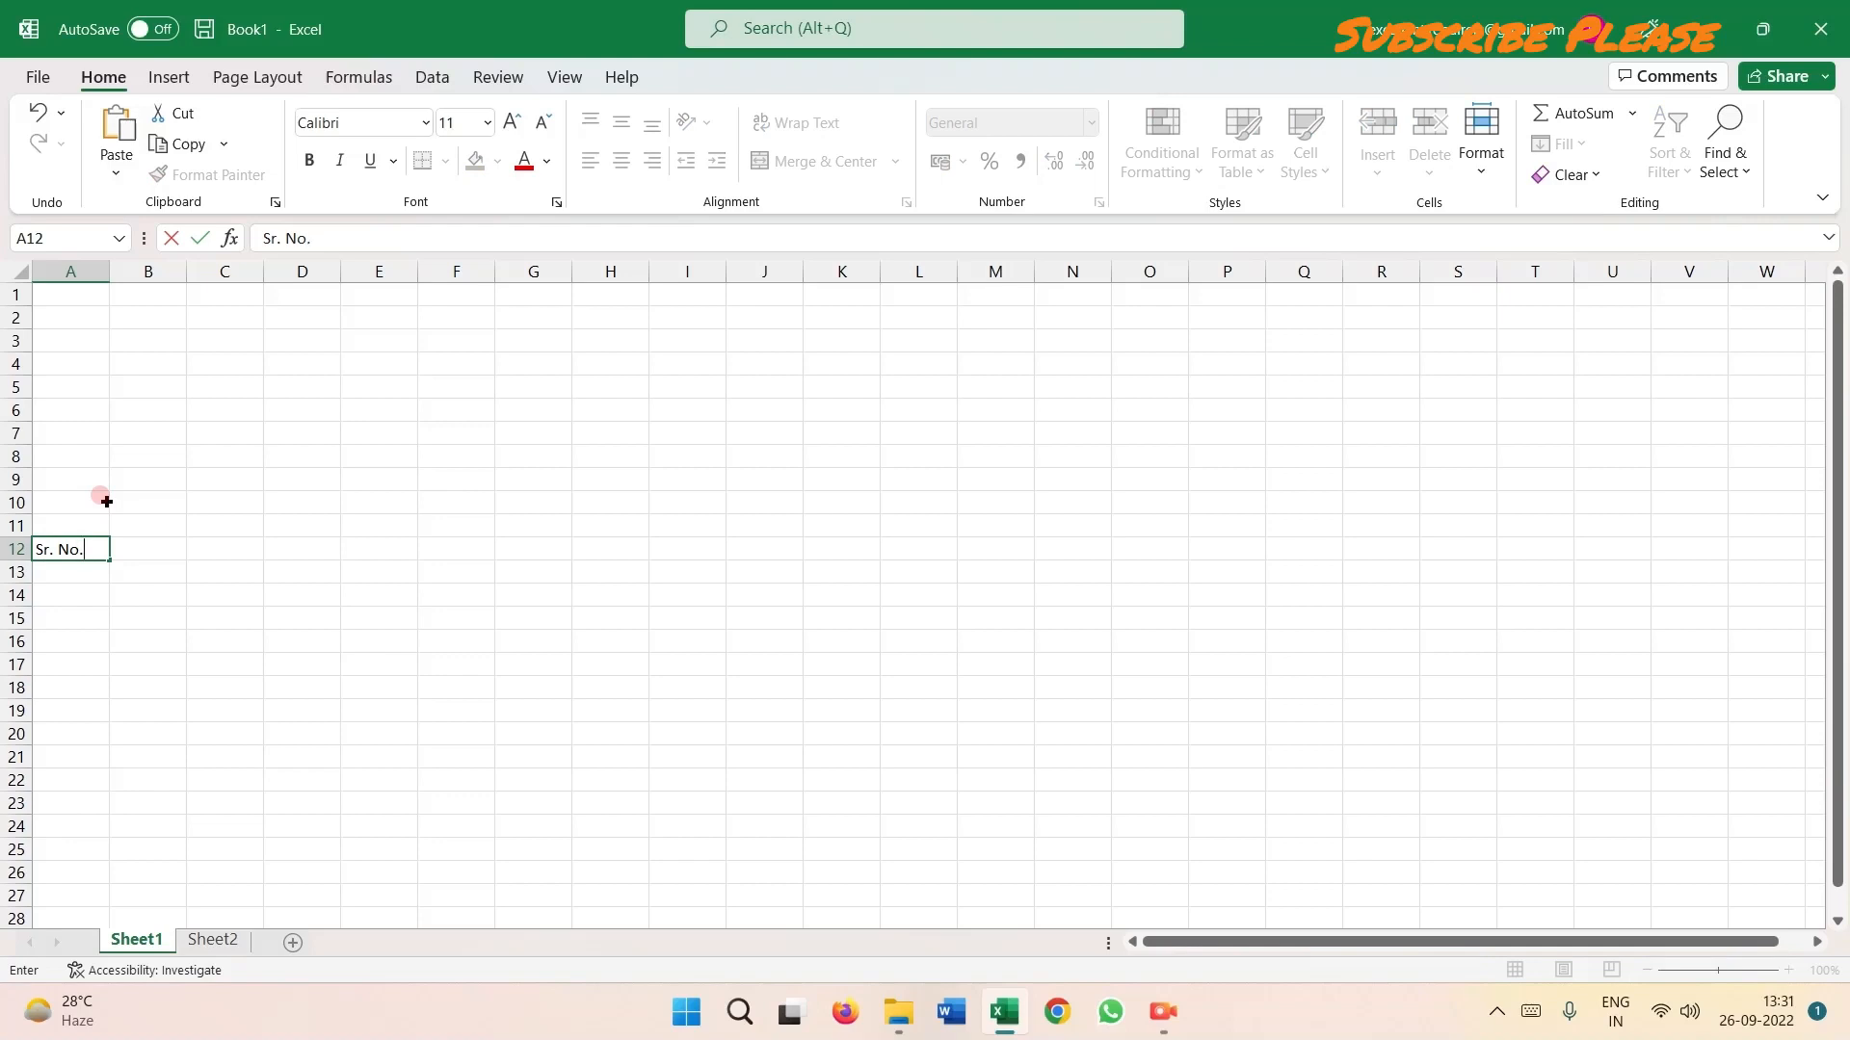
Enter the header "Description" in B12, beside "Sr. No.", and widen column B to fit it.
key("Tab")
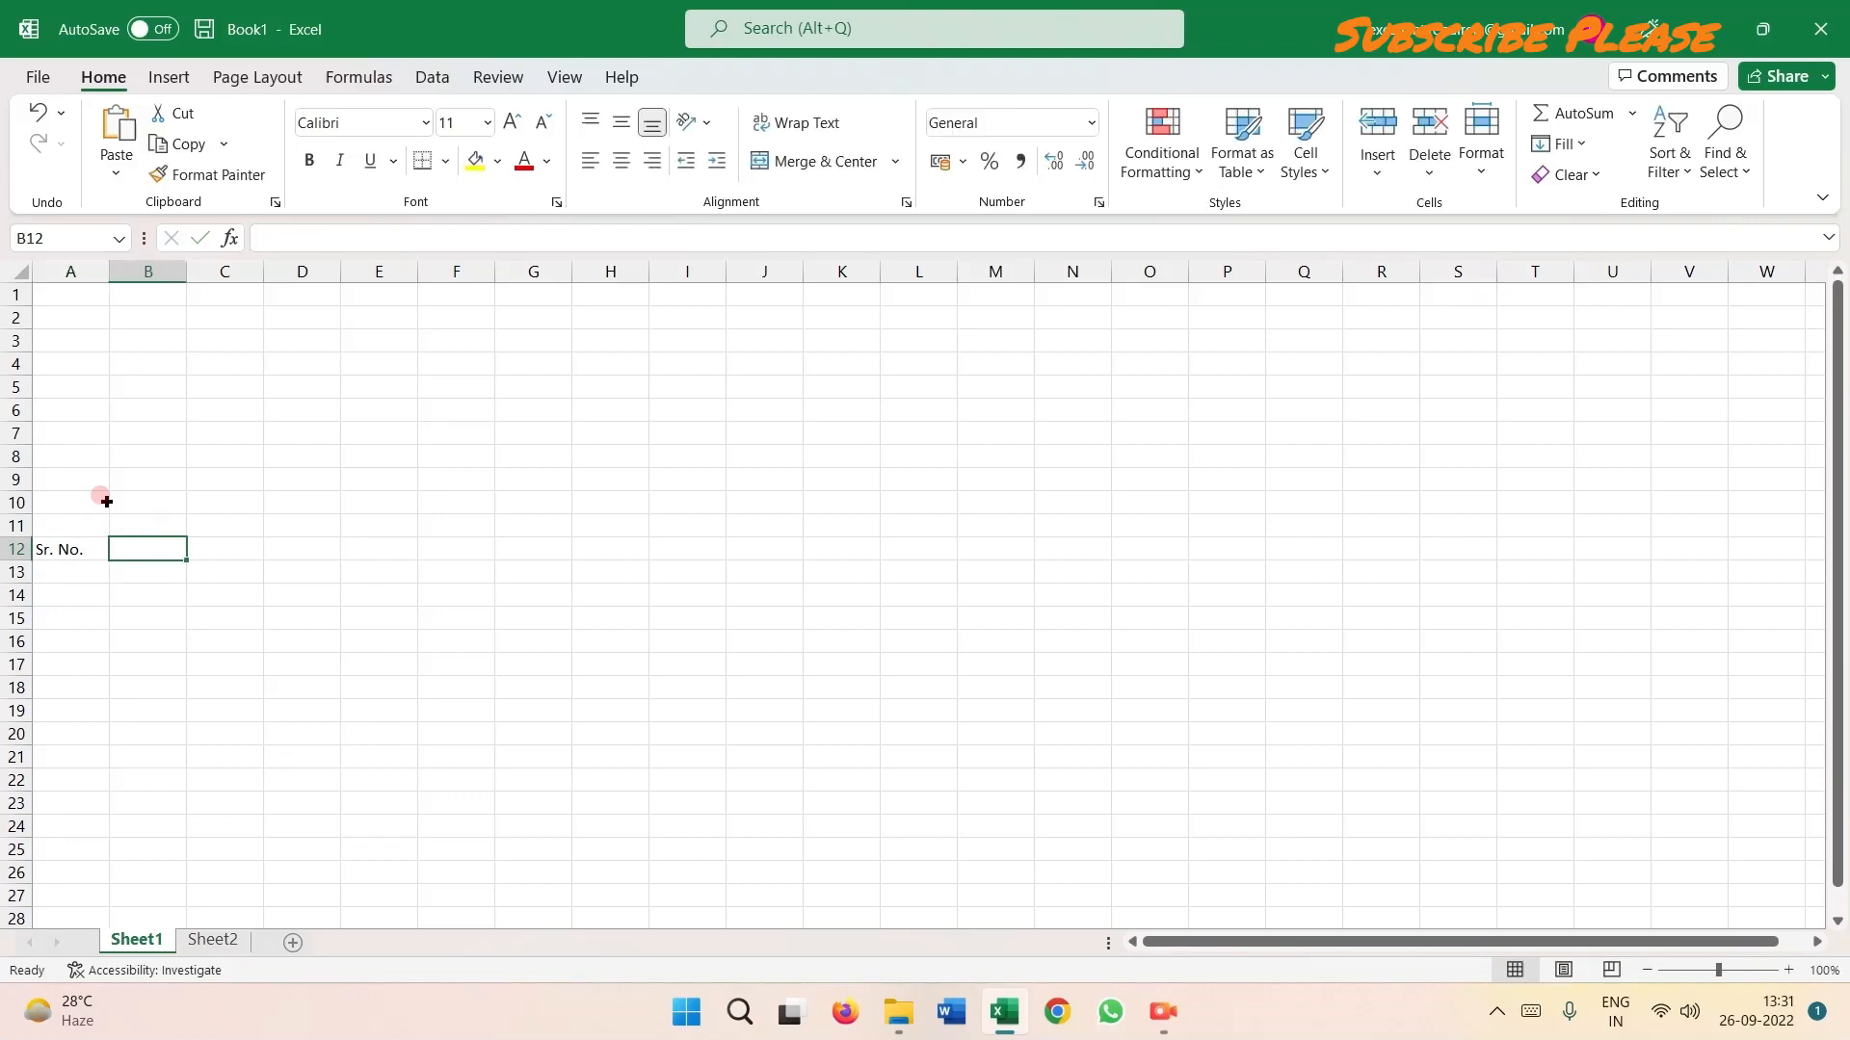
type("De")
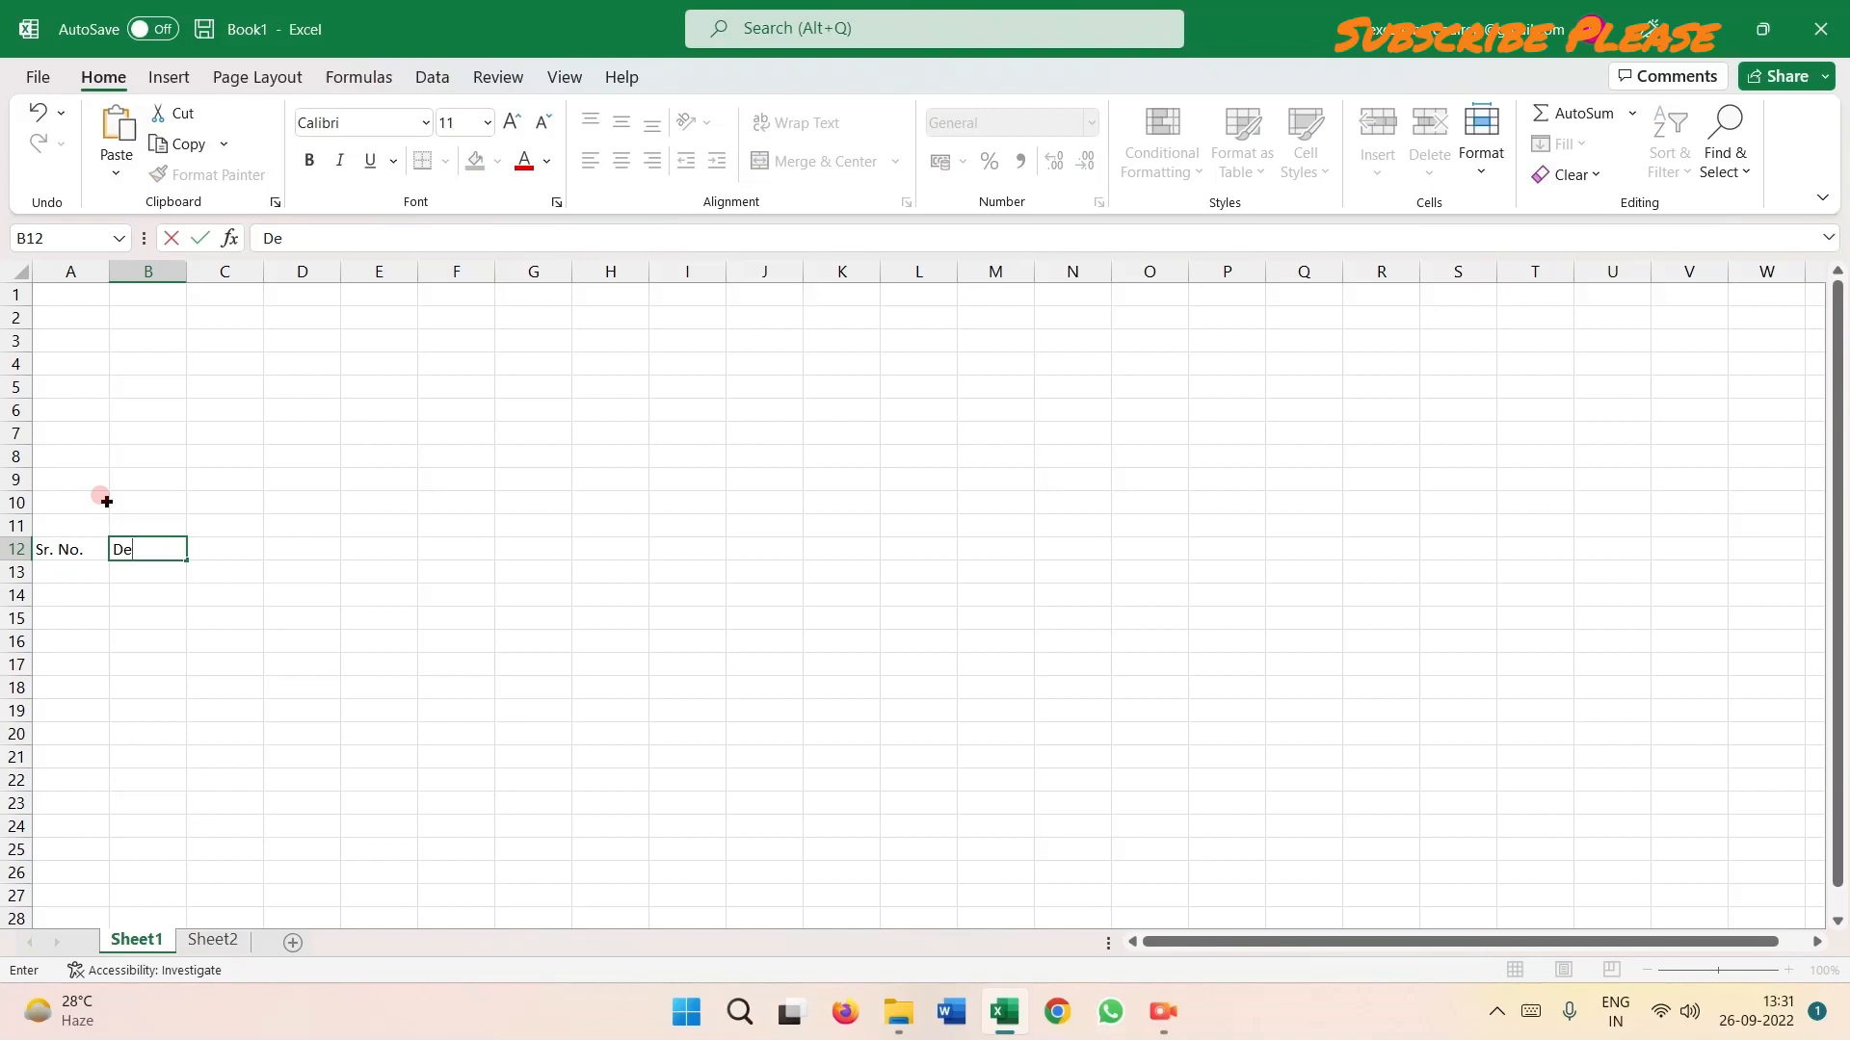
type("c")
type("scri")
type("ption")
key("Tab")
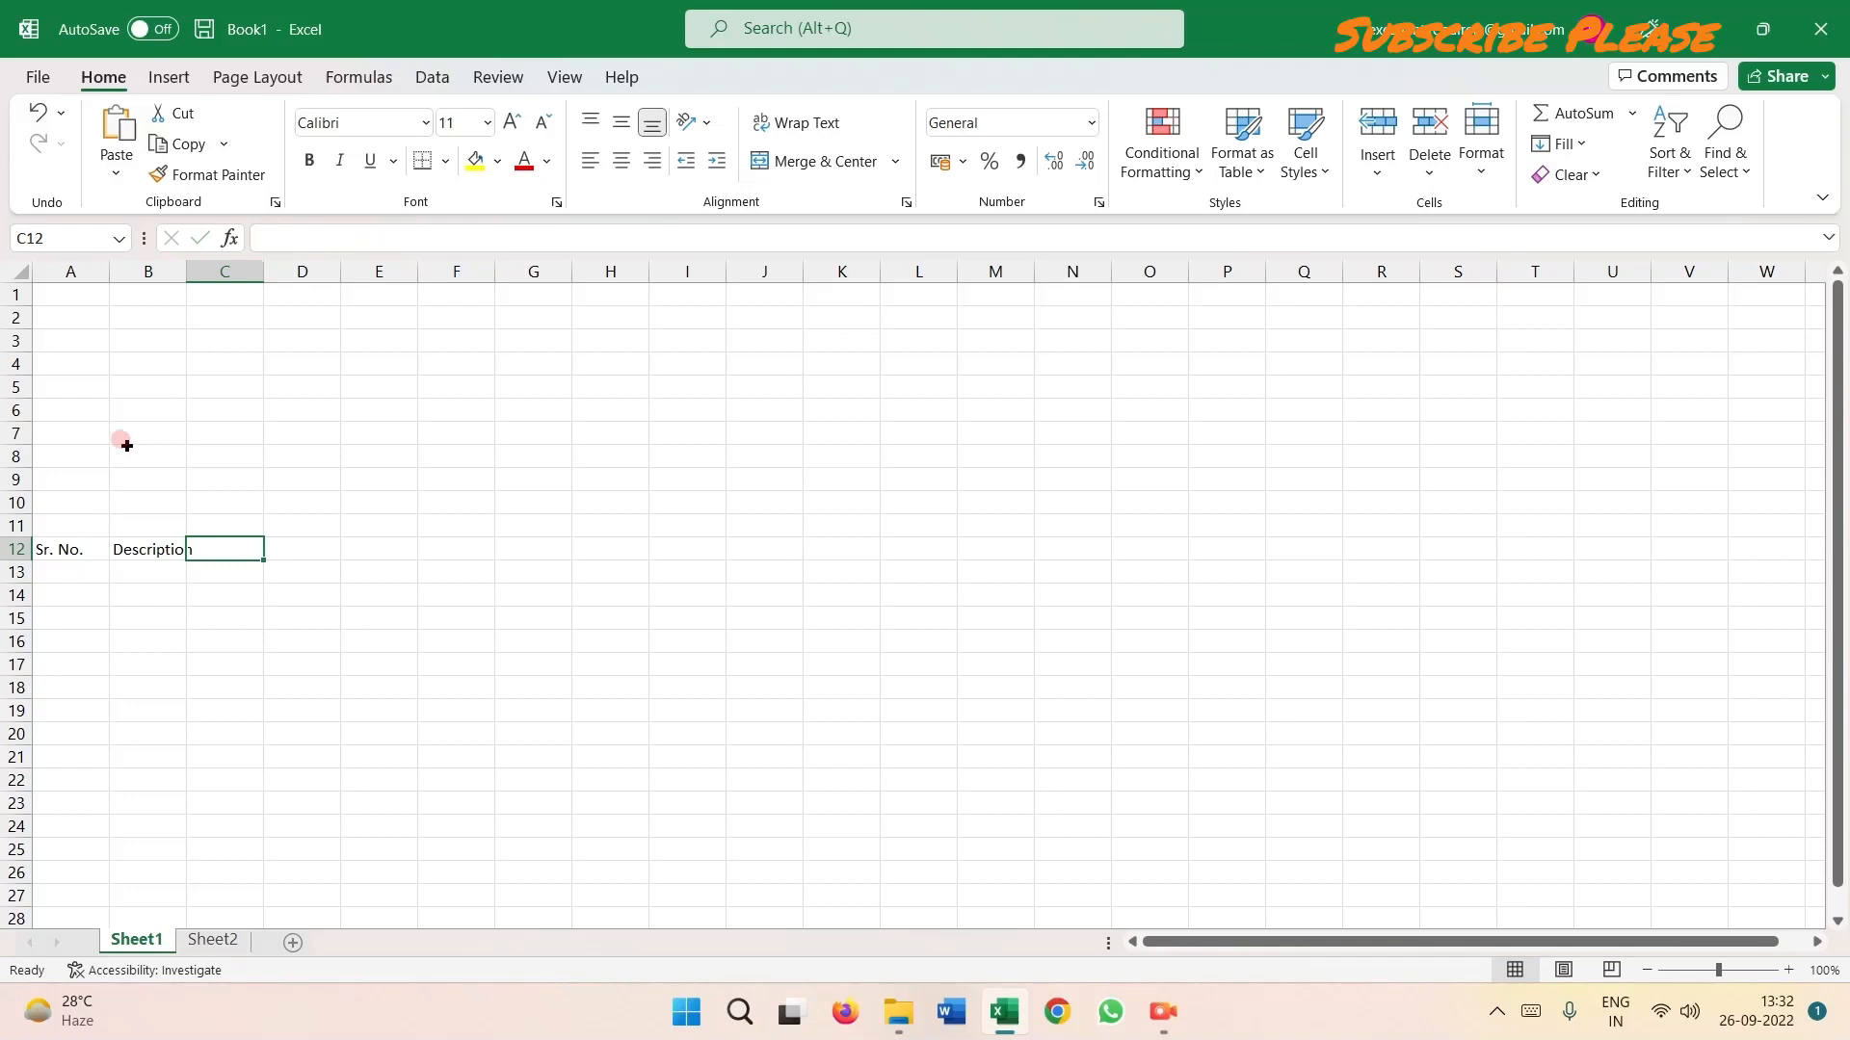
left_click_drag(186, 273, 247, 274)
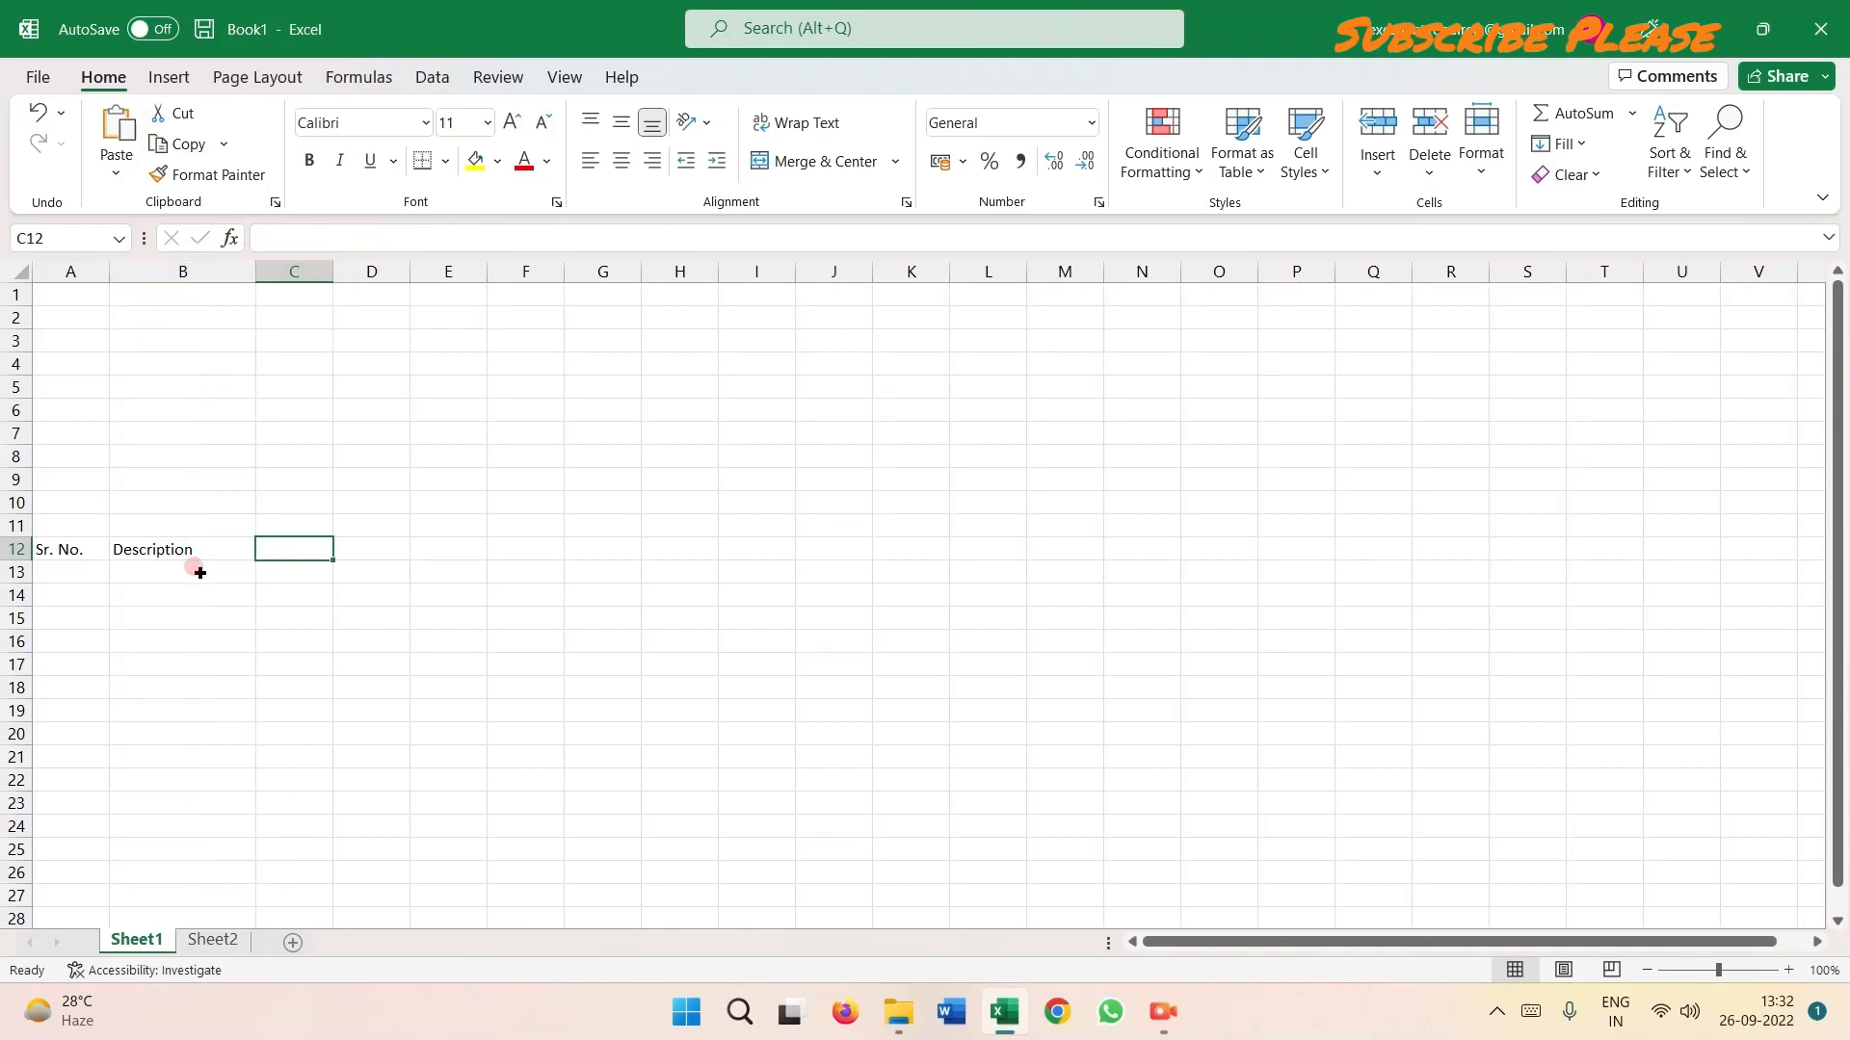
Enter the header "Qty." in cell C12 of the item table.
left_click(321, 536)
left_click(294, 634)
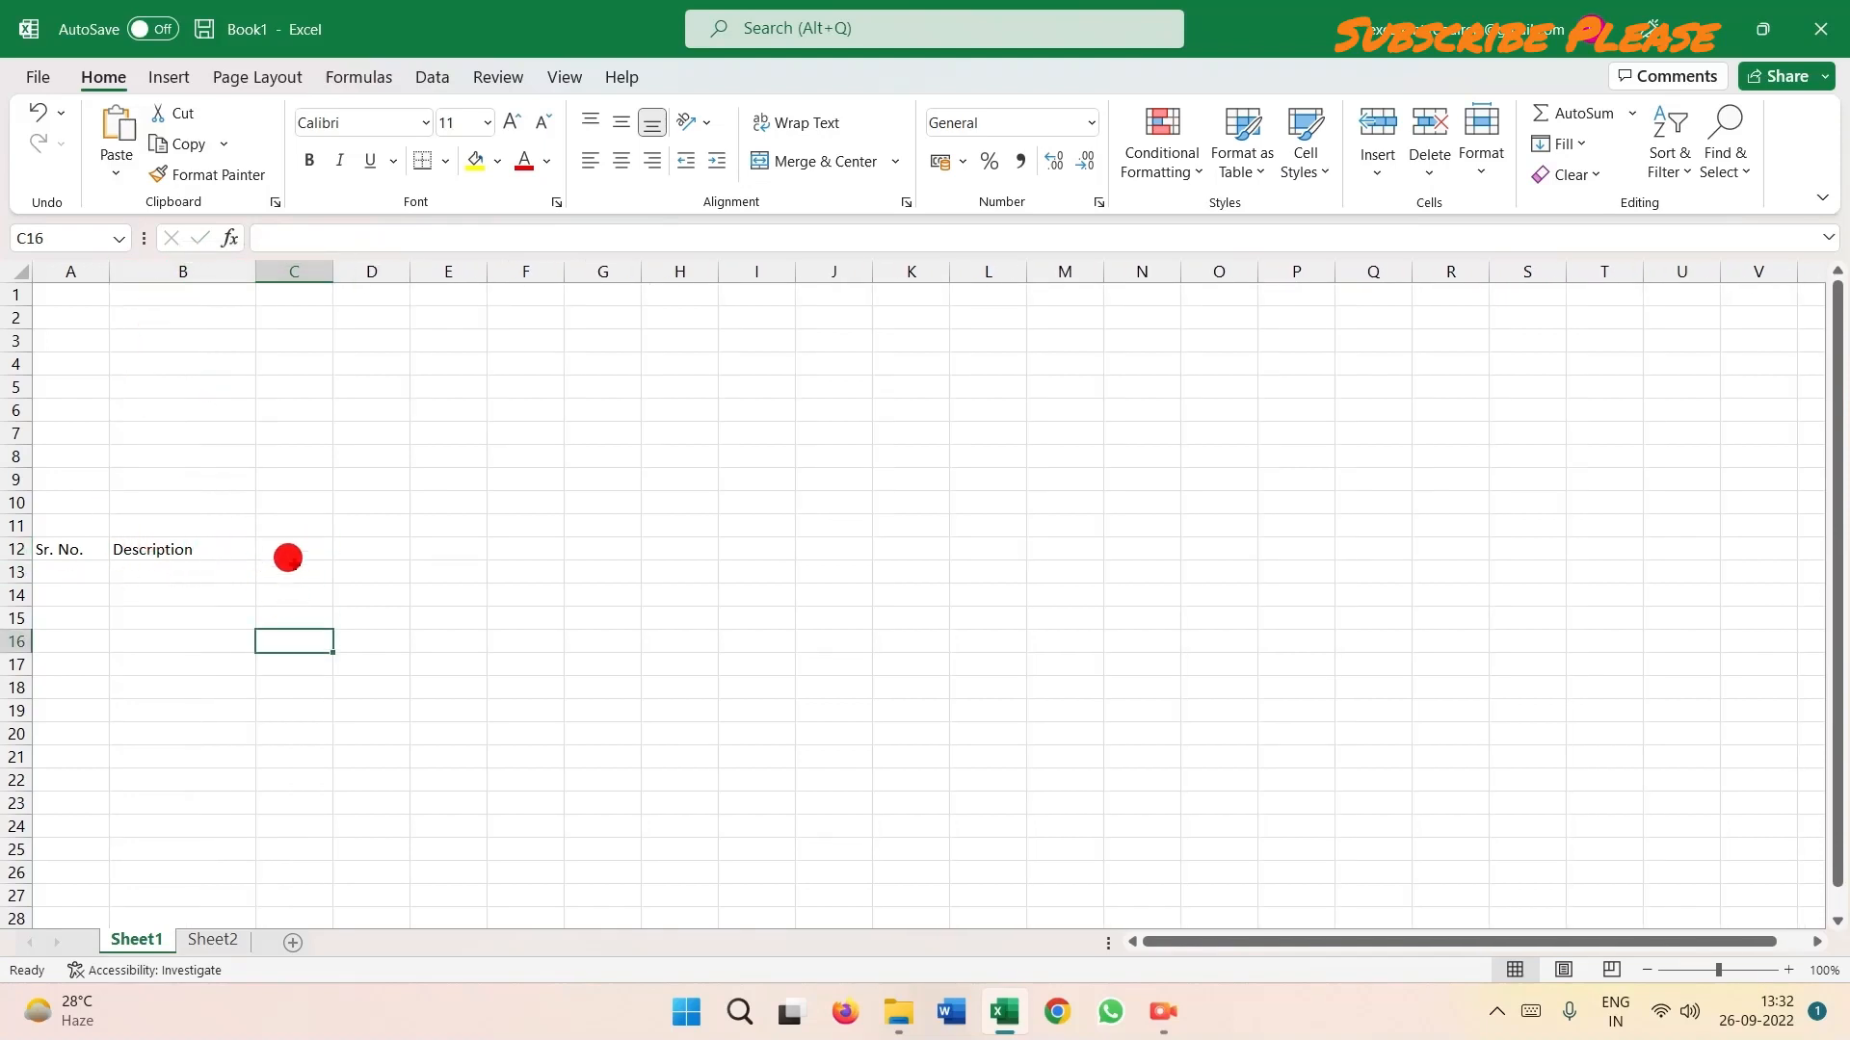
left_click(297, 546)
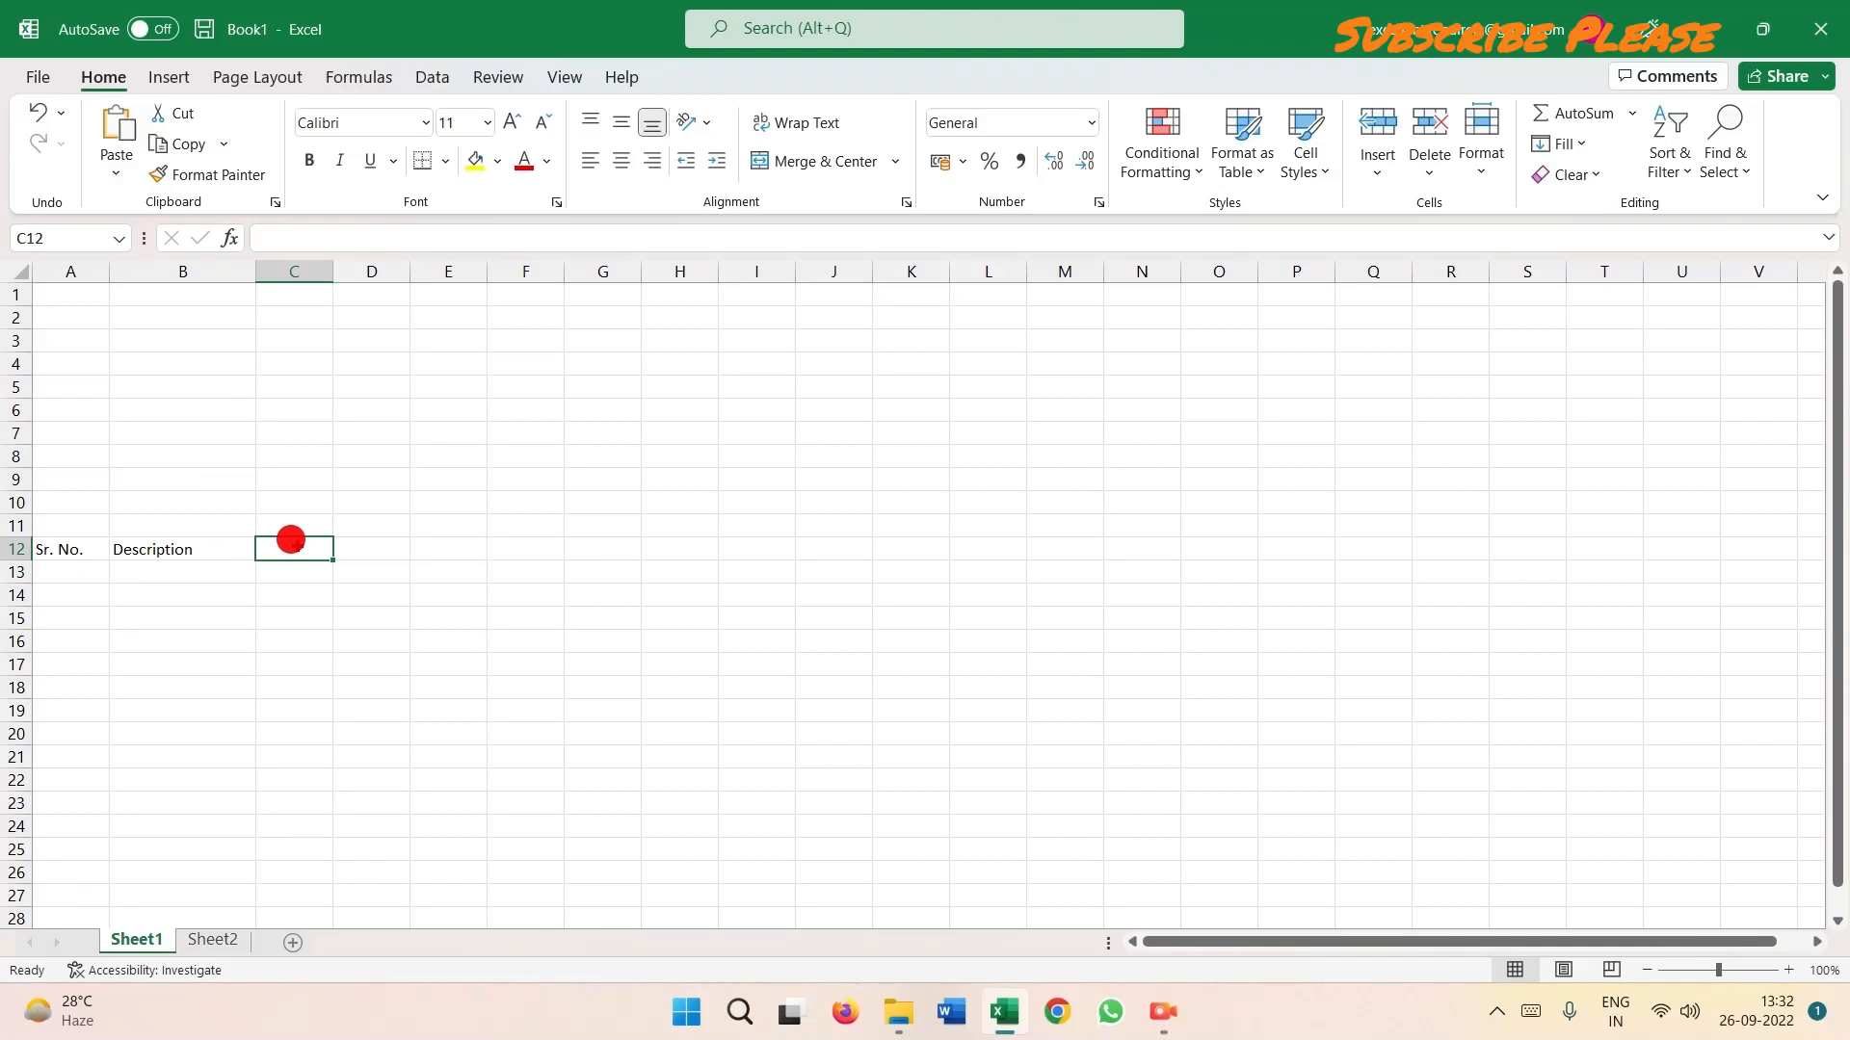
type("Qty")
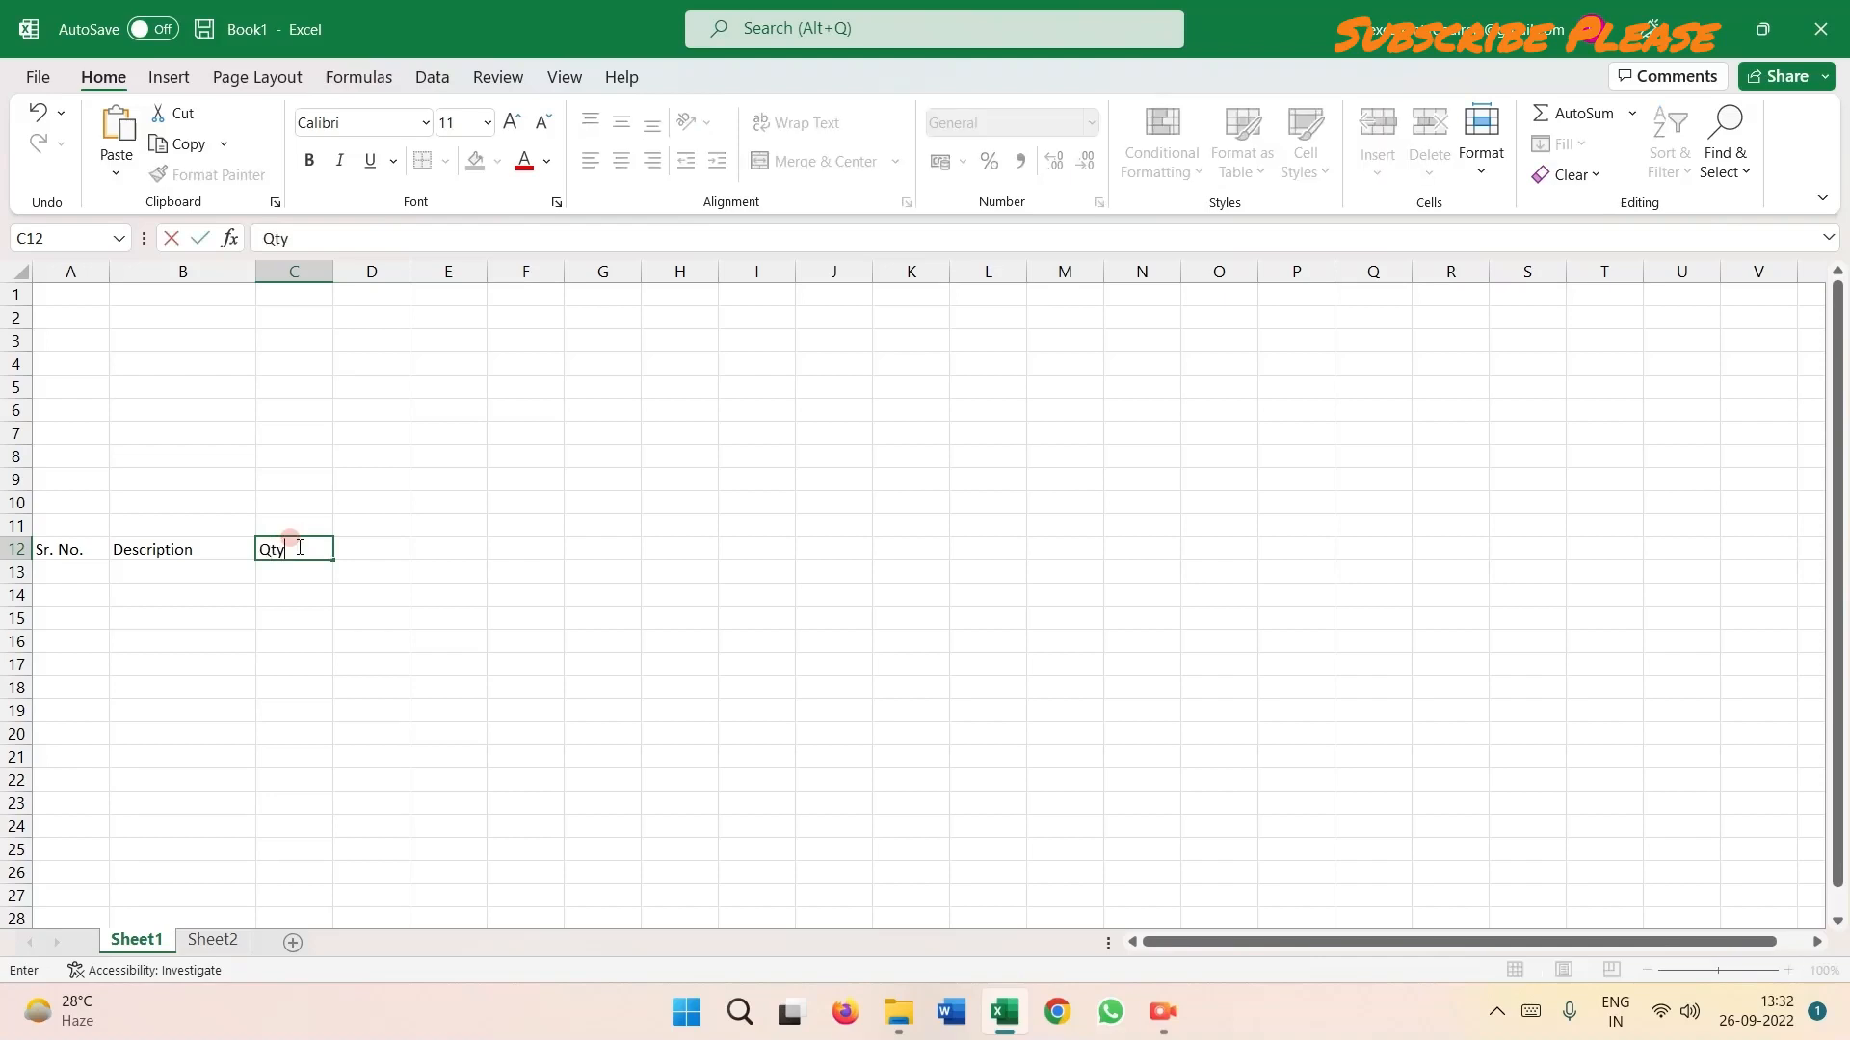
type(".")
key("Tab")
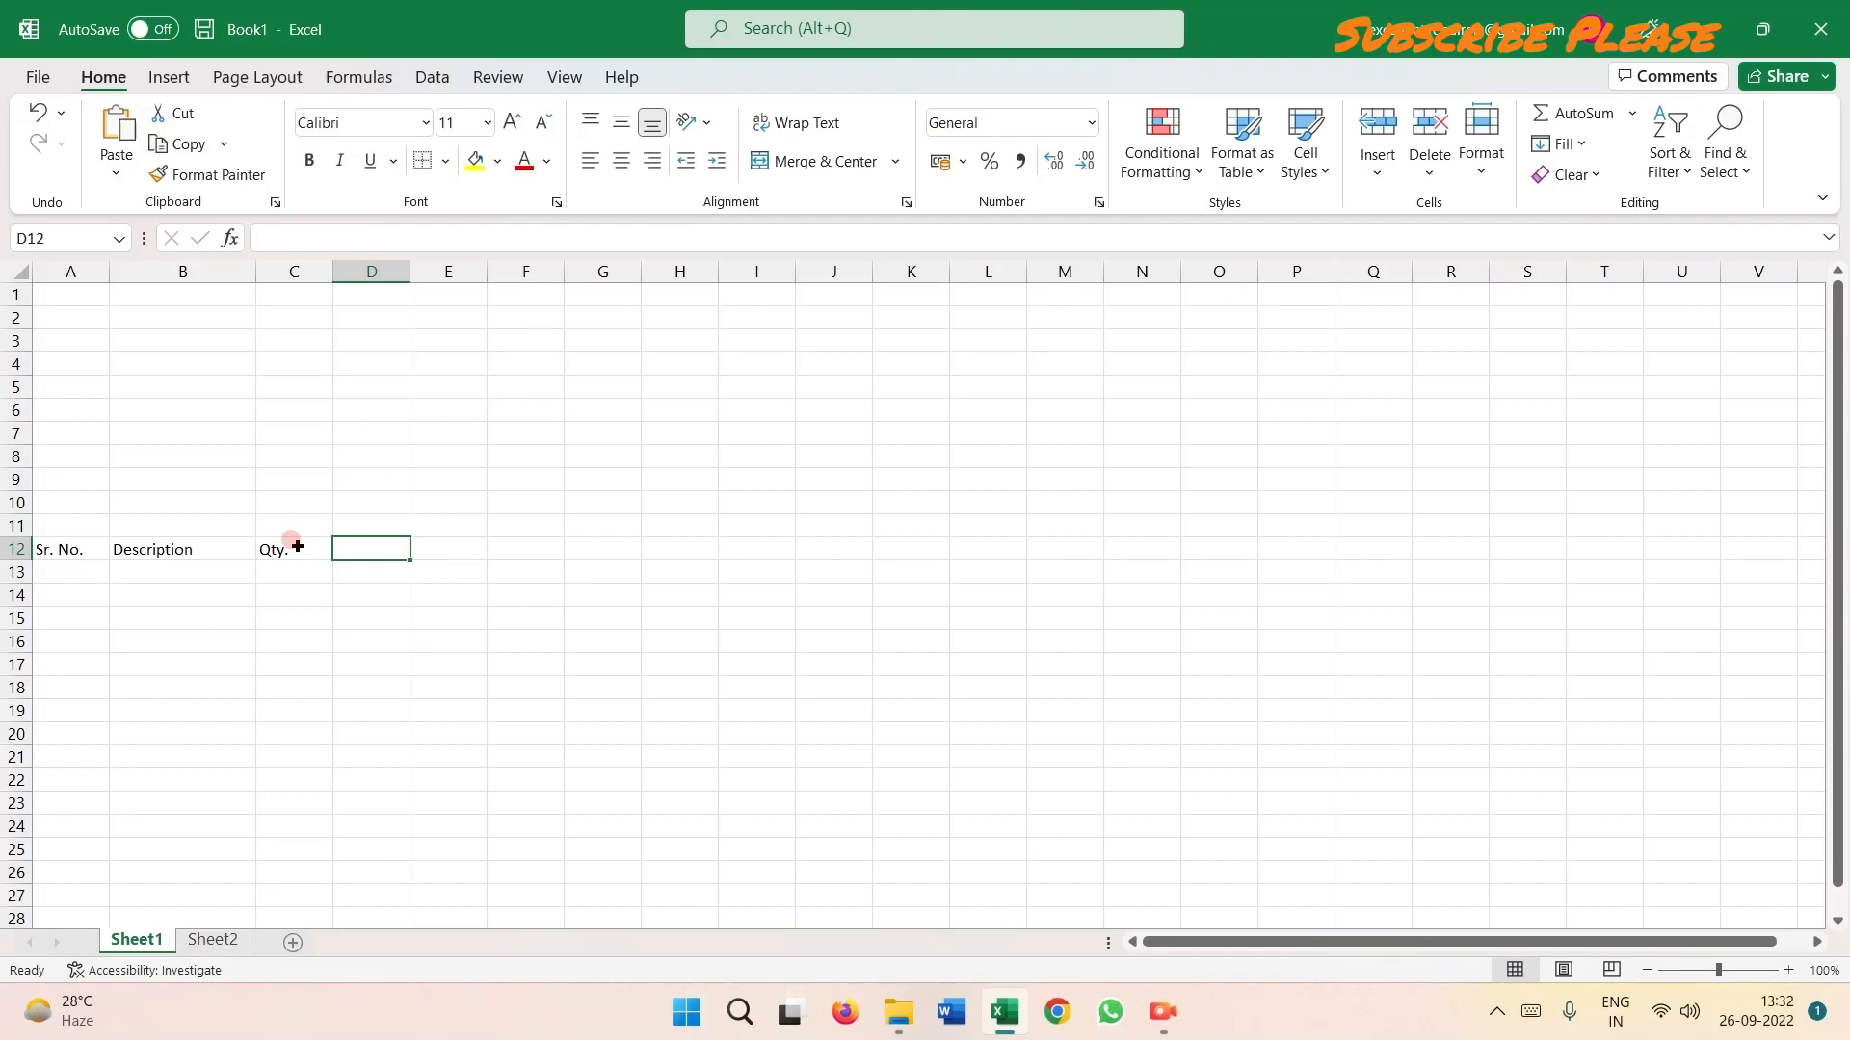
Enter the headers "Unit" in D12 and "Rate" in E12.
type("Uni")
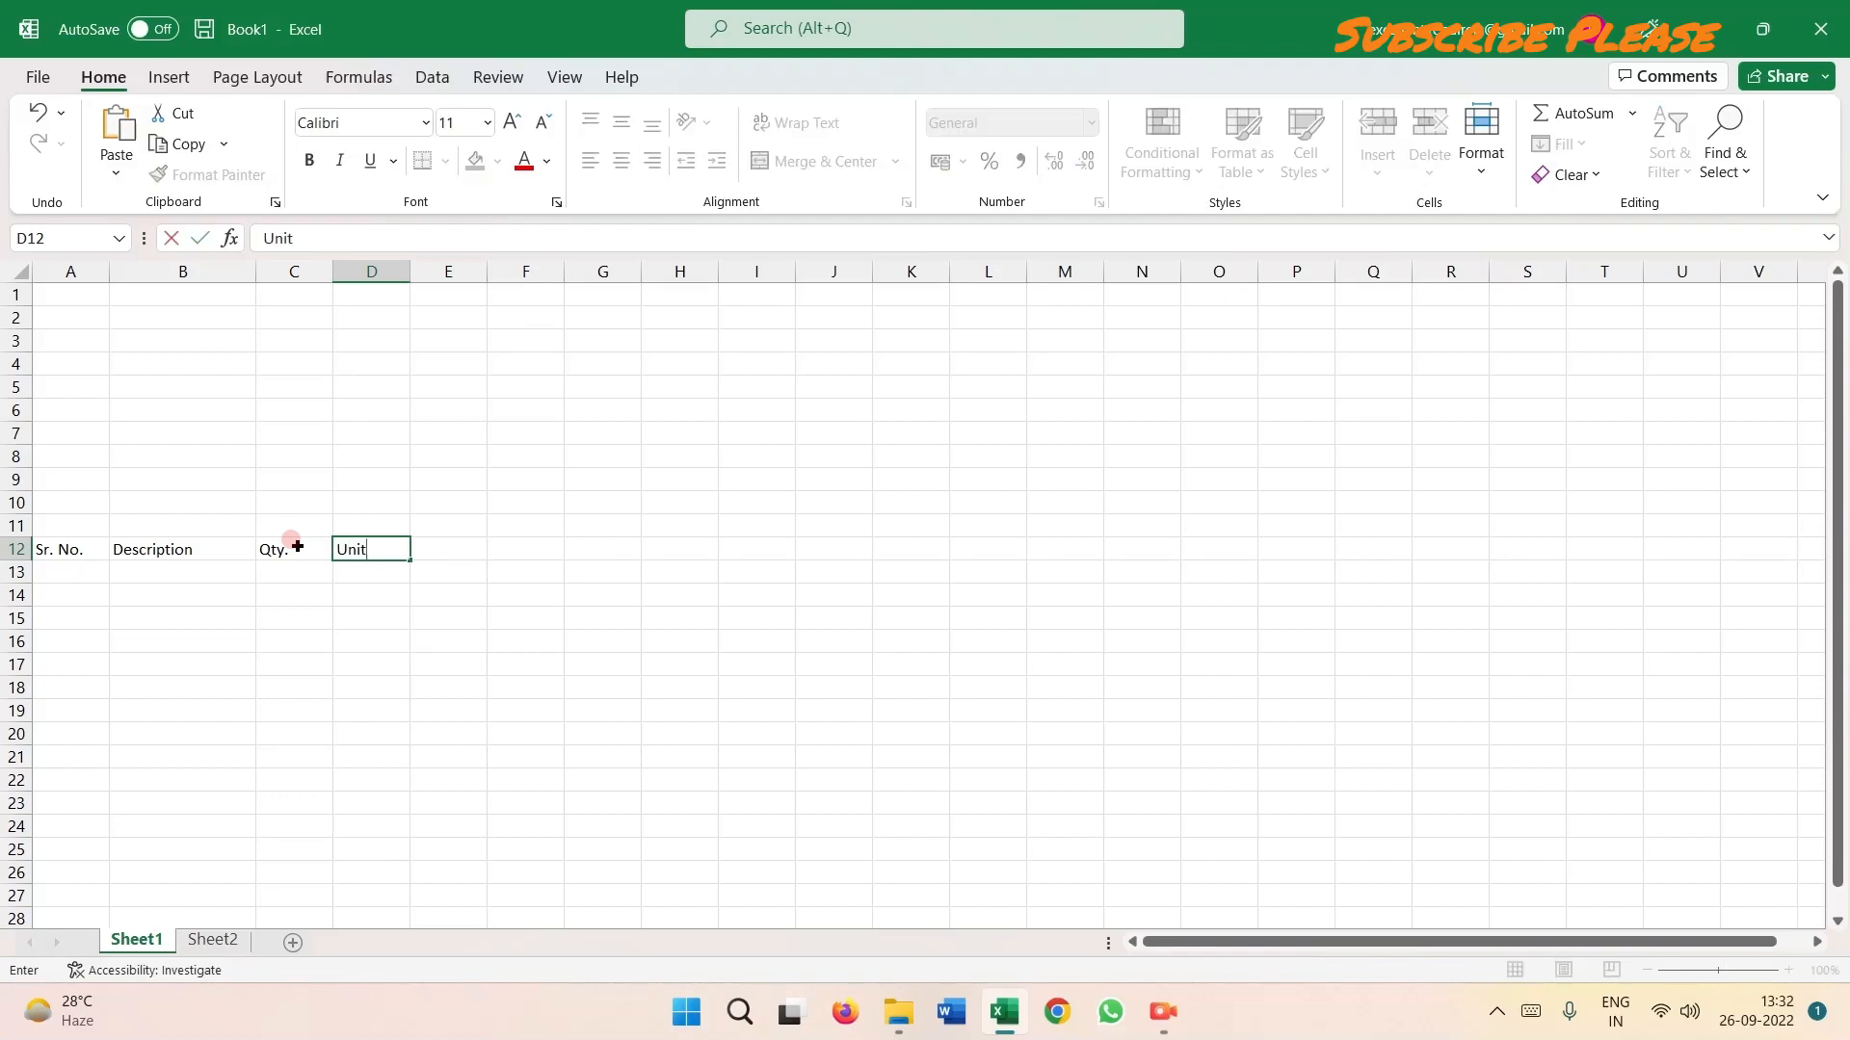
type("t")
key("Tab")
type("Rate")
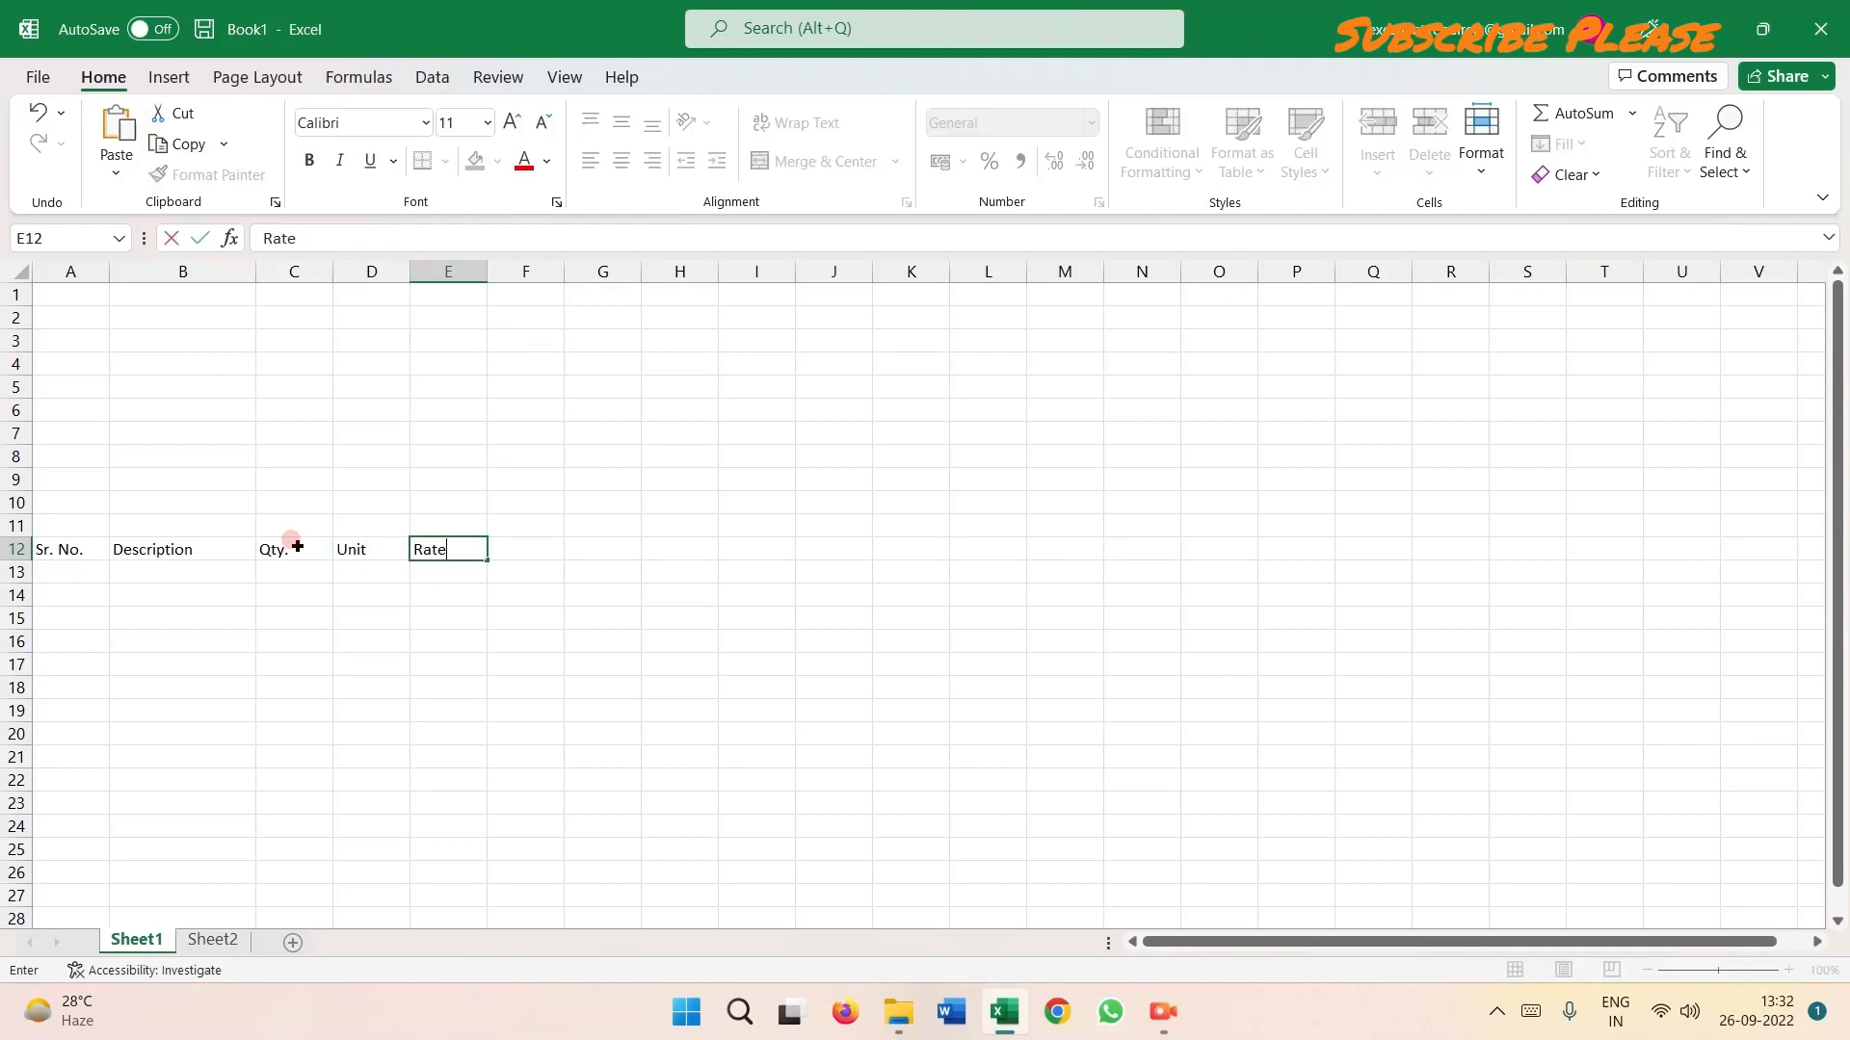
key("Tab")
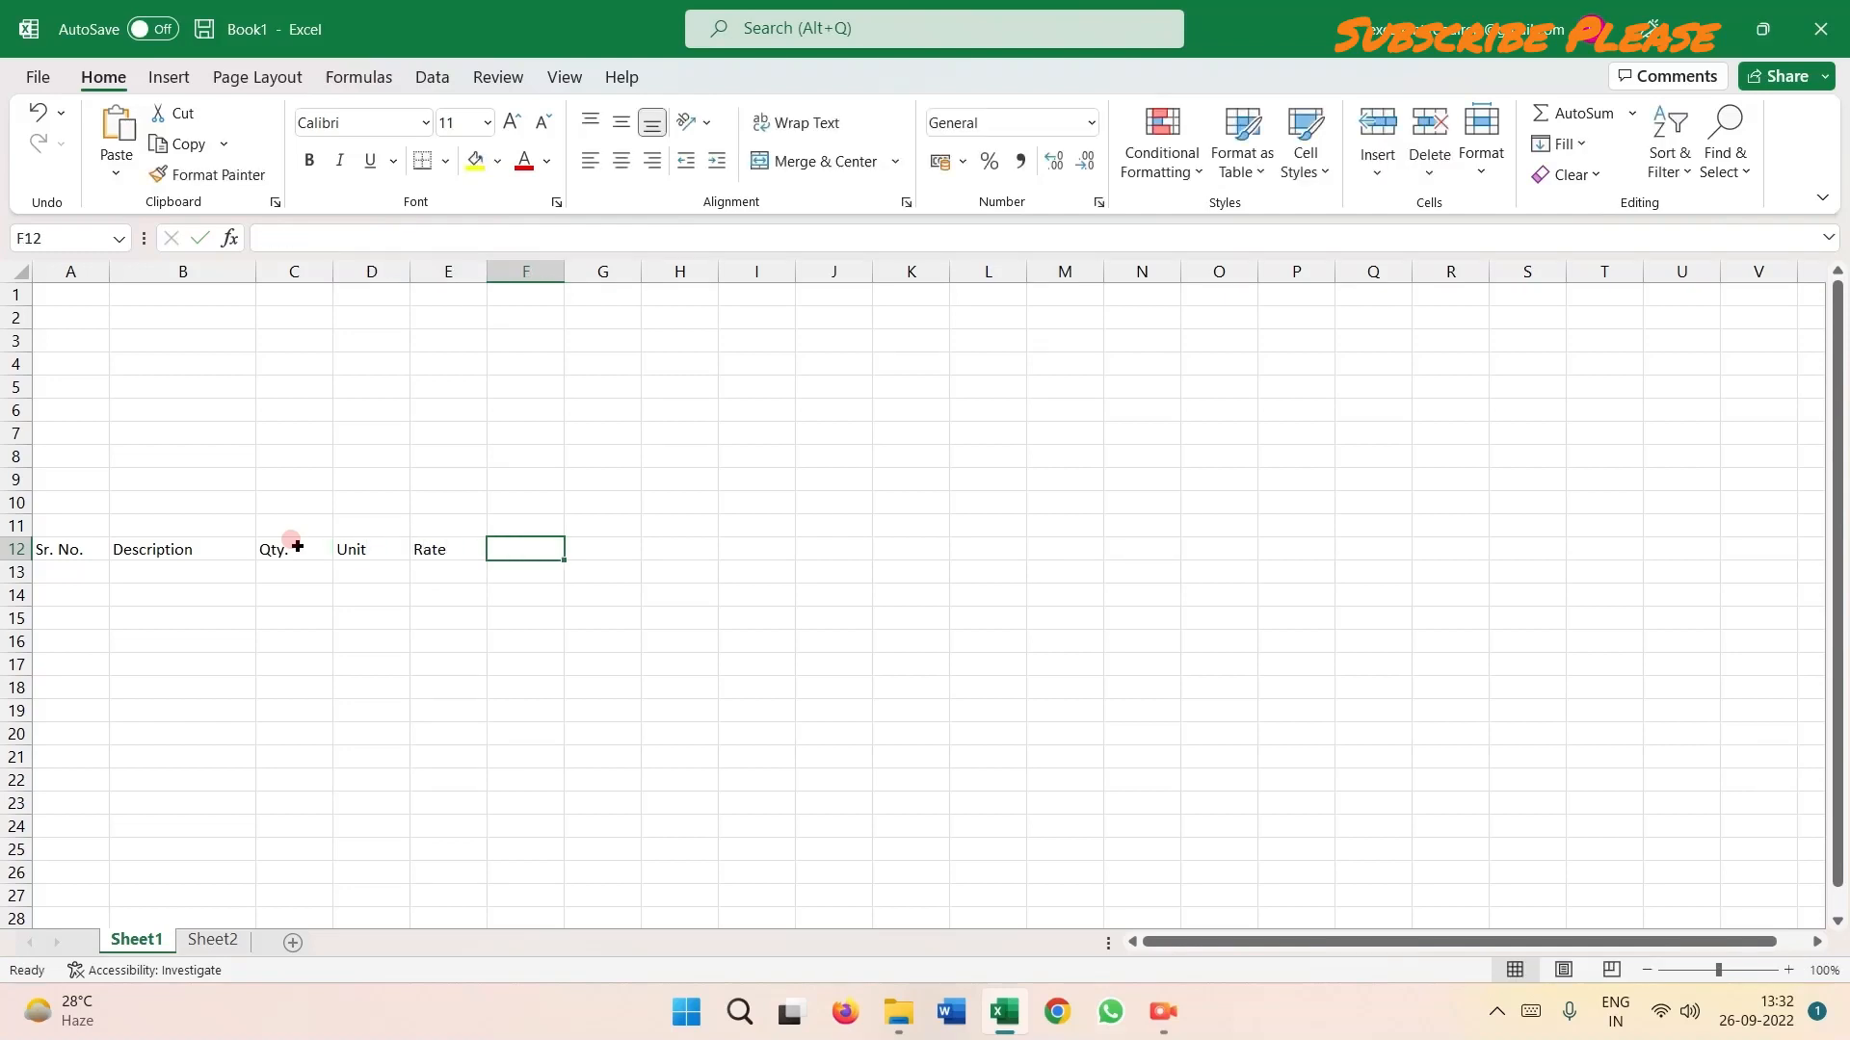
Enter "Amount" as the last column header in cell F12.
type("Tot")
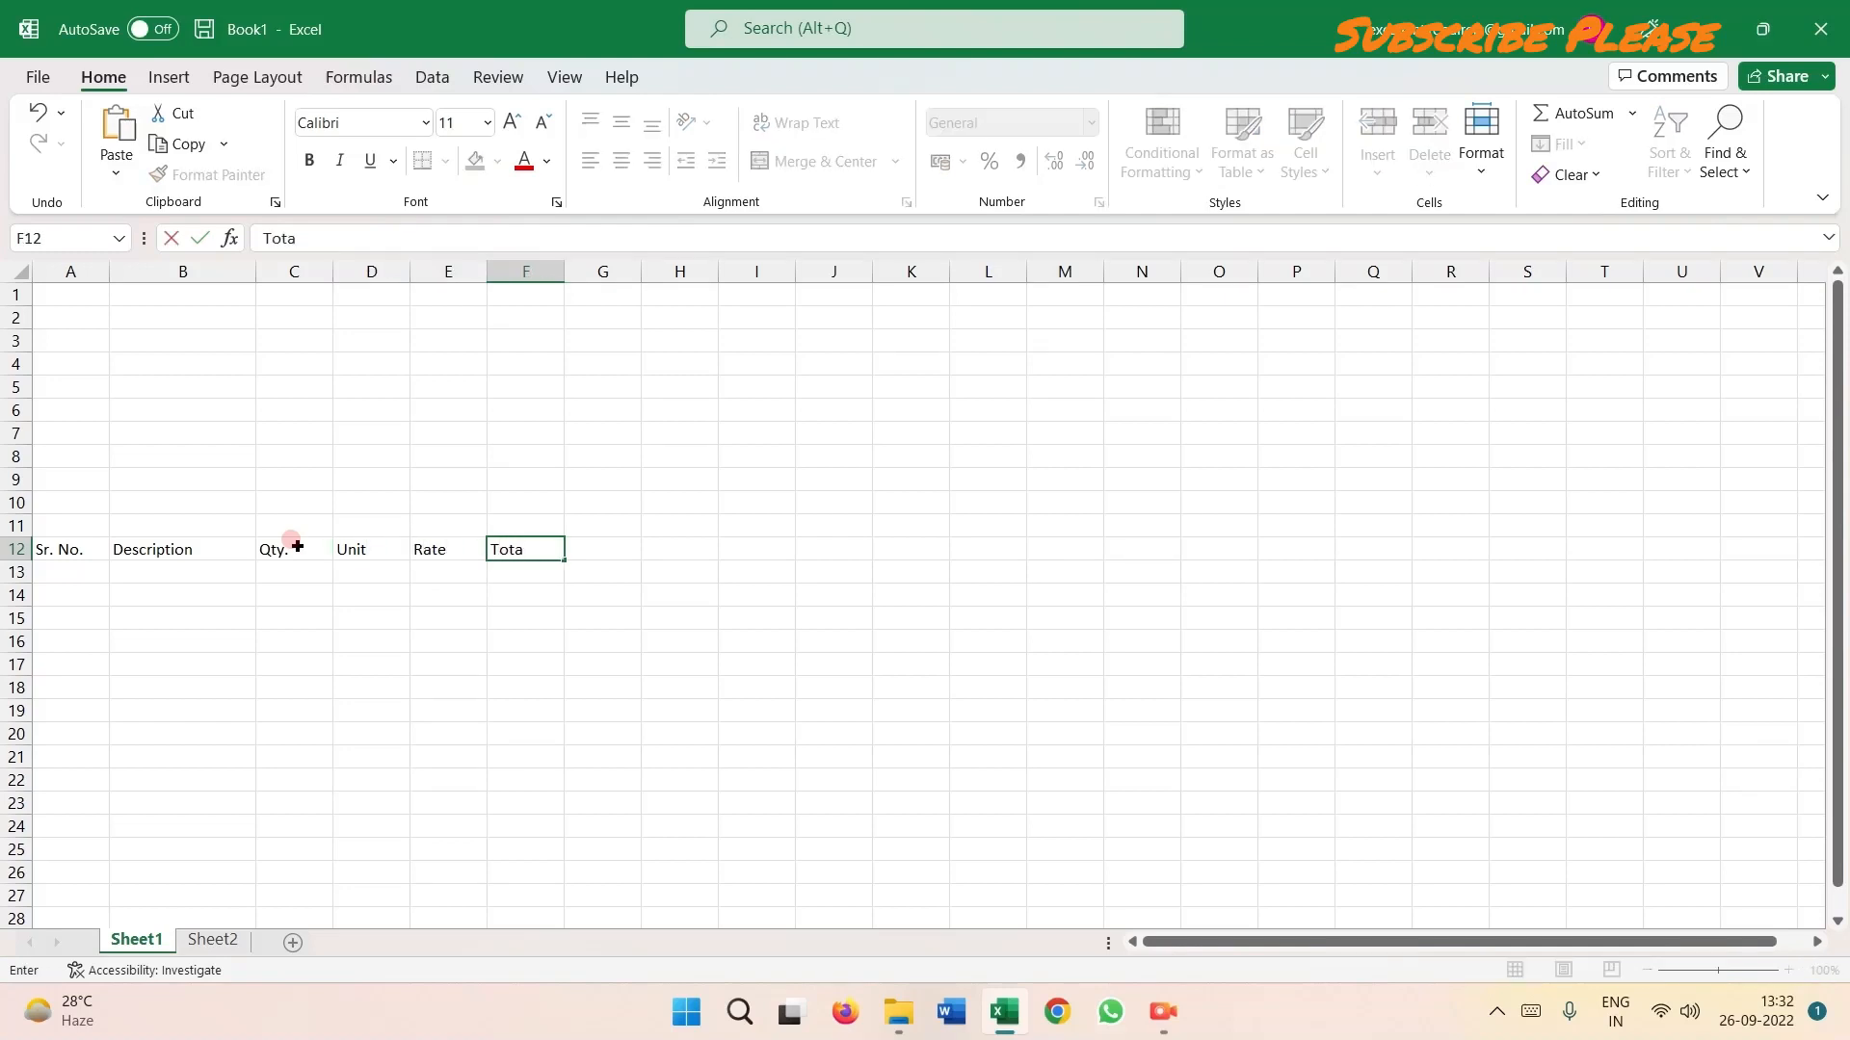
type("a")
key("BackSpace")
key("BackSpace")
key("BackSpace")
key("BackSpace")
type("Amount")
key("Return")
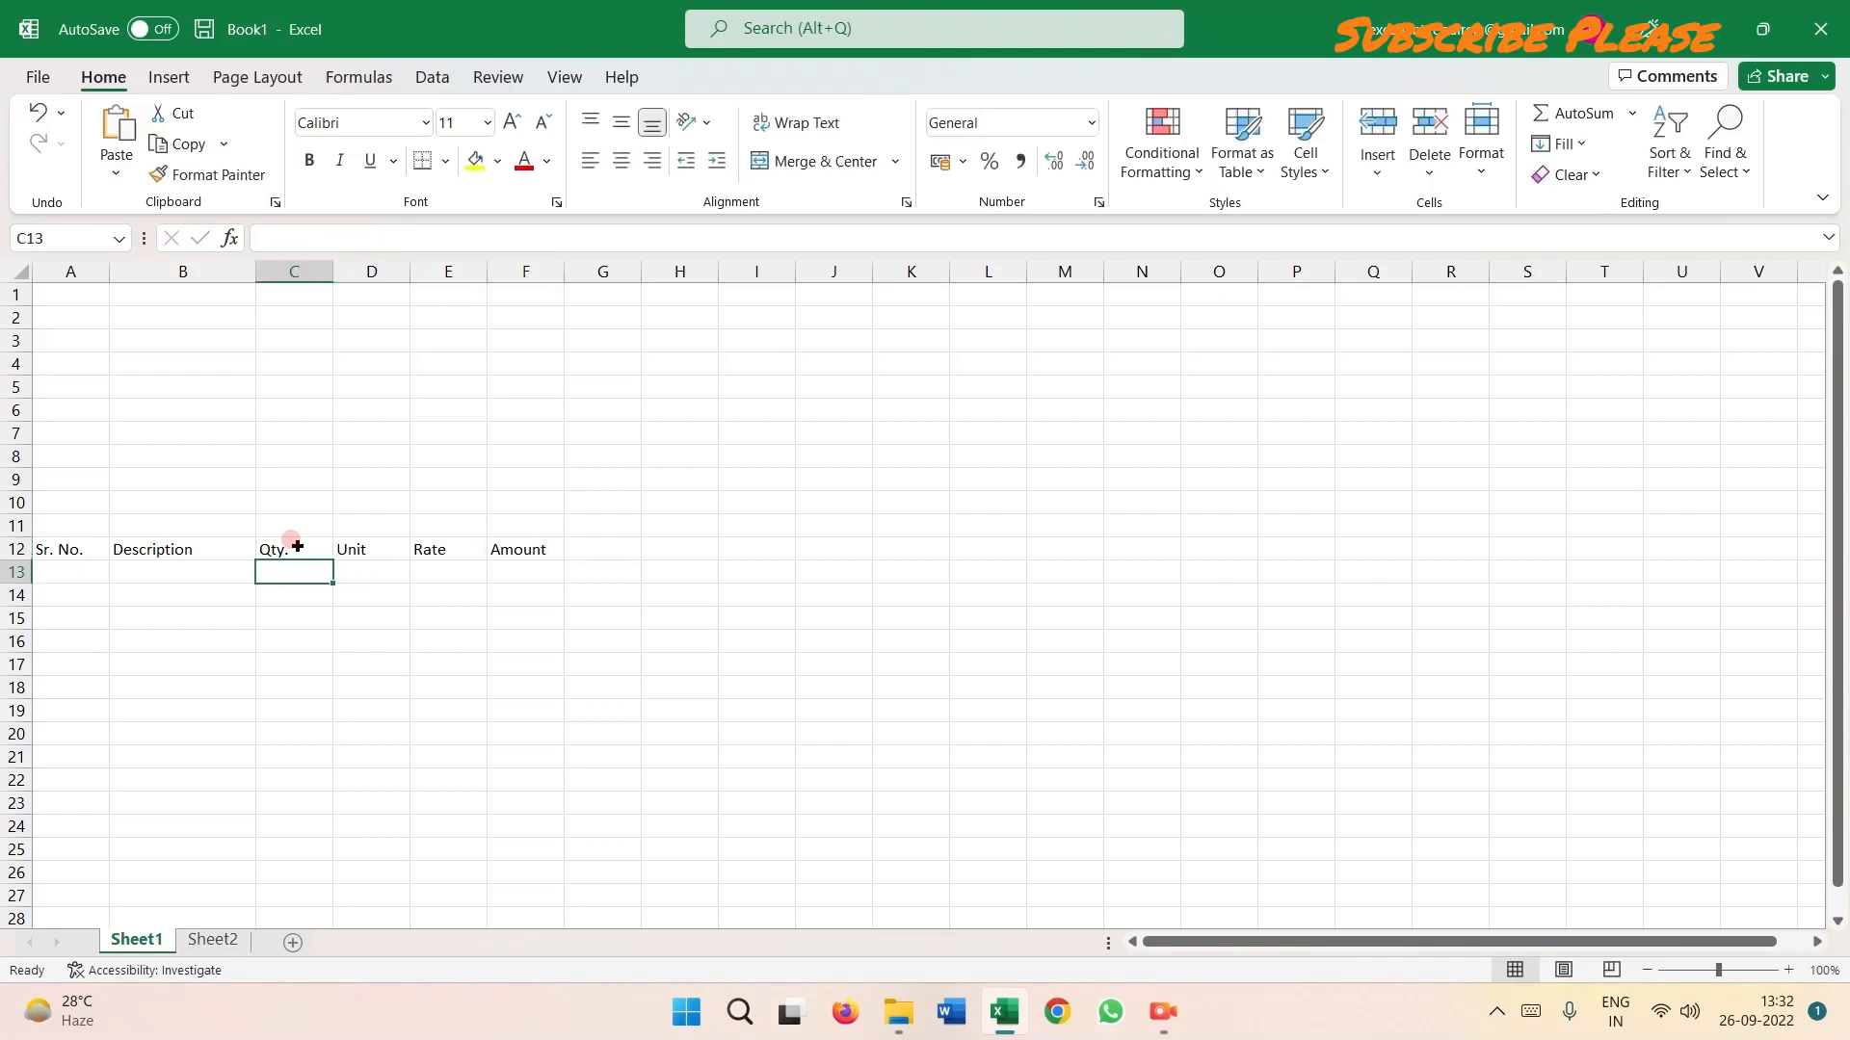
left_click(298, 548)
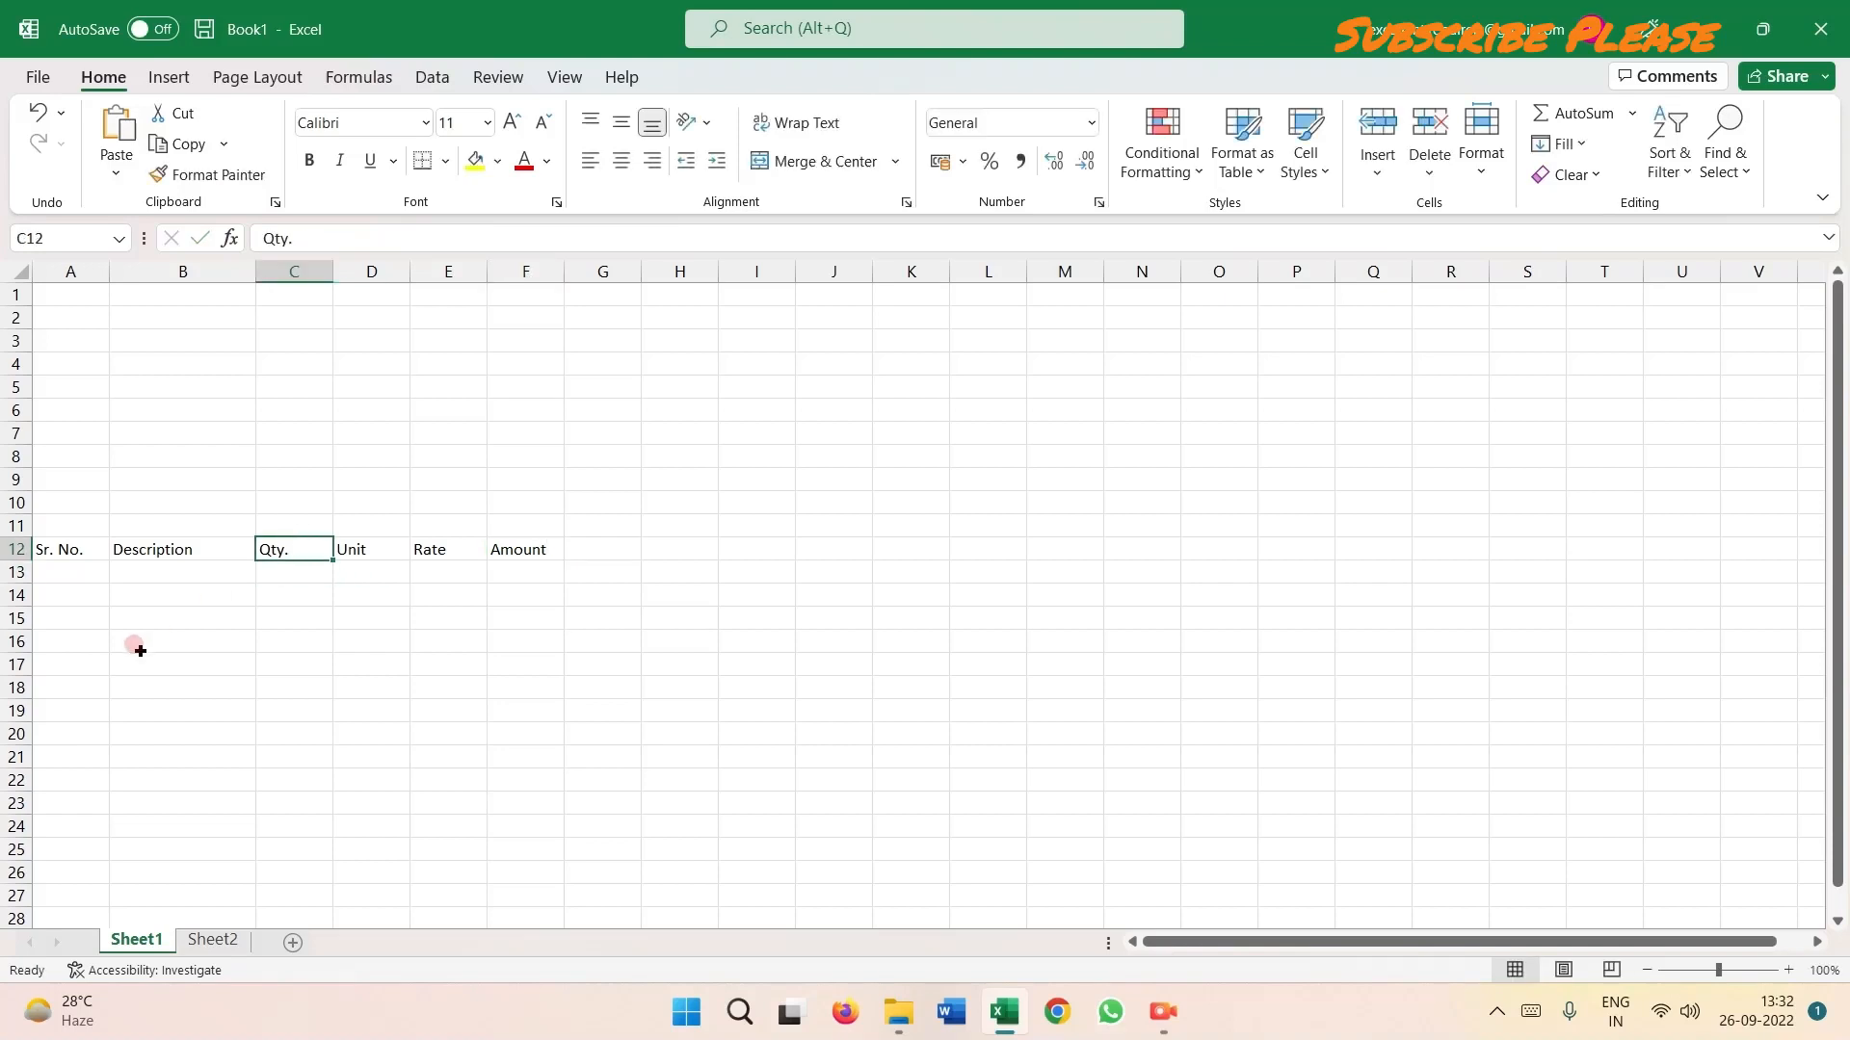
left_click_drag(85, 547, 539, 549)
left_click(355, 663)
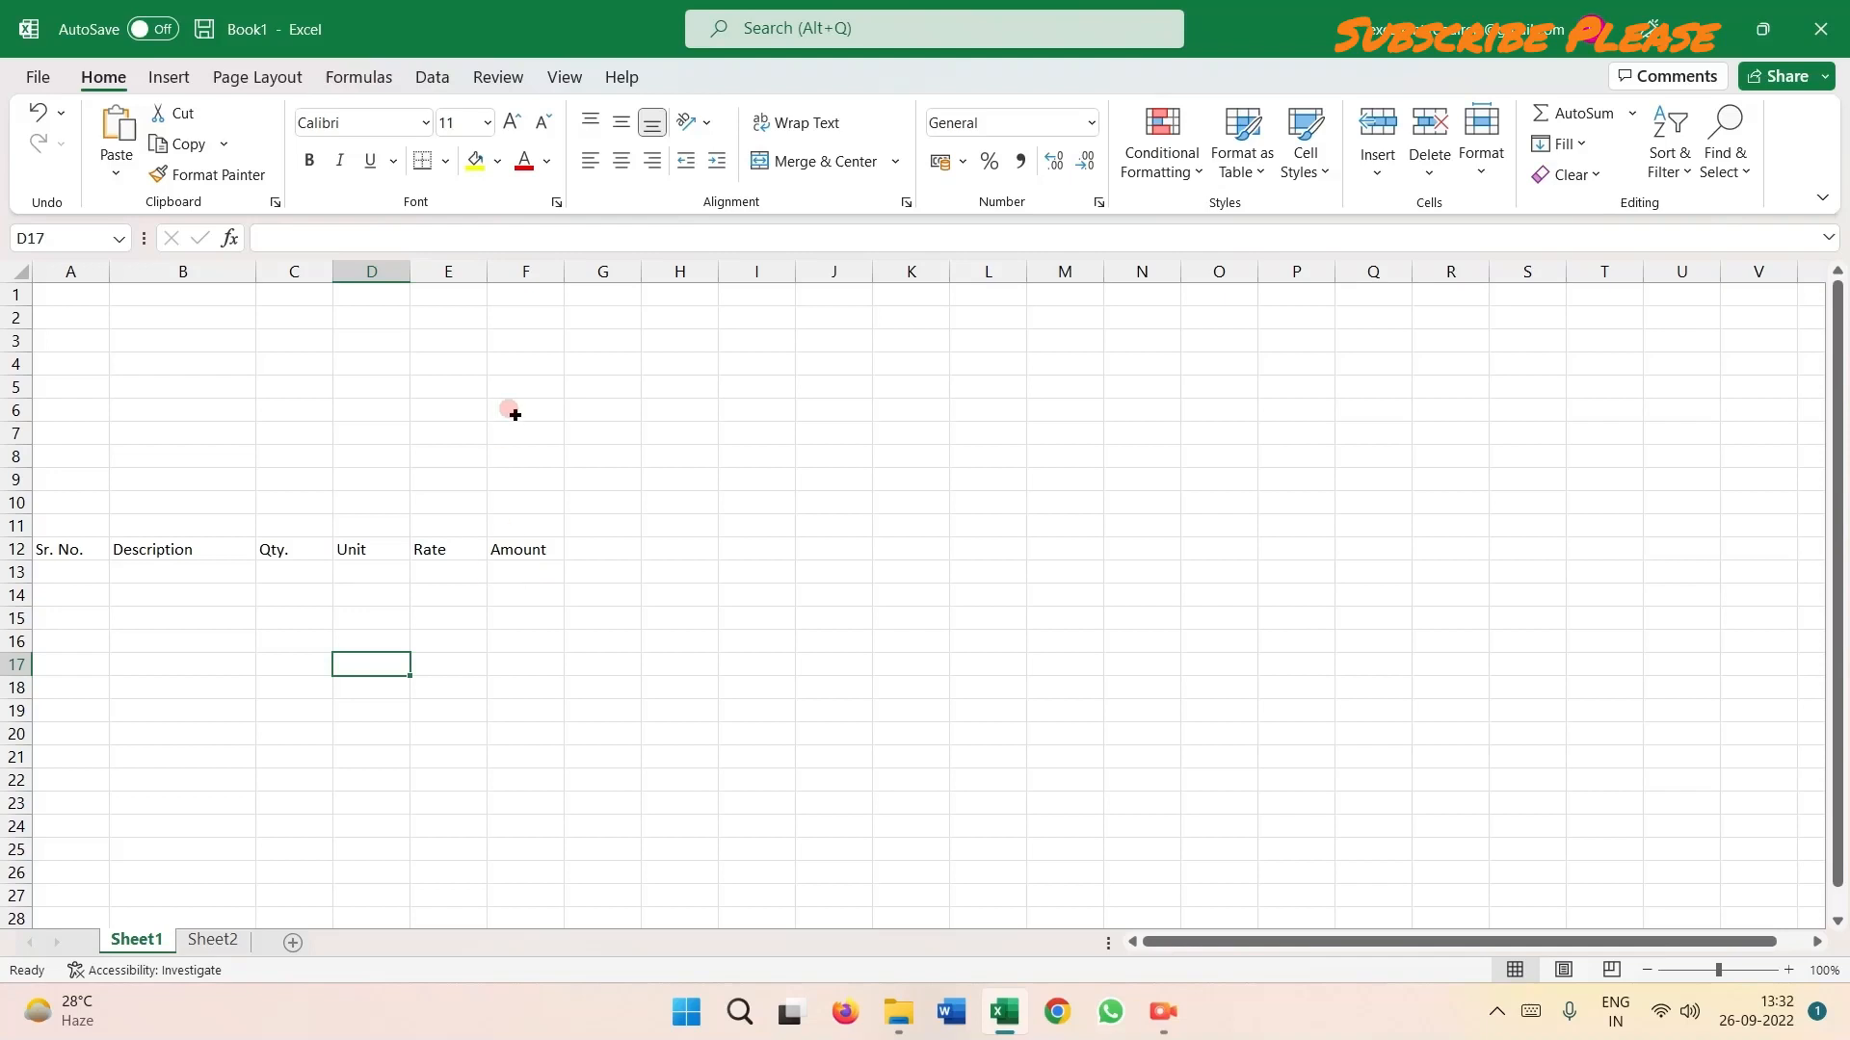
left_click(523, 276)
left_click(181, 588)
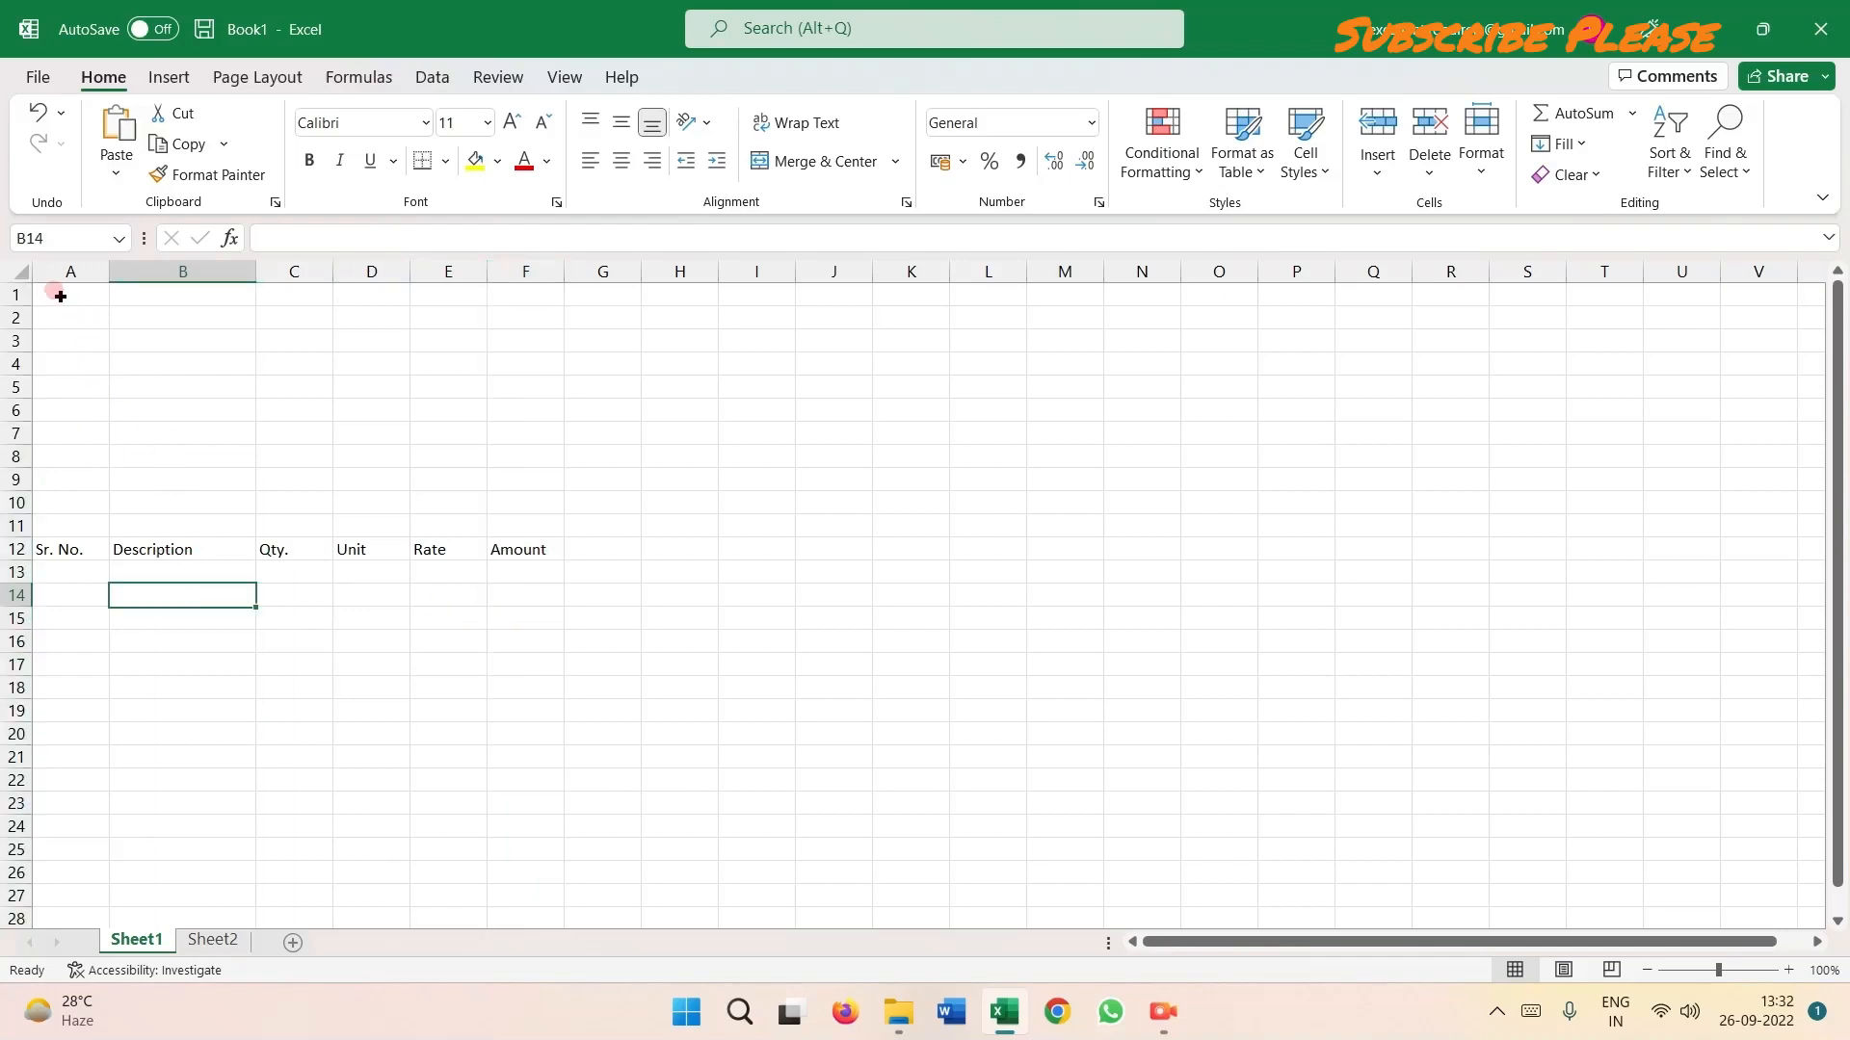
left_click_drag(62, 300, 210, 294)
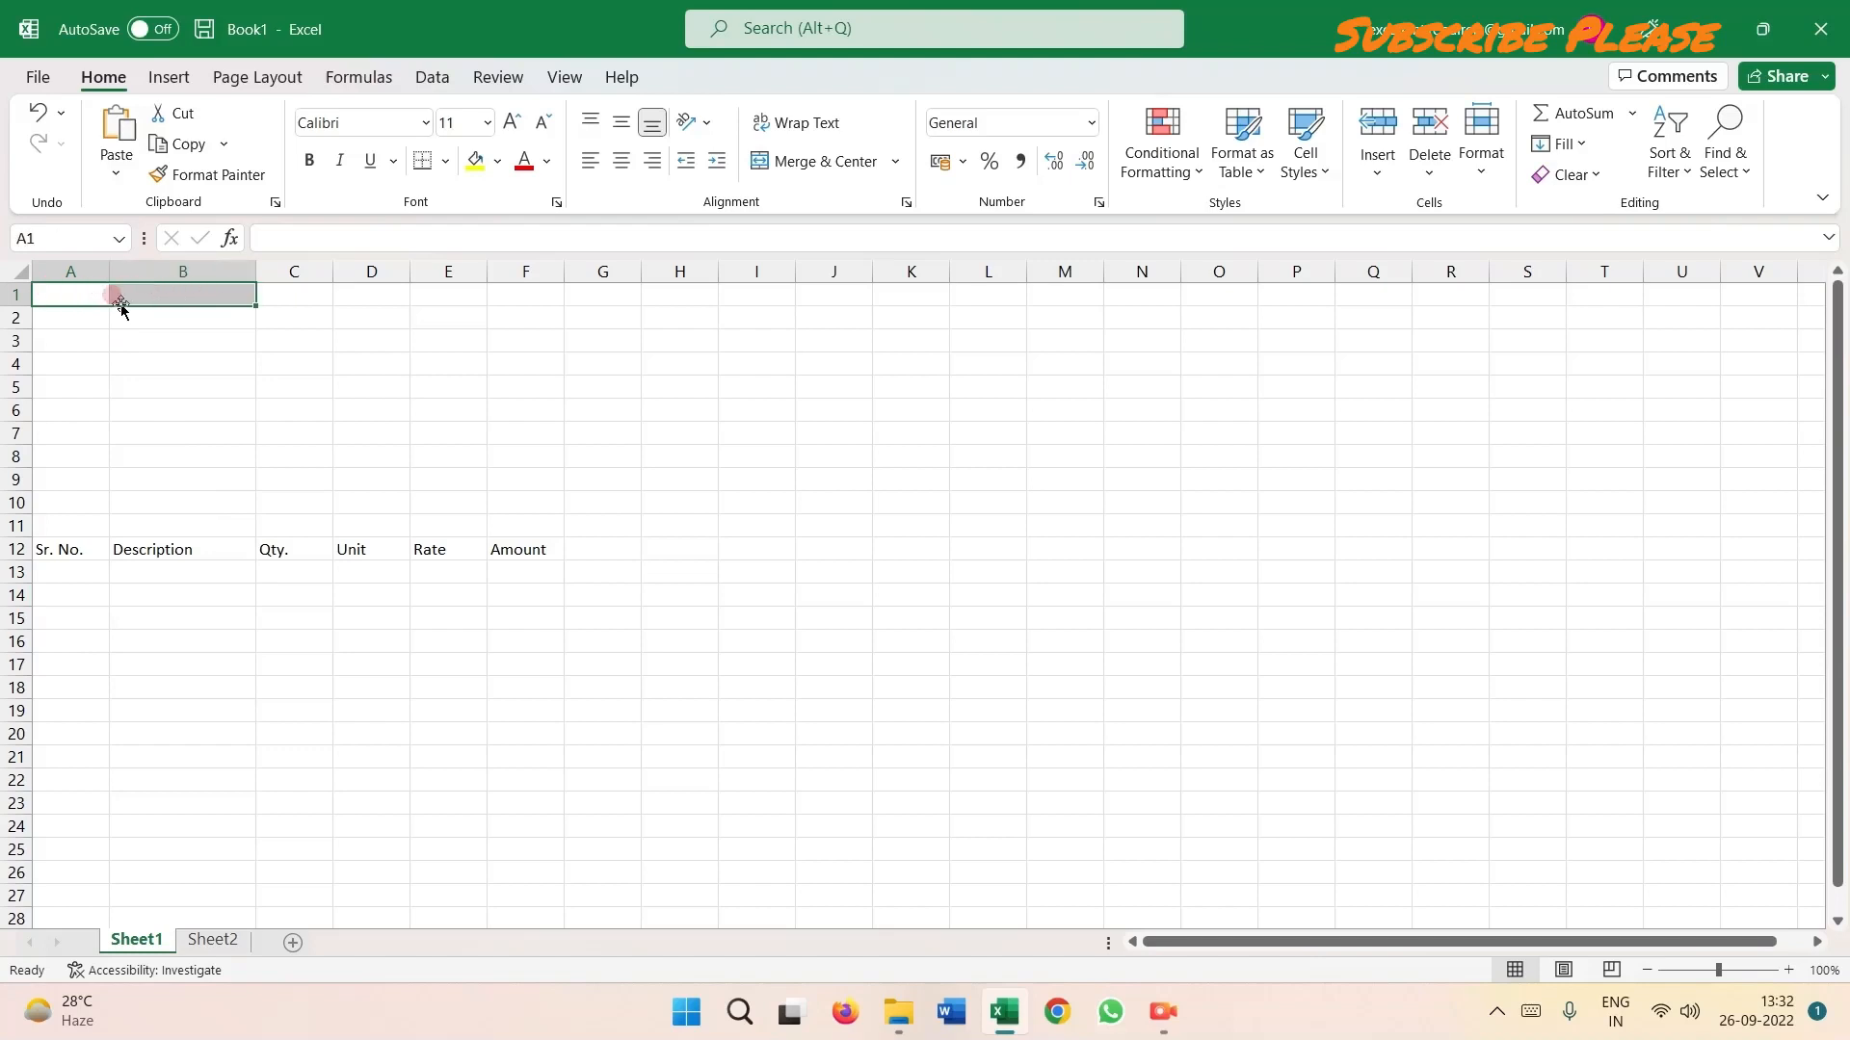
left_click(89, 296)
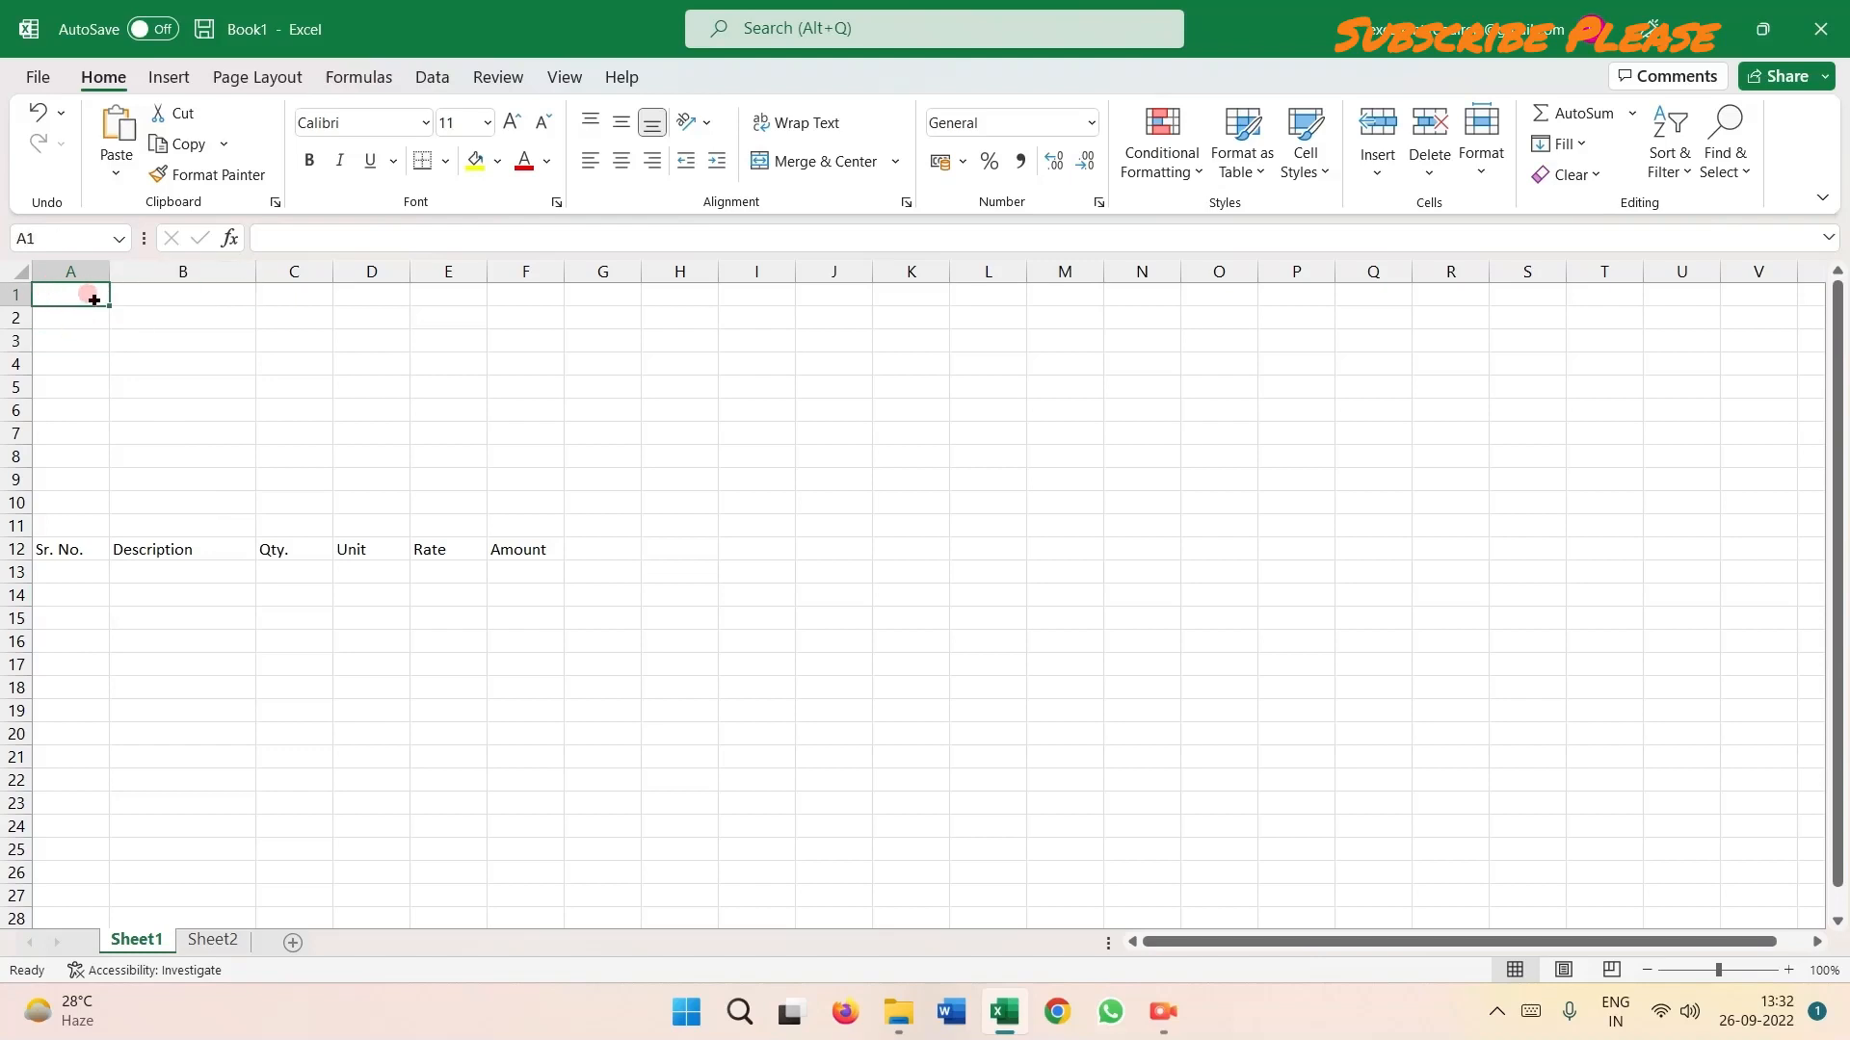
left_click(205, 296)
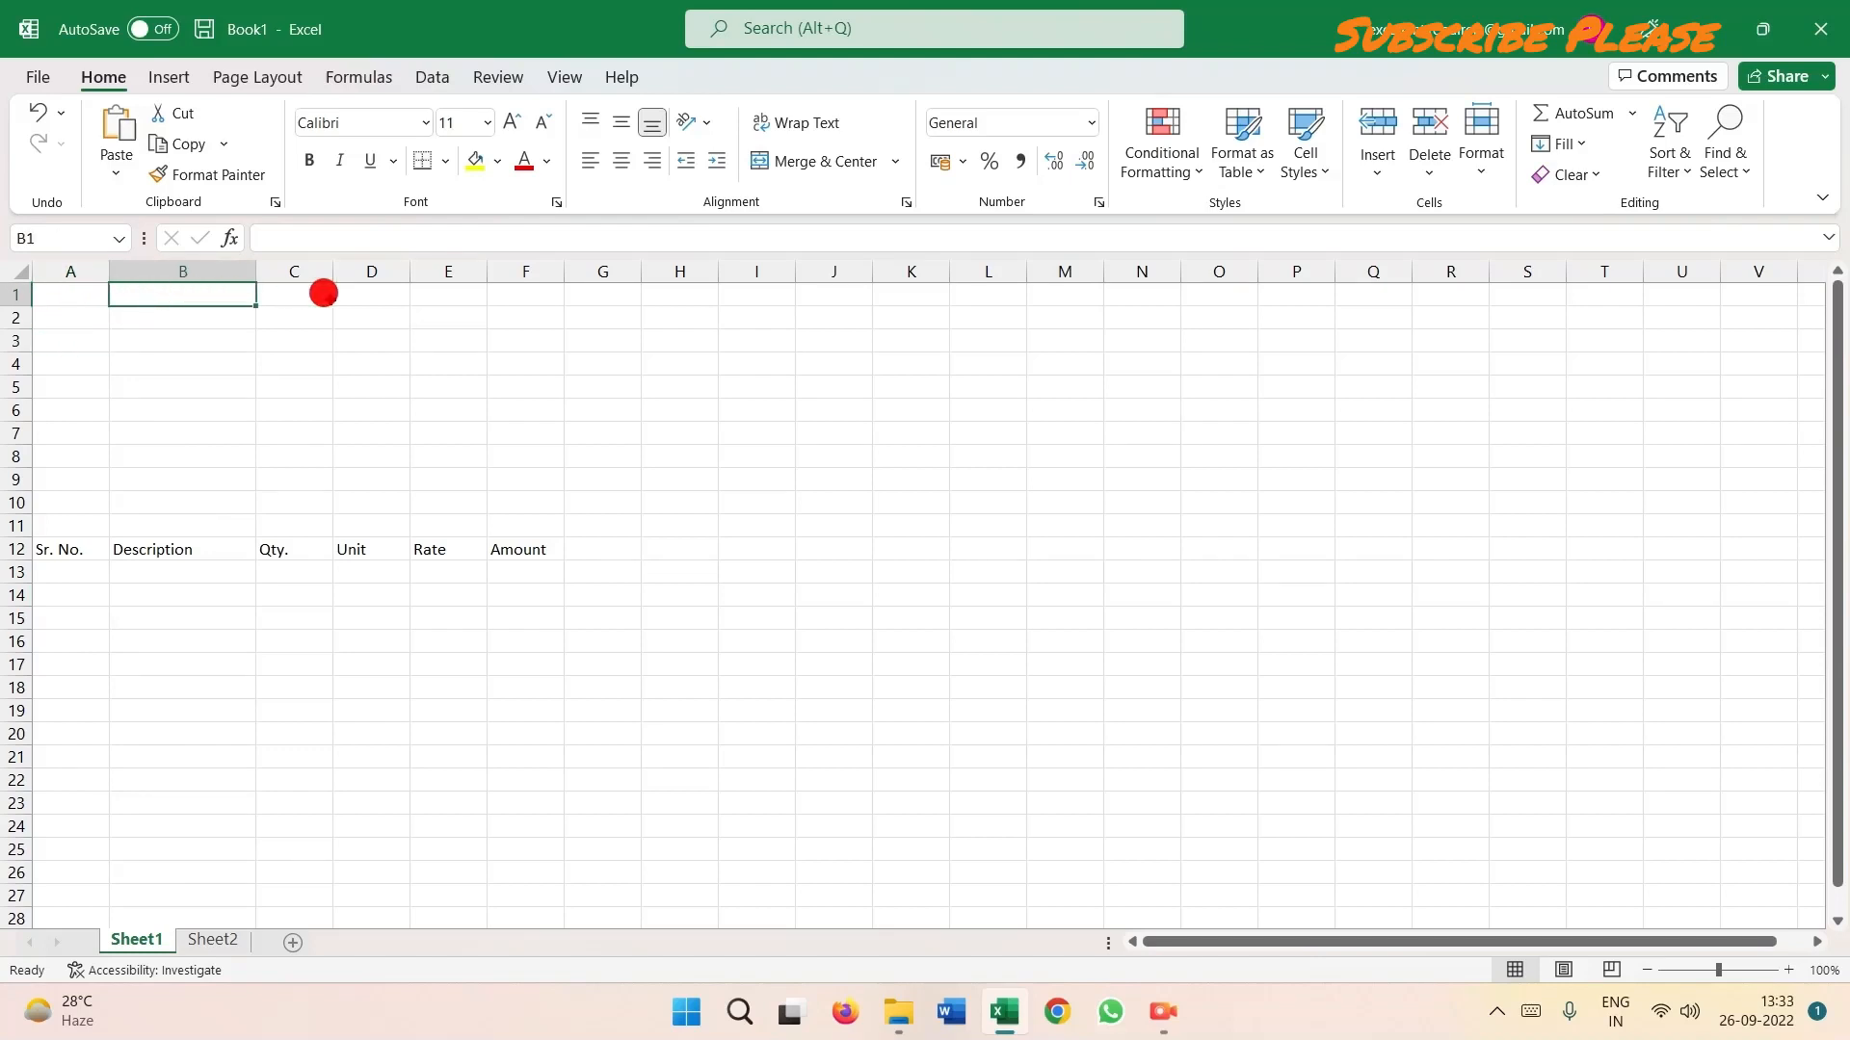
left_click(302, 292)
Merge the cells of A1:F7 across, so each row from 1 to 7 is one wide cell.
mouse_move(80, 298)
left_mouse_down()
mouse_move(483, 292)
mouse_move(502, 430)
mouse_move(546, 425)
left_mouse_up()
left_click(892, 169)
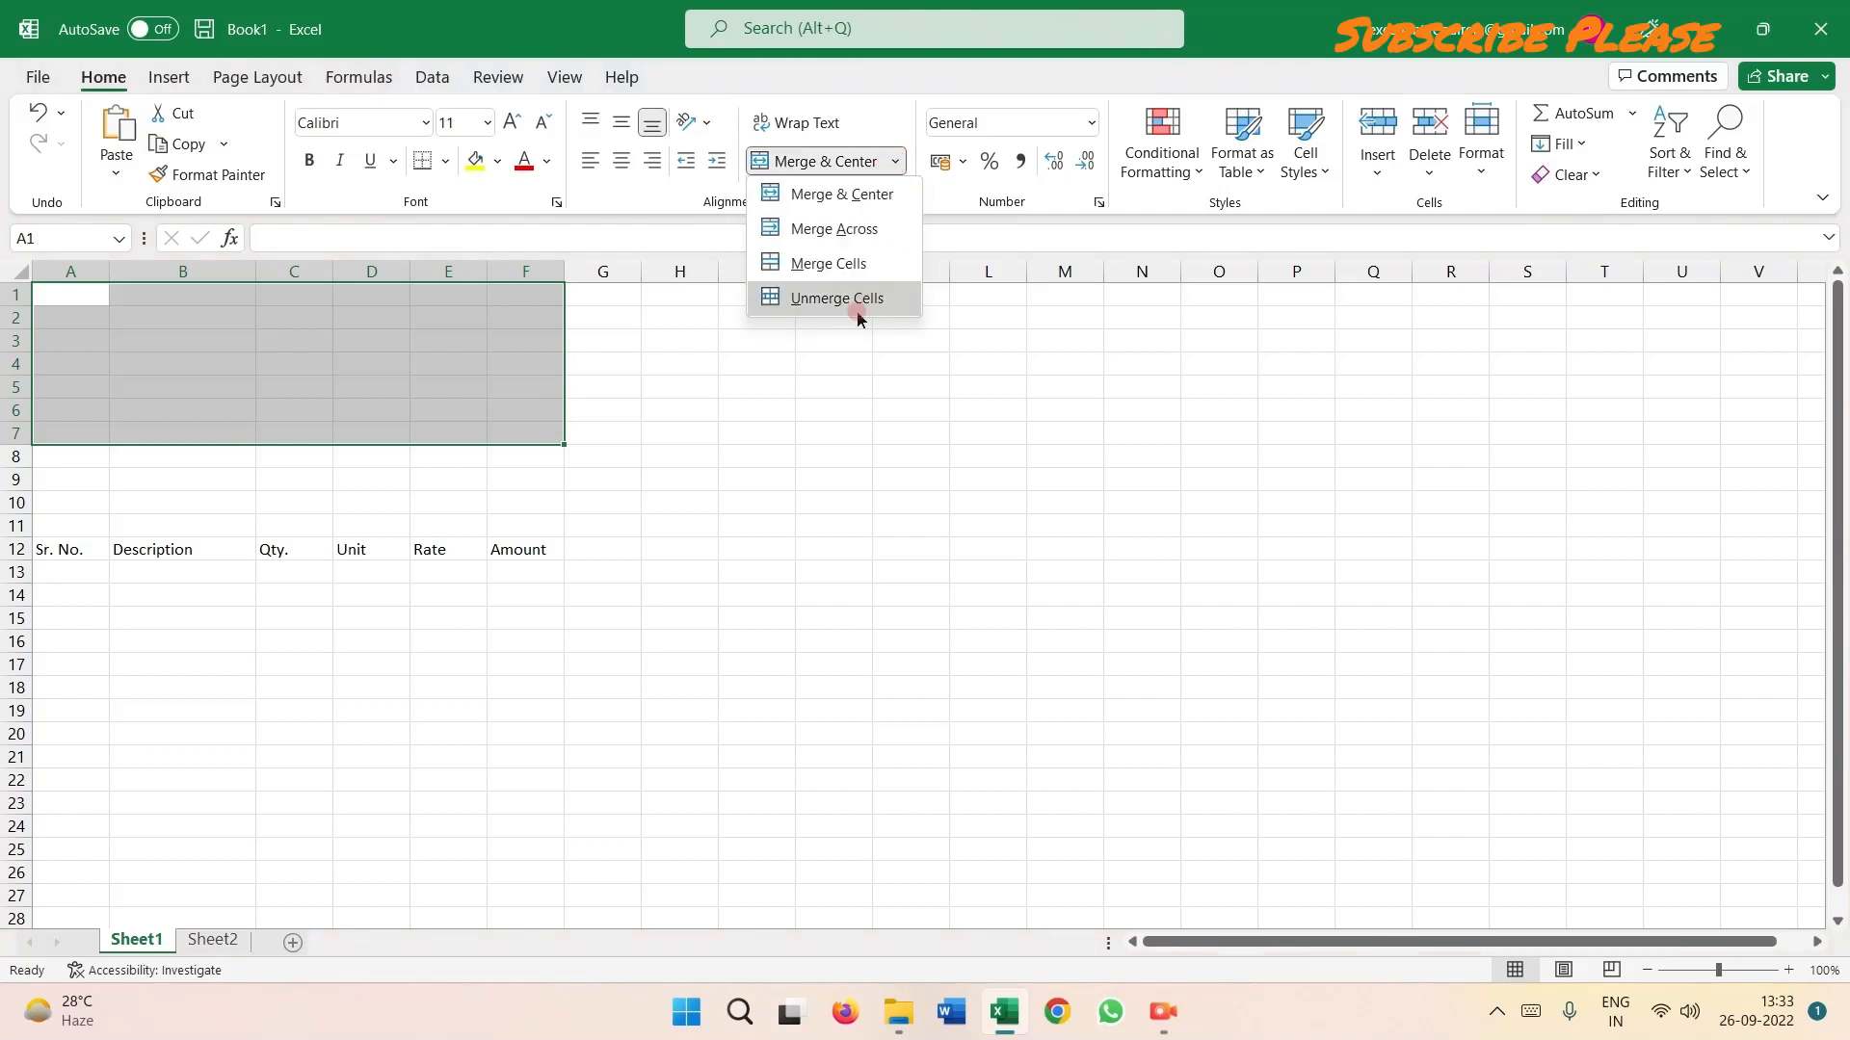
left_click(817, 233)
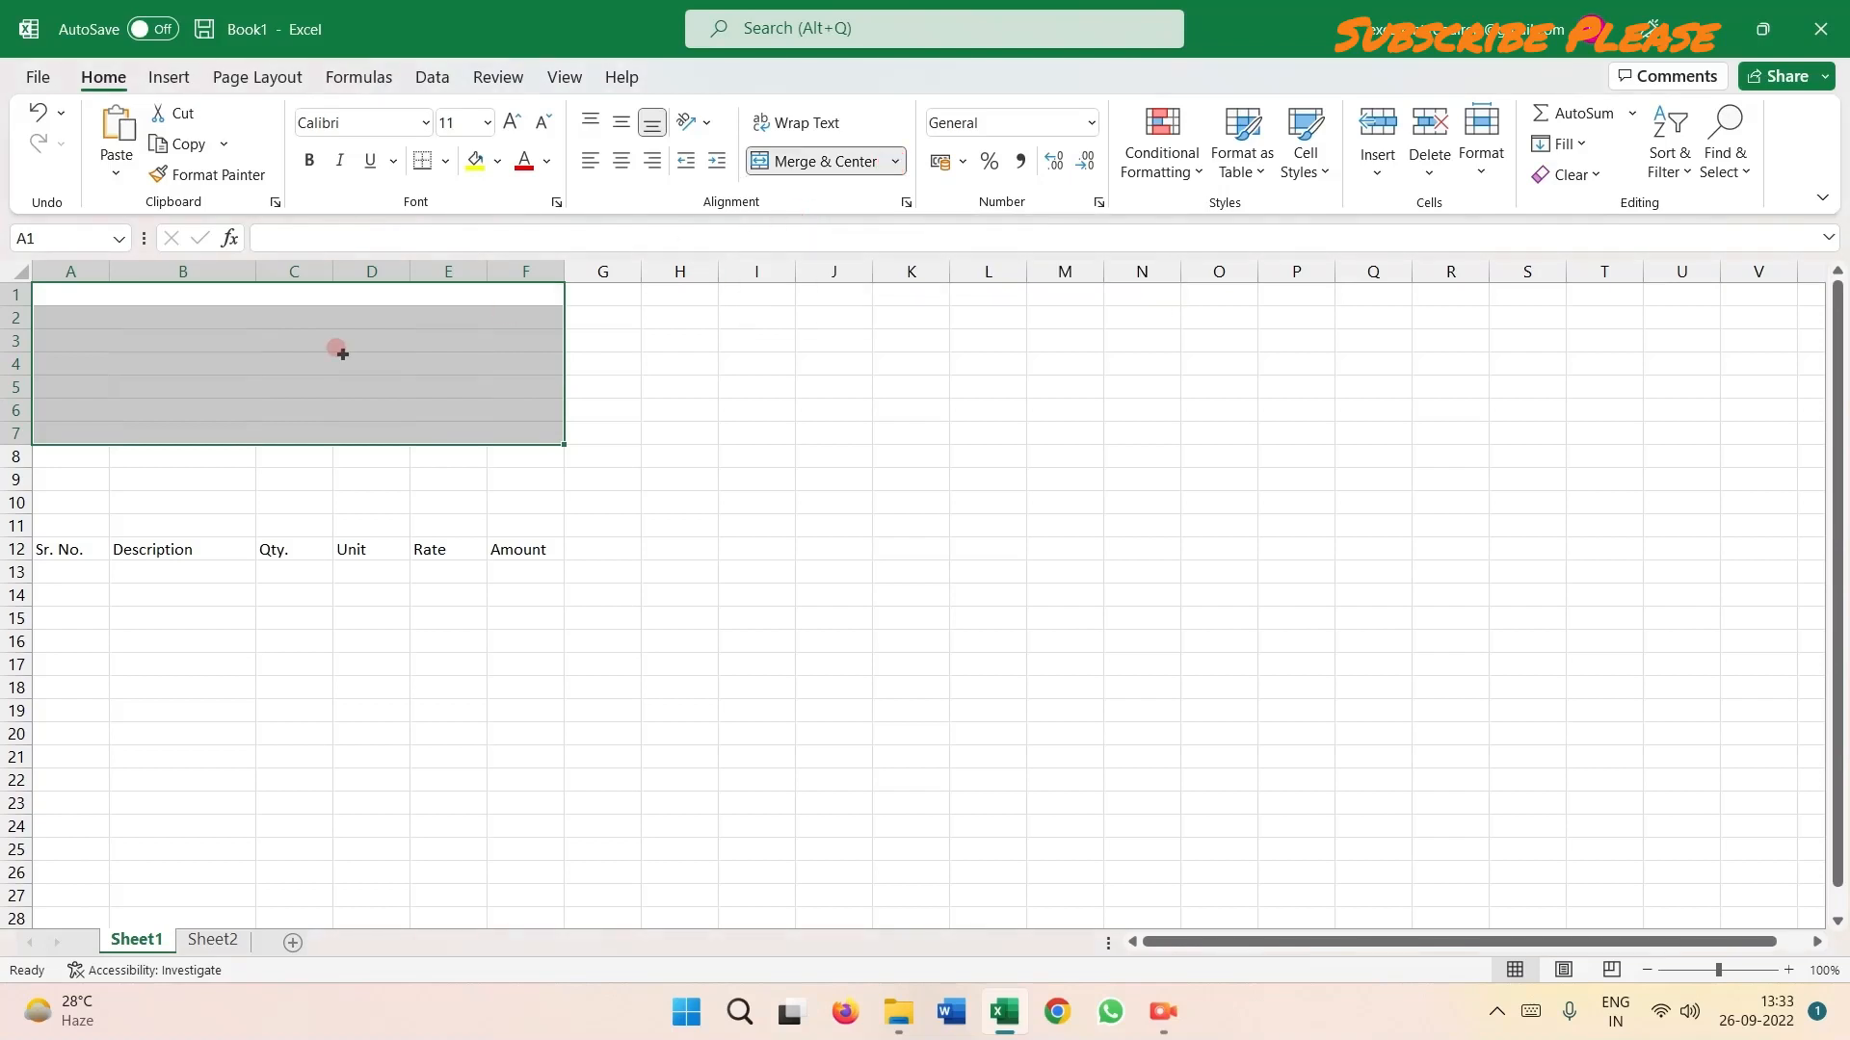
left_click(130, 320)
Enter the title "Bill/Tax Invoice" in the merged cell of row 1.
left_click(209, 291)
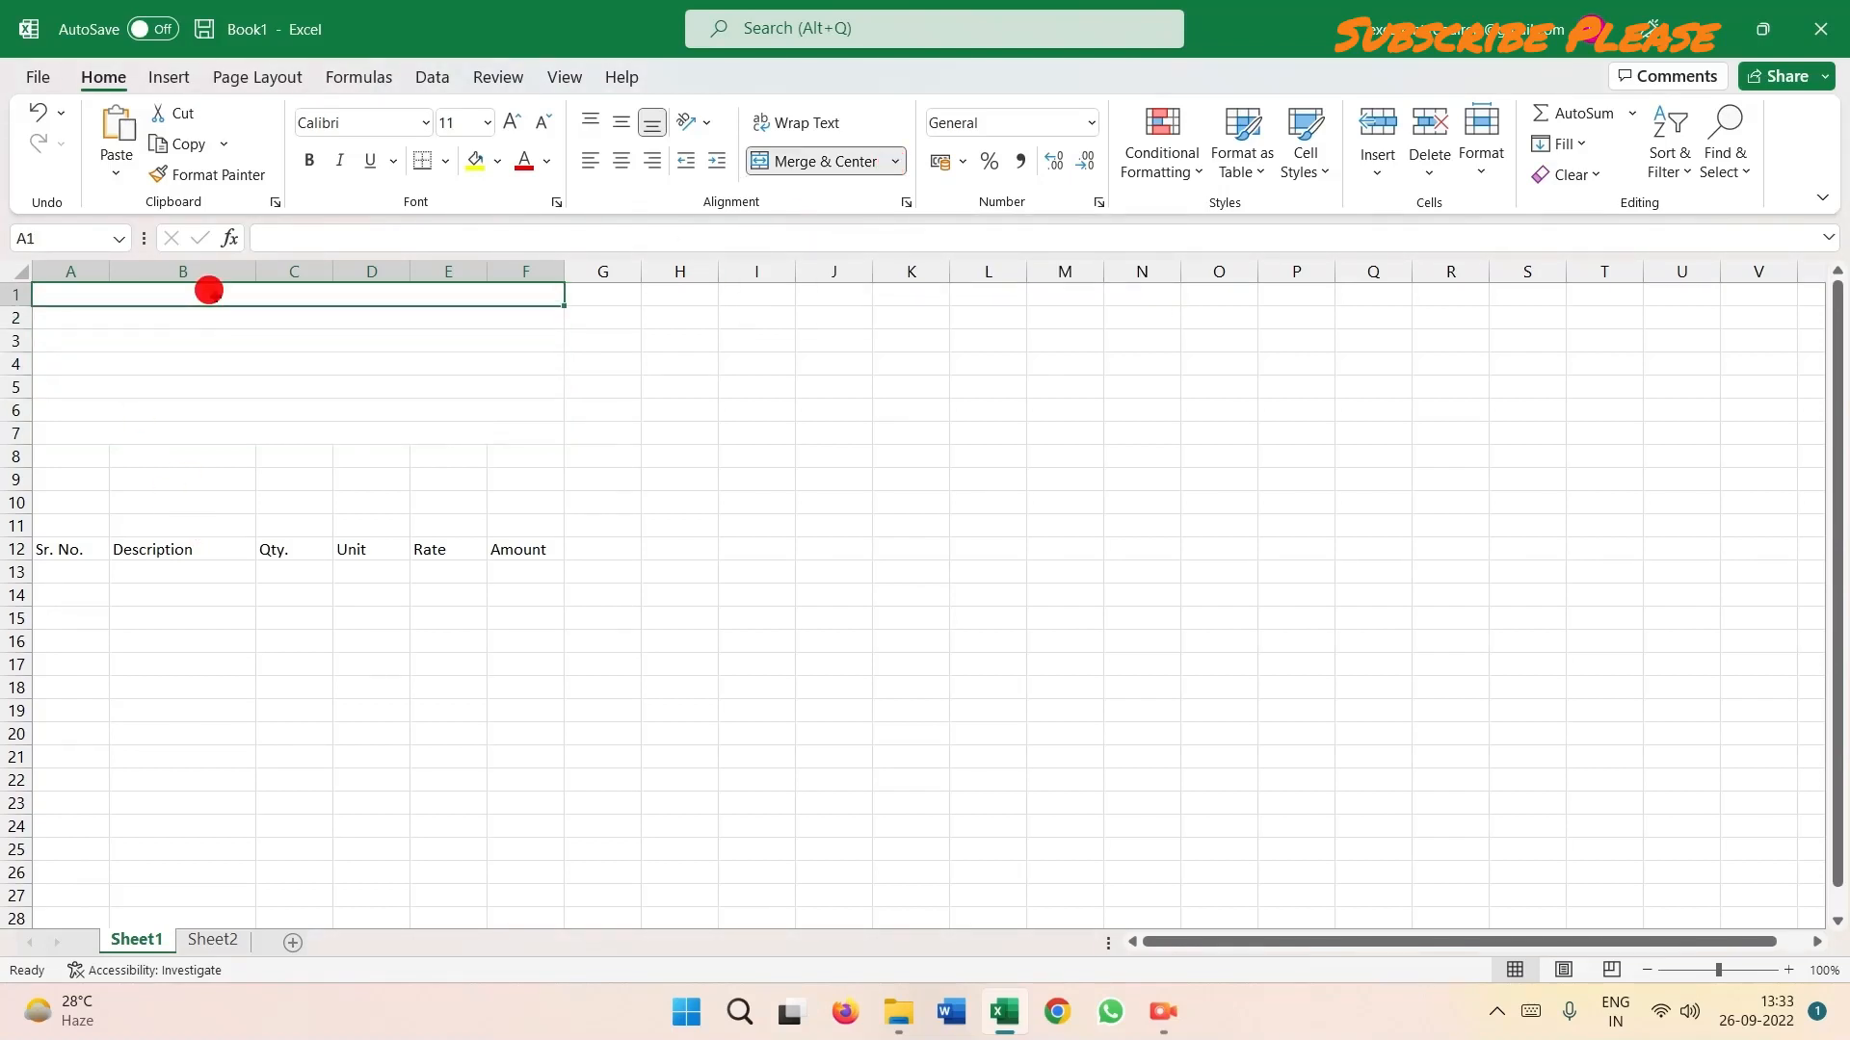
type("Bill")
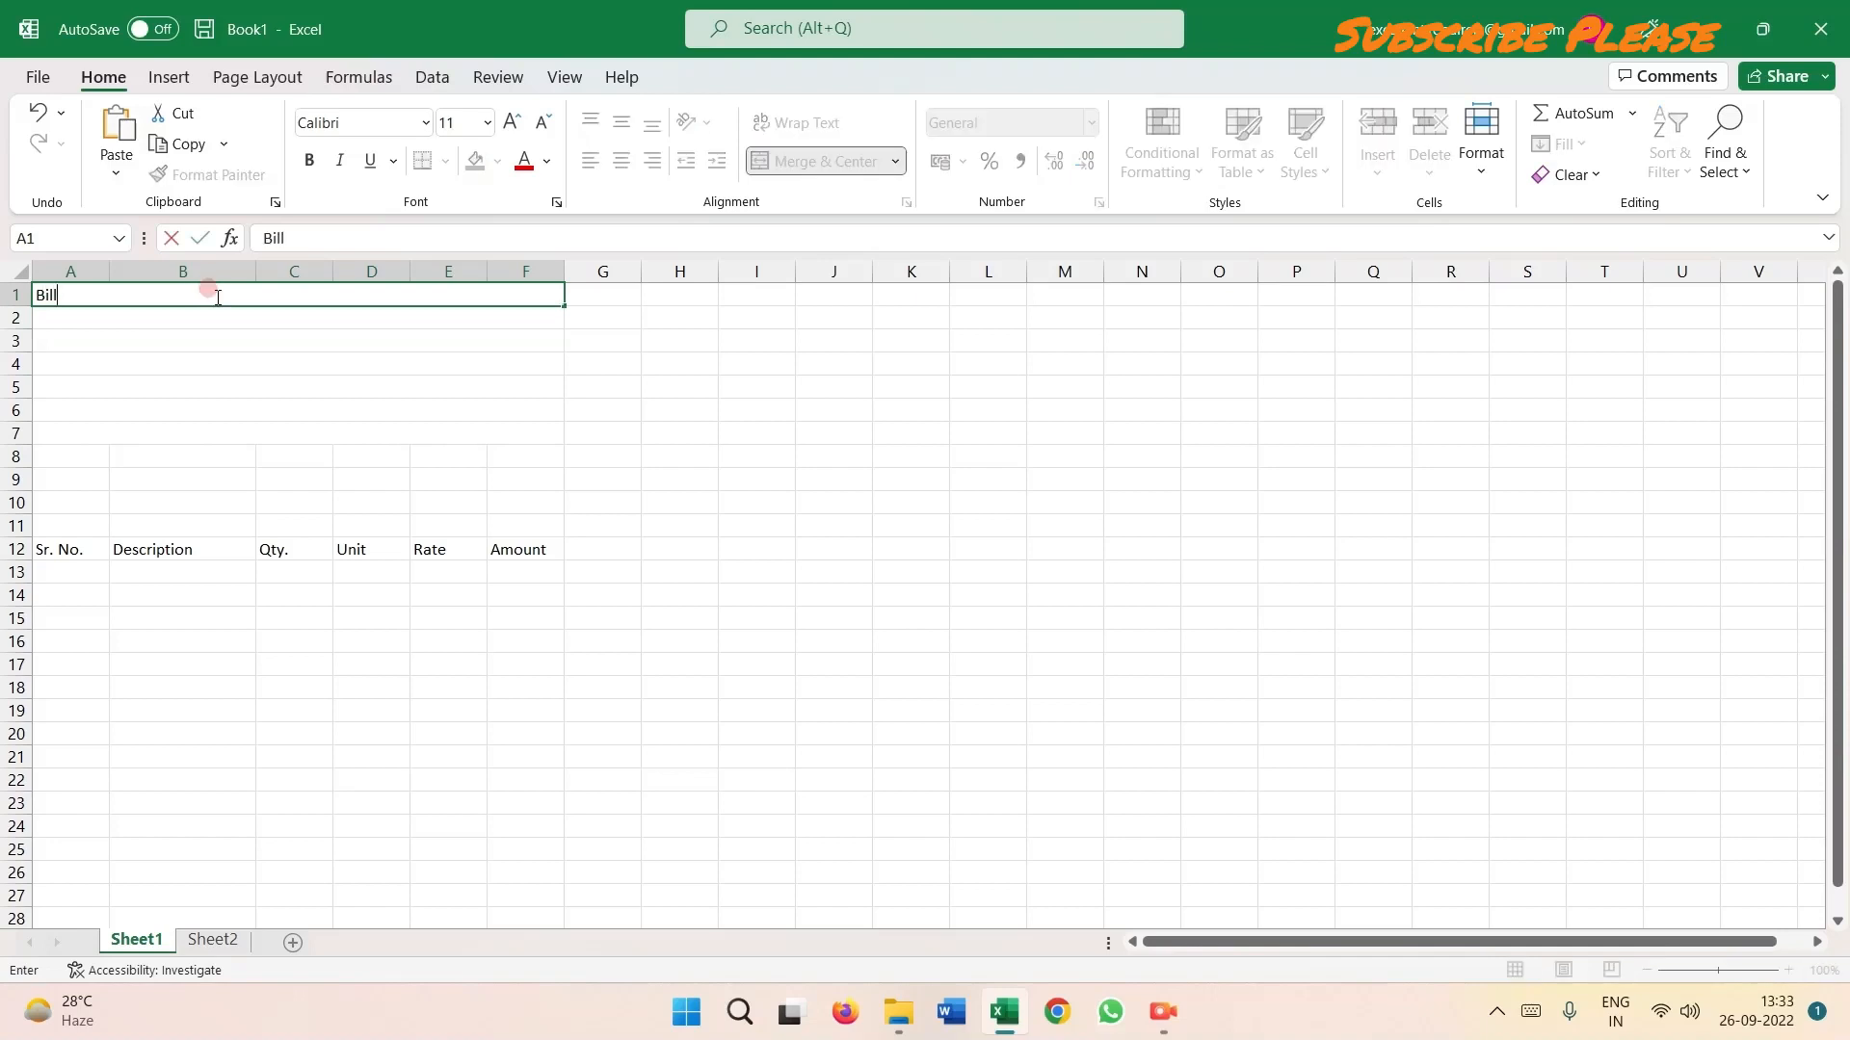
type("/TAx i")
key("BackSpace")
type("Invoice")
key("Return")
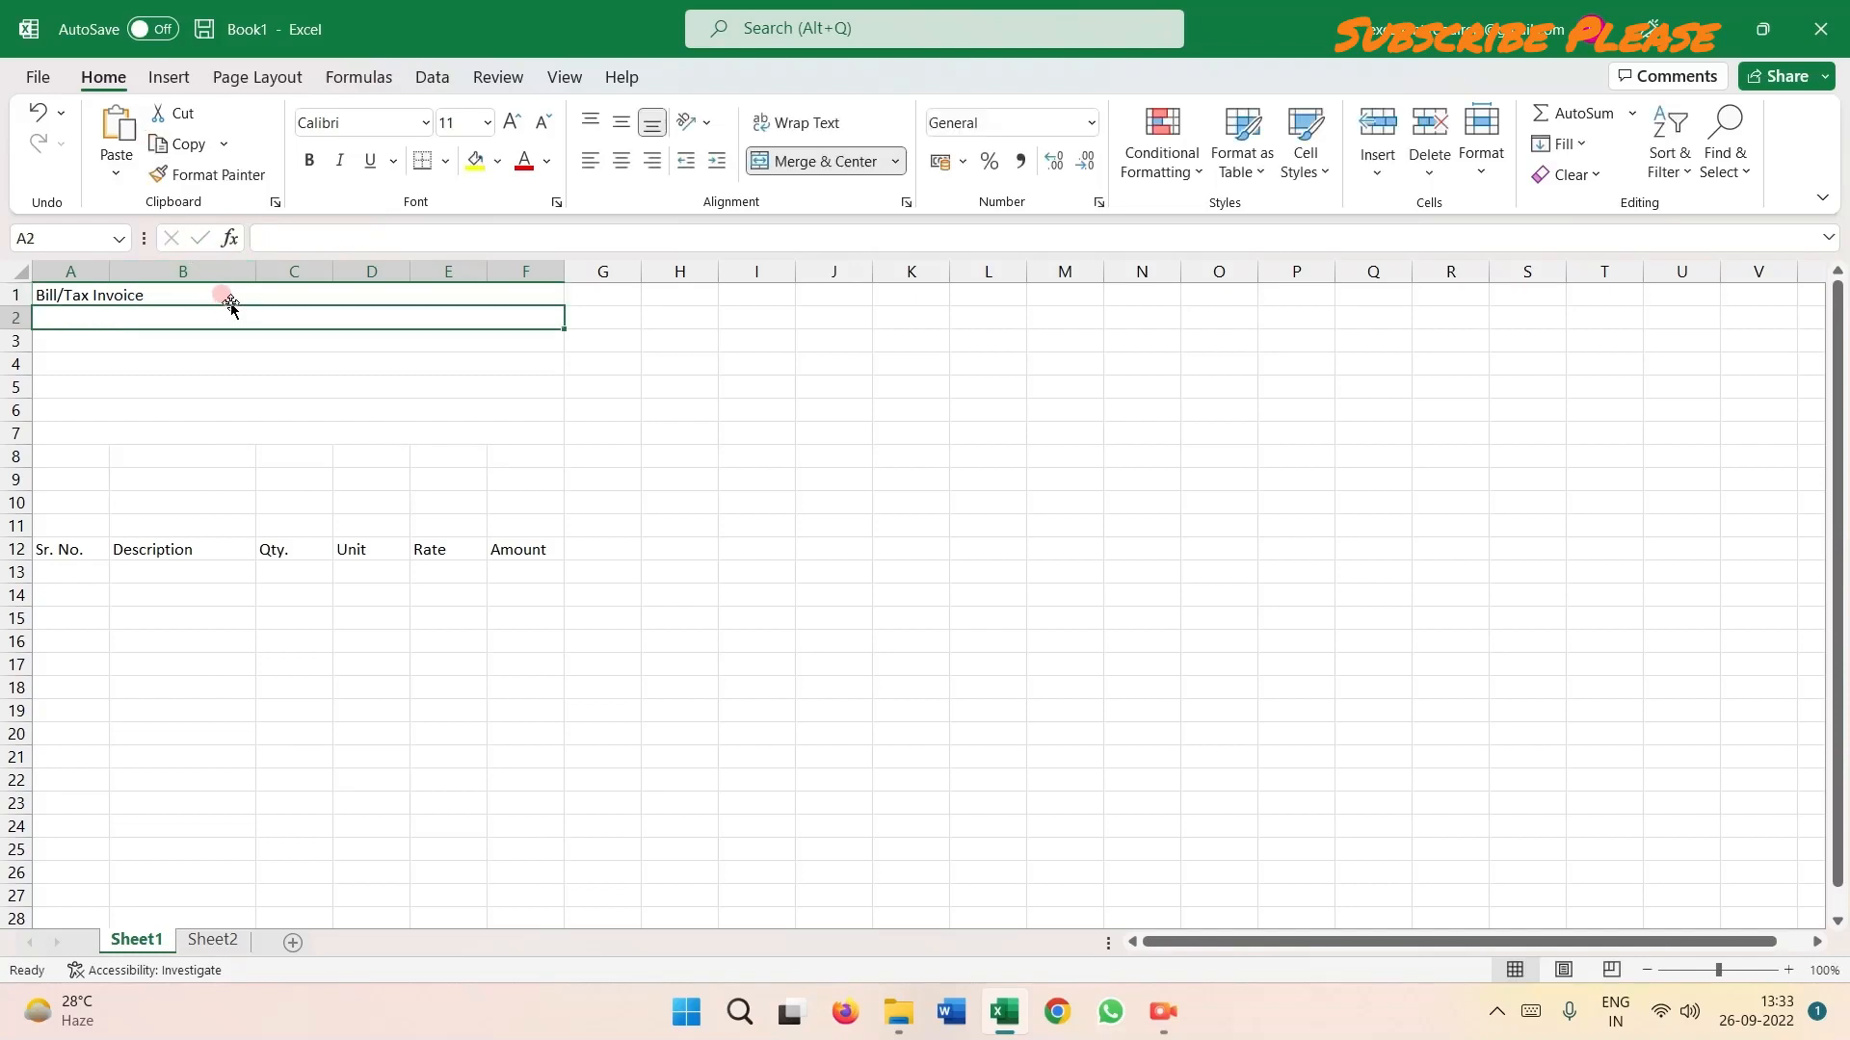
Center the contents of merged rows 1 to 7 horizontally and align them to the middle vertically.
left_click_drag(232, 293, 227, 430)
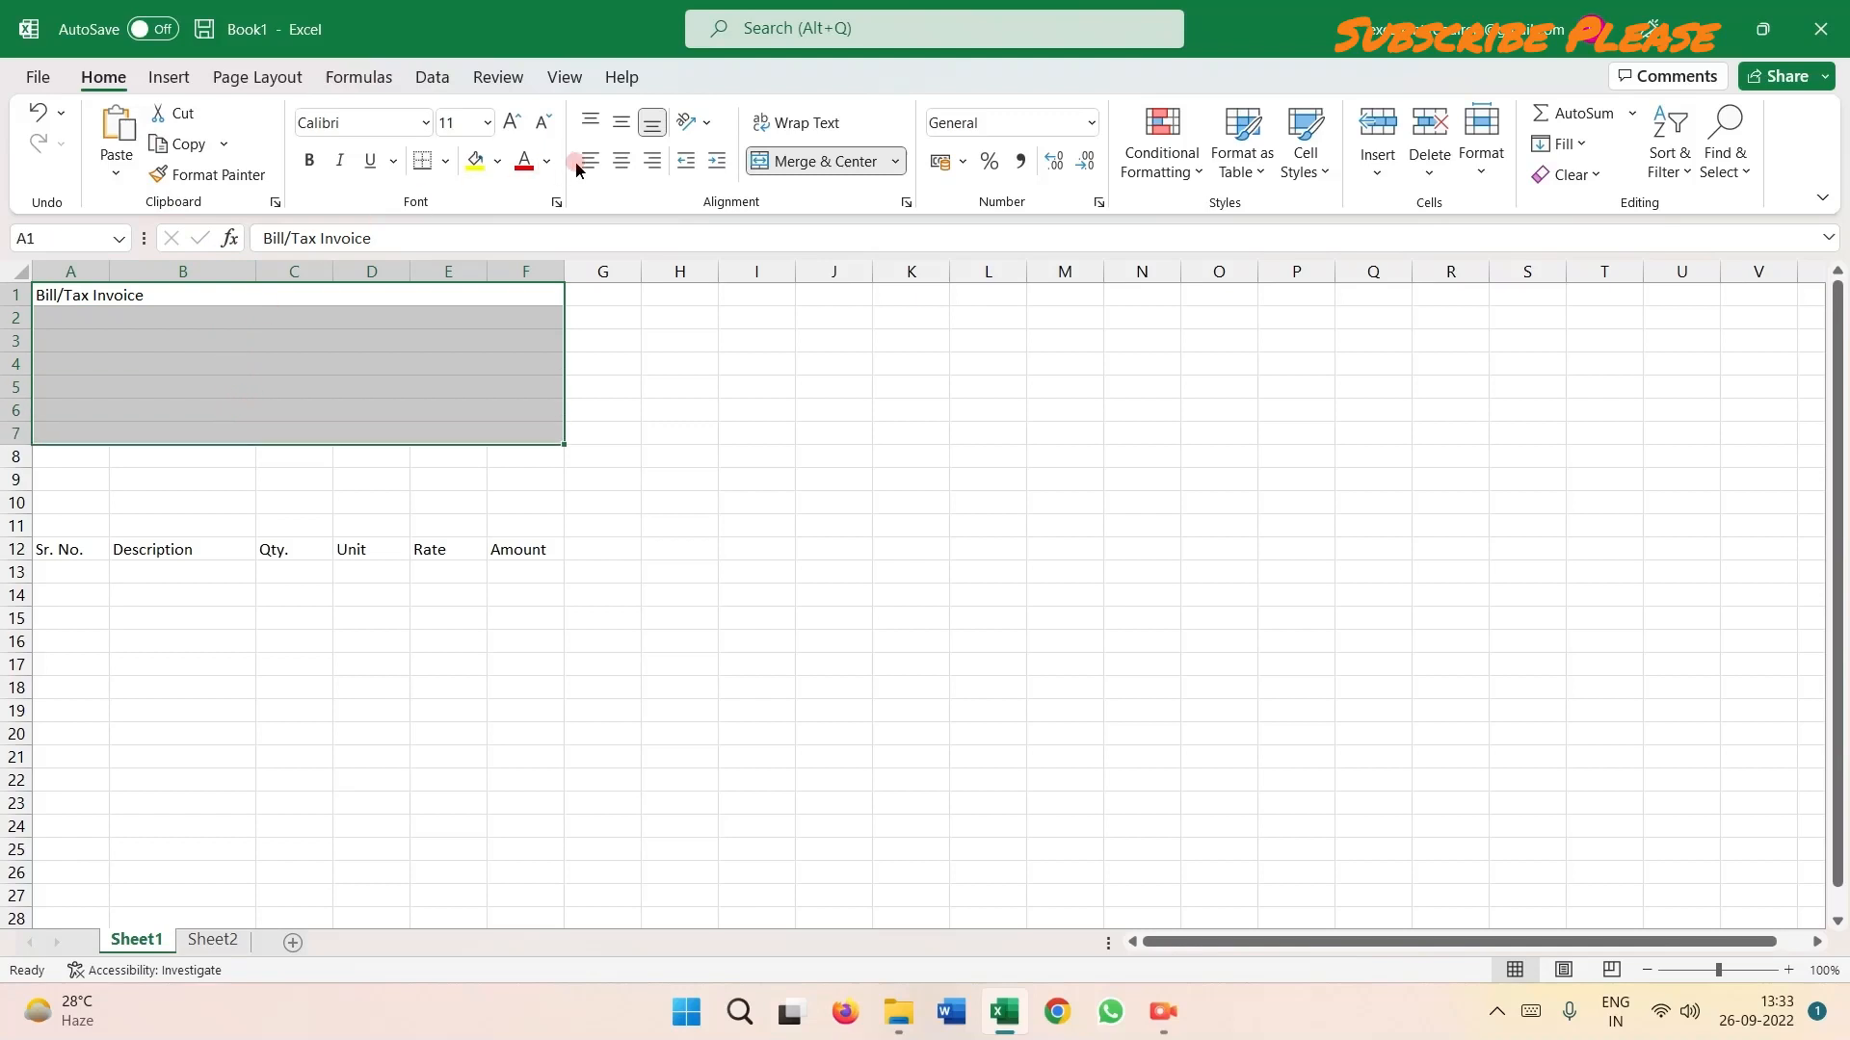
left_click(619, 162)
left_click(255, 315)
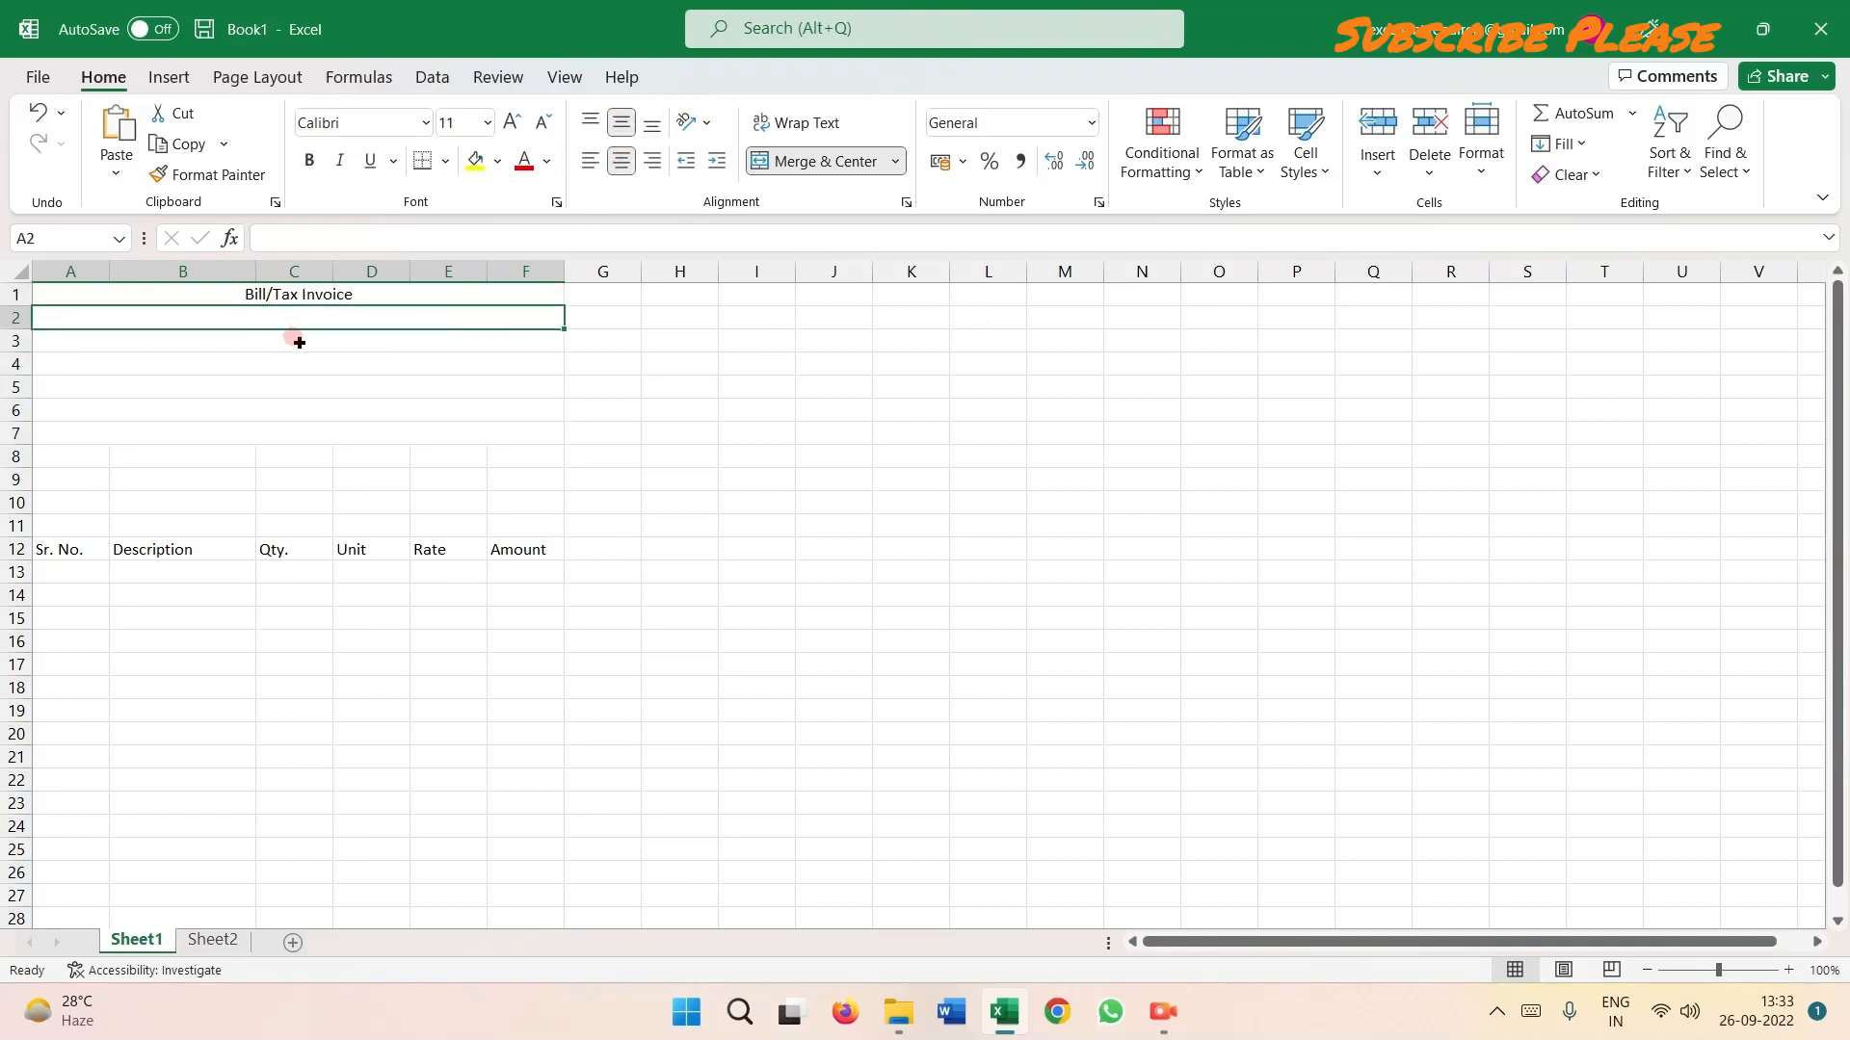
Enter the business name "On-Line iNfo." in the merged cell of row 2.
left_click(244, 310)
left_click(242, 342)
left_click(250, 367)
left_click(251, 317)
type("On")
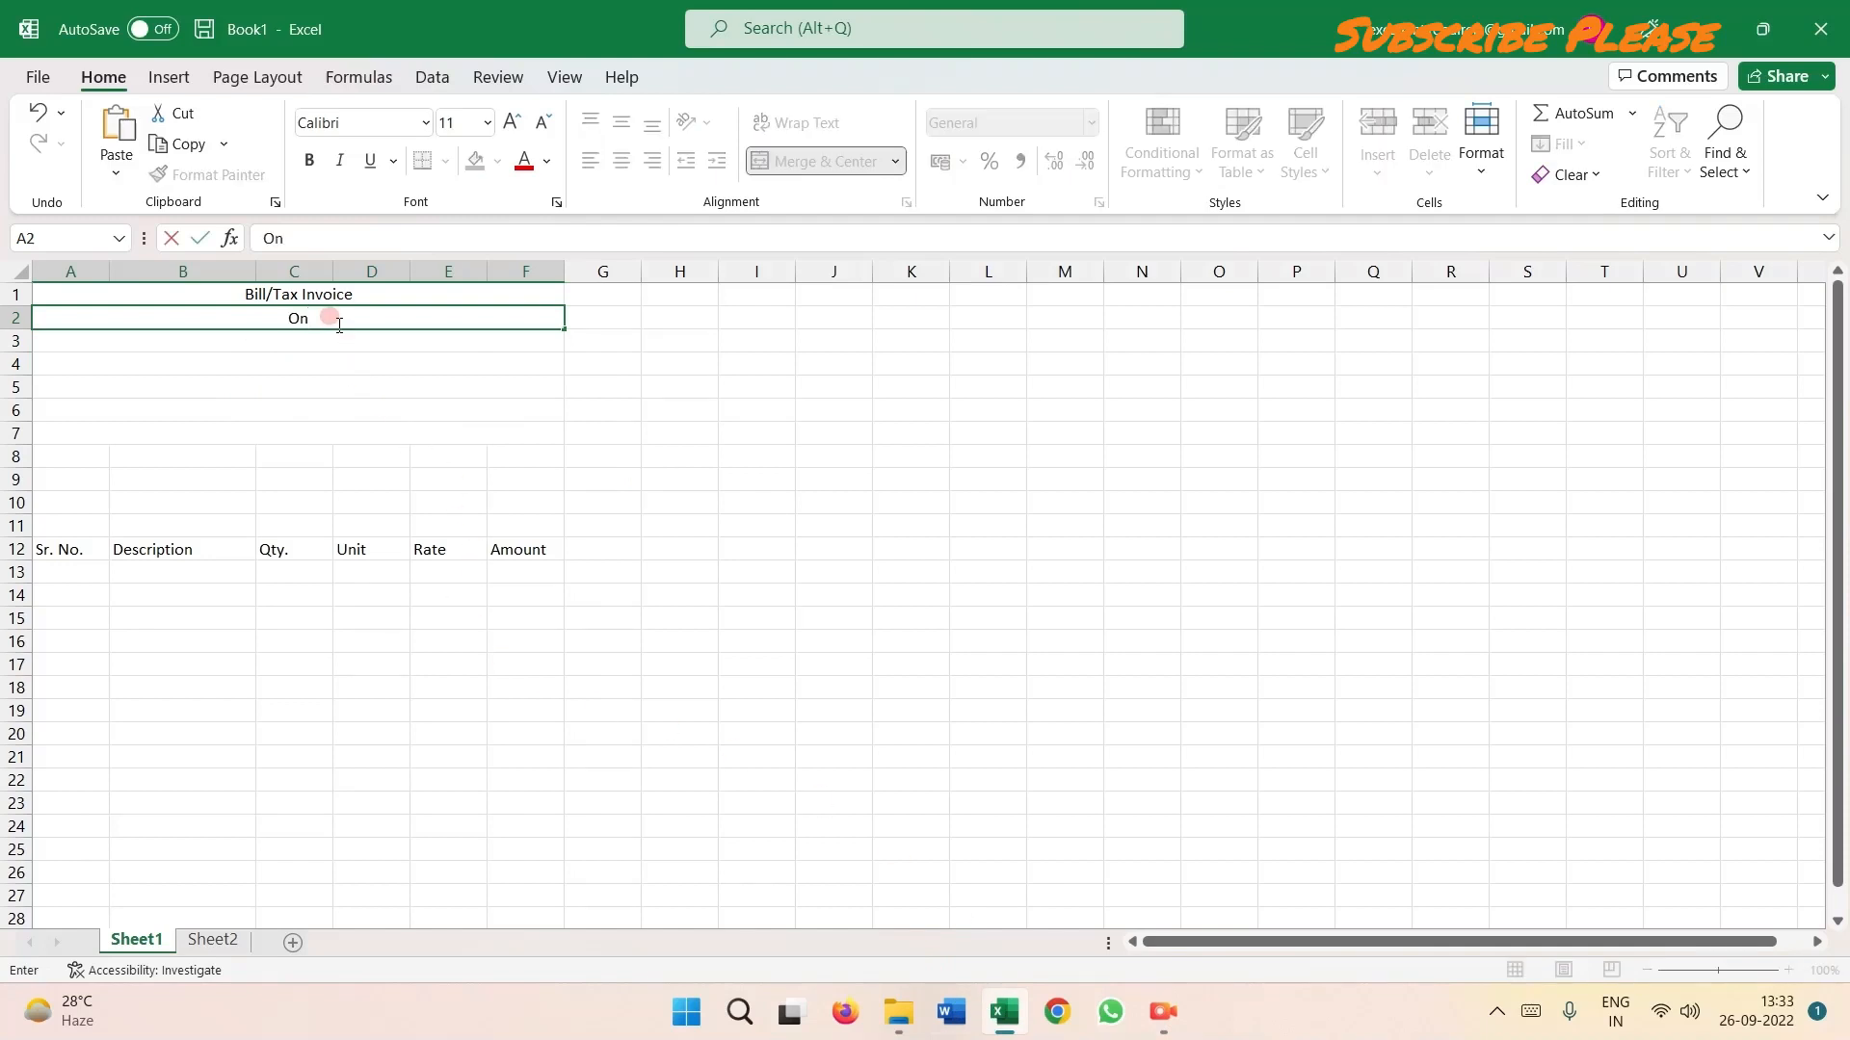
type("-Line iNfo.")
key("Return")
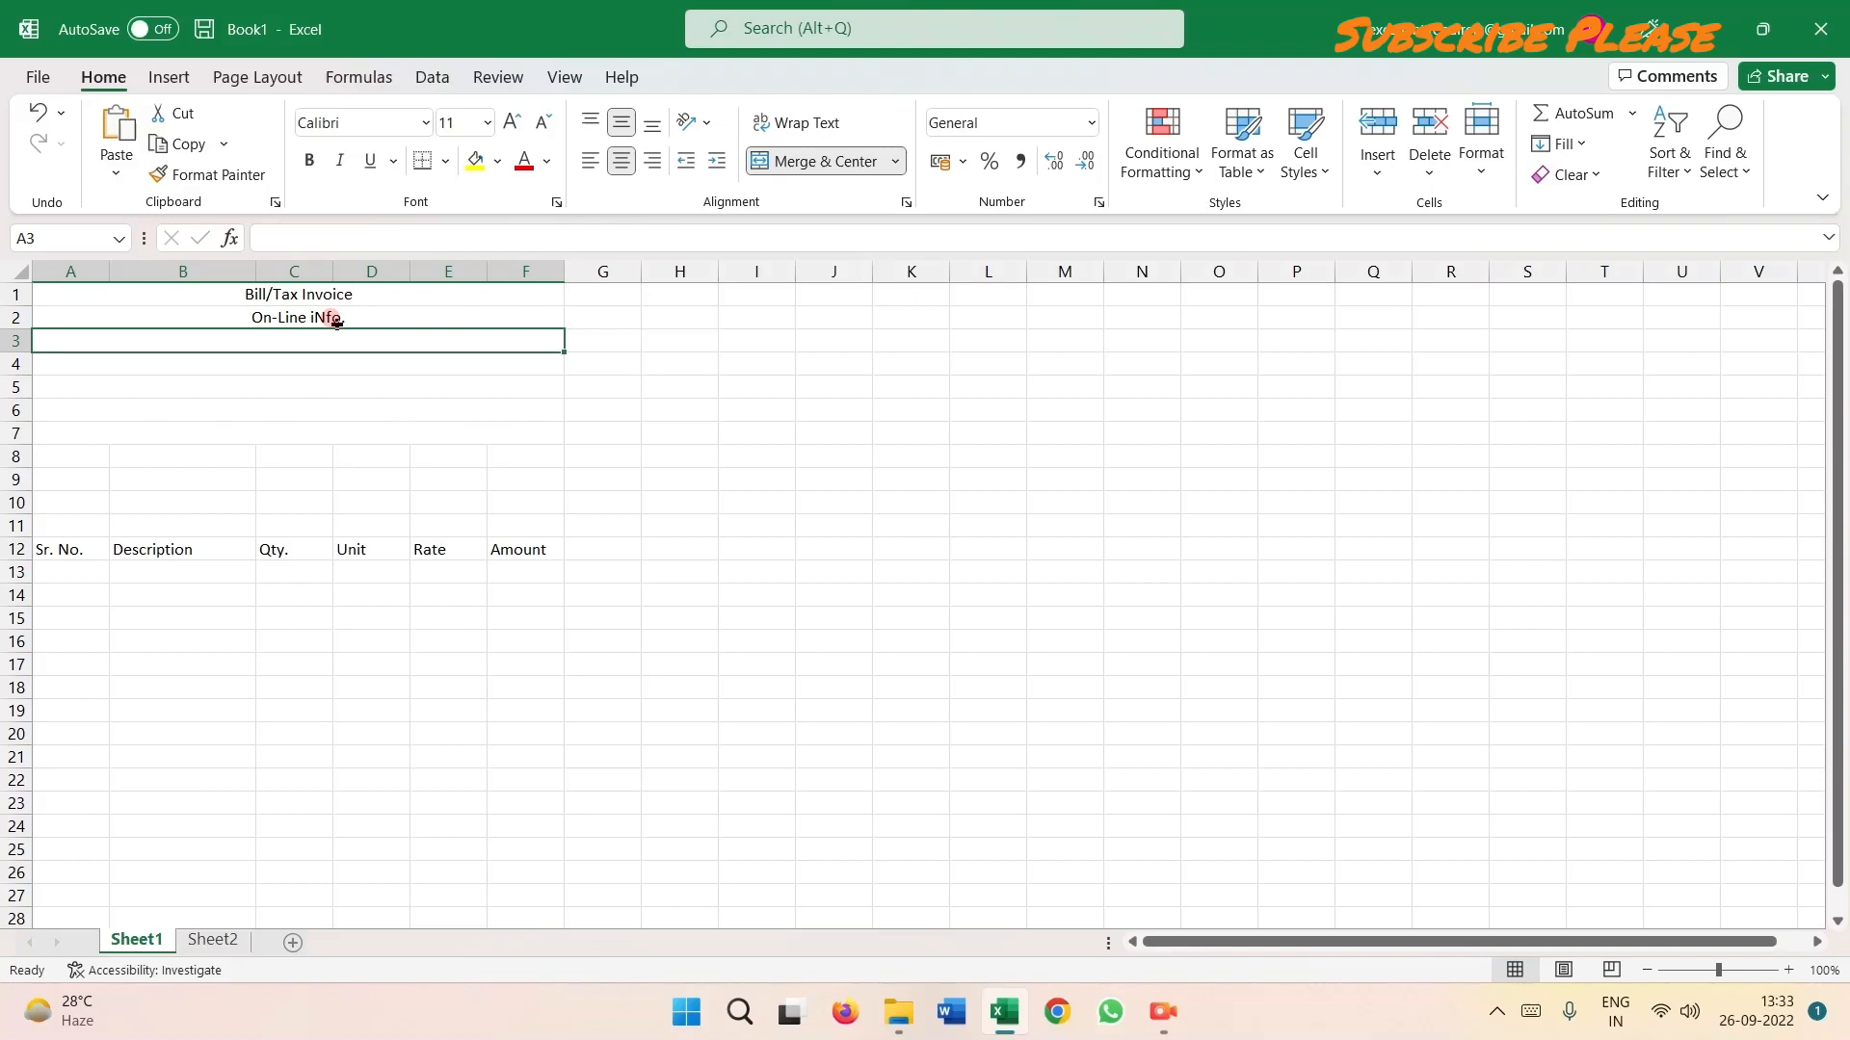
Enter the business's full postal address, including postcode and country, in the merged cell of row 3.
key("Up")
key("Down")
type("Andhe")
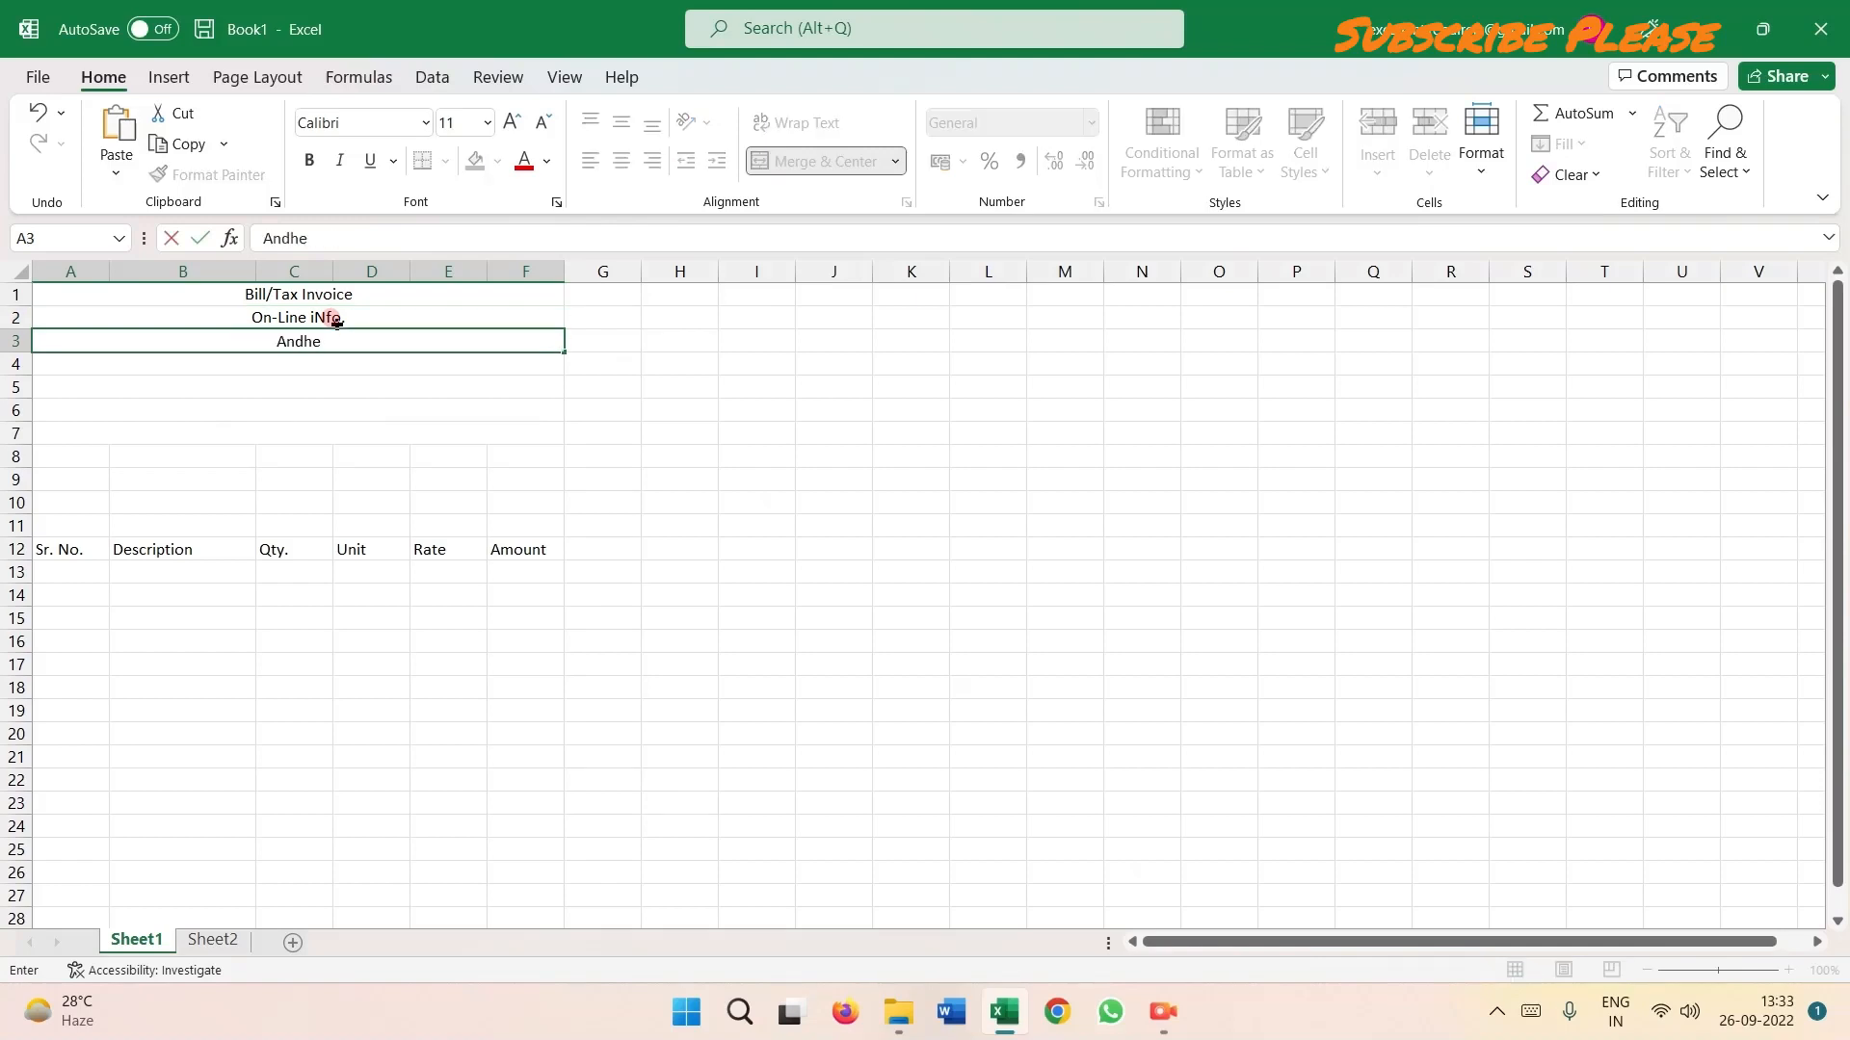
type("ri West, M.g")
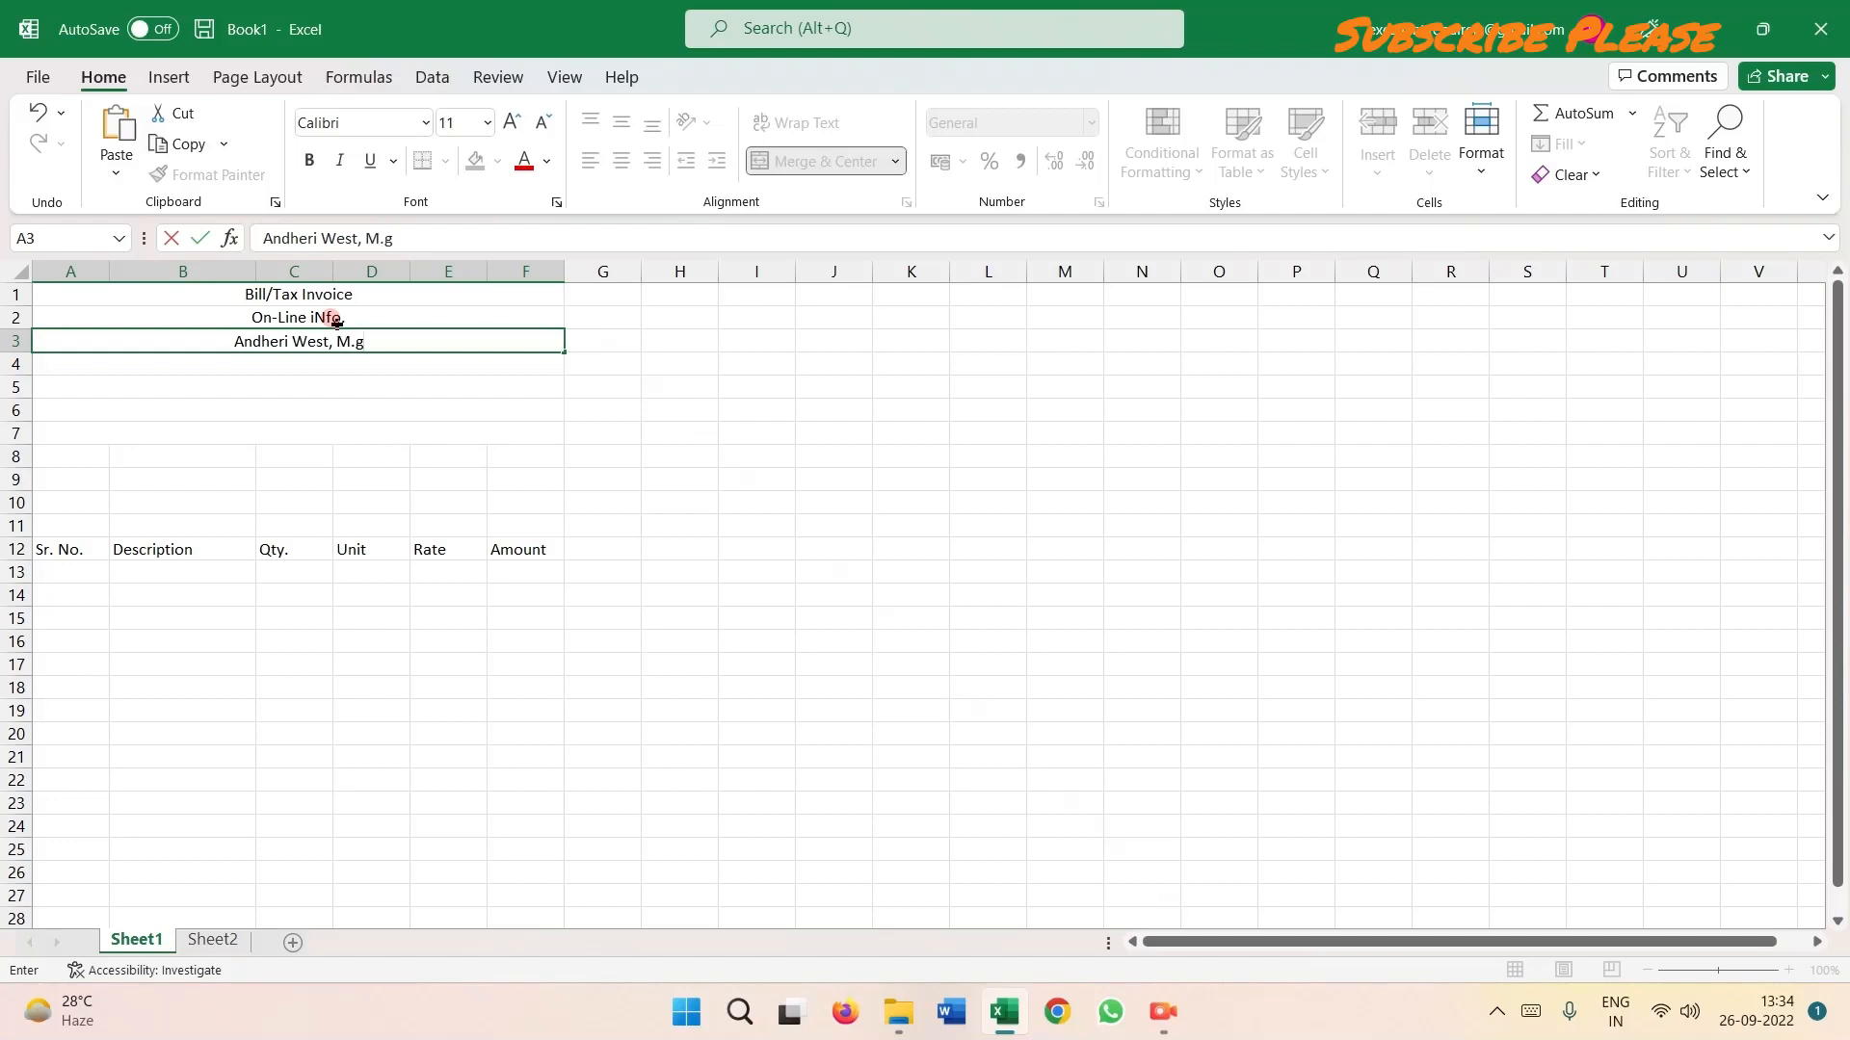
key("BackSpace")
key("BackSpace")
type(".G. Road,")
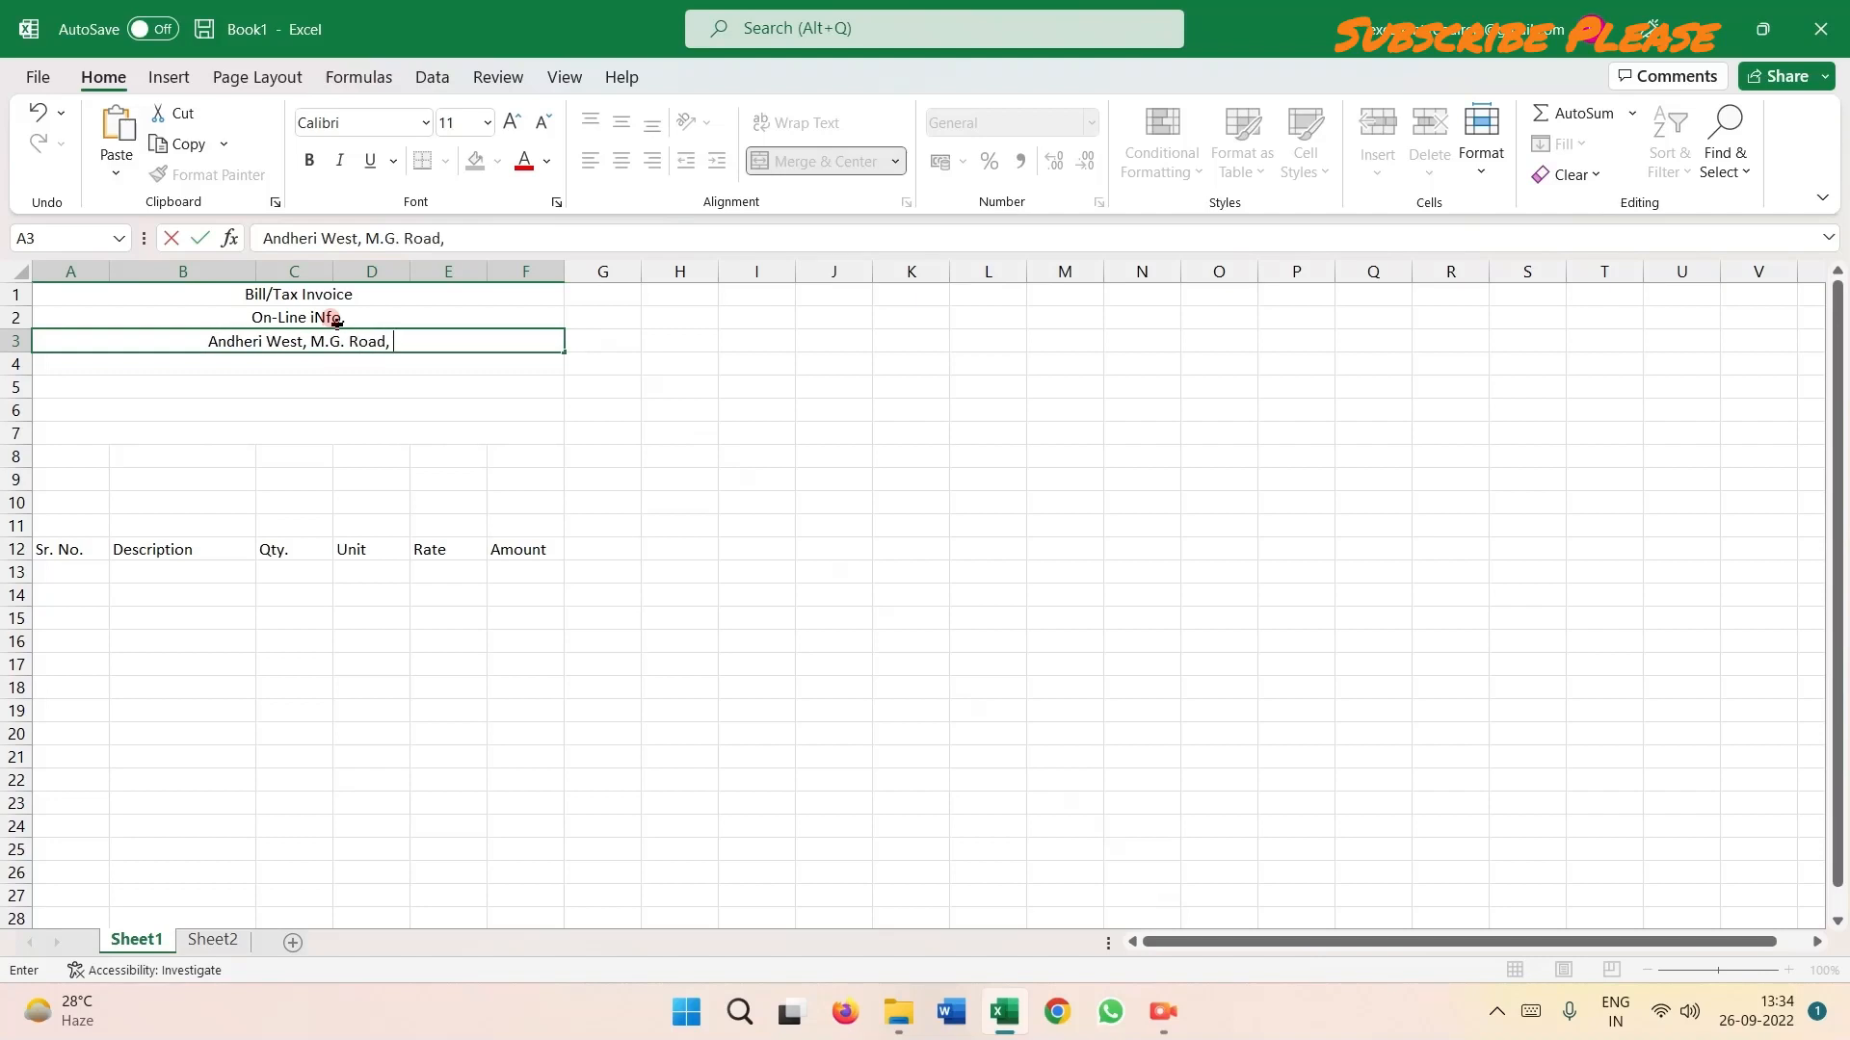
type(" MUmbai")
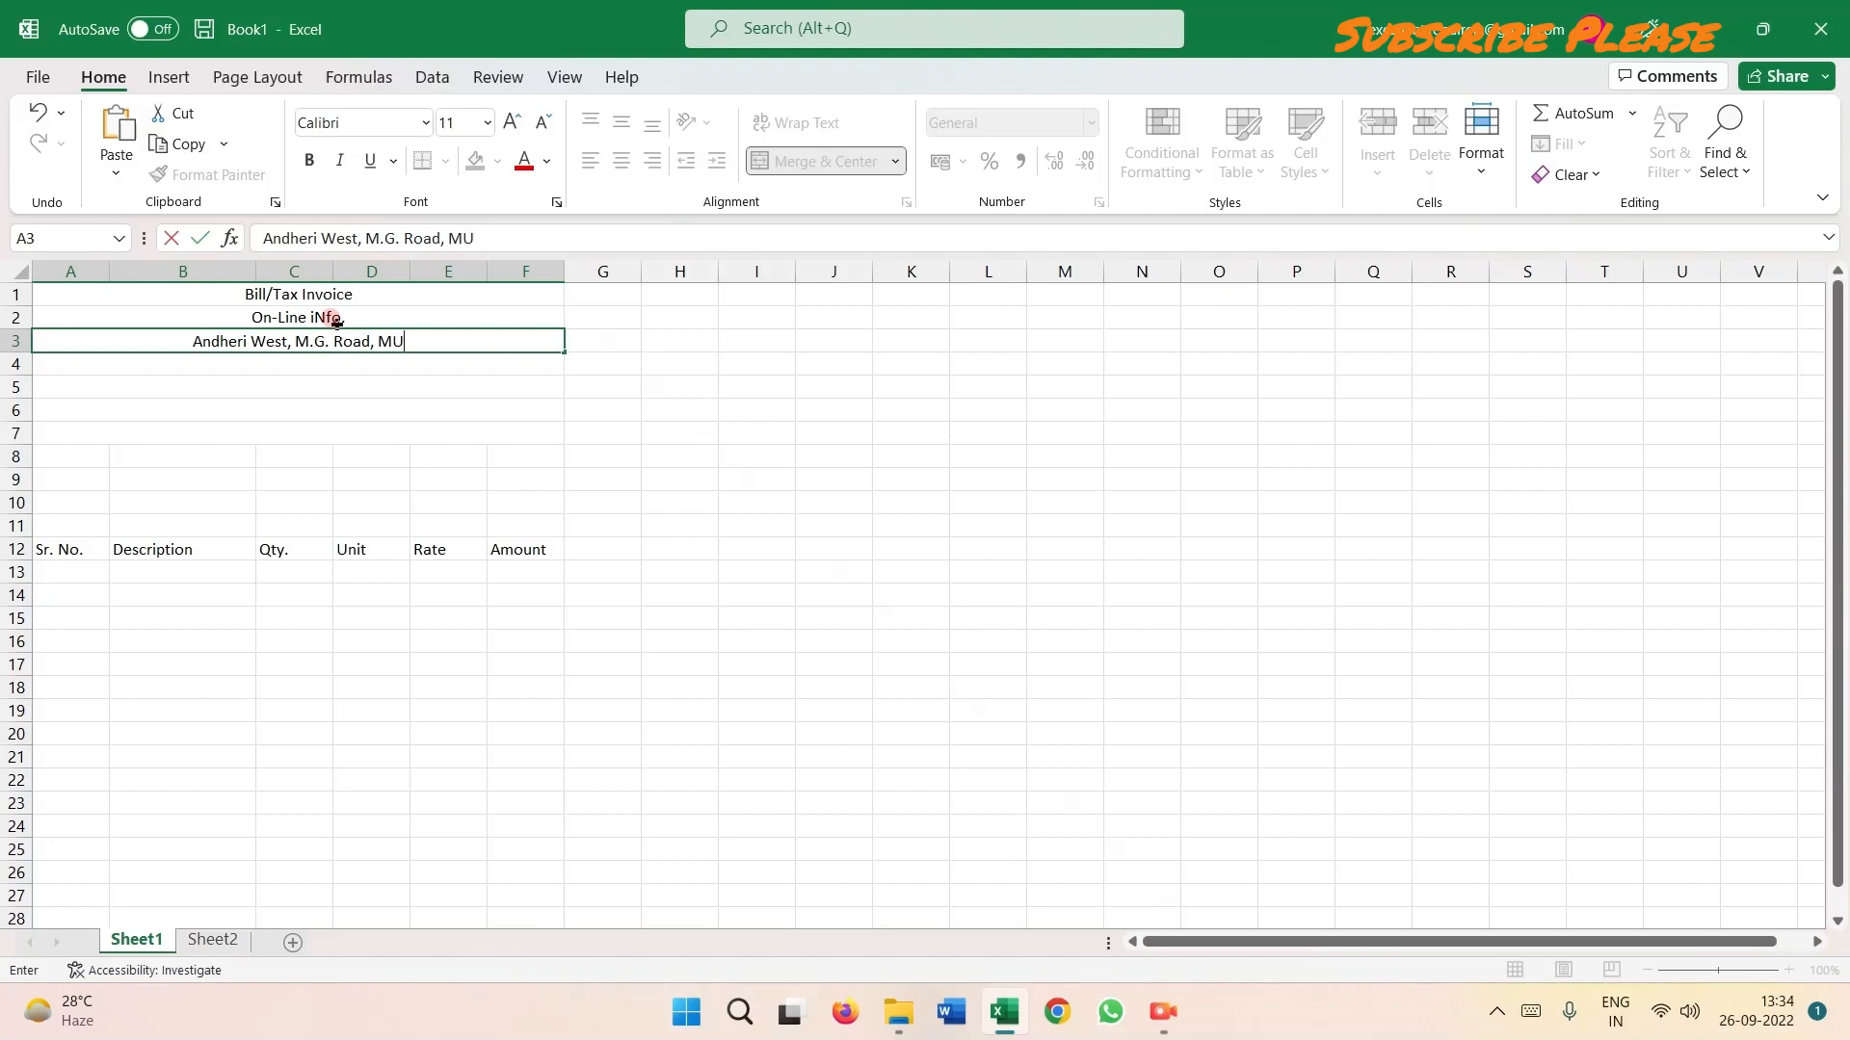
key("BackSpace")
key("BackSpace")
key("BackSpace")
key("BackSpace")
key("BackSpace")
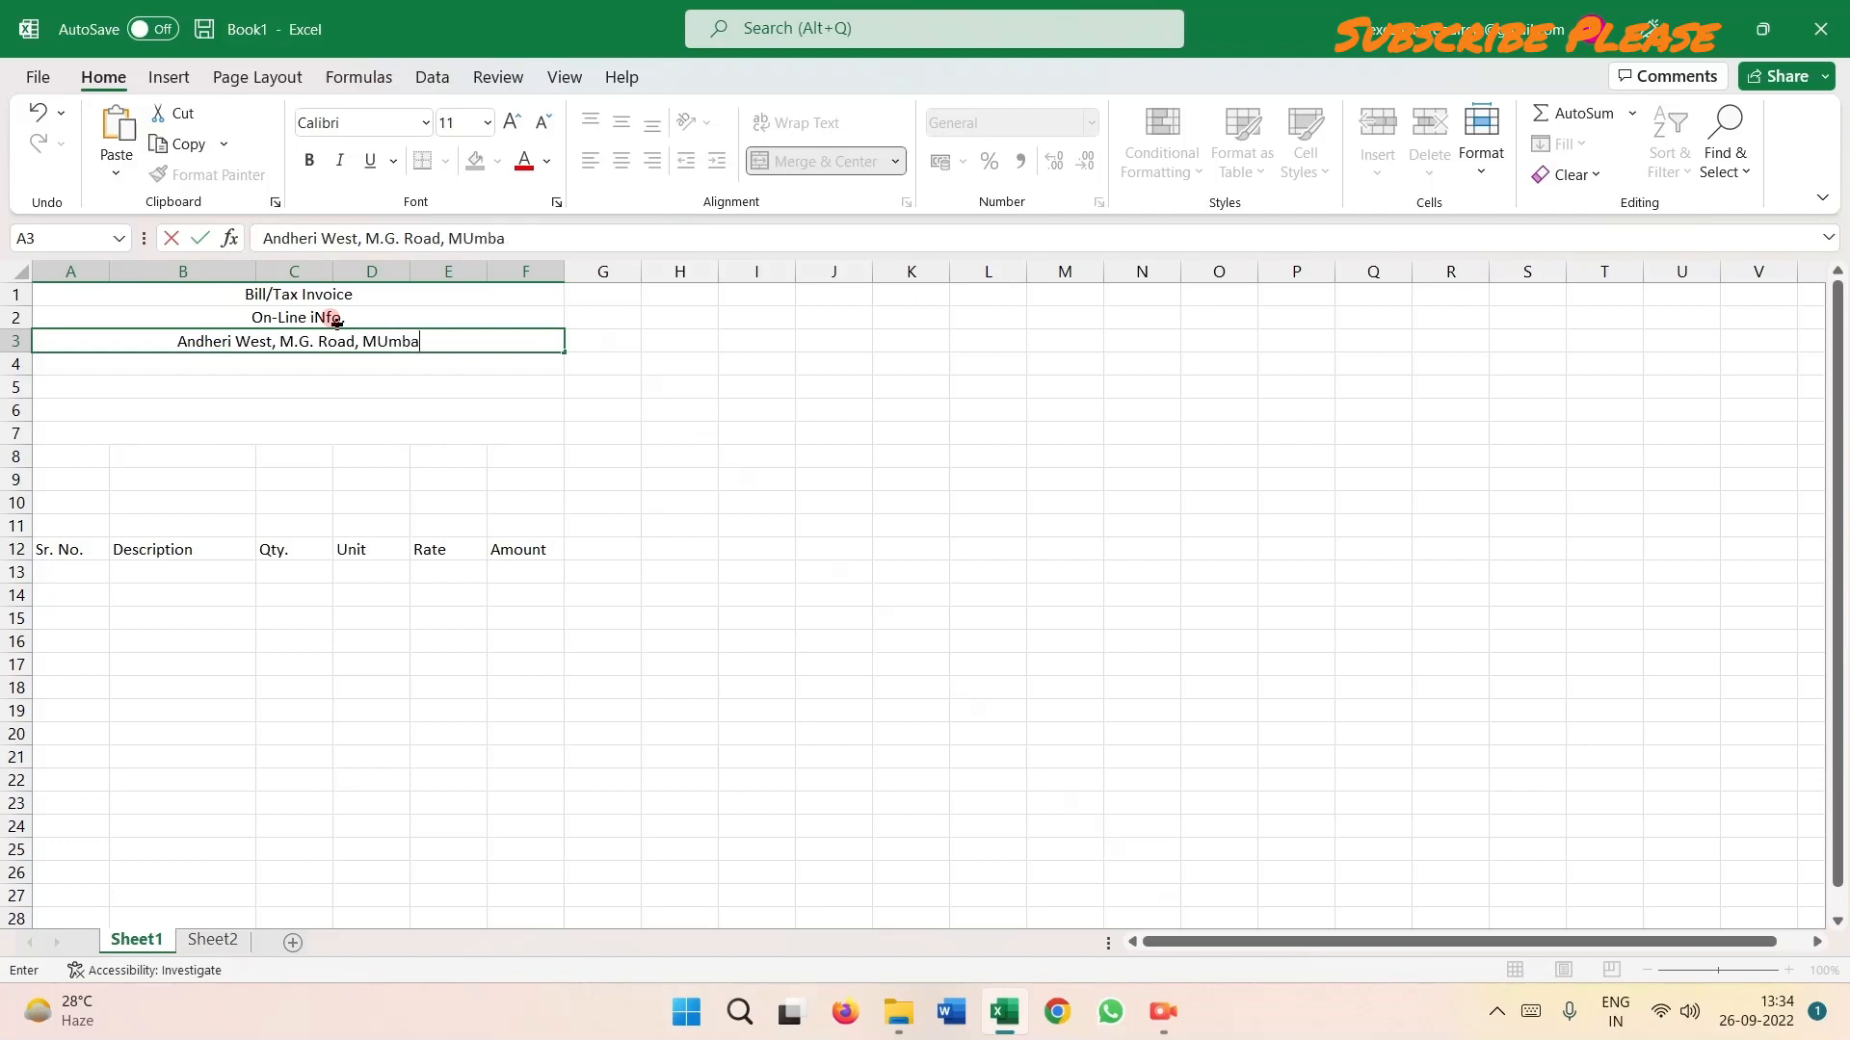
type("umba")
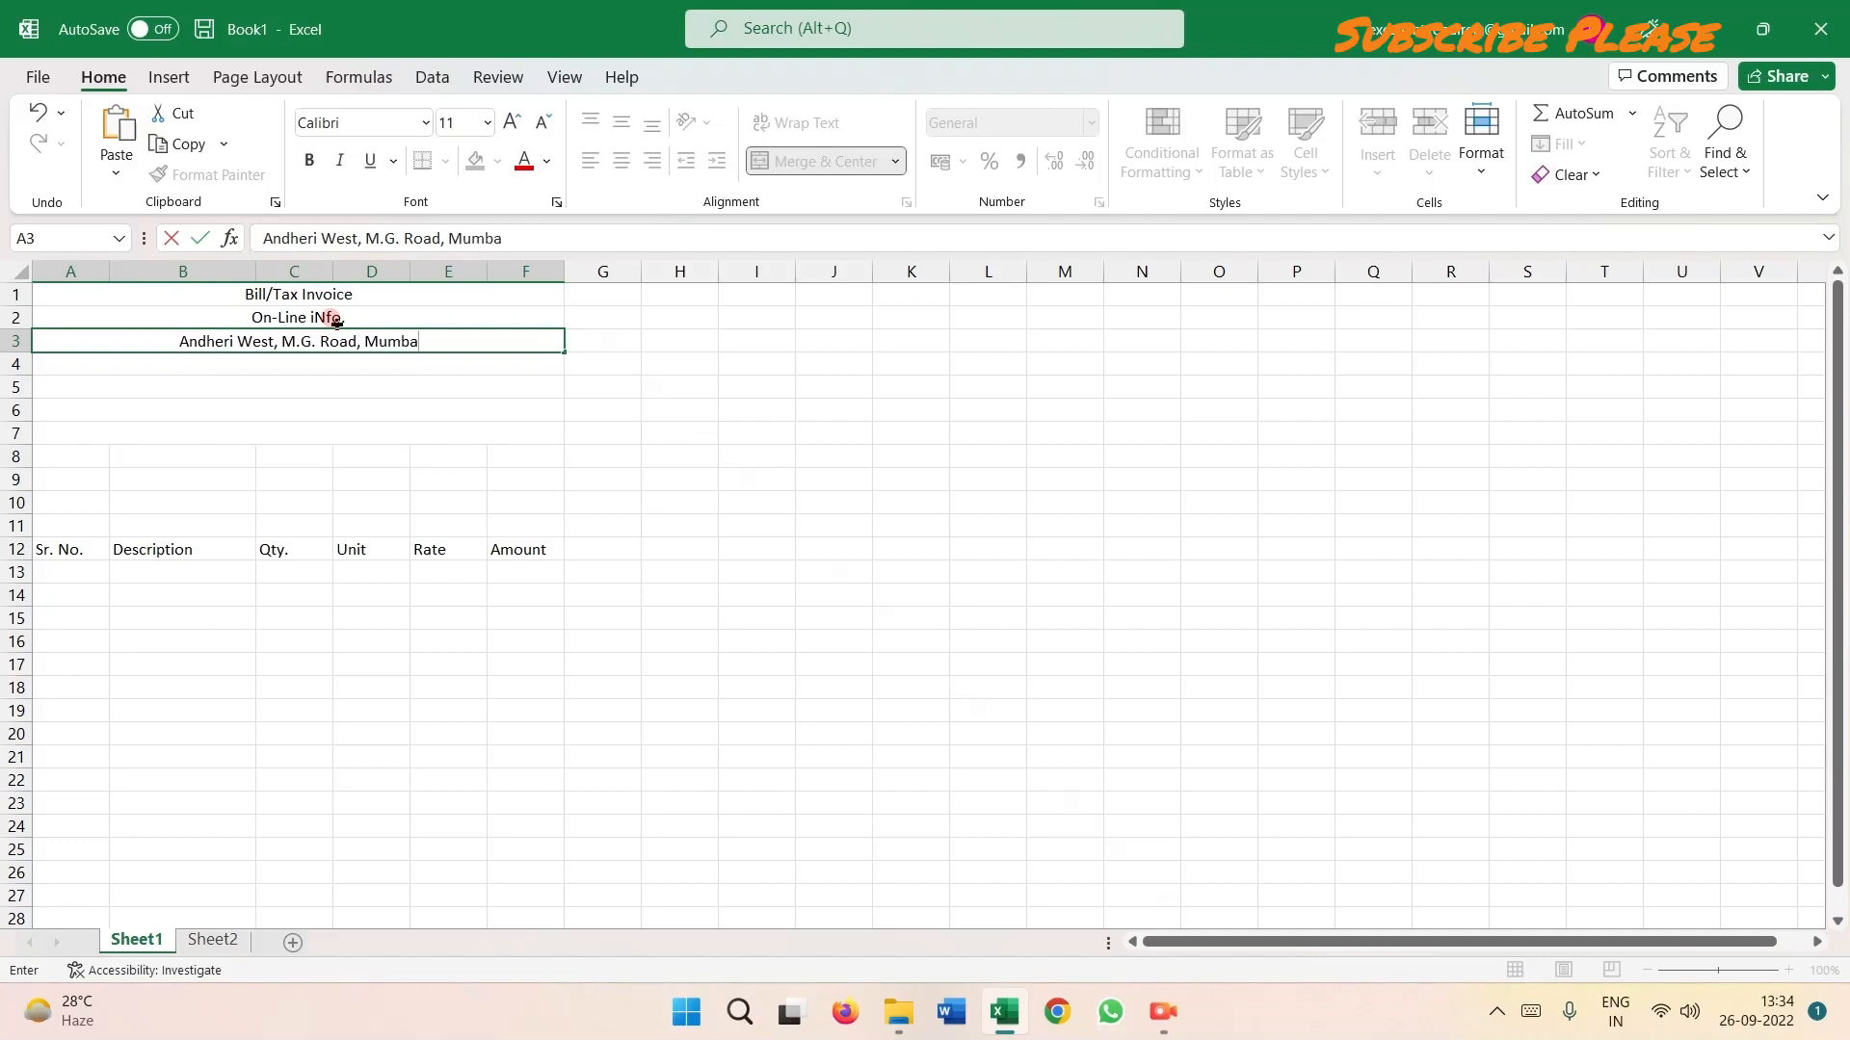
type("i, ")
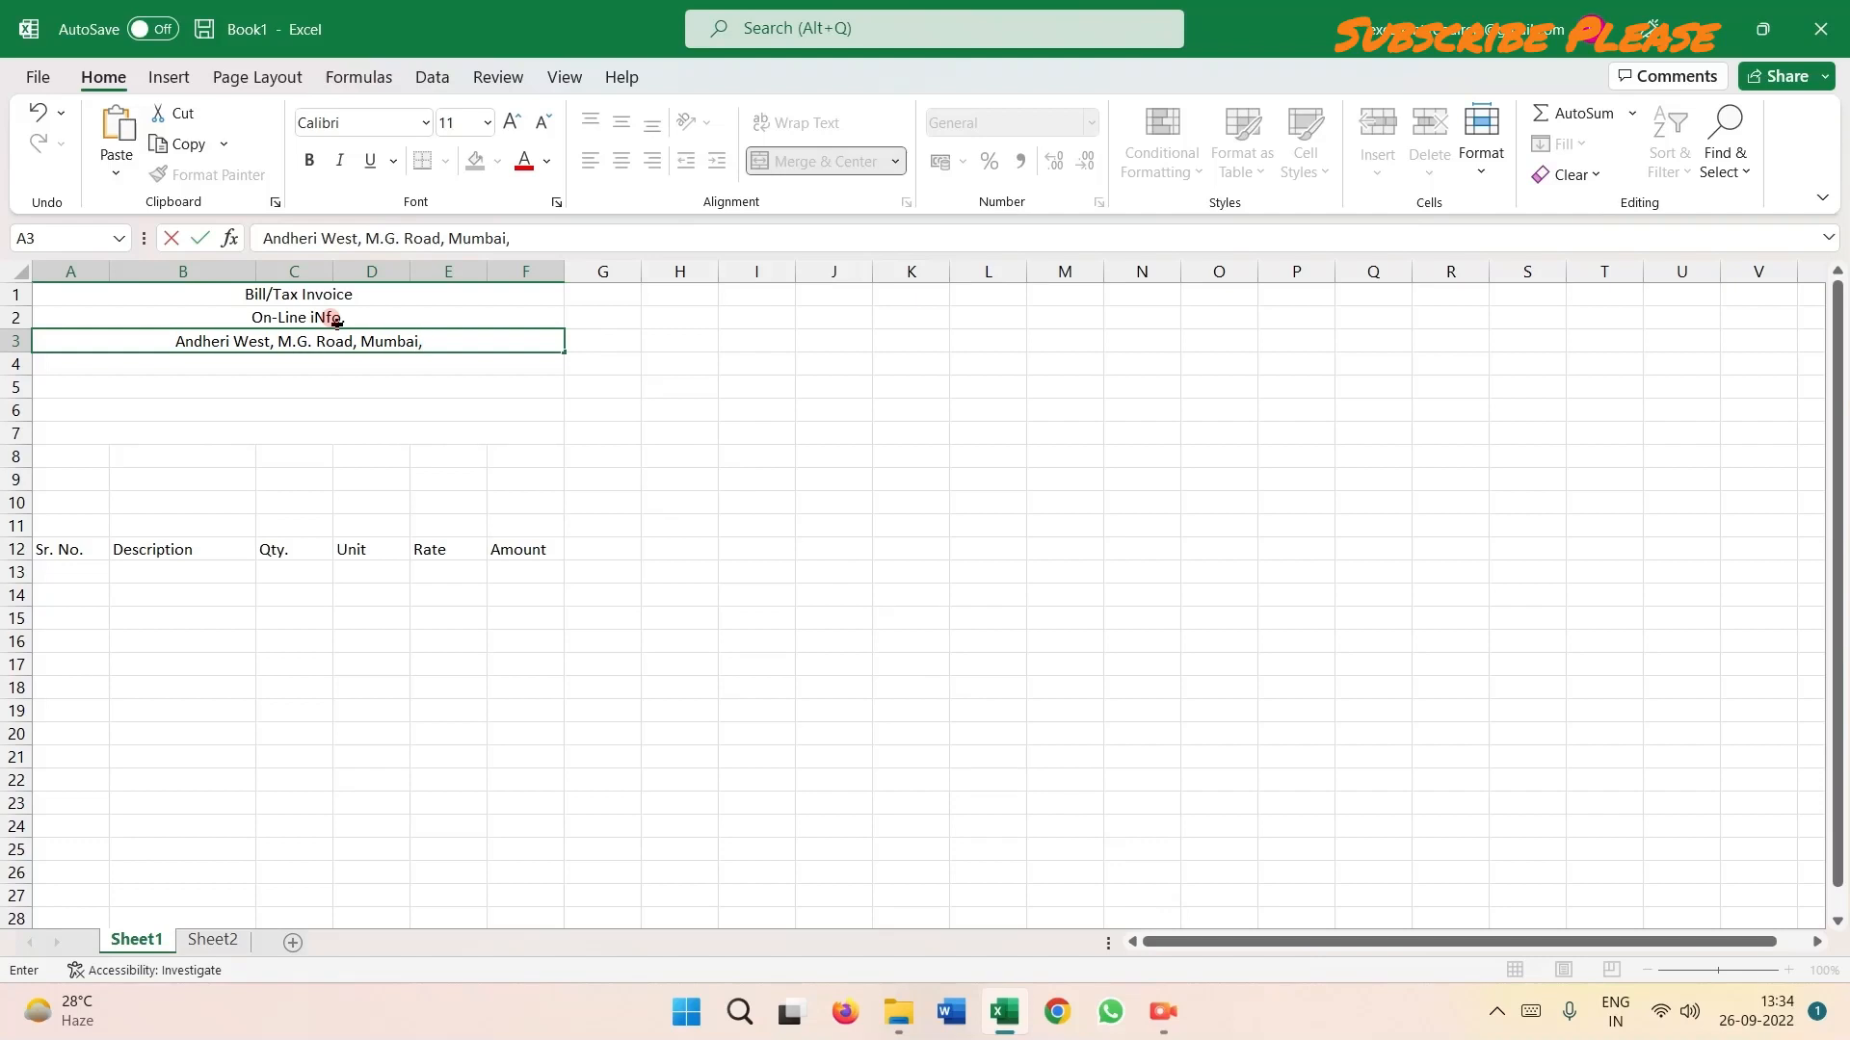
type("Maha")
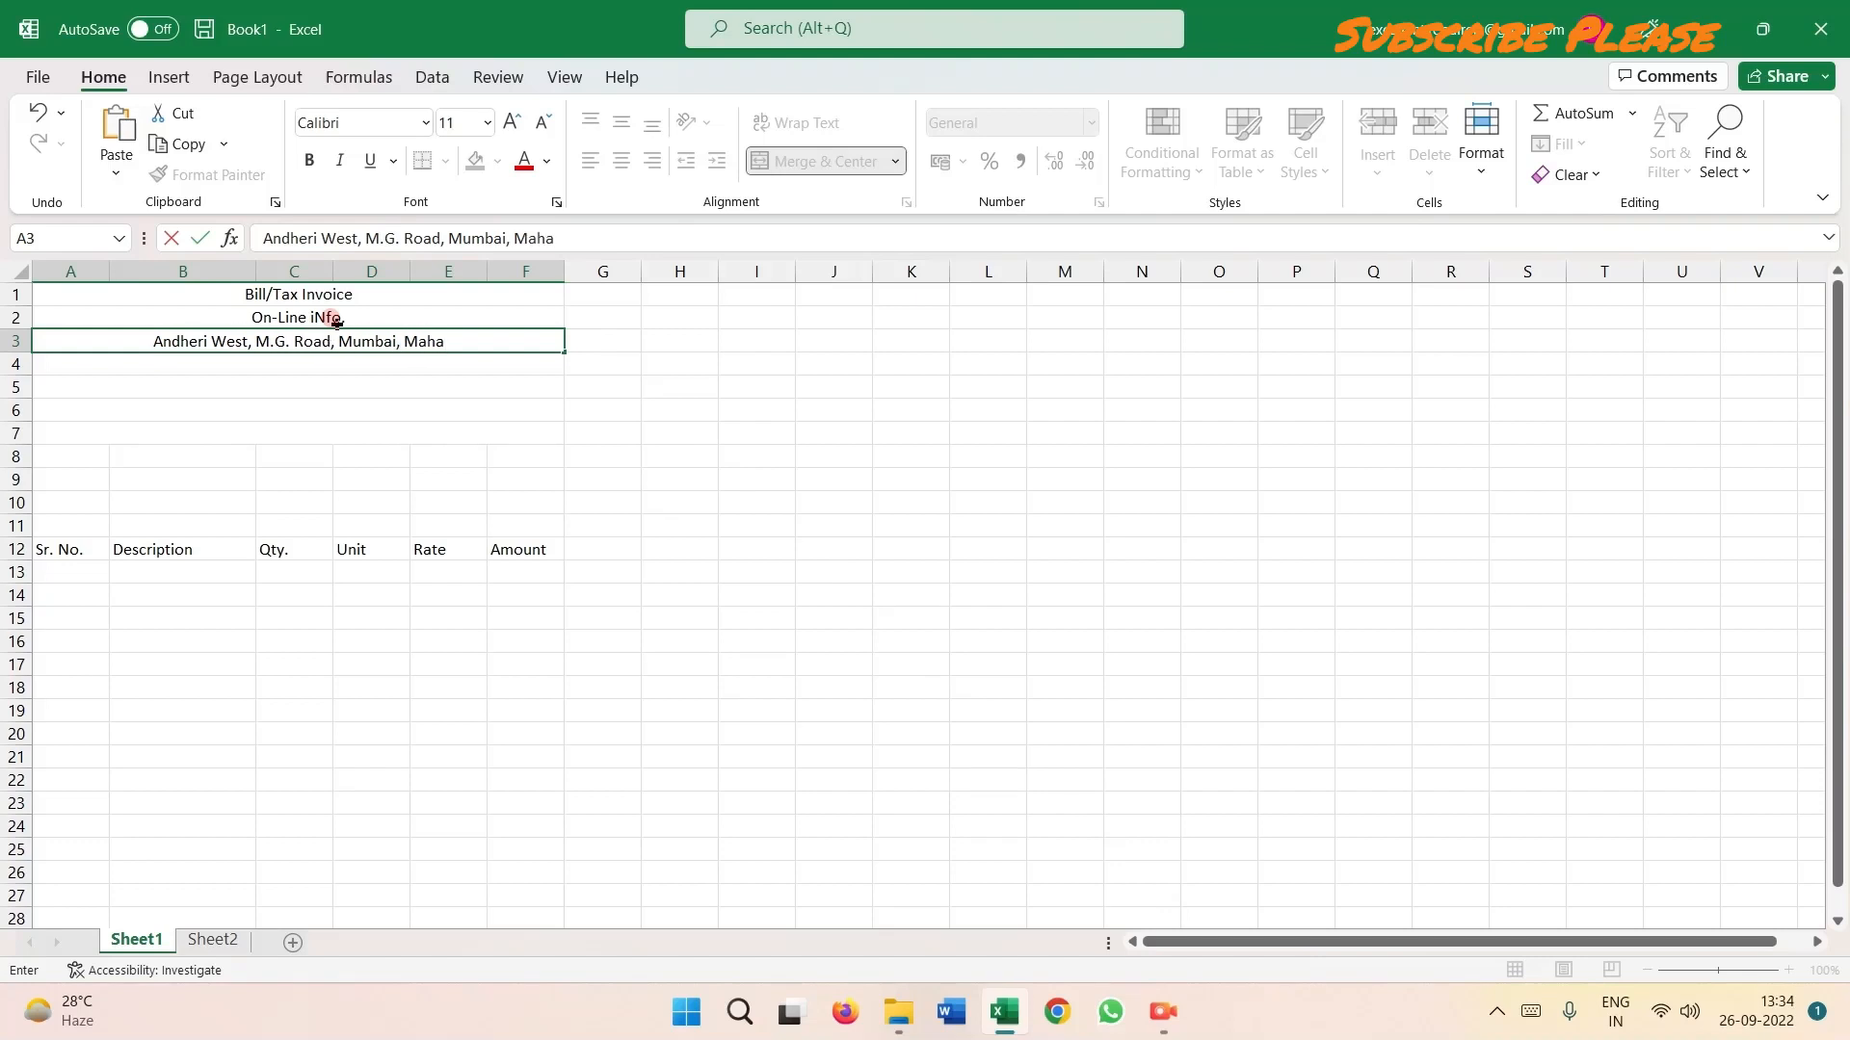
type("ras")
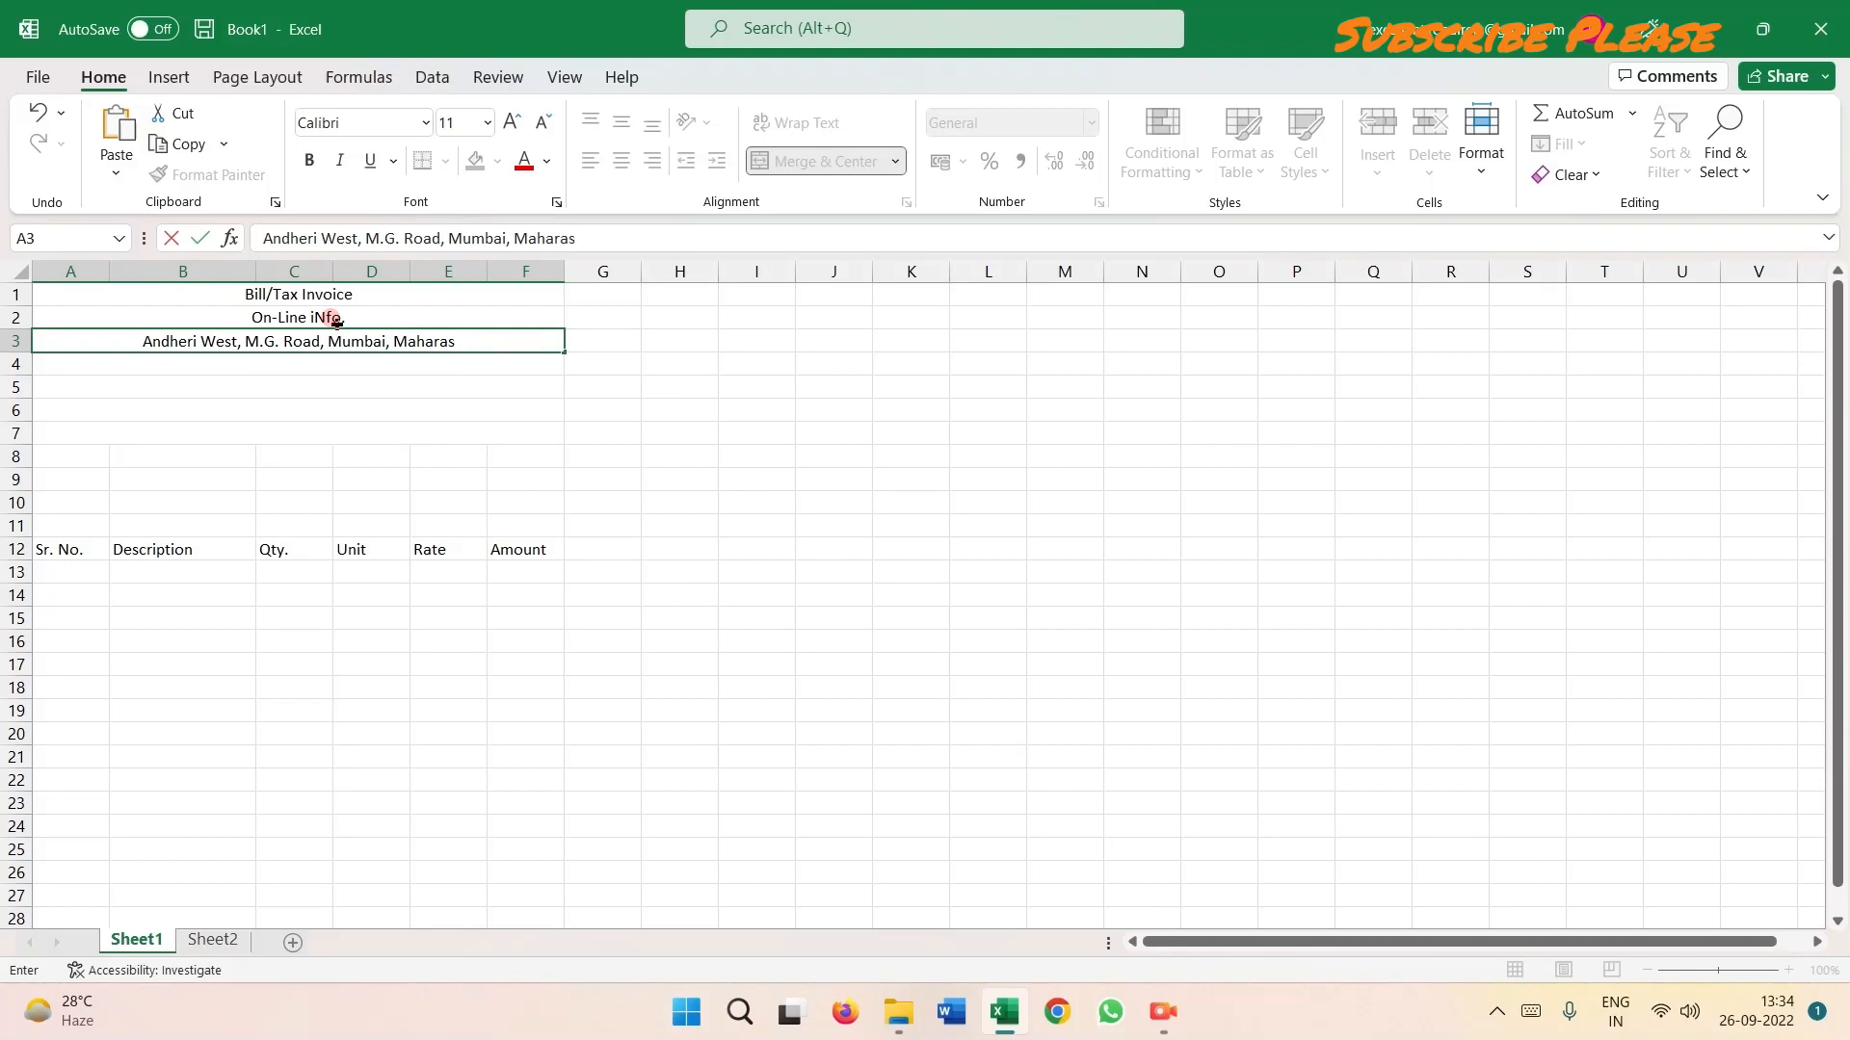
type("htra 400000")
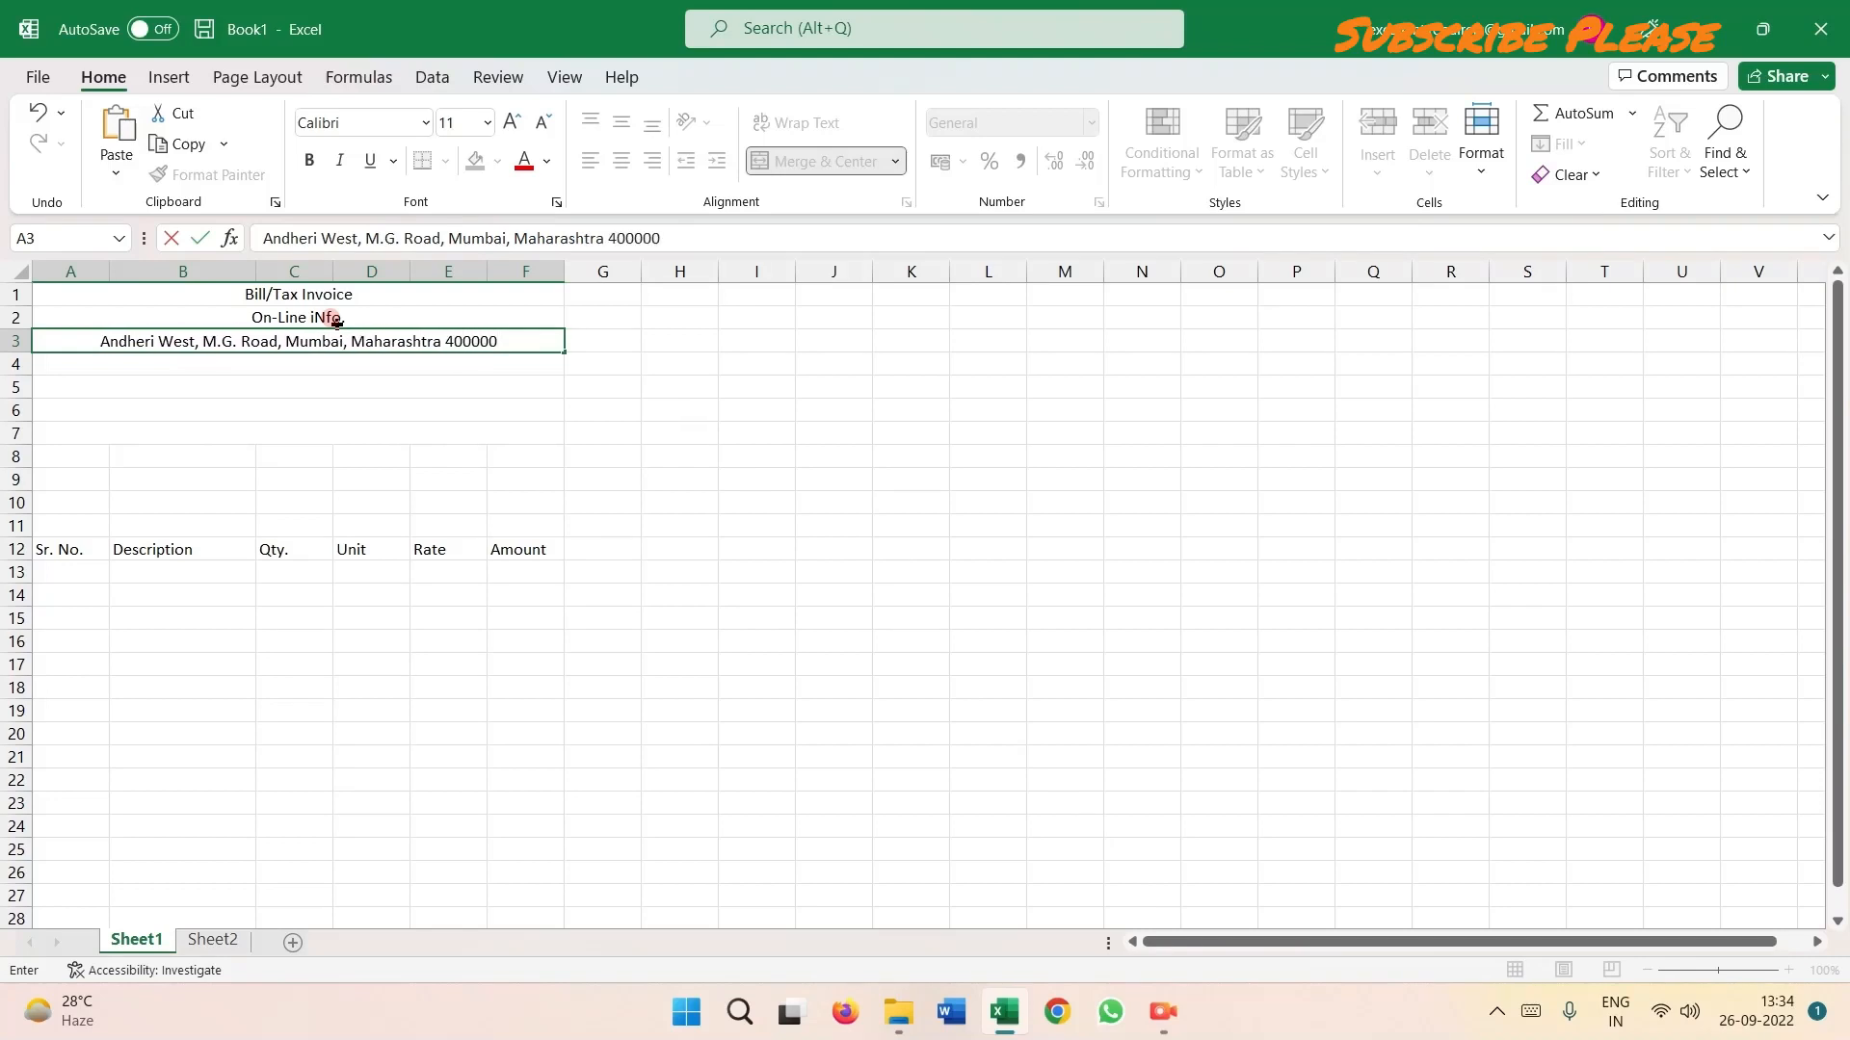
type(",")
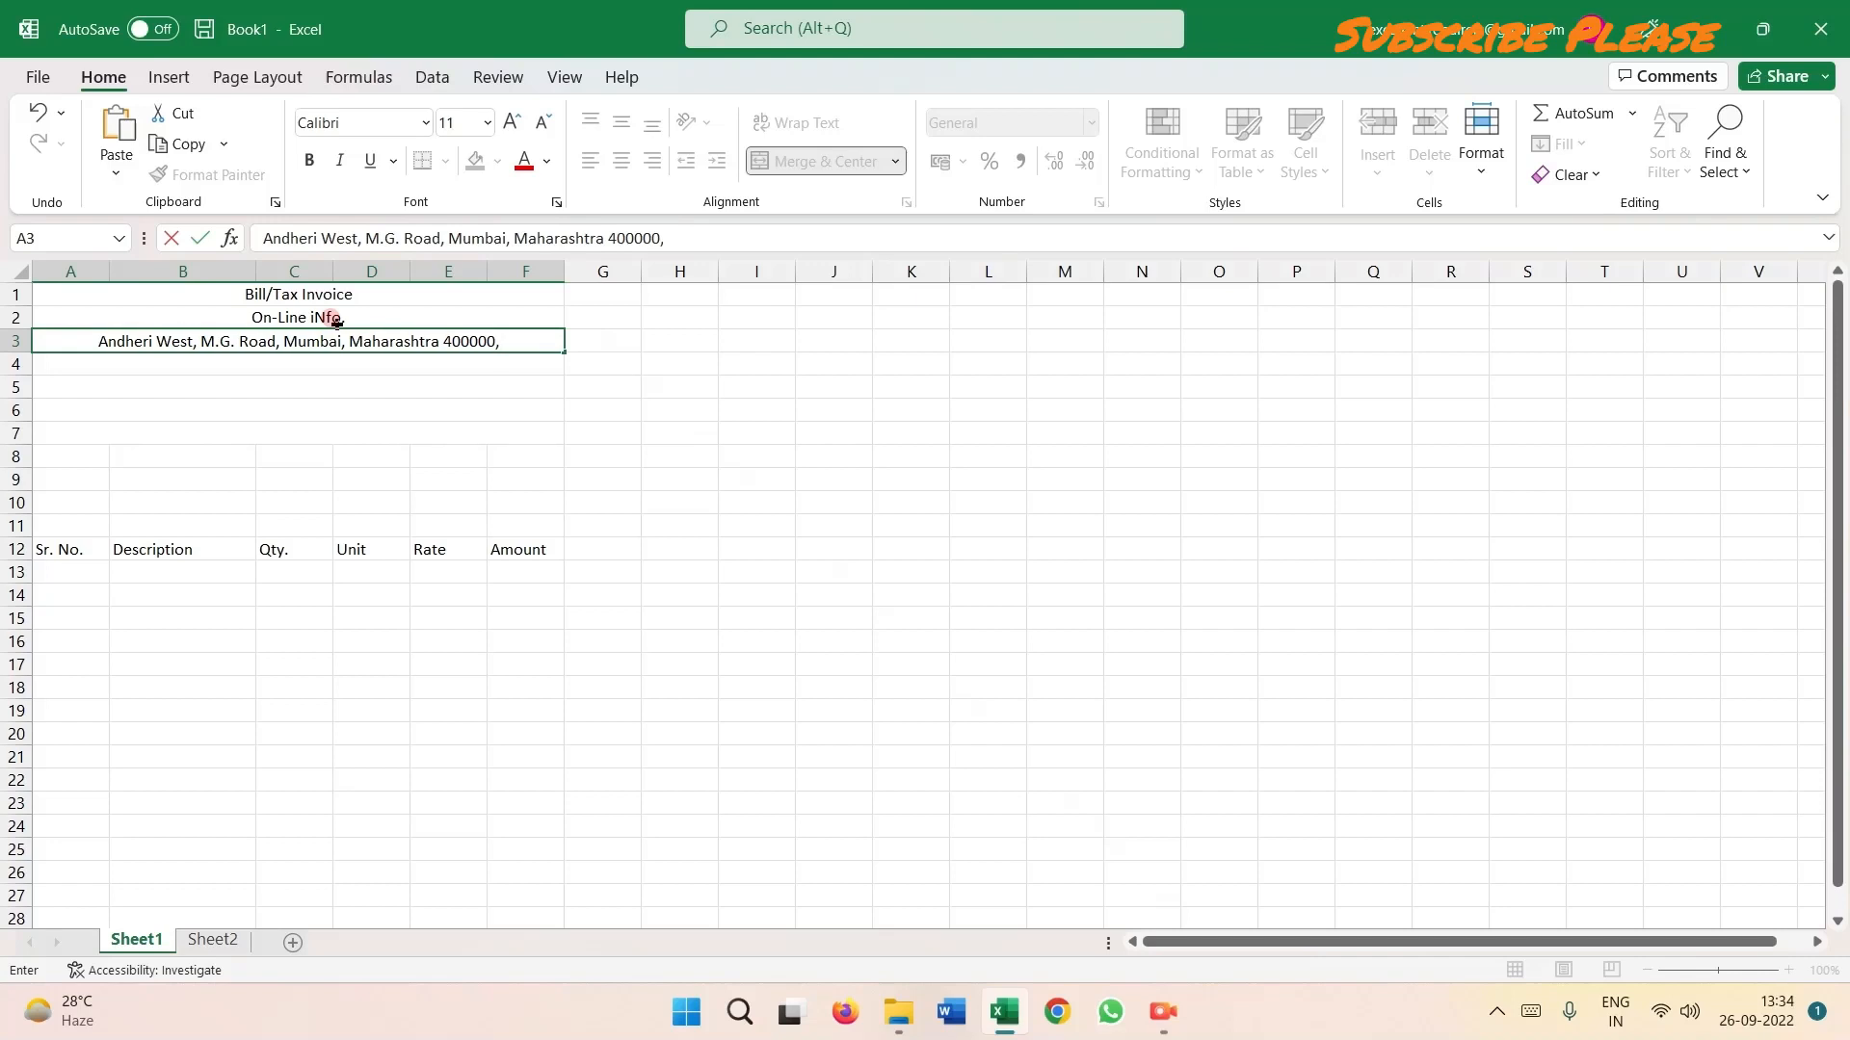
type(" India")
key("Return")
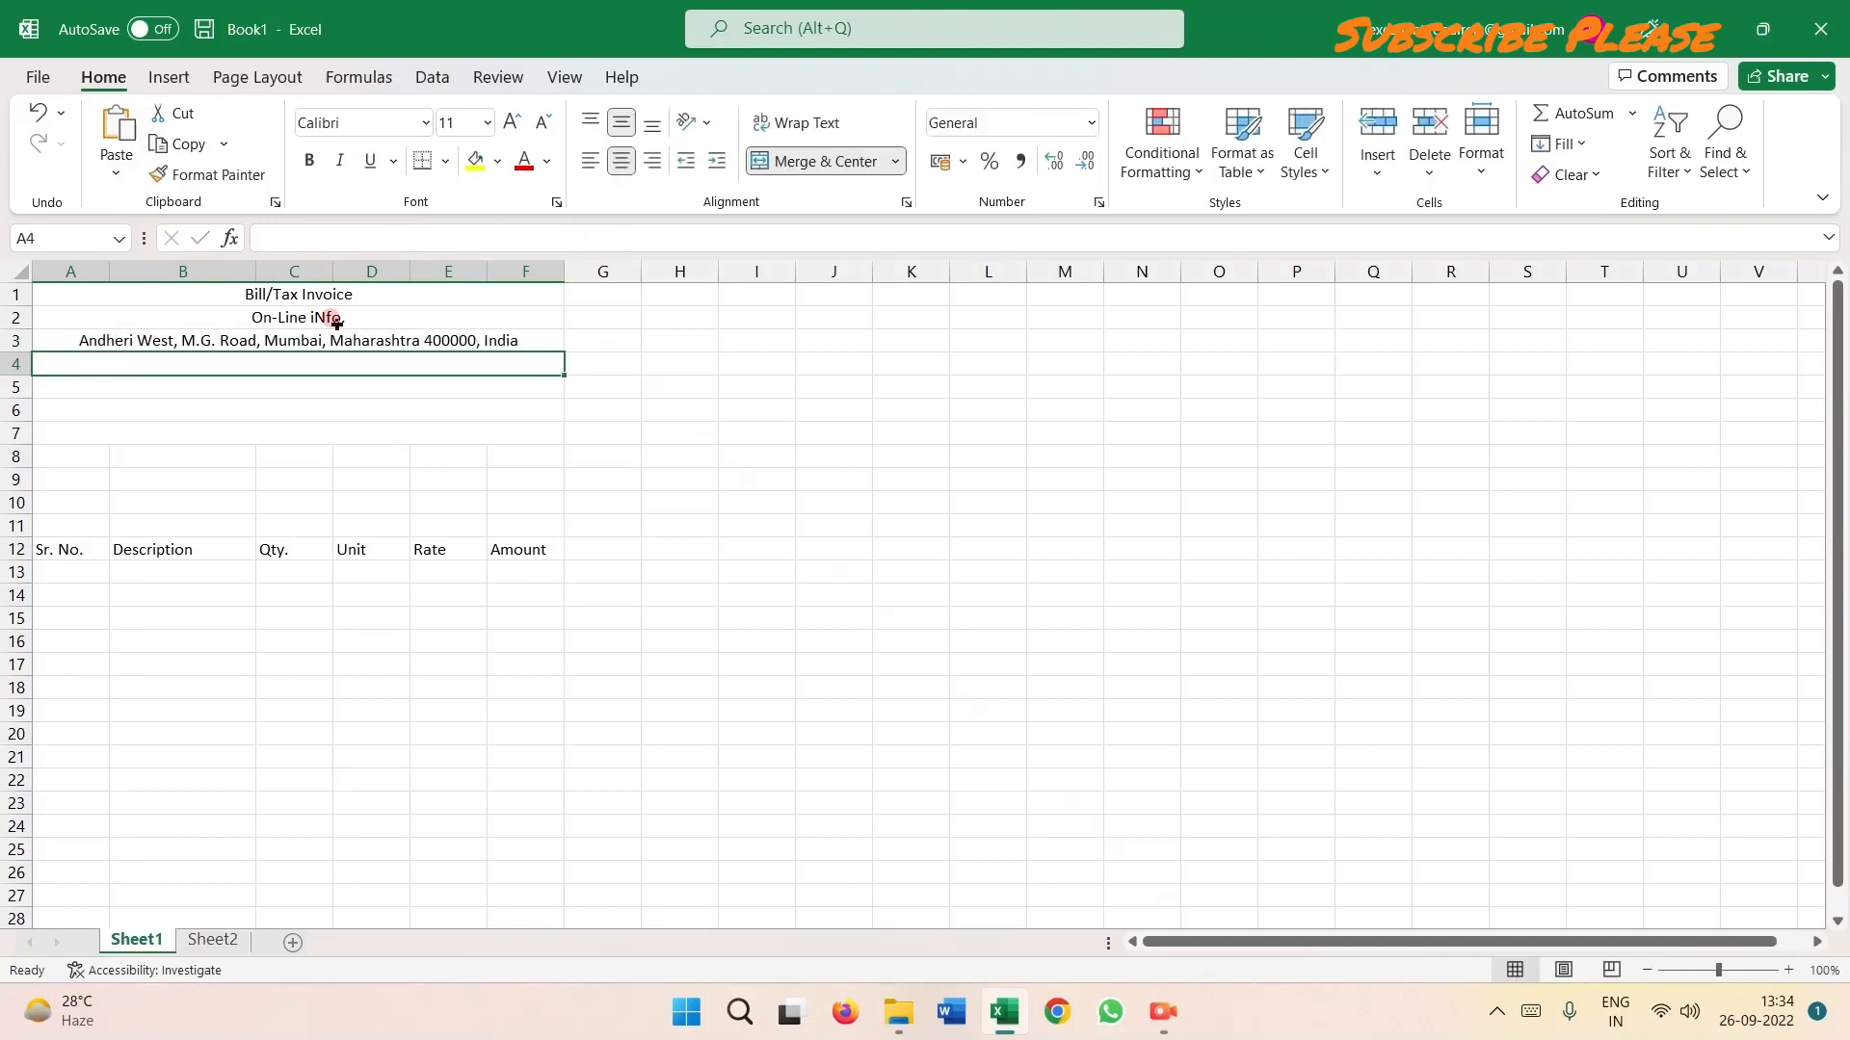
Enter a "Contact :" line in merged row 4 with x-placeholder mobile and landline numbers, prefixed (+91) and (022).
type("CO")
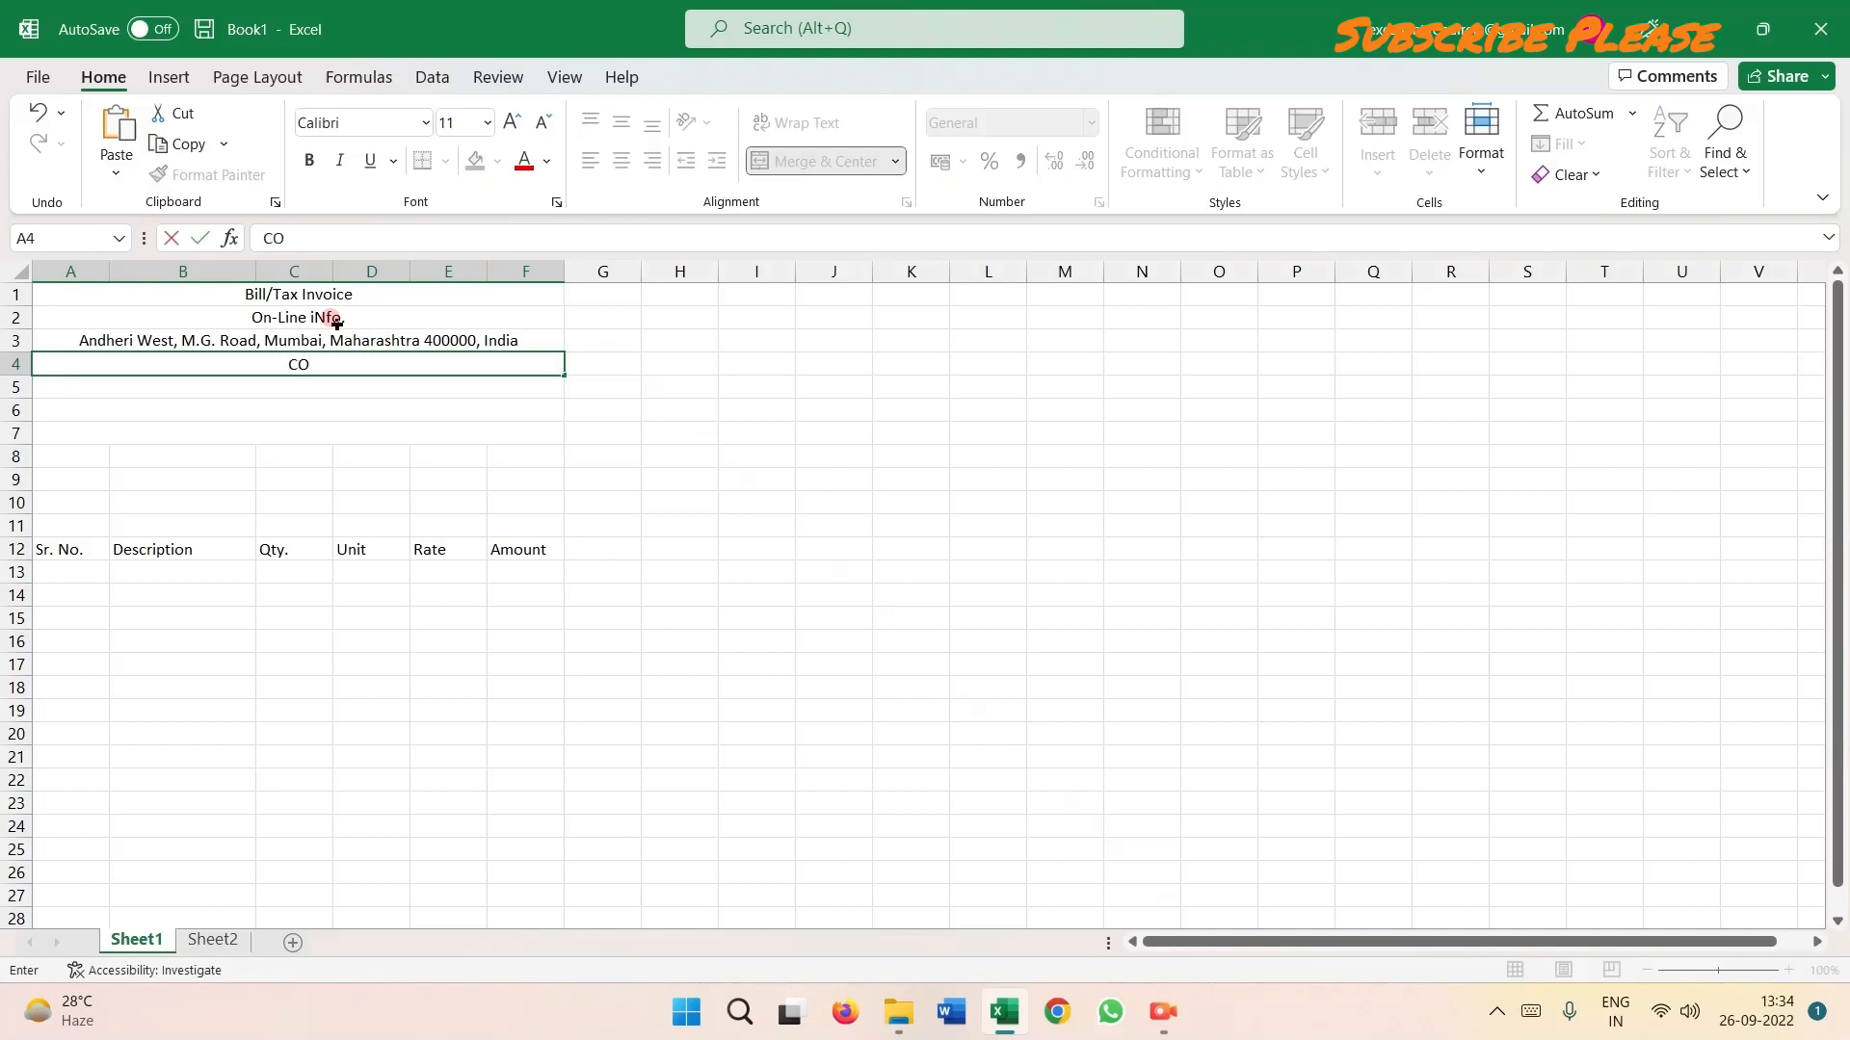
key("BackSpace")
type("ontact : (+91) xxxx")
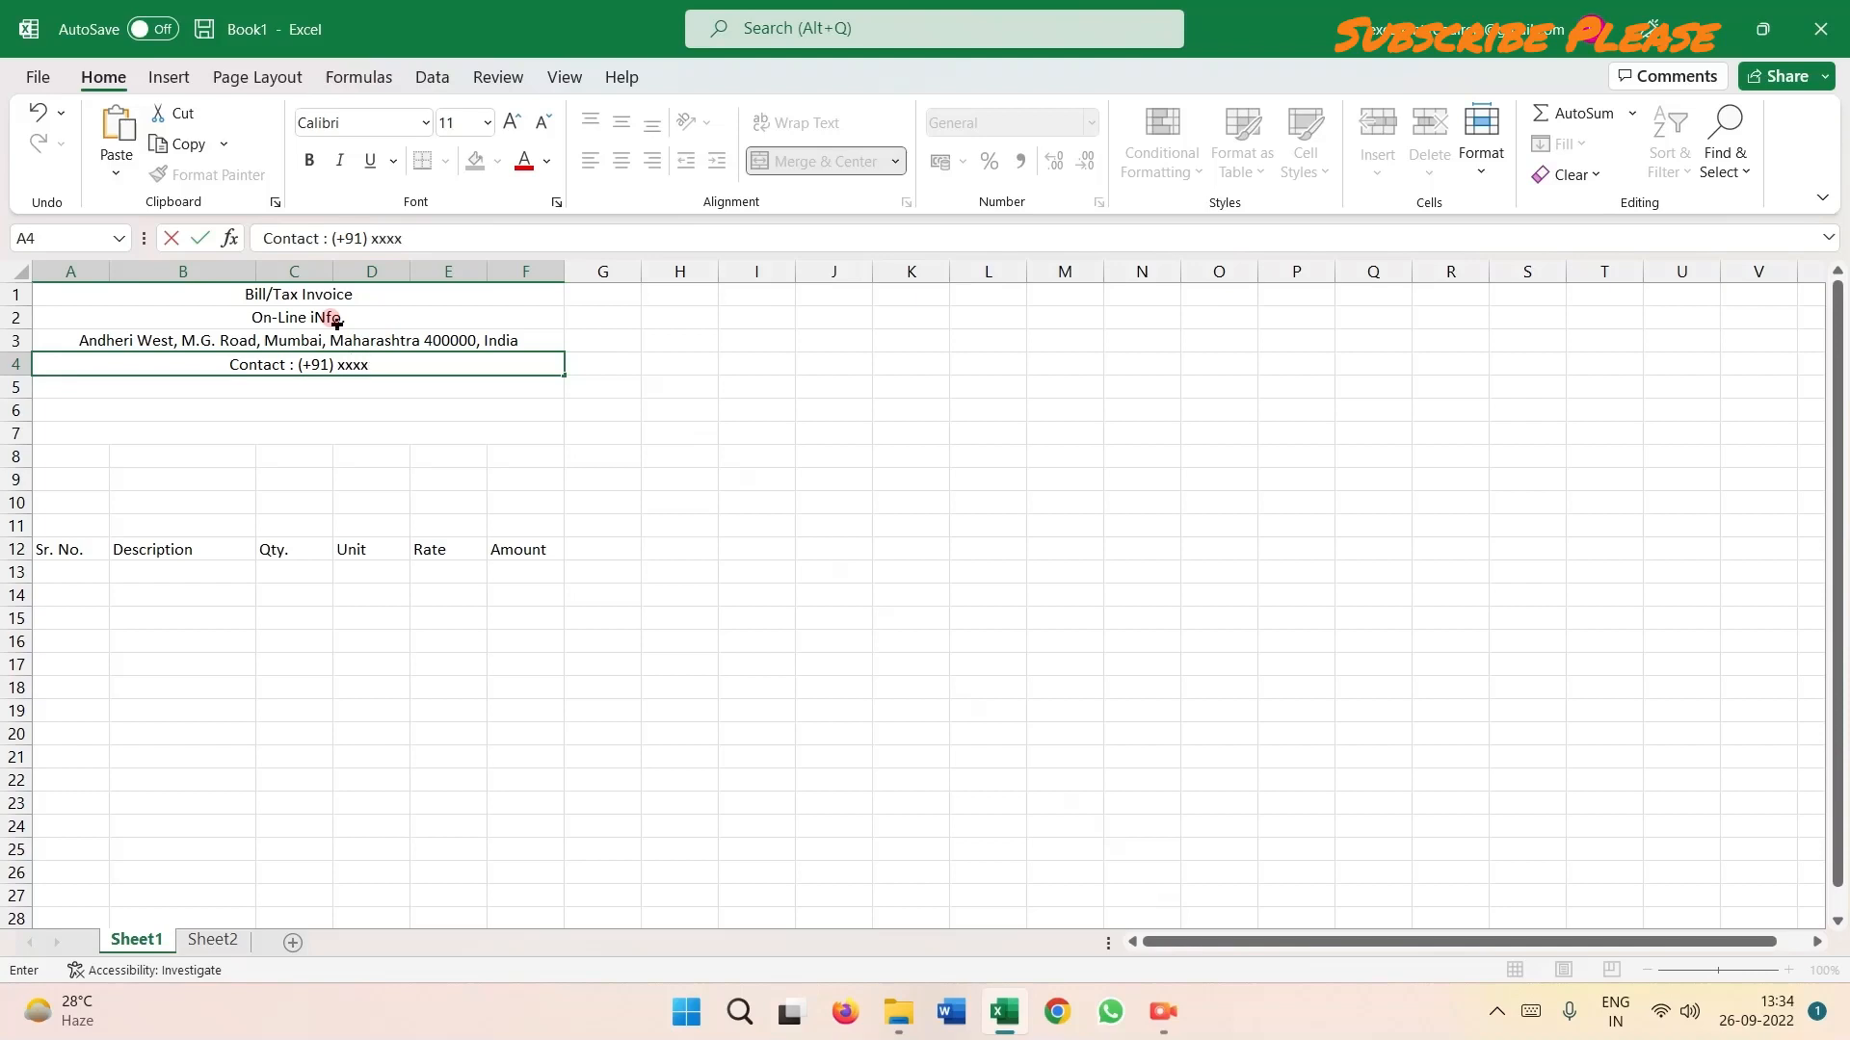
type("xxxxx")
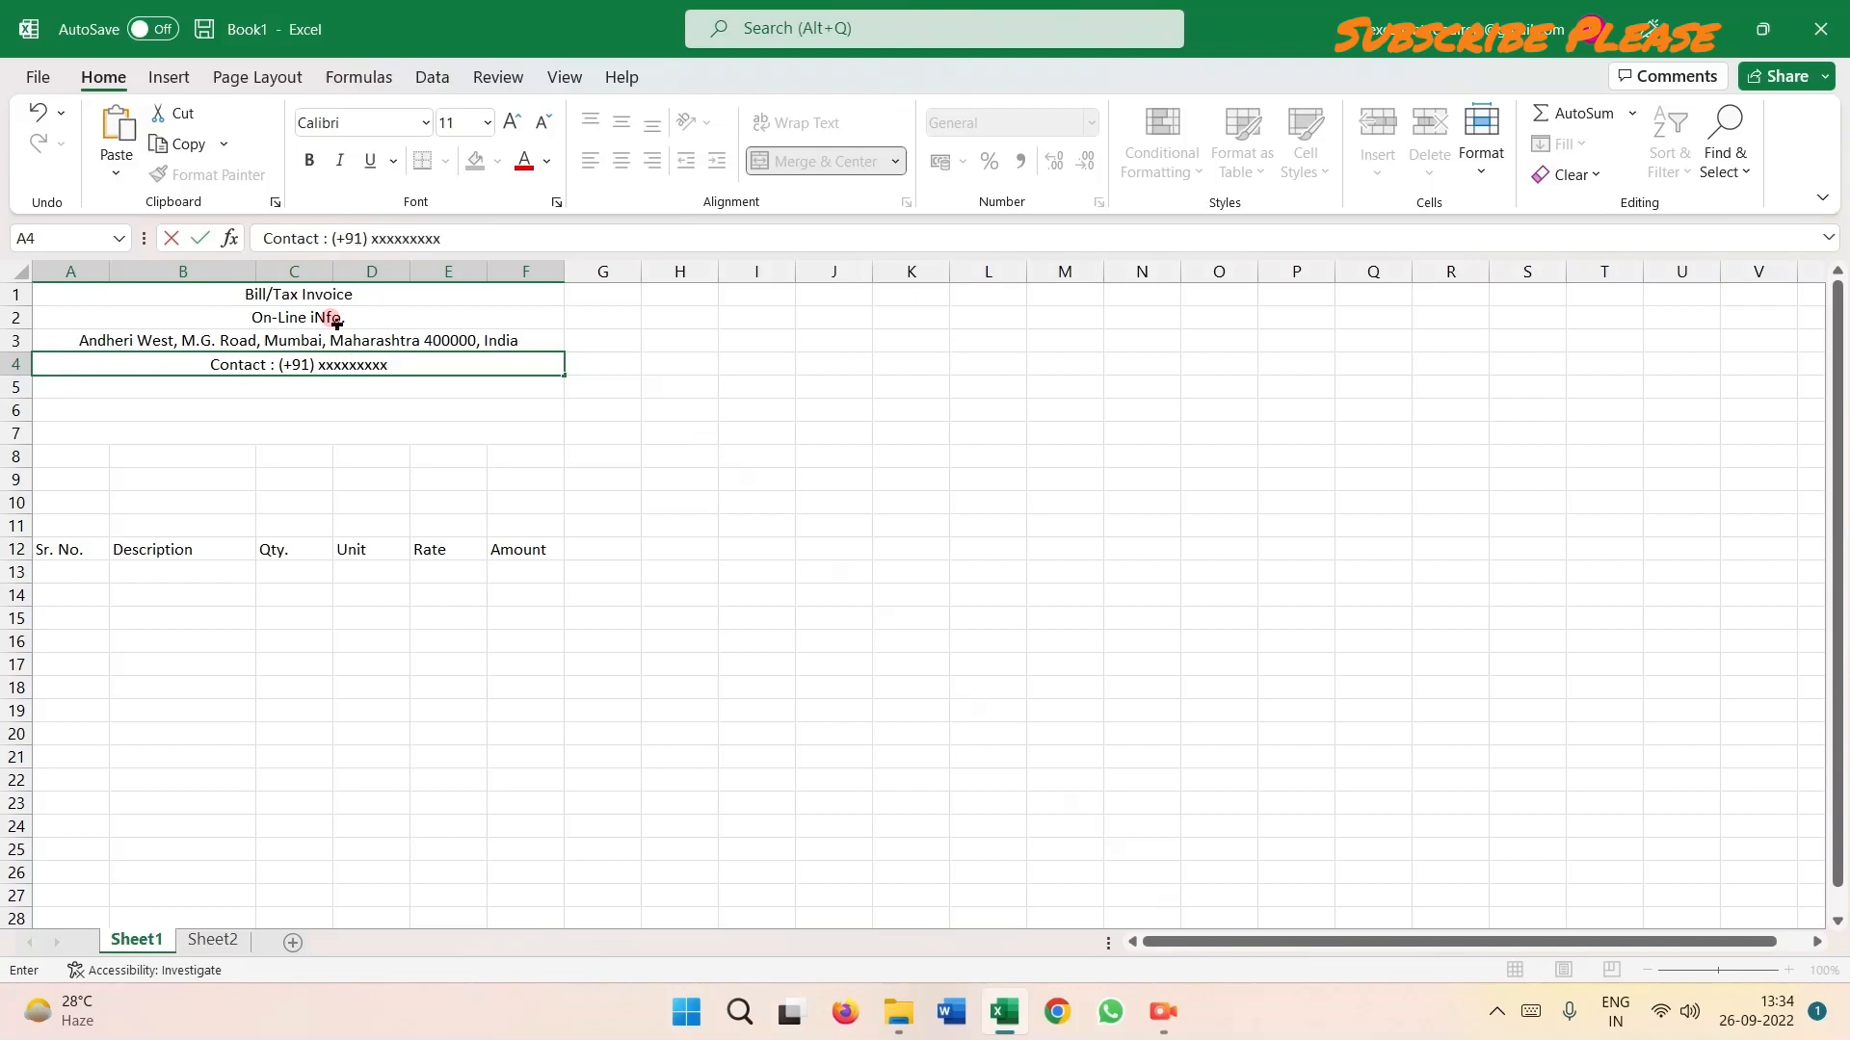
key("BackSpace")
key("BackSpace")
key("BackSpace")
key("BackSpace")
type("xxxxxx")
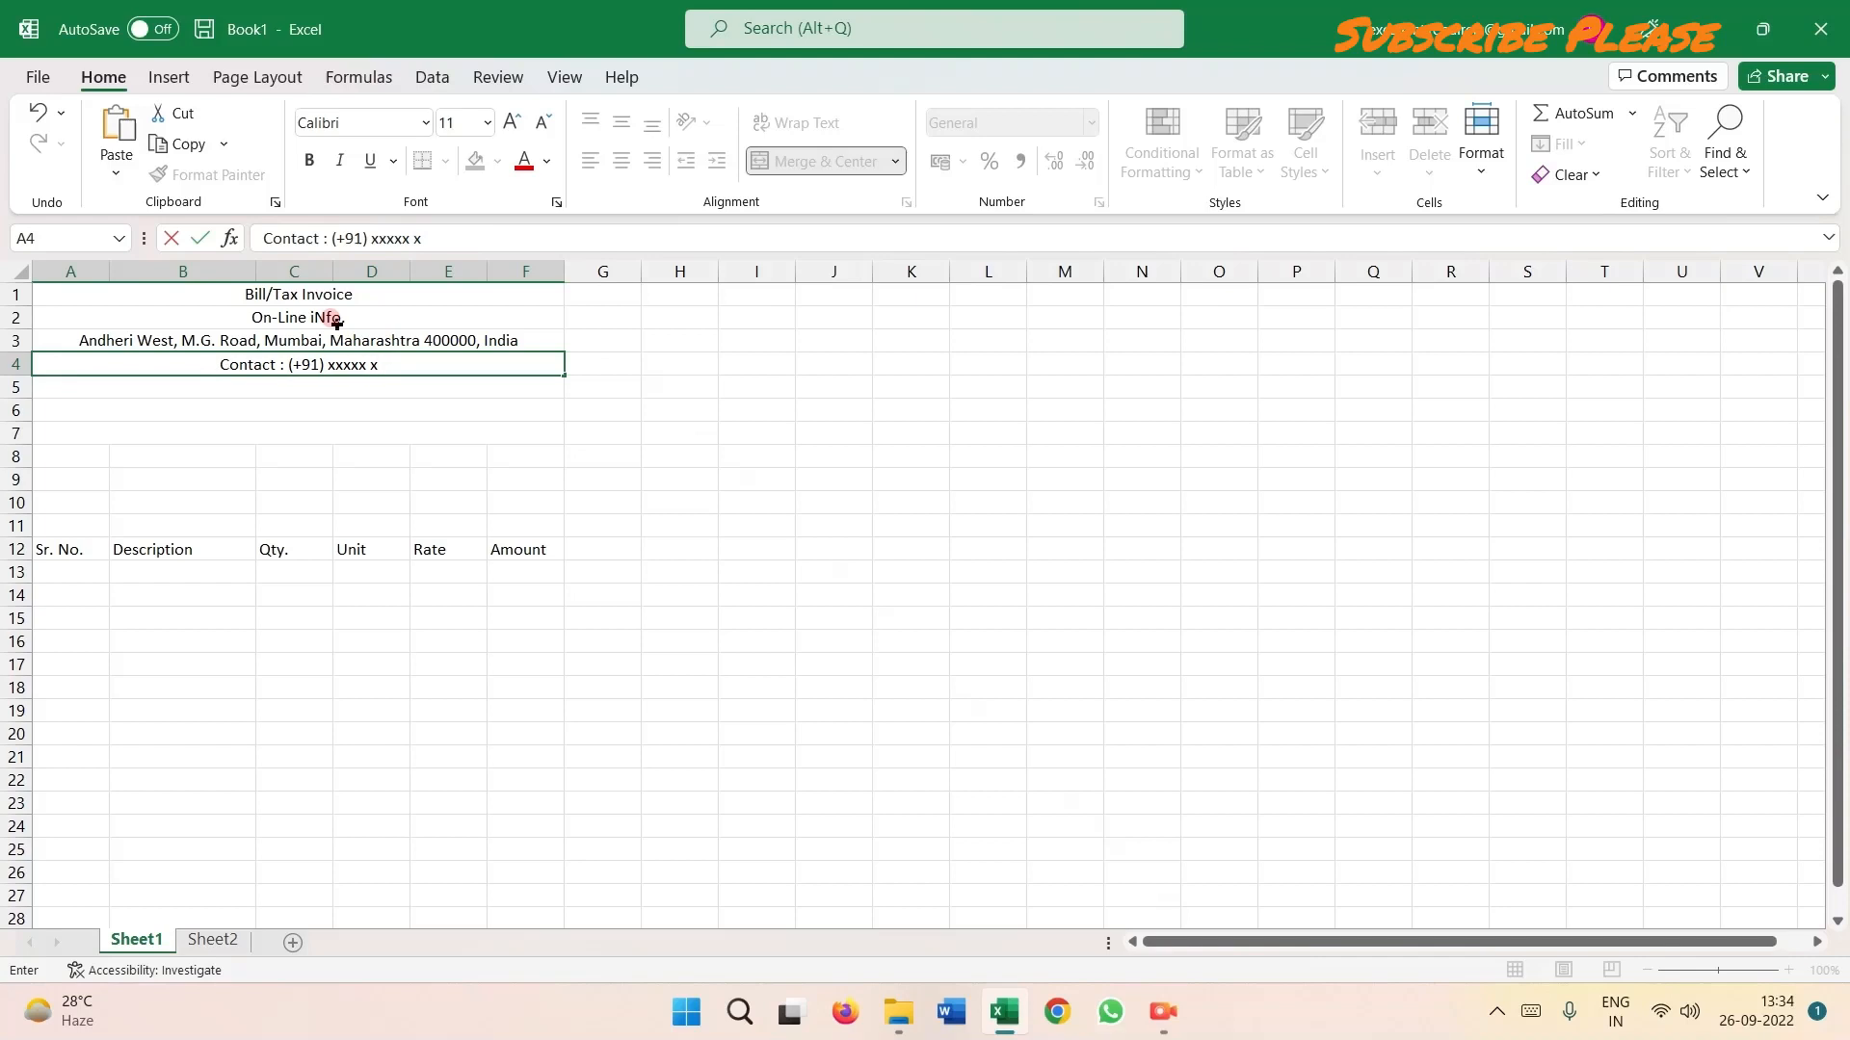
key("BackSpace")
key("BackSpace")
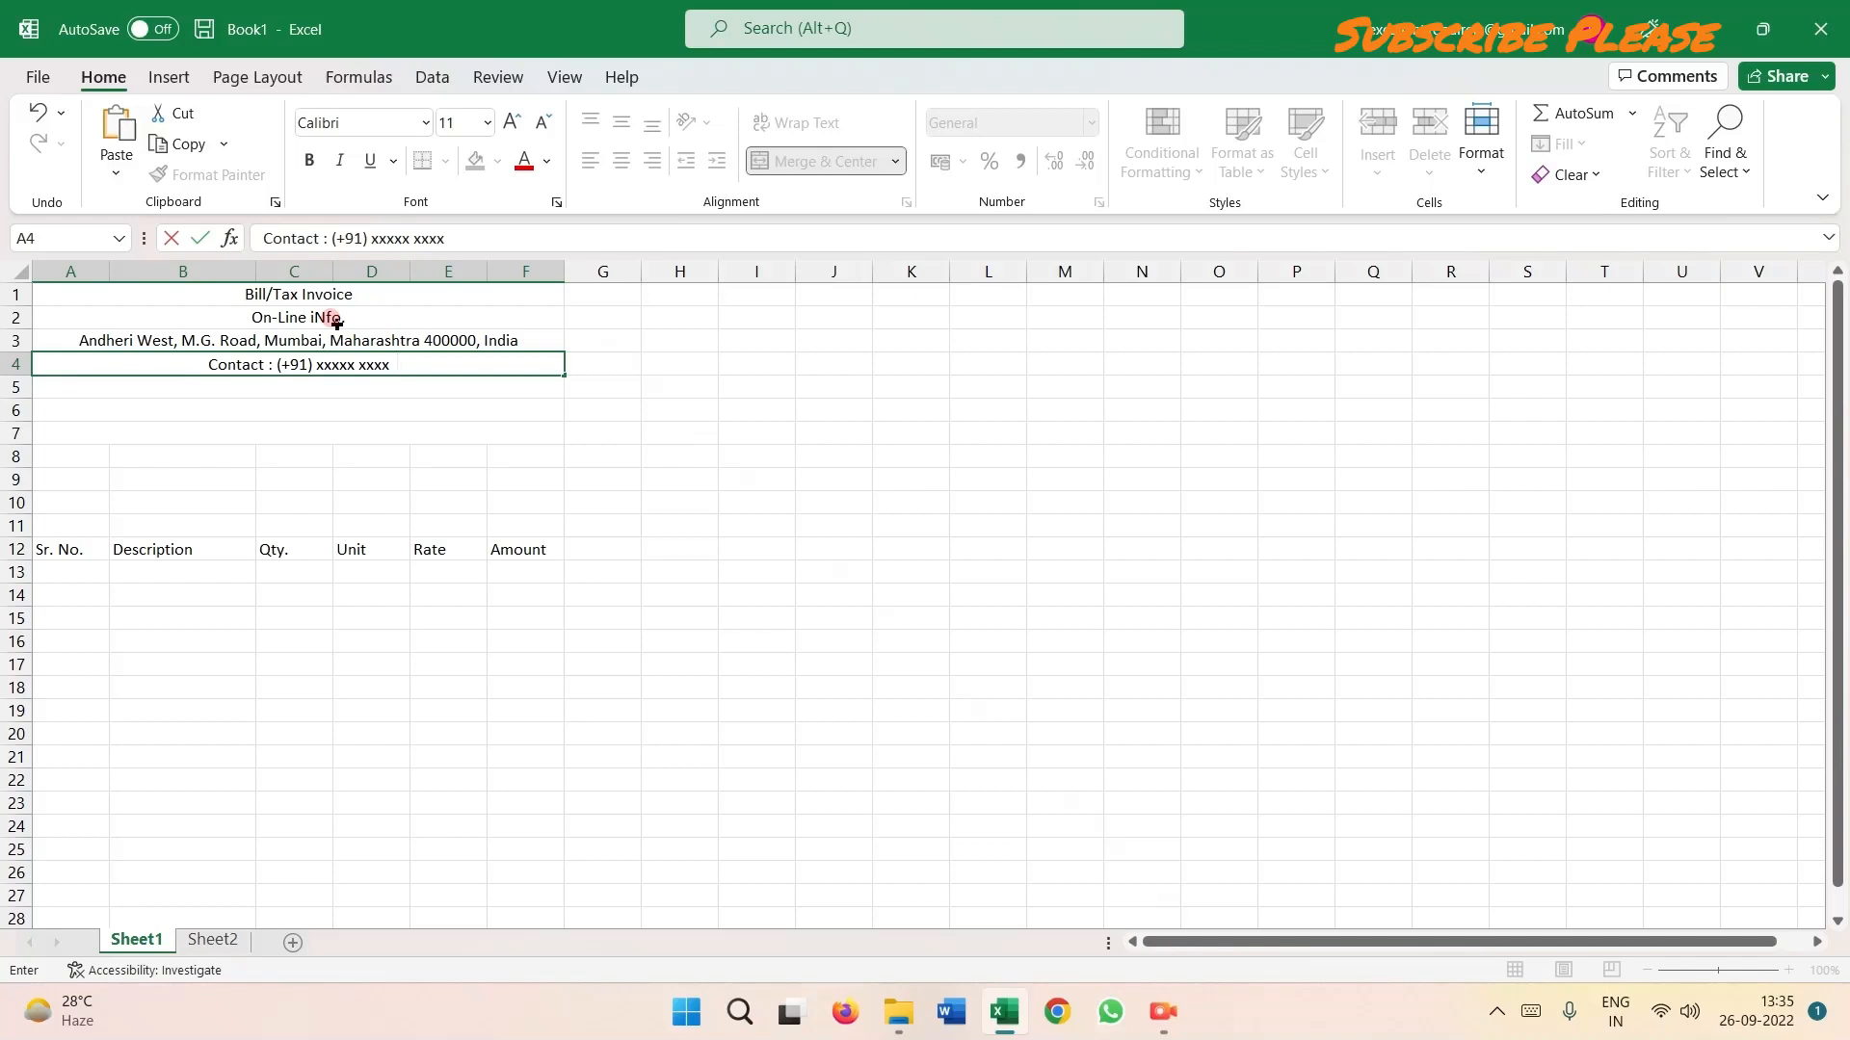
type("(")
type("022)")
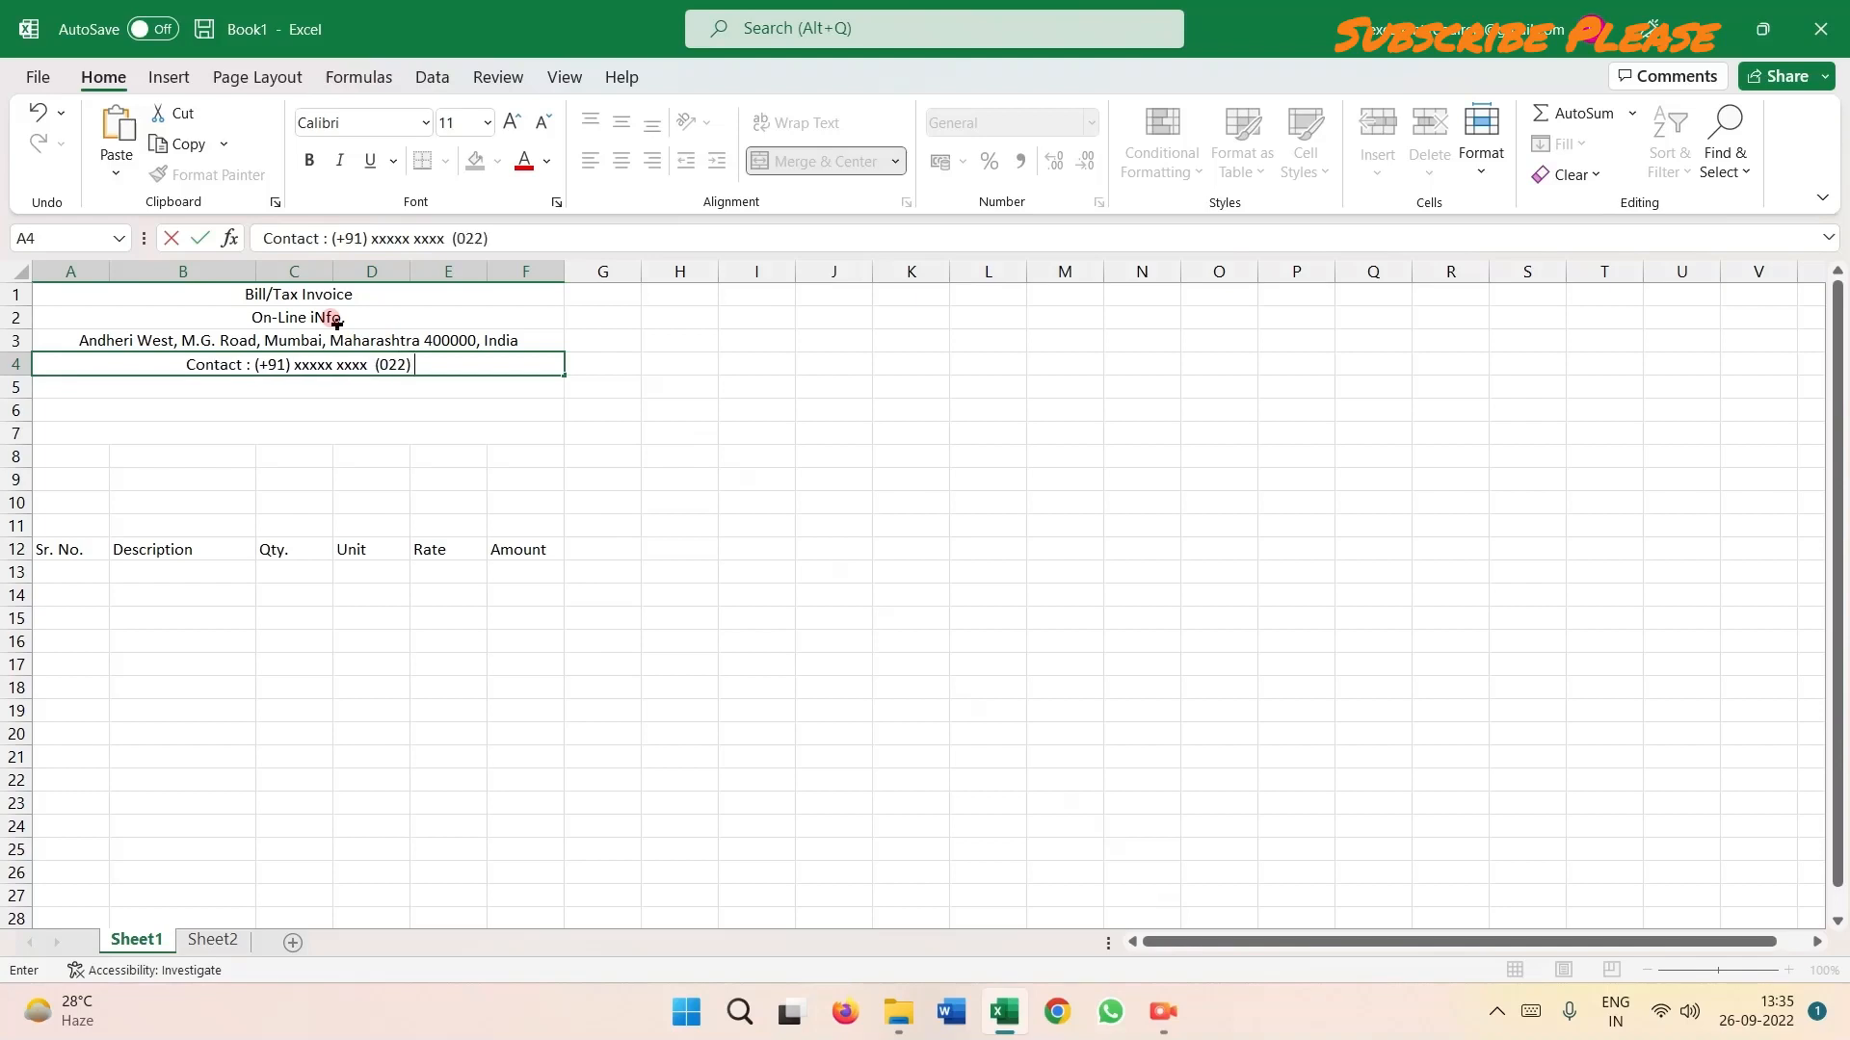
type(" xxxxxxxx")
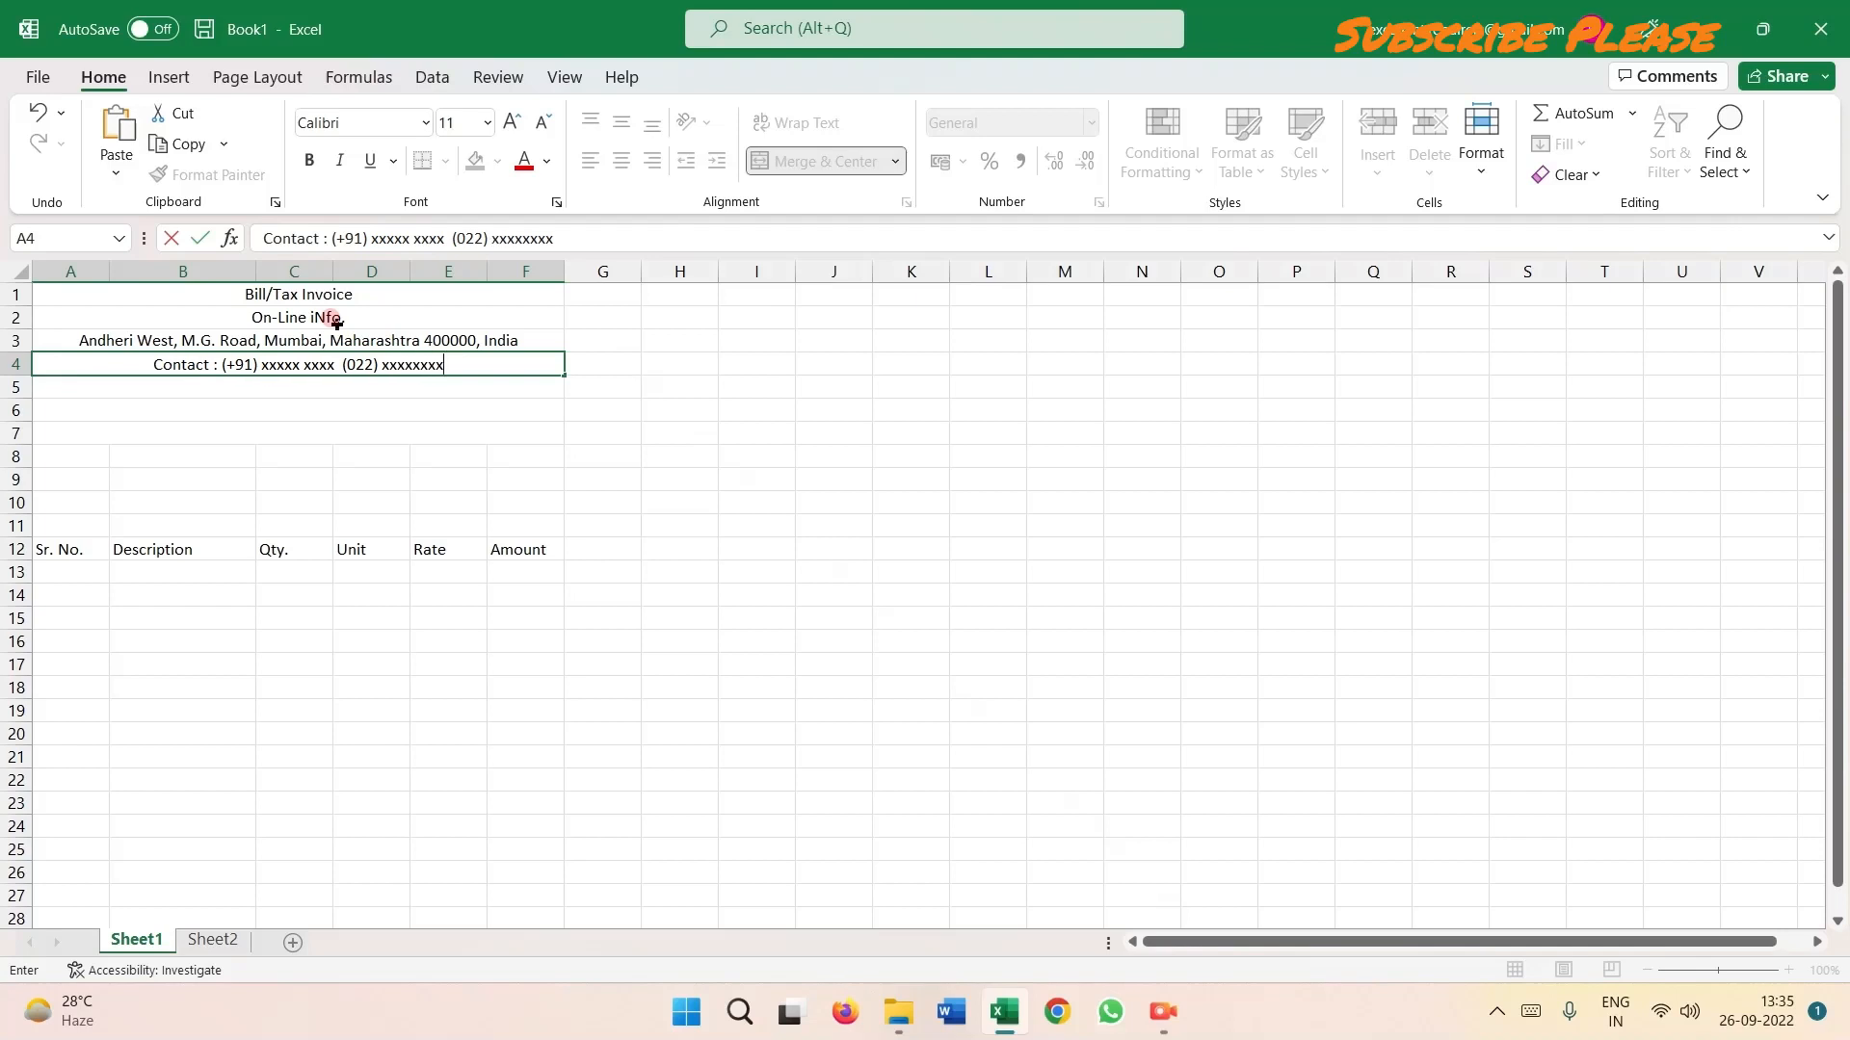
key("Return")
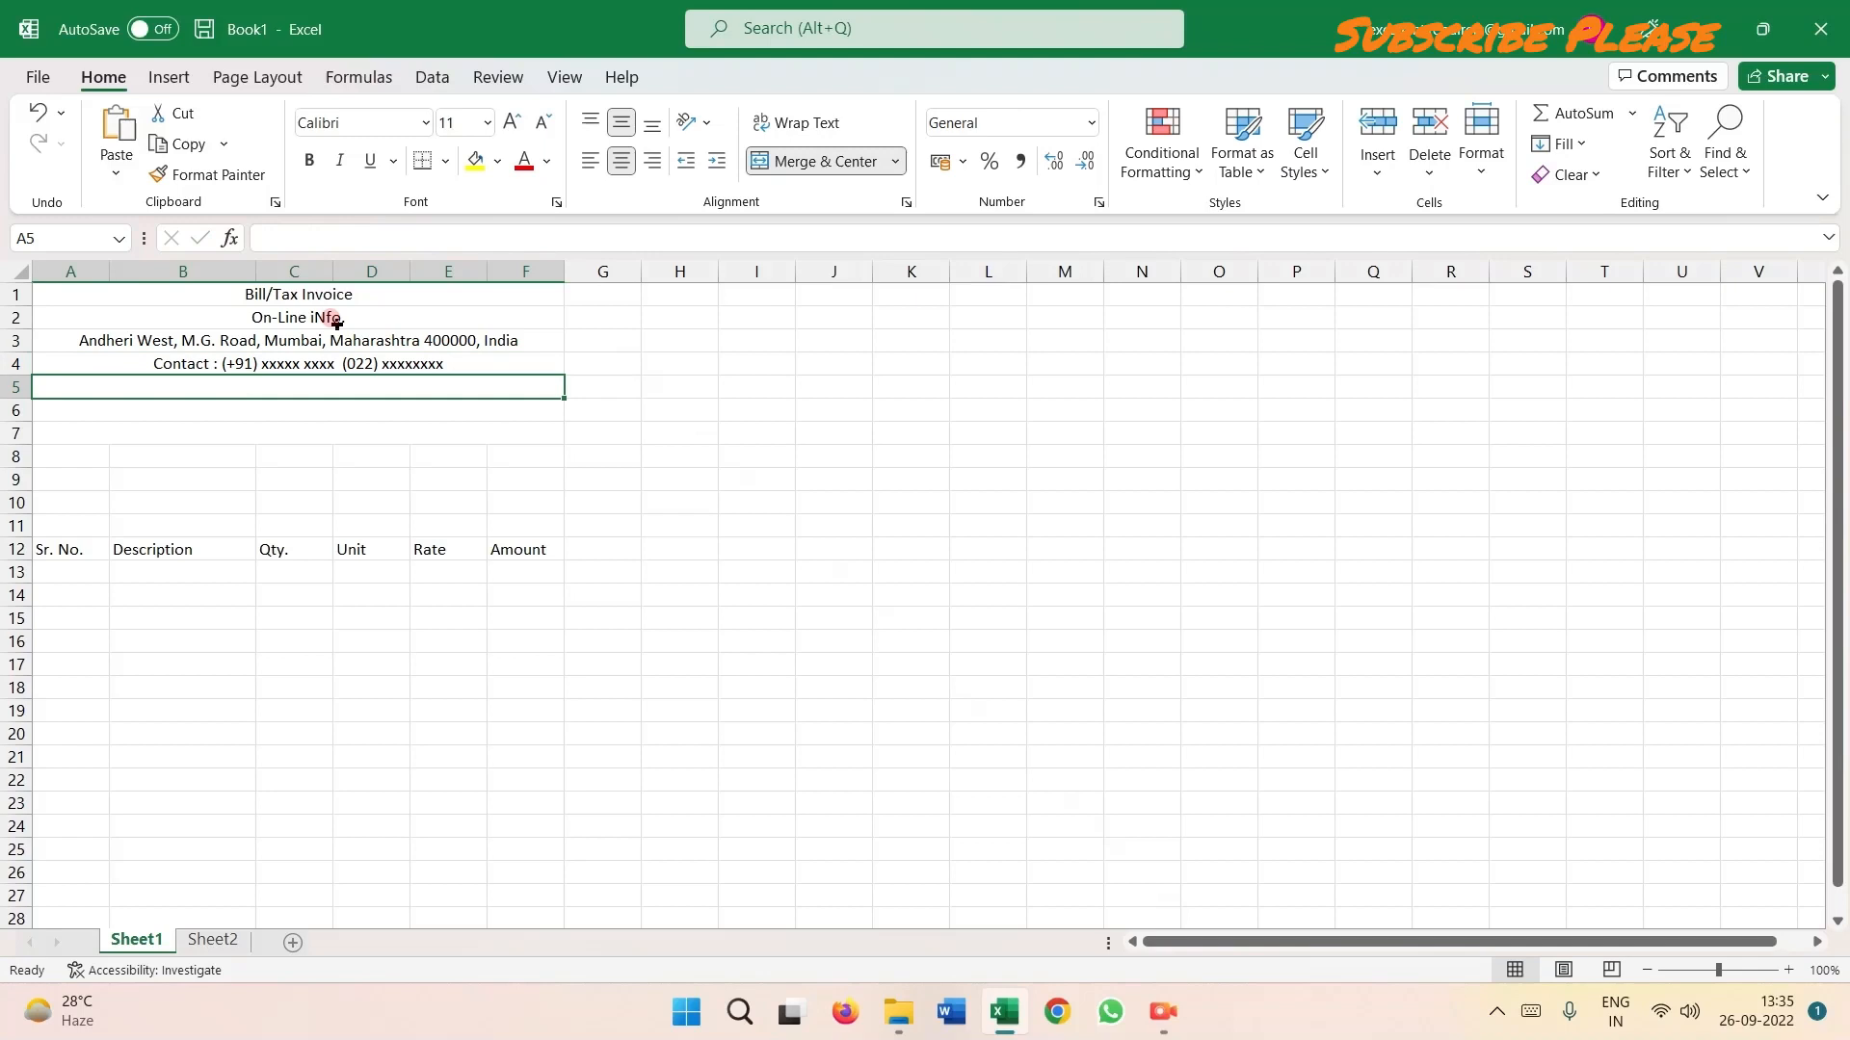
Enter the label "Email ID :" in the merged cell of row 5.
type("Email")
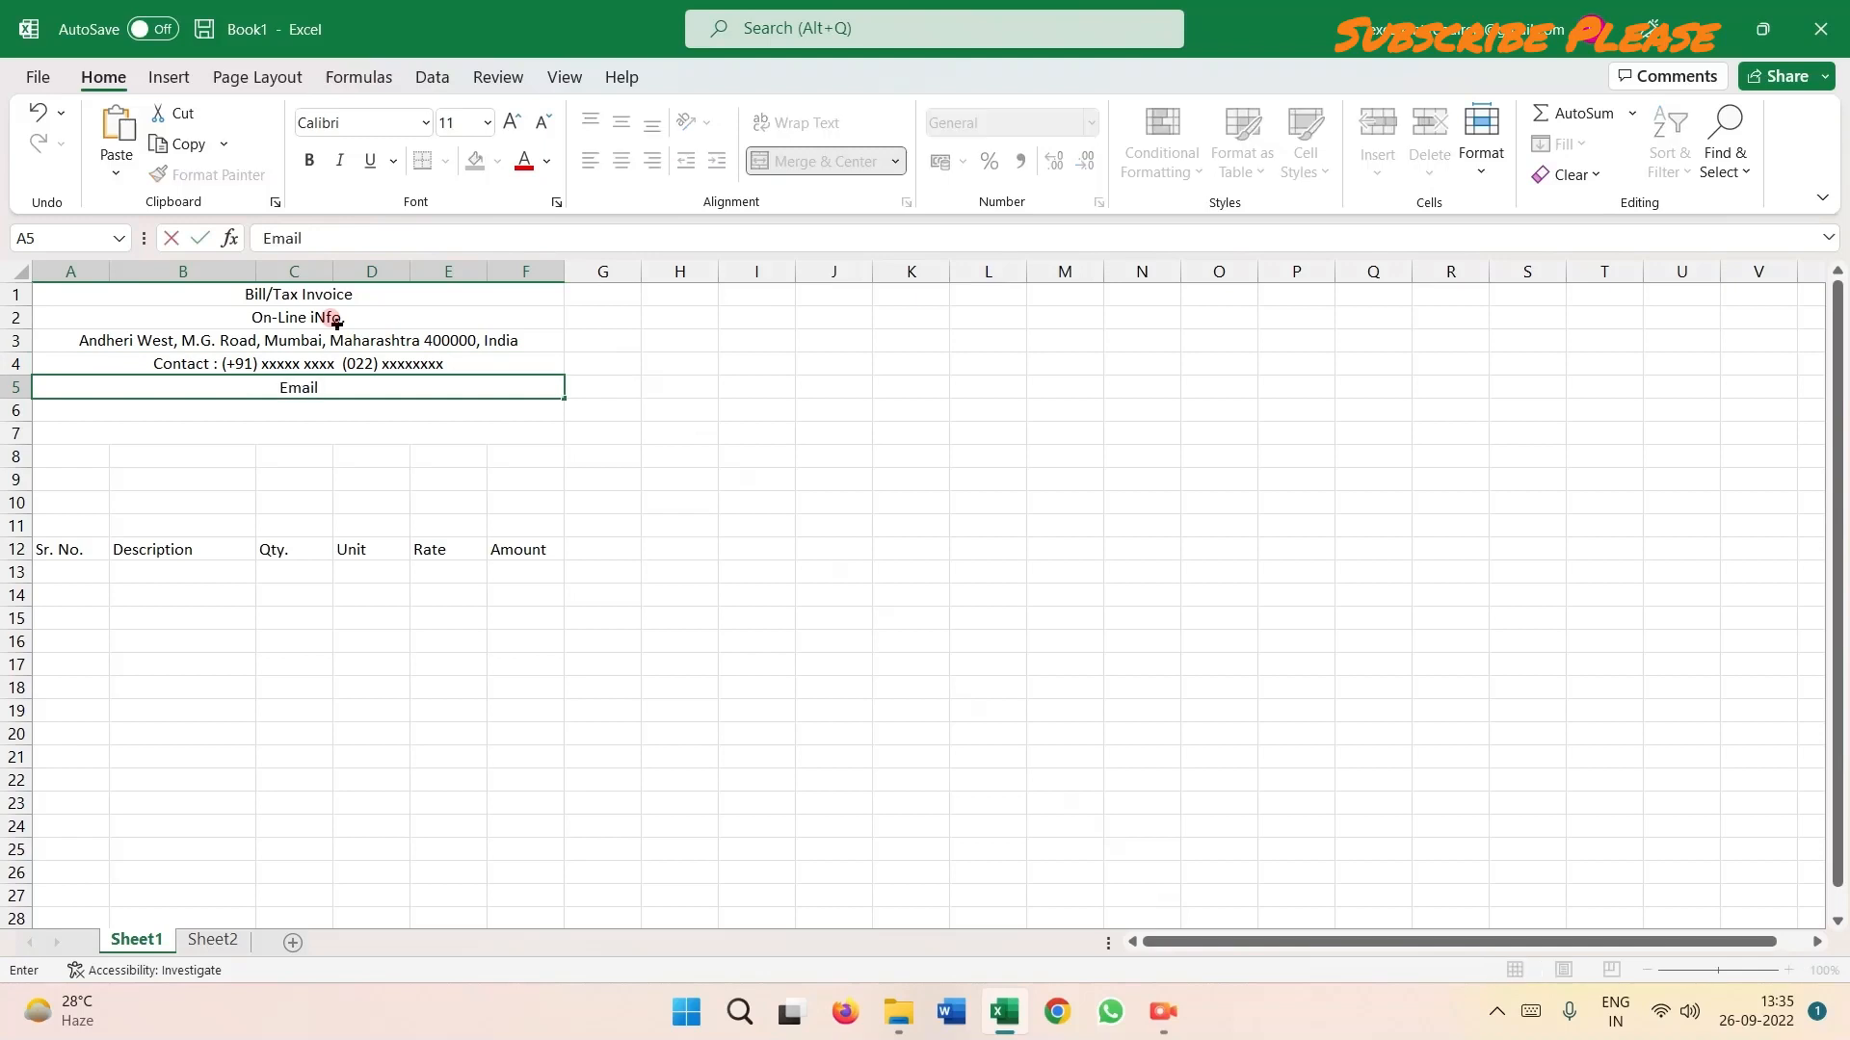
type(" ID,")
key("BackSpace")
type(":")
Copy the business name text from row 2 and paste it after the "Email ID :" label in row 5.
left_click(301, 317)
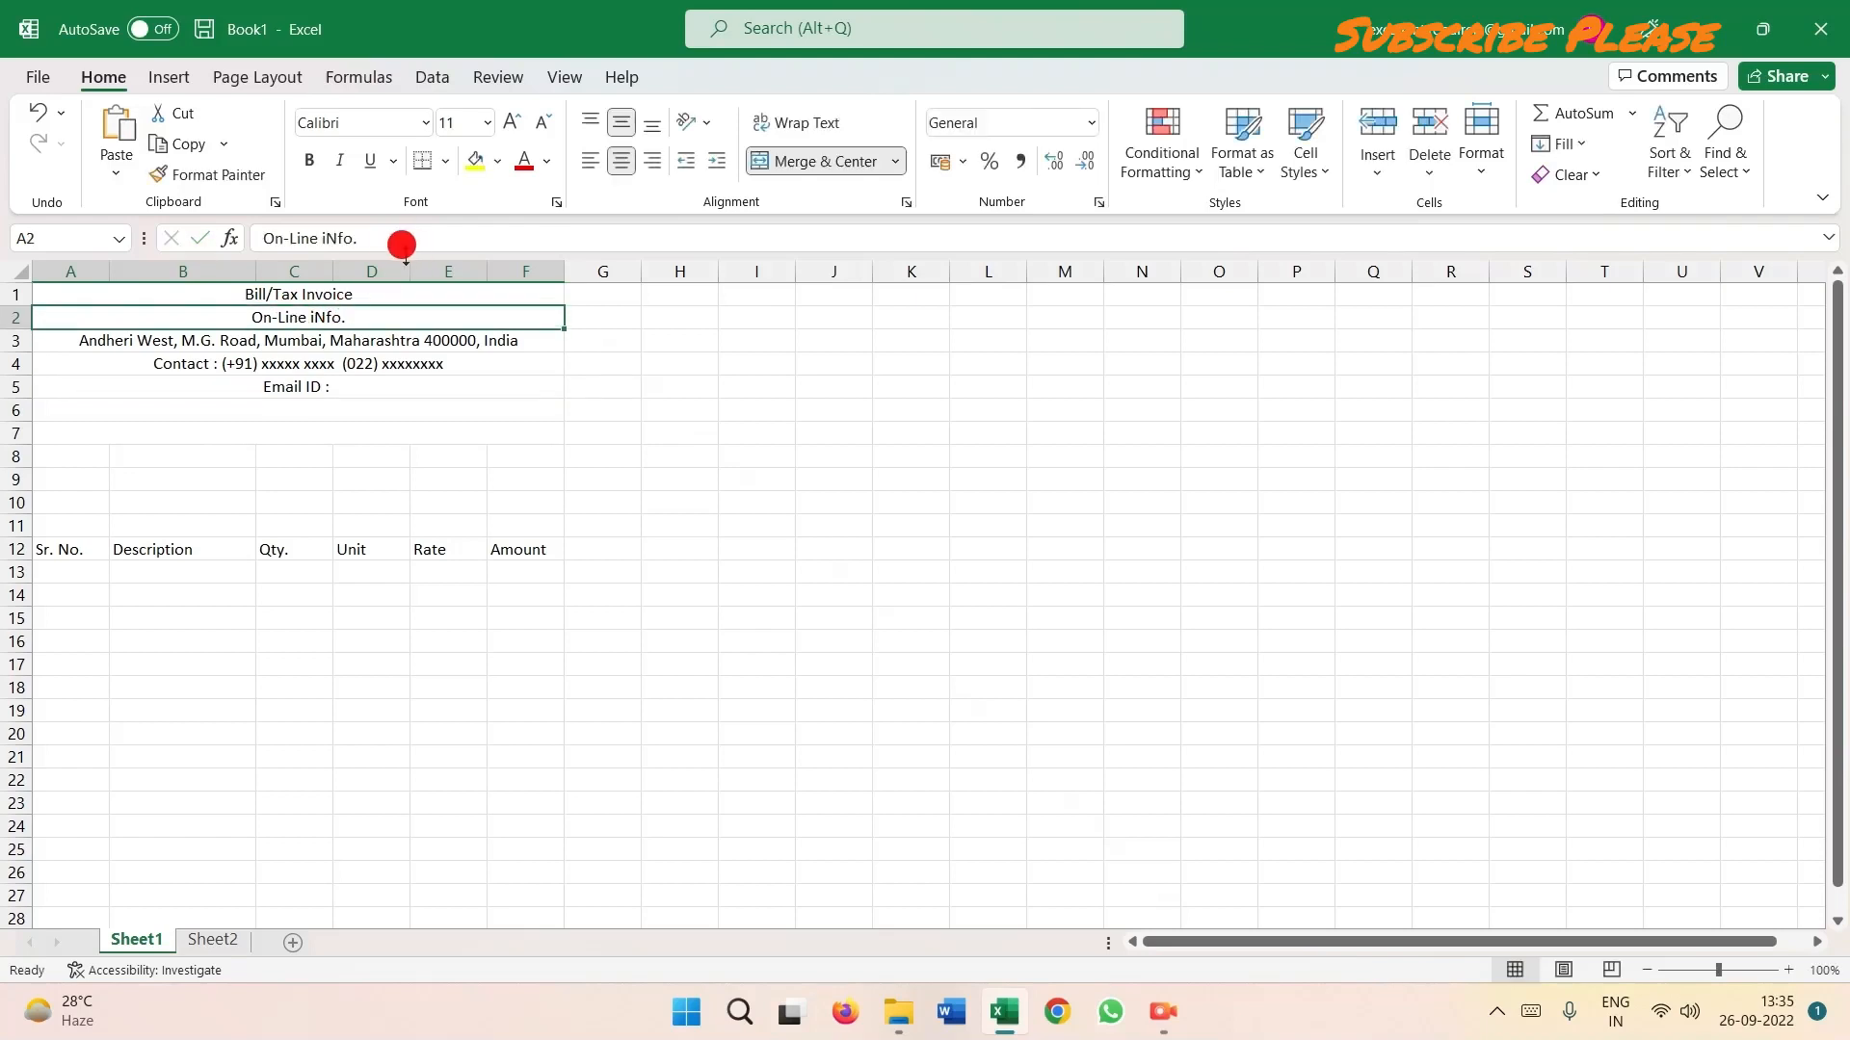
left_click_drag(358, 238, 204, 252)
key("ctrl+c")
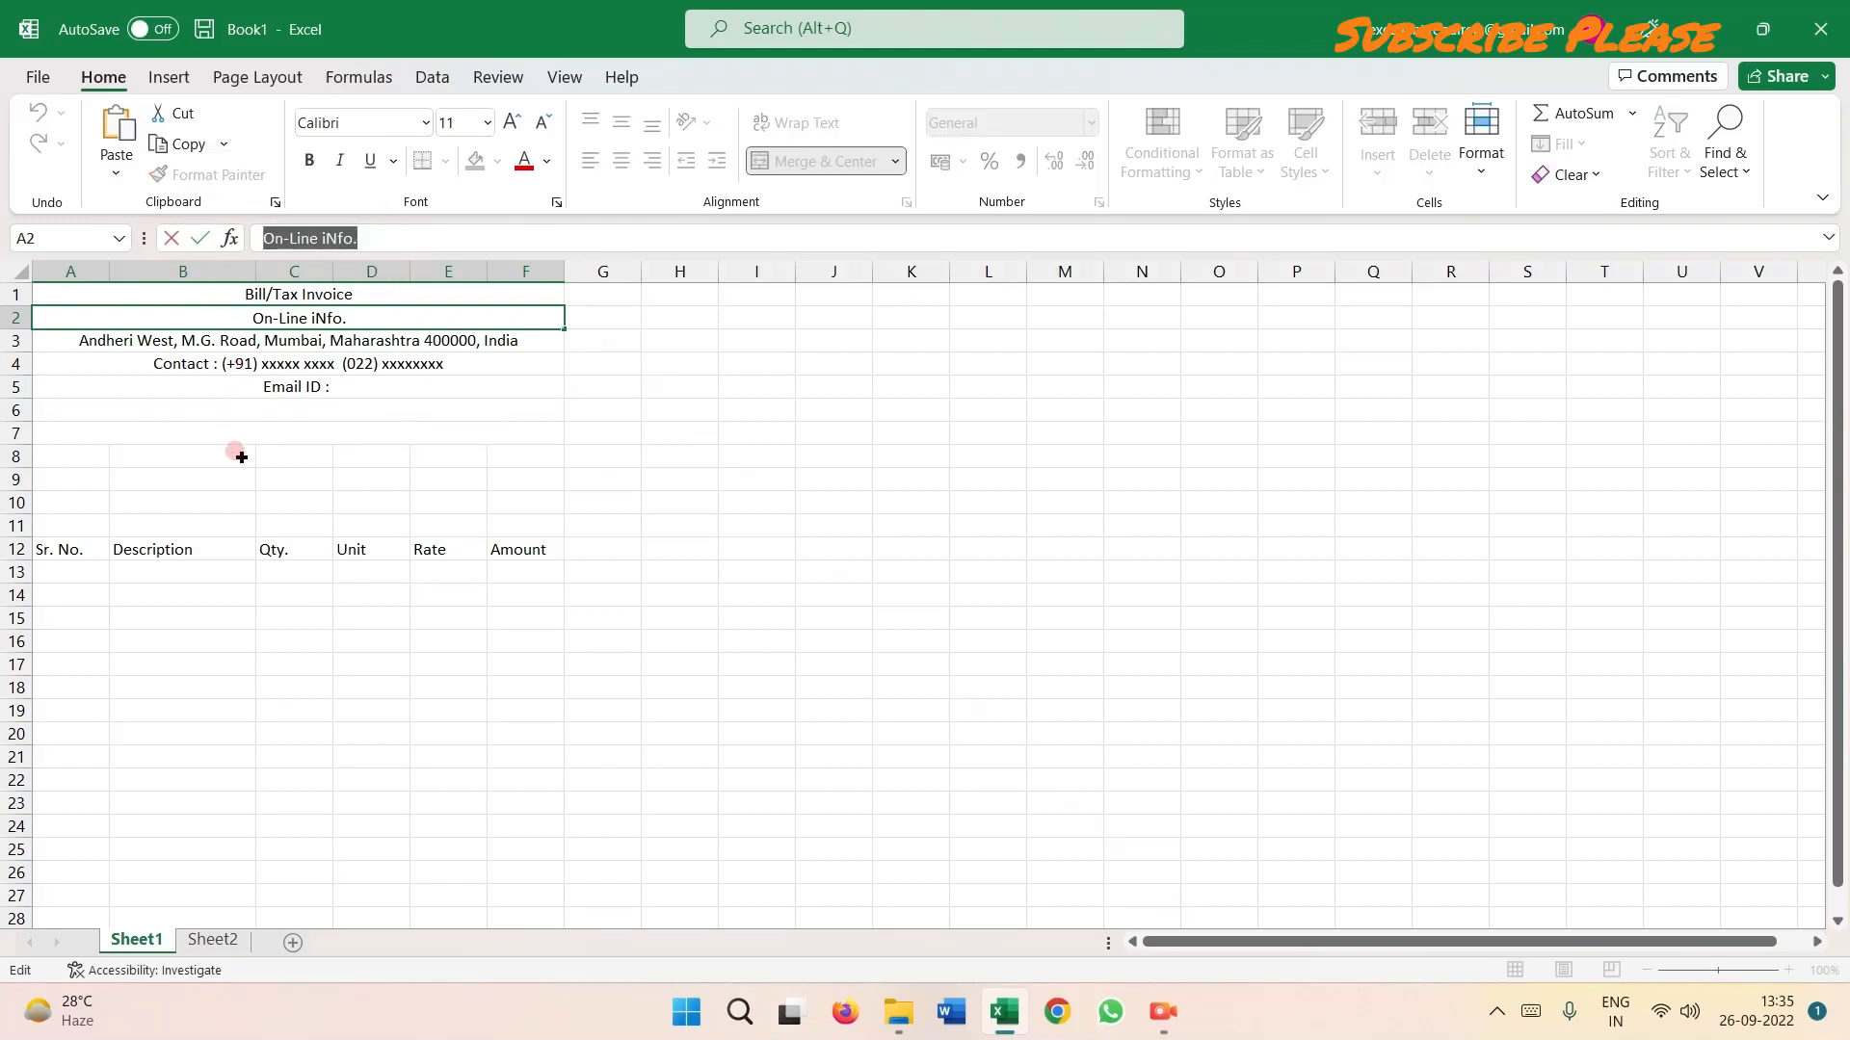
left_click(313, 386)
left_click(368, 236)
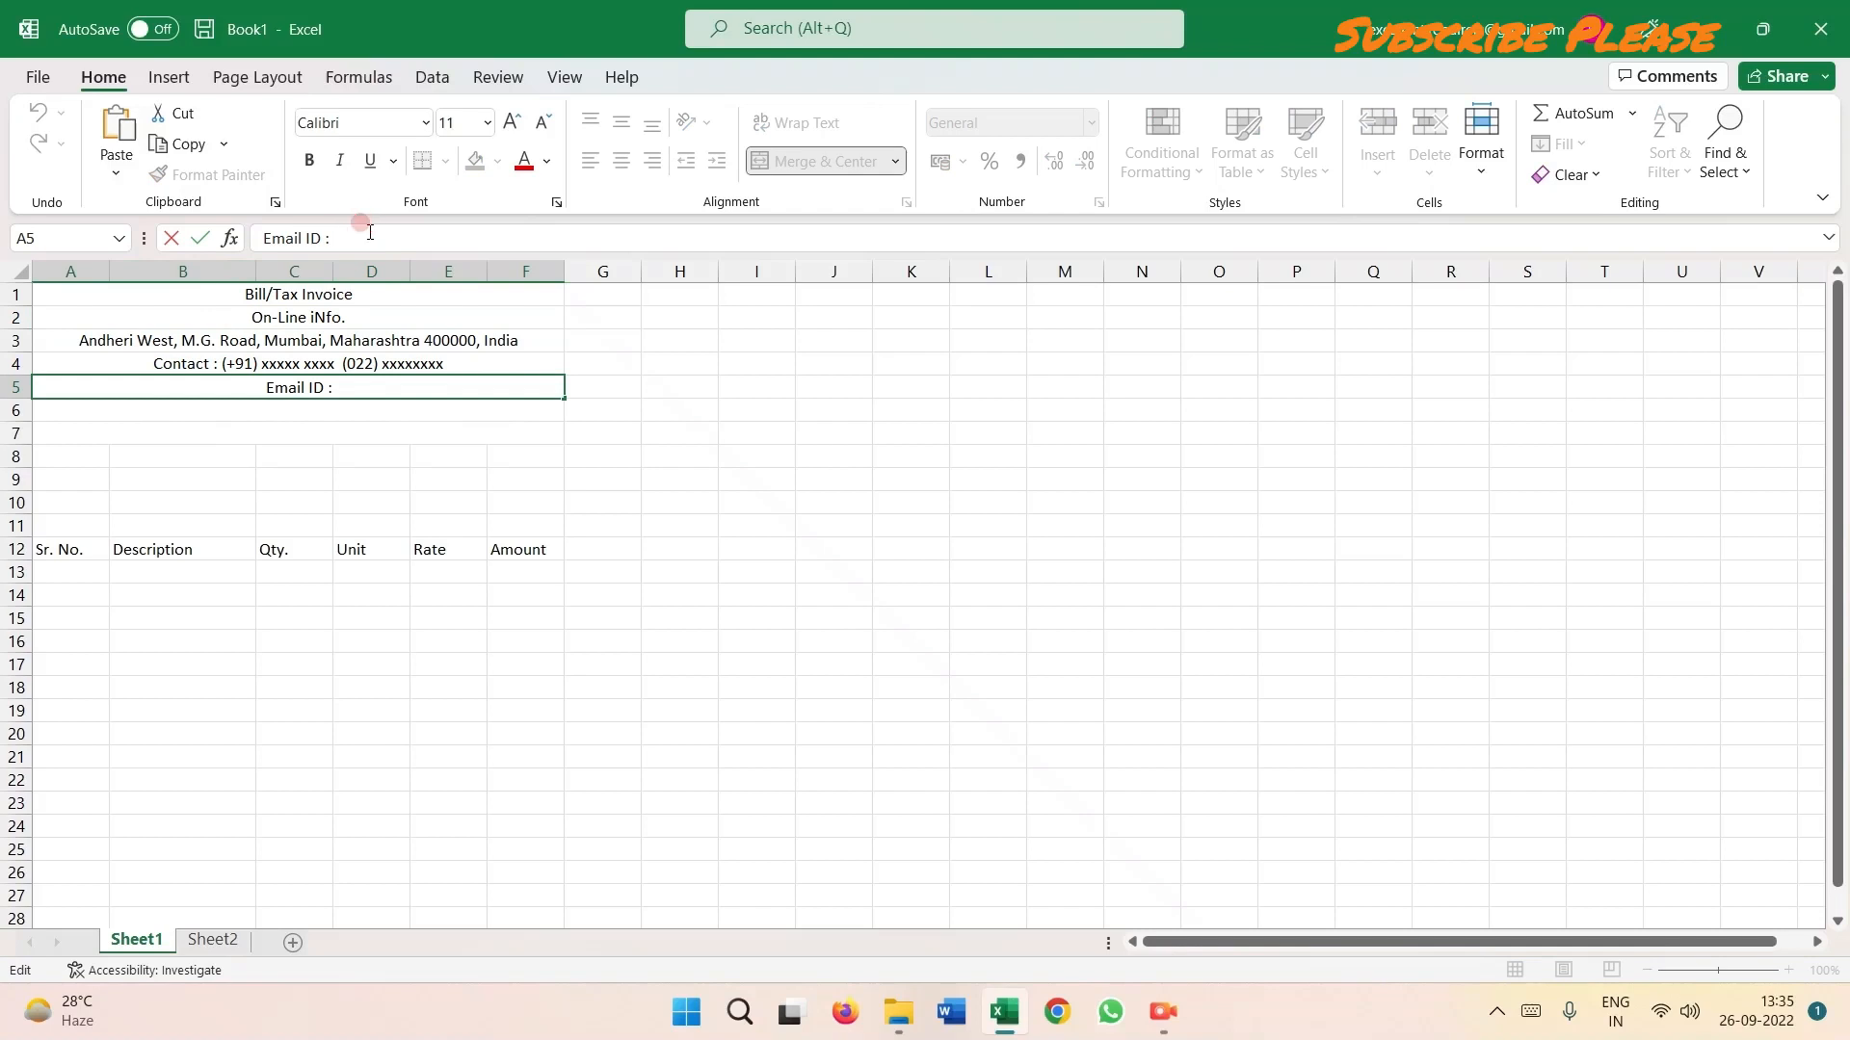
key("ctrl+v")
left_click(369, 451)
Append the mail provider's domain to the business name in row 5 to complete the e-mail address.
left_click(368, 385)
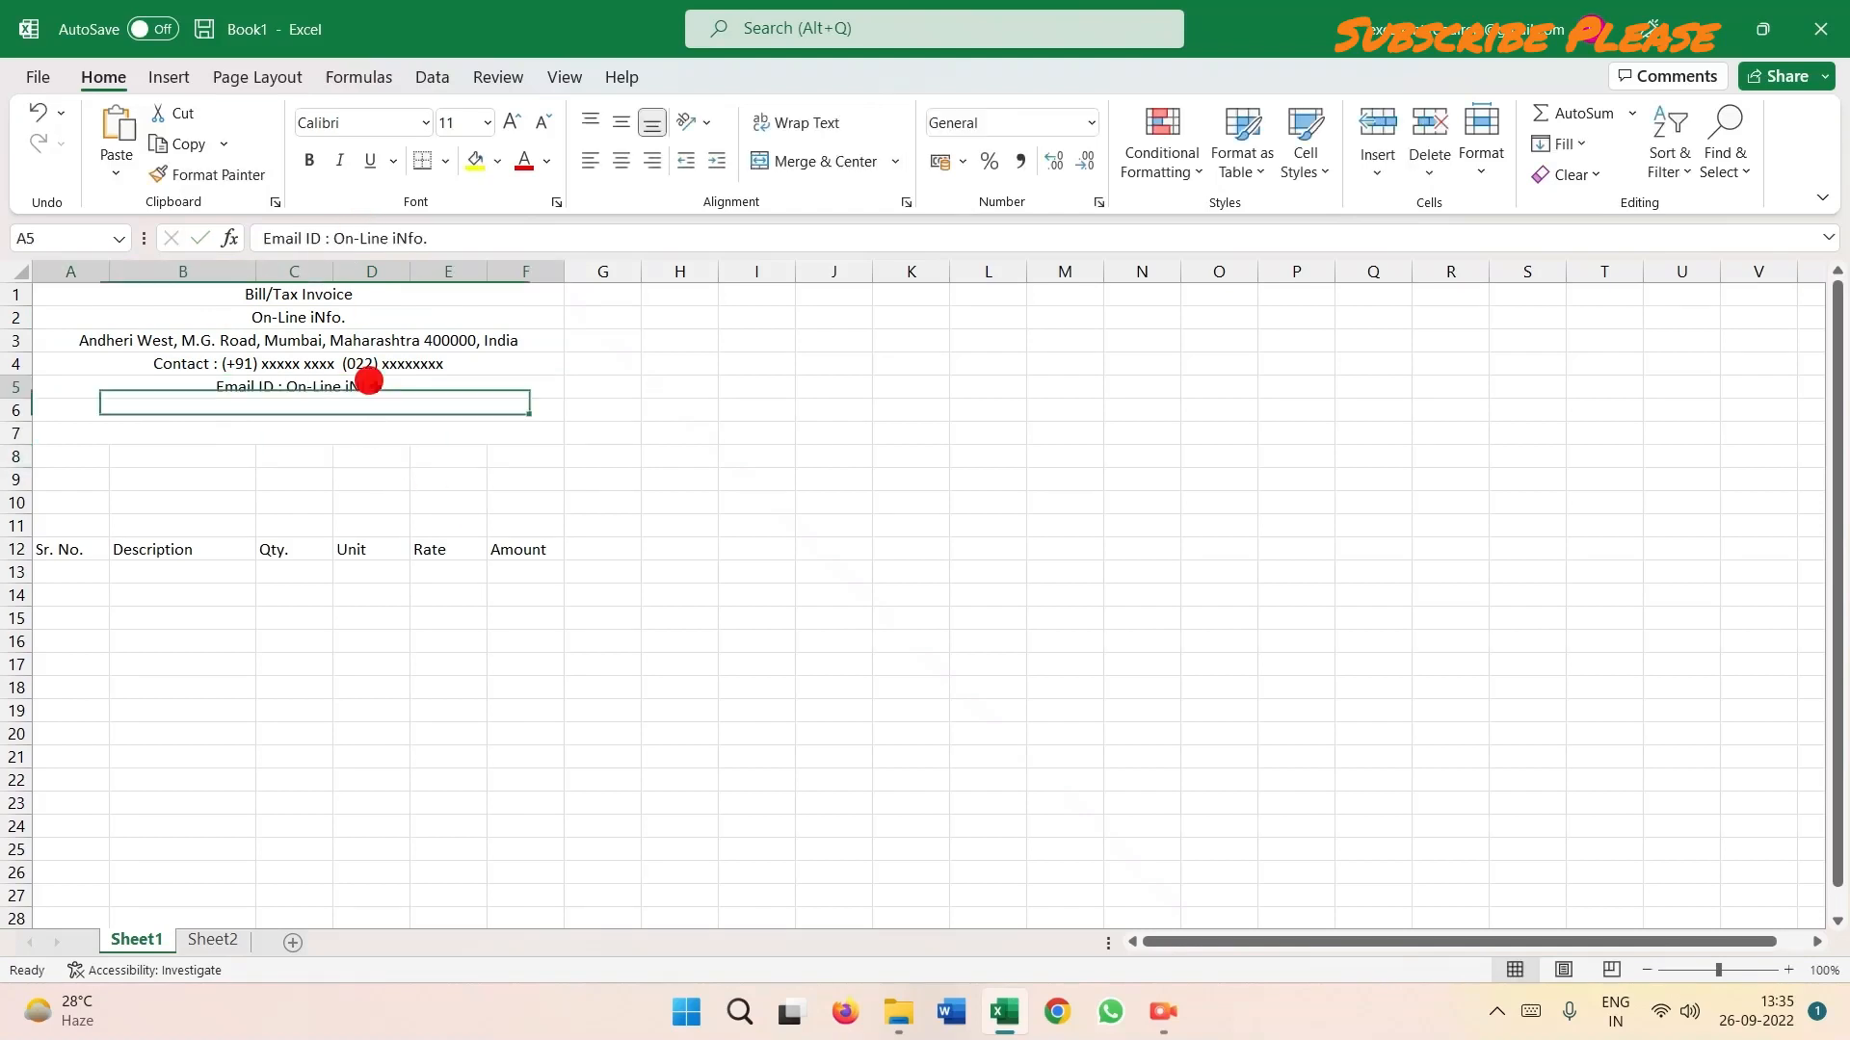
double_click(402, 386)
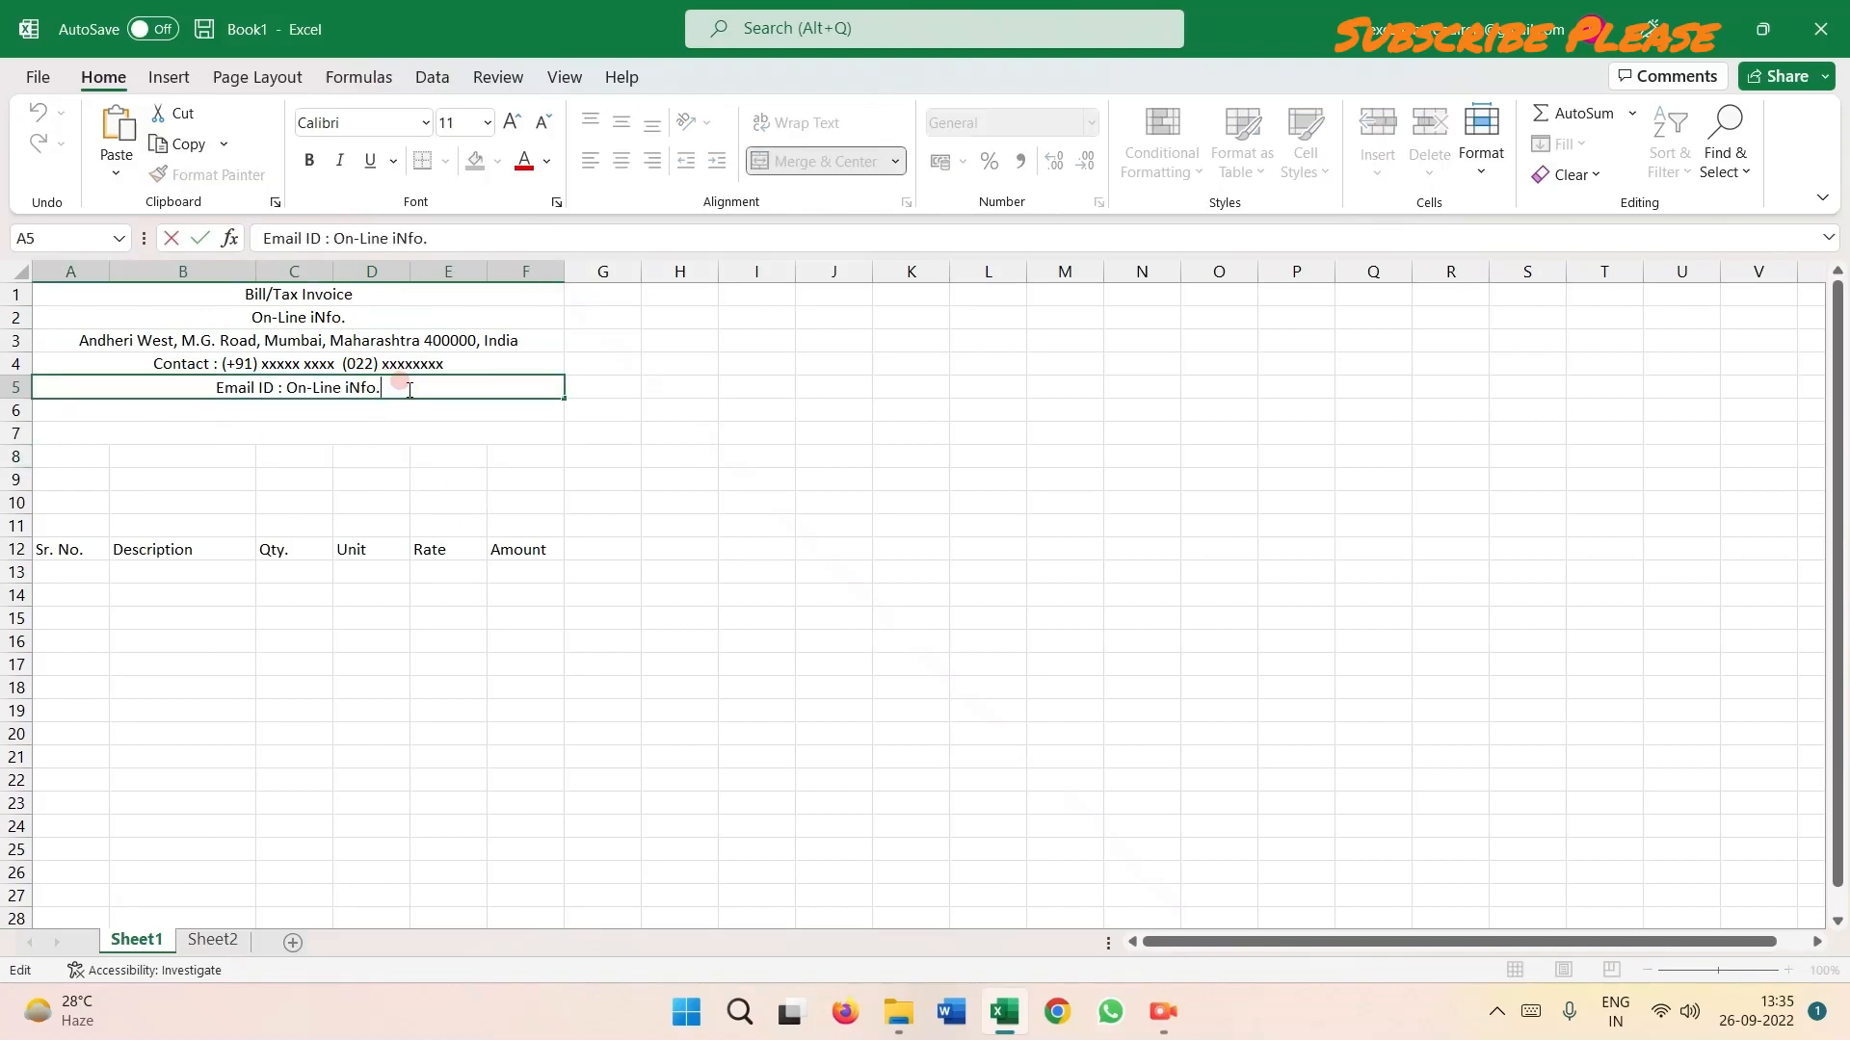
type("@gmail")
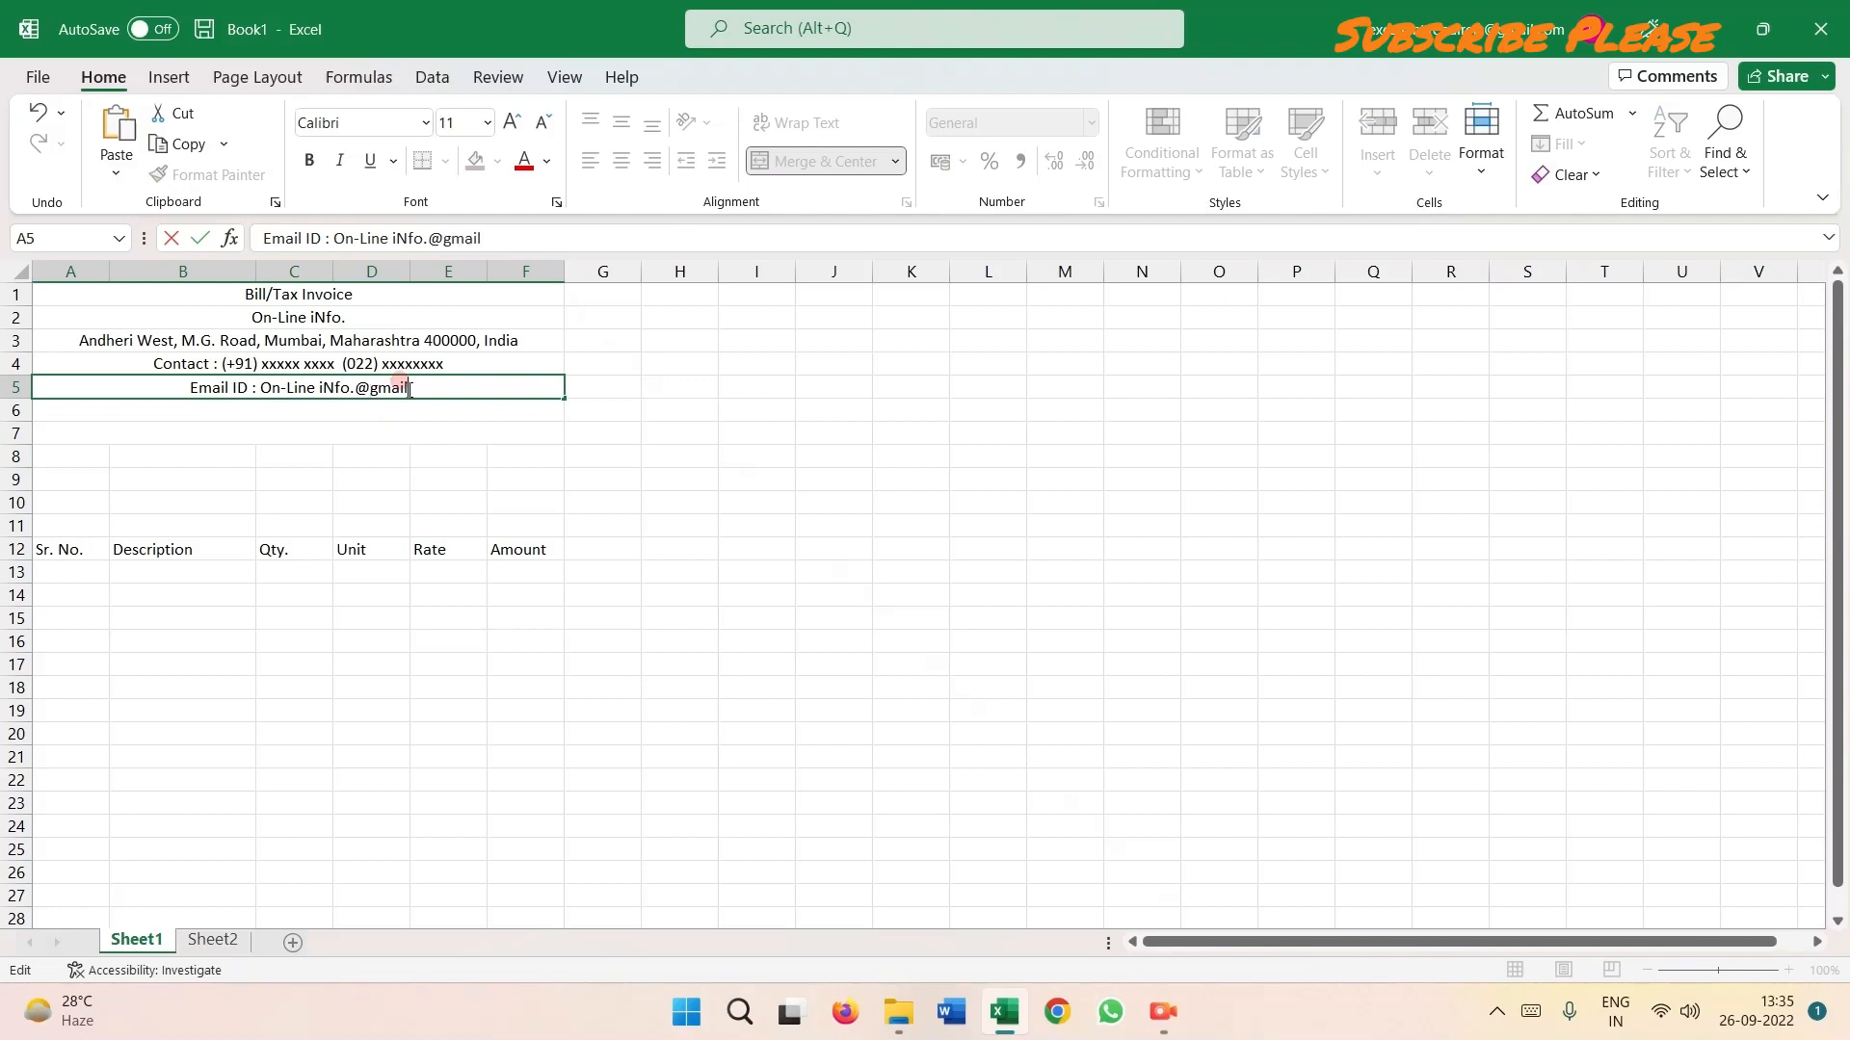
type(".com")
key("Return")
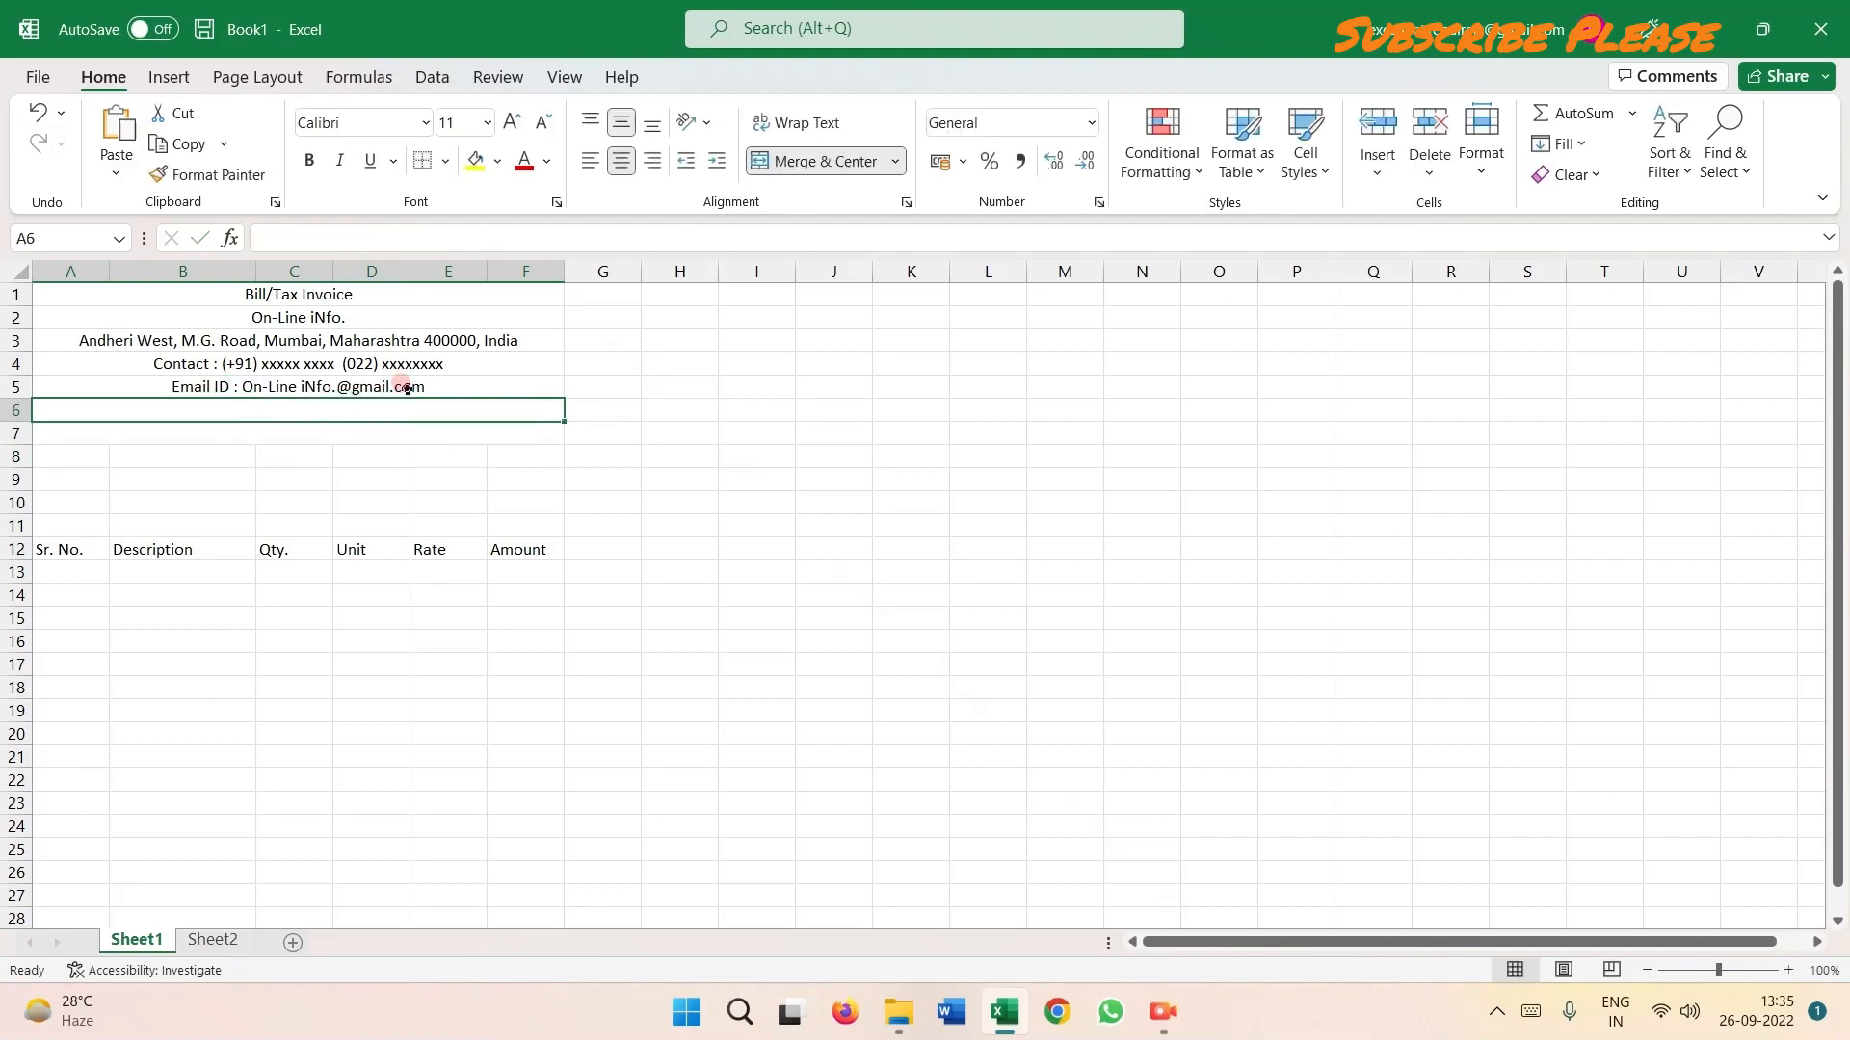
Enter "GSTIN No." followed by a placeholder number made of x characters in the merged cell of row 6.
type("GS")
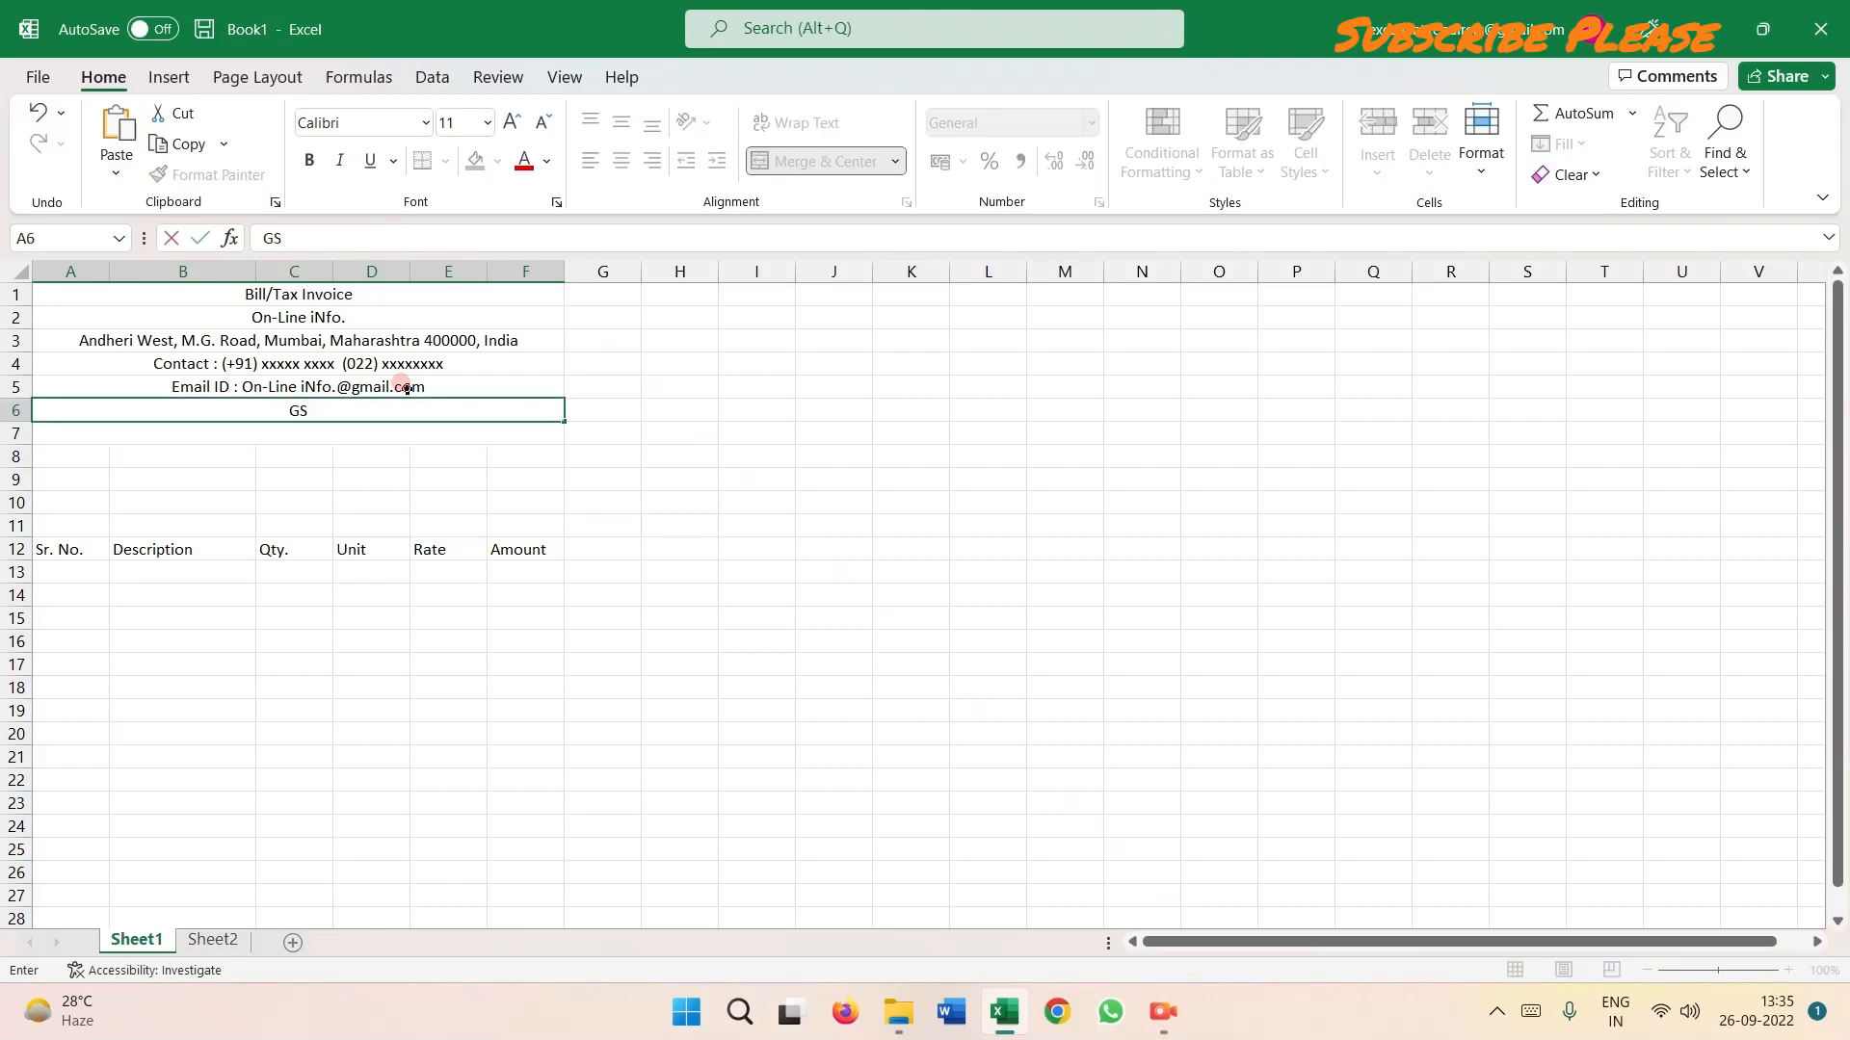
type("T")
type("IN ")
type(";")
key("BackSpace")
key("BackSpace")
type(".")
key("BackSpace")
type("No. xxxxxxxxxxxxxxxxx")
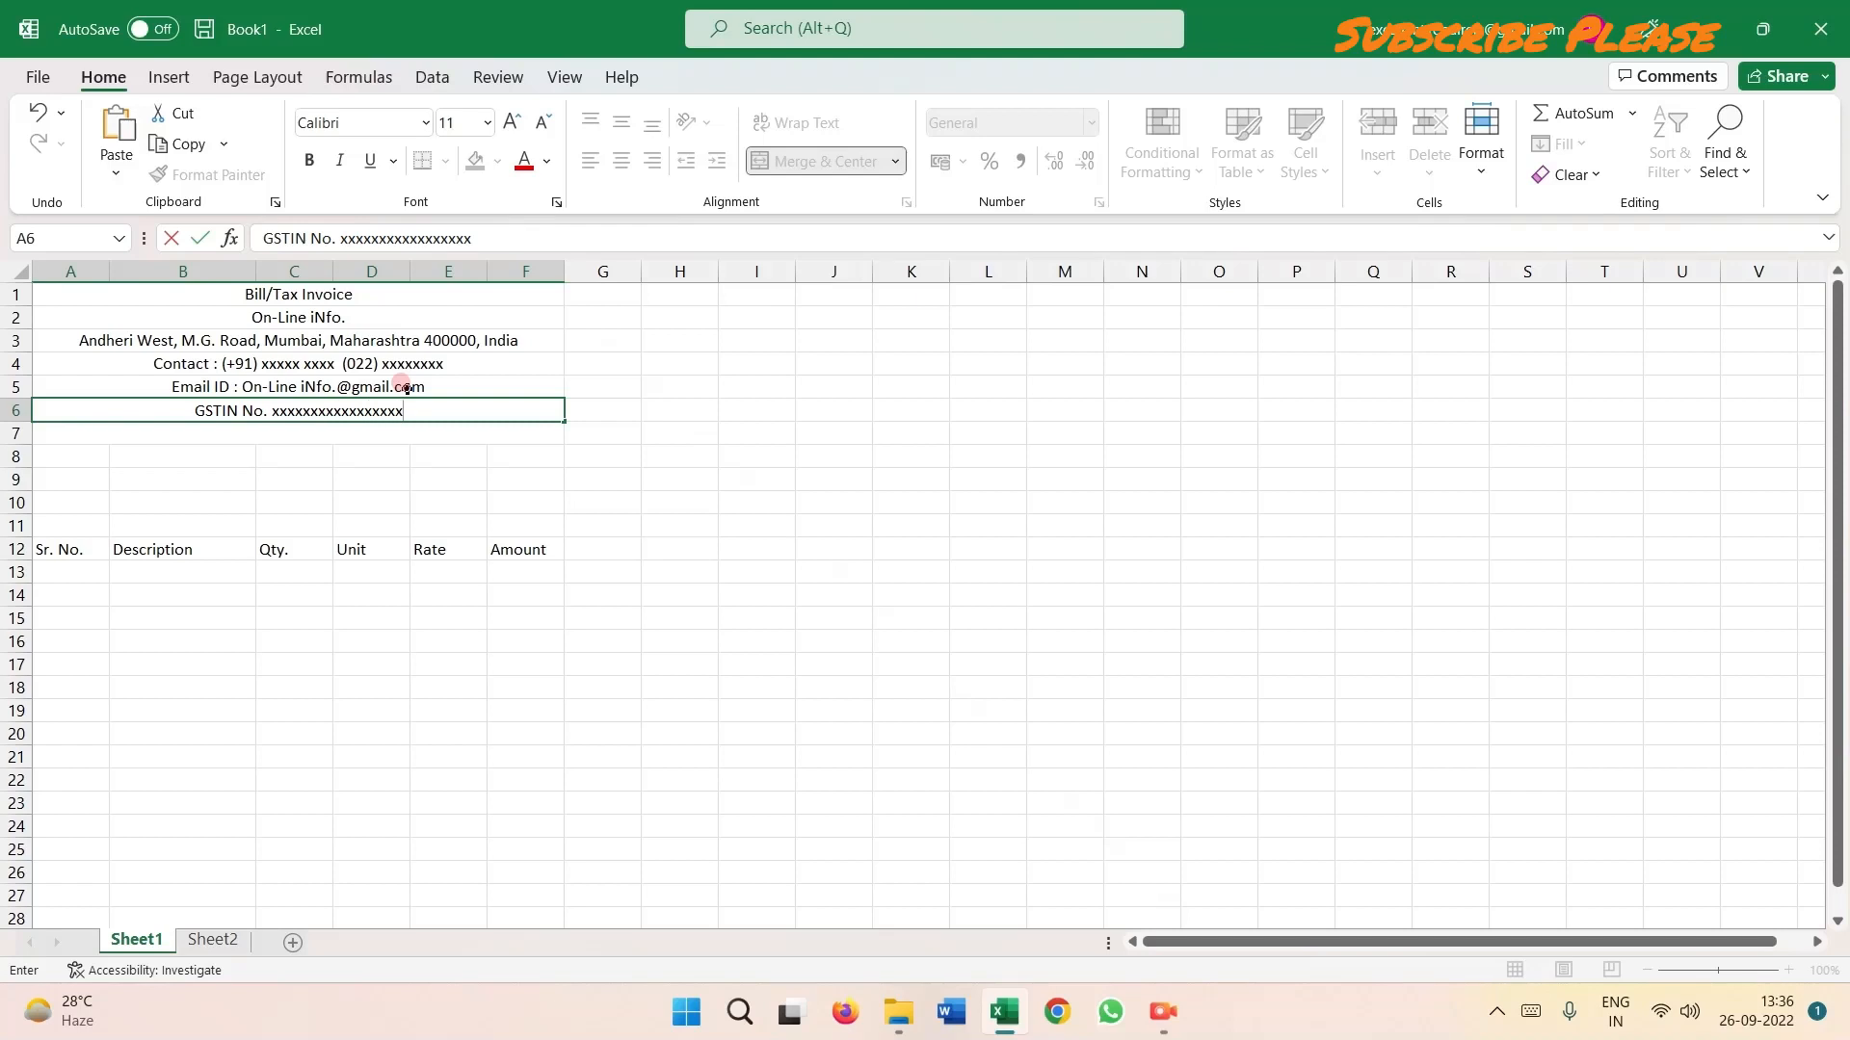
key("Return")
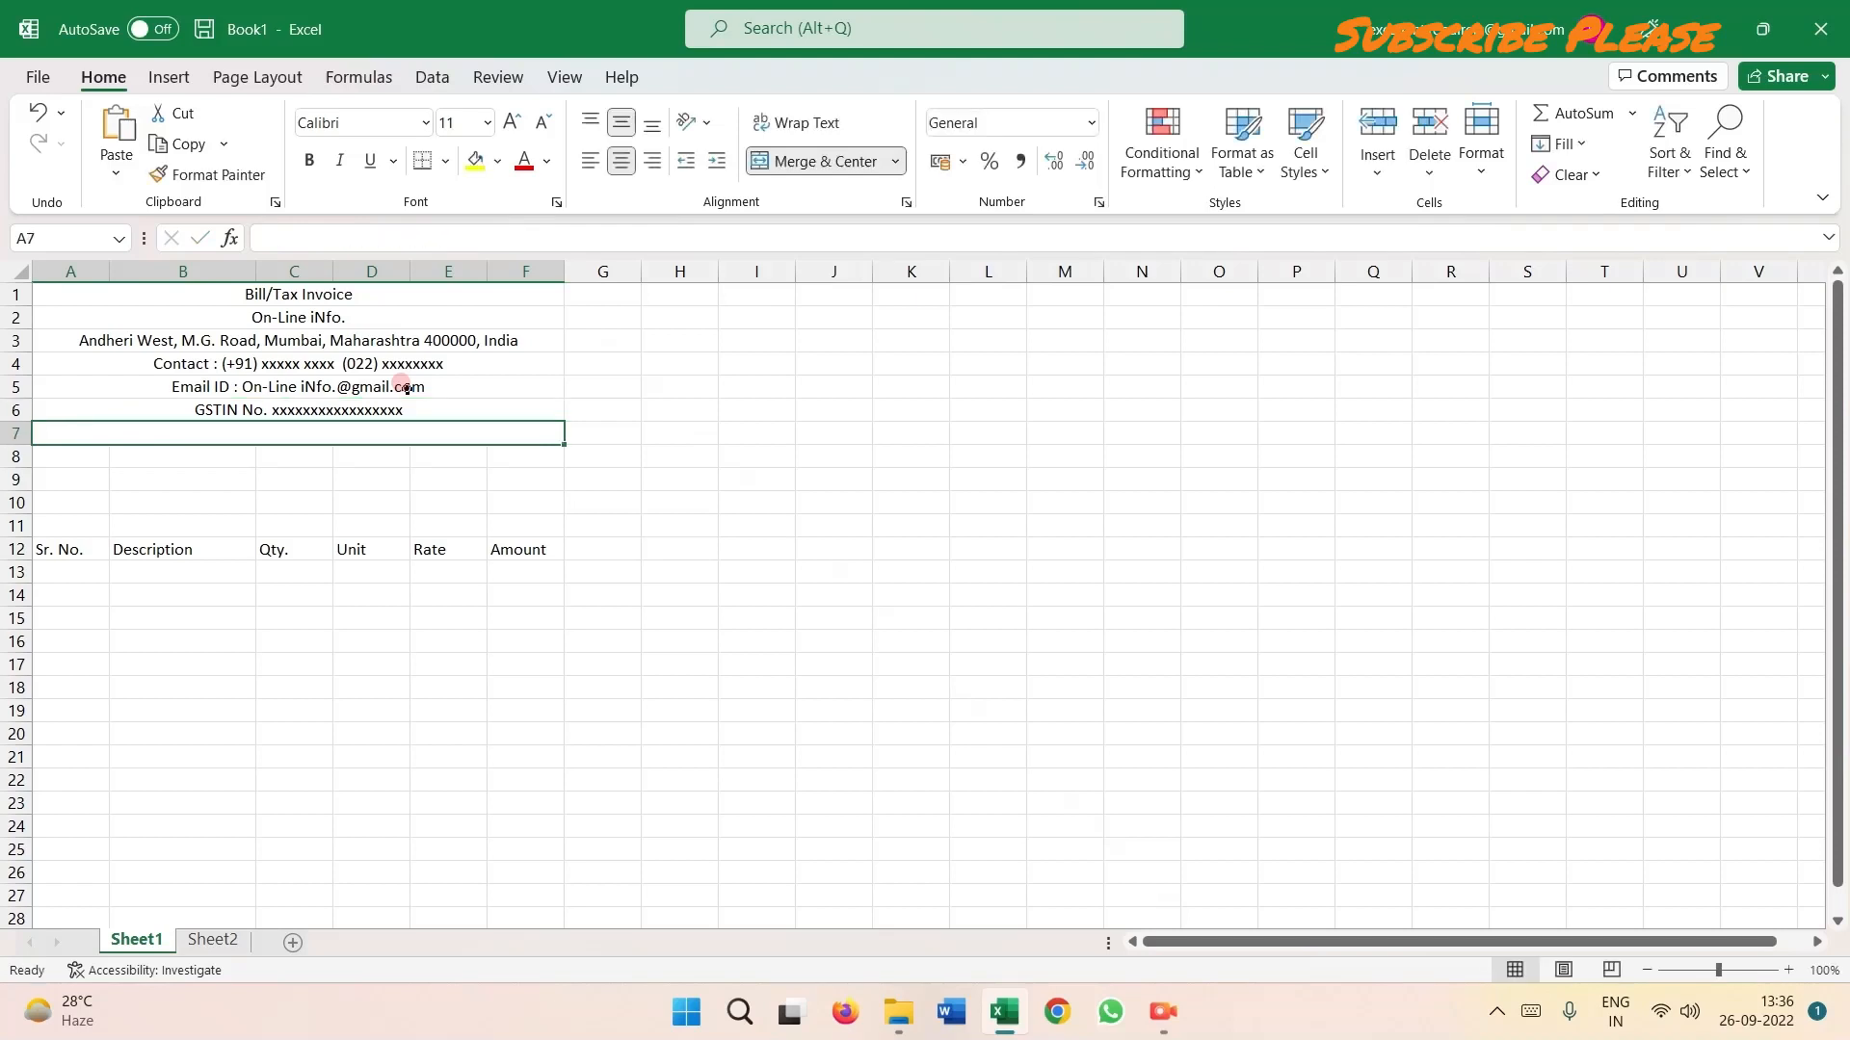
key("Return")
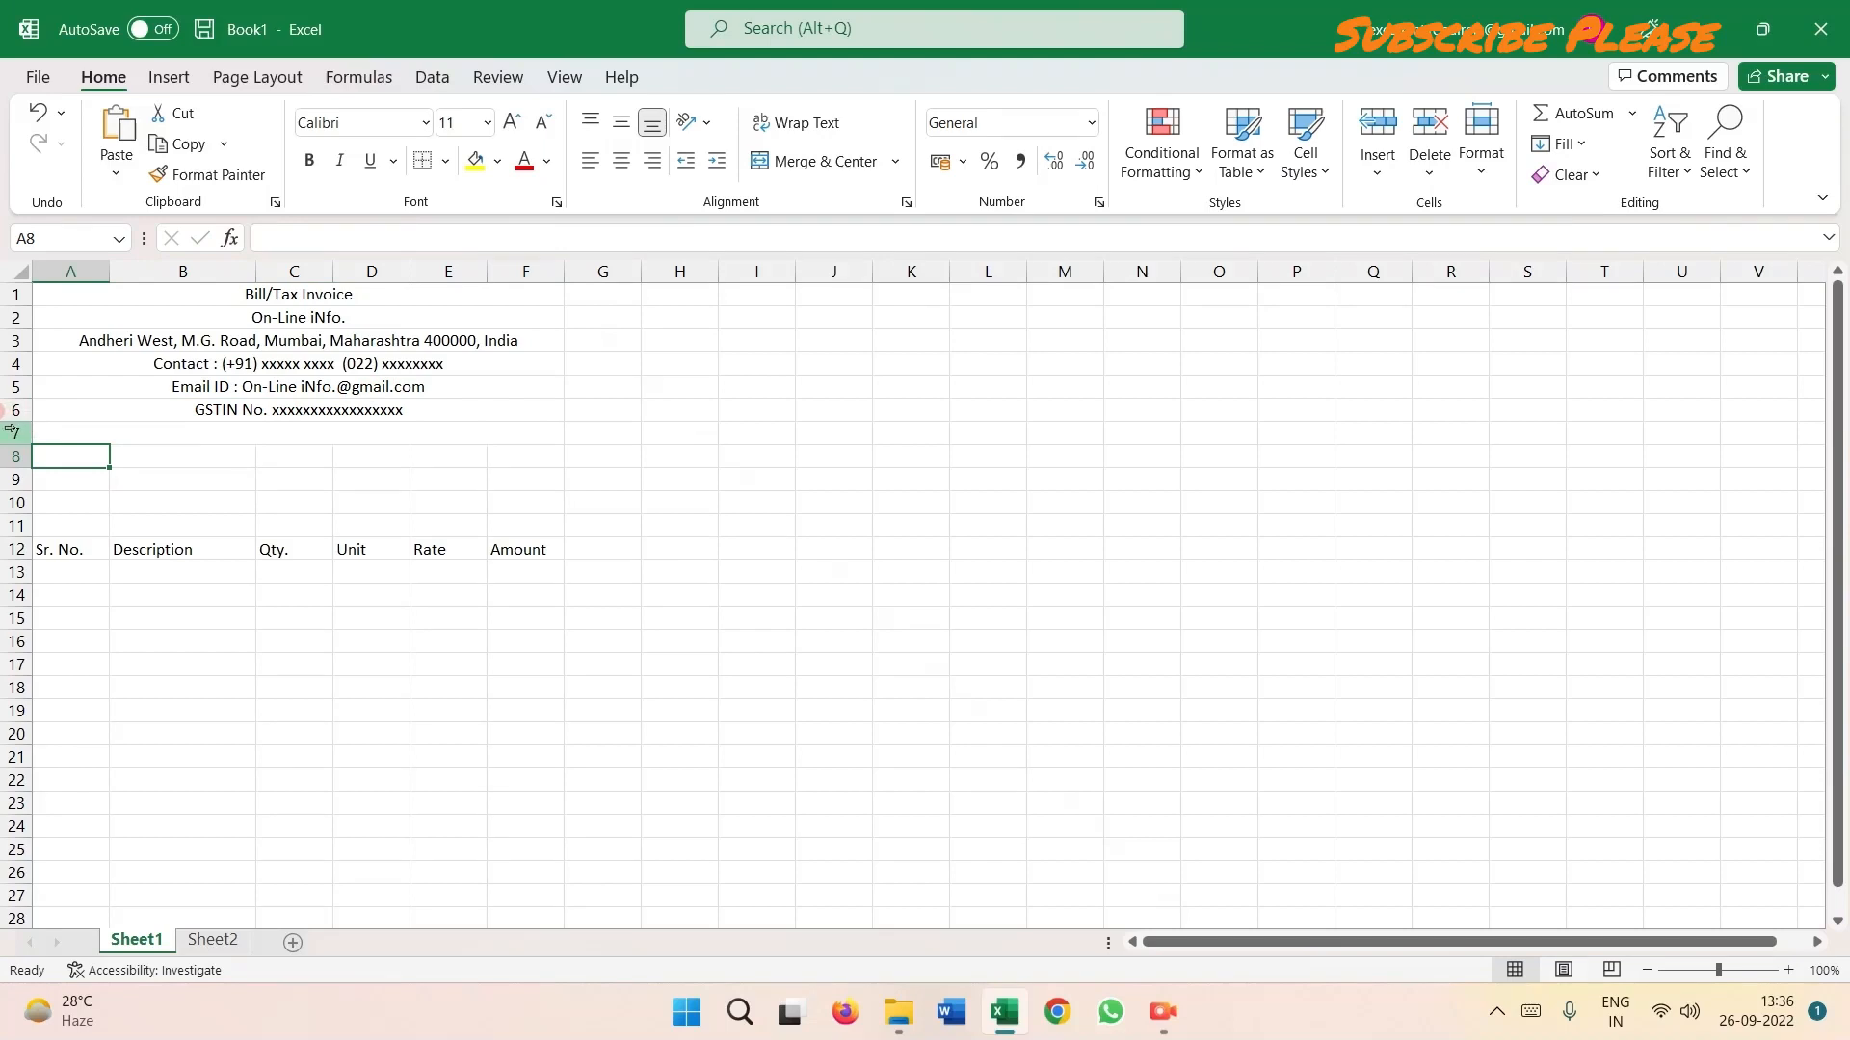
Insert three blank rows at rows 9 to 11, above the item table's column headers.
left_click(328, 435)
left_click_drag(70, 453, 322, 520)
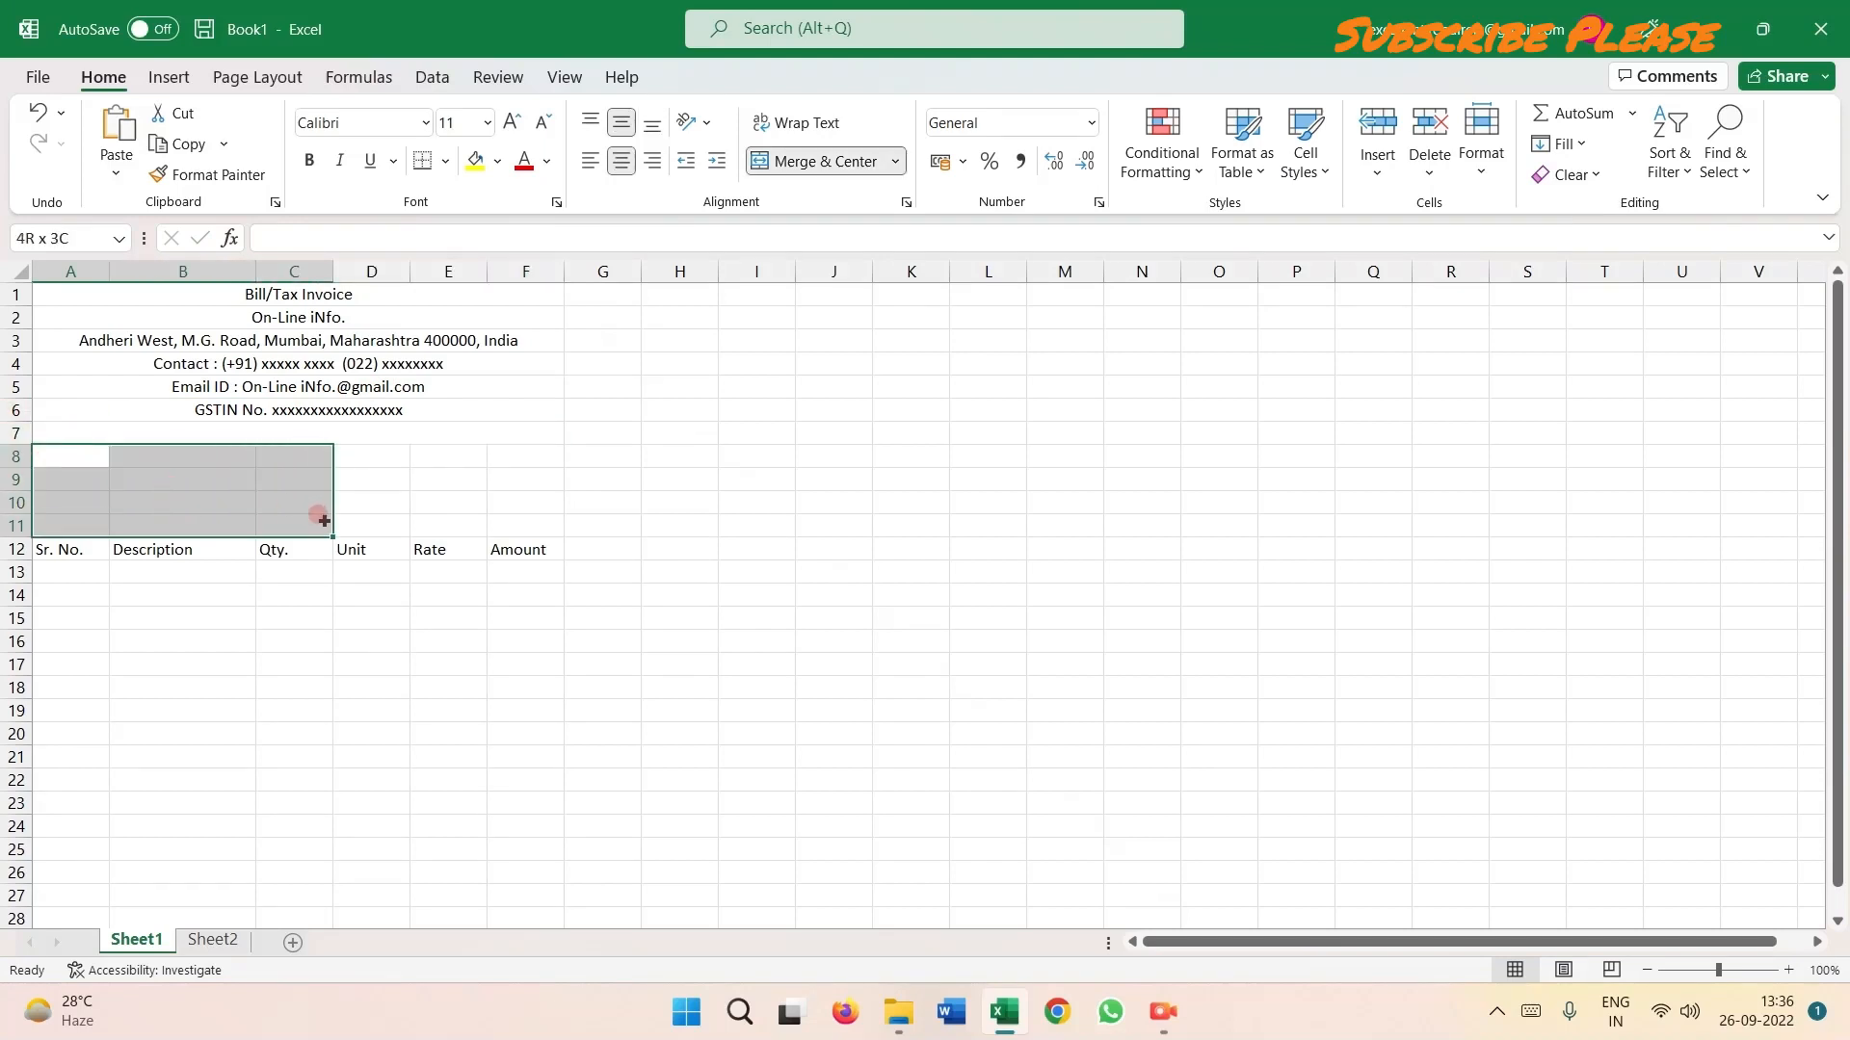
left_click(233, 625)
left_click_drag(16, 479, 16, 525)
right_click(89, 496)
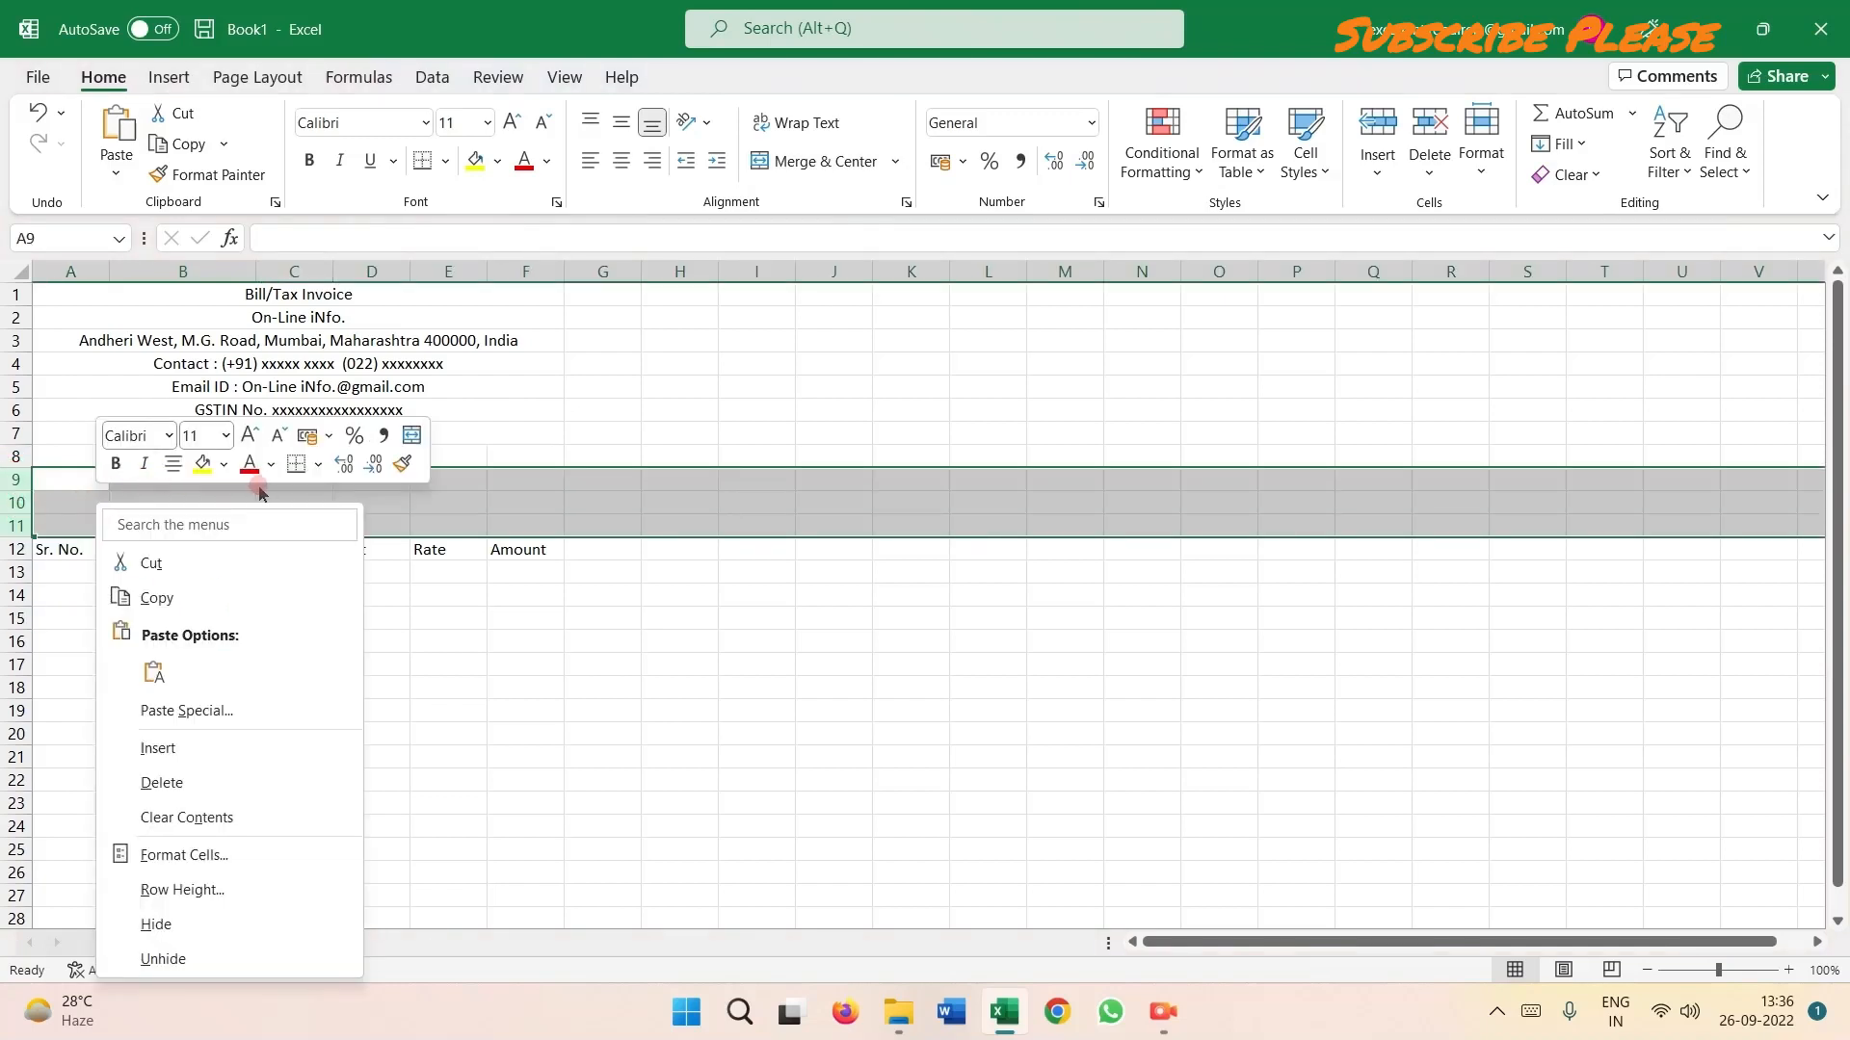
left_click(190, 748)
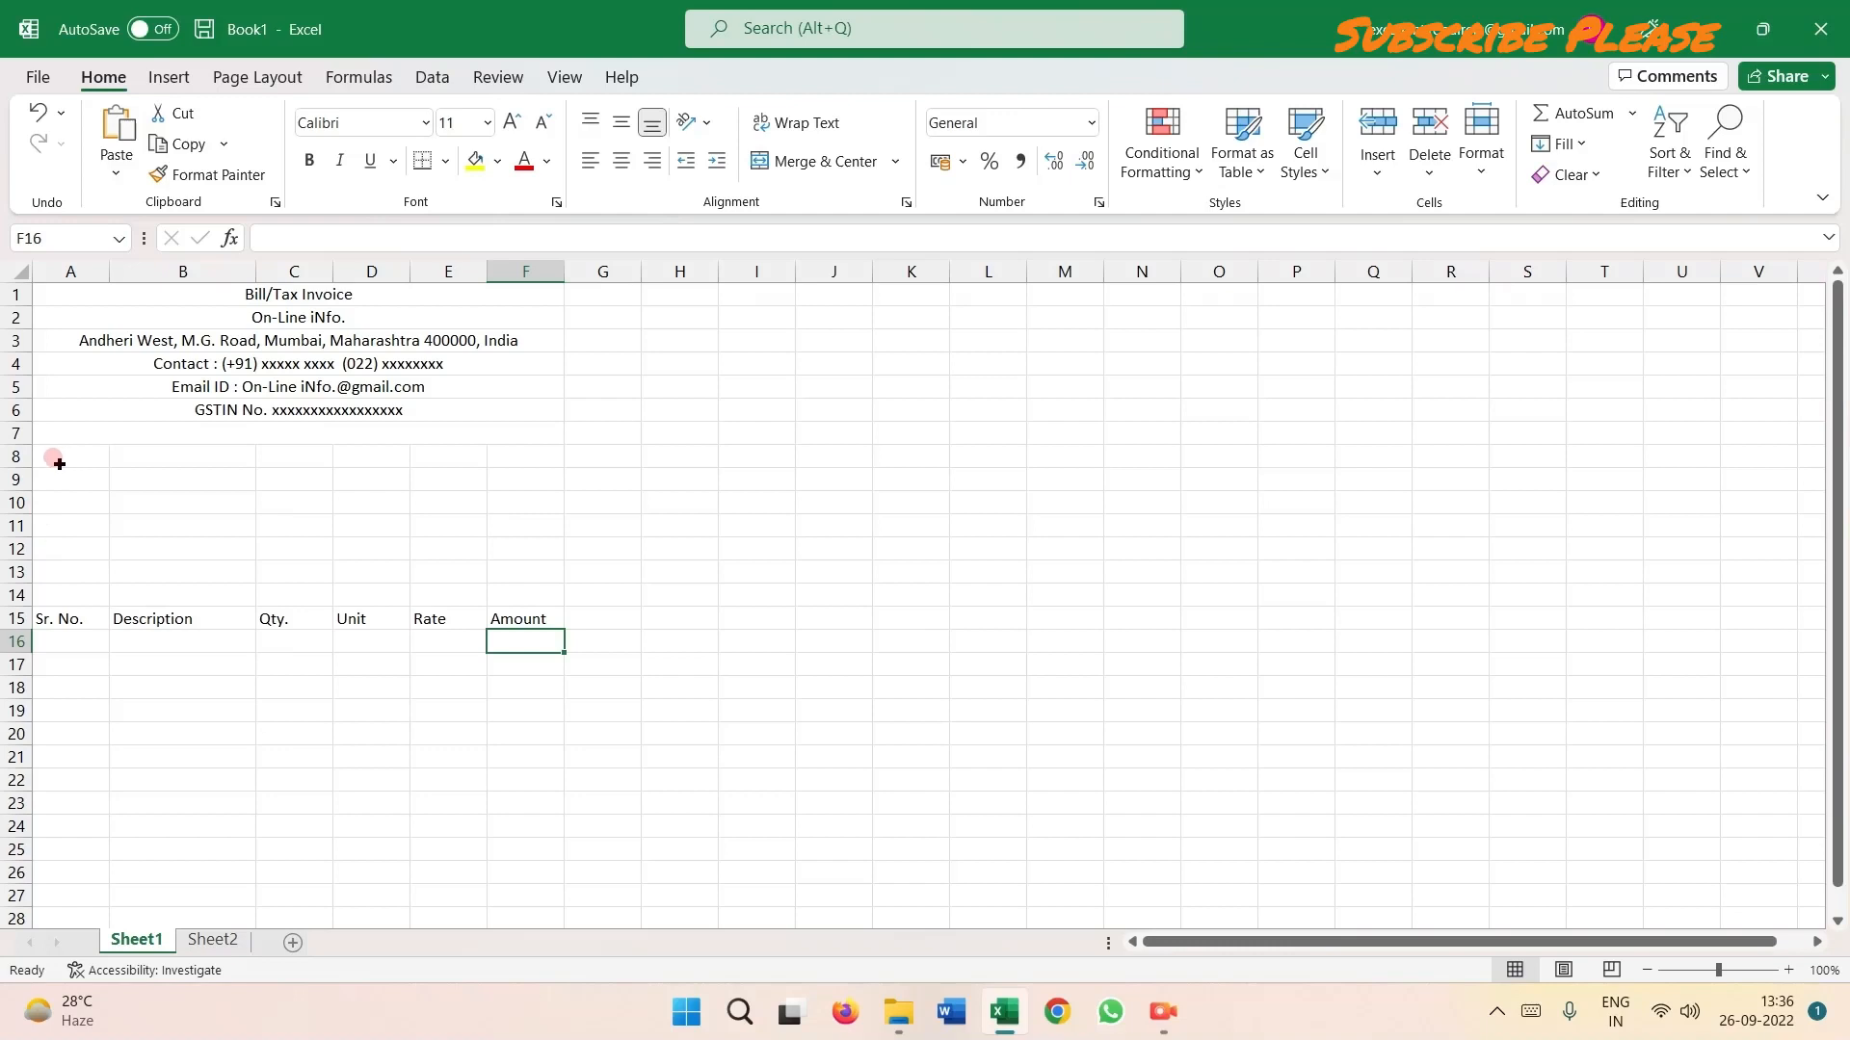
Merge the cells of A8:C13 across, row by row, to make room for the customer details.
left_click_drag(58, 458, 286, 459)
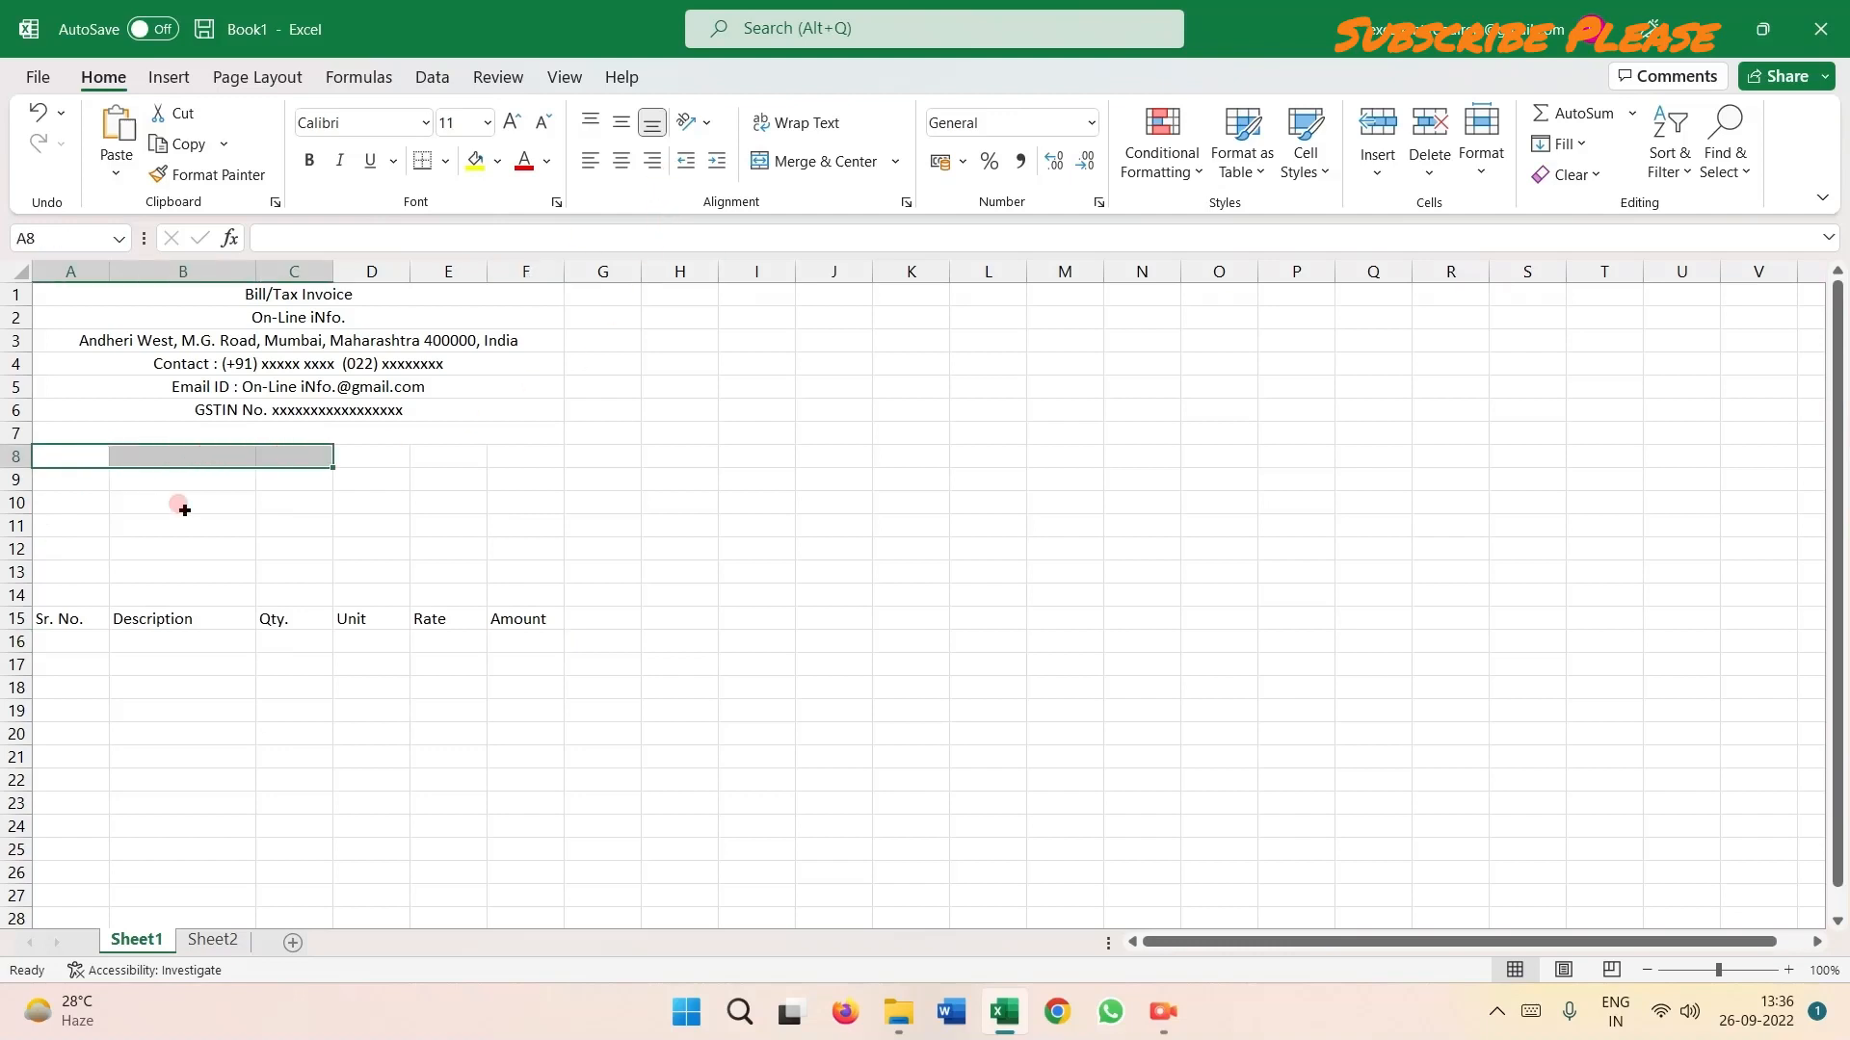
left_click_drag(62, 462, 286, 576)
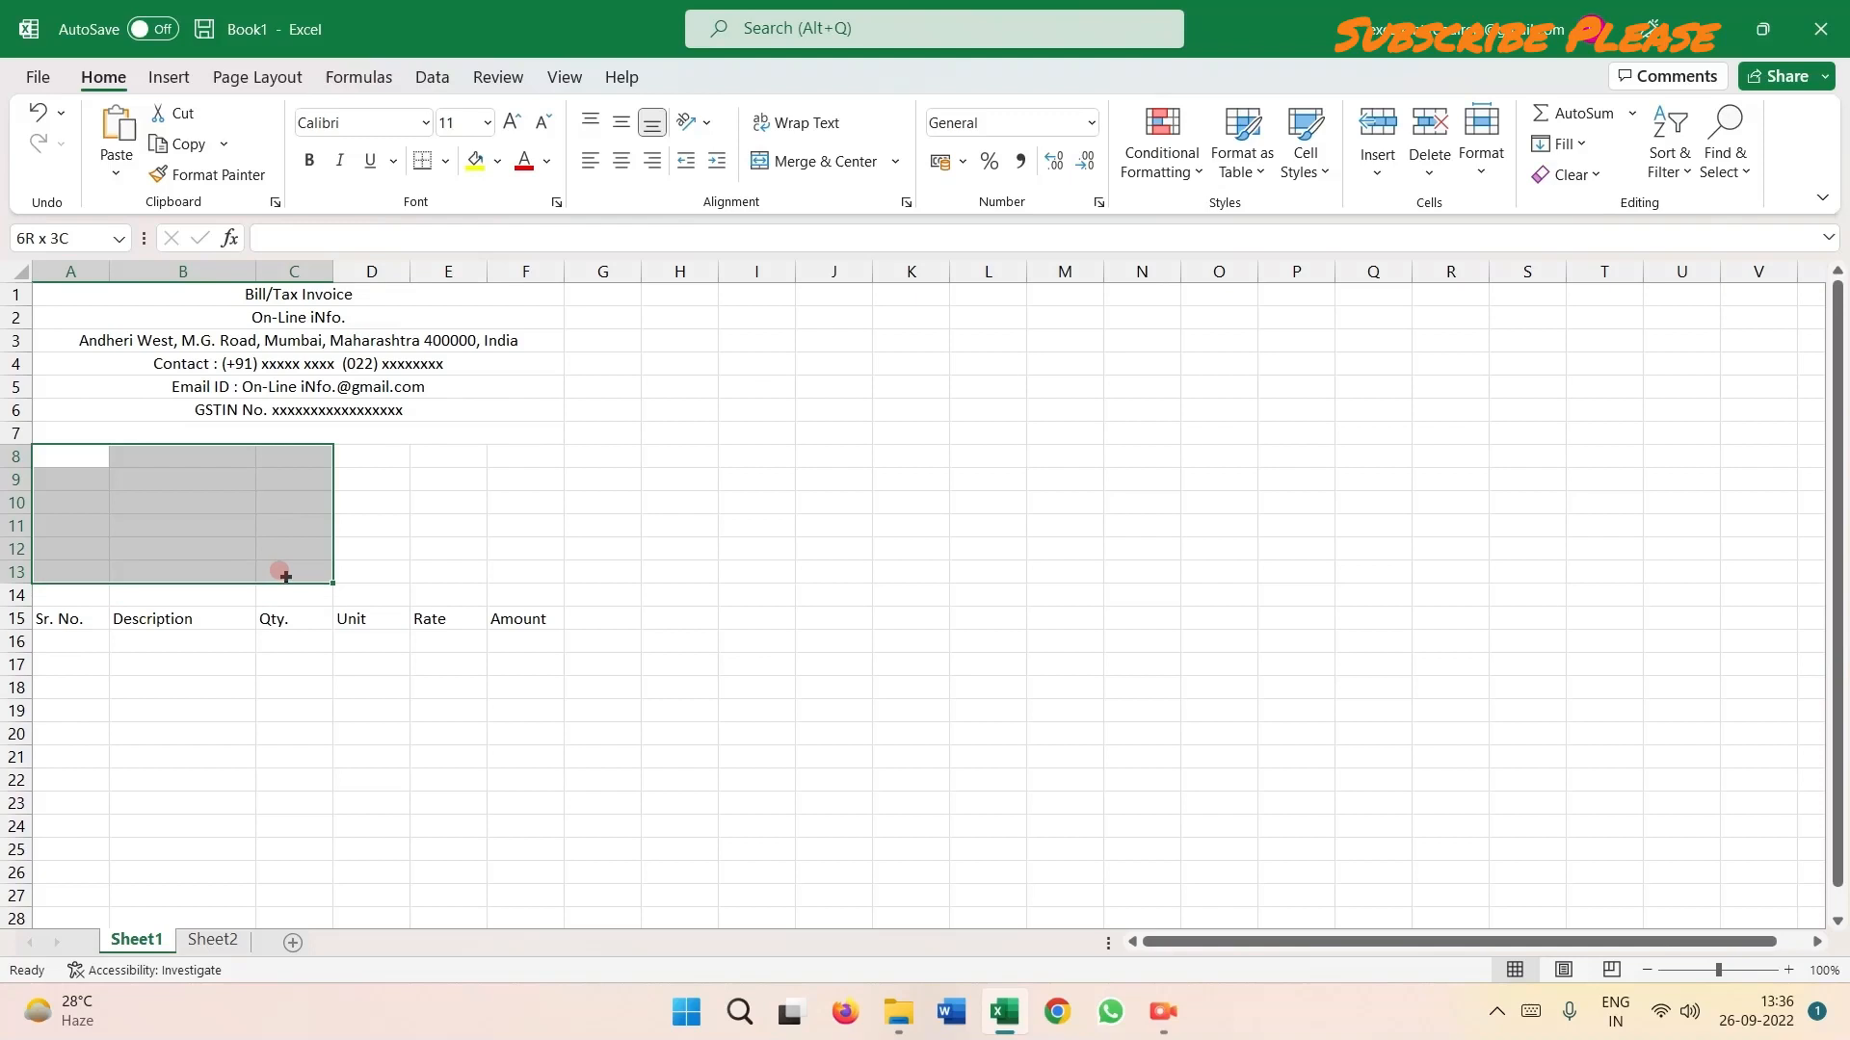
left_click_drag(285, 576, 285, 576)
left_click(895, 161)
left_click(845, 243)
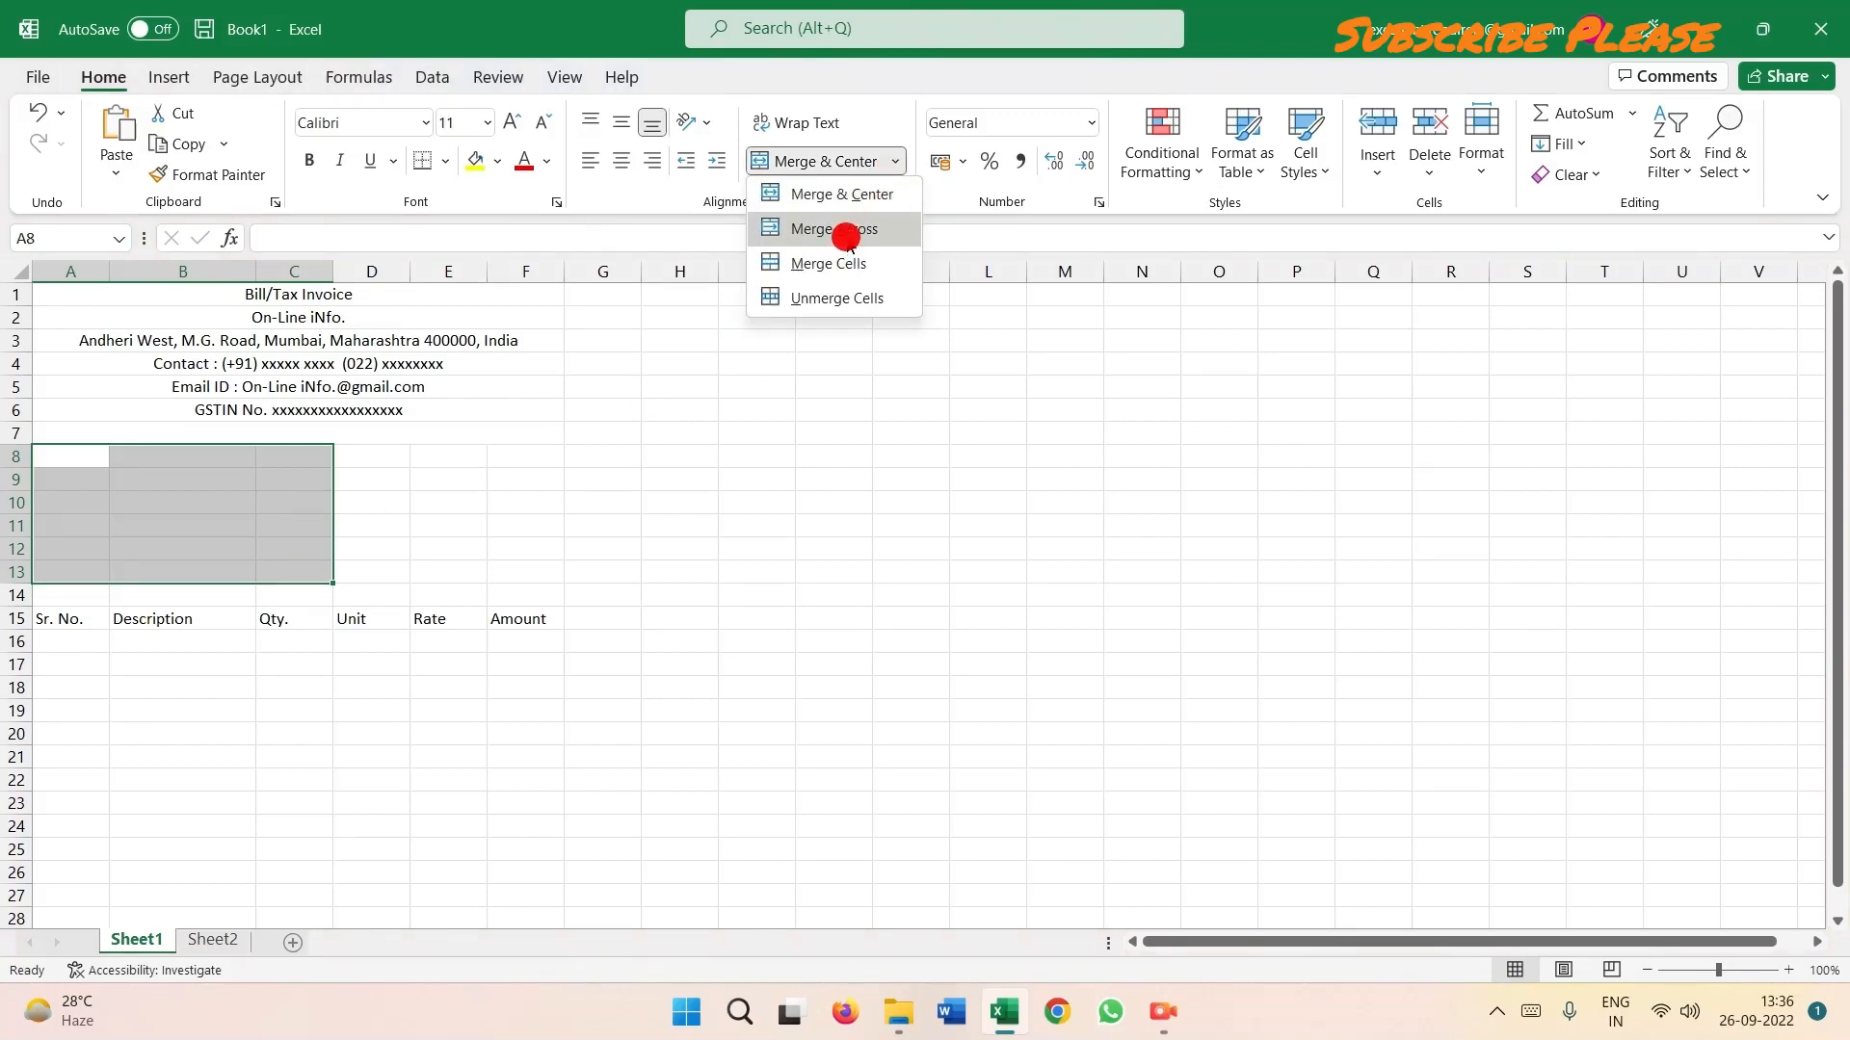
Enter the label "Bill to" in the merged cell A8.
left_click(198, 463)
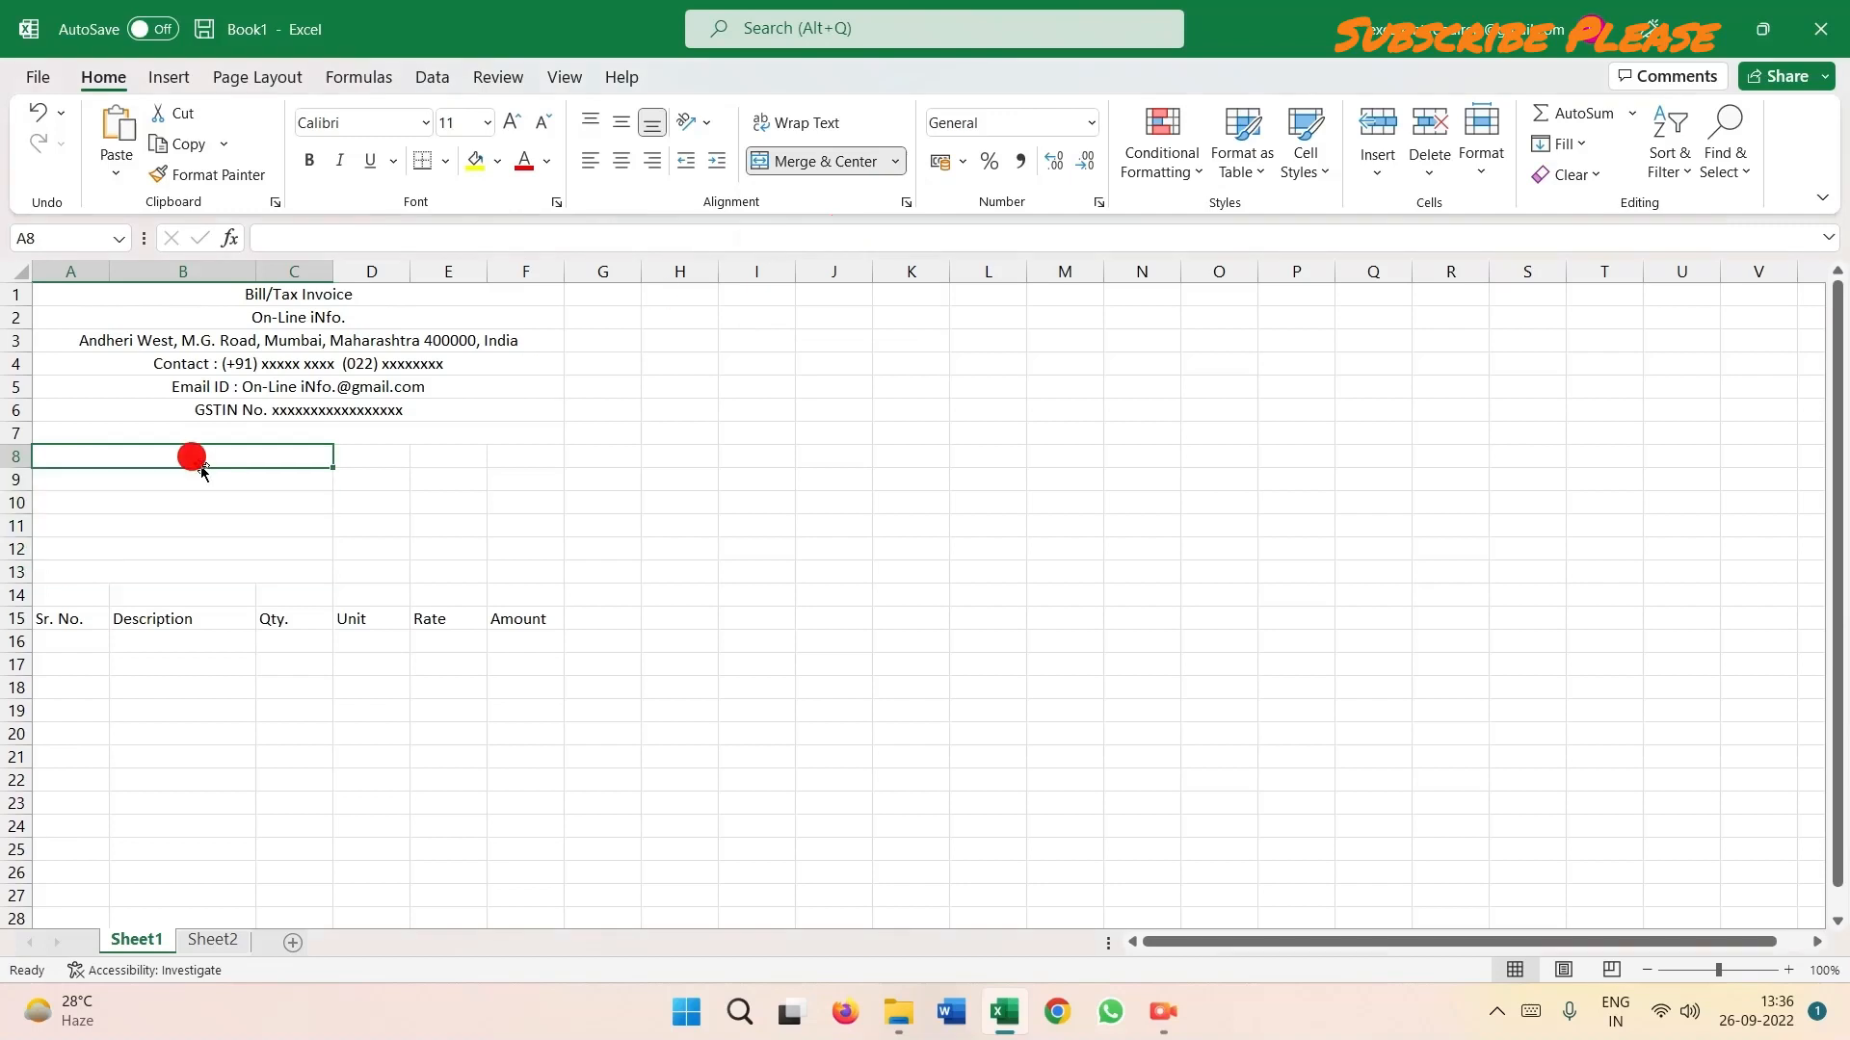
type("P")
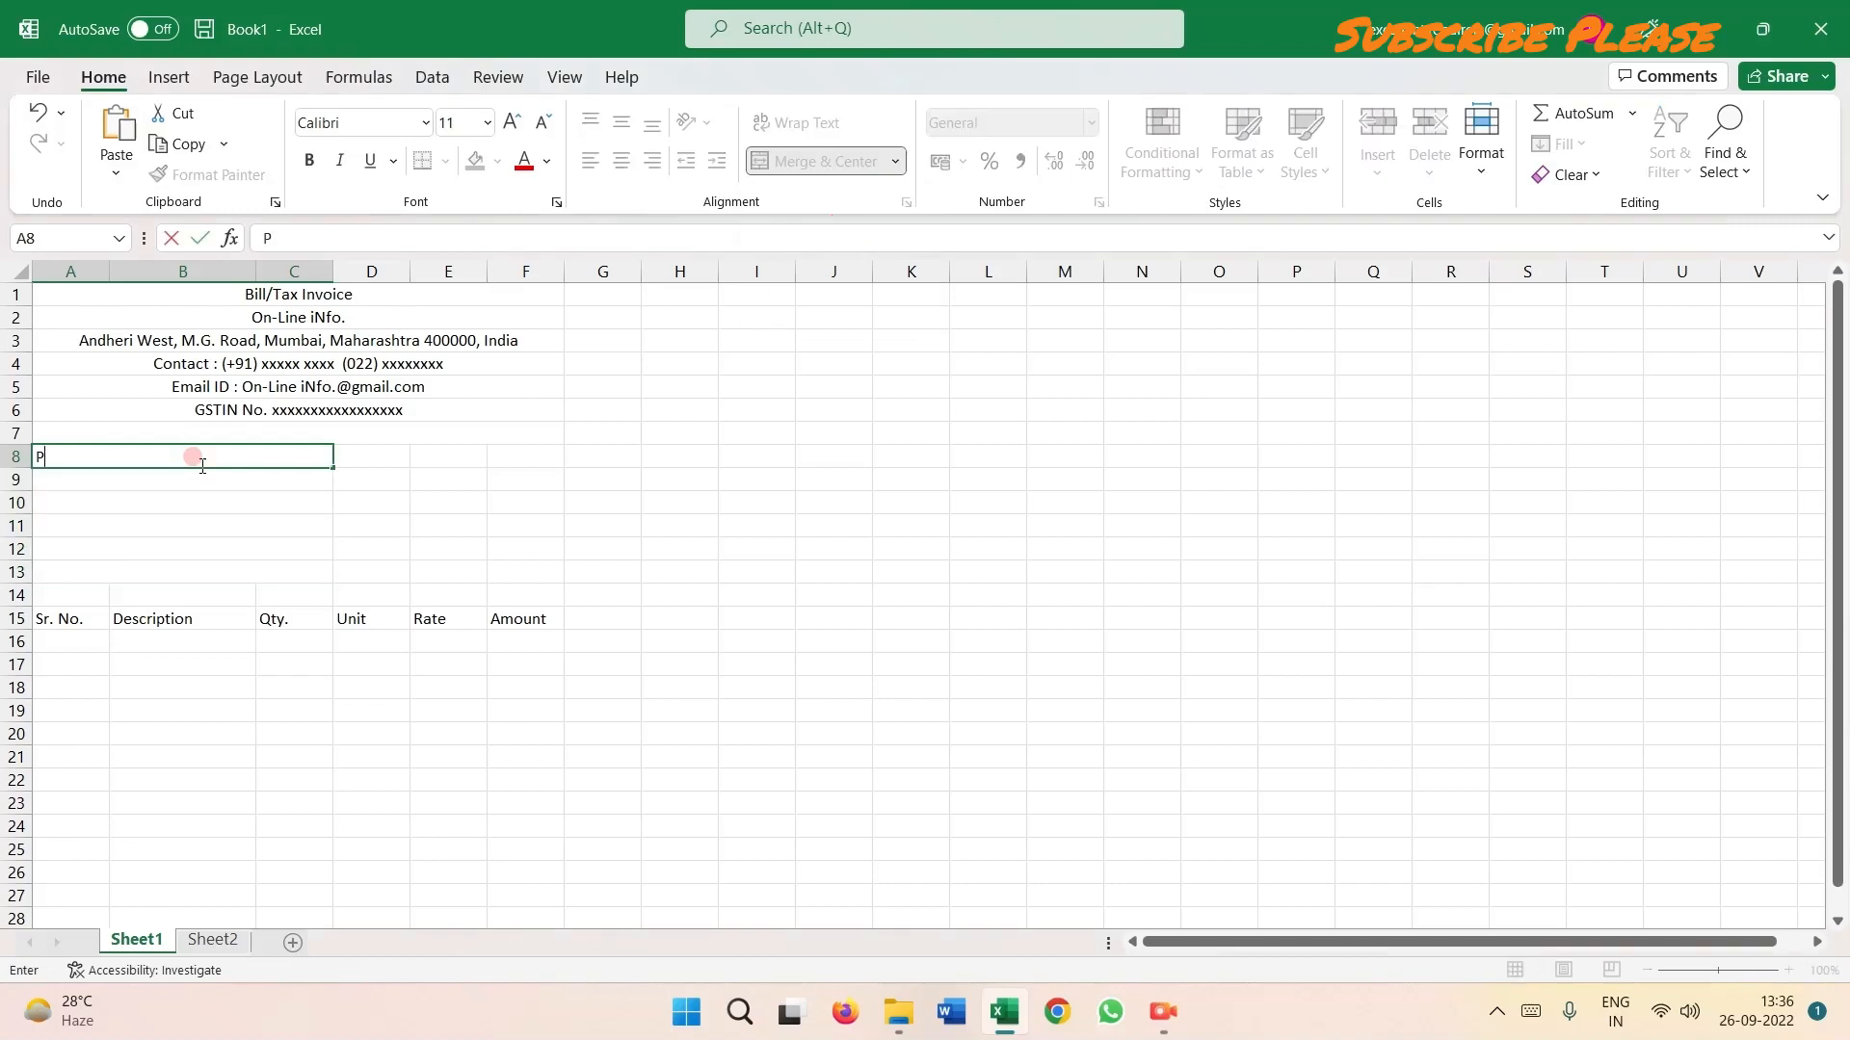
type("arty")
key("BackSpace")
key("BackSpace")
key("BackSpace")
key("BackSpace")
key("BackSpace")
type("Bill to")
key("Return")
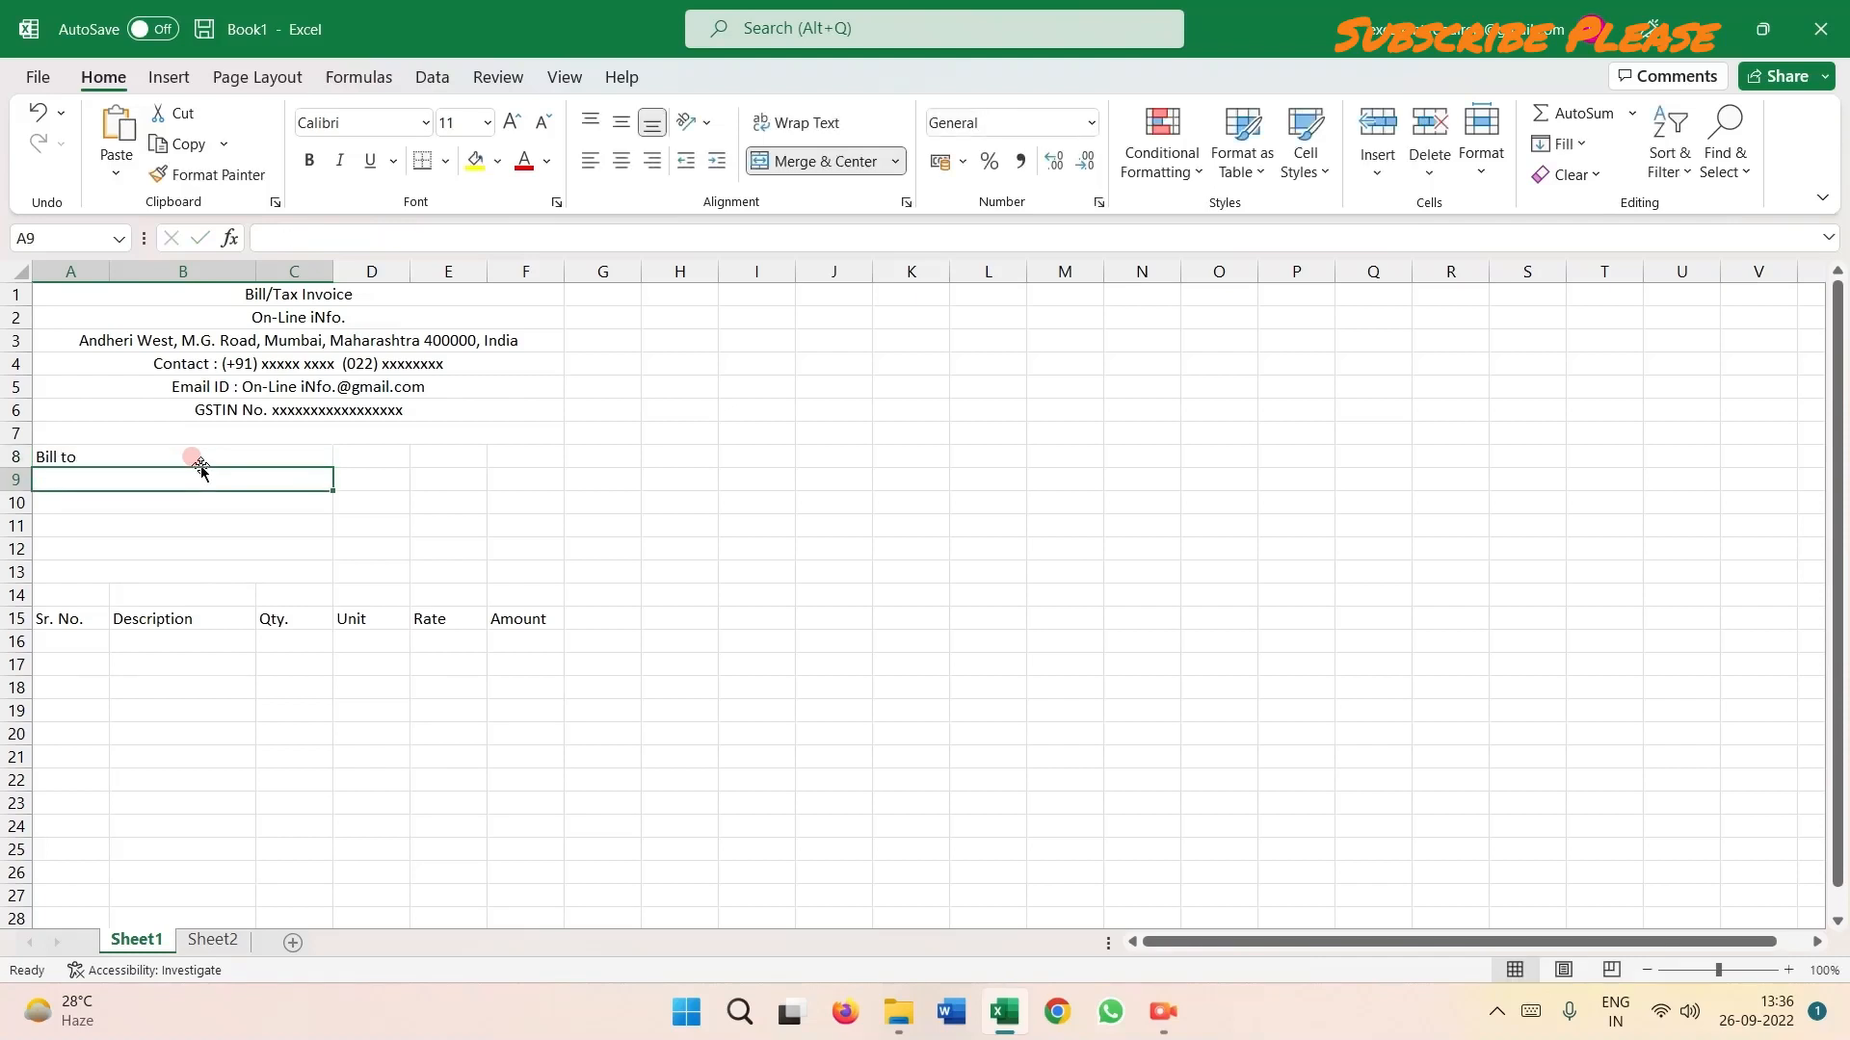
Enter "Name :" in row 9 and "Add :" in row 11 of the bill-to block, leaving row 10 blank.
type("Name :")
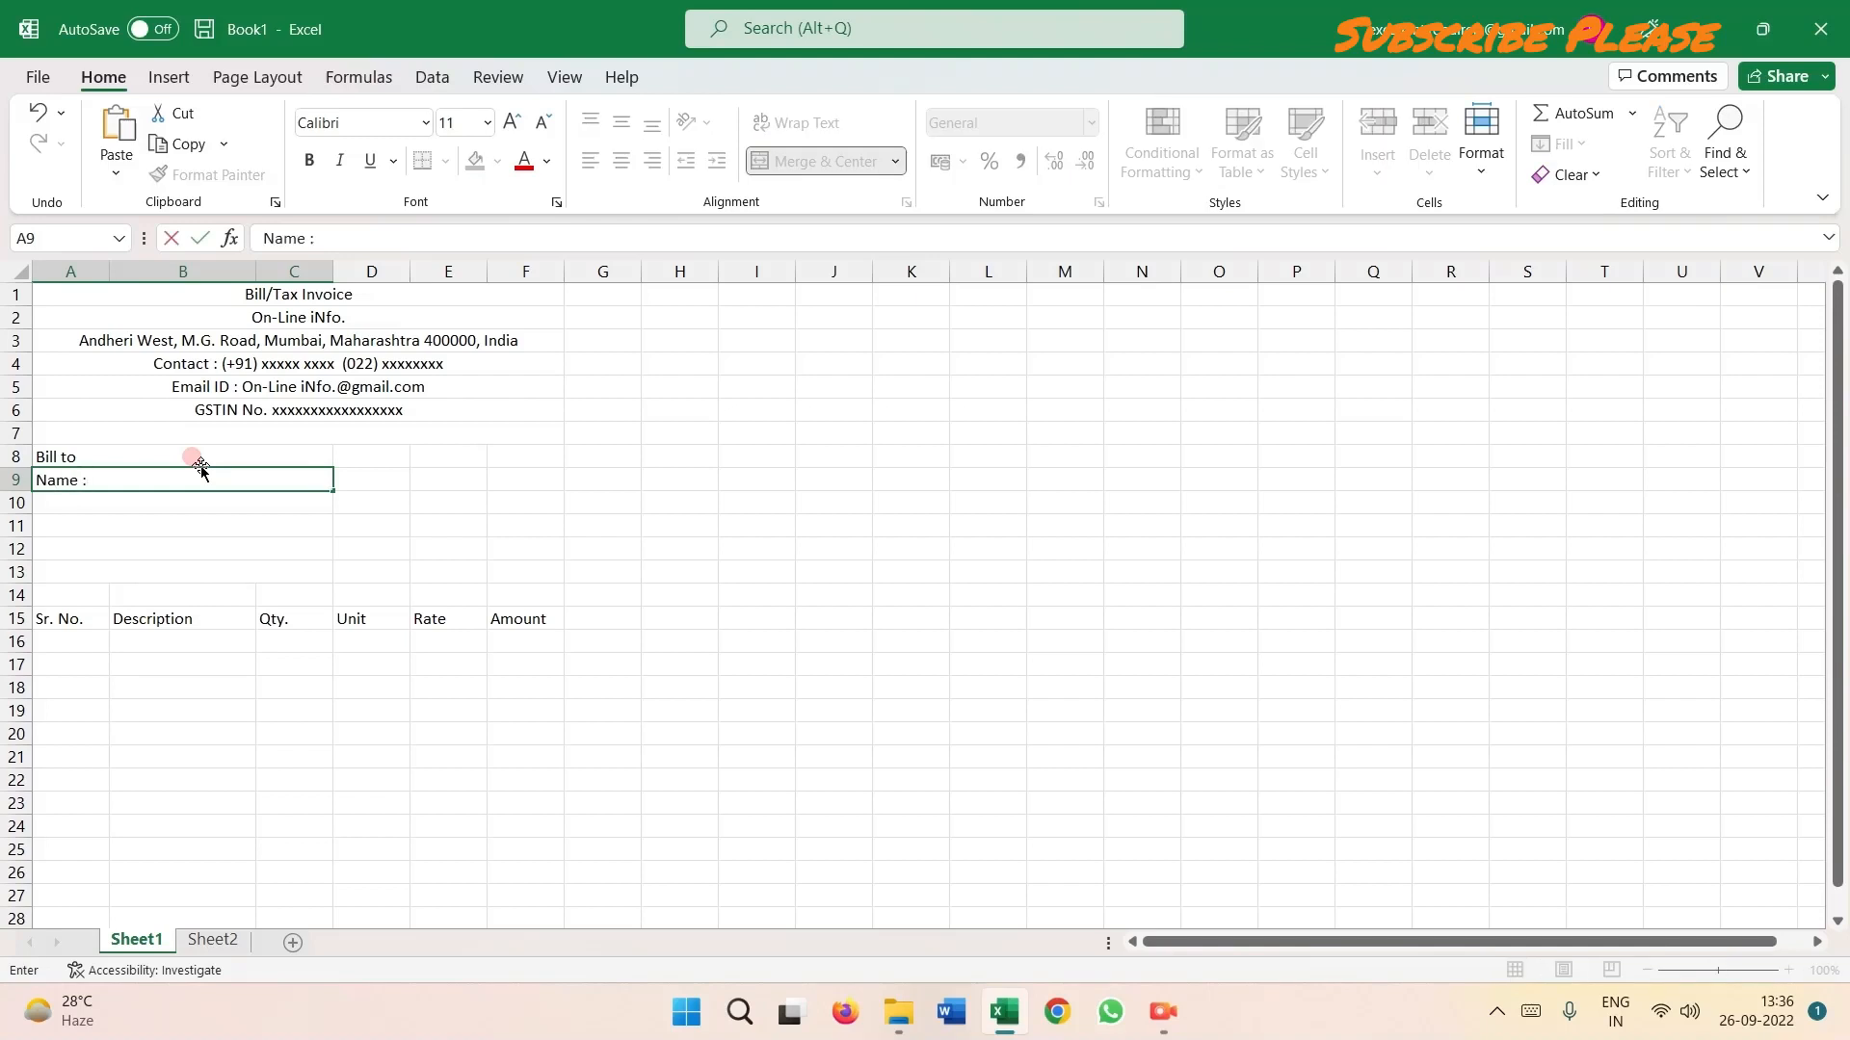
key("Return")
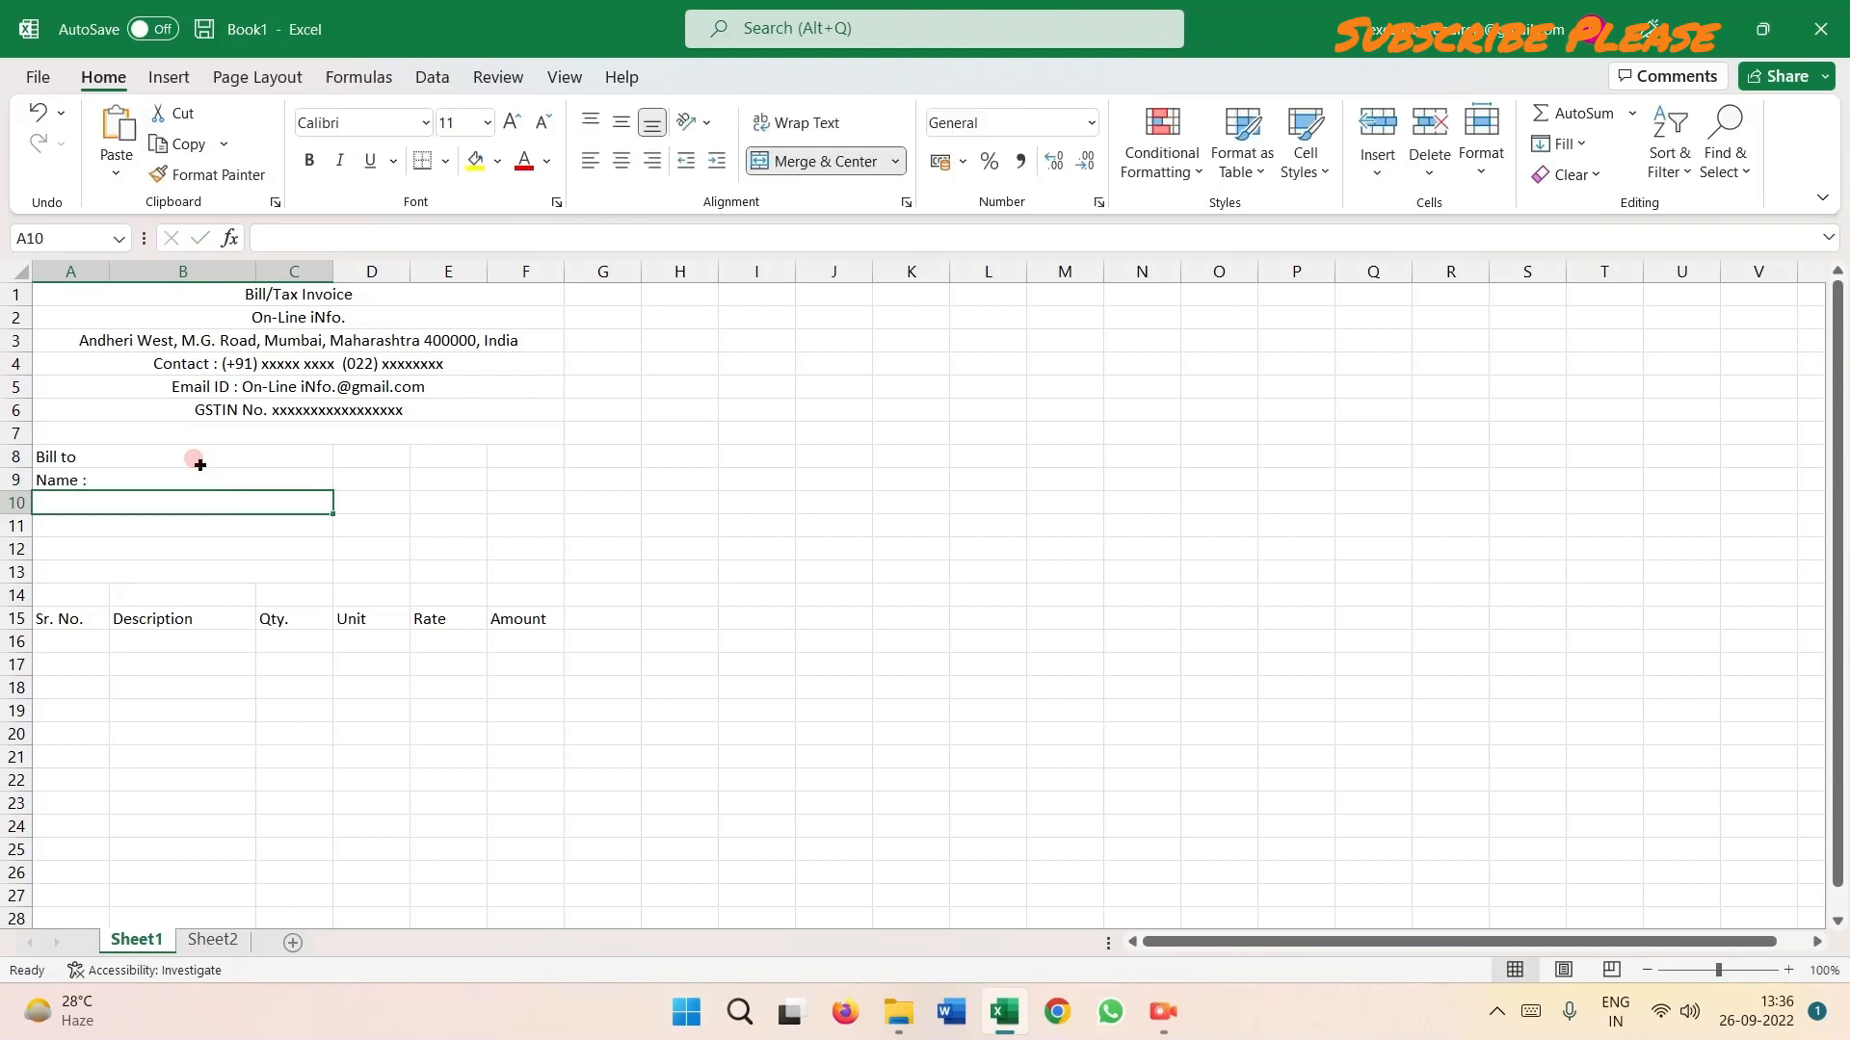
key("Return")
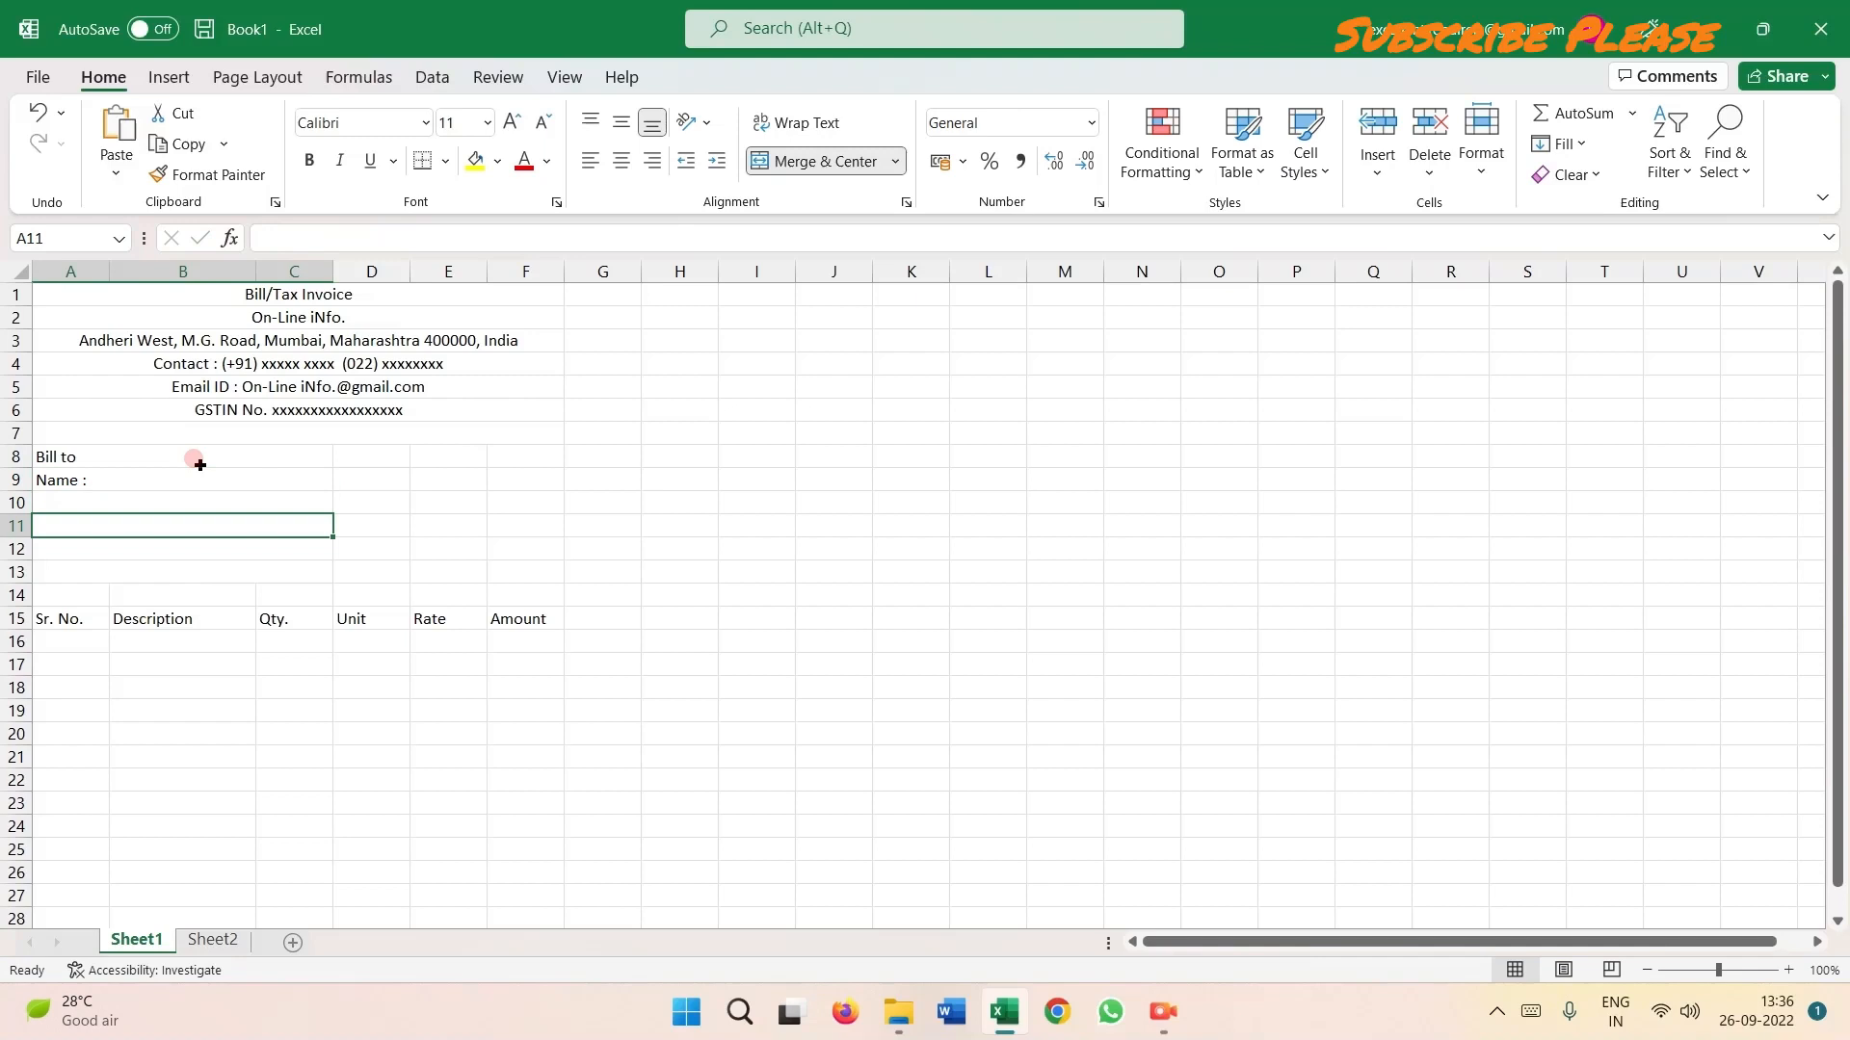
type("Add :")
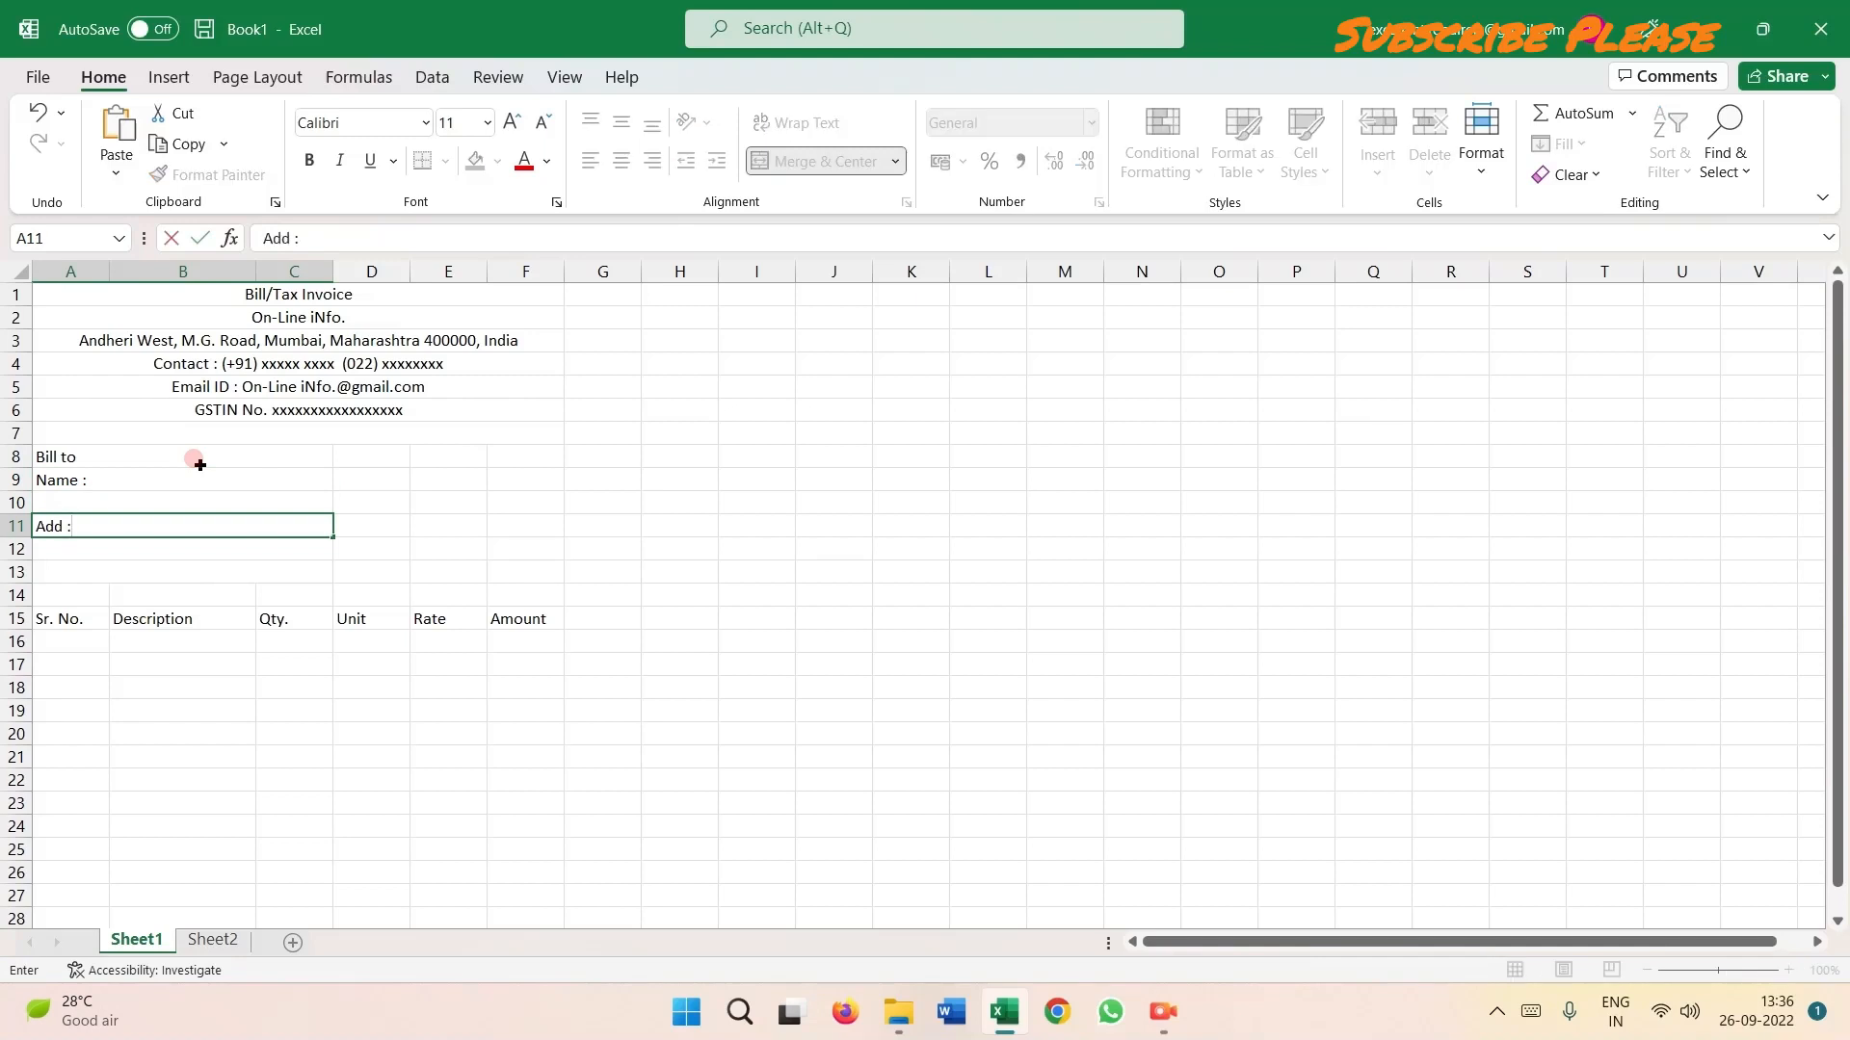
key("Return")
Enter the labels "Contact No" in row 12 and "GSTIN" in row 13 of the bill-to block.
type("Co")
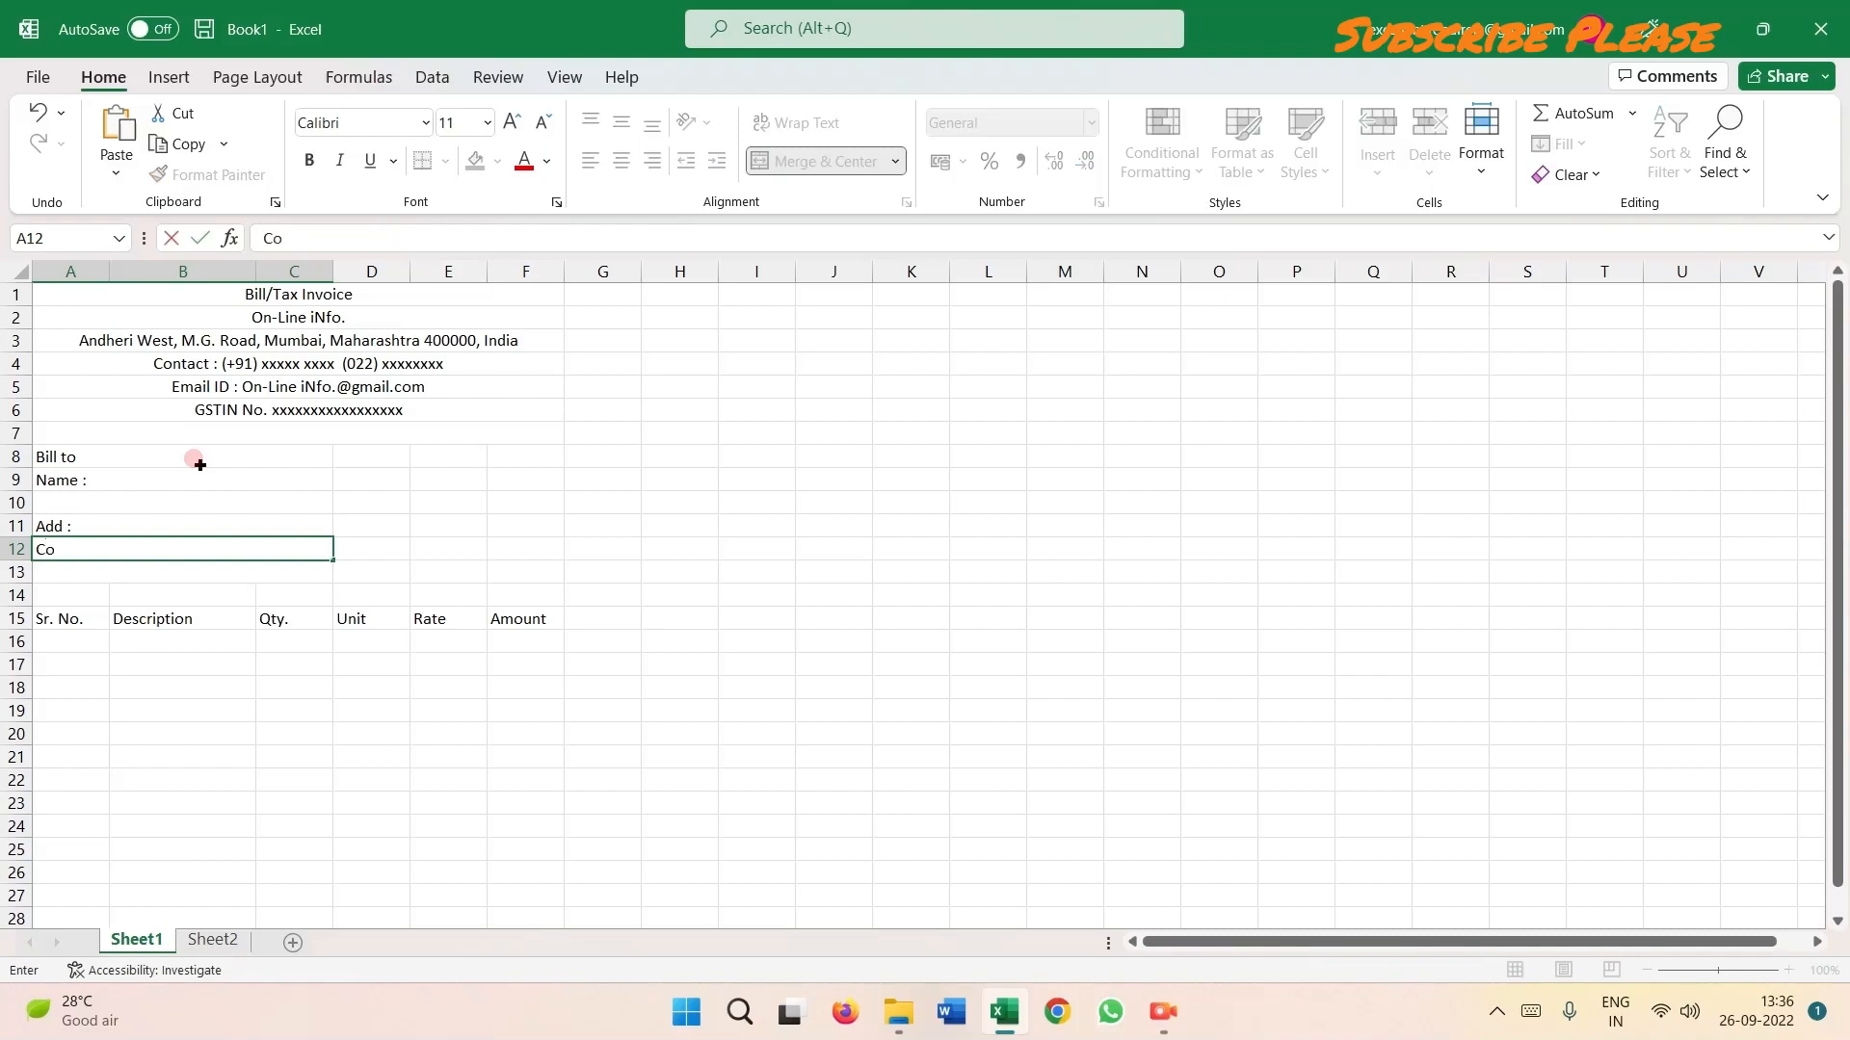
type("ntact No")
key("Return")
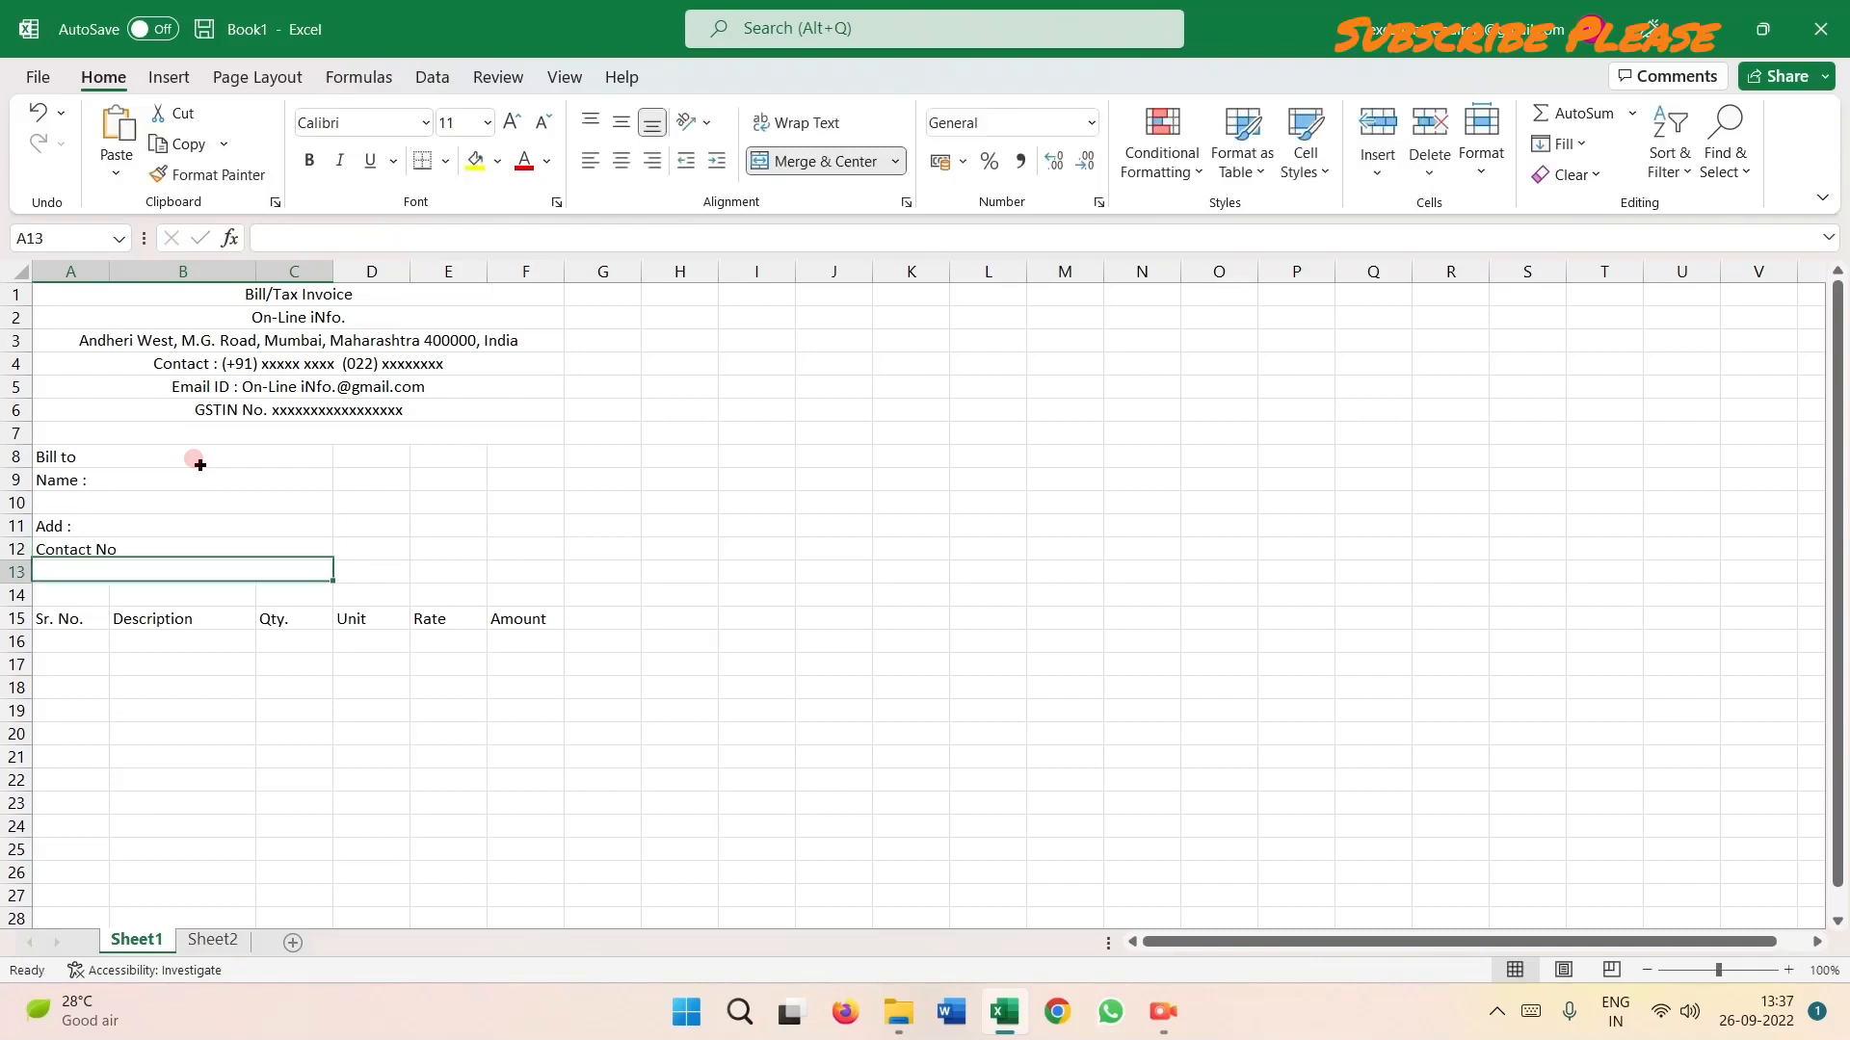
type("GST")
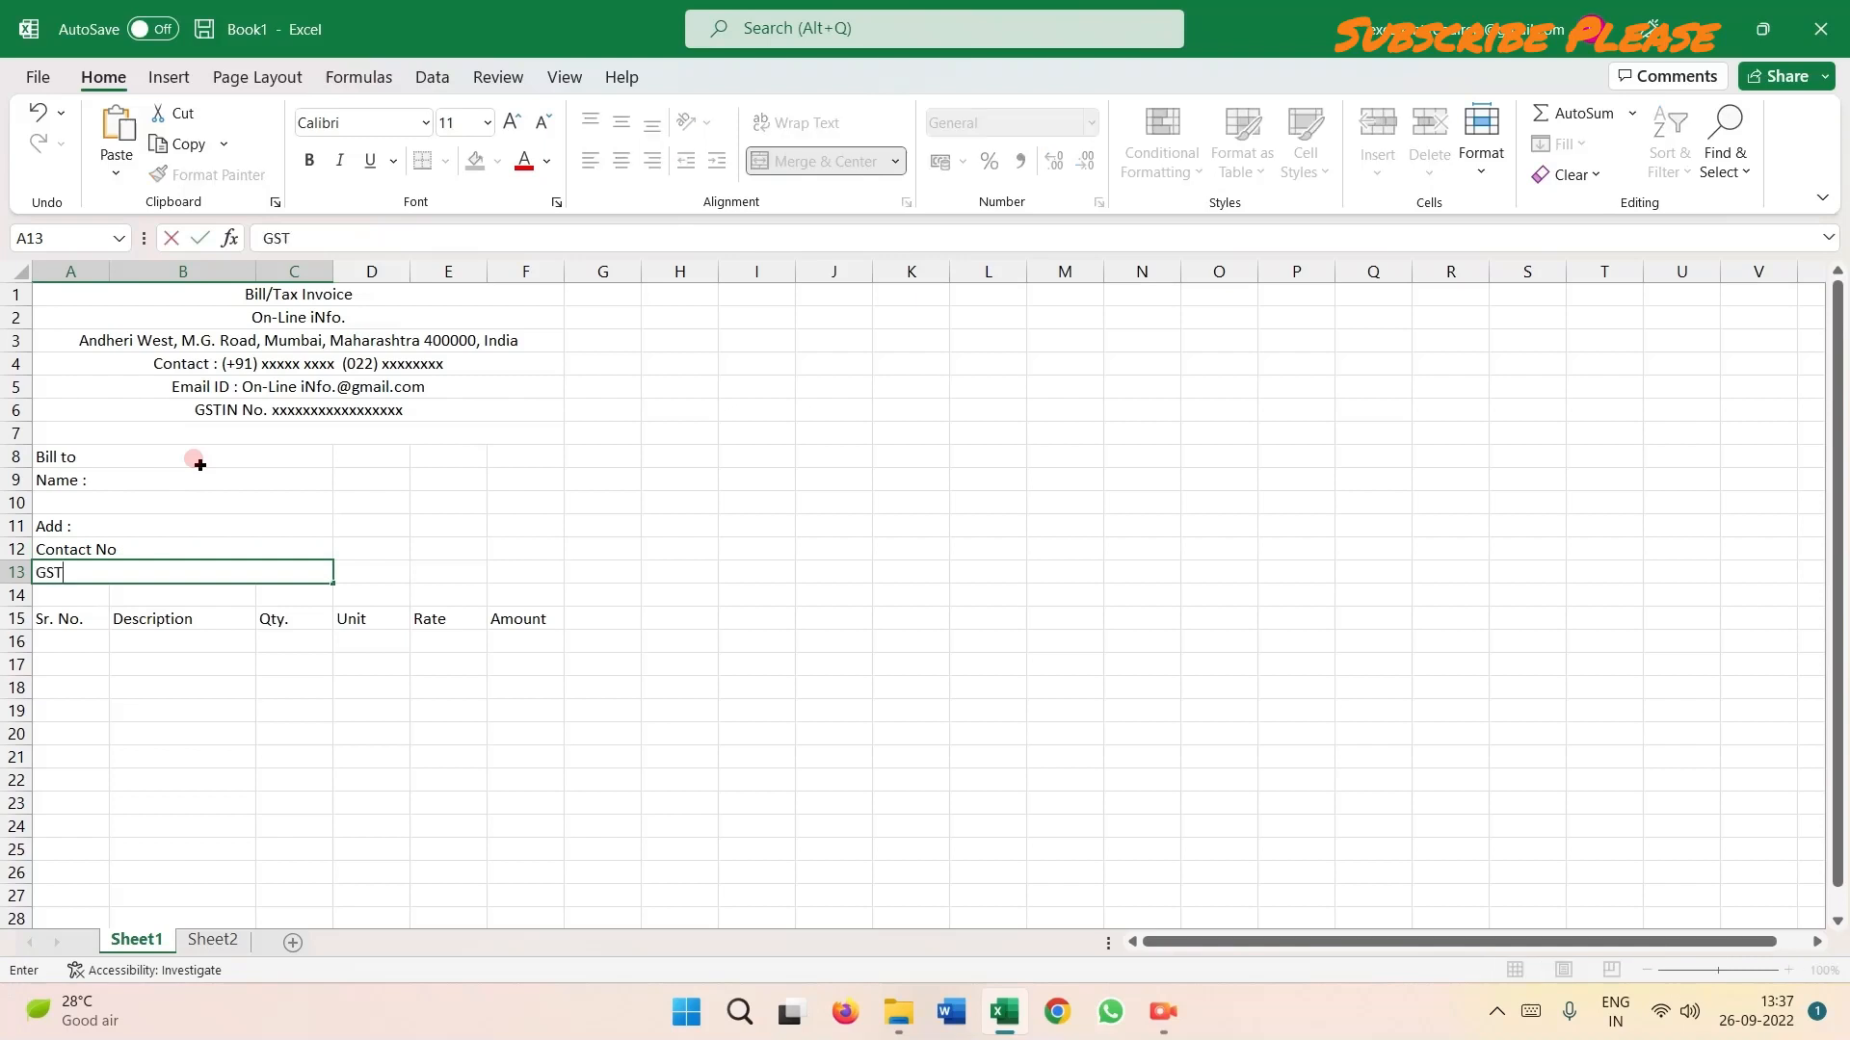
type("IN")
Append placeholder numbers made of x characters to the "Contact No" and "GSTIN" labels in rows 12 and 13.
key("Up")
key("F2")
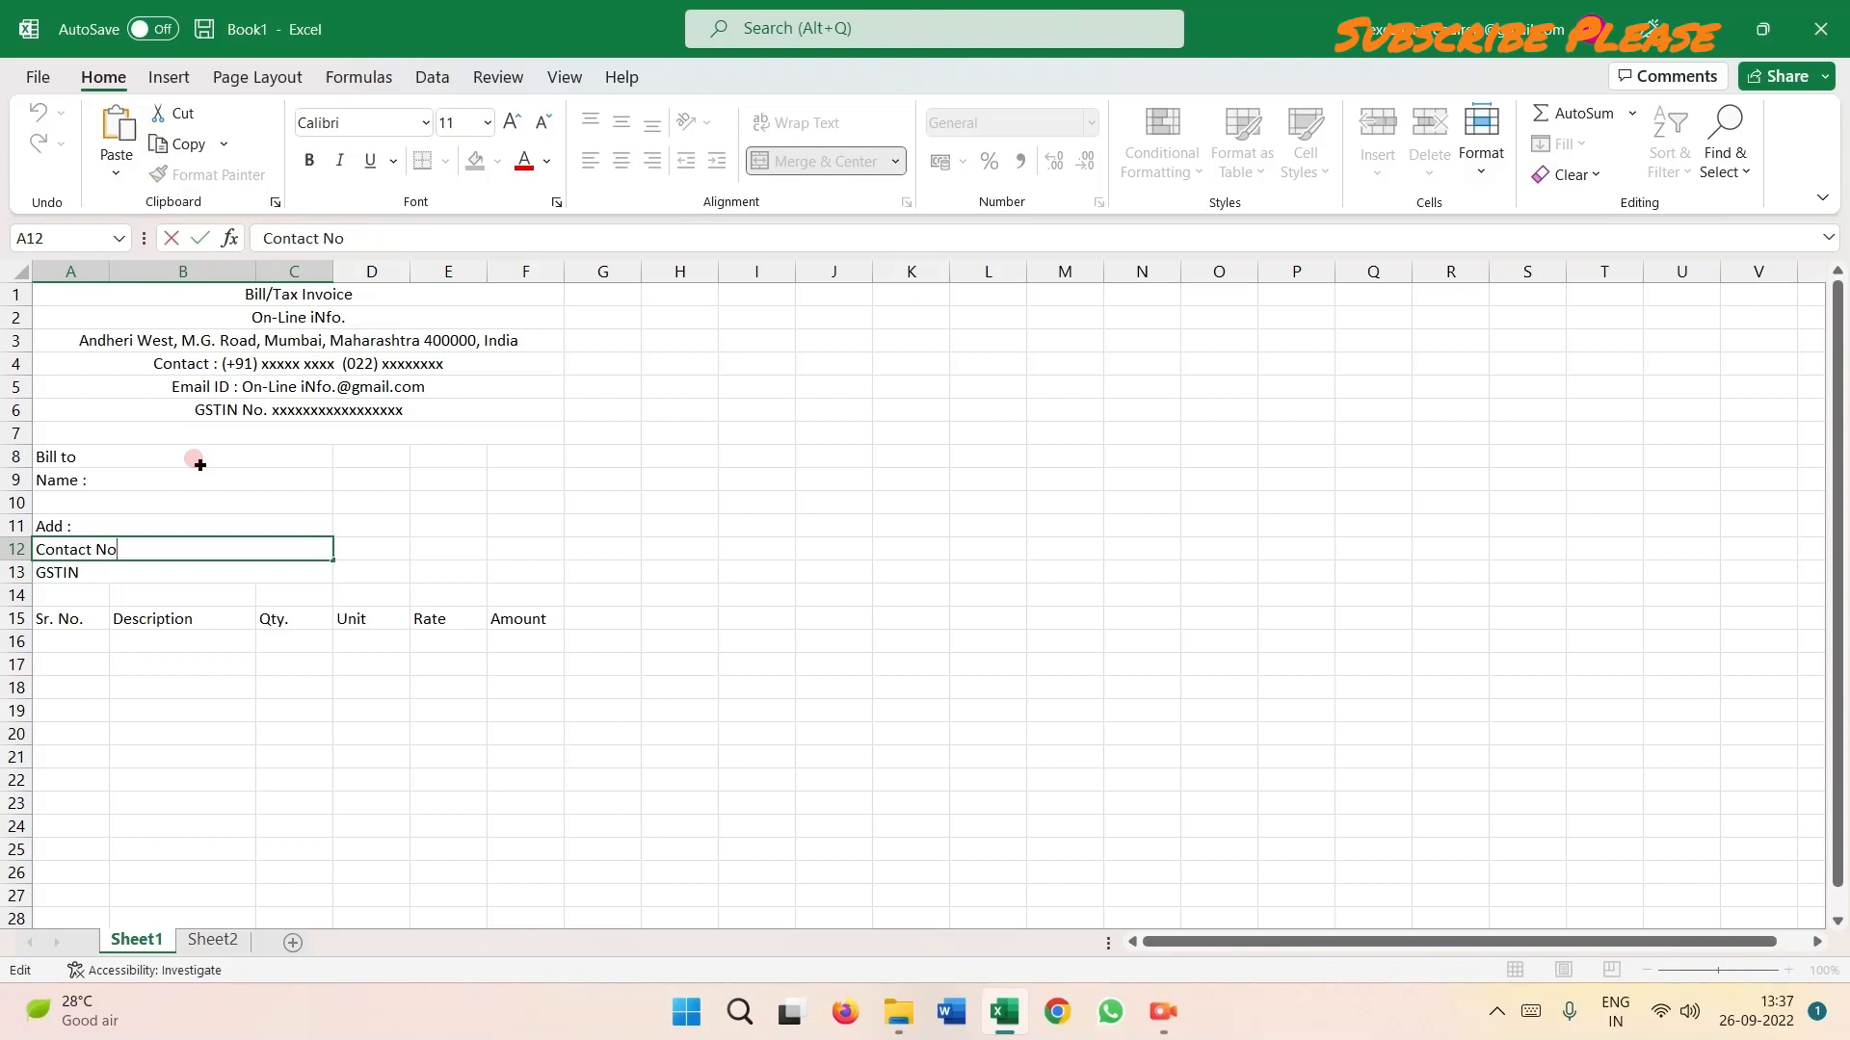
type("xxxxxxxxxxx")
key("Return")
key("F2")
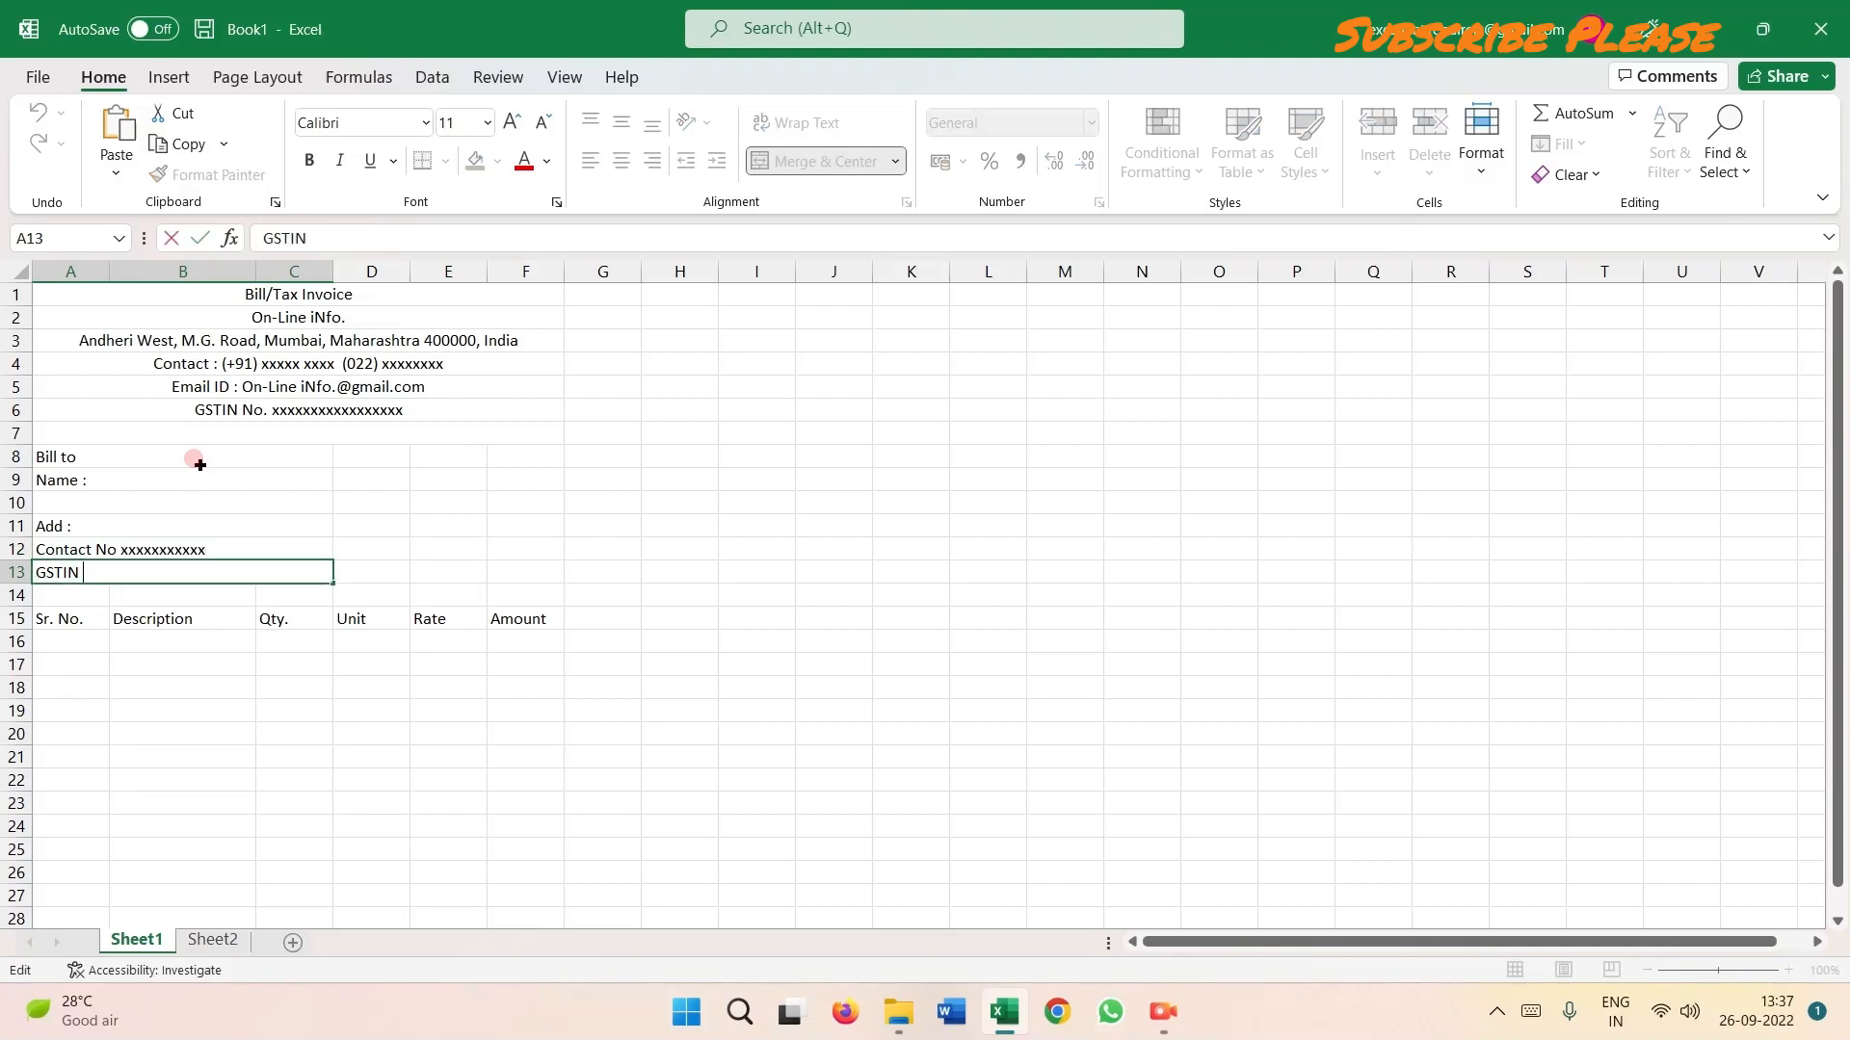
type("xxxxxxxxxxxx")
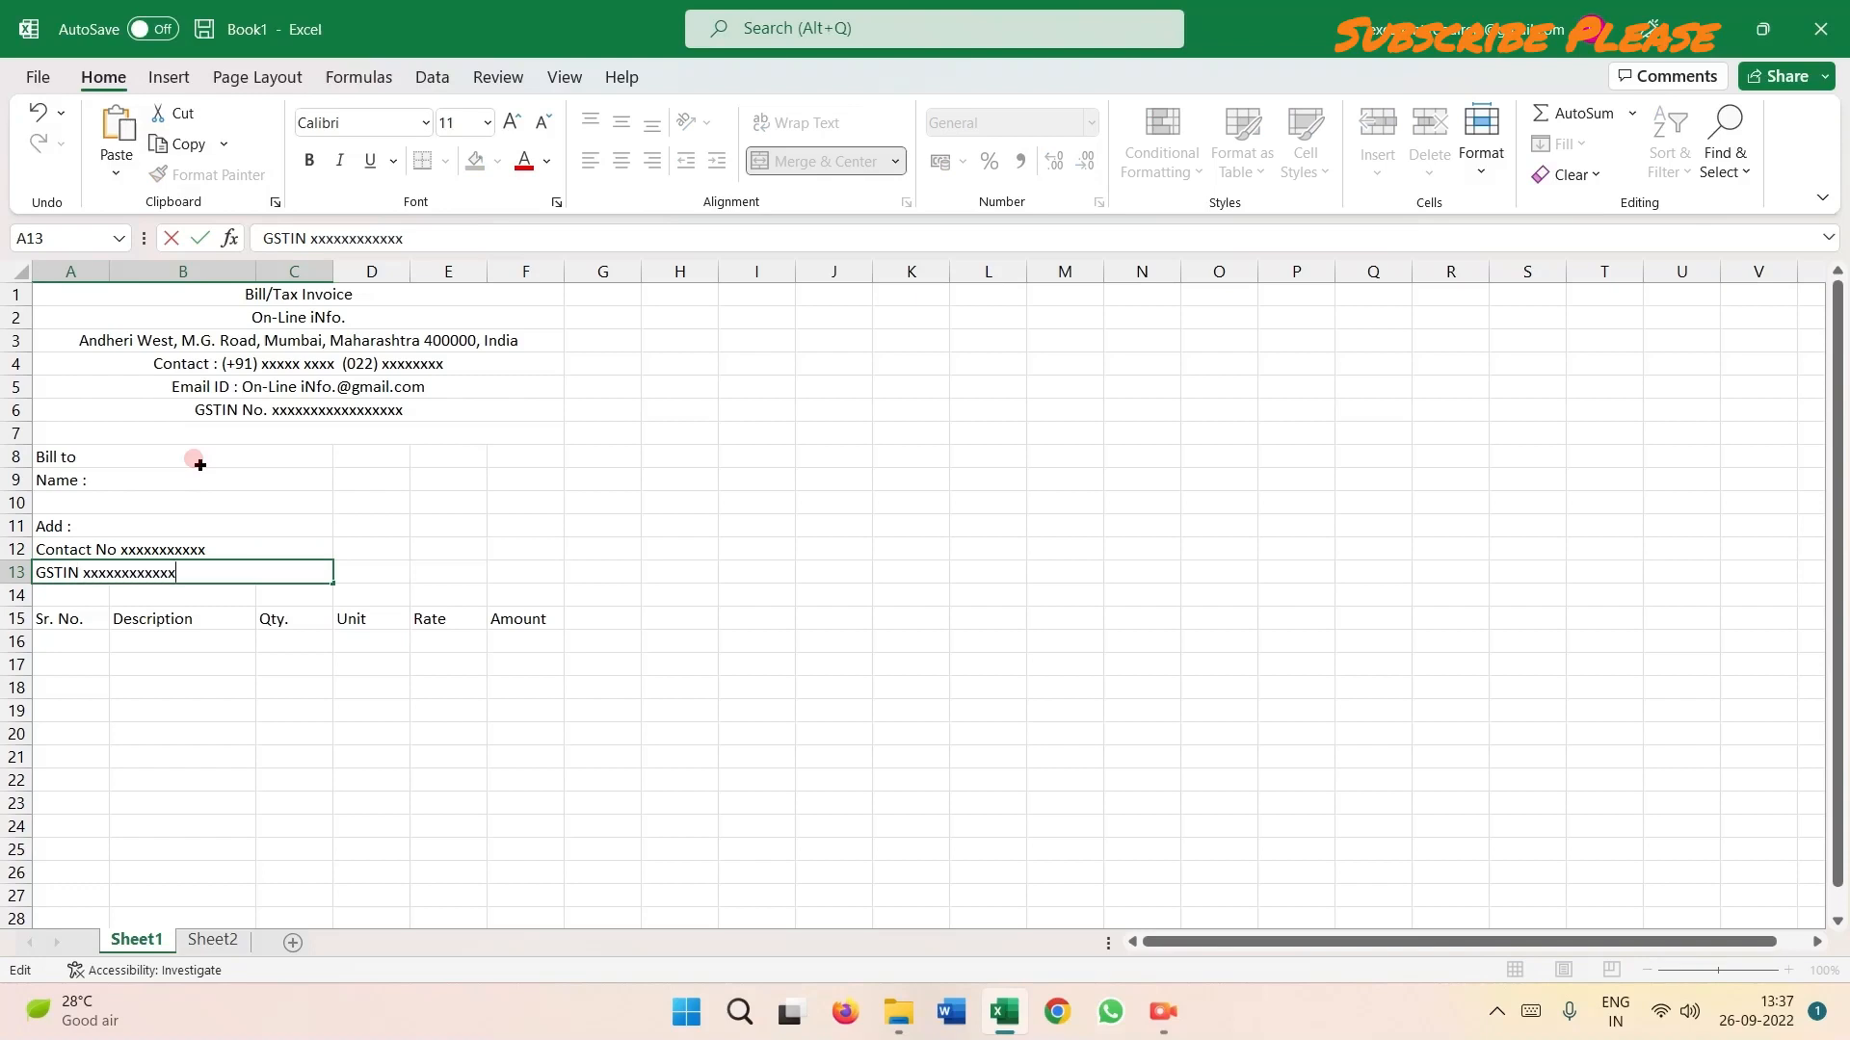
key("Return")
Merge and center the range D8:F13 beside the bill-to block into one cell.
key("Up")
key("Up")
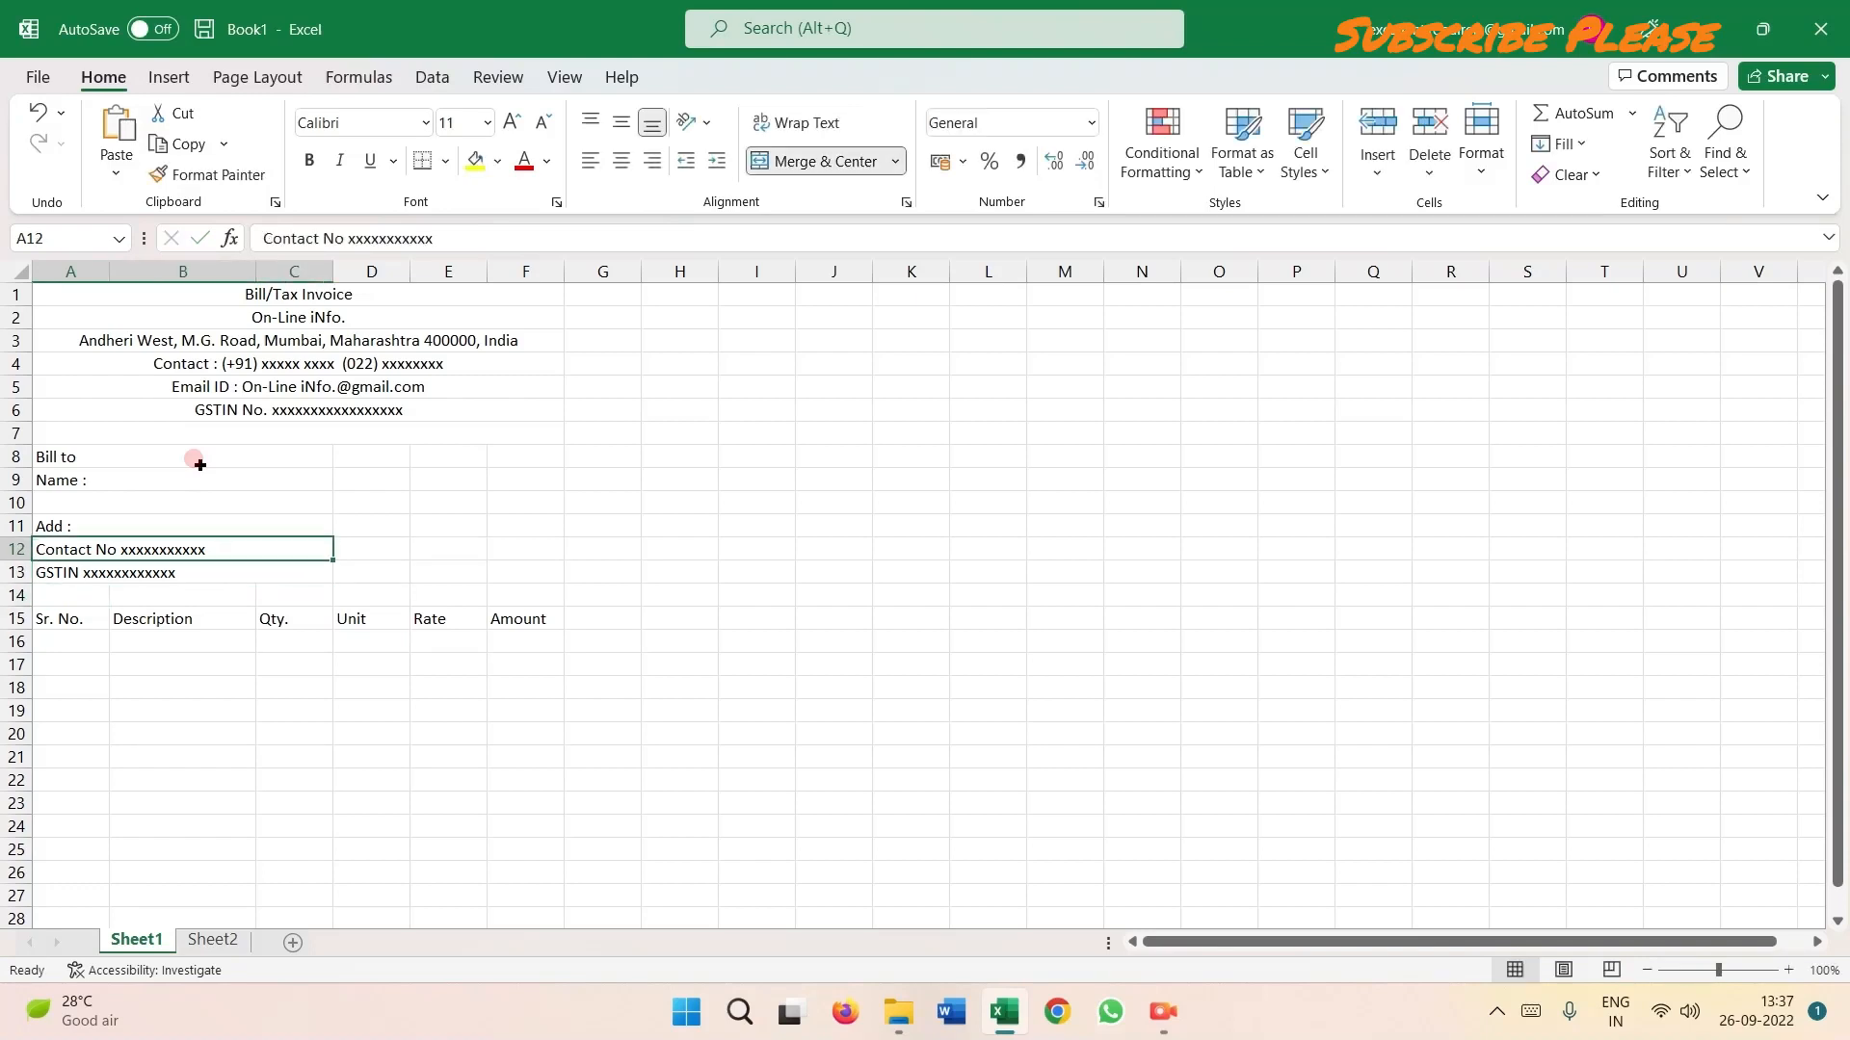
key("Up")
key("Up")
key("Right")
key("Up")
key("Up")
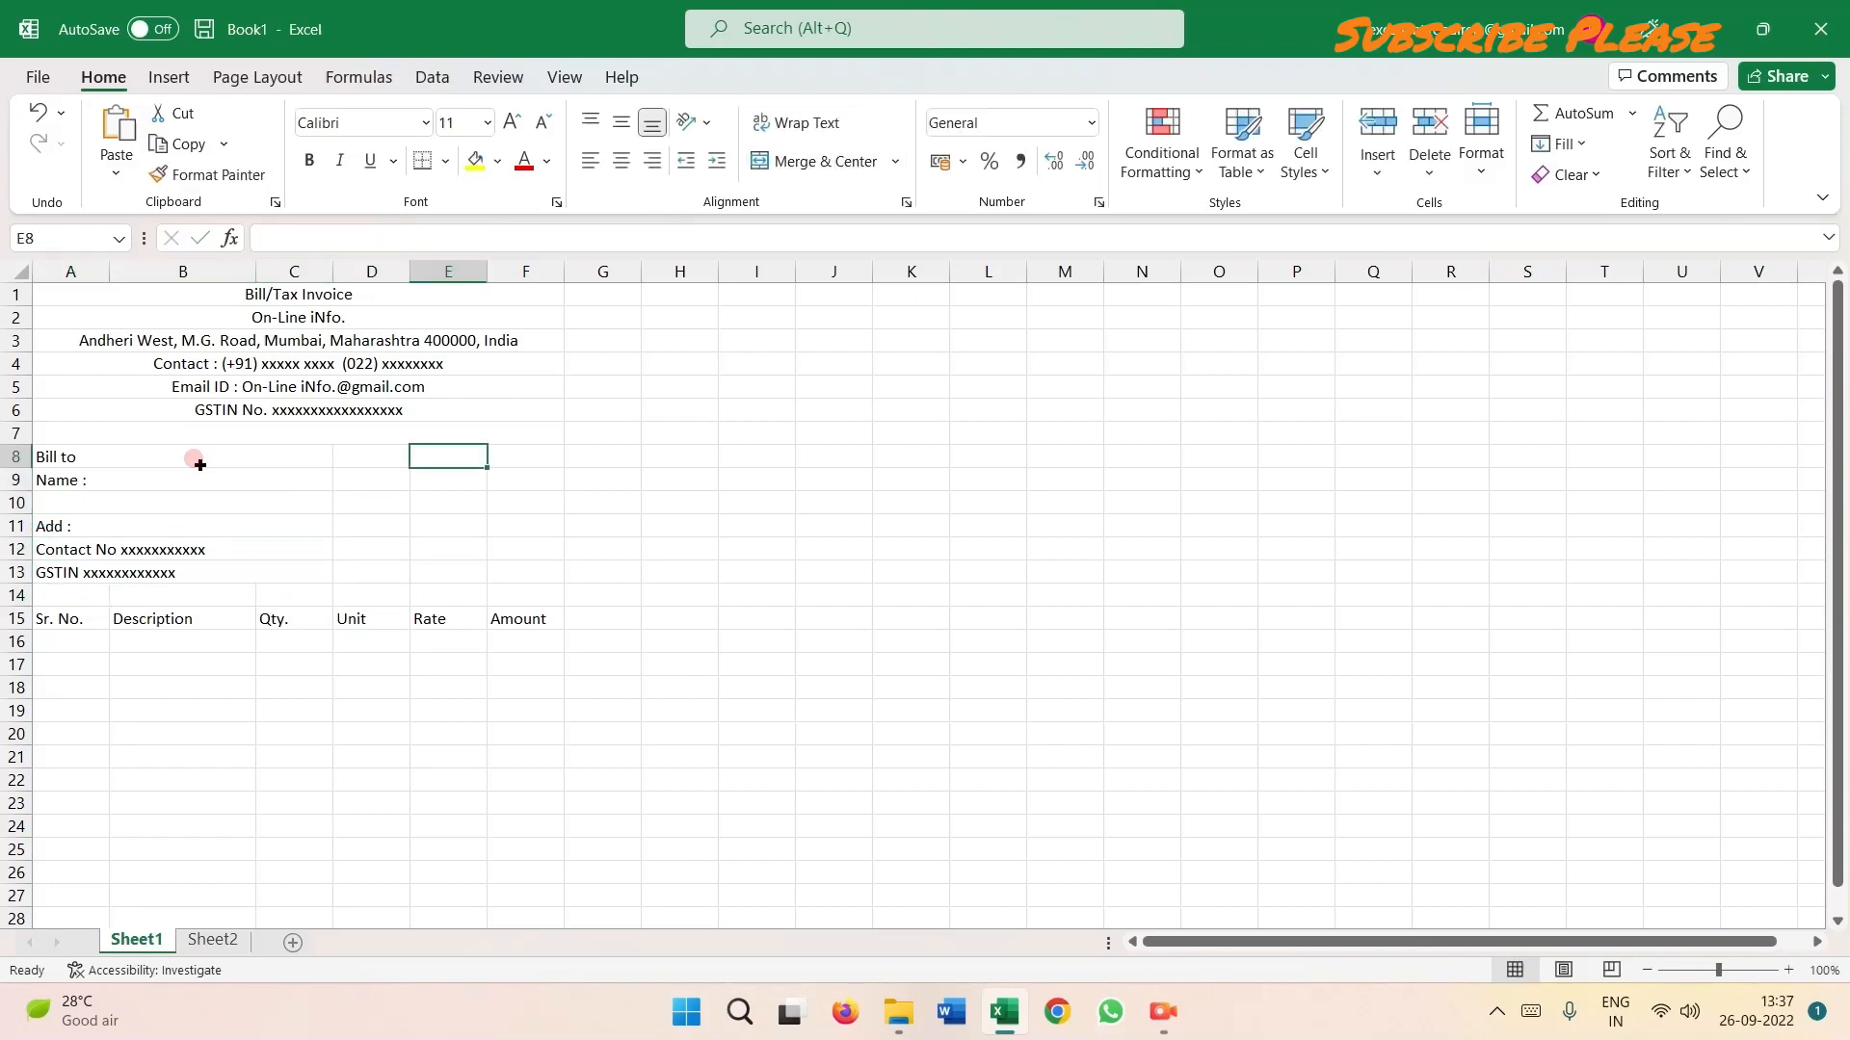
key("Right")
key("Left")
key("shift+Right")
key("shift+Right")
key("shift+Down")
key("shift+Down")
key("shift+Down")
key("shift+Down")
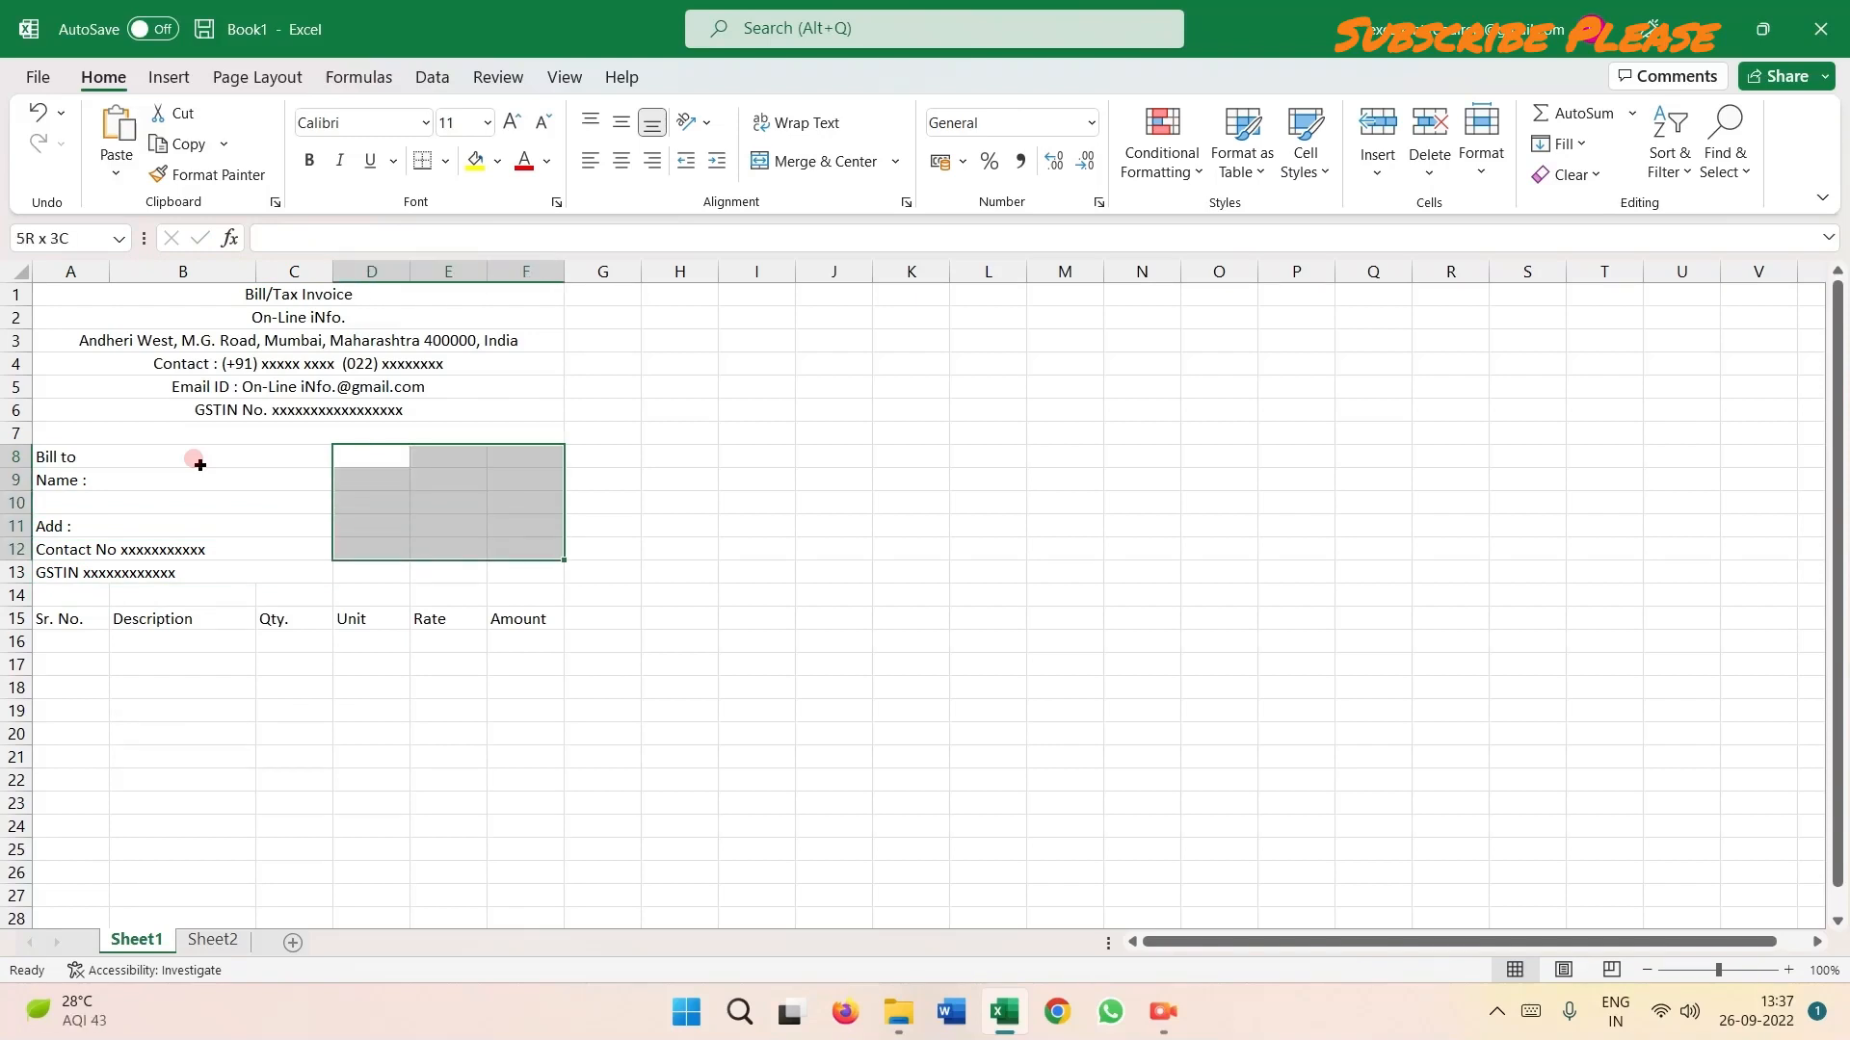
key("shift+Down")
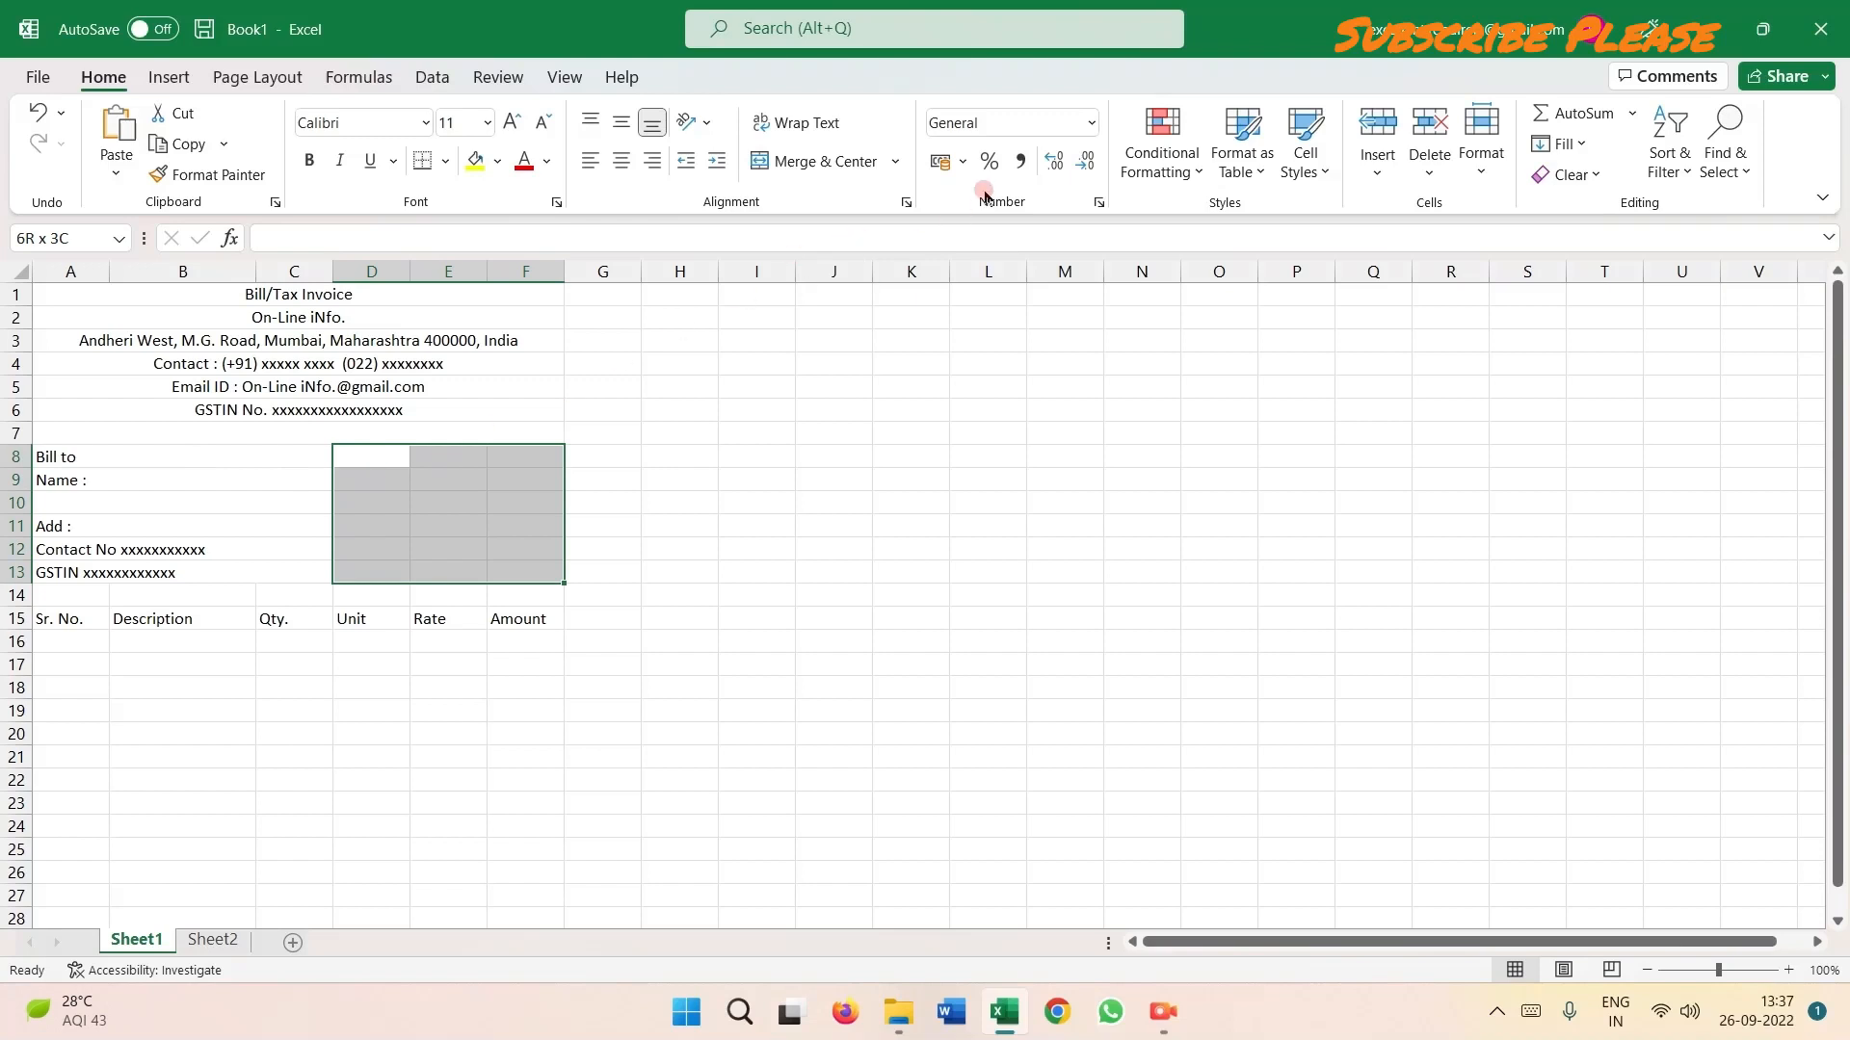
left_click(893, 164)
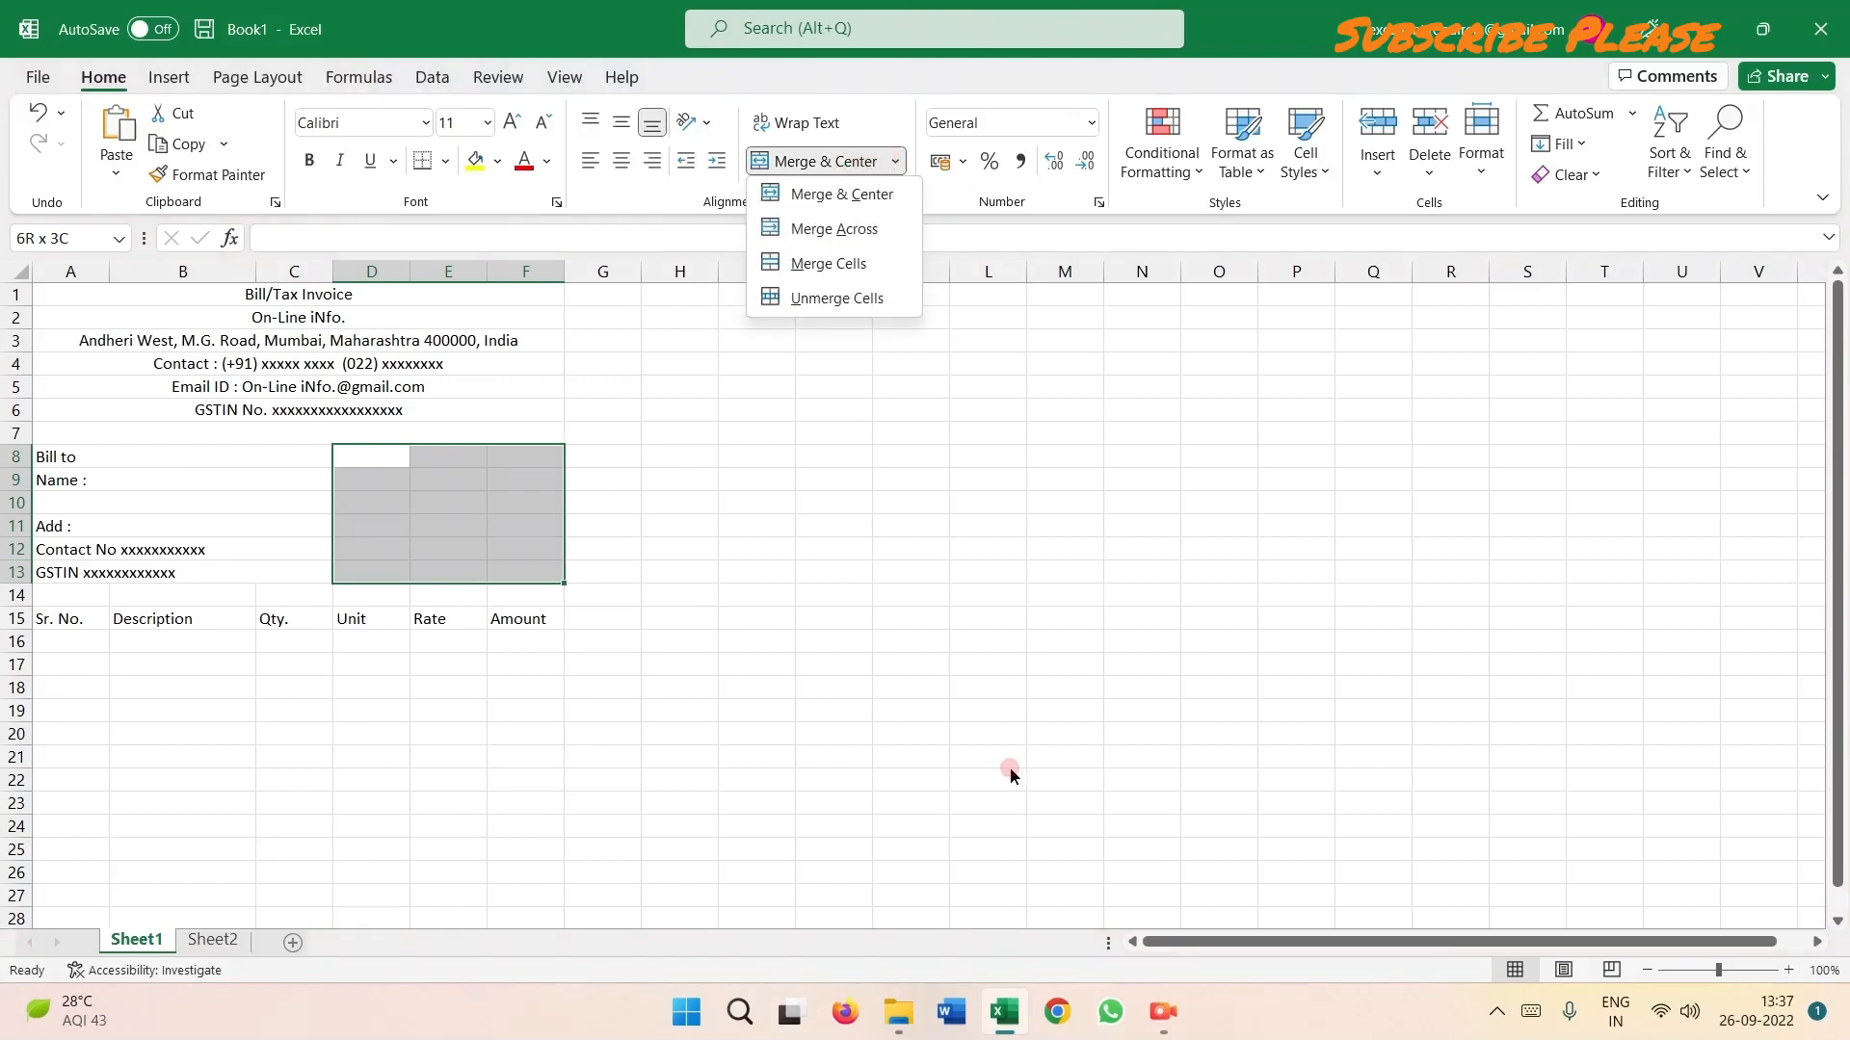
left_click(815, 159)
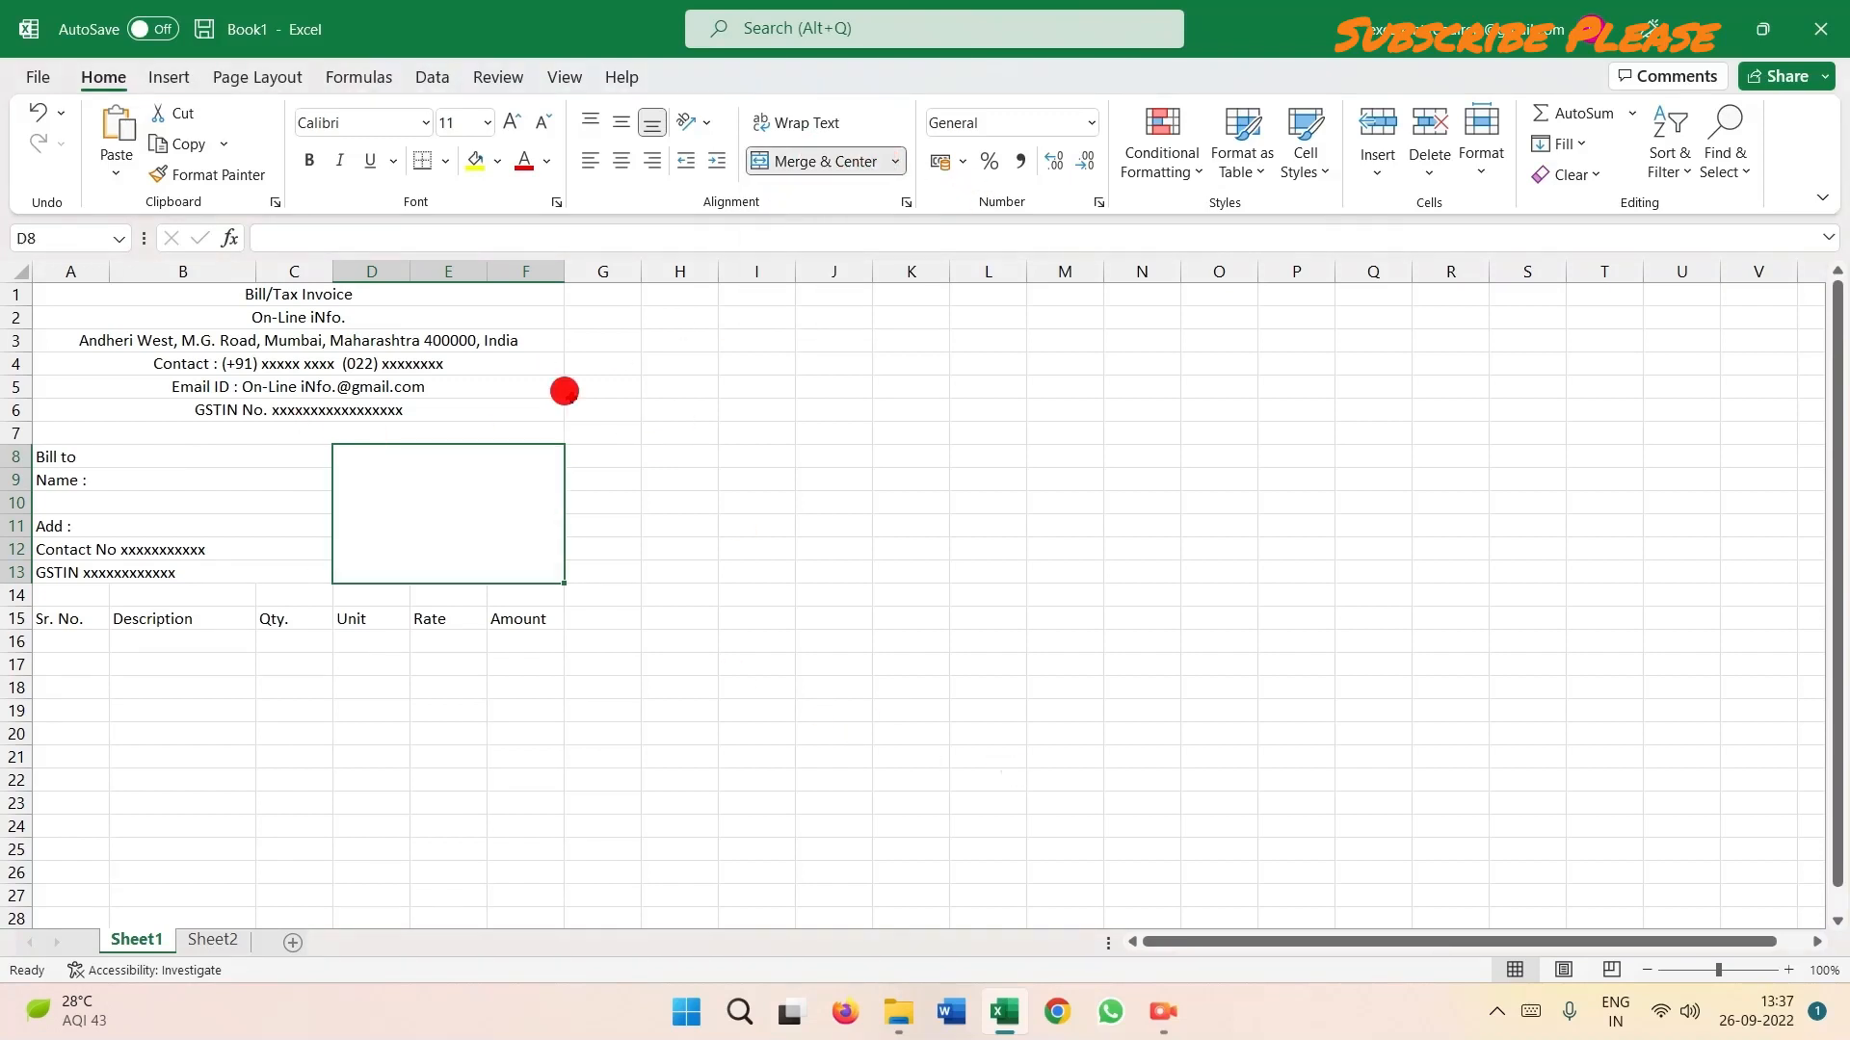
Enter the trial text "jvjk" in the merged block D8:F13 and delete it.
left_click(448, 791)
left_click(454, 497)
type("jvjk")
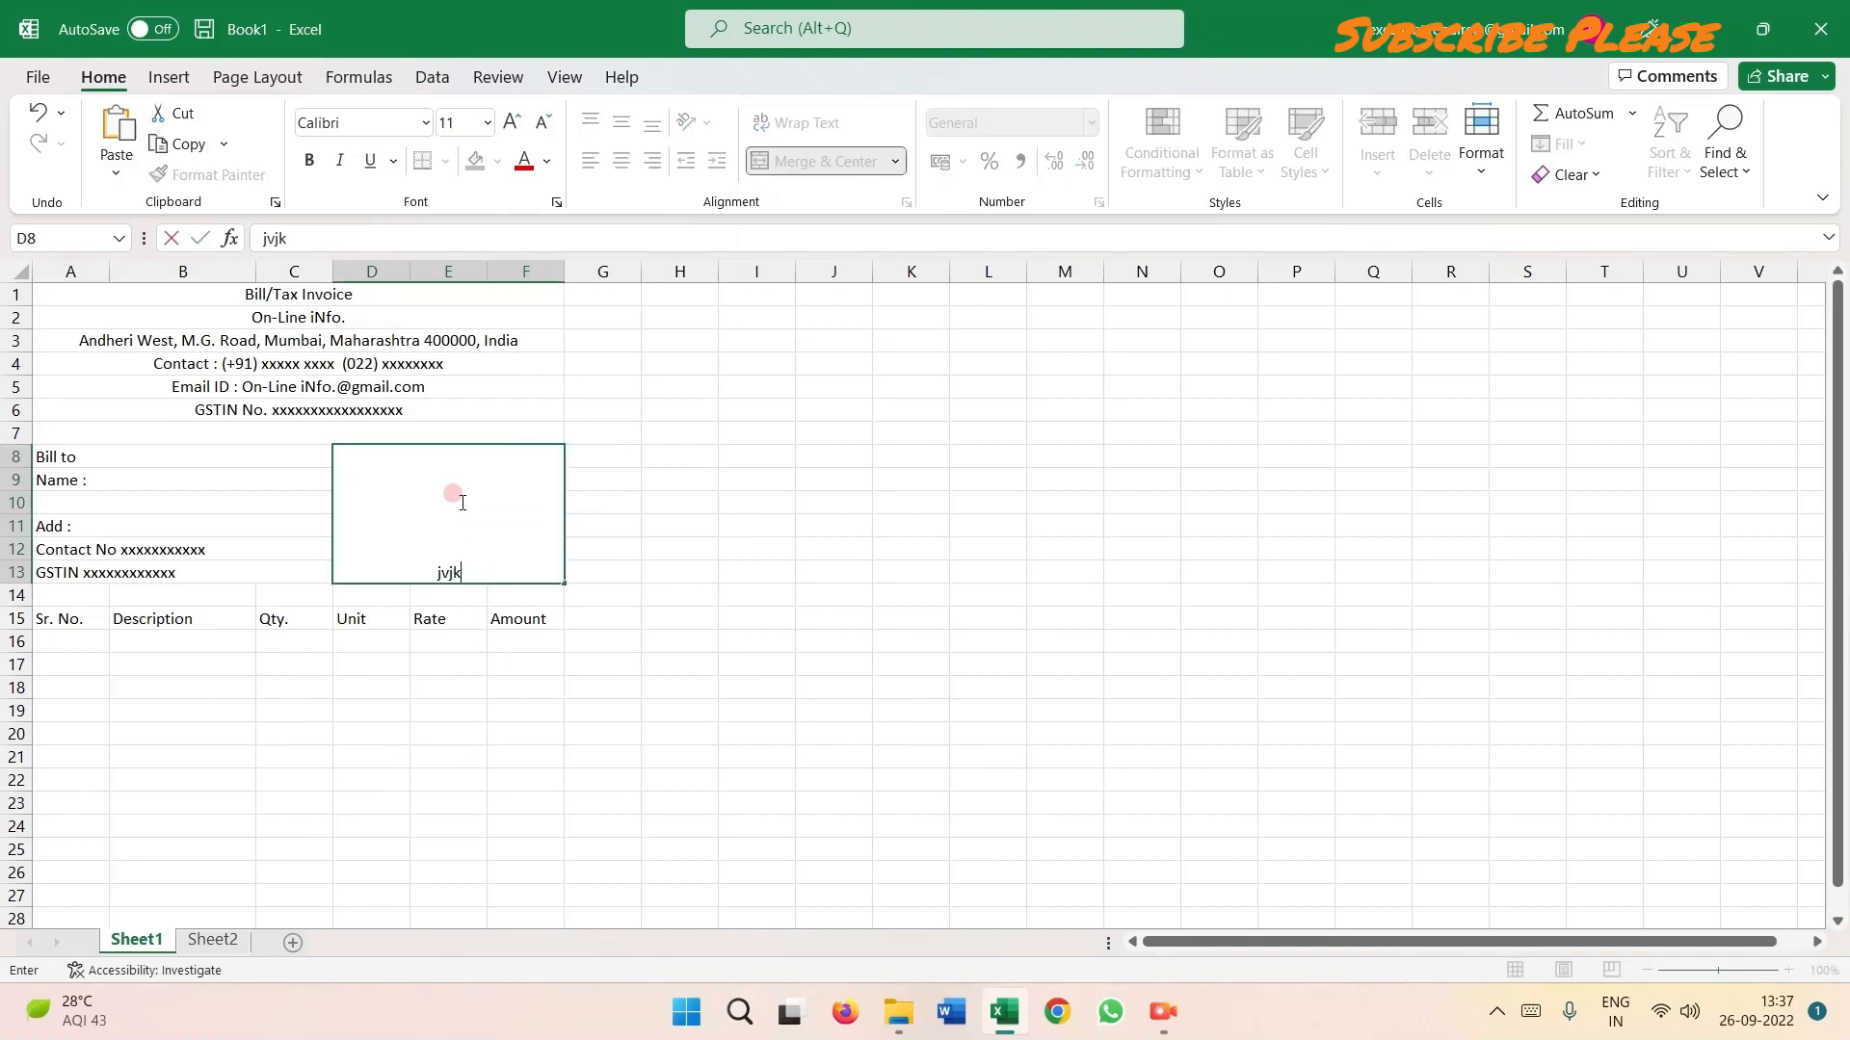
key("Return")
key("Up")
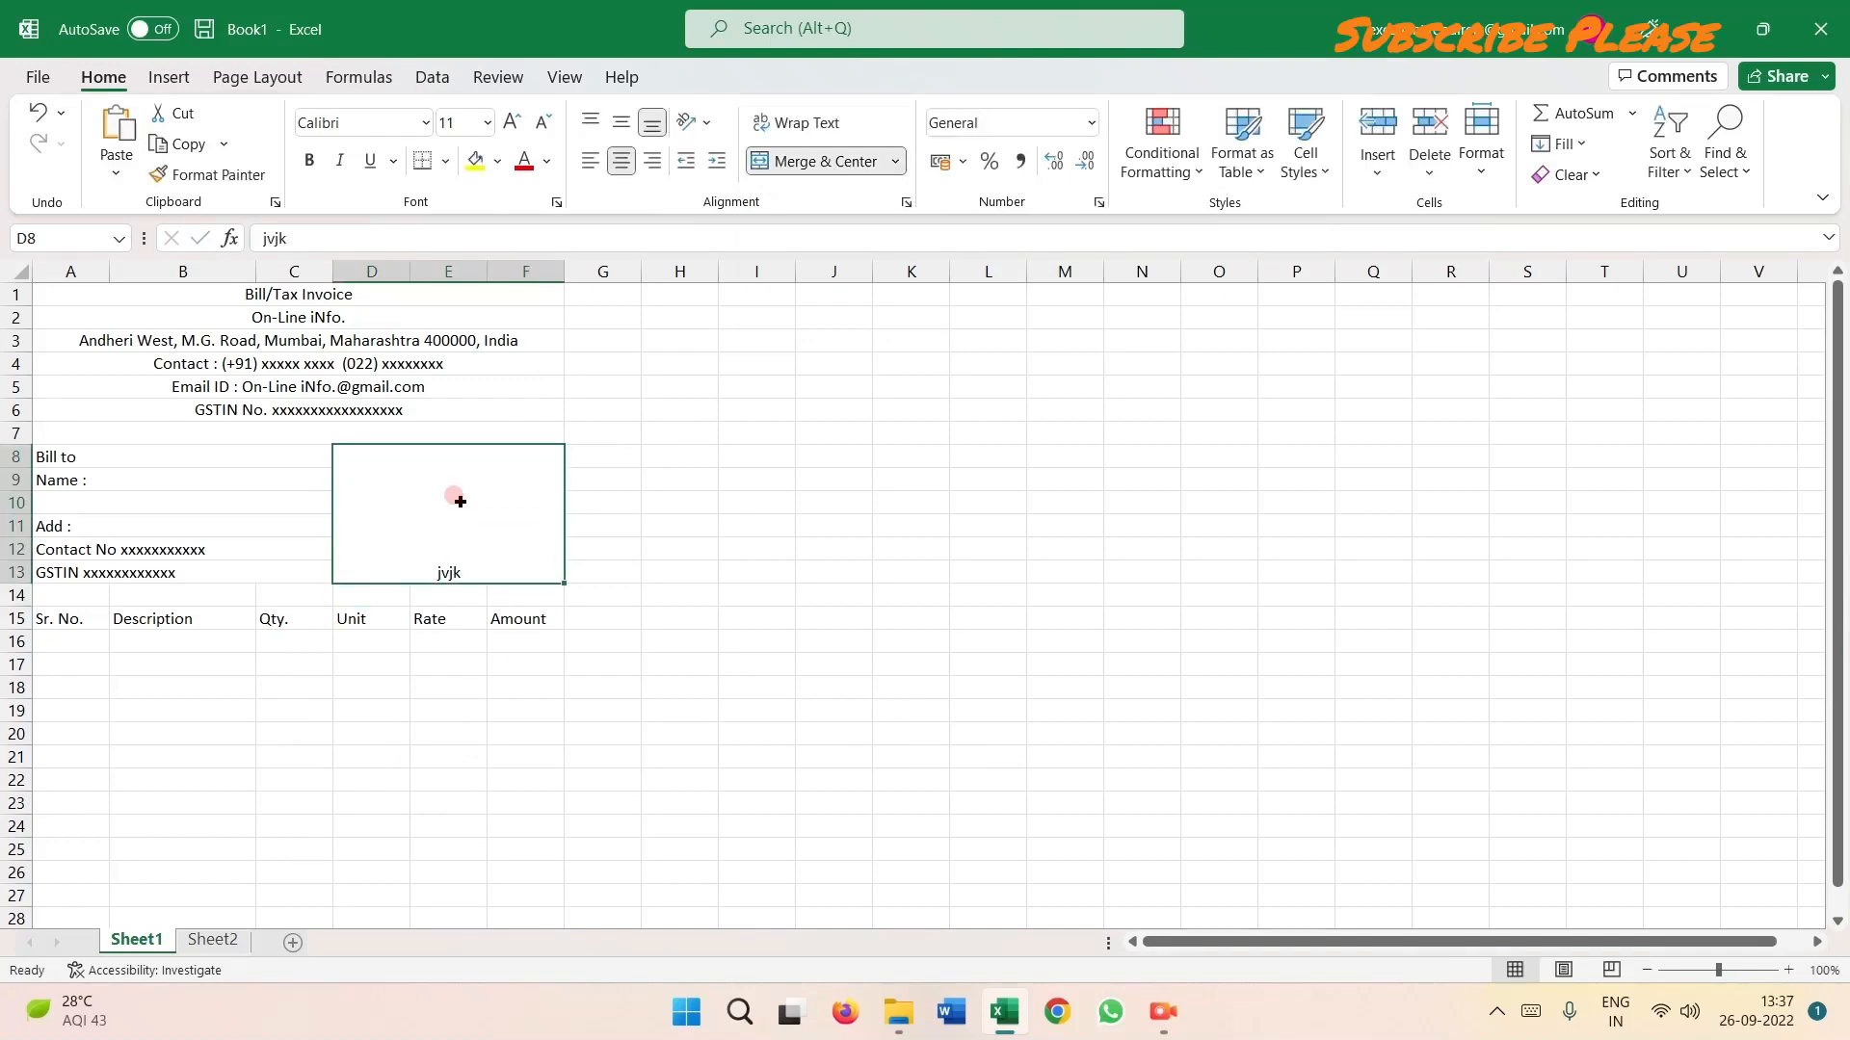
key("Delete")
Unmerge the block D8:F13 and merge its cells across, row by row, instead.
key("Return")
key("Up")
left_click(880, 166)
left_click(894, 162)
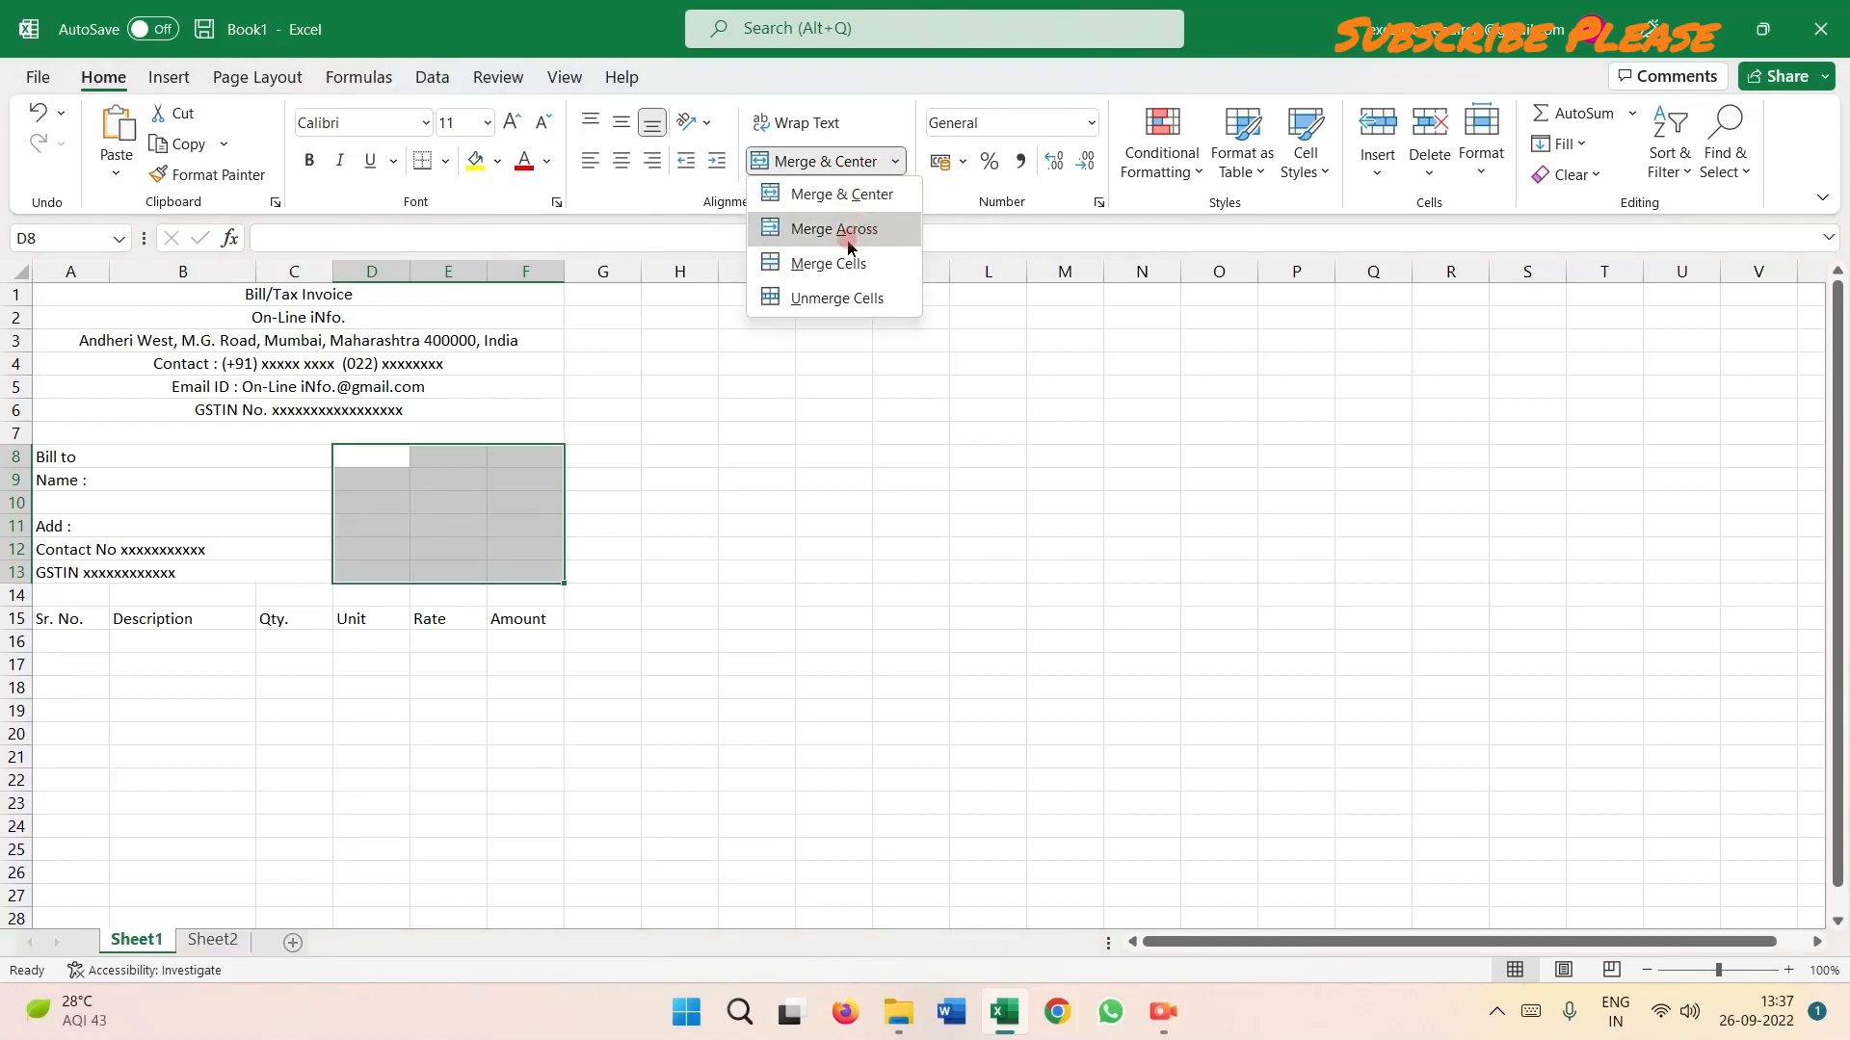
left_click(847, 236)
Enter "Date :" in cell D8 and "Bill No." in cell D9.
left_click(432, 475)
left_click(441, 450)
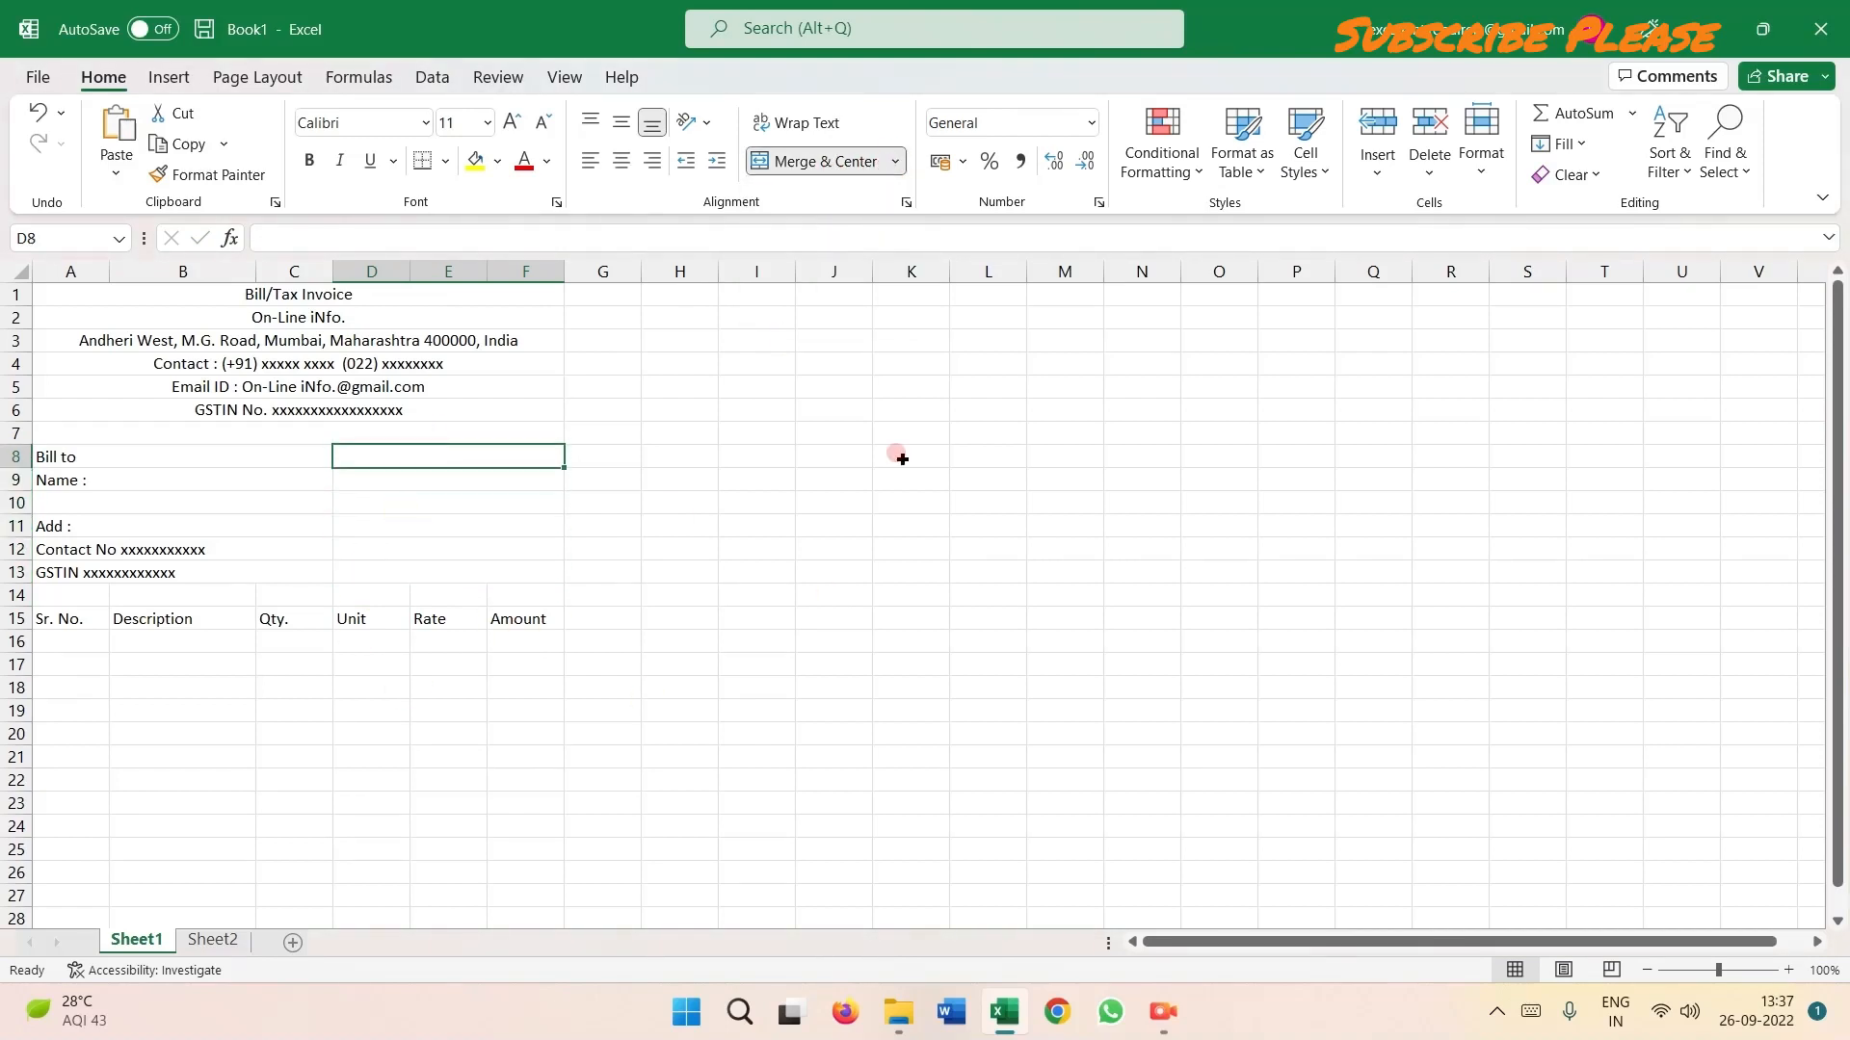
type("D")
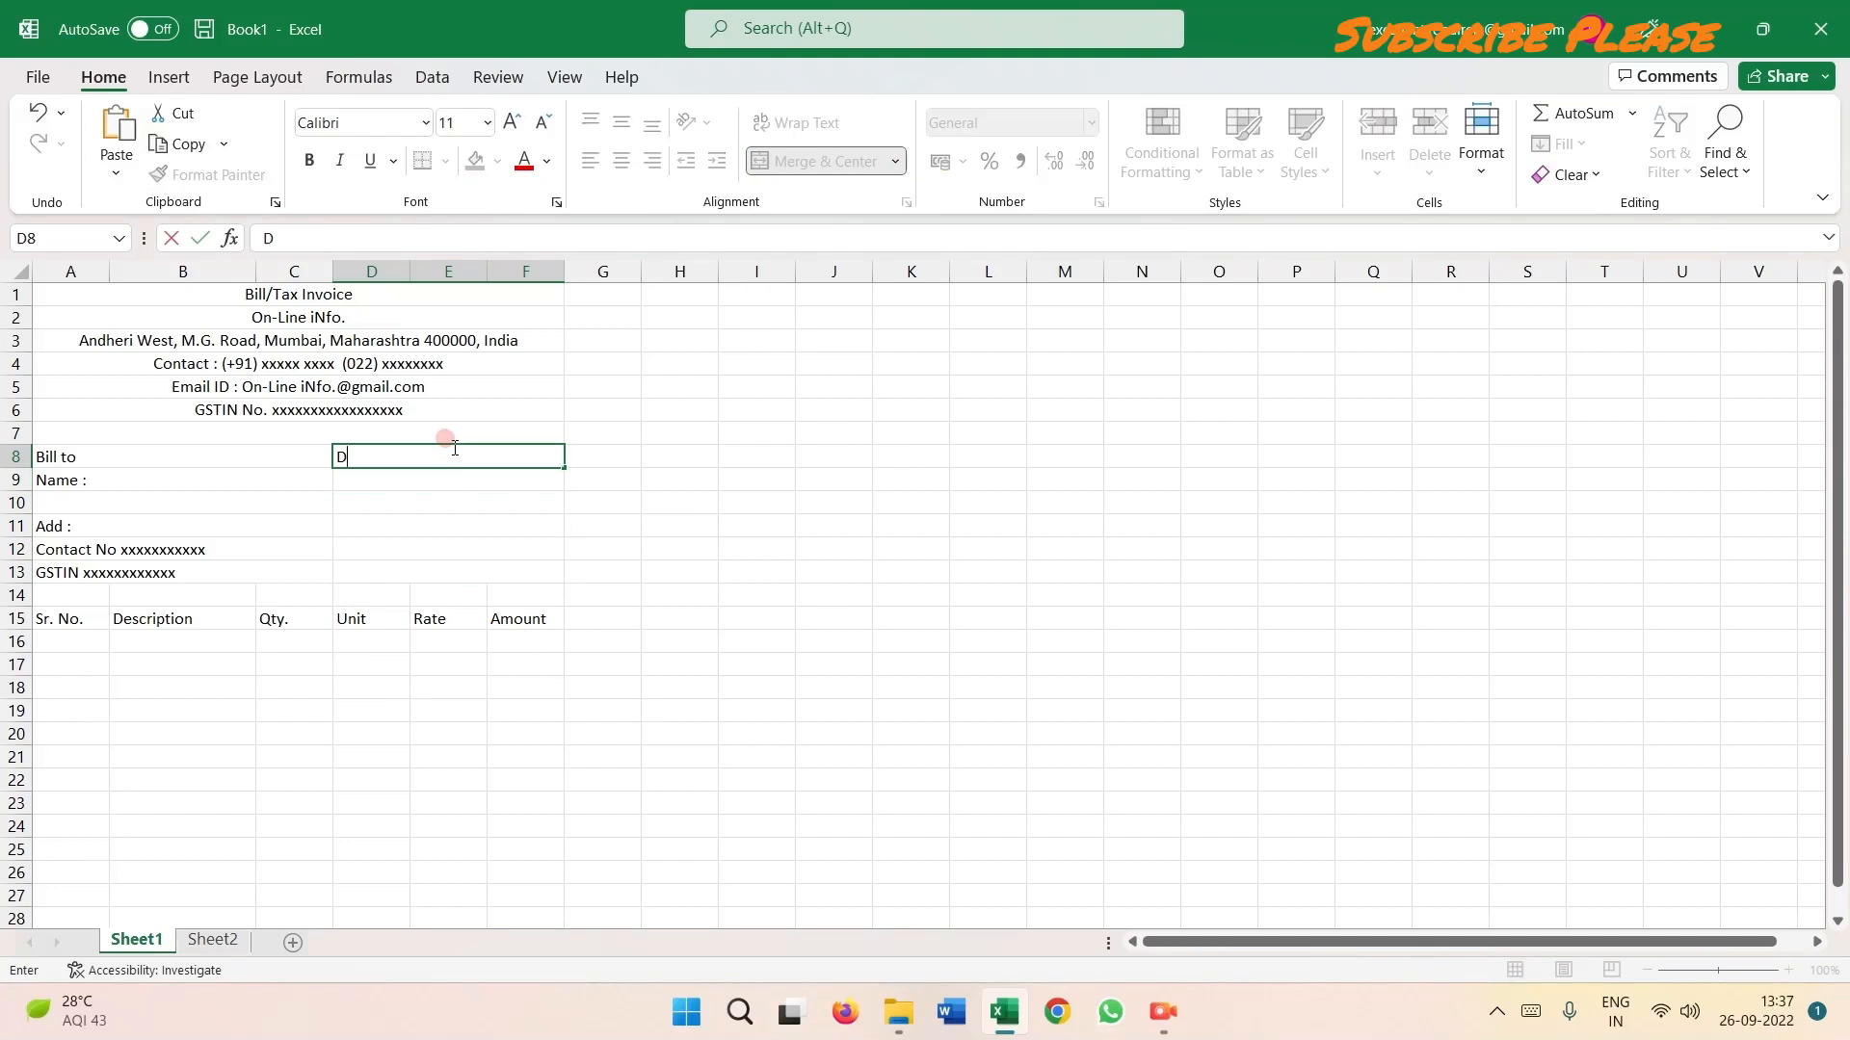
type("ate :")
key("Return")
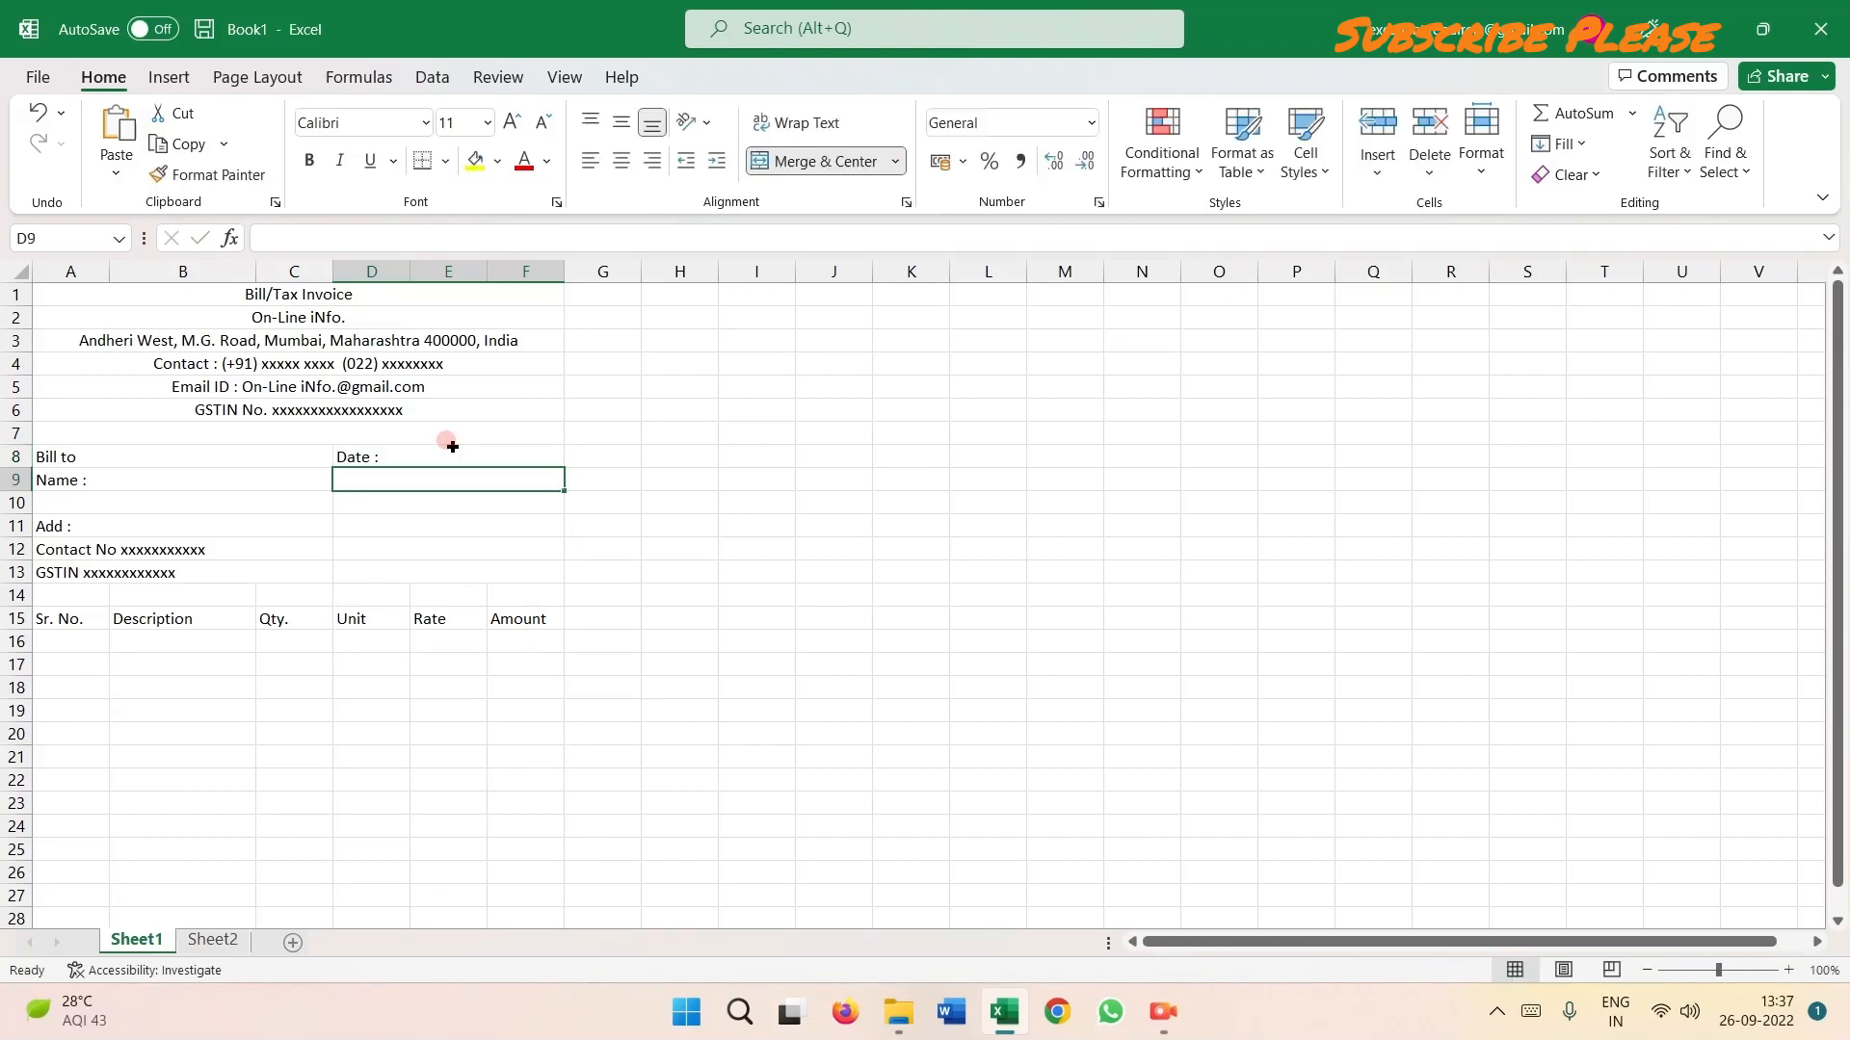
type("Bill NO")
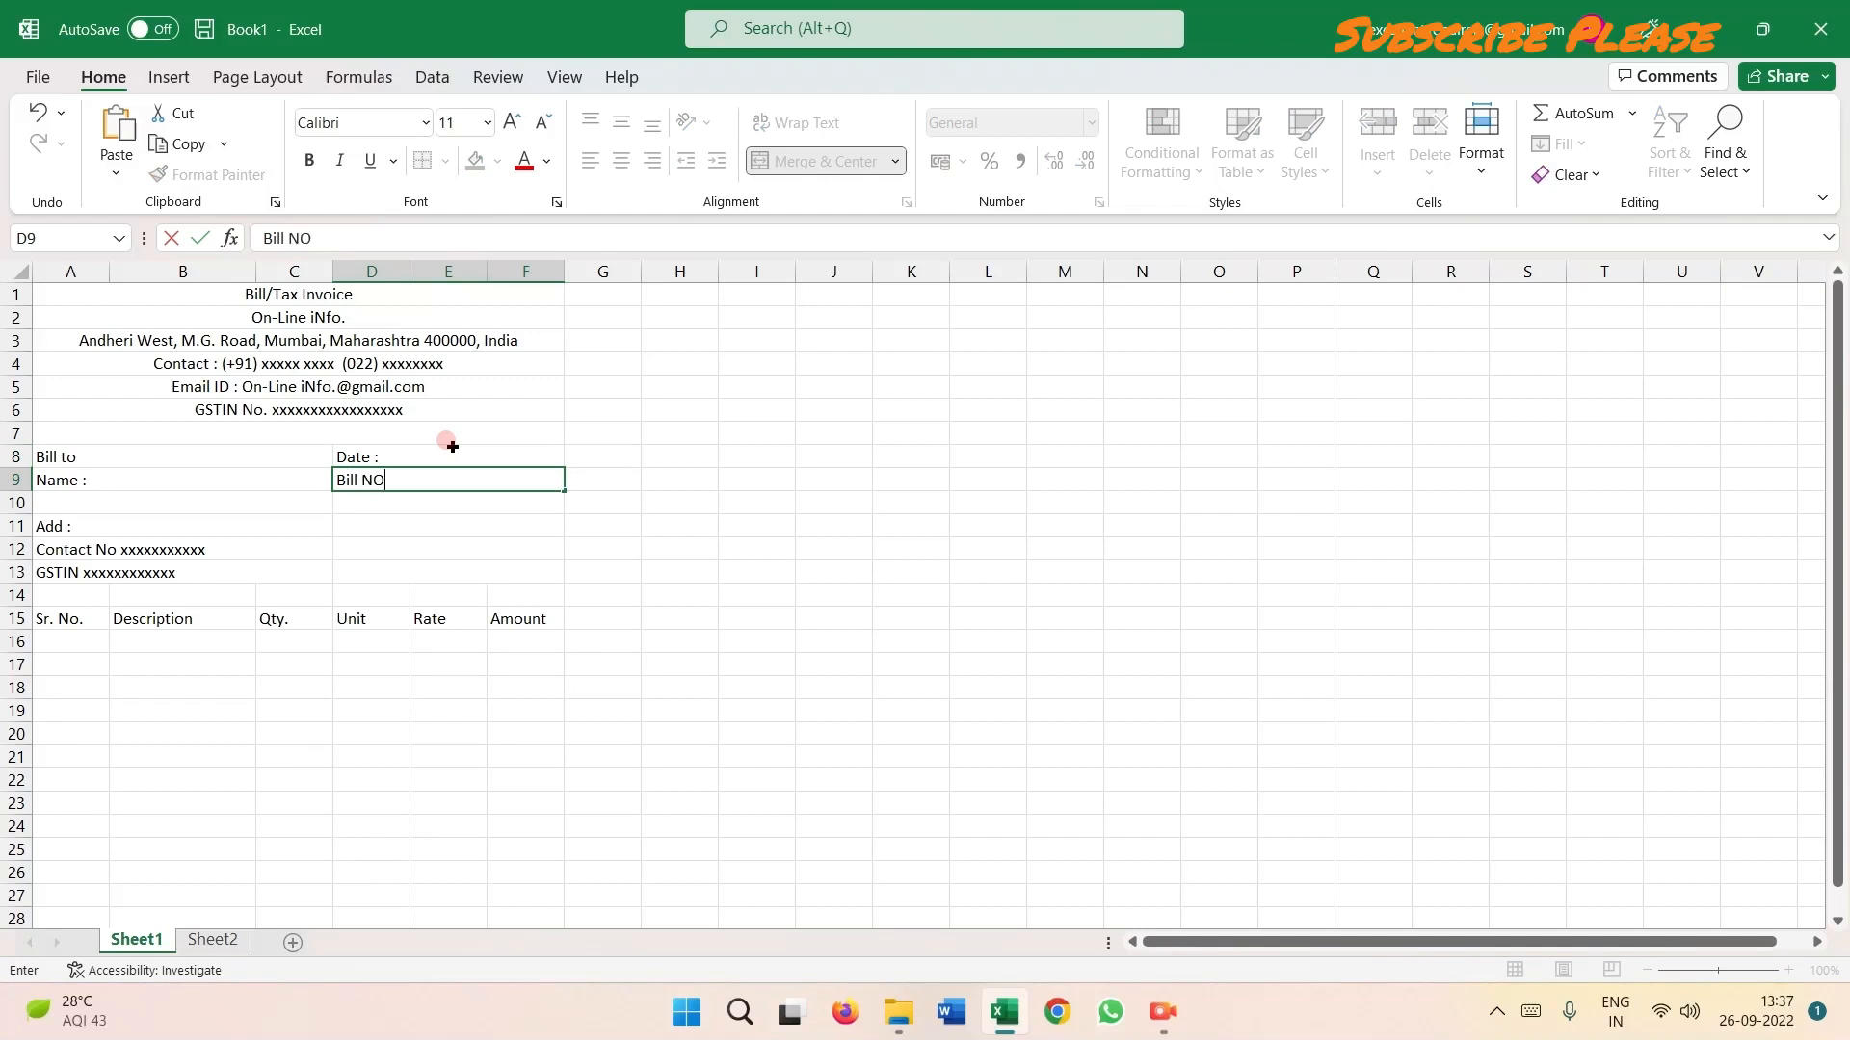
key("BackSpace")
key("BackSpace")
type("No.")
key("Return")
Enter "Payment Status" in cell D10 and "Mode of Payment:" in cell D11.
type("P")
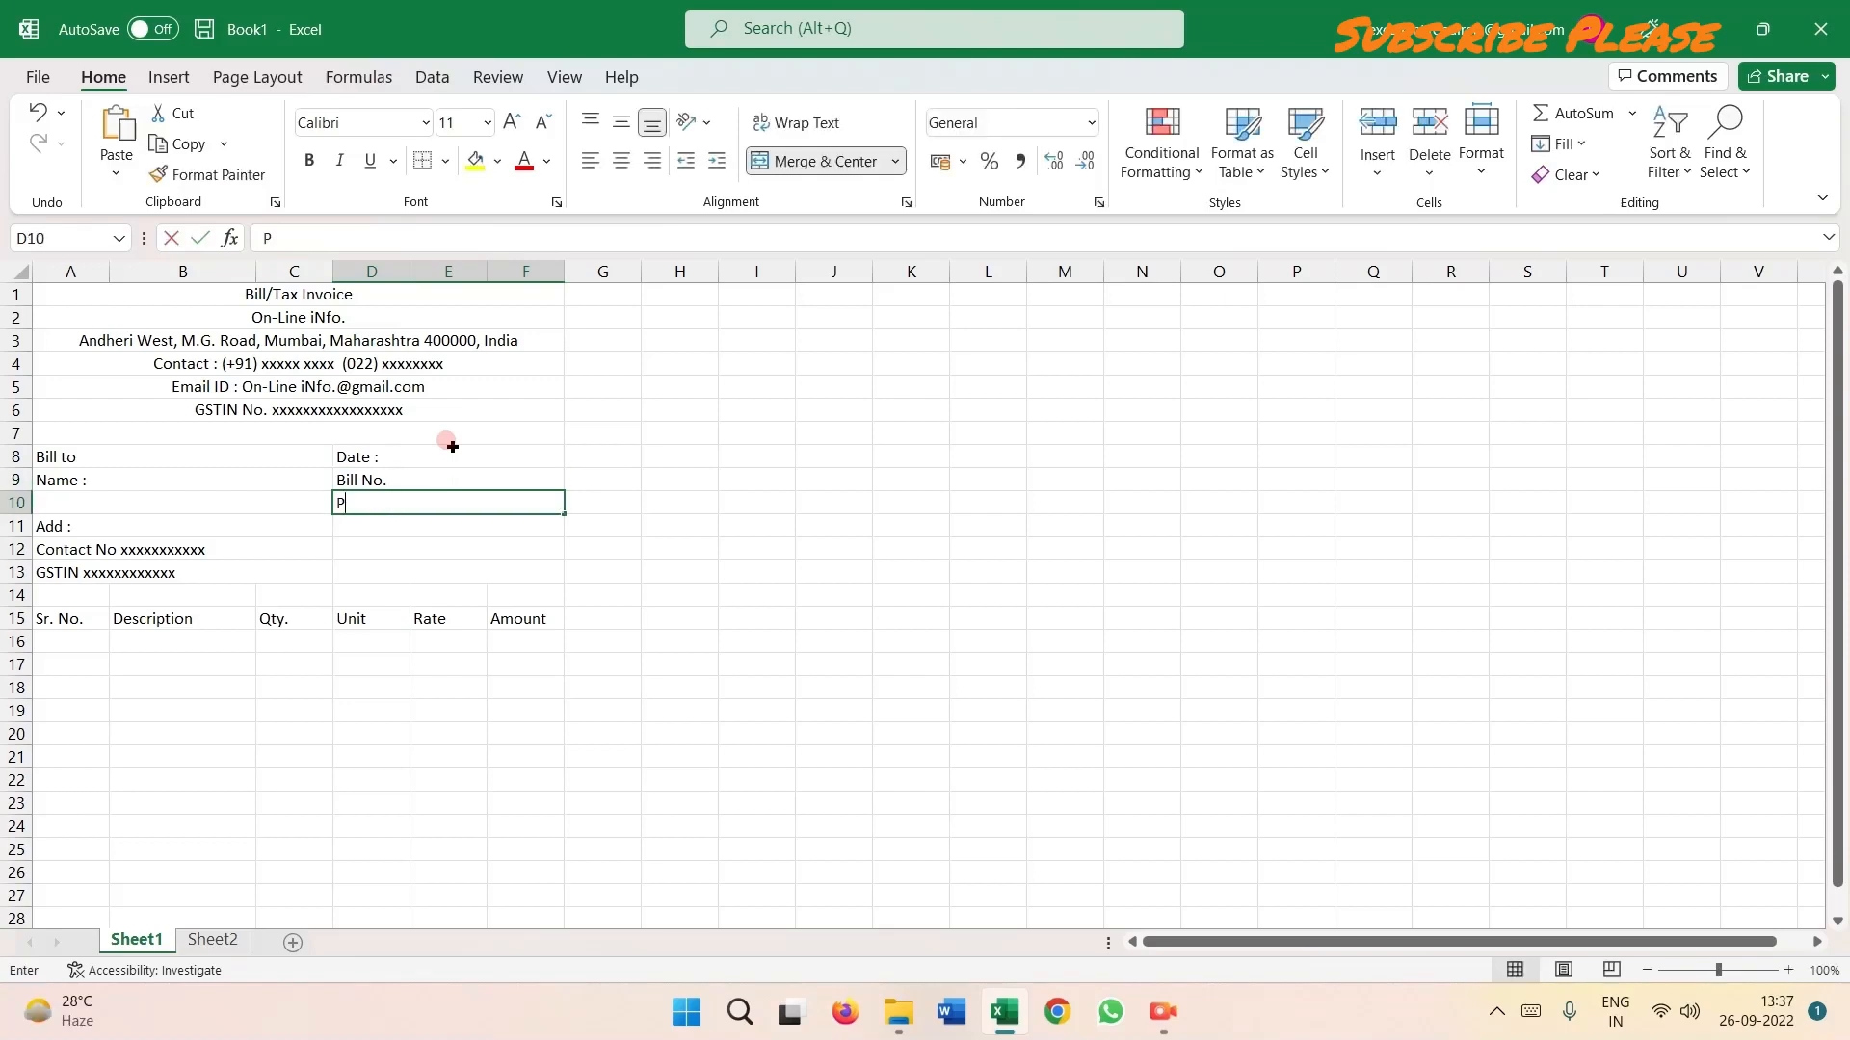
type("ayme")
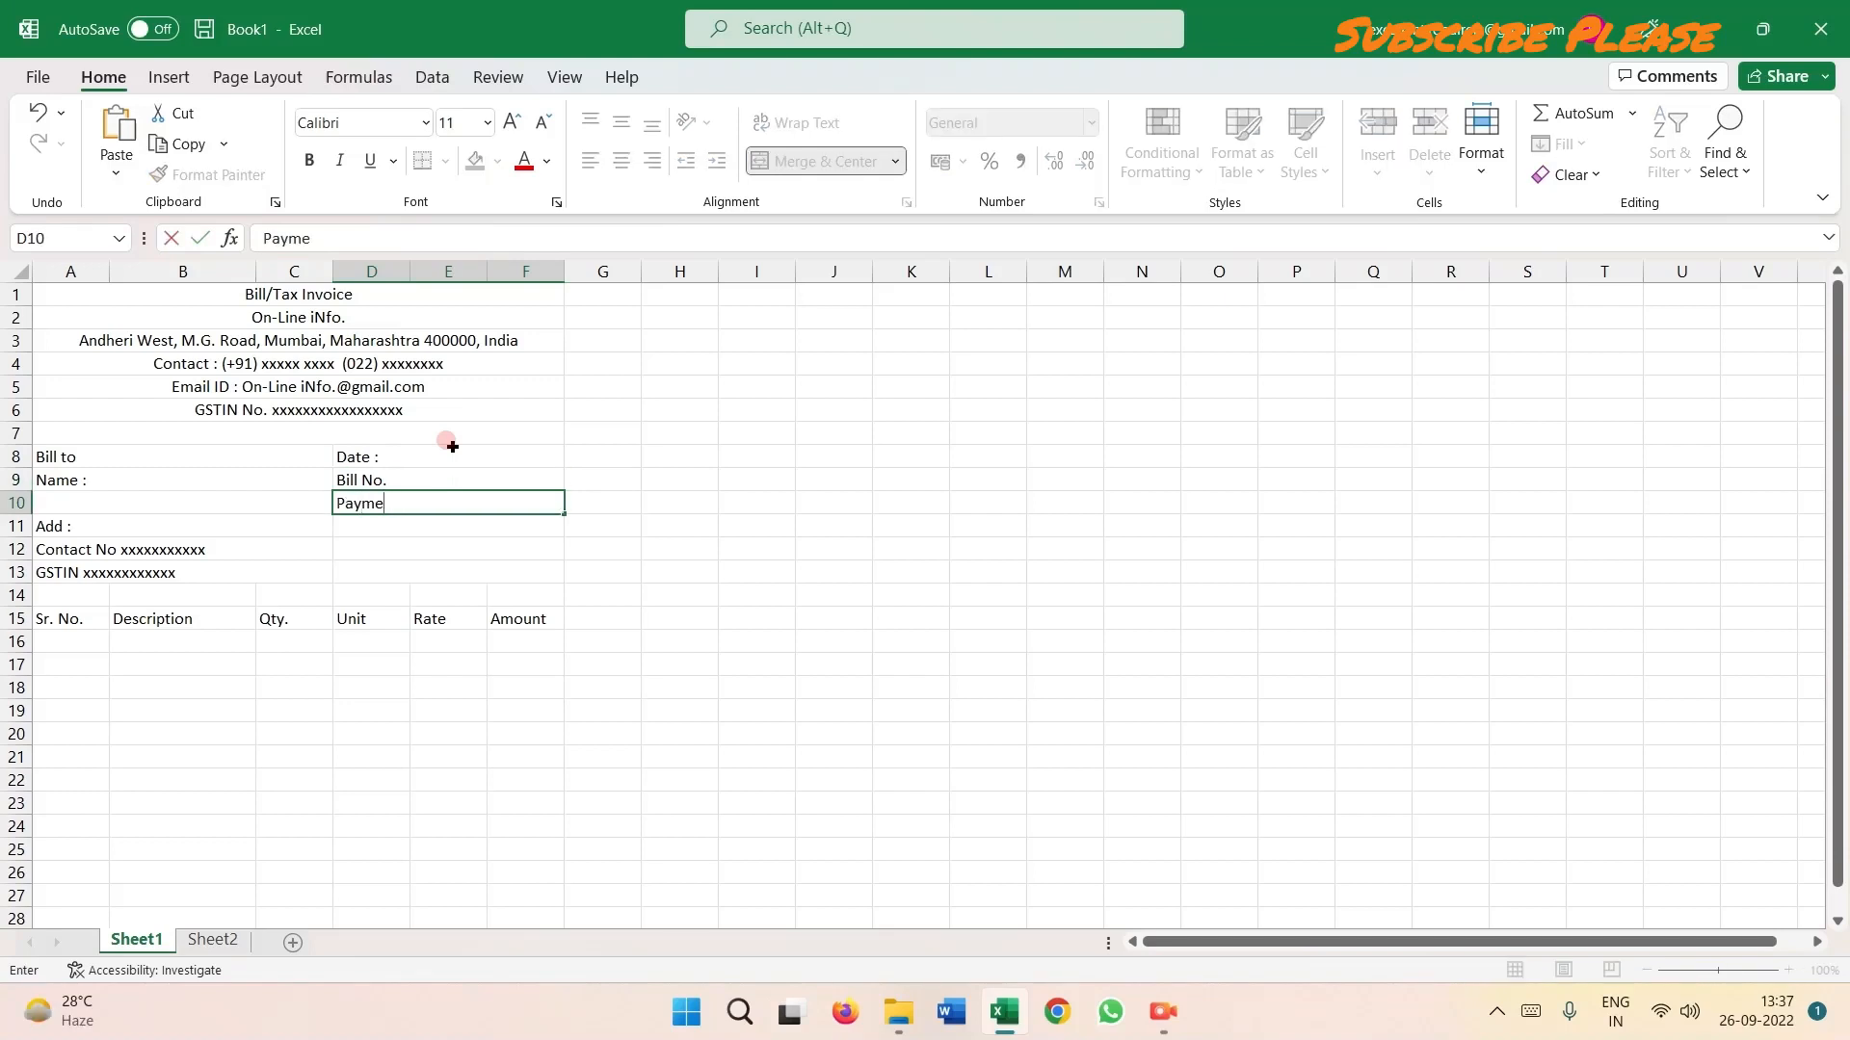
type("nt Status")
key("Return")
type("Mode")
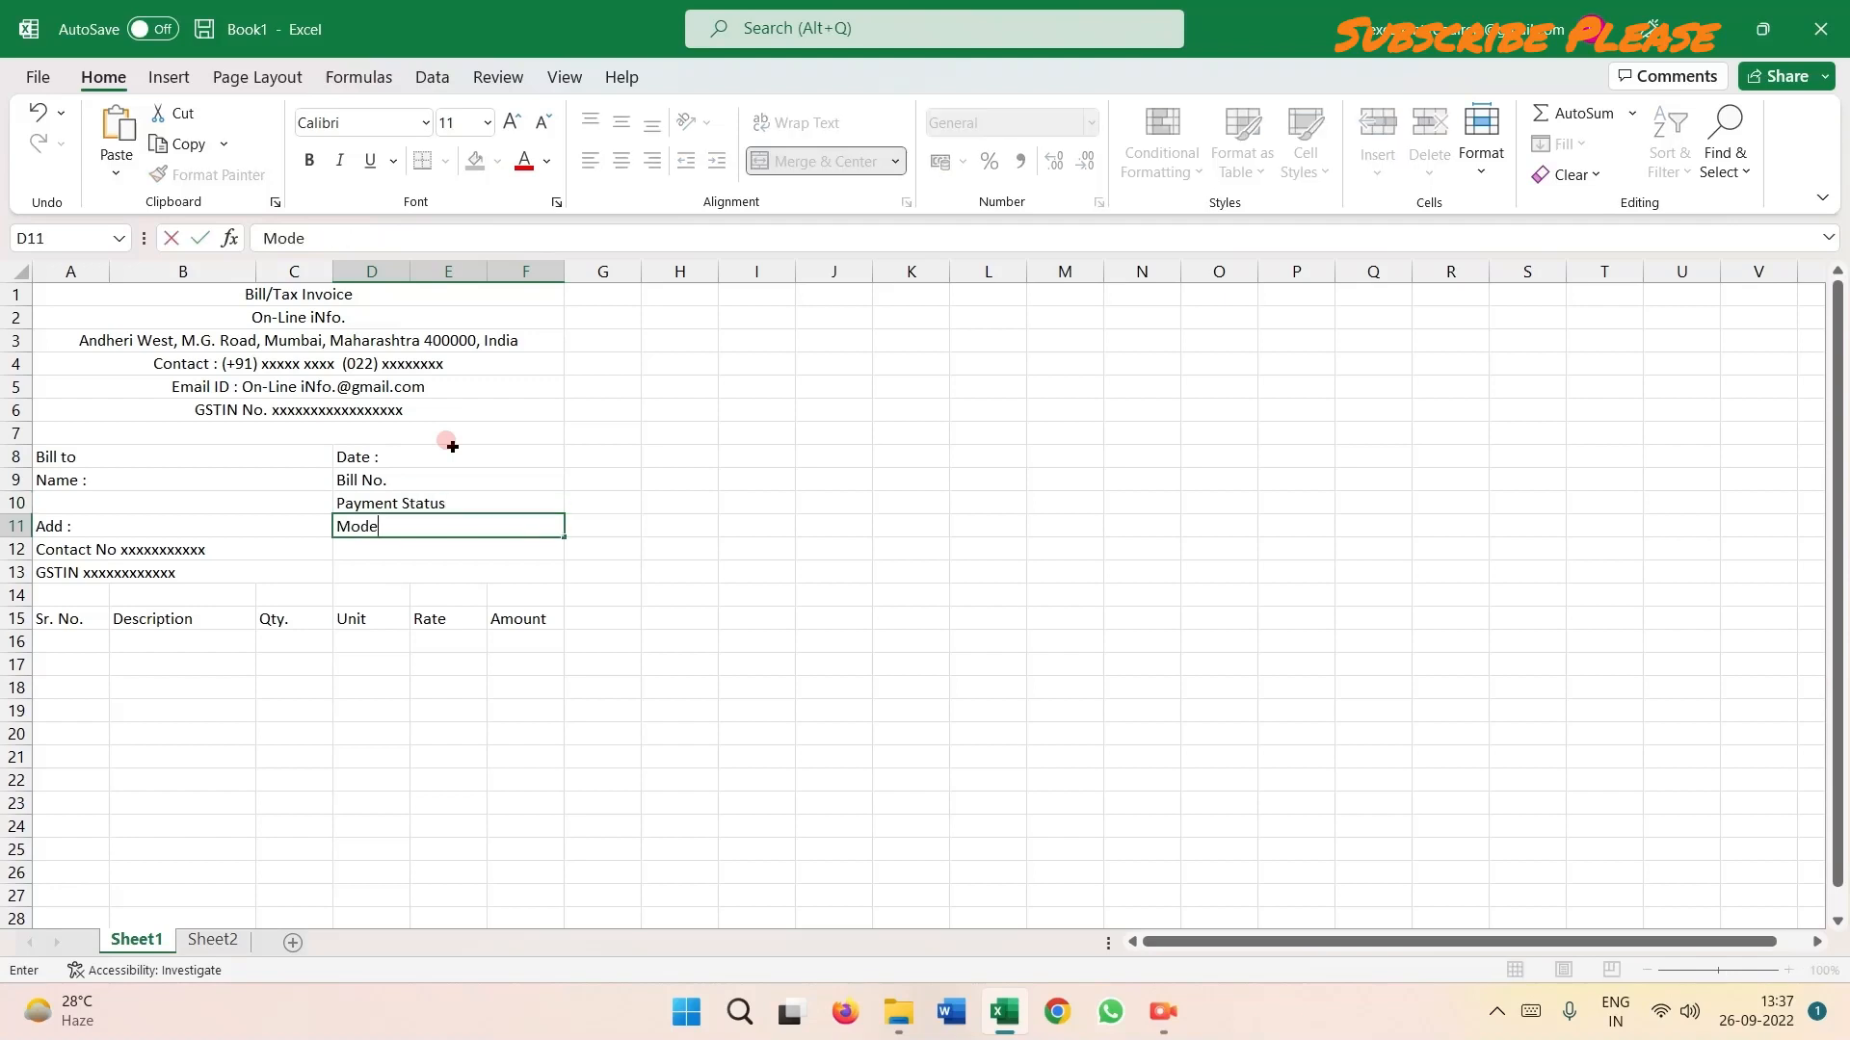
type(" of Payment:")
key("Return")
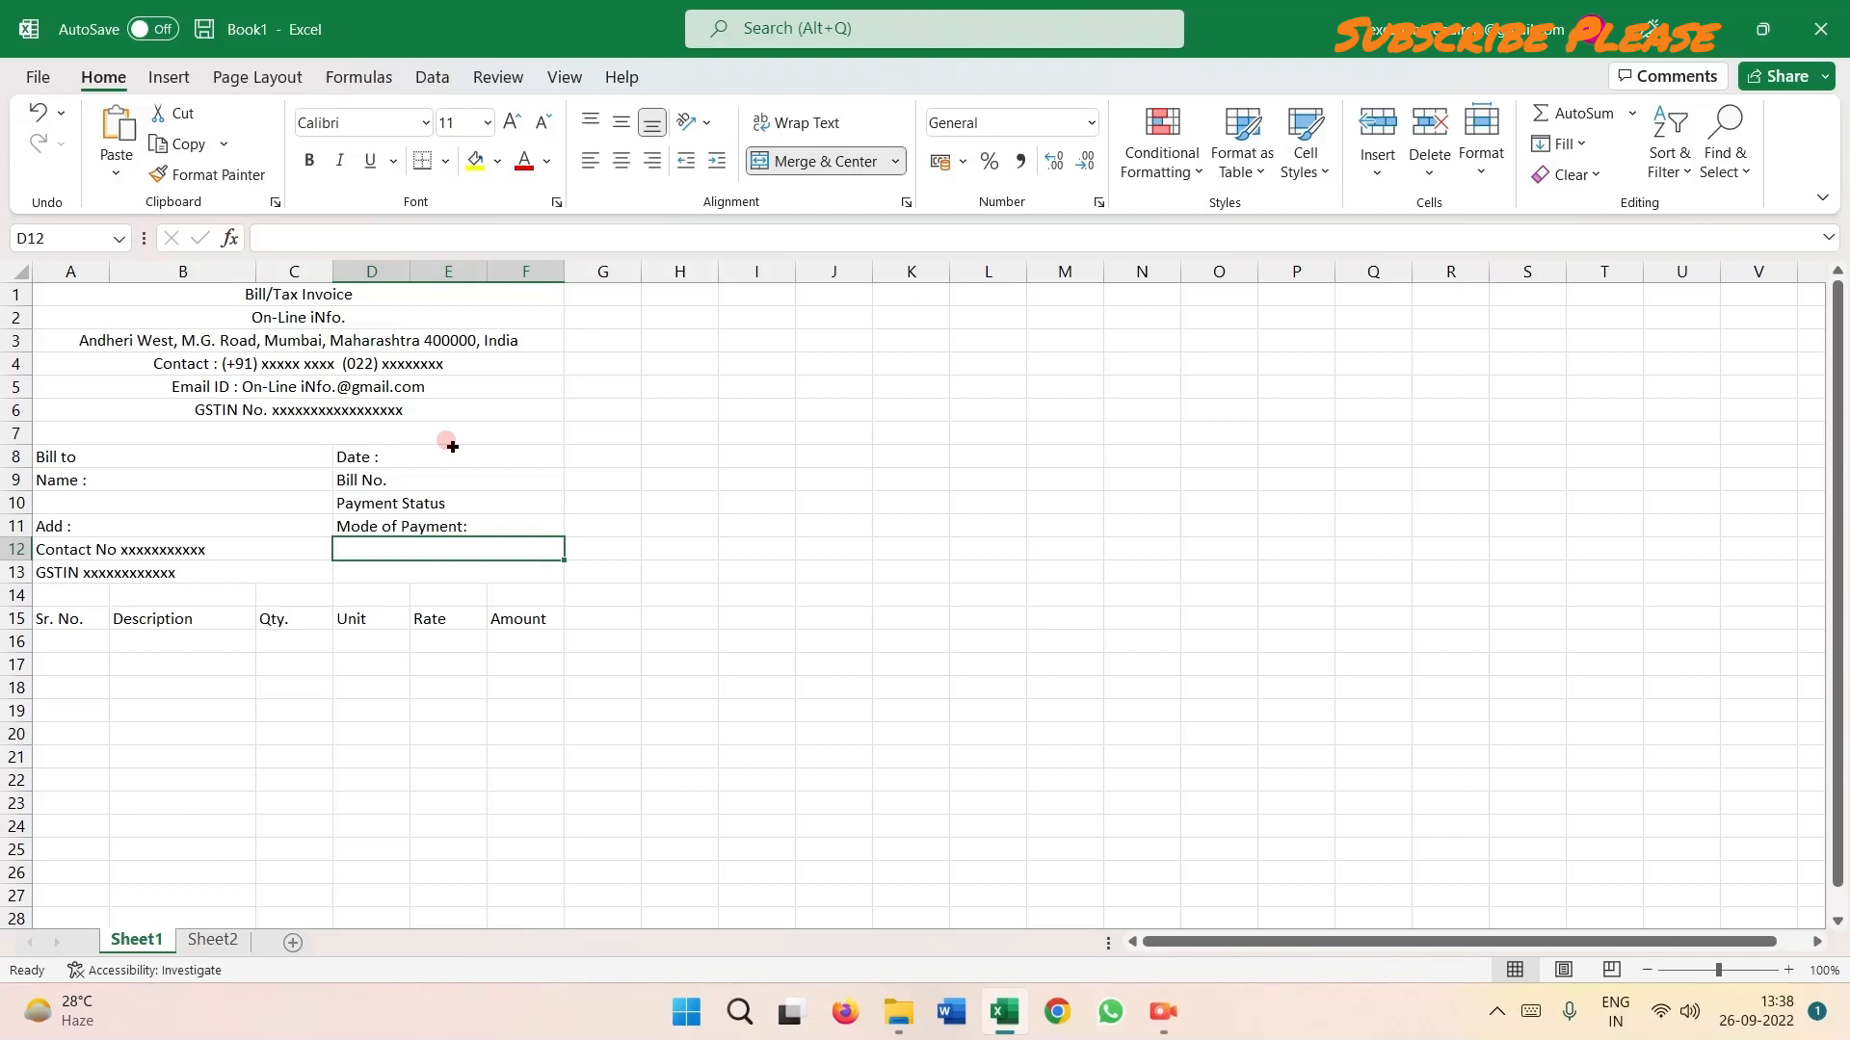
Merge and center the blank cells A14:F14 above the item table's column headers.
key("Down")
key("Down")
key("Down")
key("Up")
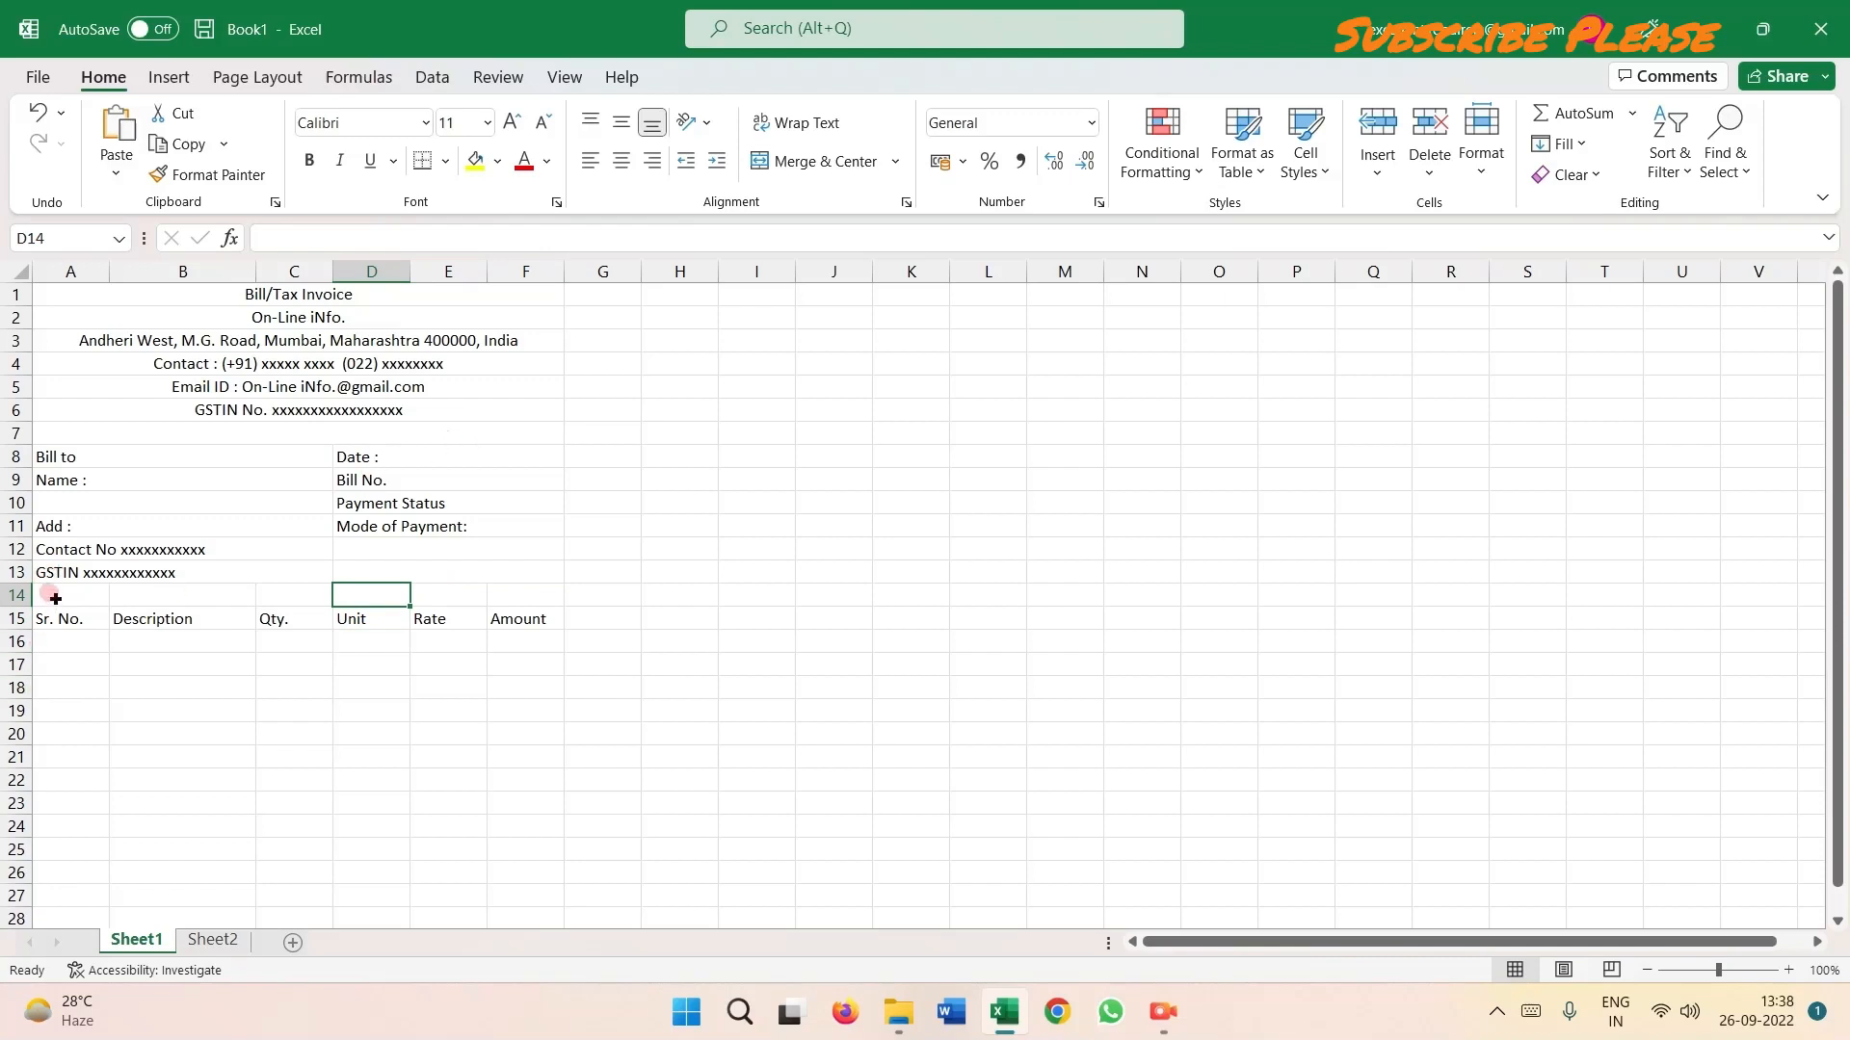
left_click_drag(48, 593, 495, 586)
left_click(788, 162)
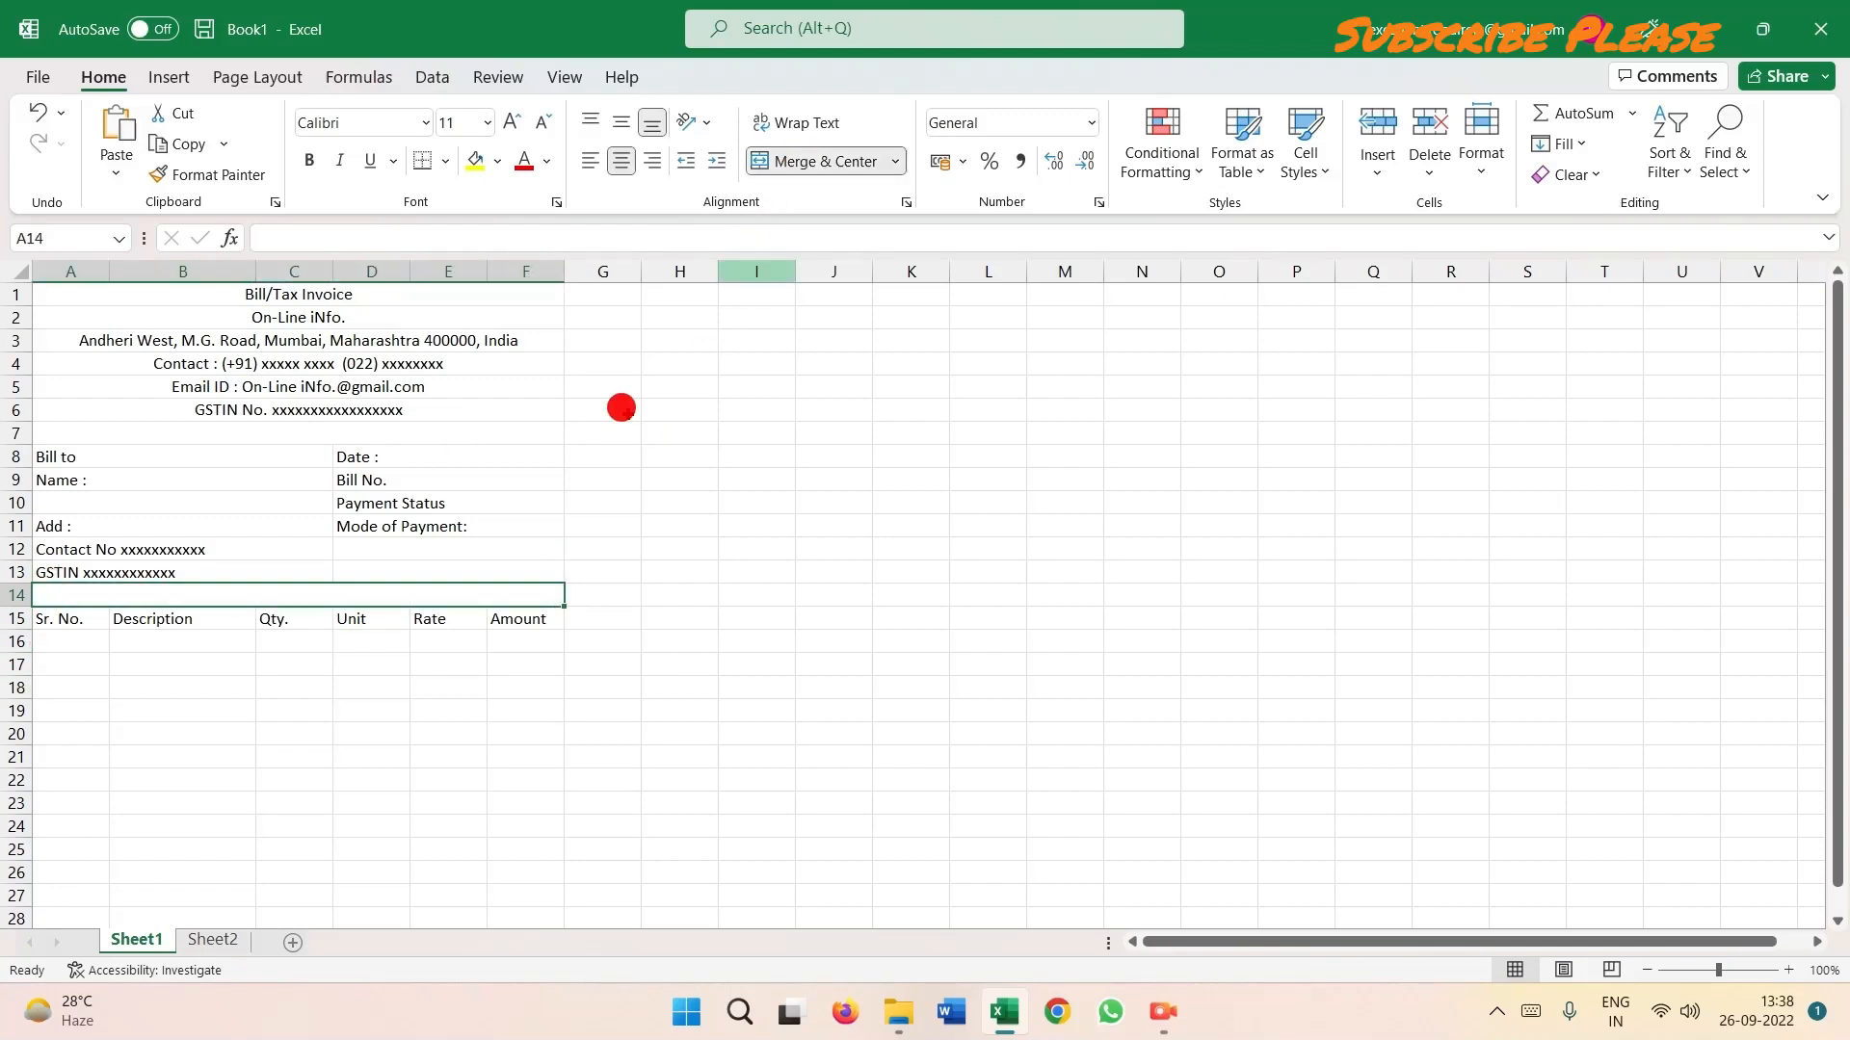
Shrink blank row 7 below the business heading into a thin spacer row.
left_click(371, 710)
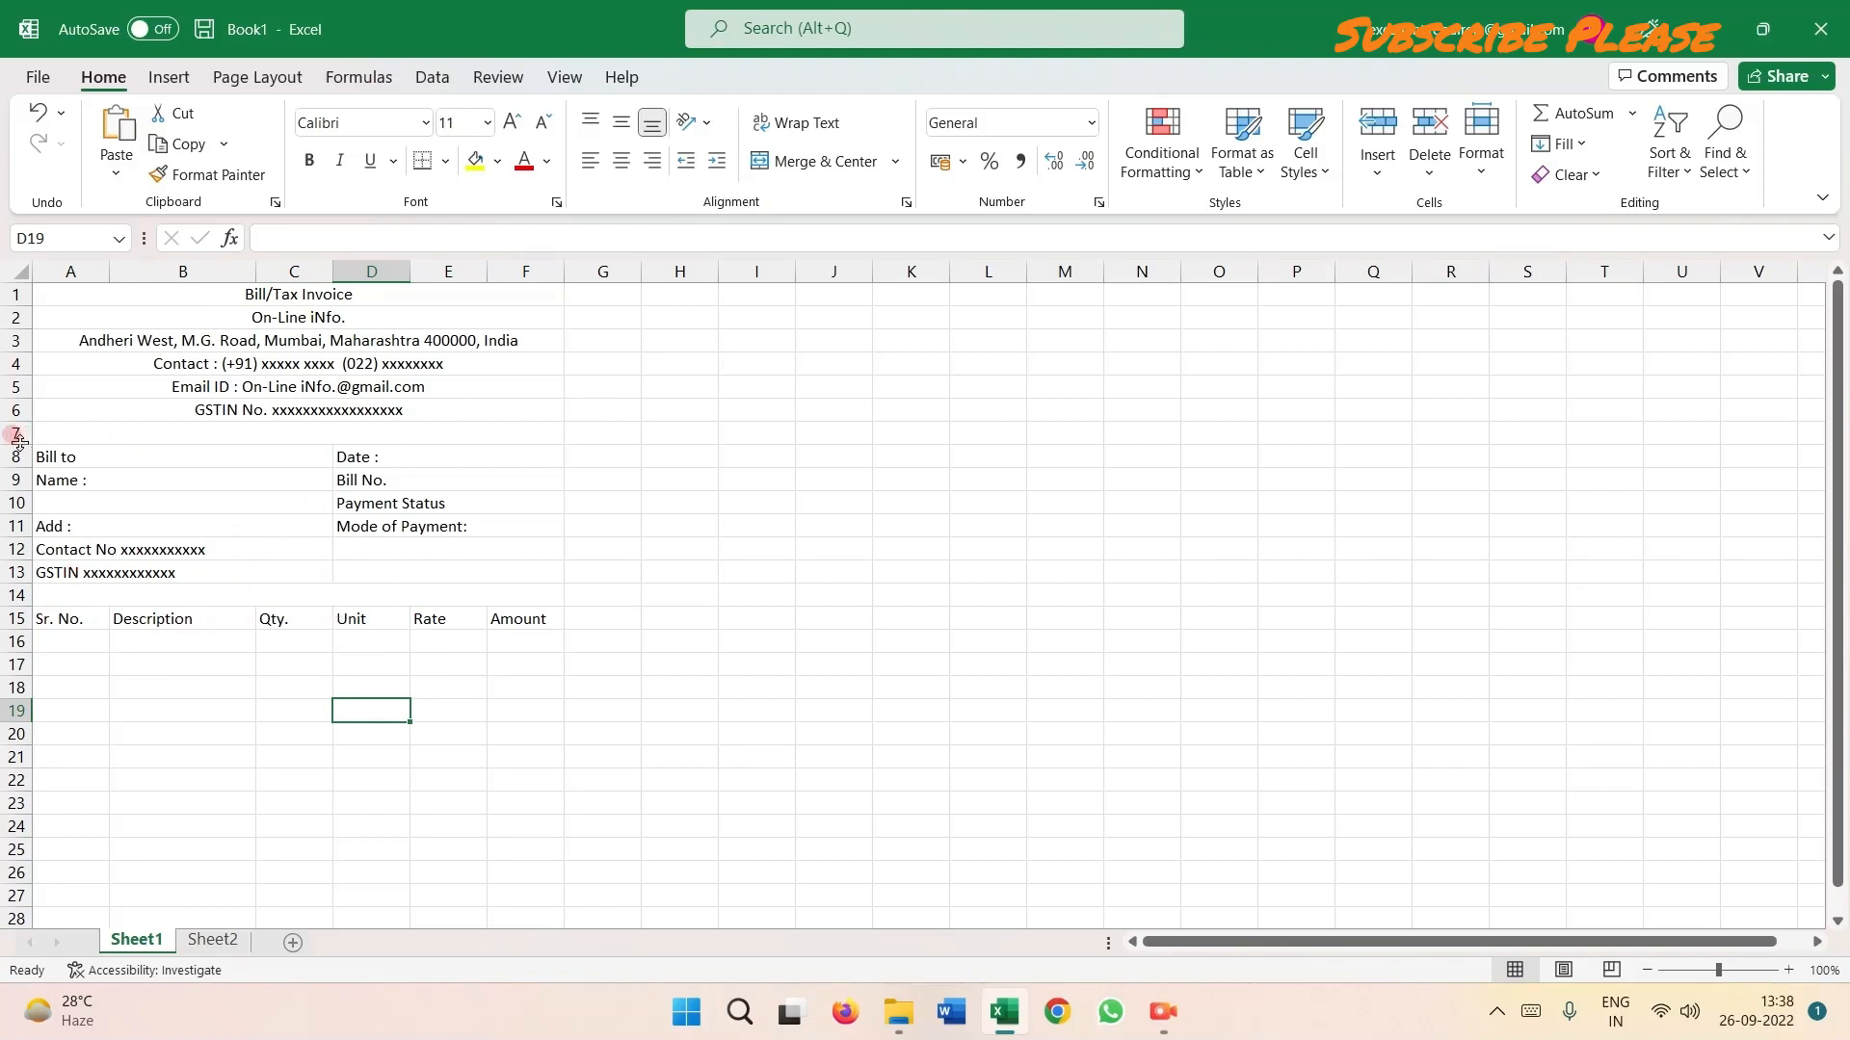
left_click_drag(18, 444, 19, 426)
left_click(836, 576)
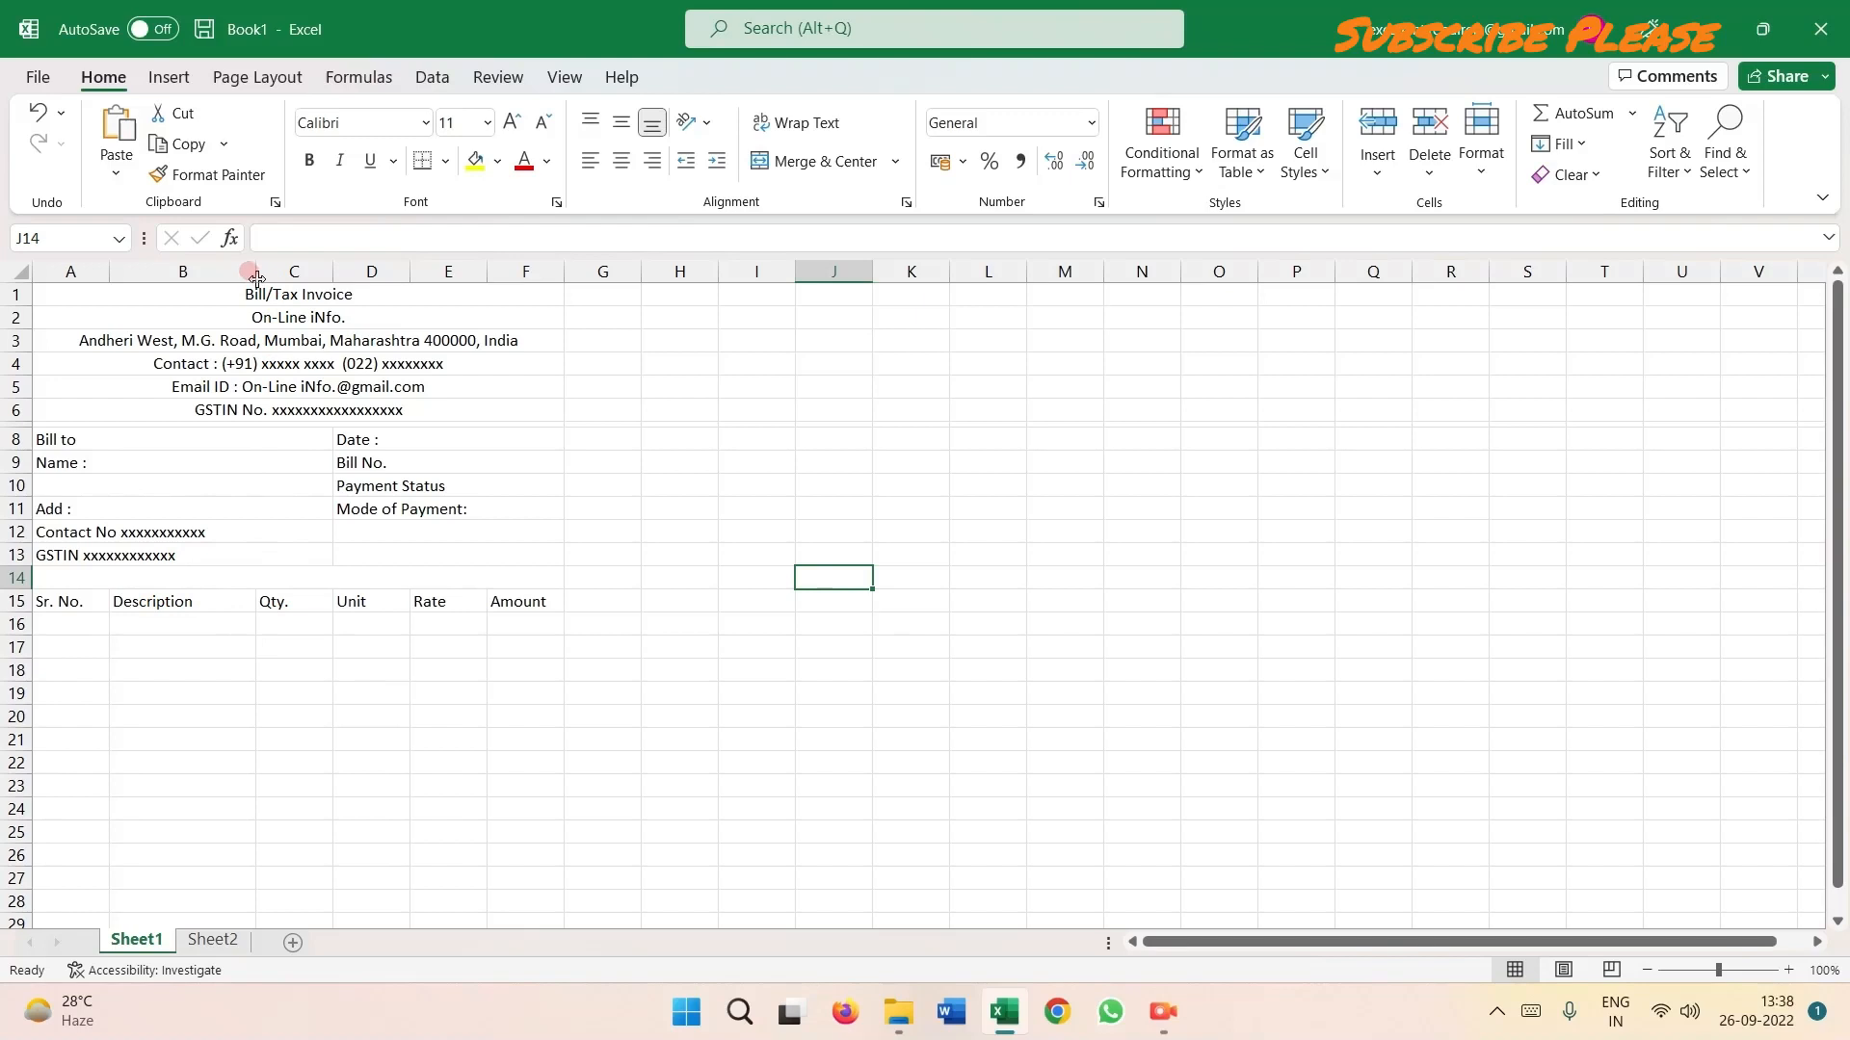
Widen the Description and Amount columns and narrow the Sr. No., Unit and Rate columns to fit the invoice layout.
left_click_drag(257, 279, 329, 286)
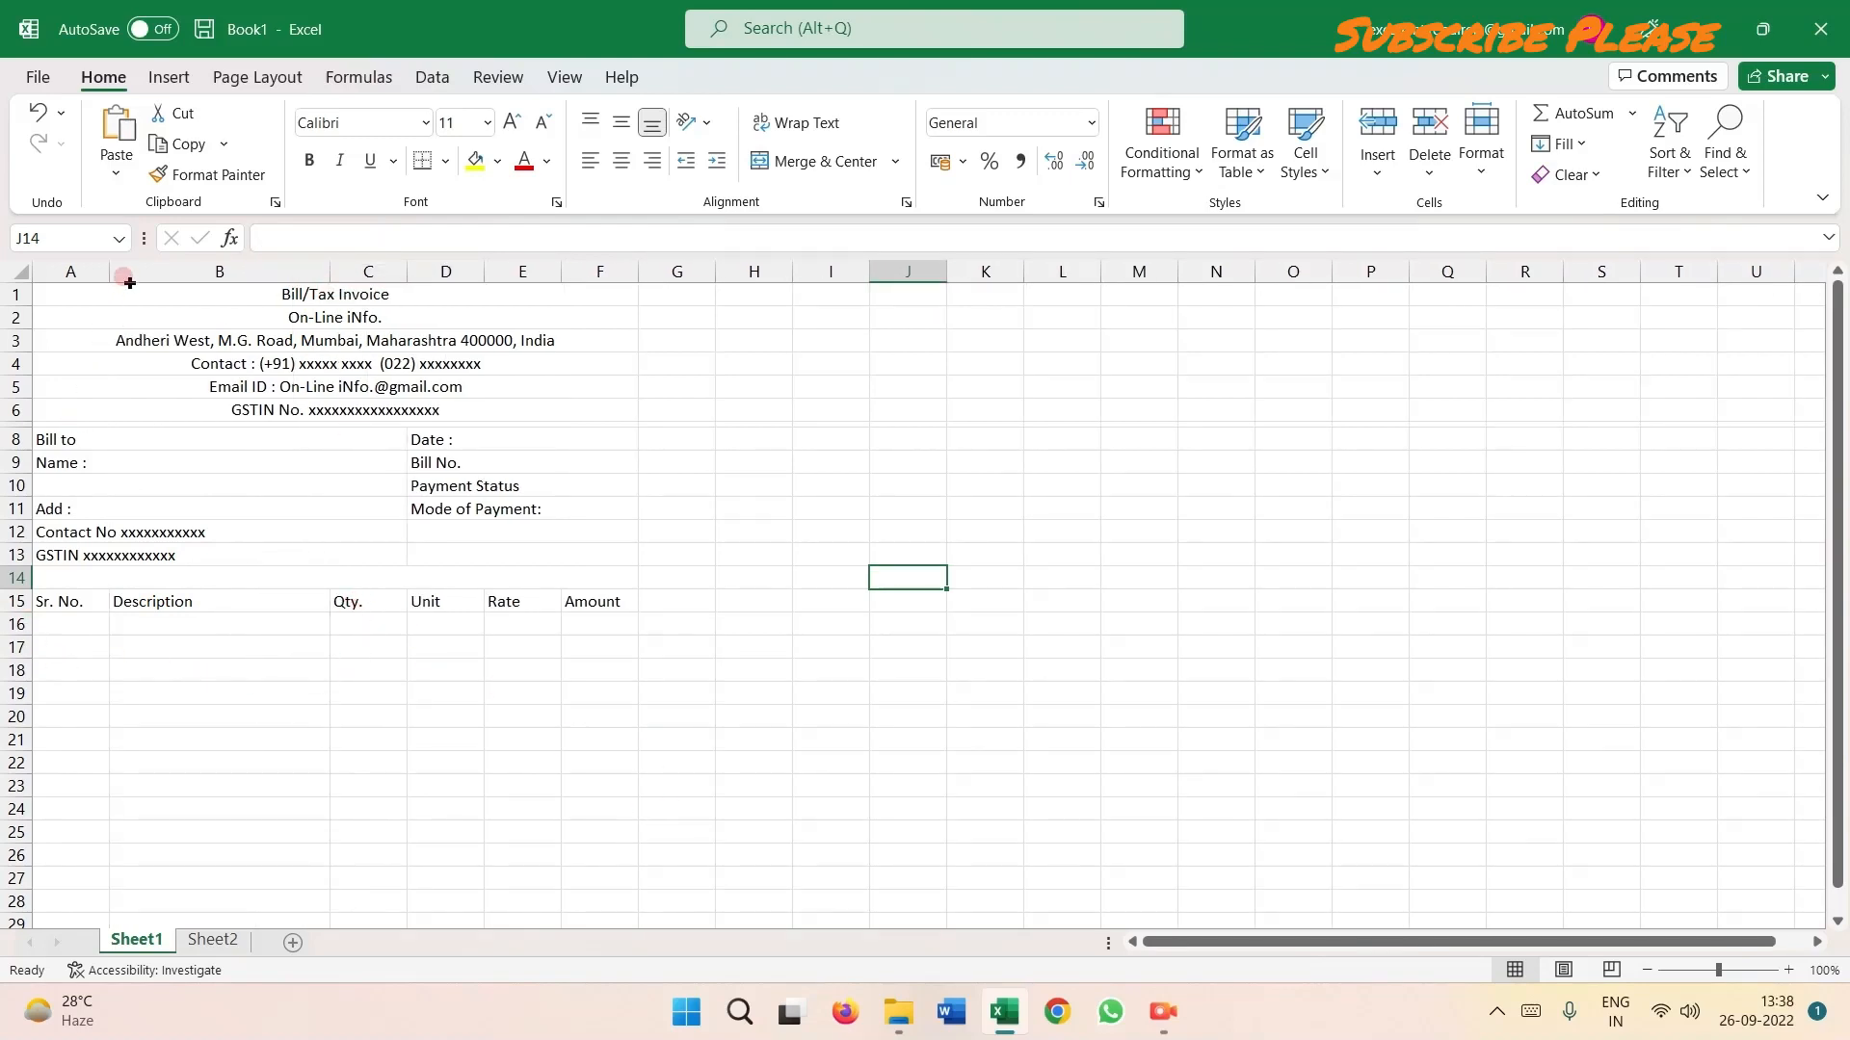
left_click_drag(110, 281, 92, 289)
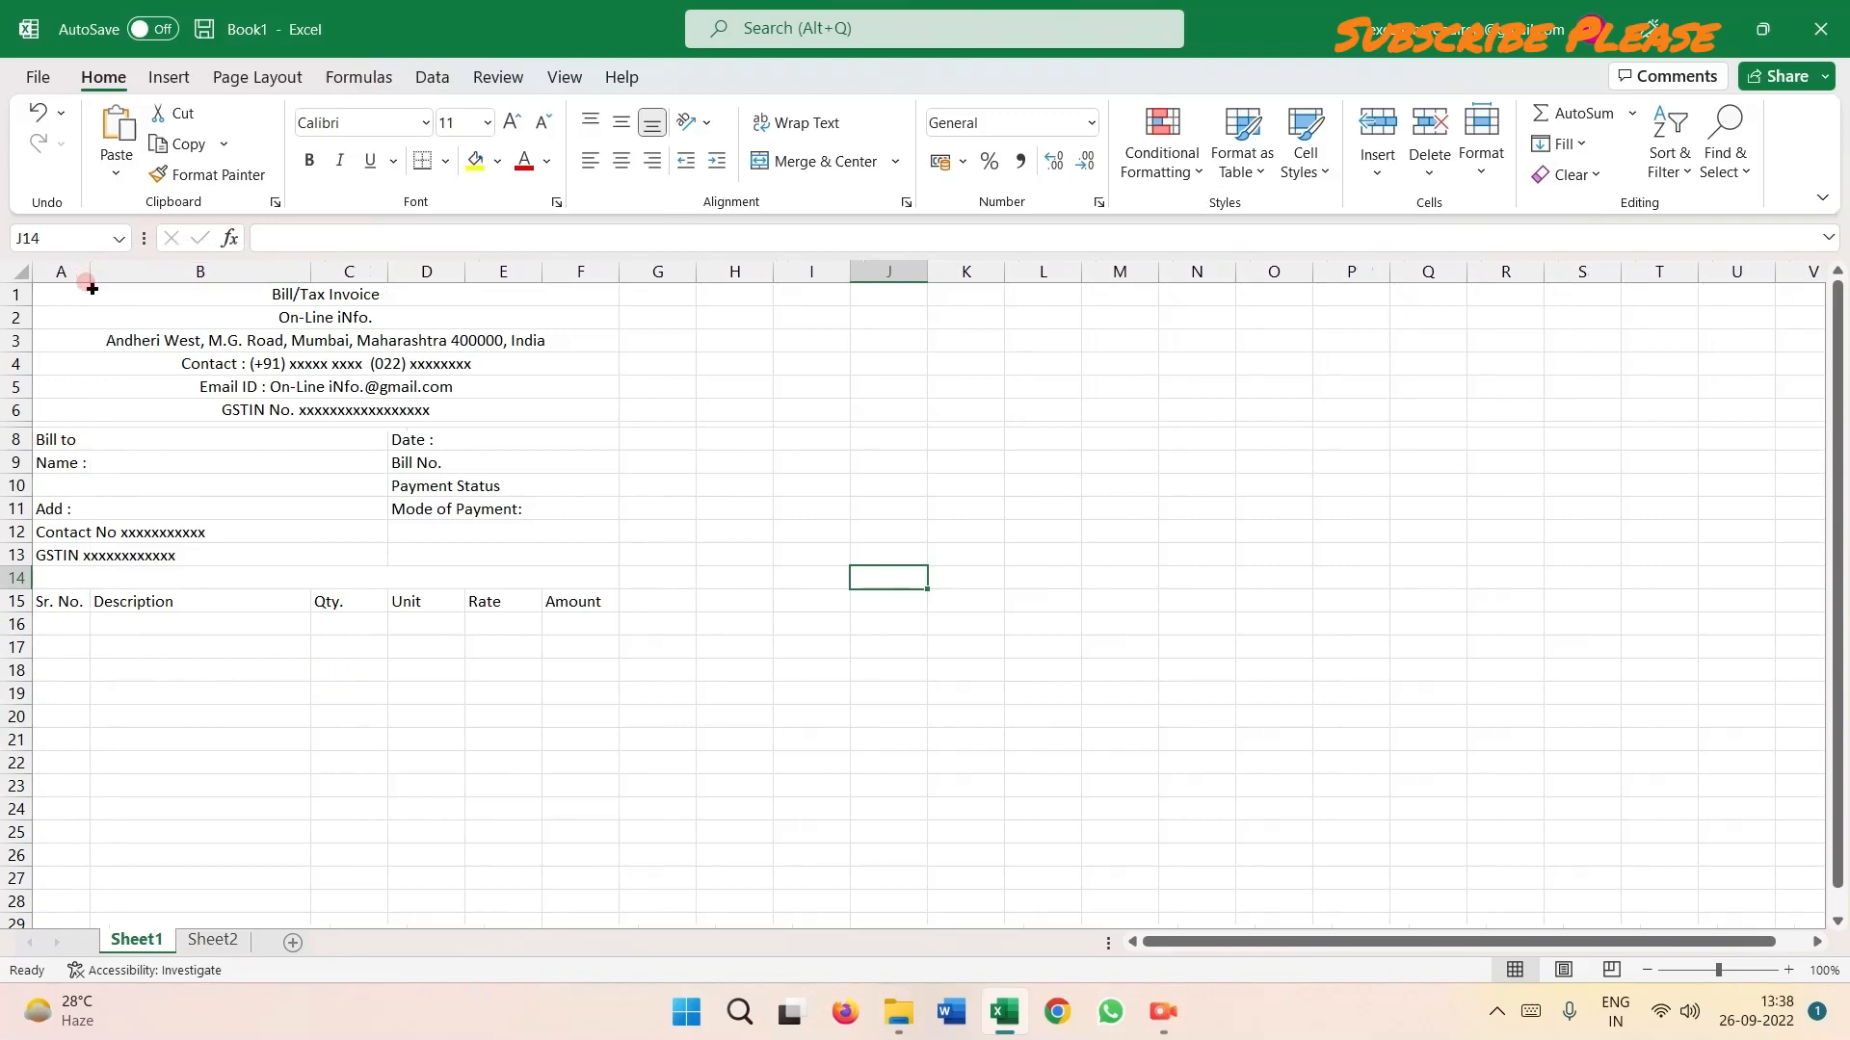
scroll(144, 735, "down", 1)
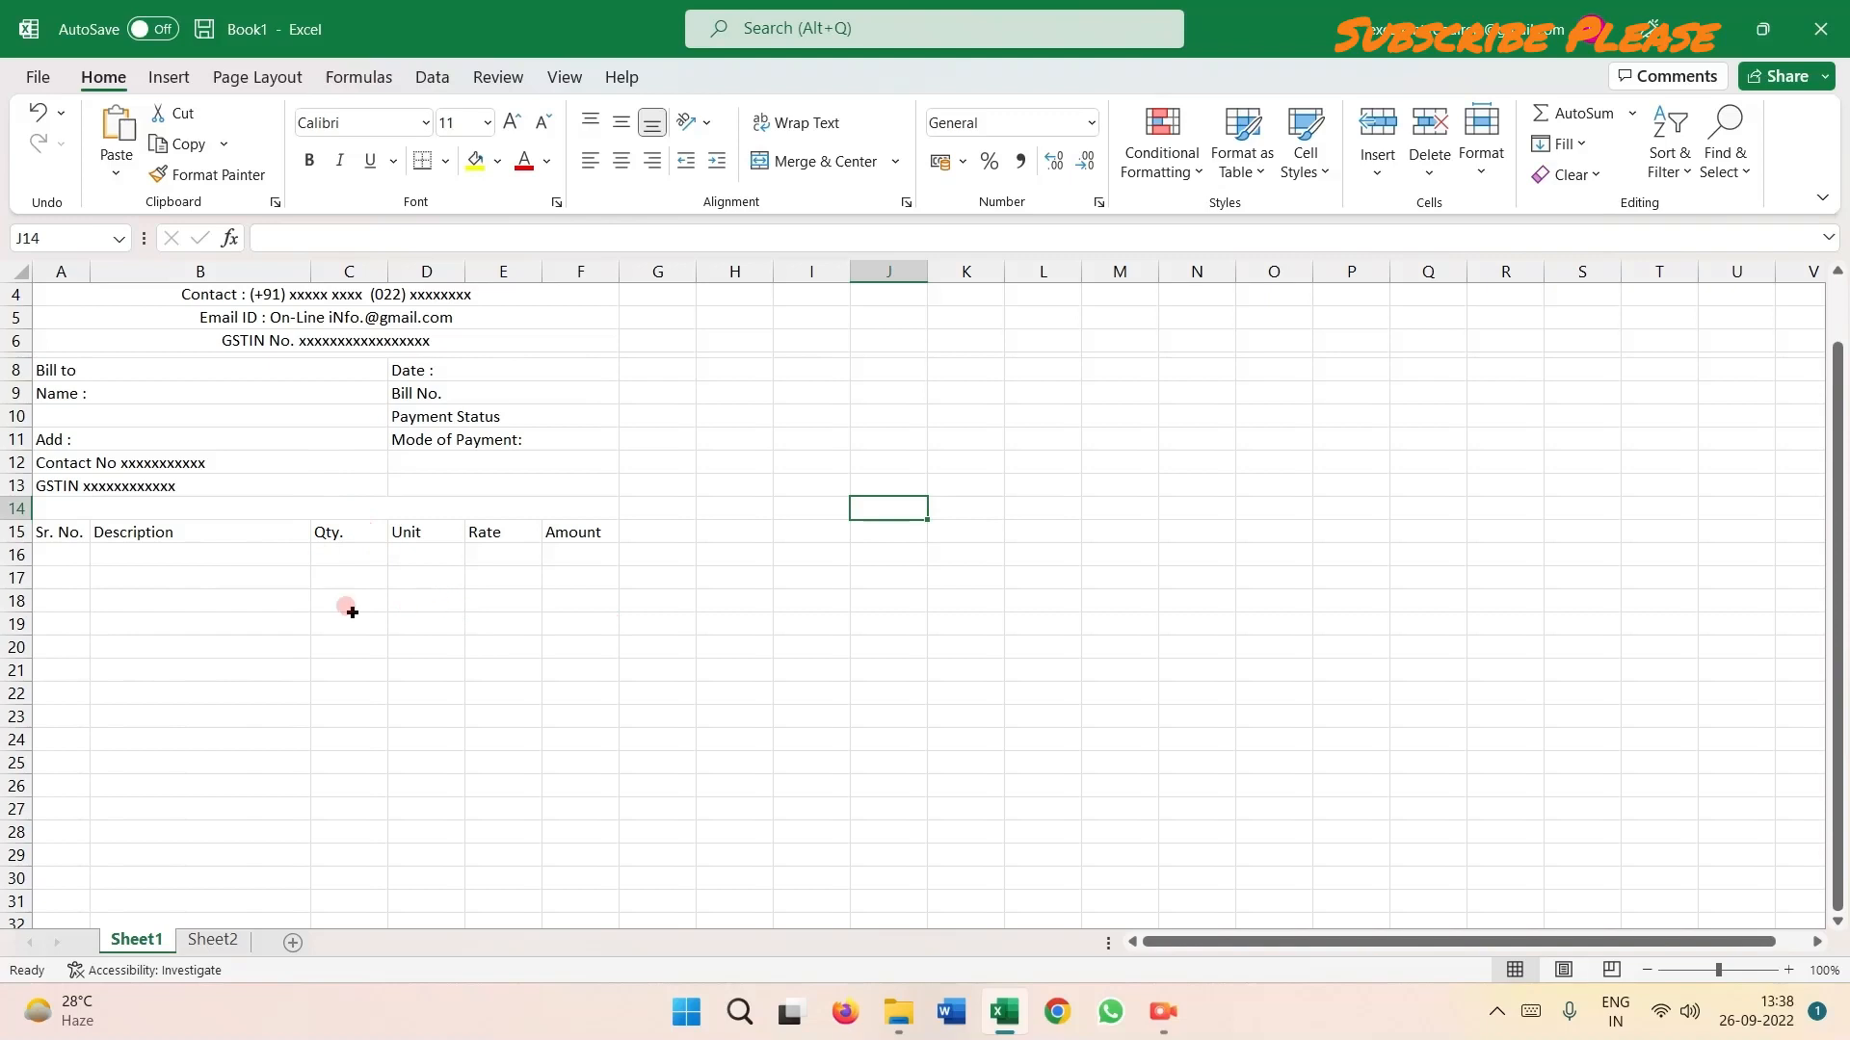
scroll(141, 579, "down", 3)
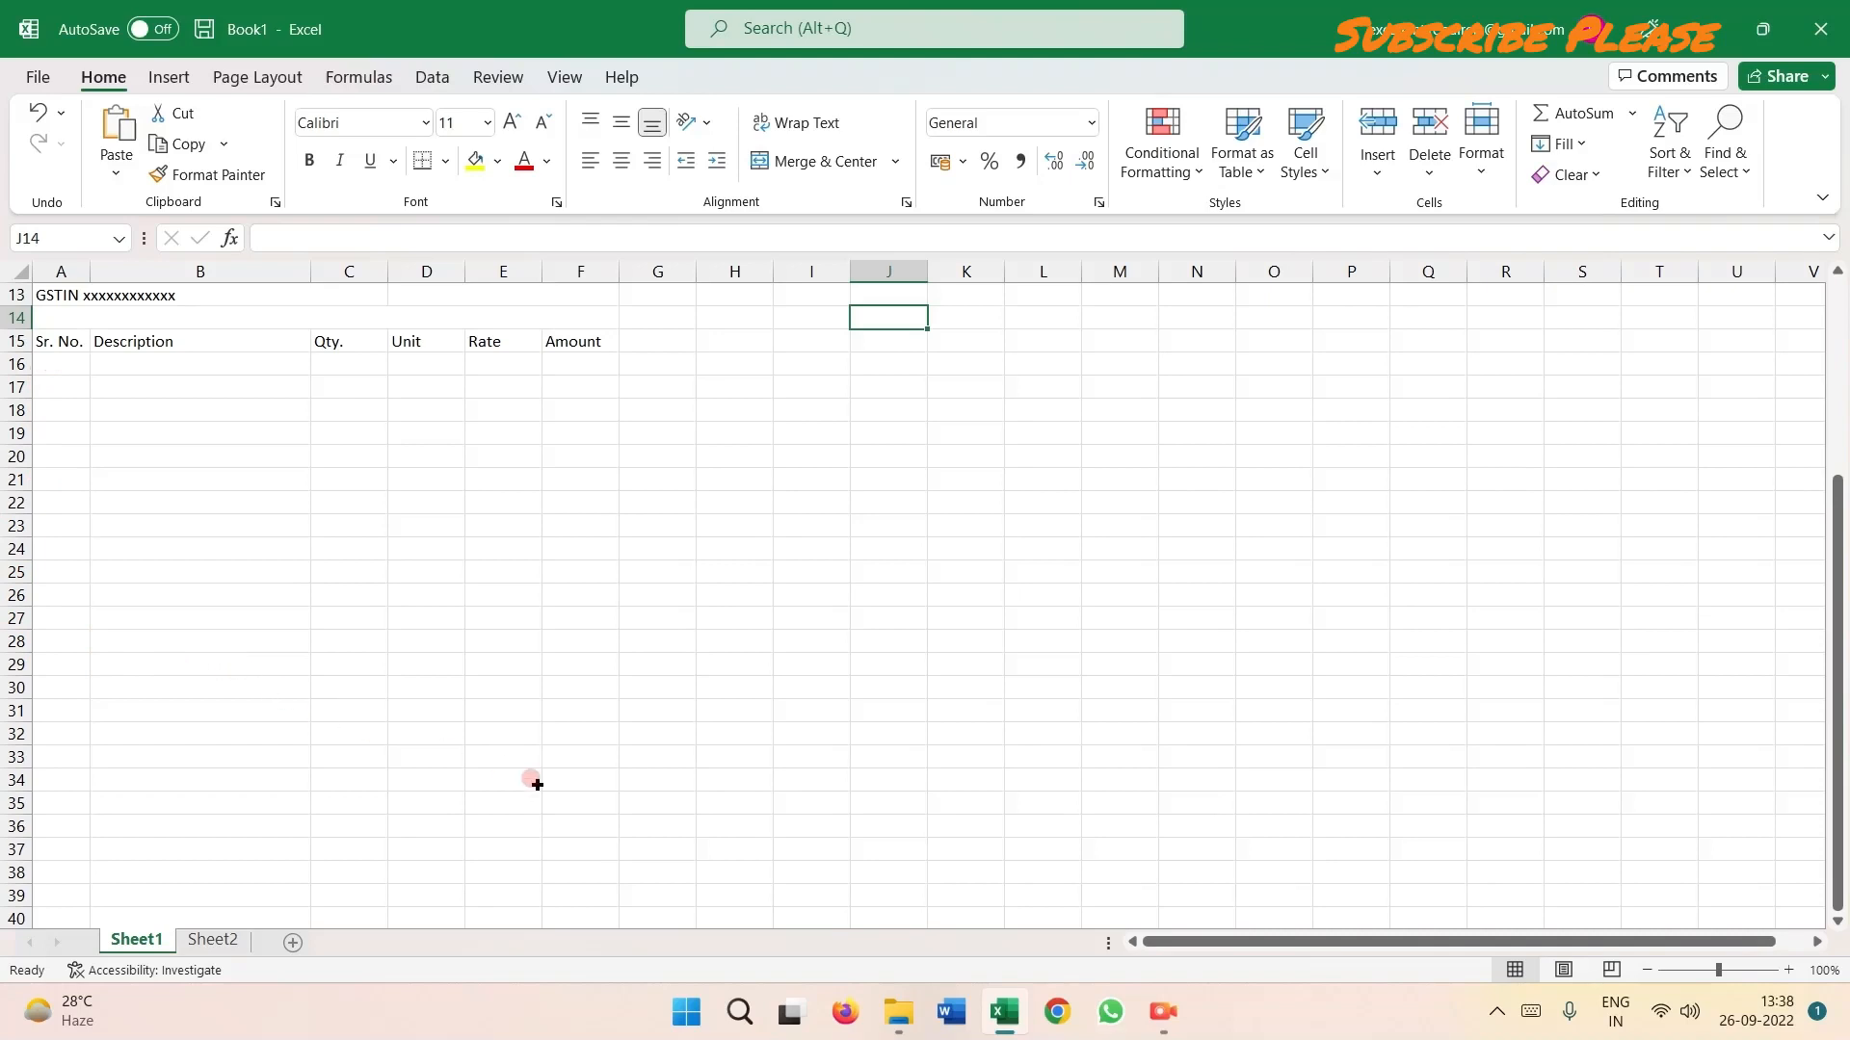
scroll(243, 649, "up", 4)
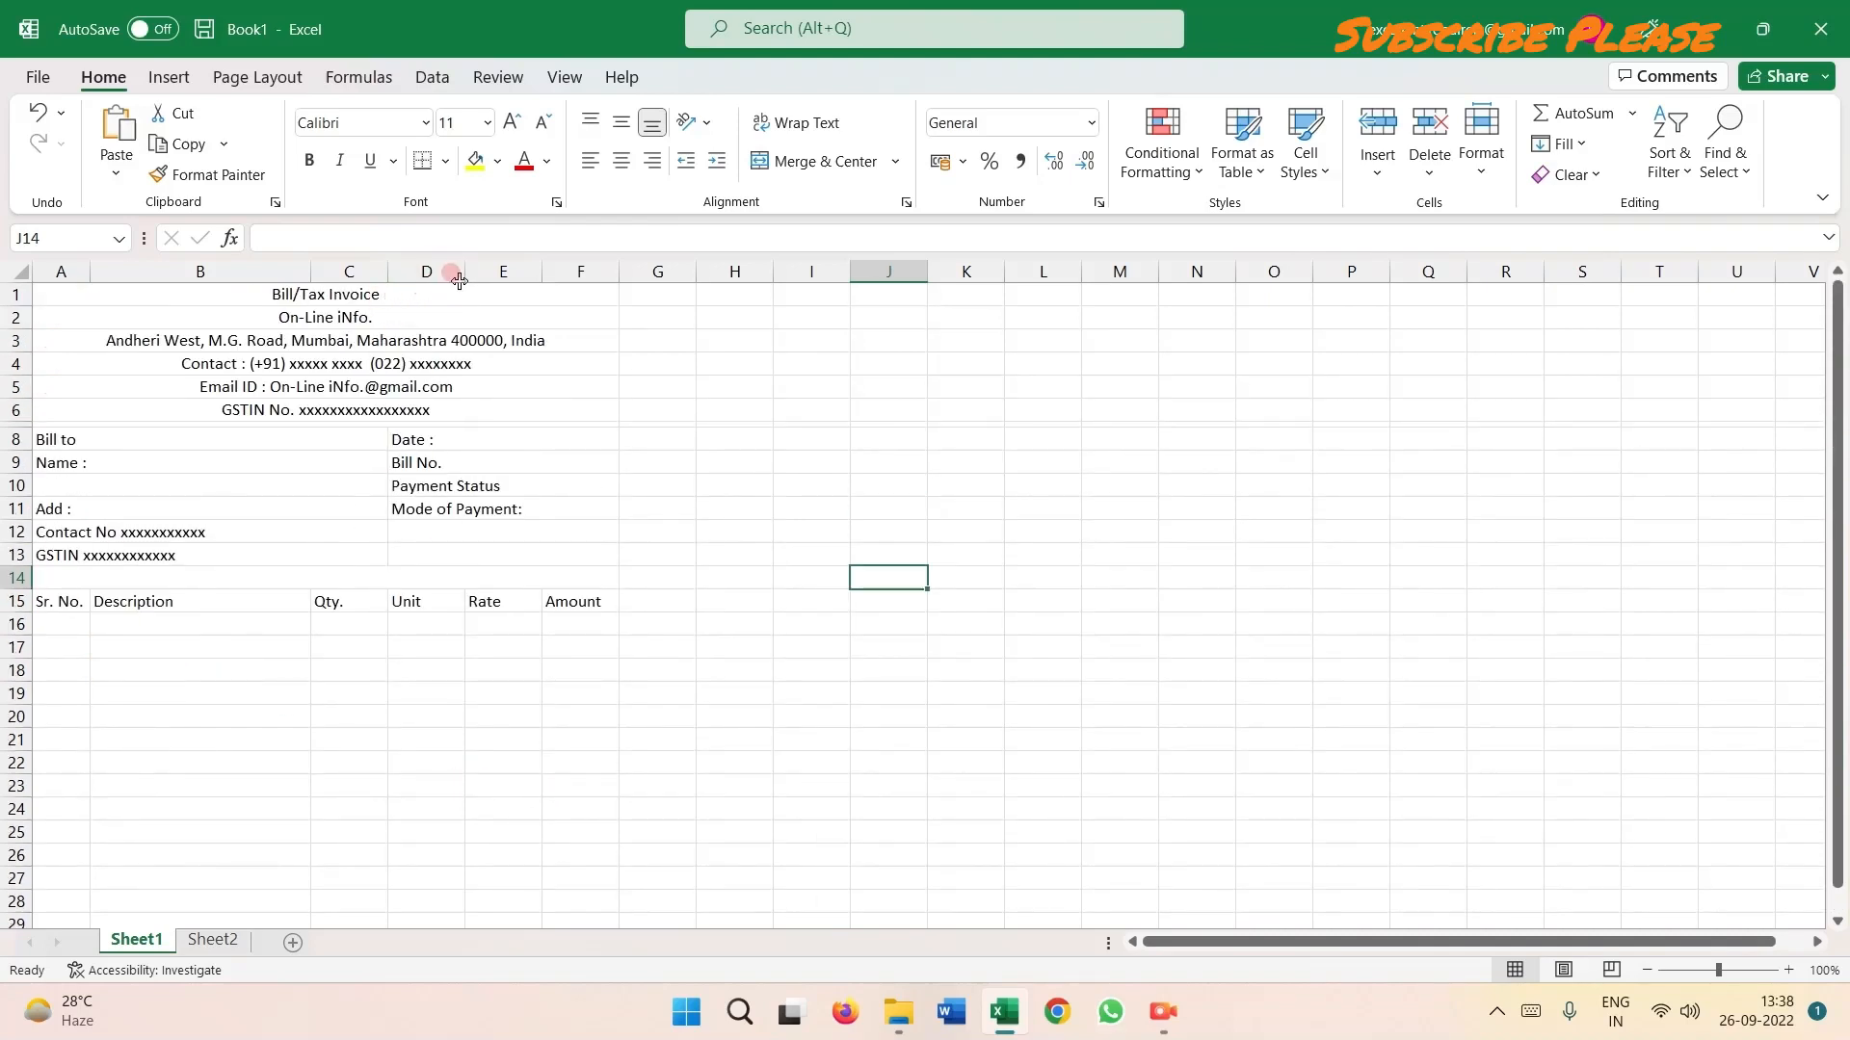
left_click_drag(465, 271, 606, 272)
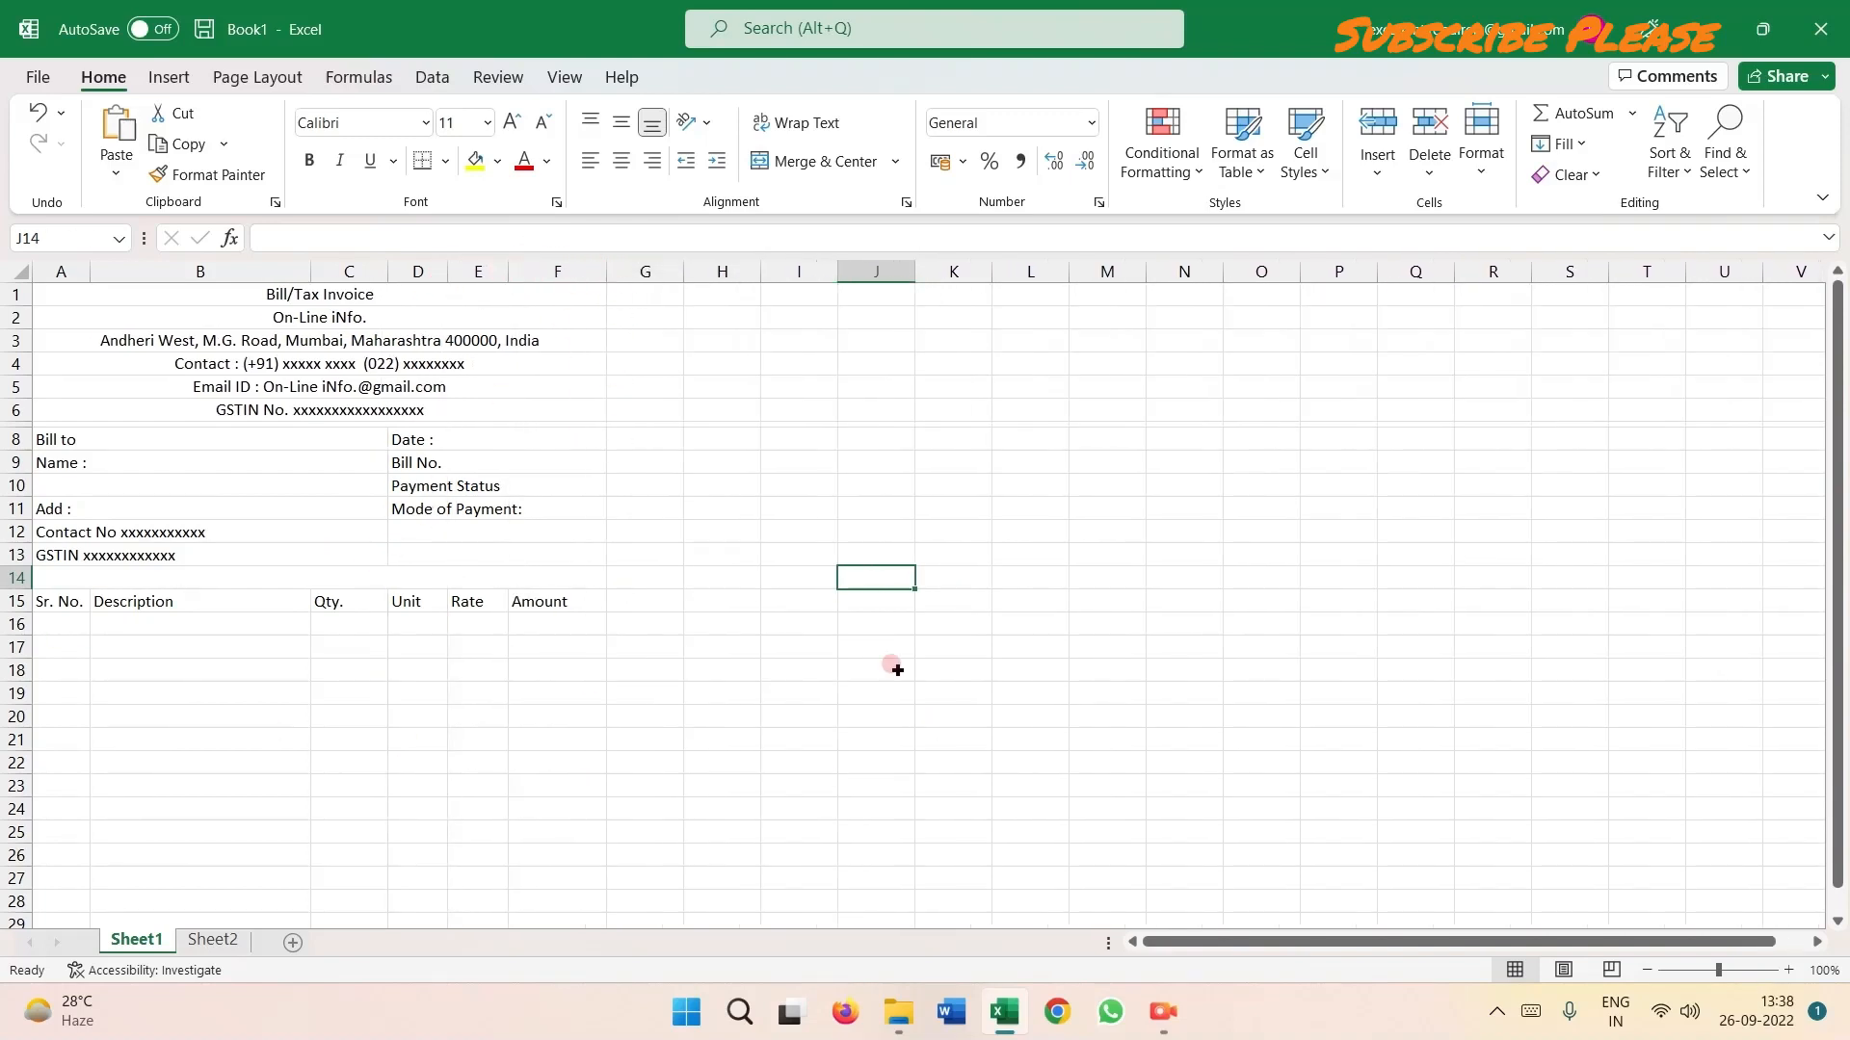
Apply all borders to the invoice range A1:F35.
left_click_drag(292, 298, 301, 894)
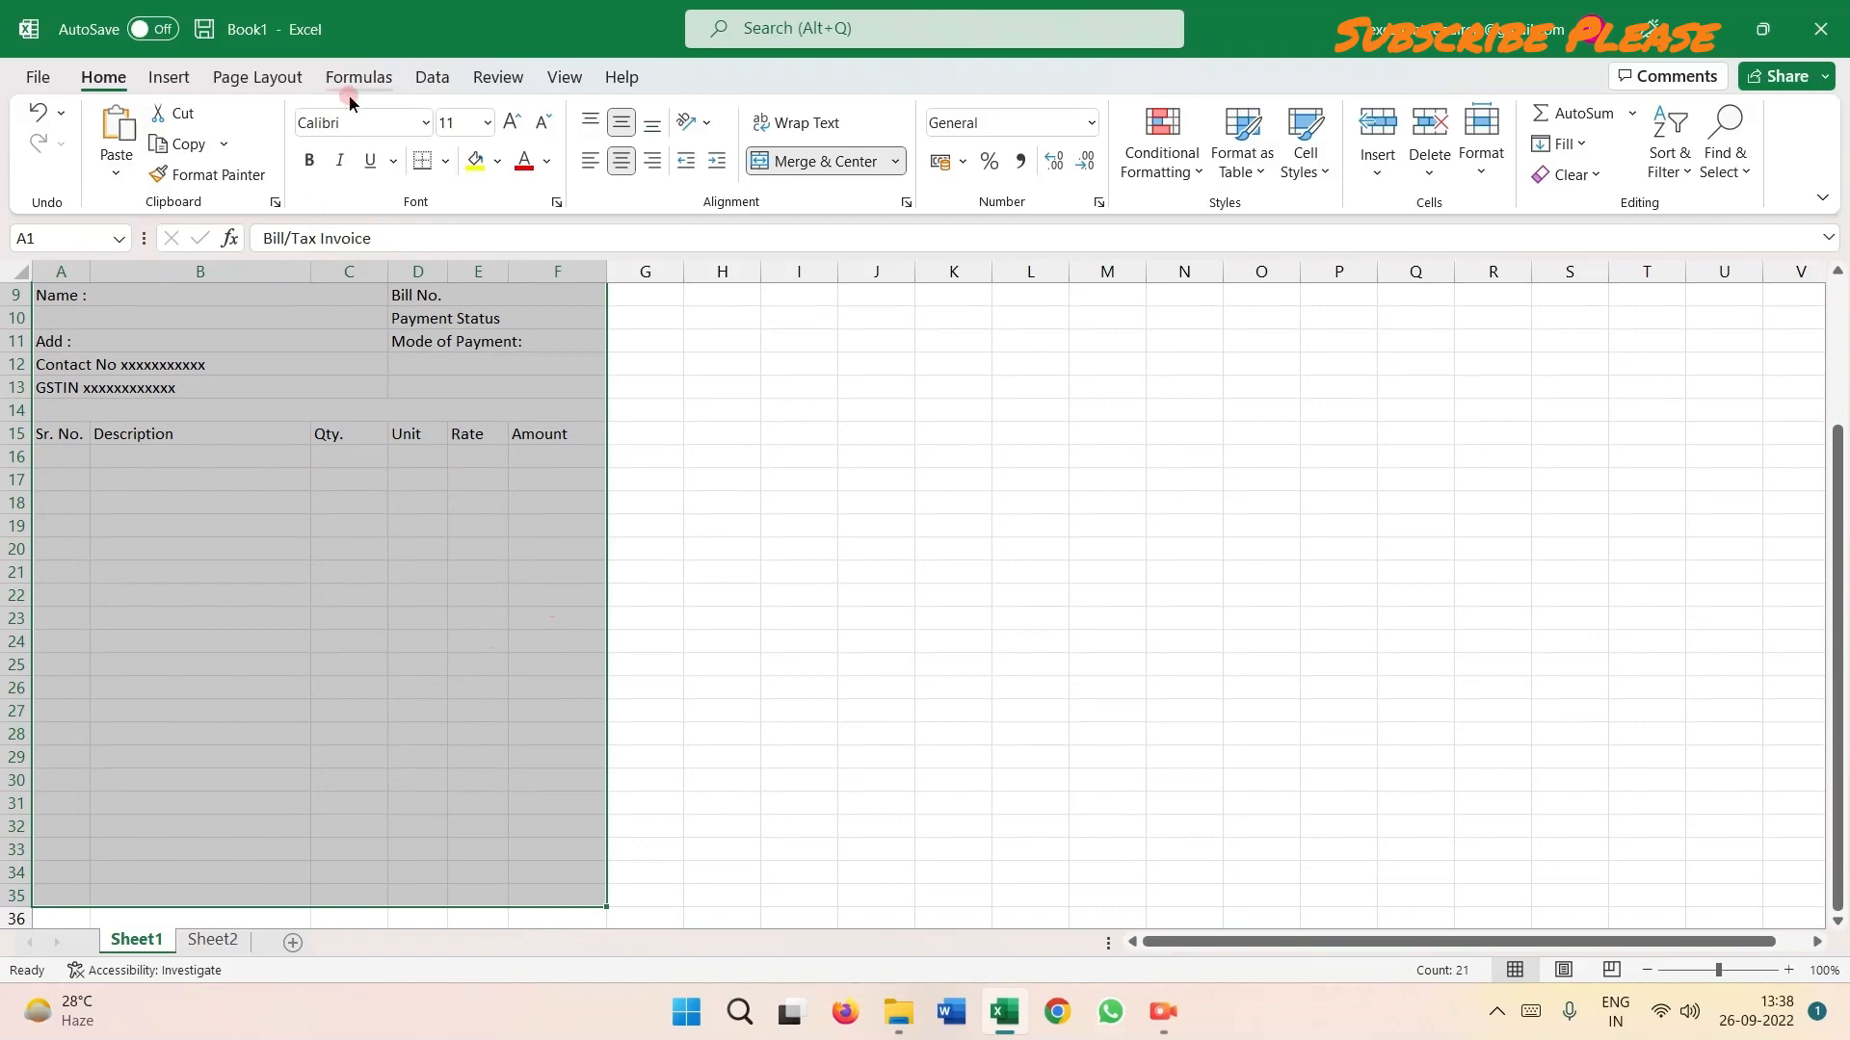
left_click(445, 161)
left_click(473, 405)
scroll(702, 459, "up", 3)
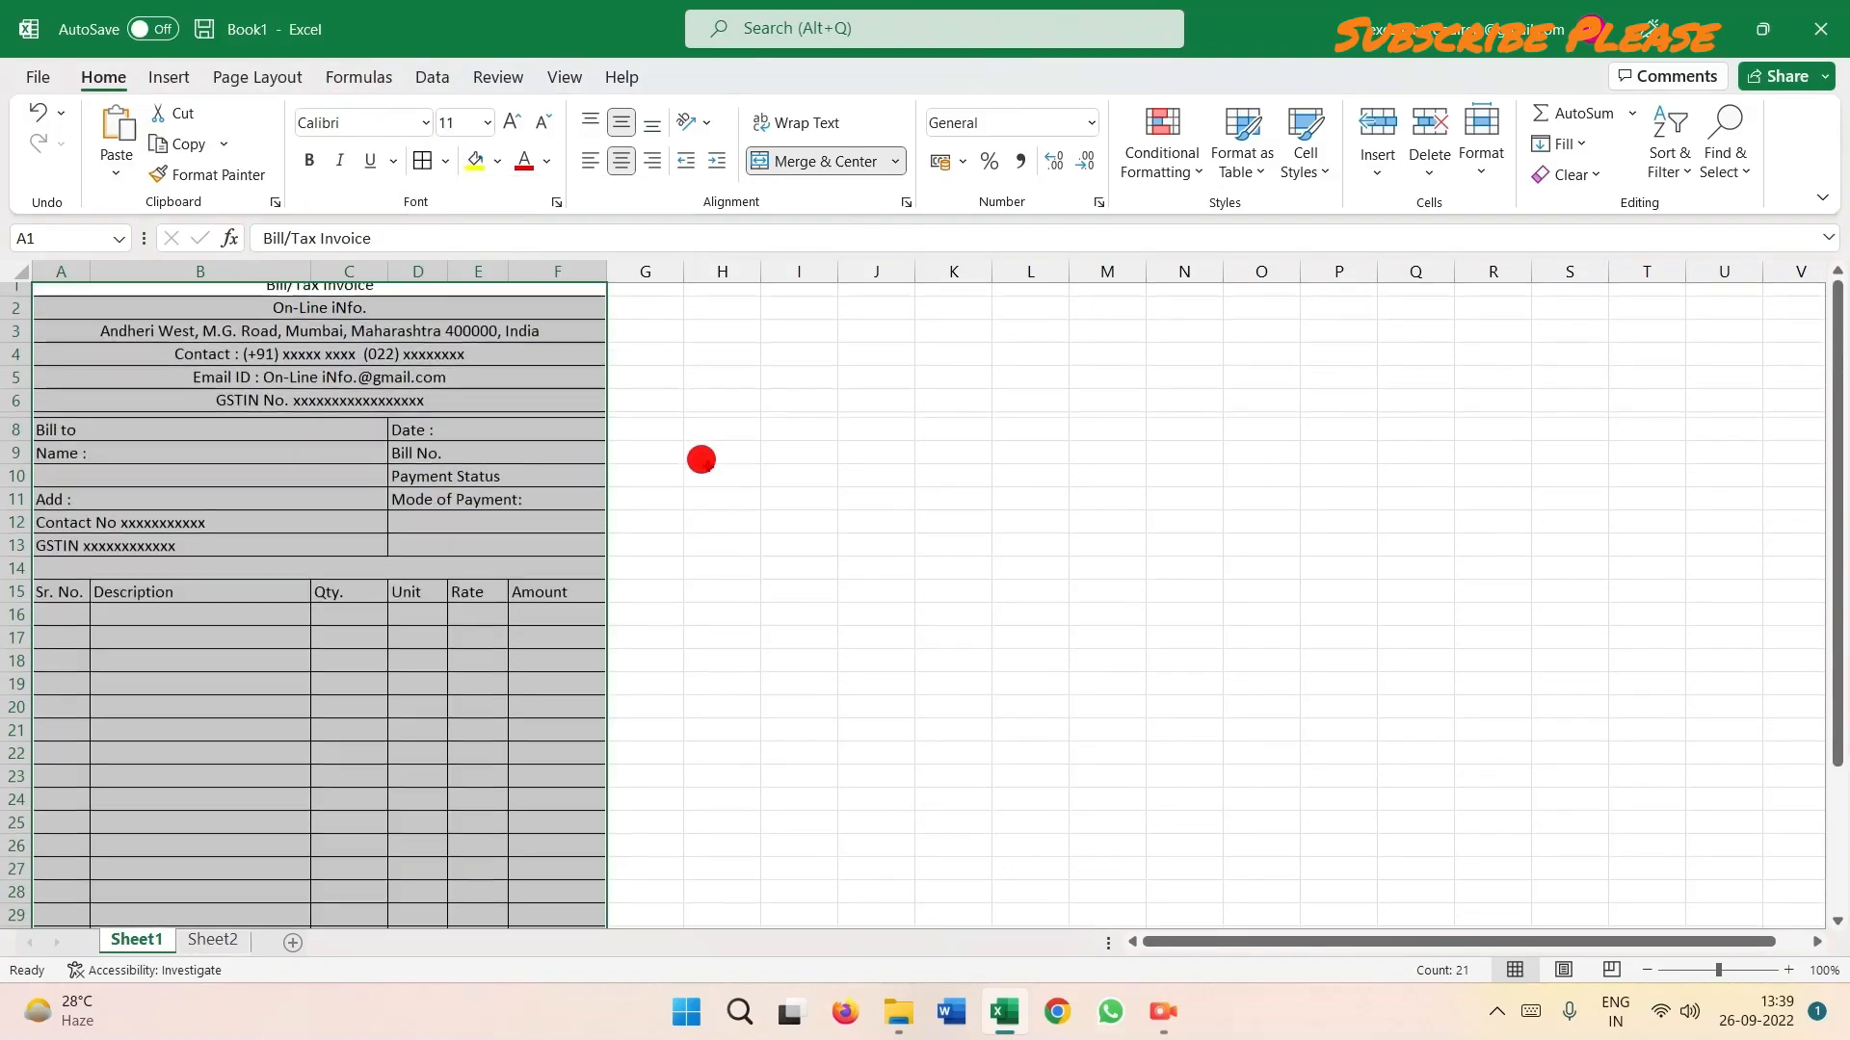
left_click(703, 459)
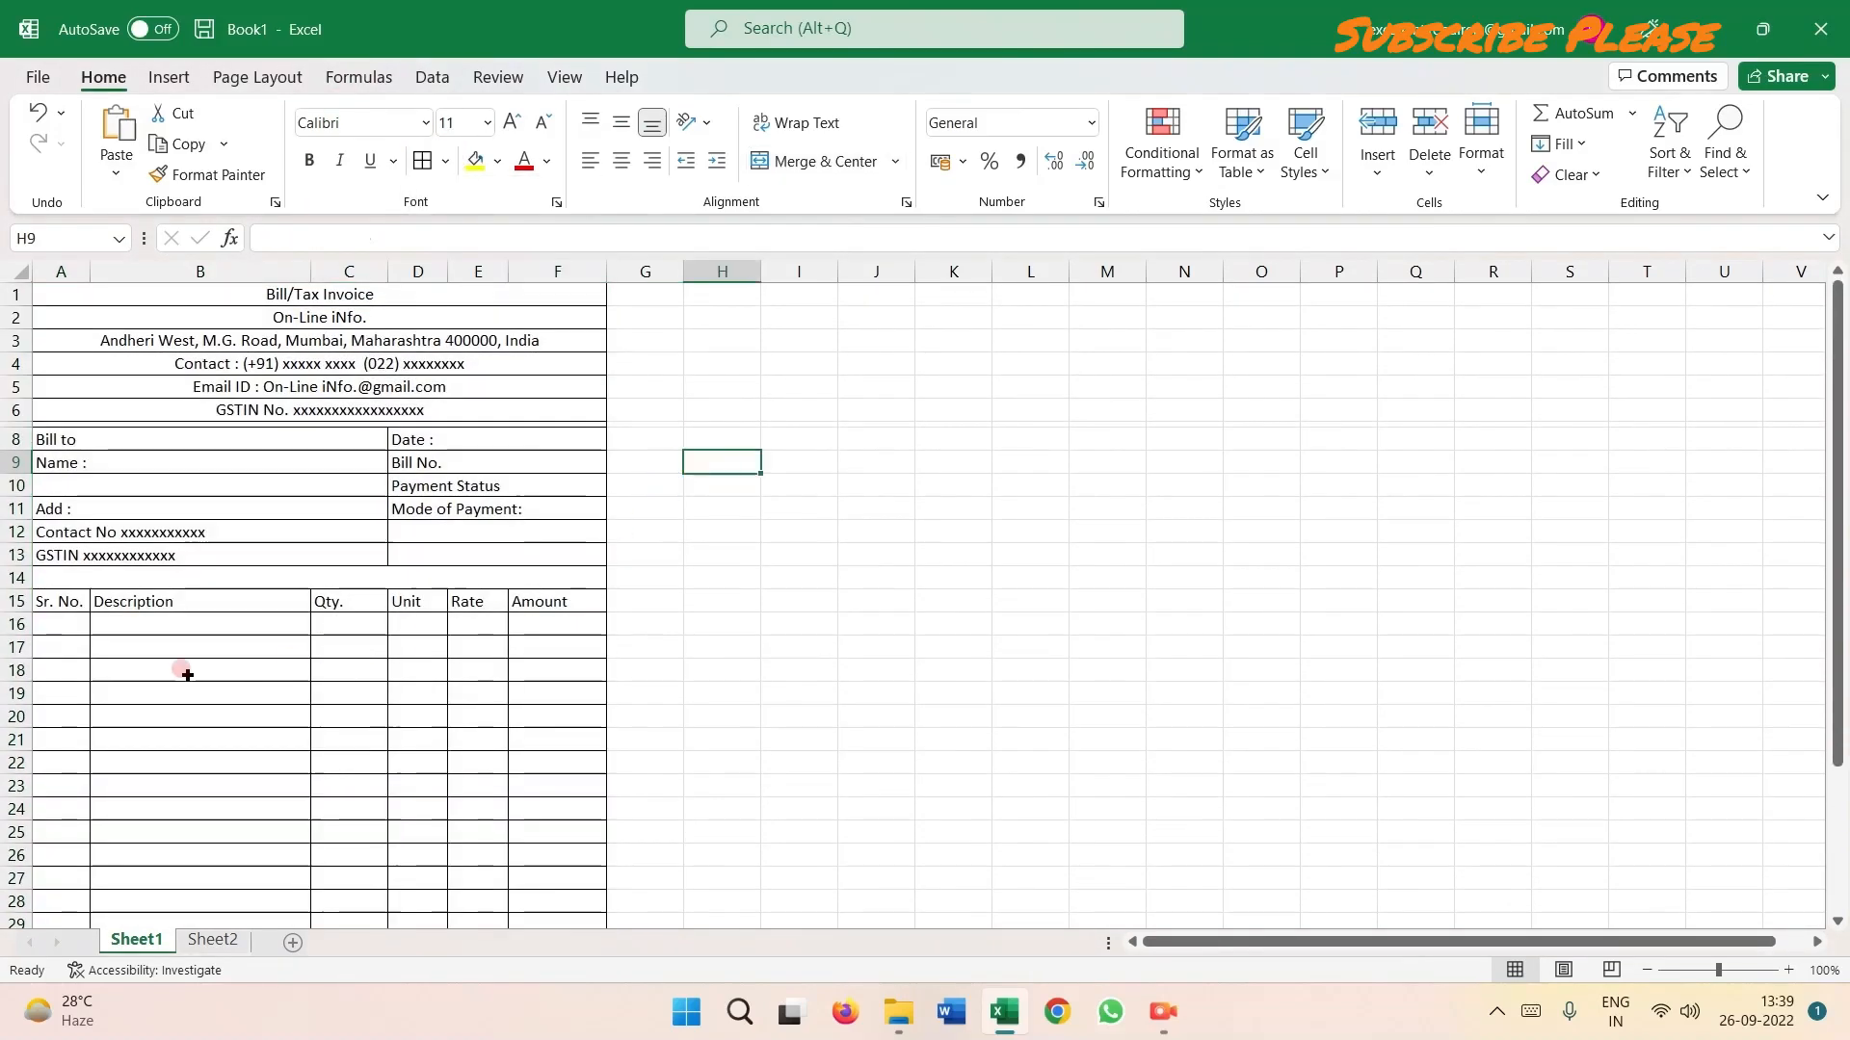
Shrink blank row 14 into a thin spacer and center the column headers in A15:F15 horizontally and vertically.
left_click(46, 578)
left_click_drag(19, 590, 511, 586)
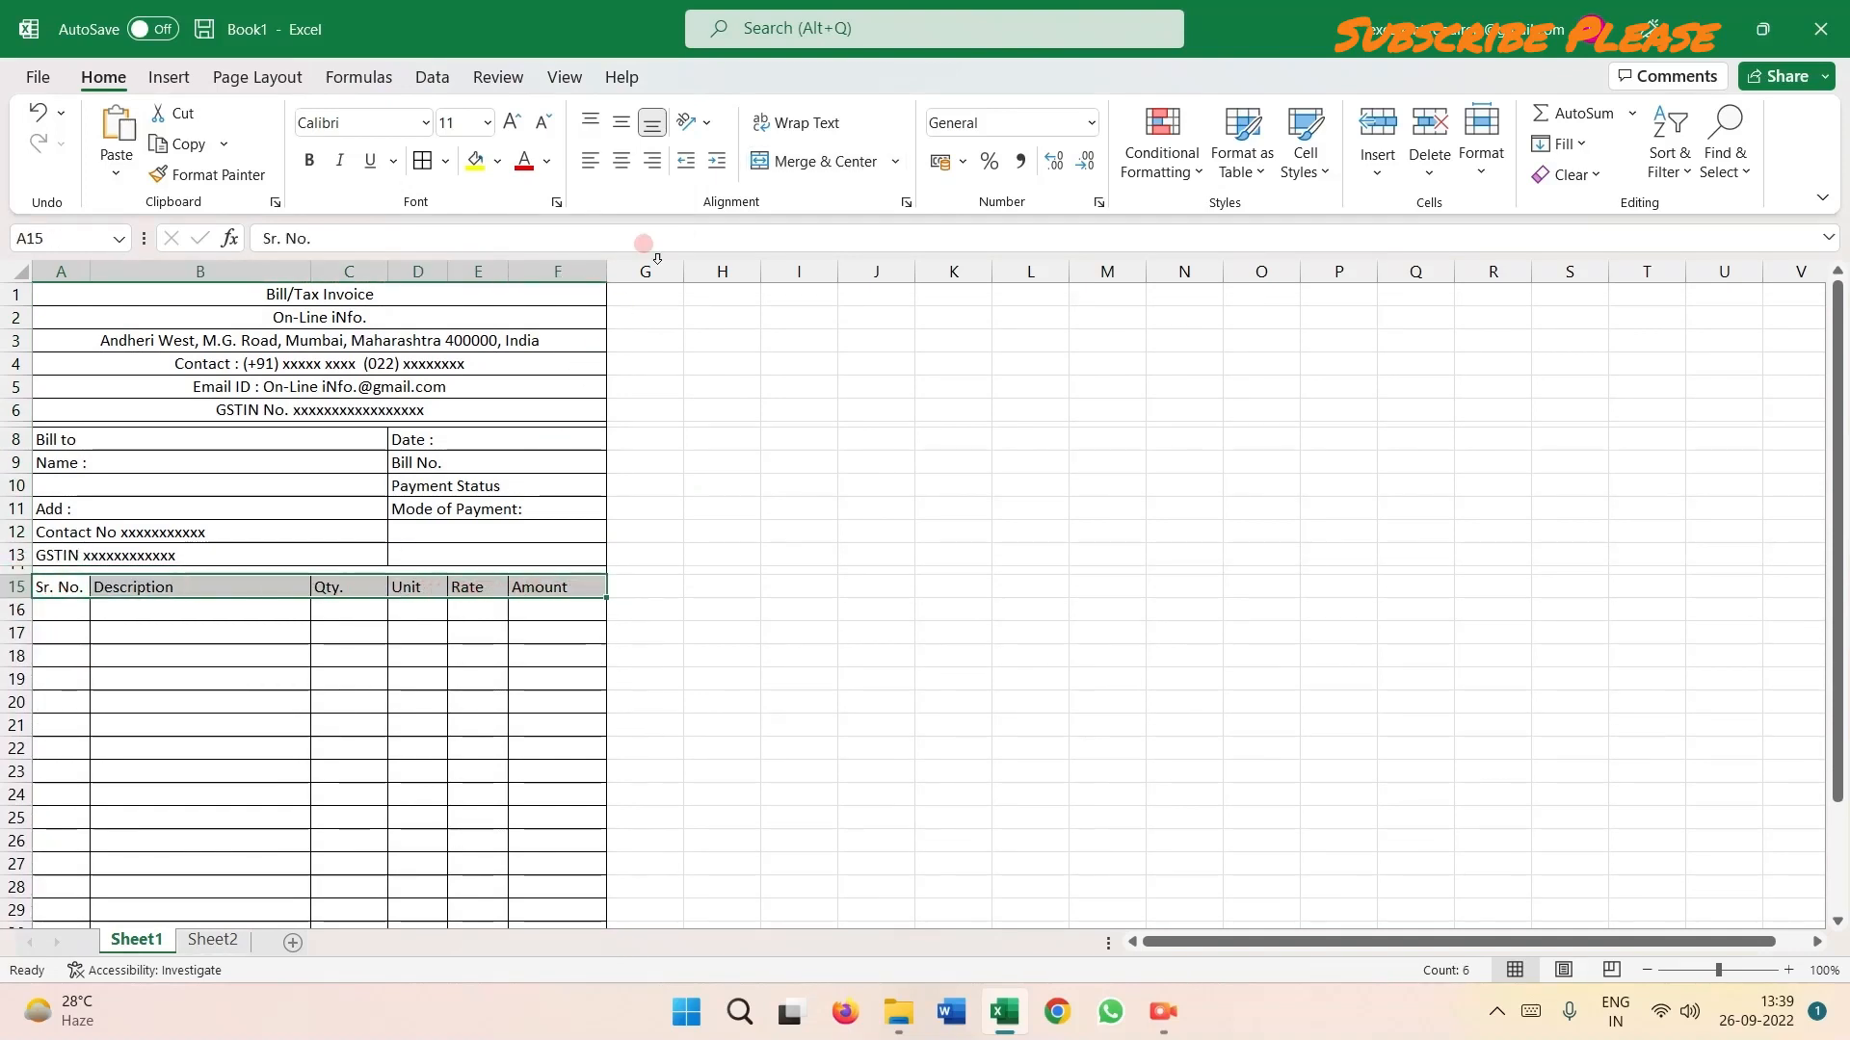
left_click(622, 161)
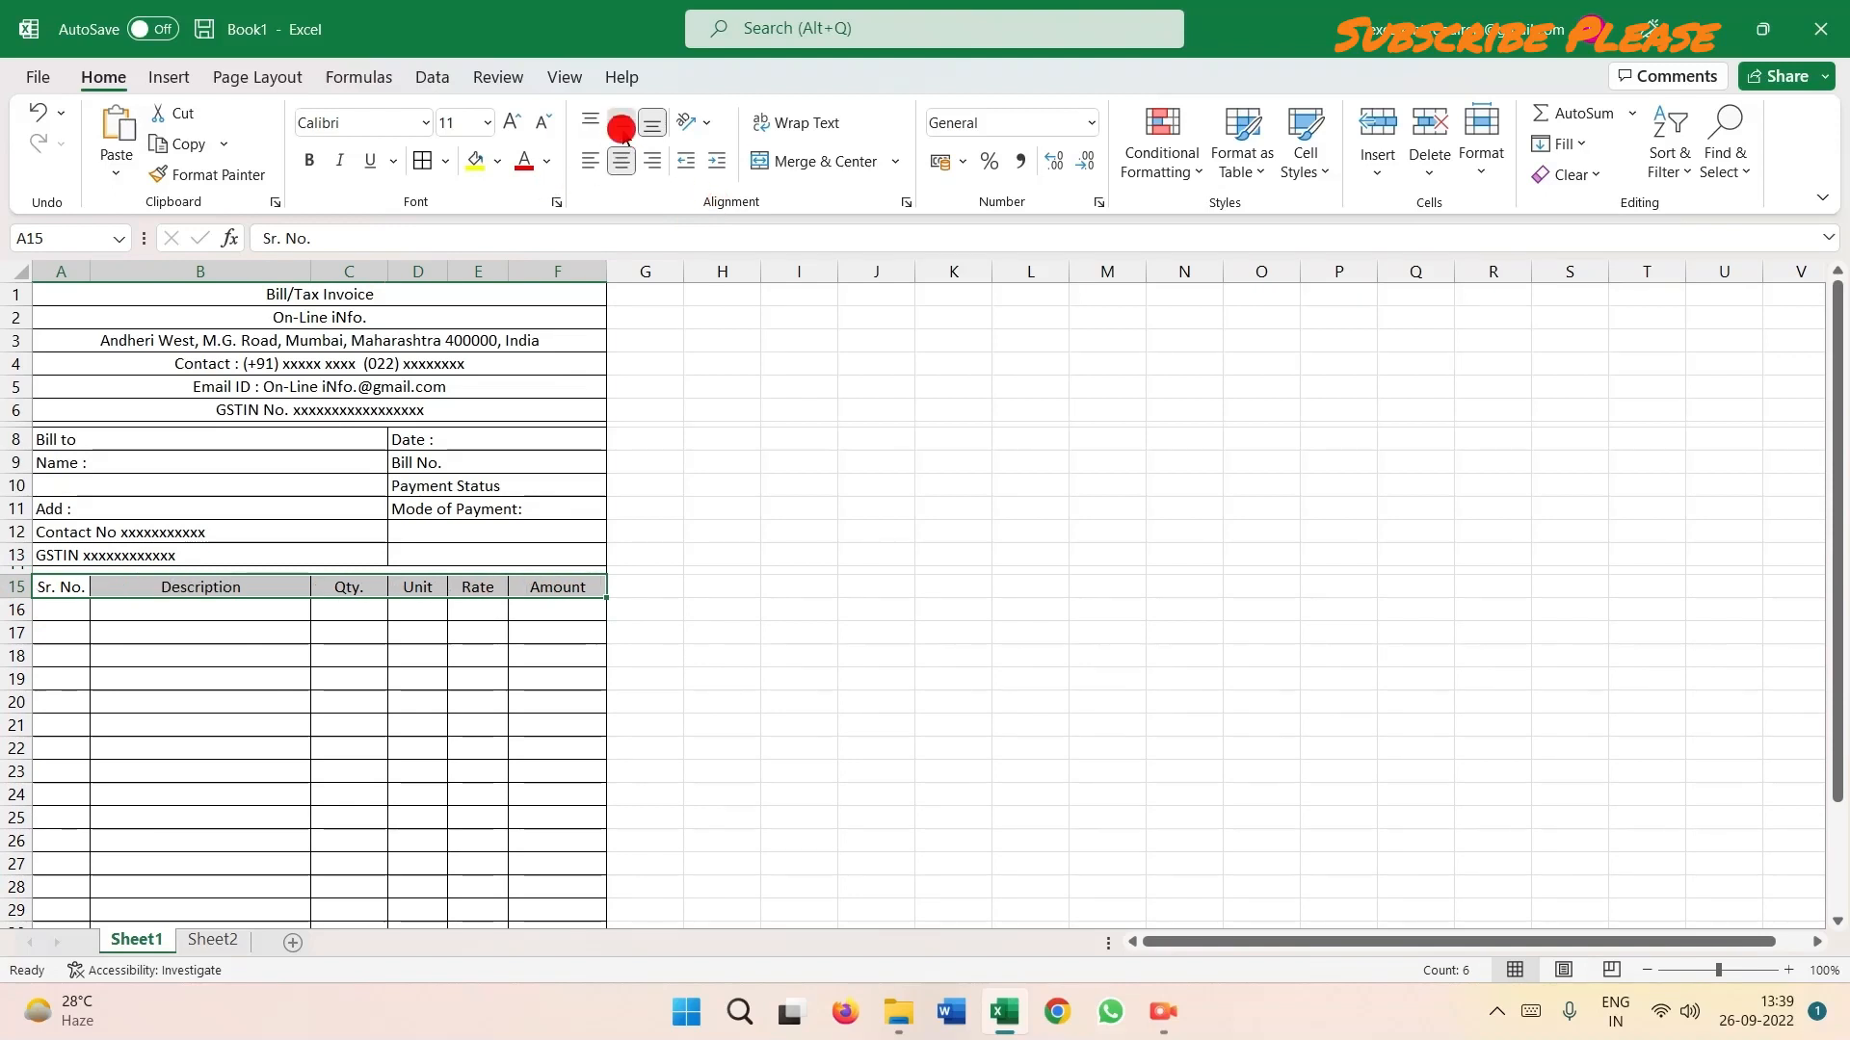
left_click(369, 654)
Make the column headers in A15:F15 bold and fill them with light gray.
left_click_drag(62, 586, 537, 586)
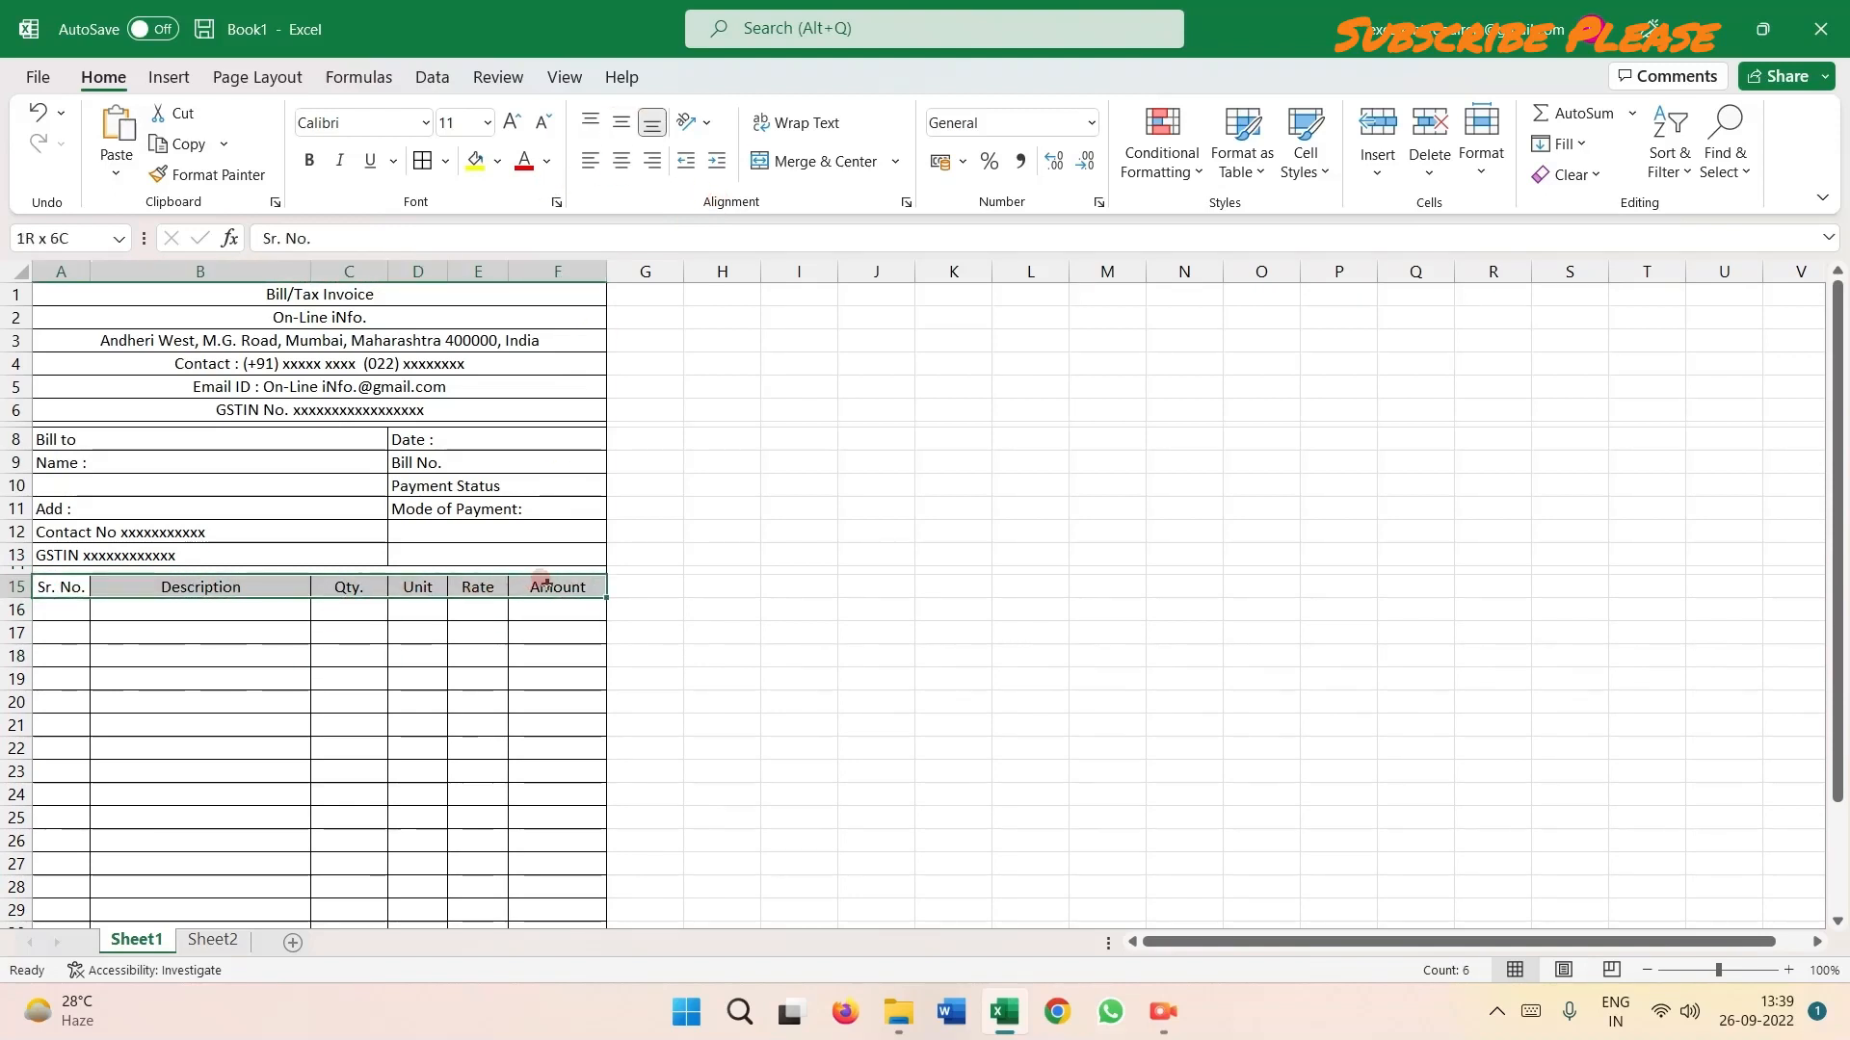
left_click(309, 160)
left_click(1023, 743)
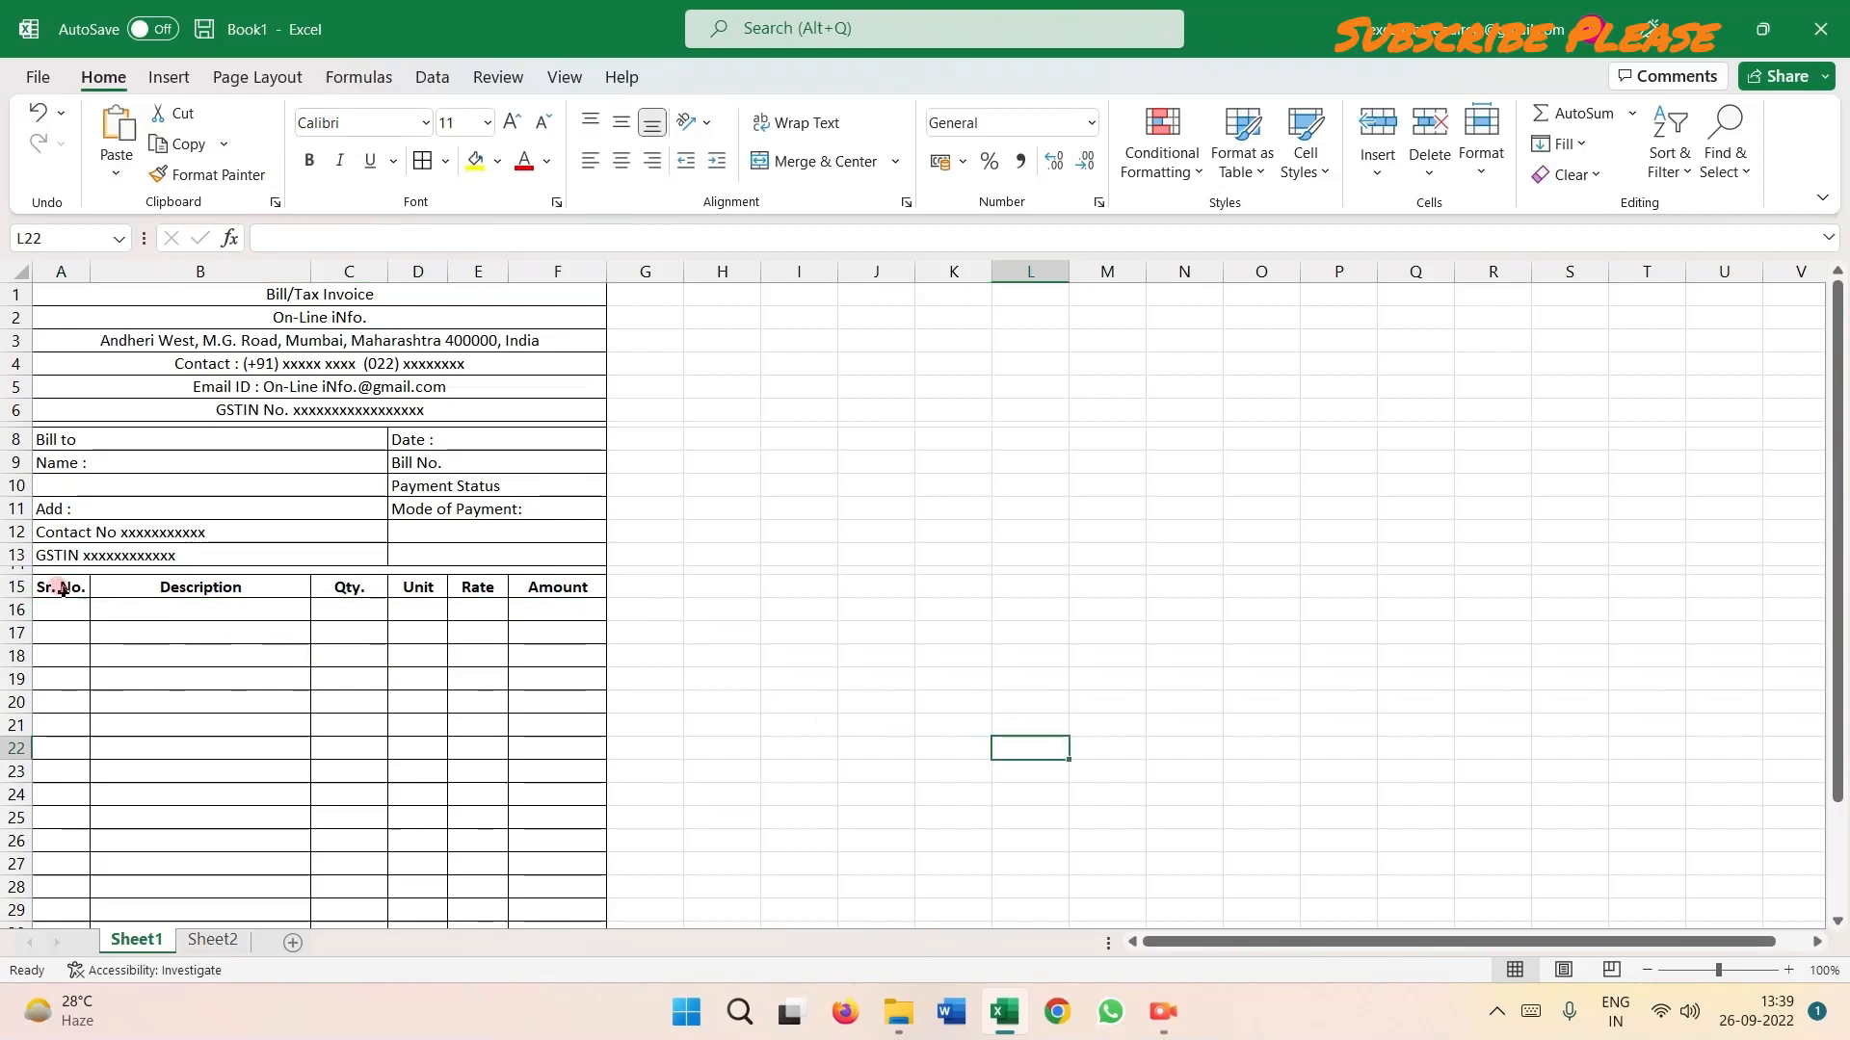
left_click_drag(56, 587, 539, 590)
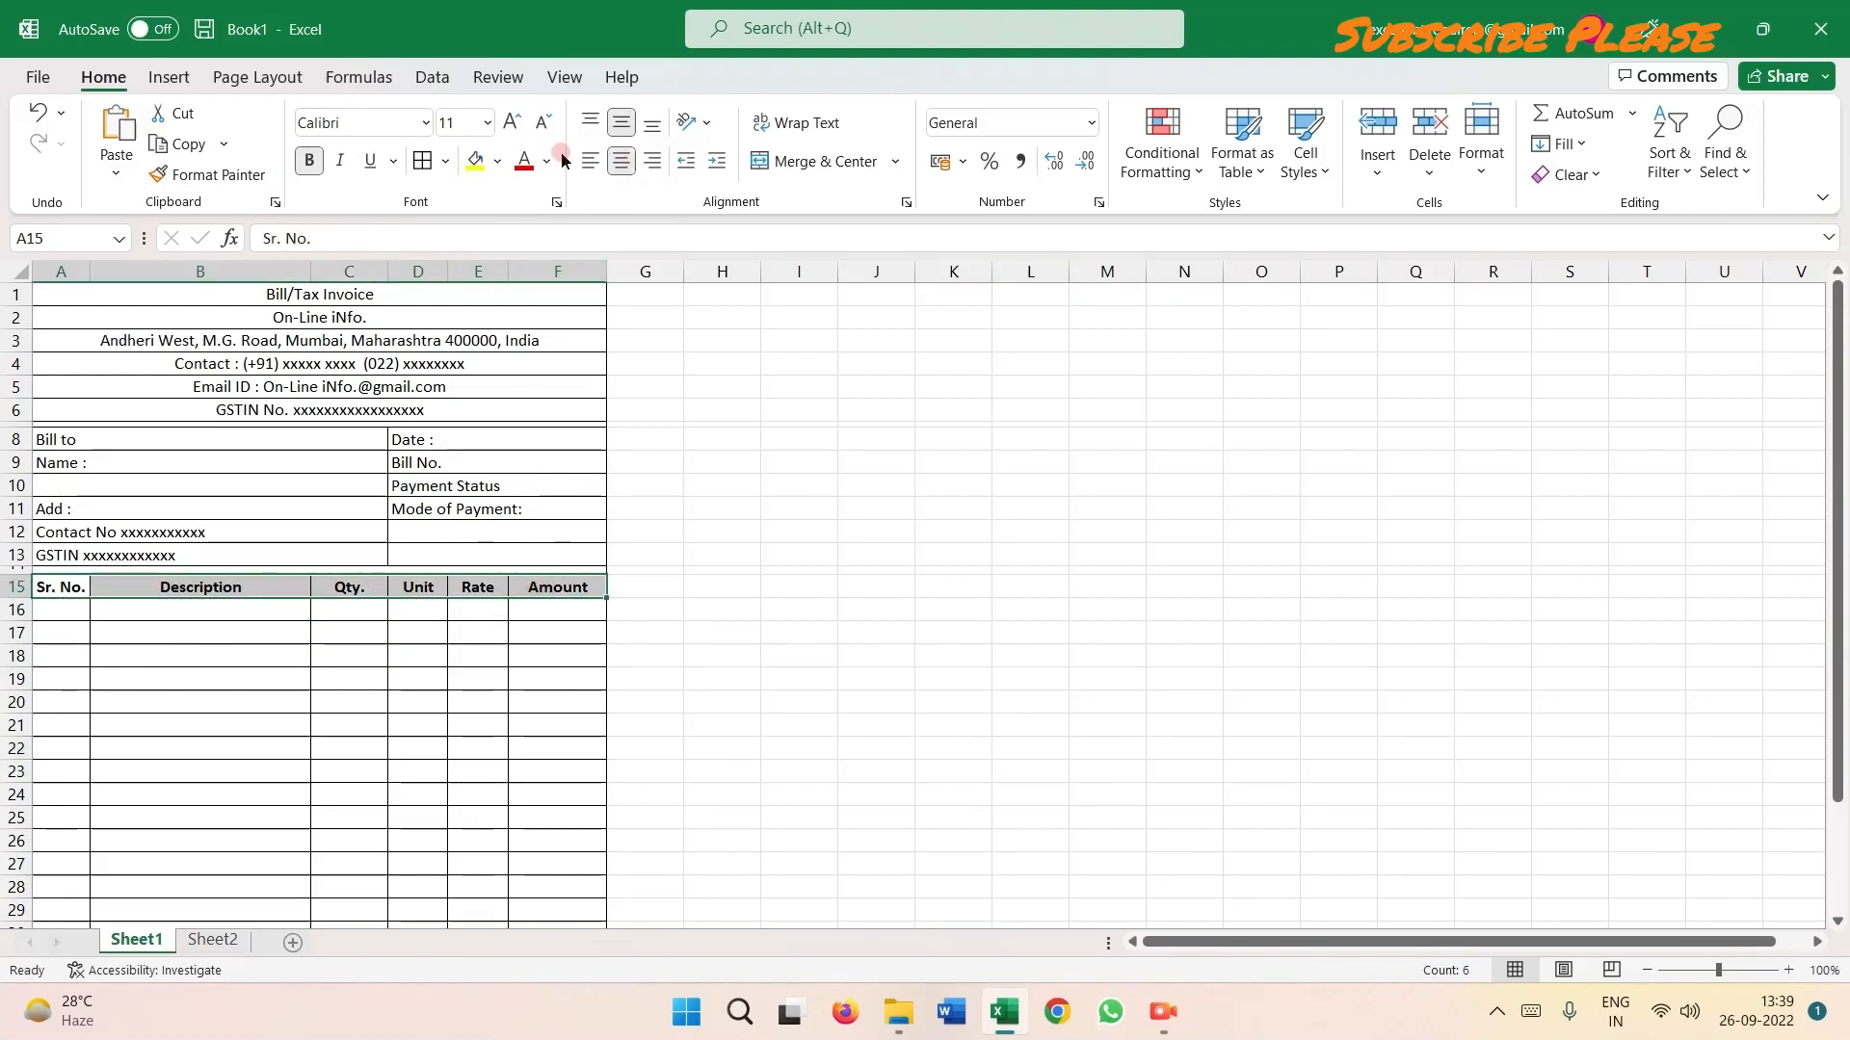
left_click(497, 161)
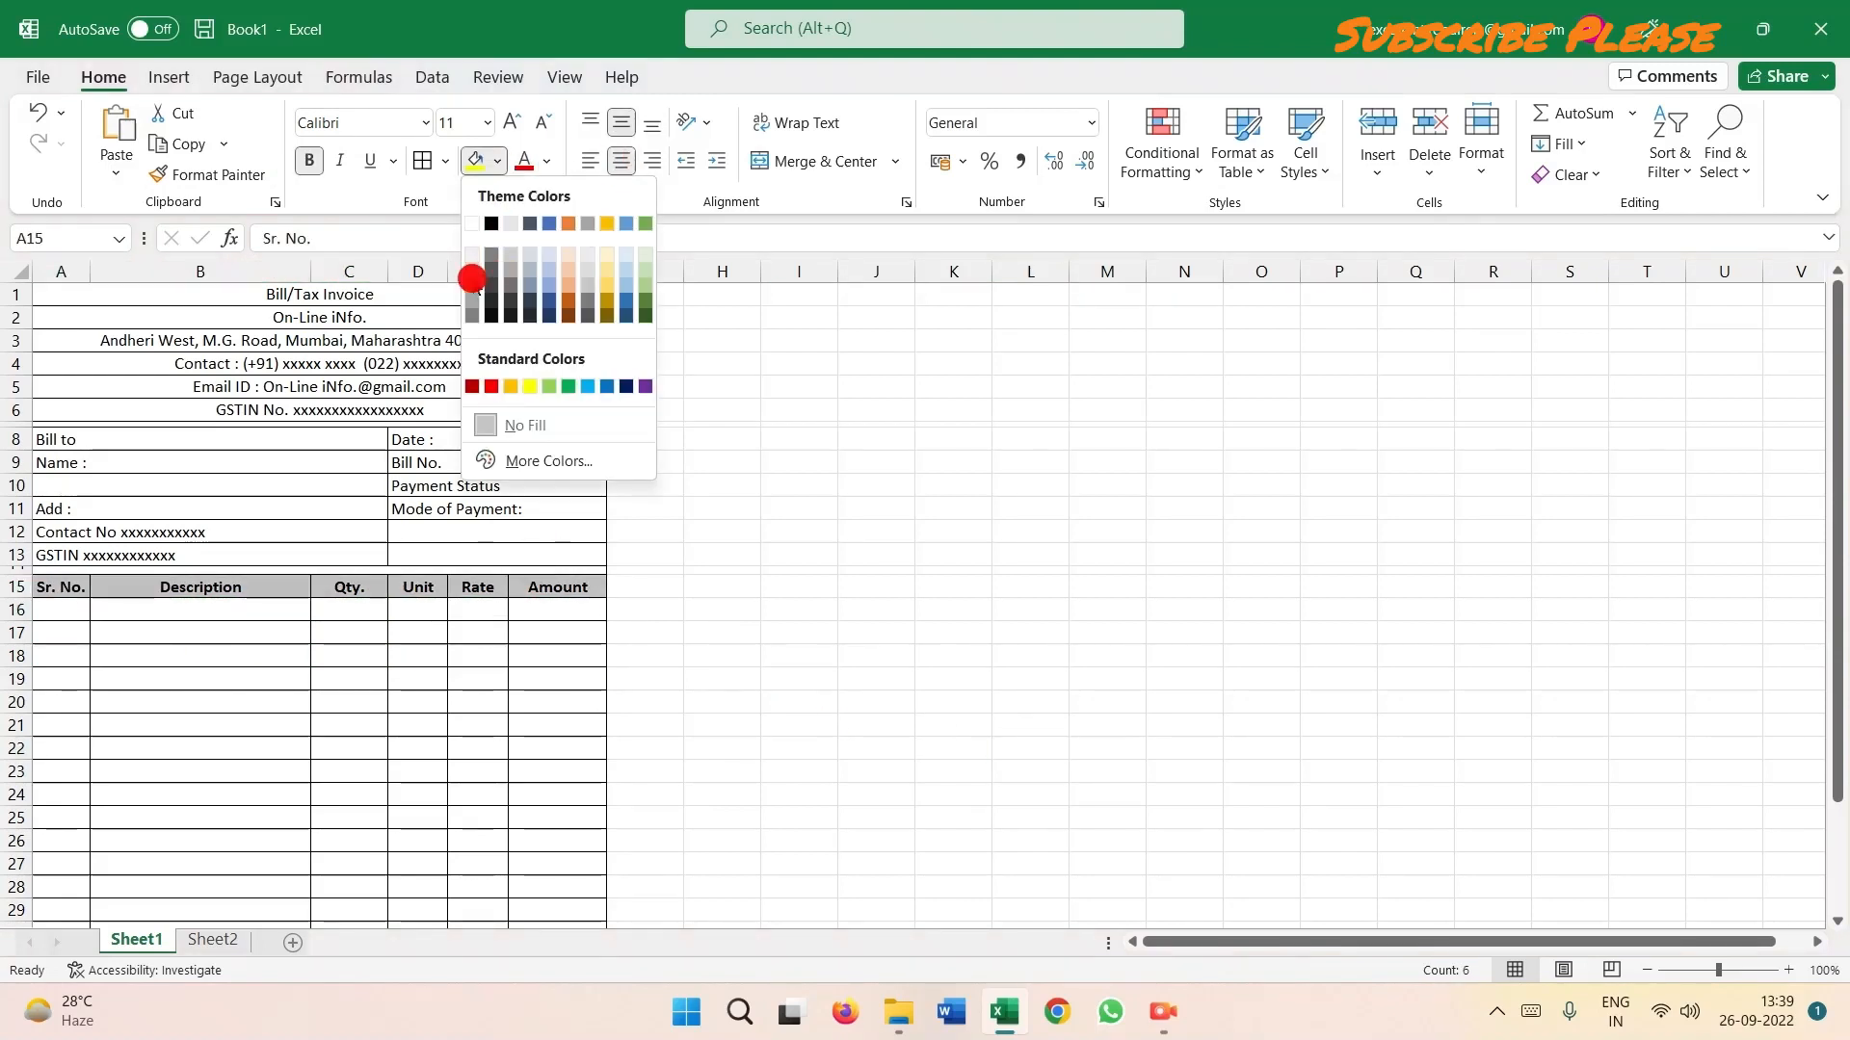
left_click(472, 280)
left_click(860, 584)
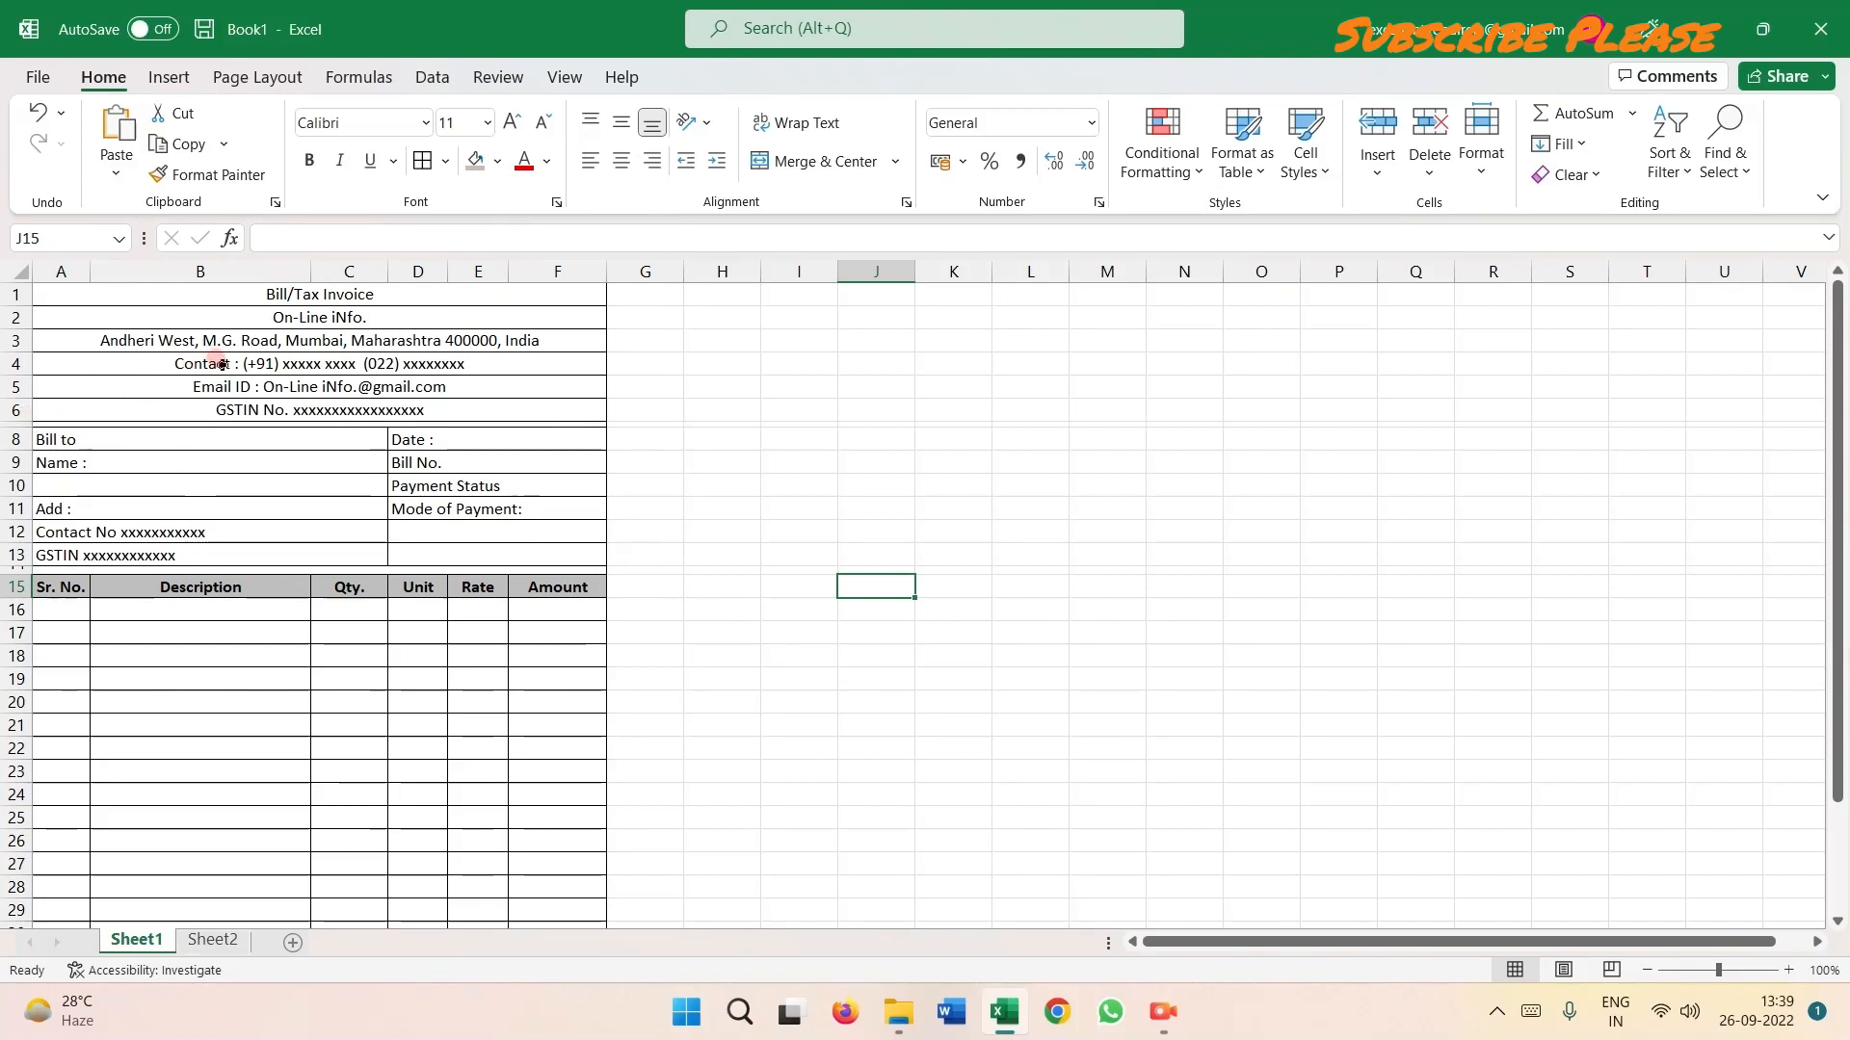
Make the business name "On-Line iNfo." in row 2 bold and enlarge its font to size 16.
left_click(227, 320)
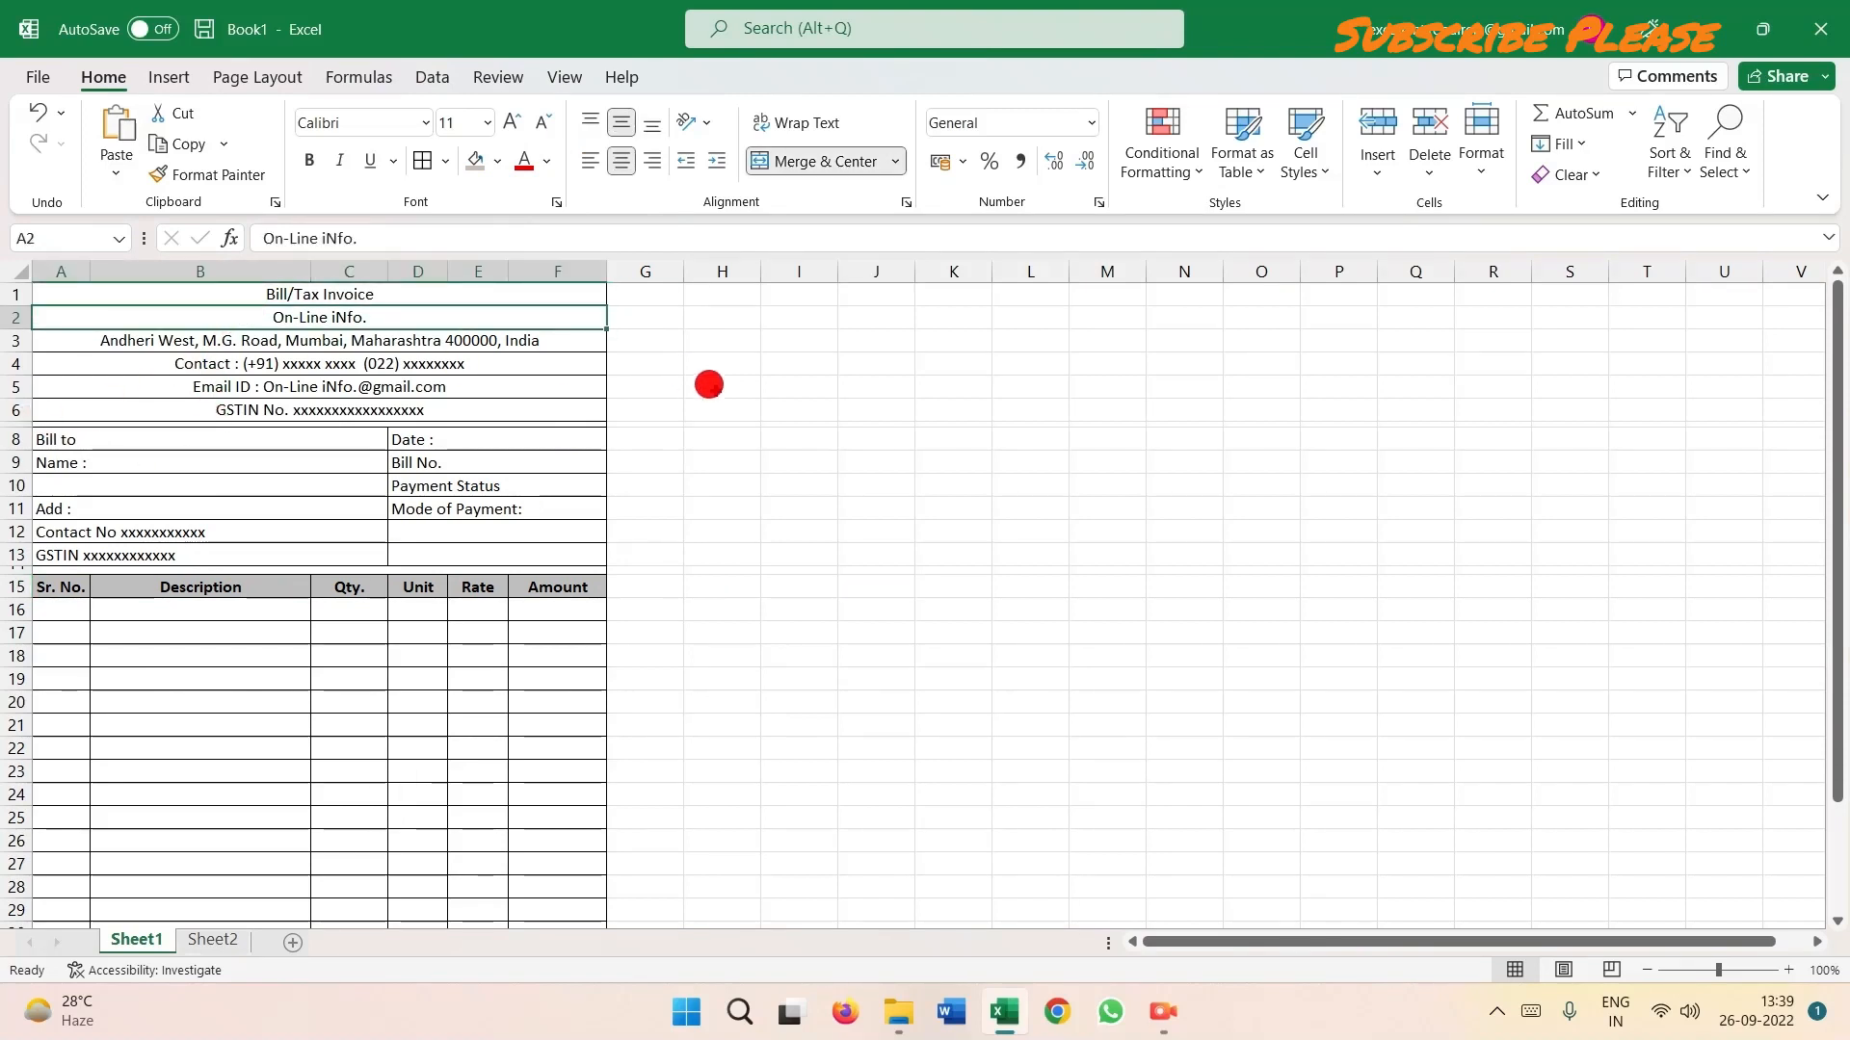
left_click(273, 488)
left_click(254, 321)
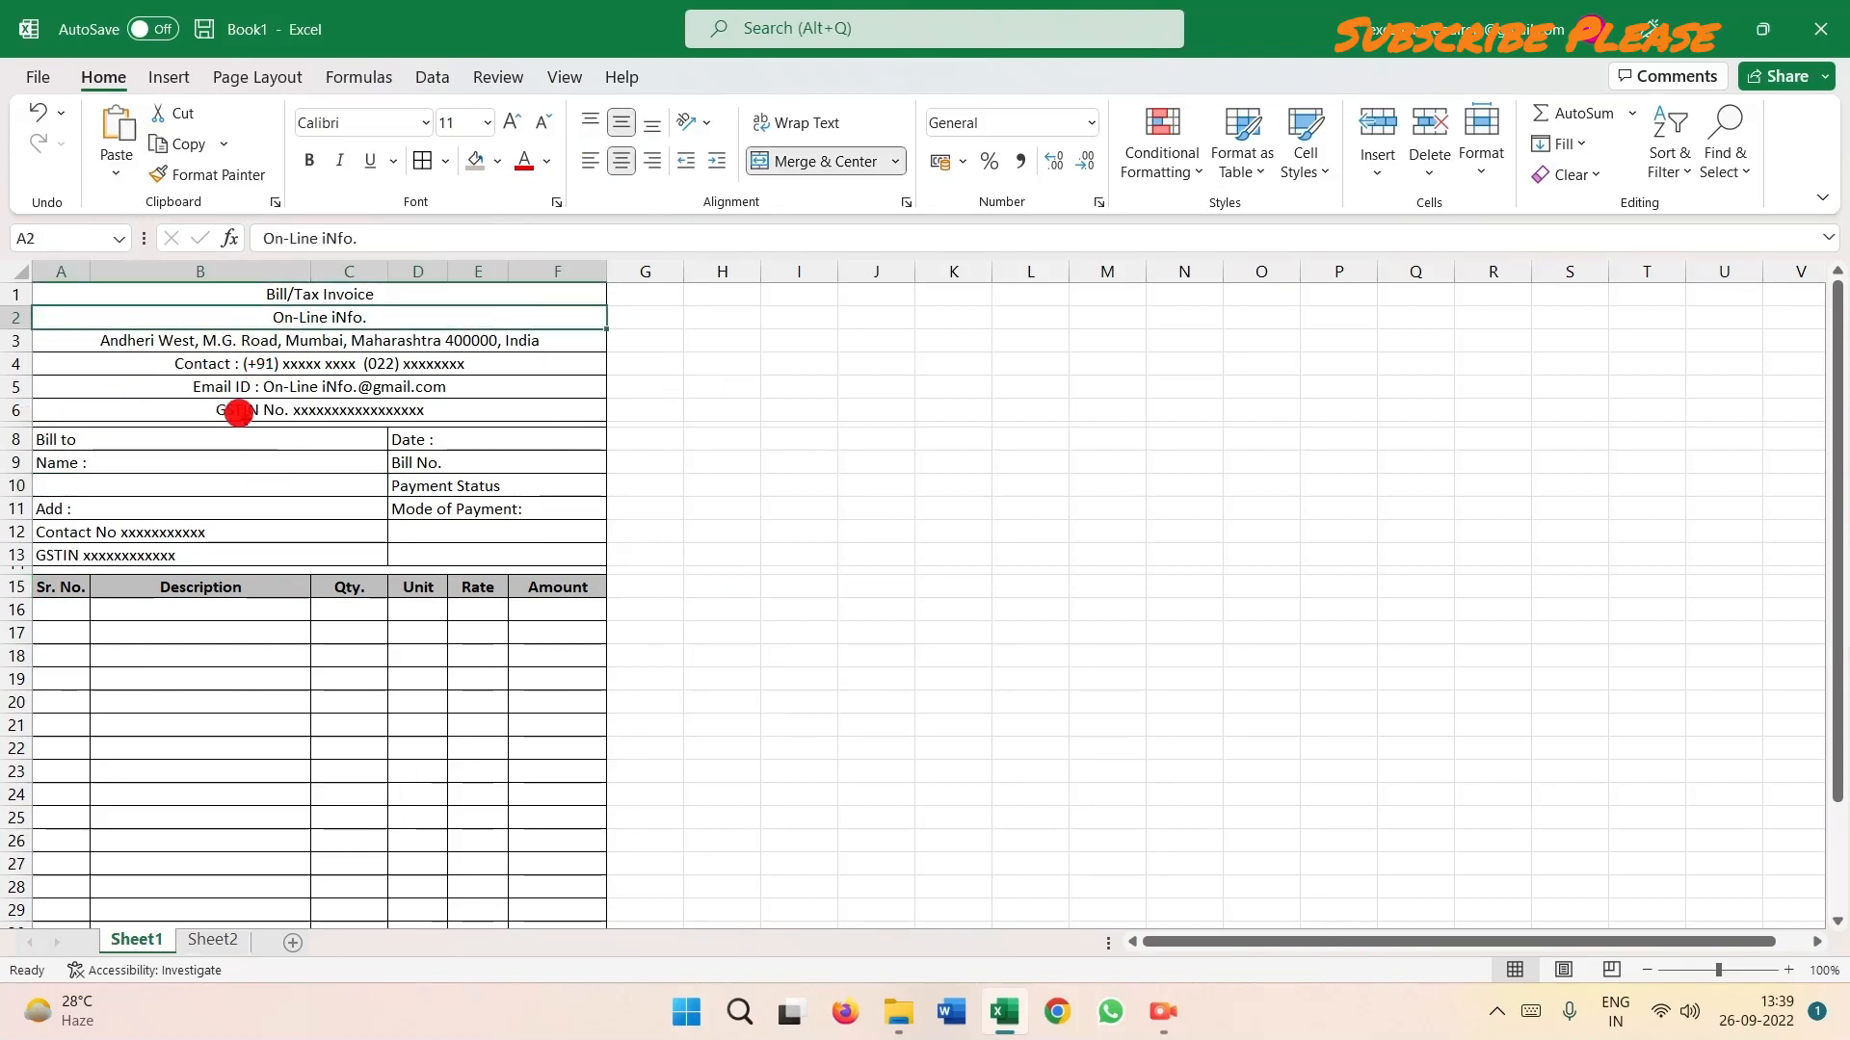
left_click(308, 160)
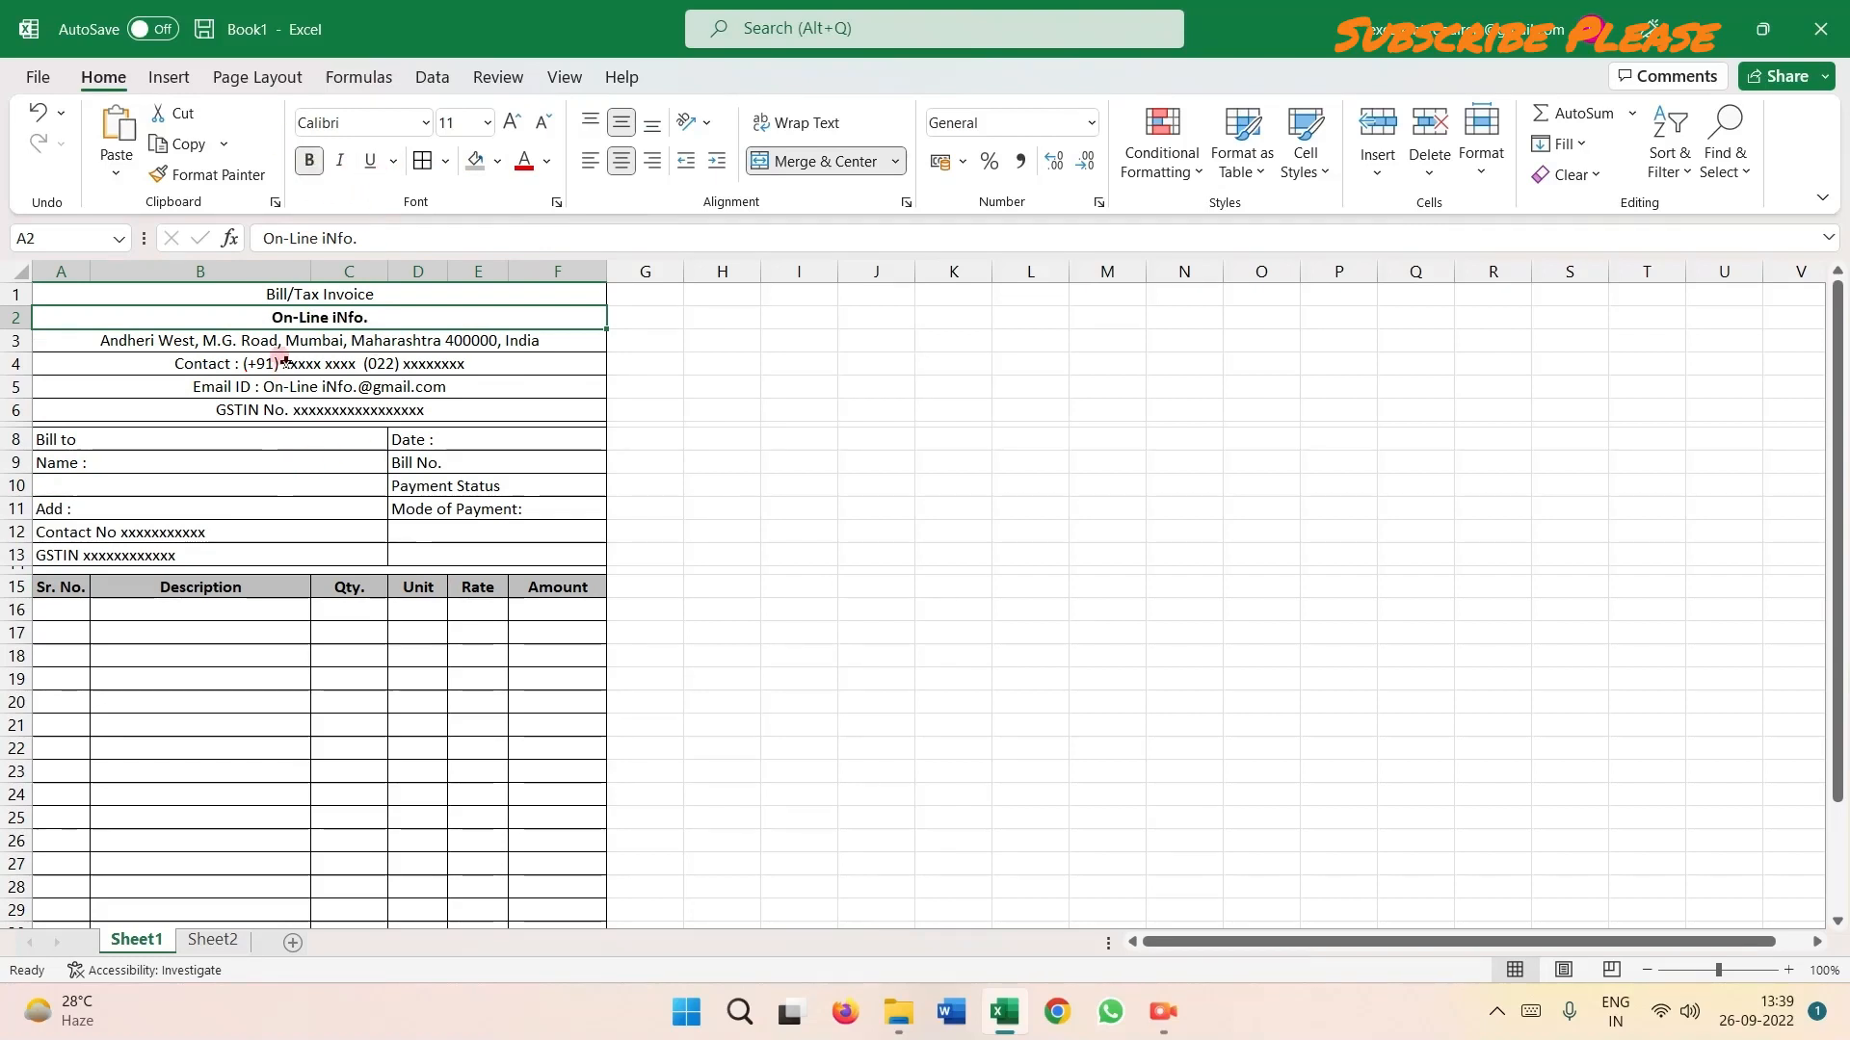
left_click(513, 123)
left_click(514, 123)
left_click(514, 123)
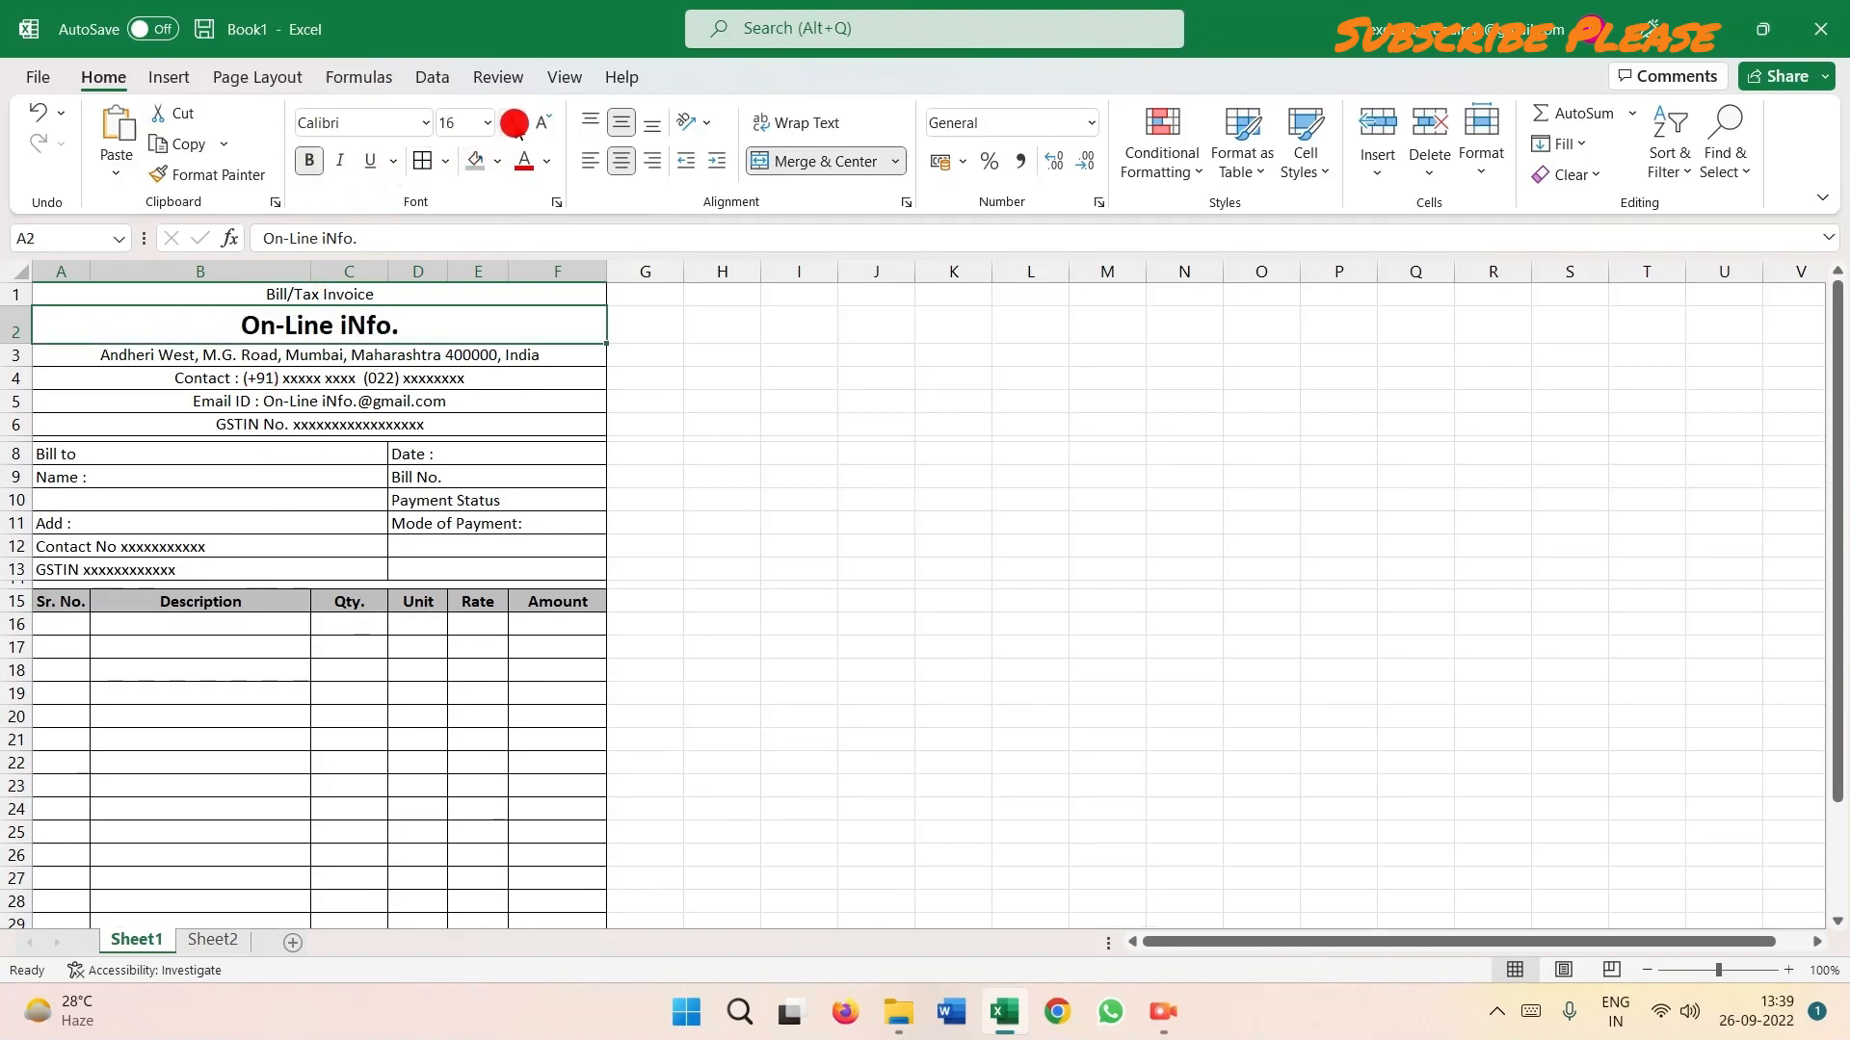
left_click(735, 620)
left_click(480, 319)
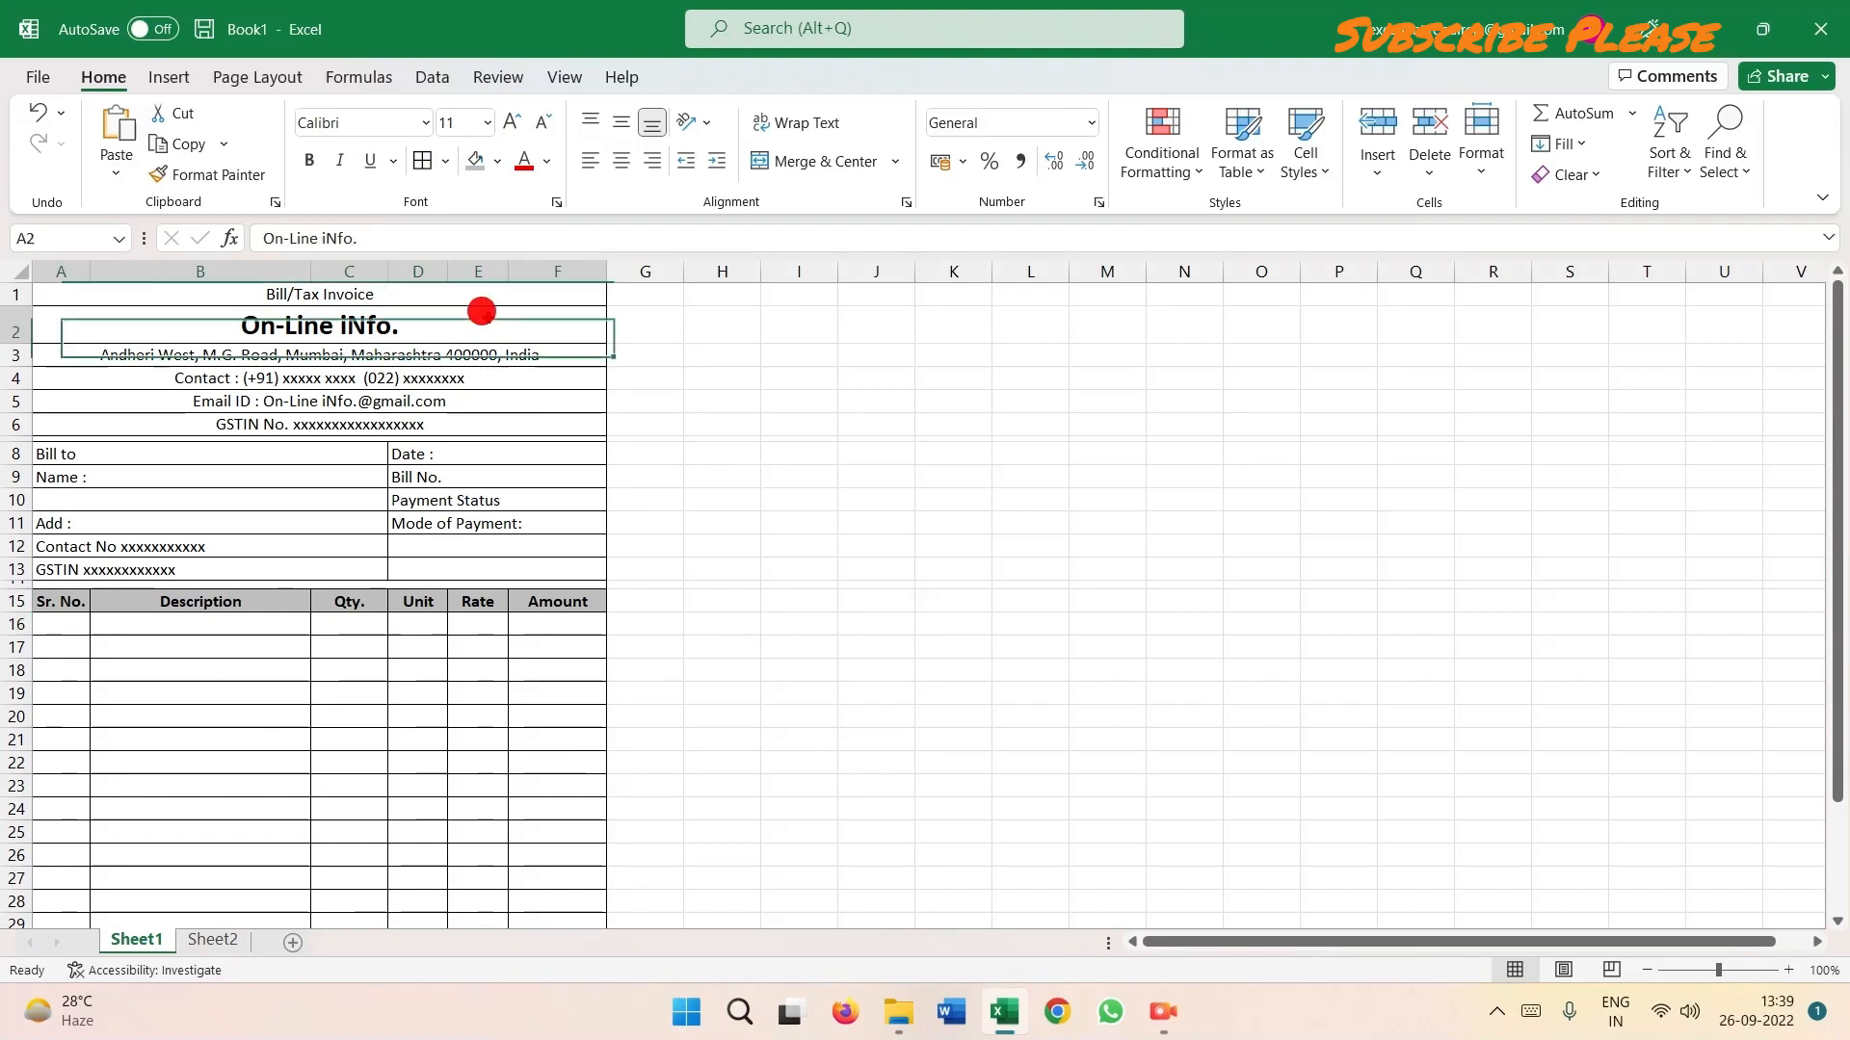
Underline the "Bill/Tax Invoice" title in row 1.
left_click(216, 295)
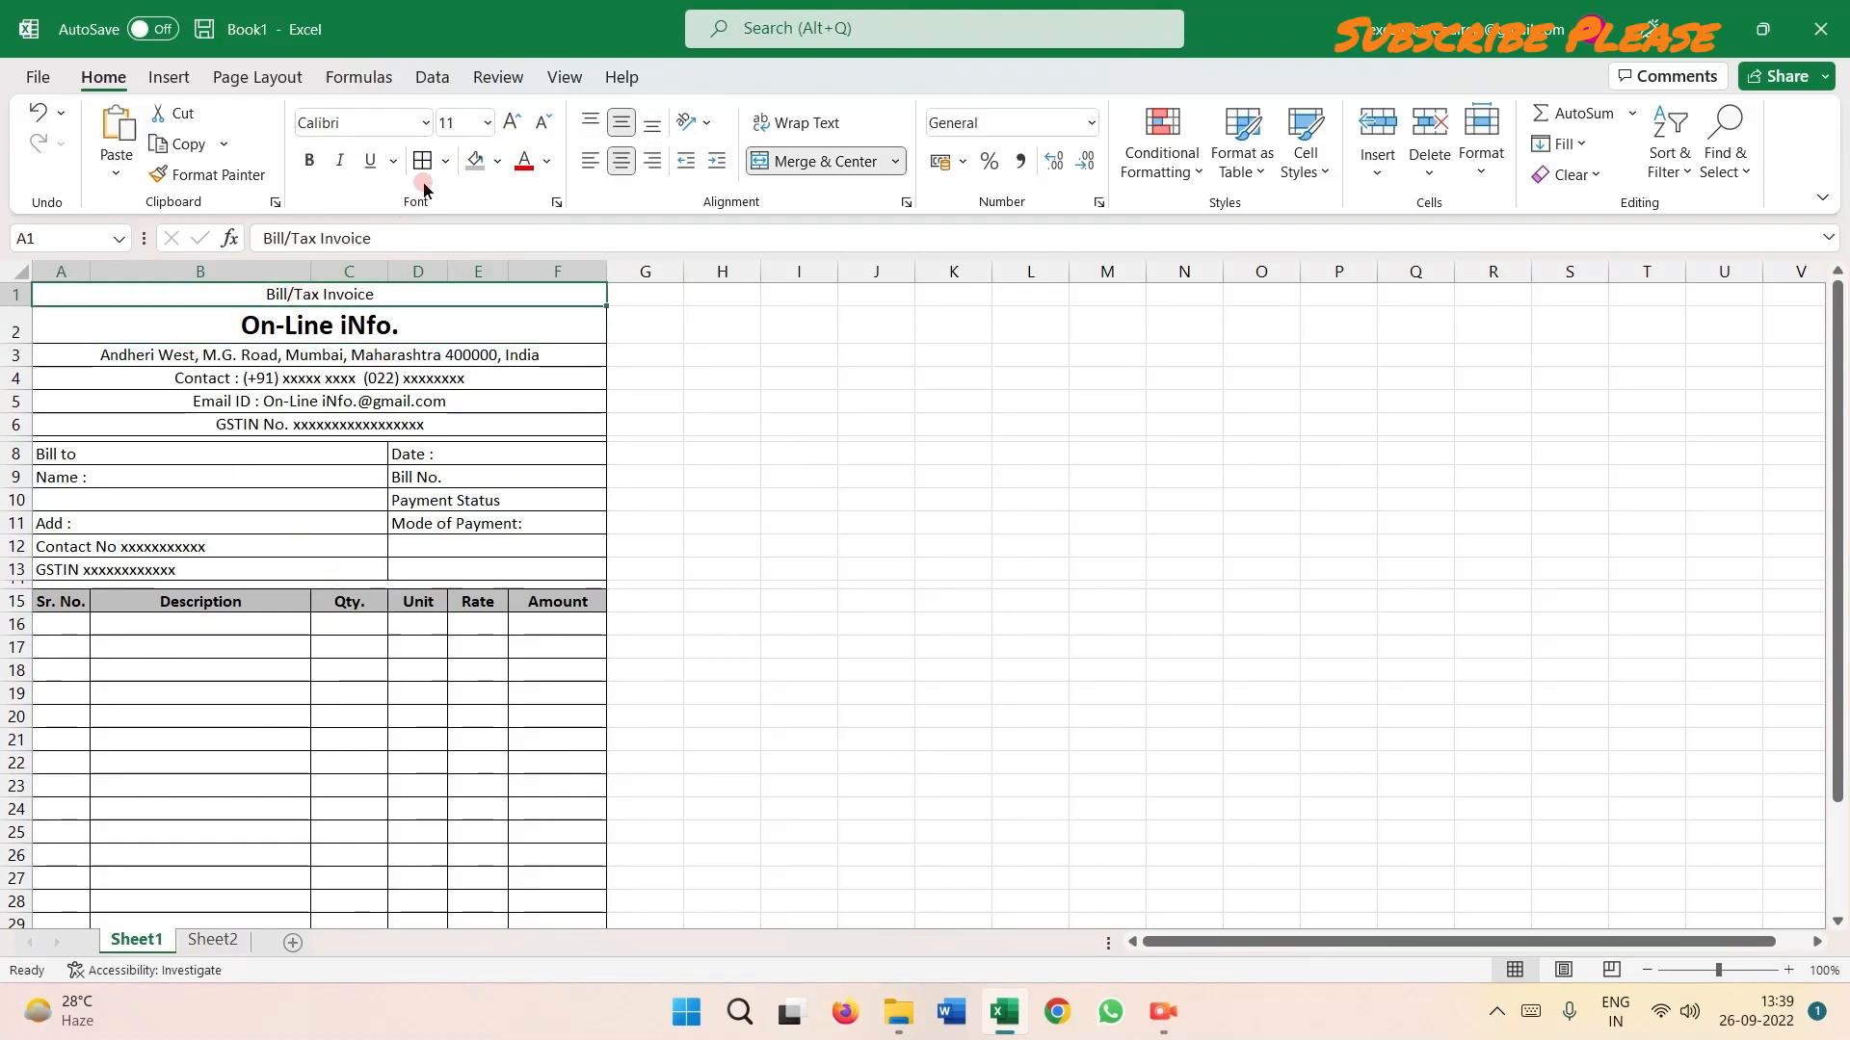
left_click(370, 160)
left_click(922, 686)
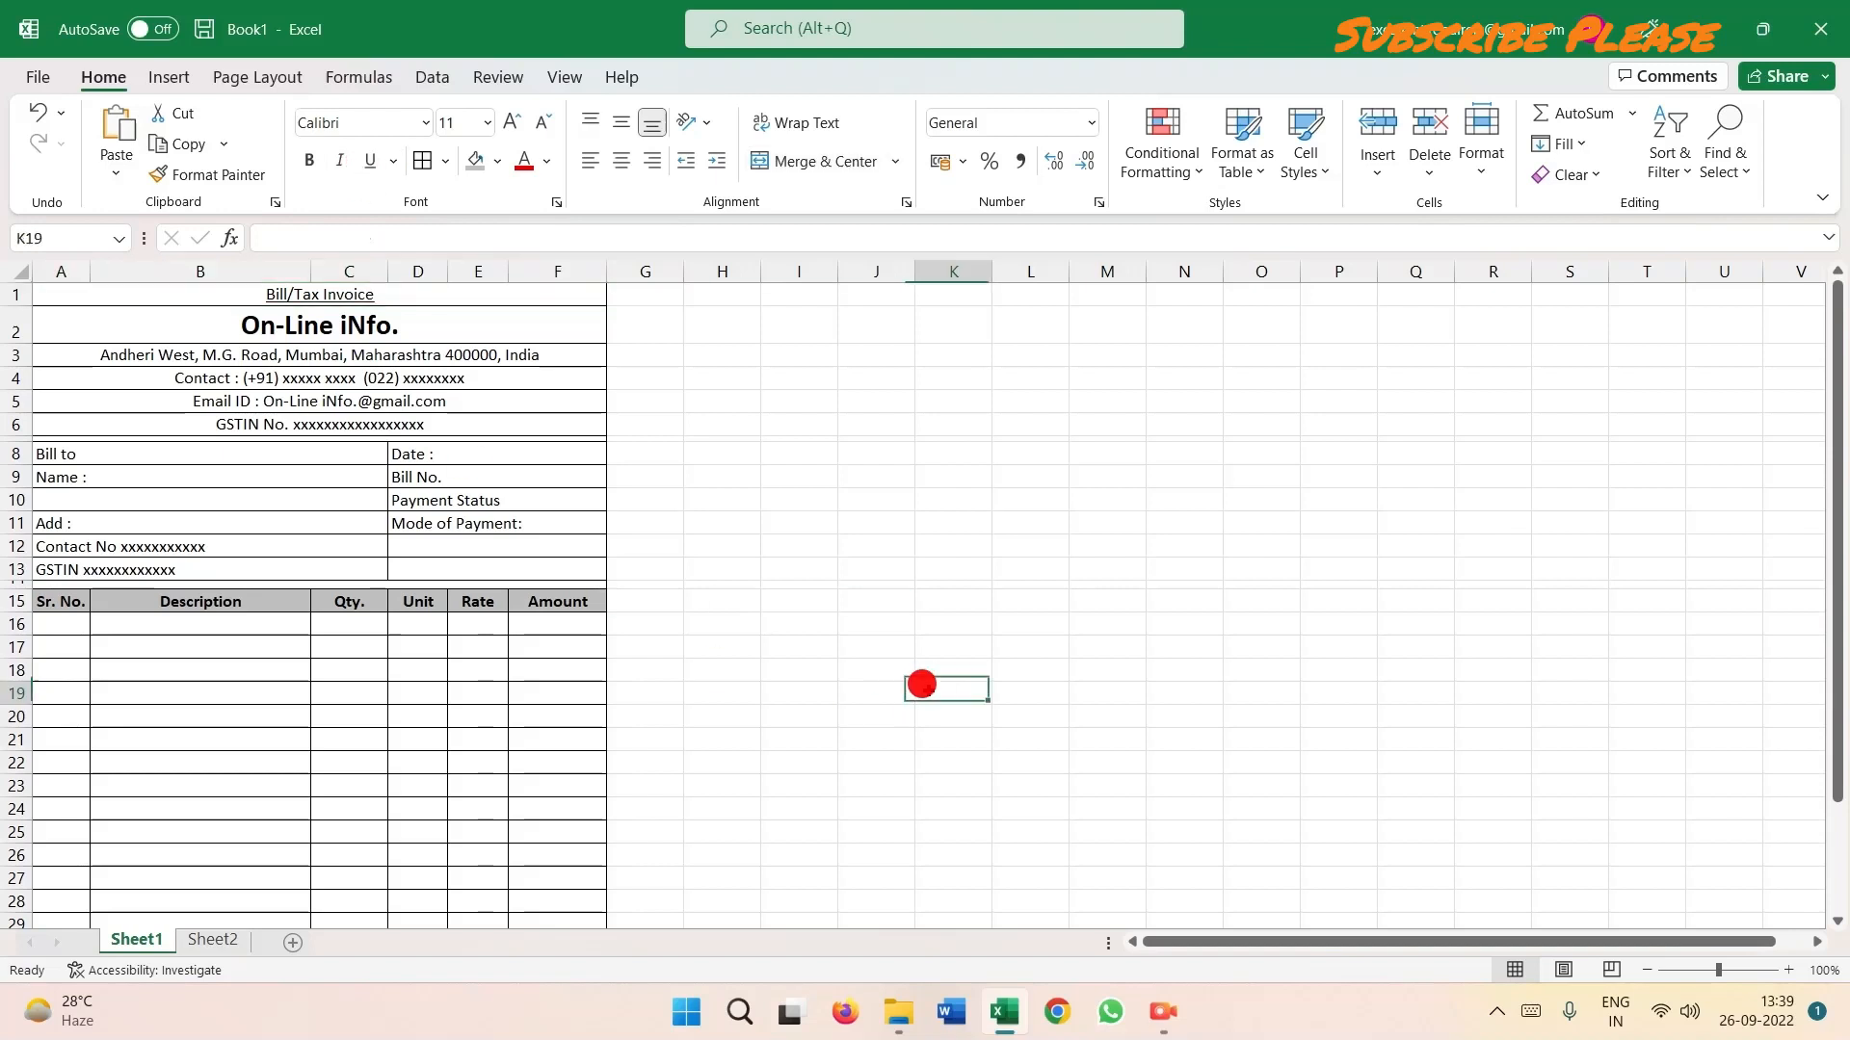
Make the business's GSTIN No. line in row 6 bold.
left_click(183, 399)
left_click(203, 425)
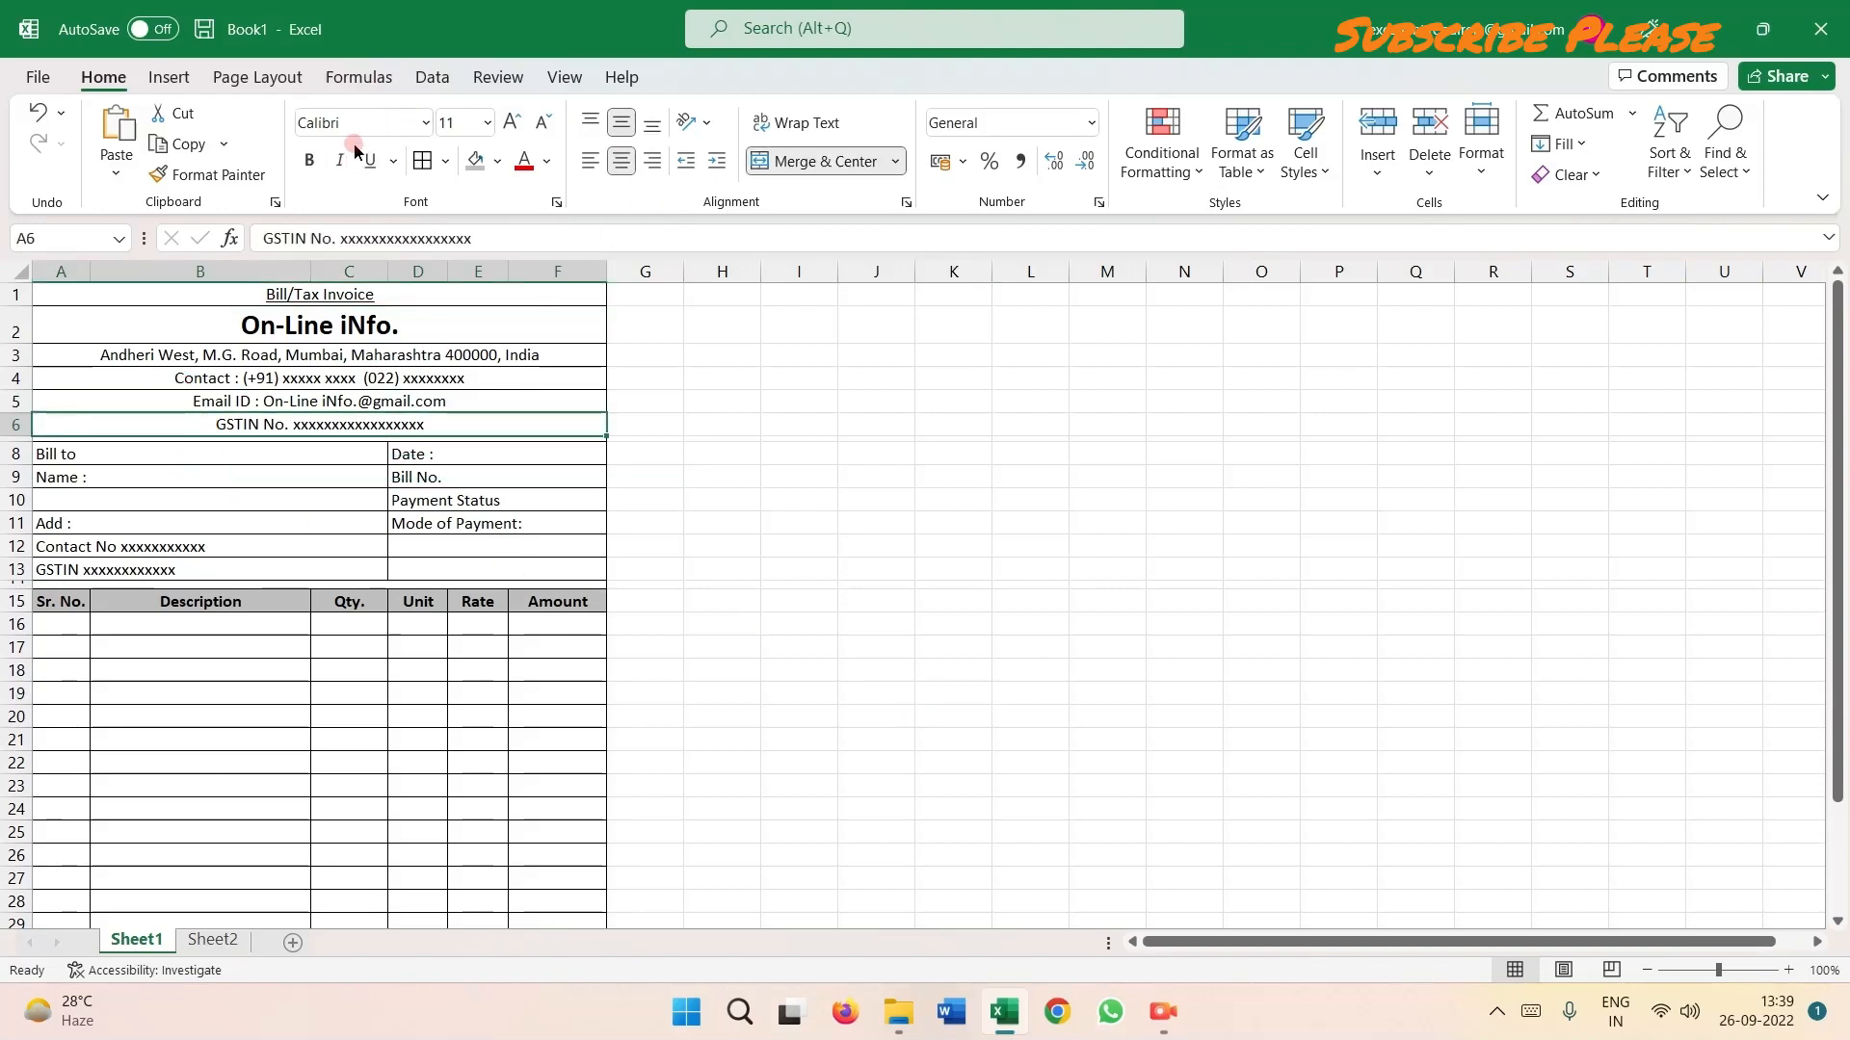
left_click(310, 160)
left_click(721, 585)
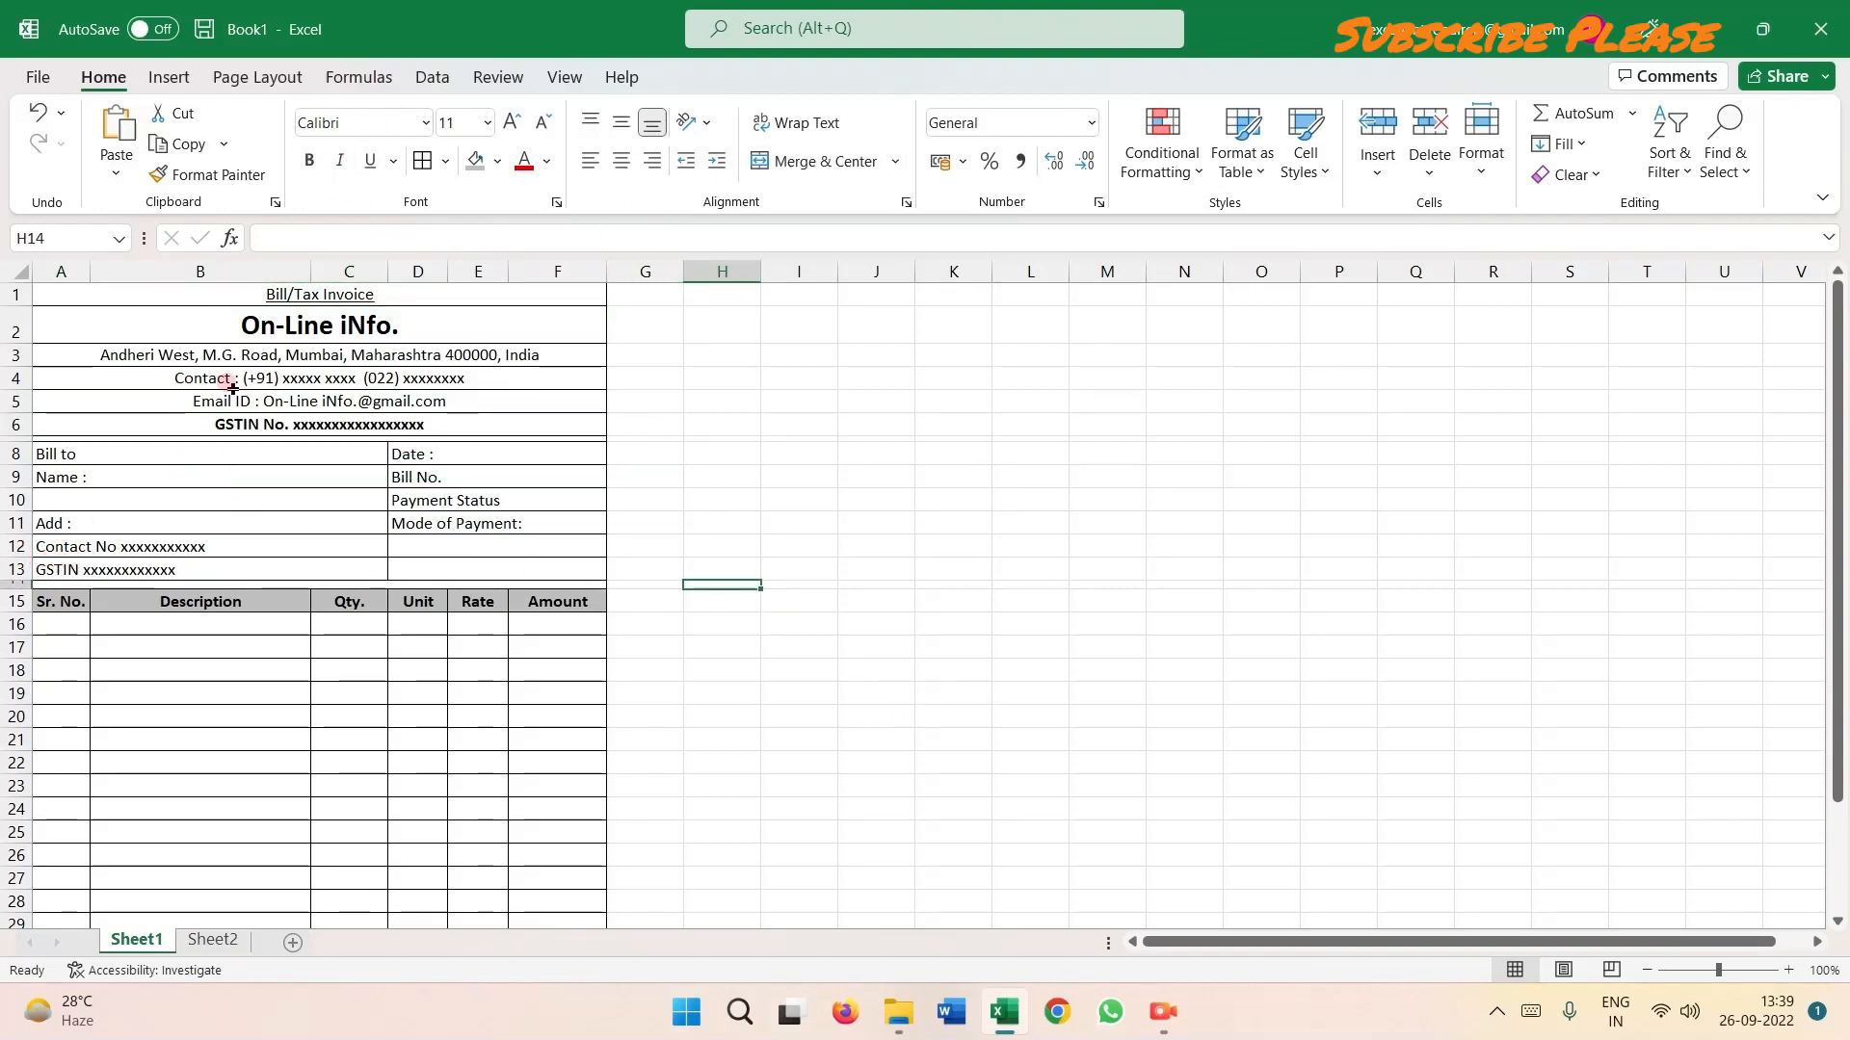
Increase the font size of the business name in row 2 by one more step.
left_click(297, 322)
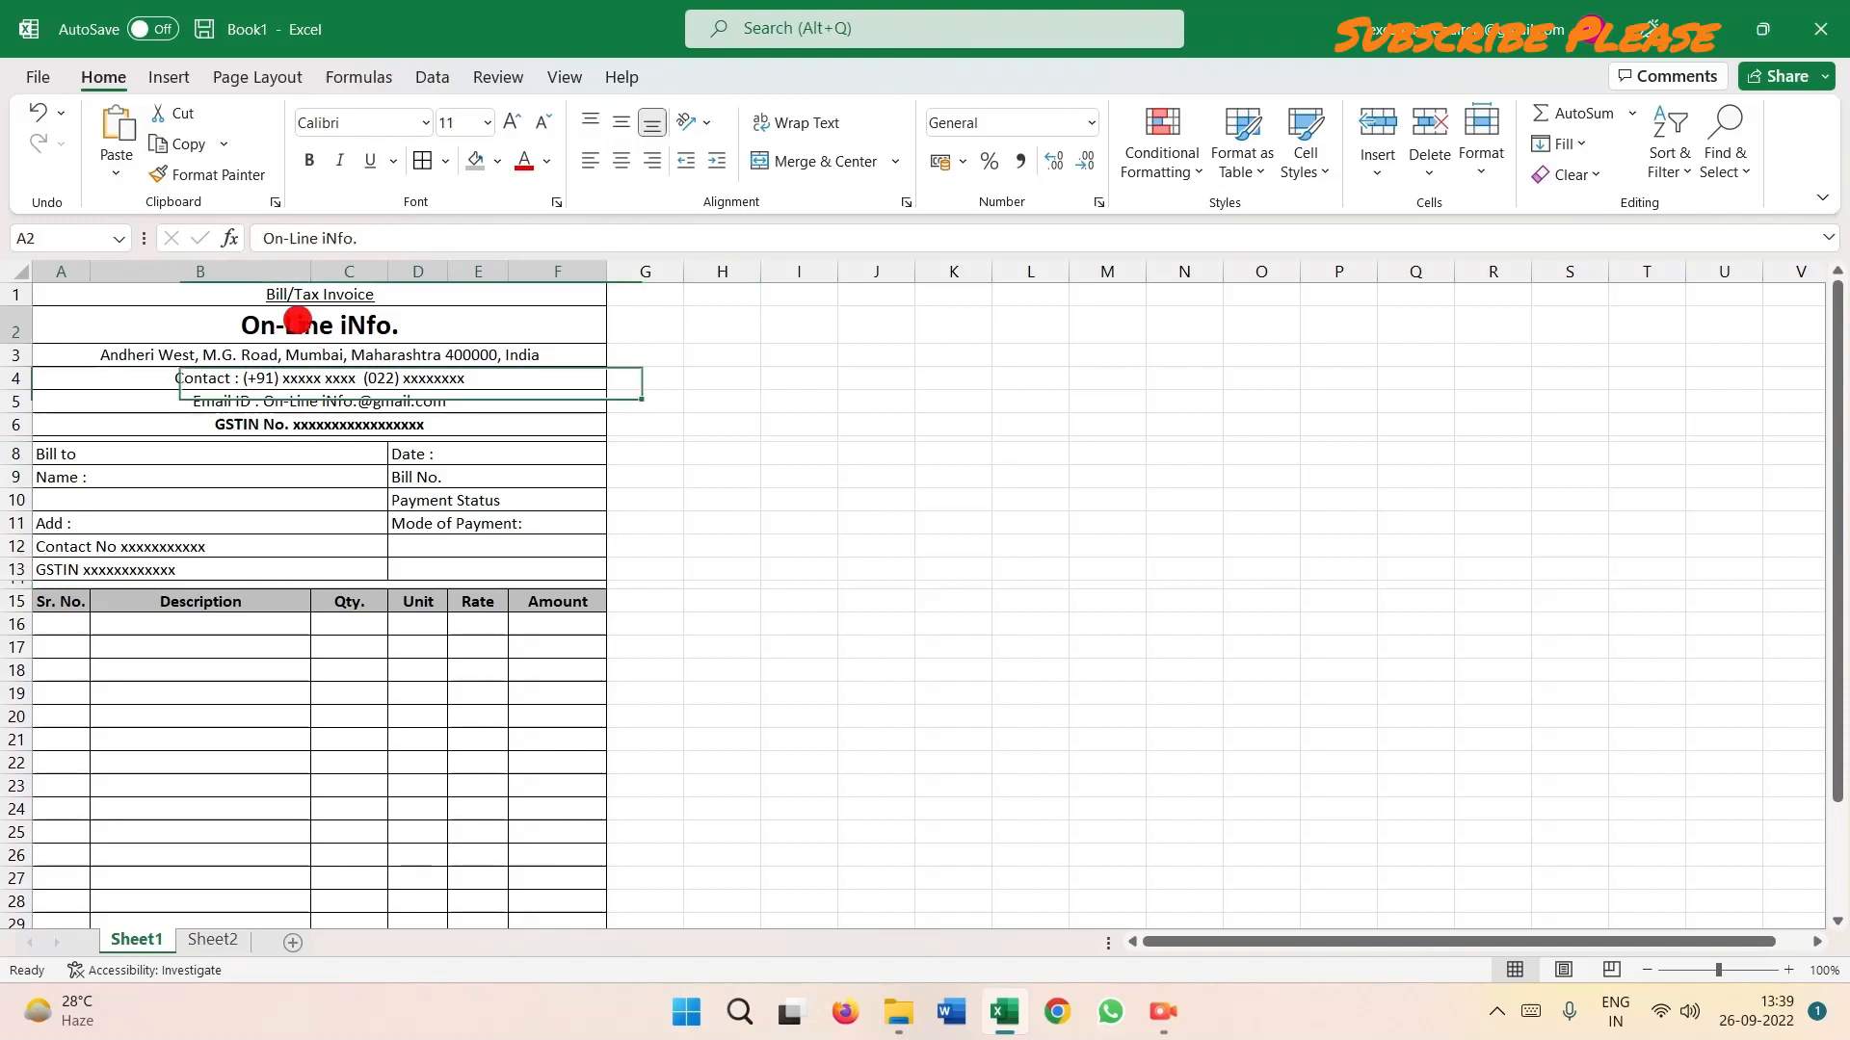
left_click(510, 122)
left_click(1030, 650)
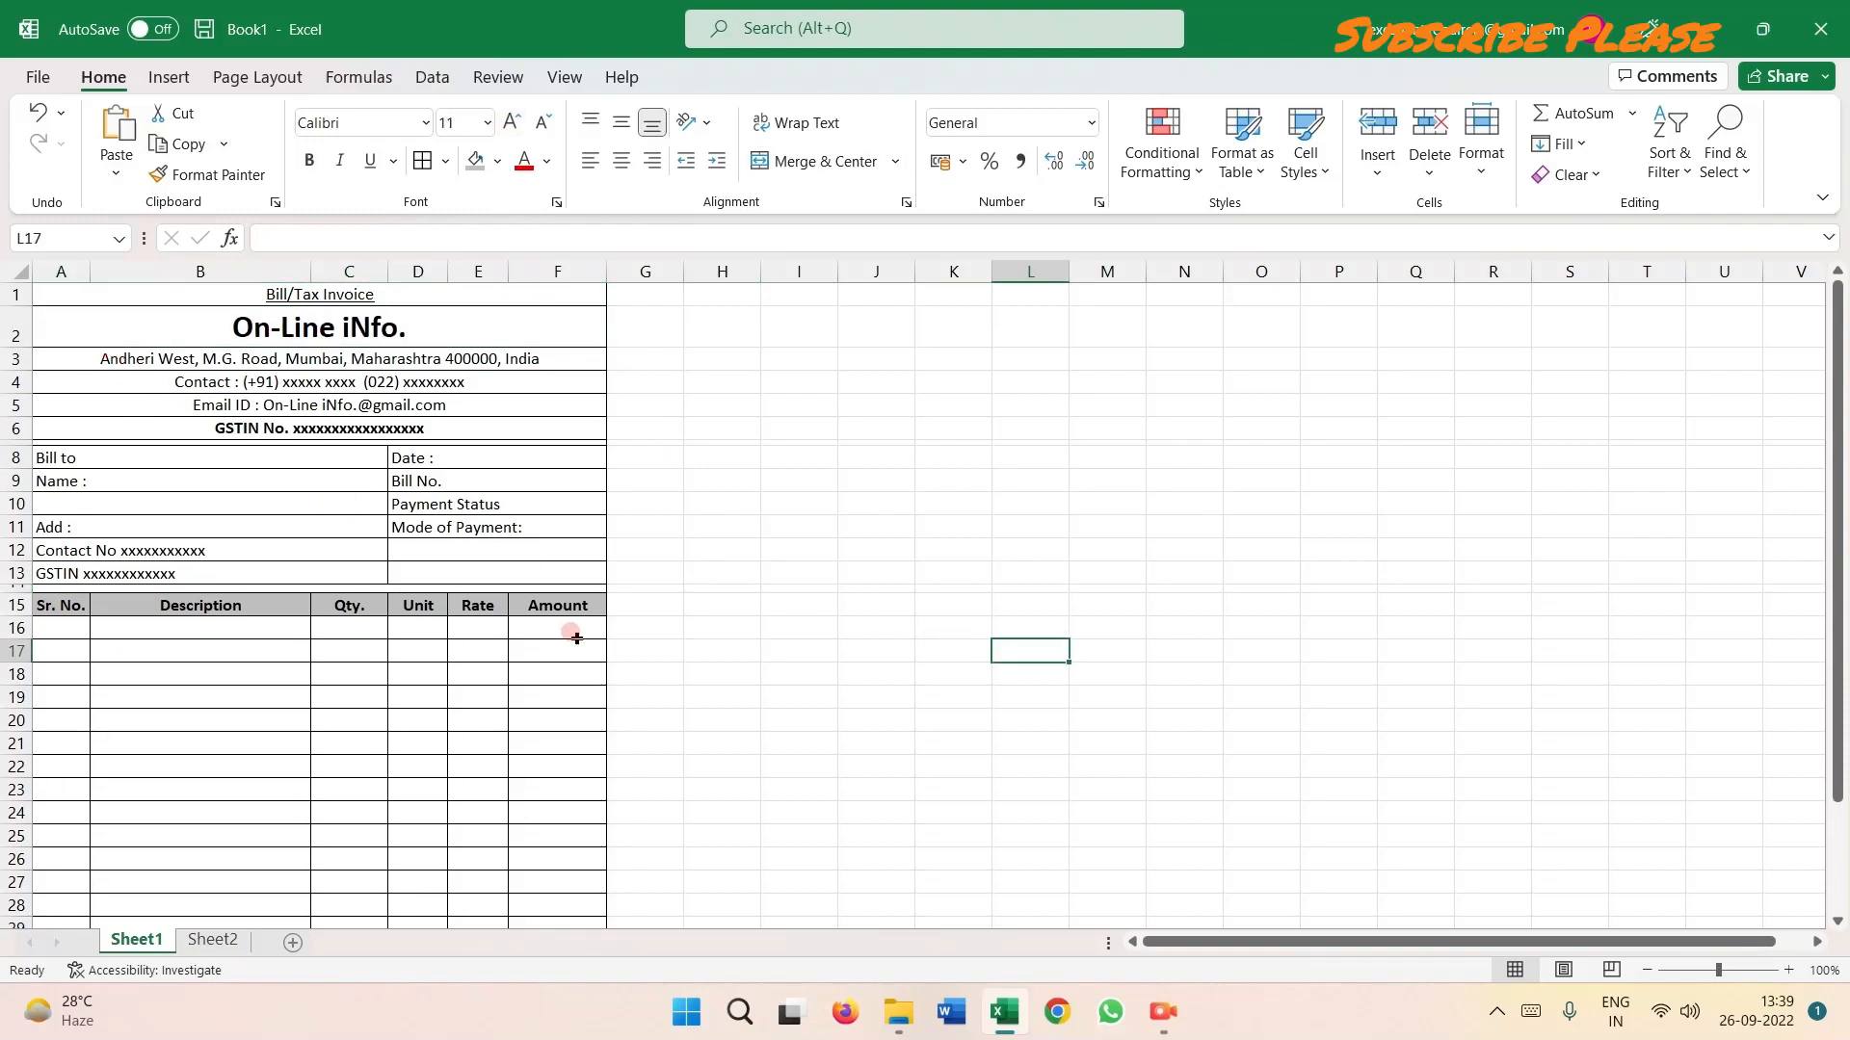
Merge the cells of D36:E39 across, row by row, below the item table.
scroll(673, 690, "down", 5)
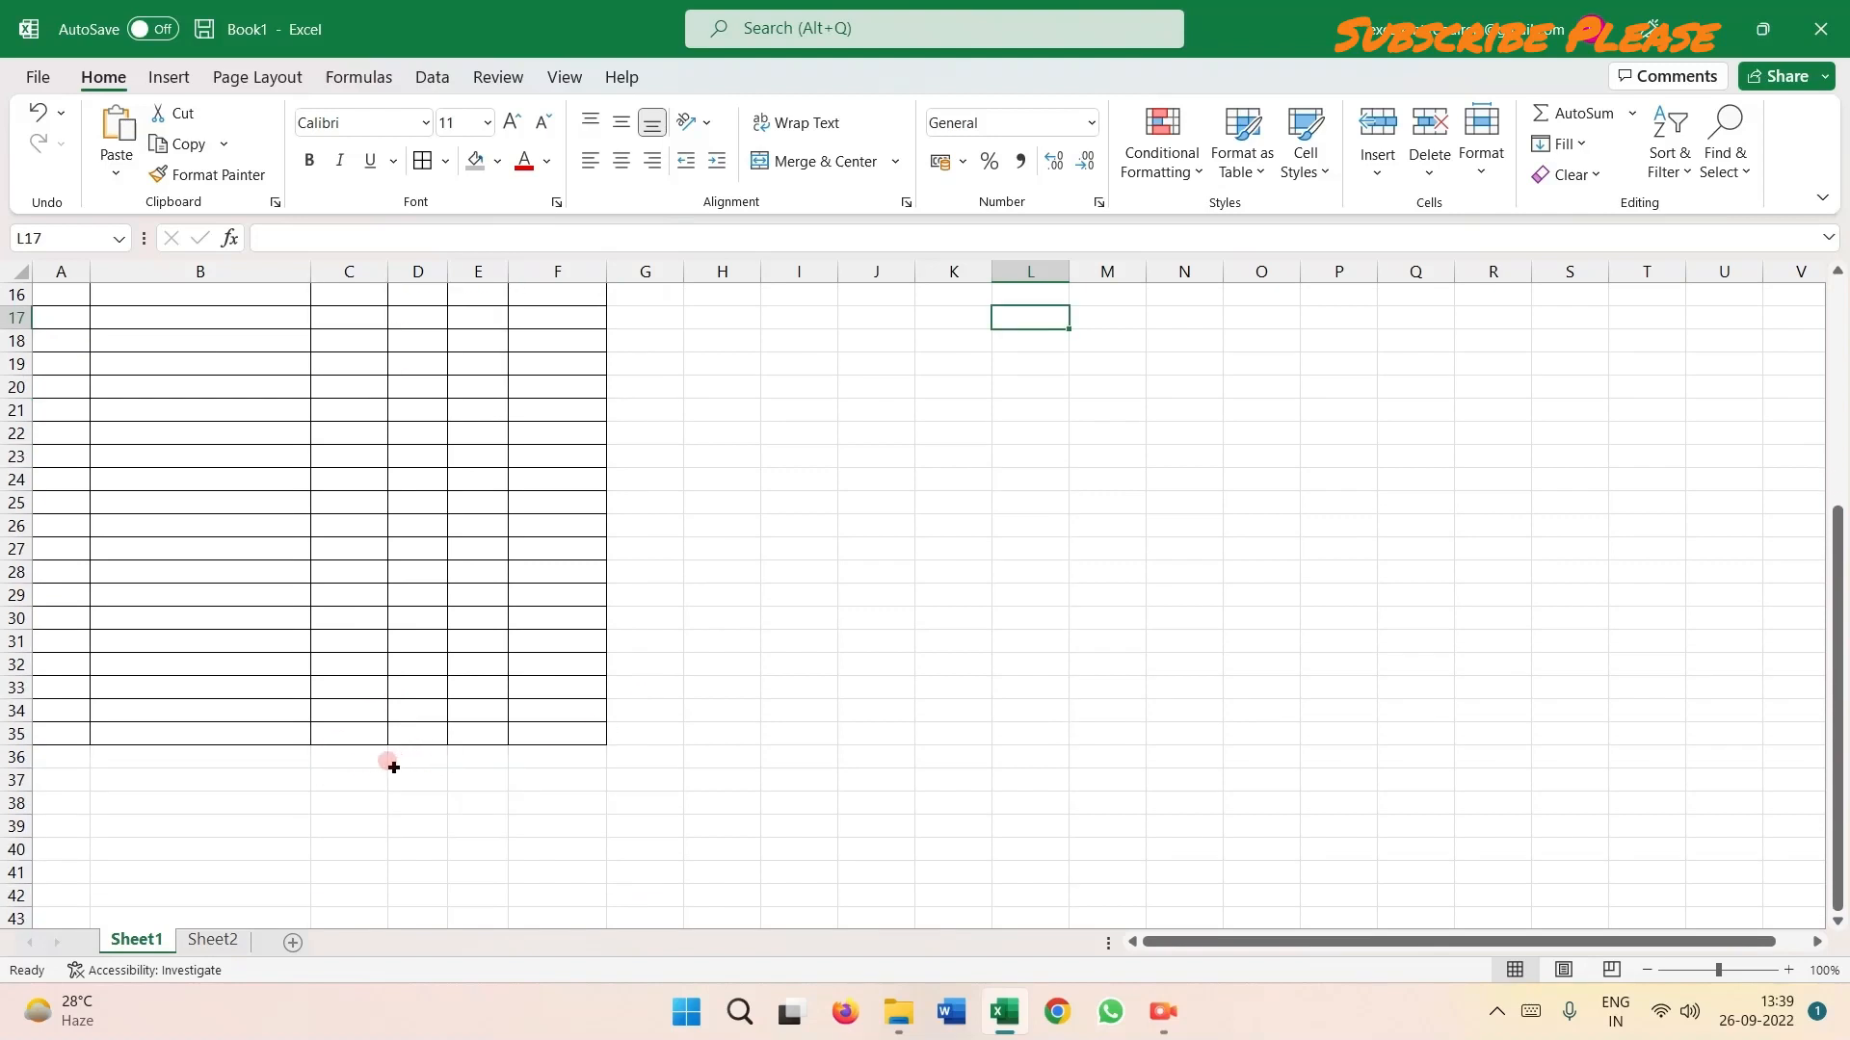
left_click_drag(421, 756, 564, 831)
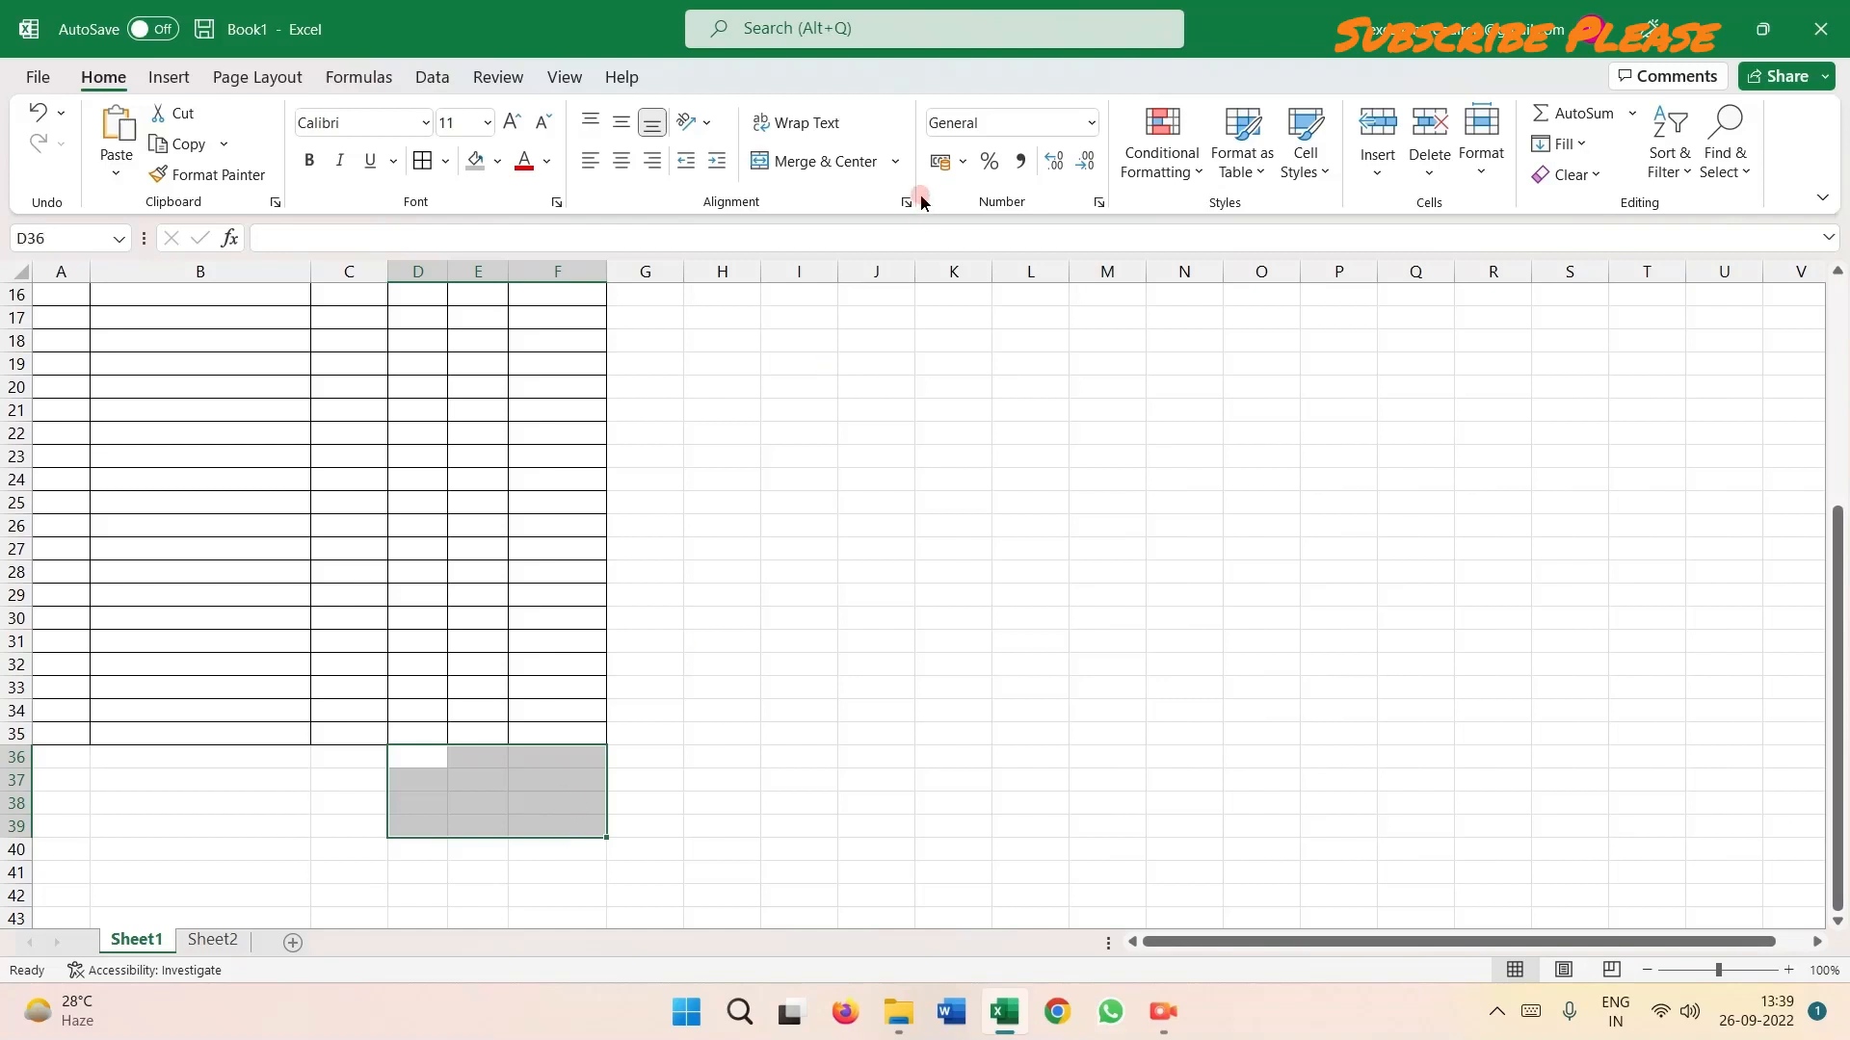
left_click(663, 678)
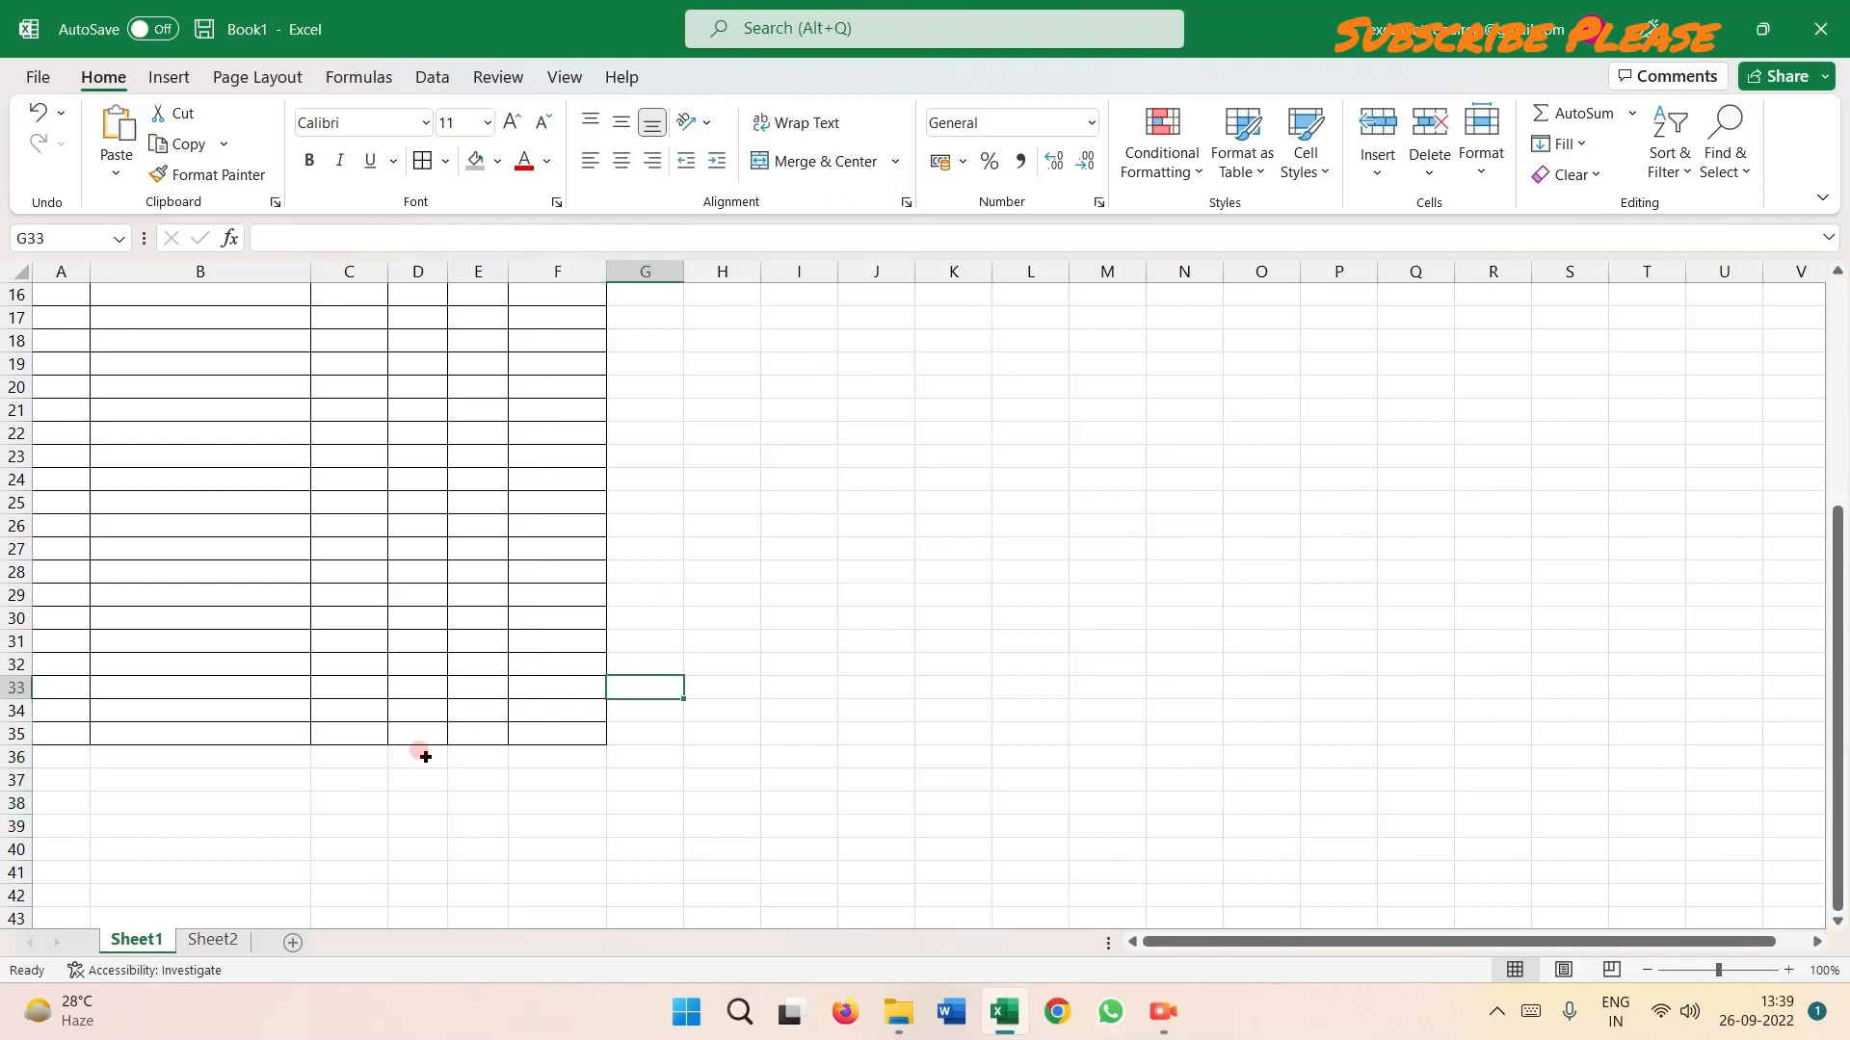
left_click_drag(421, 755, 481, 831)
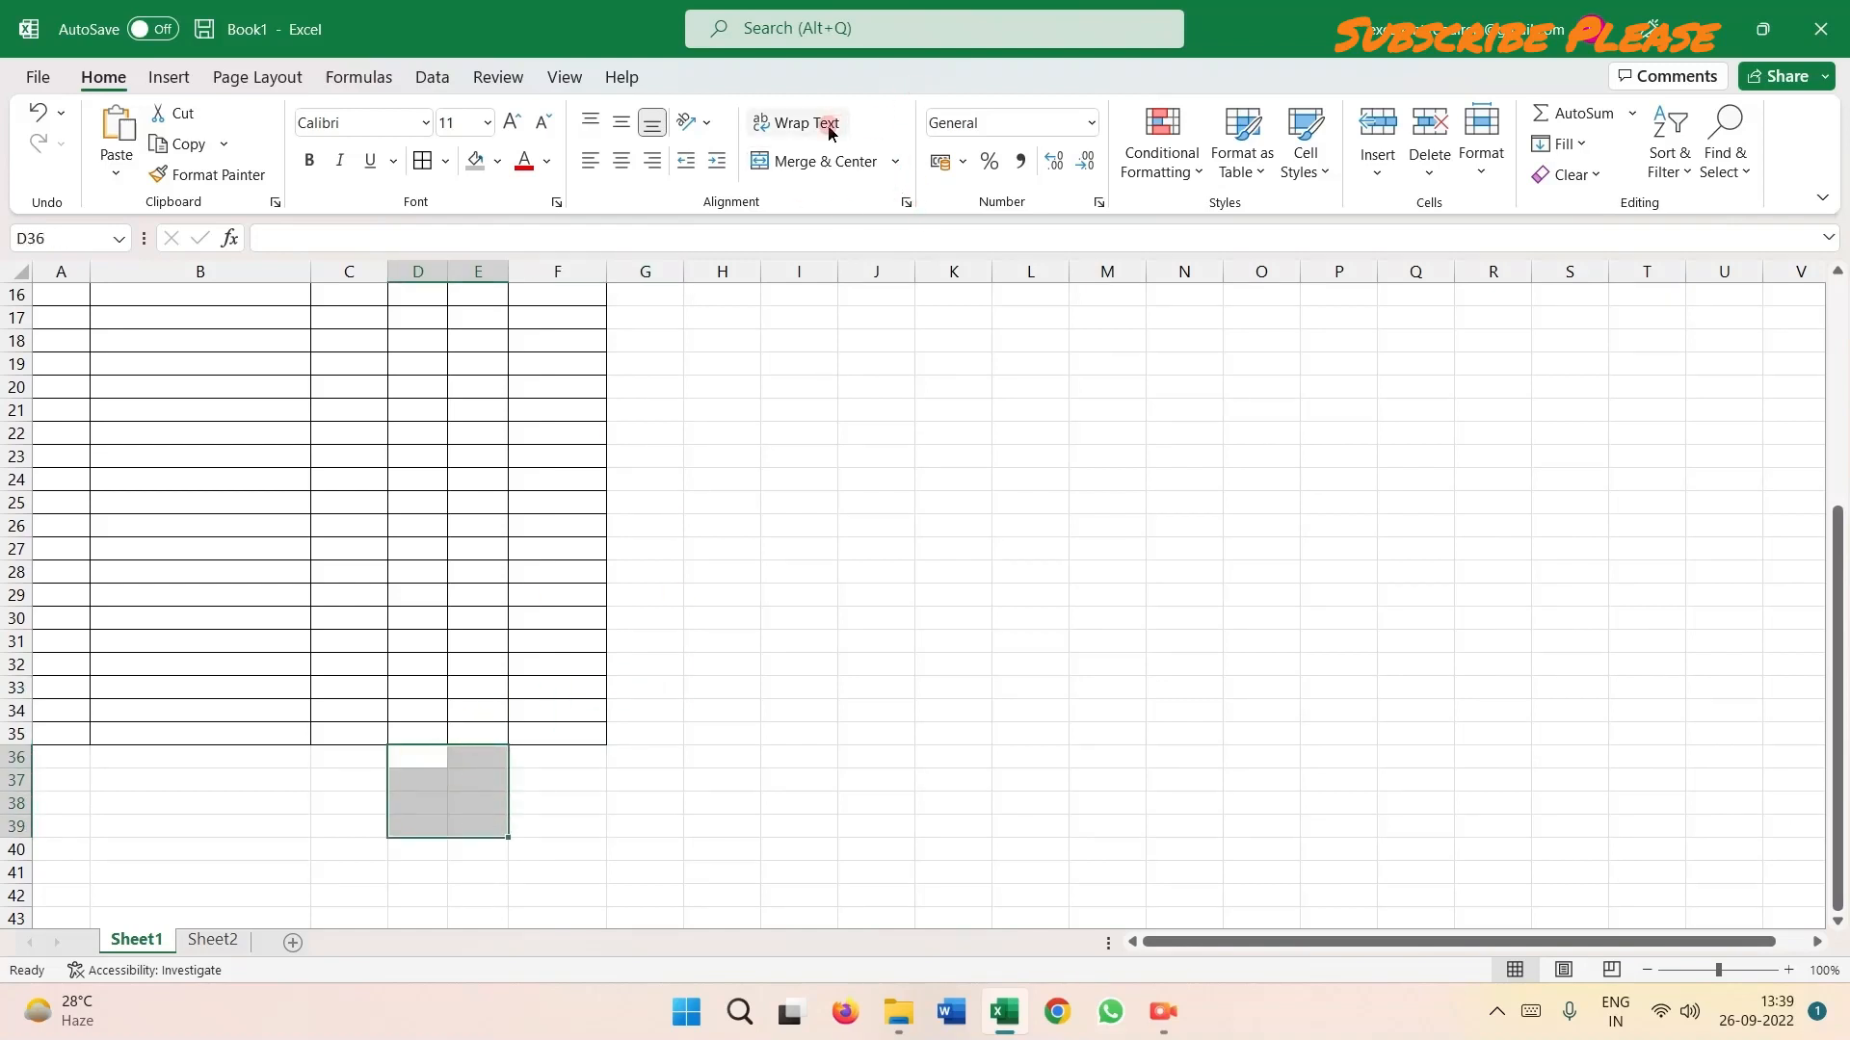
left_click(895, 161)
left_click(834, 227)
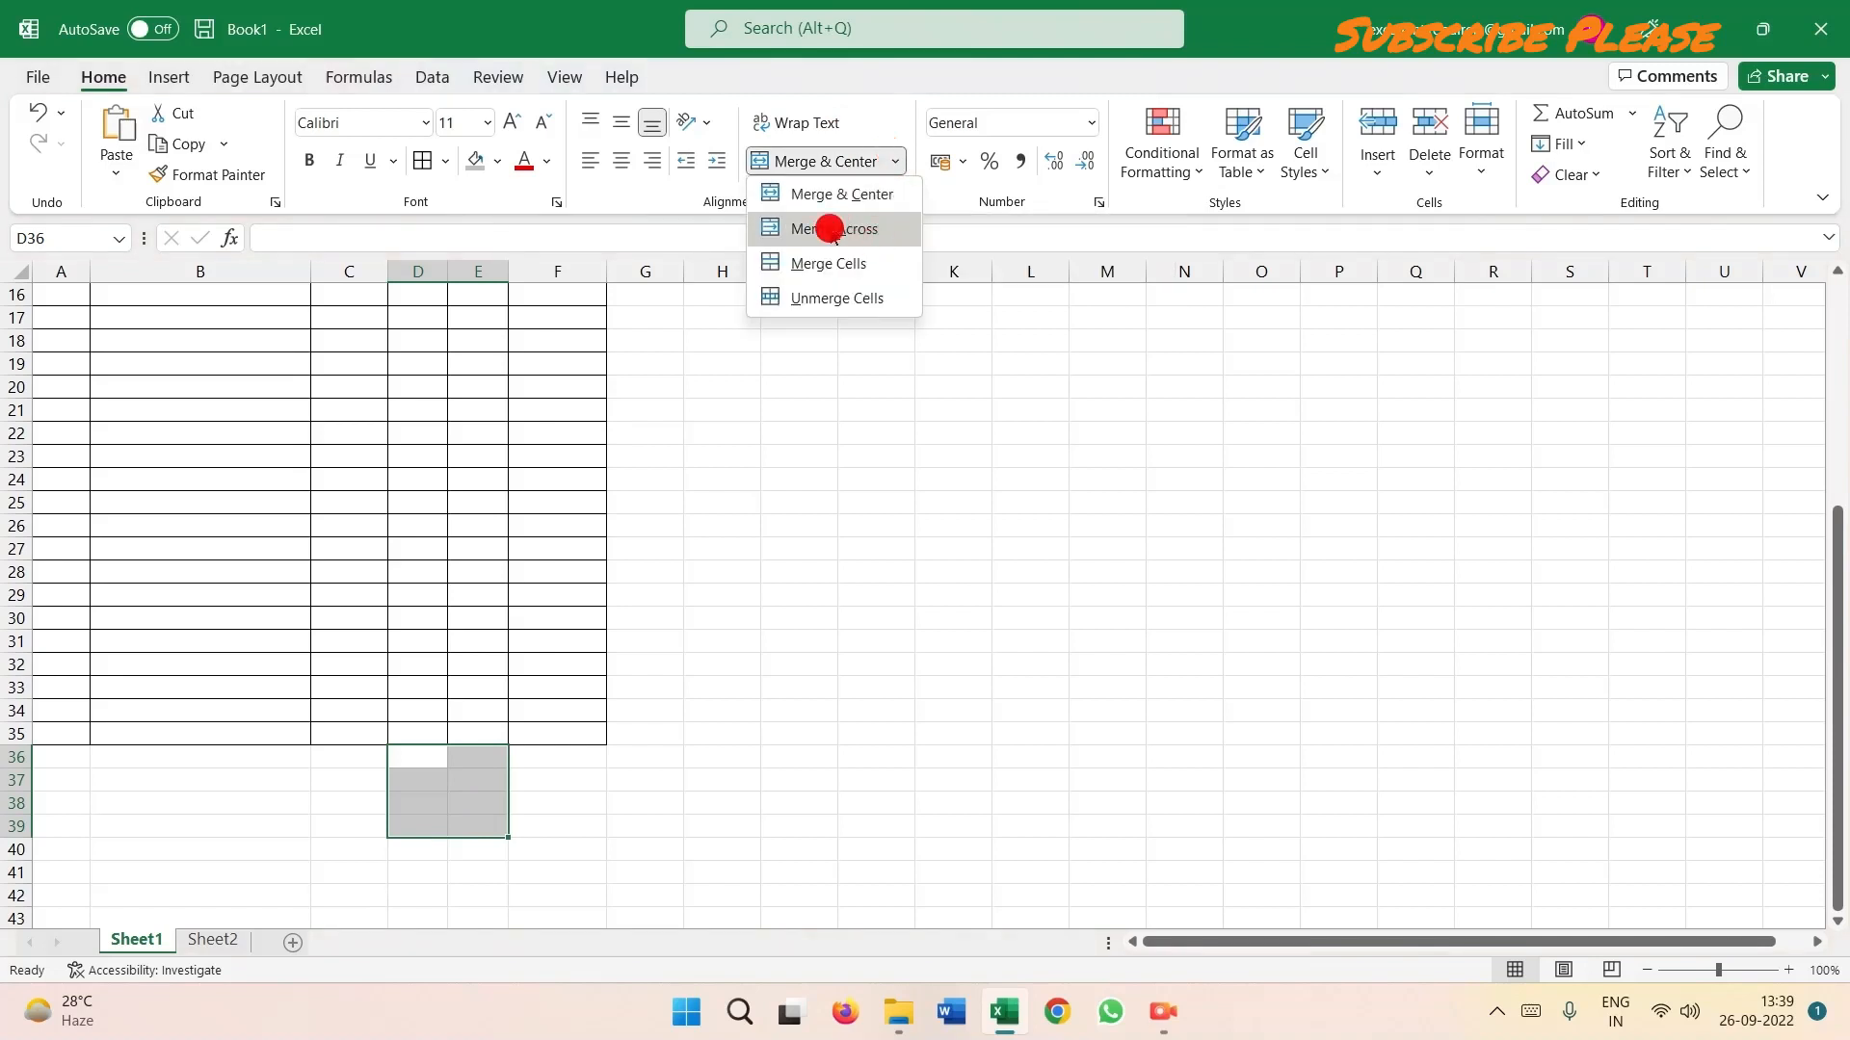
left_click(438, 750)
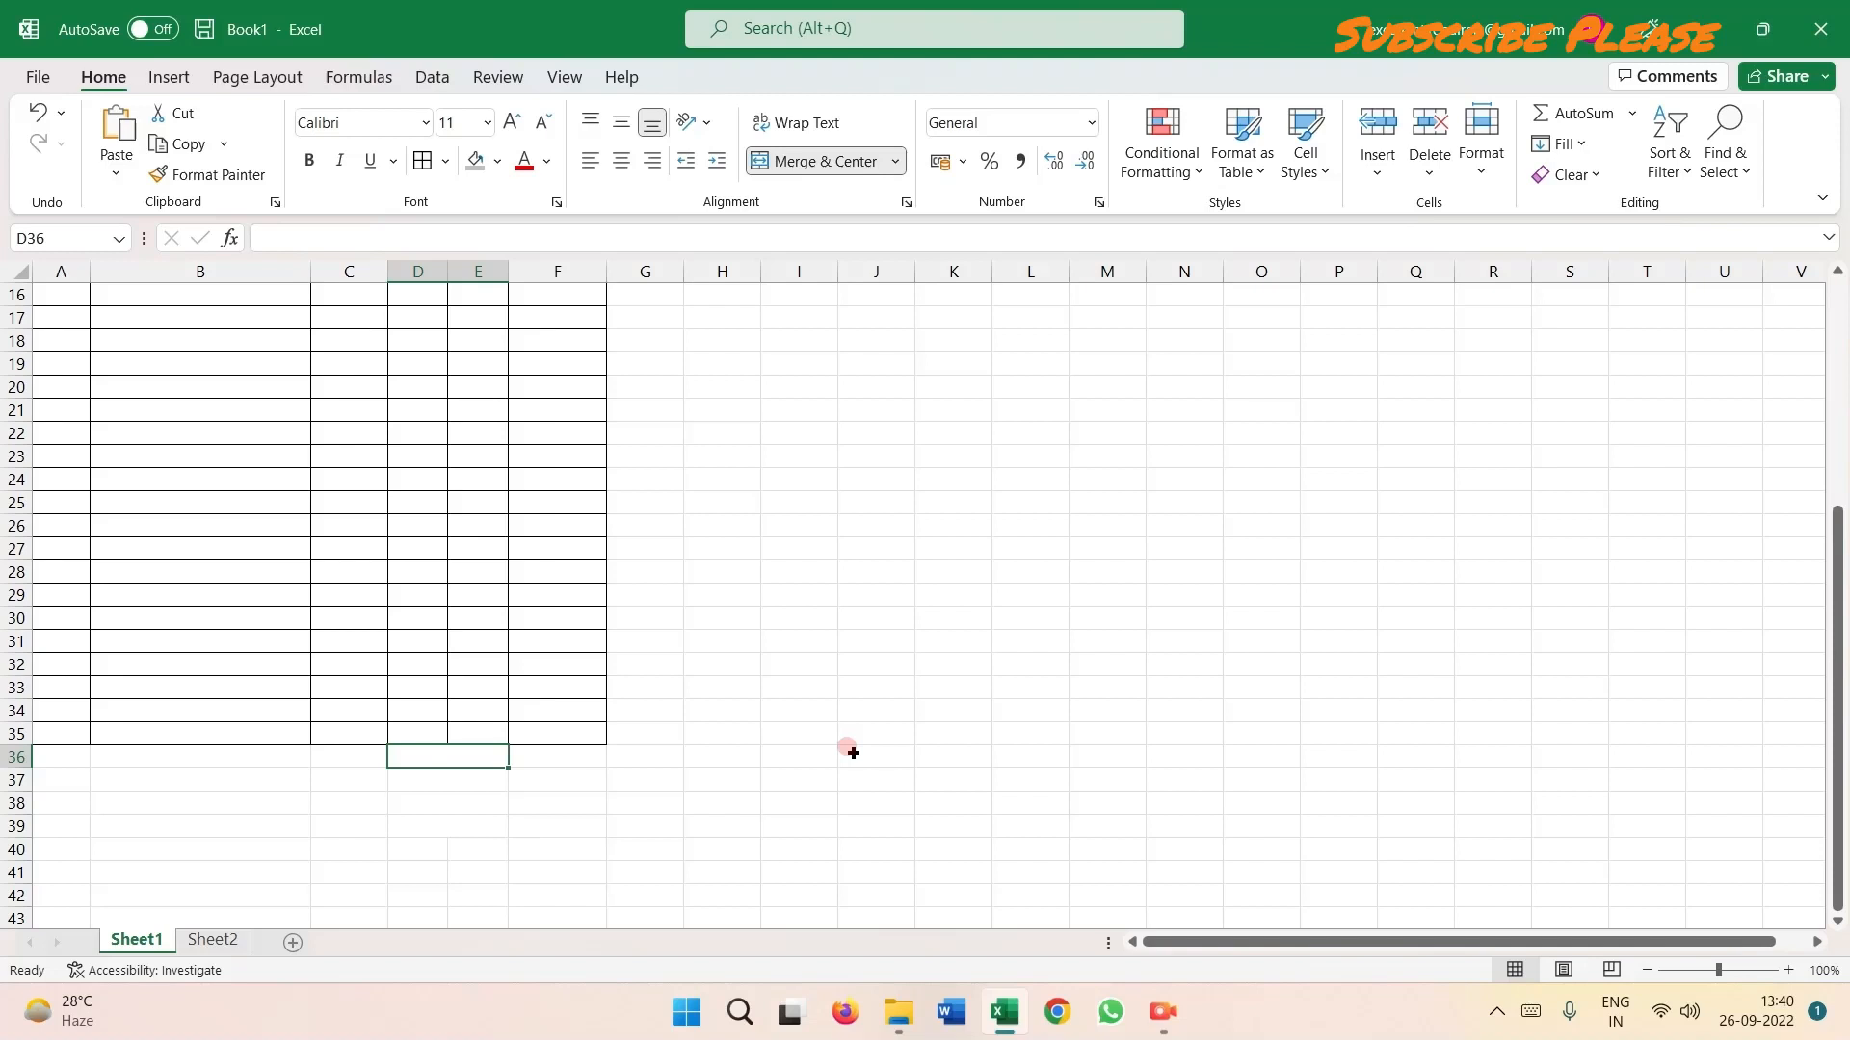
type("T")
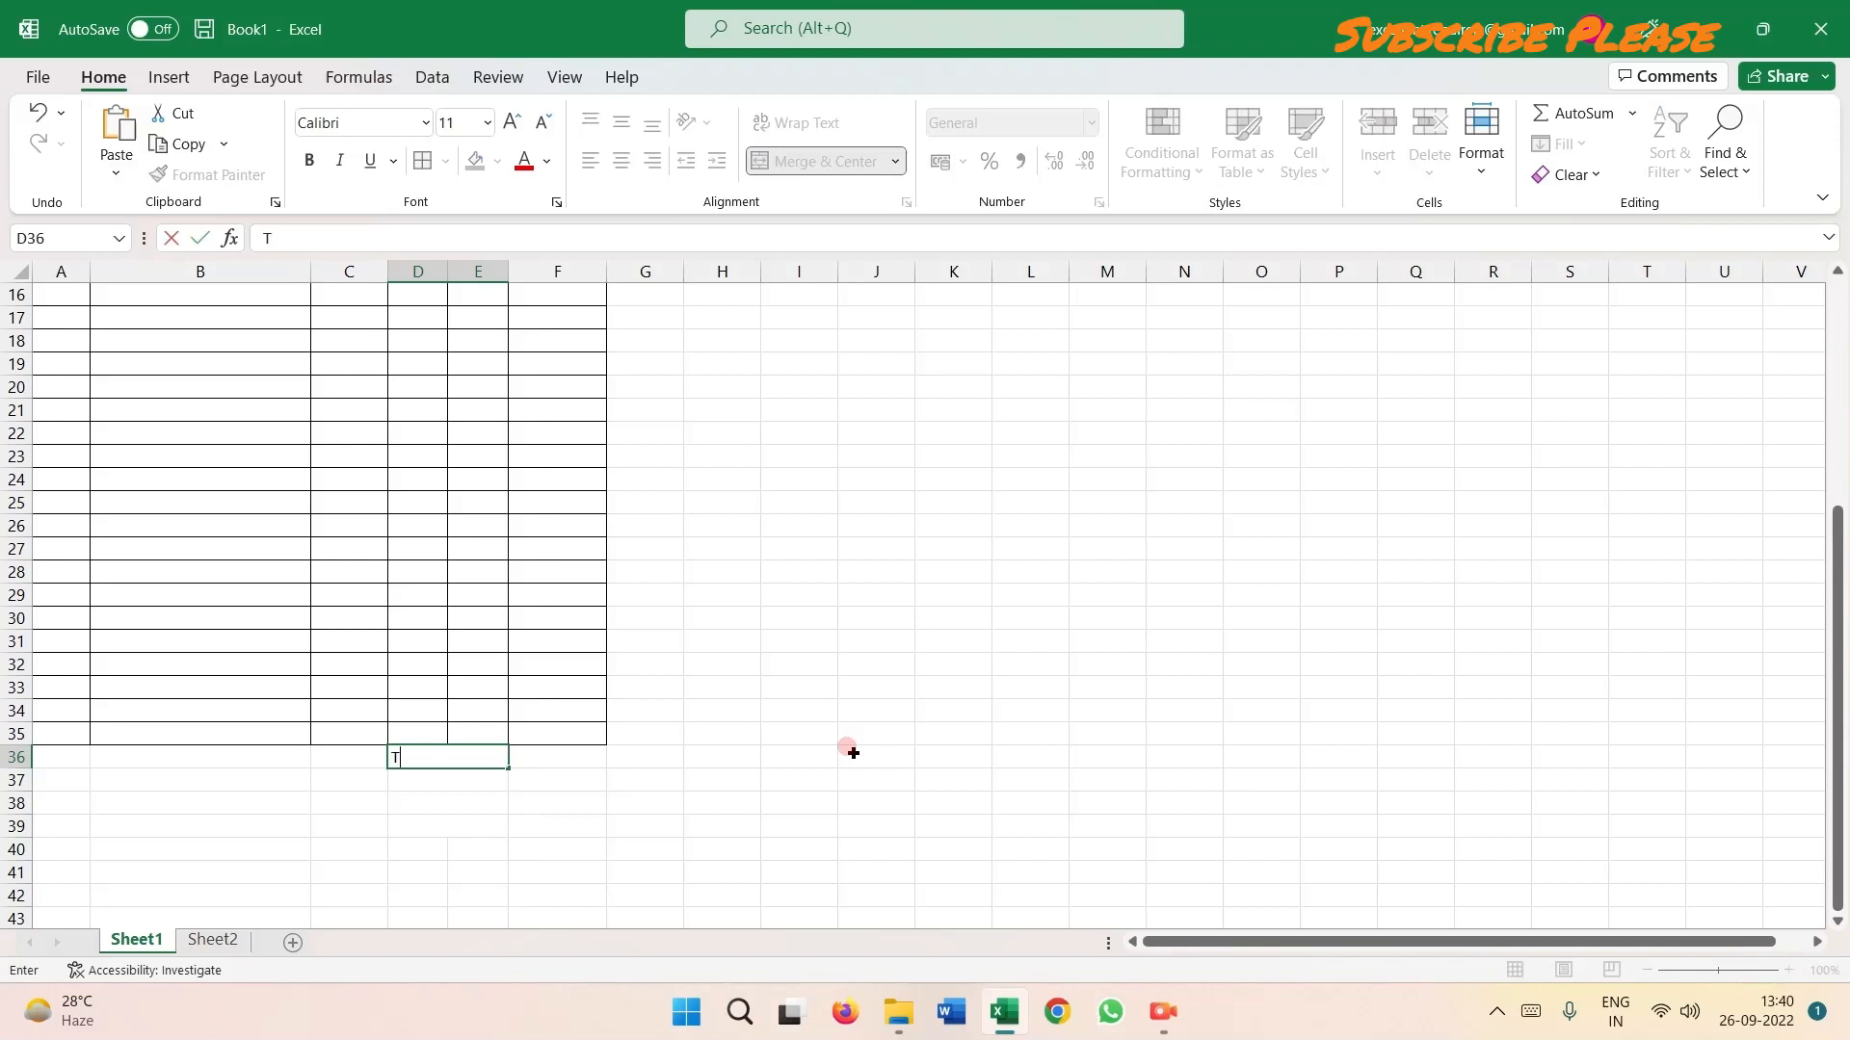
key("Tab")
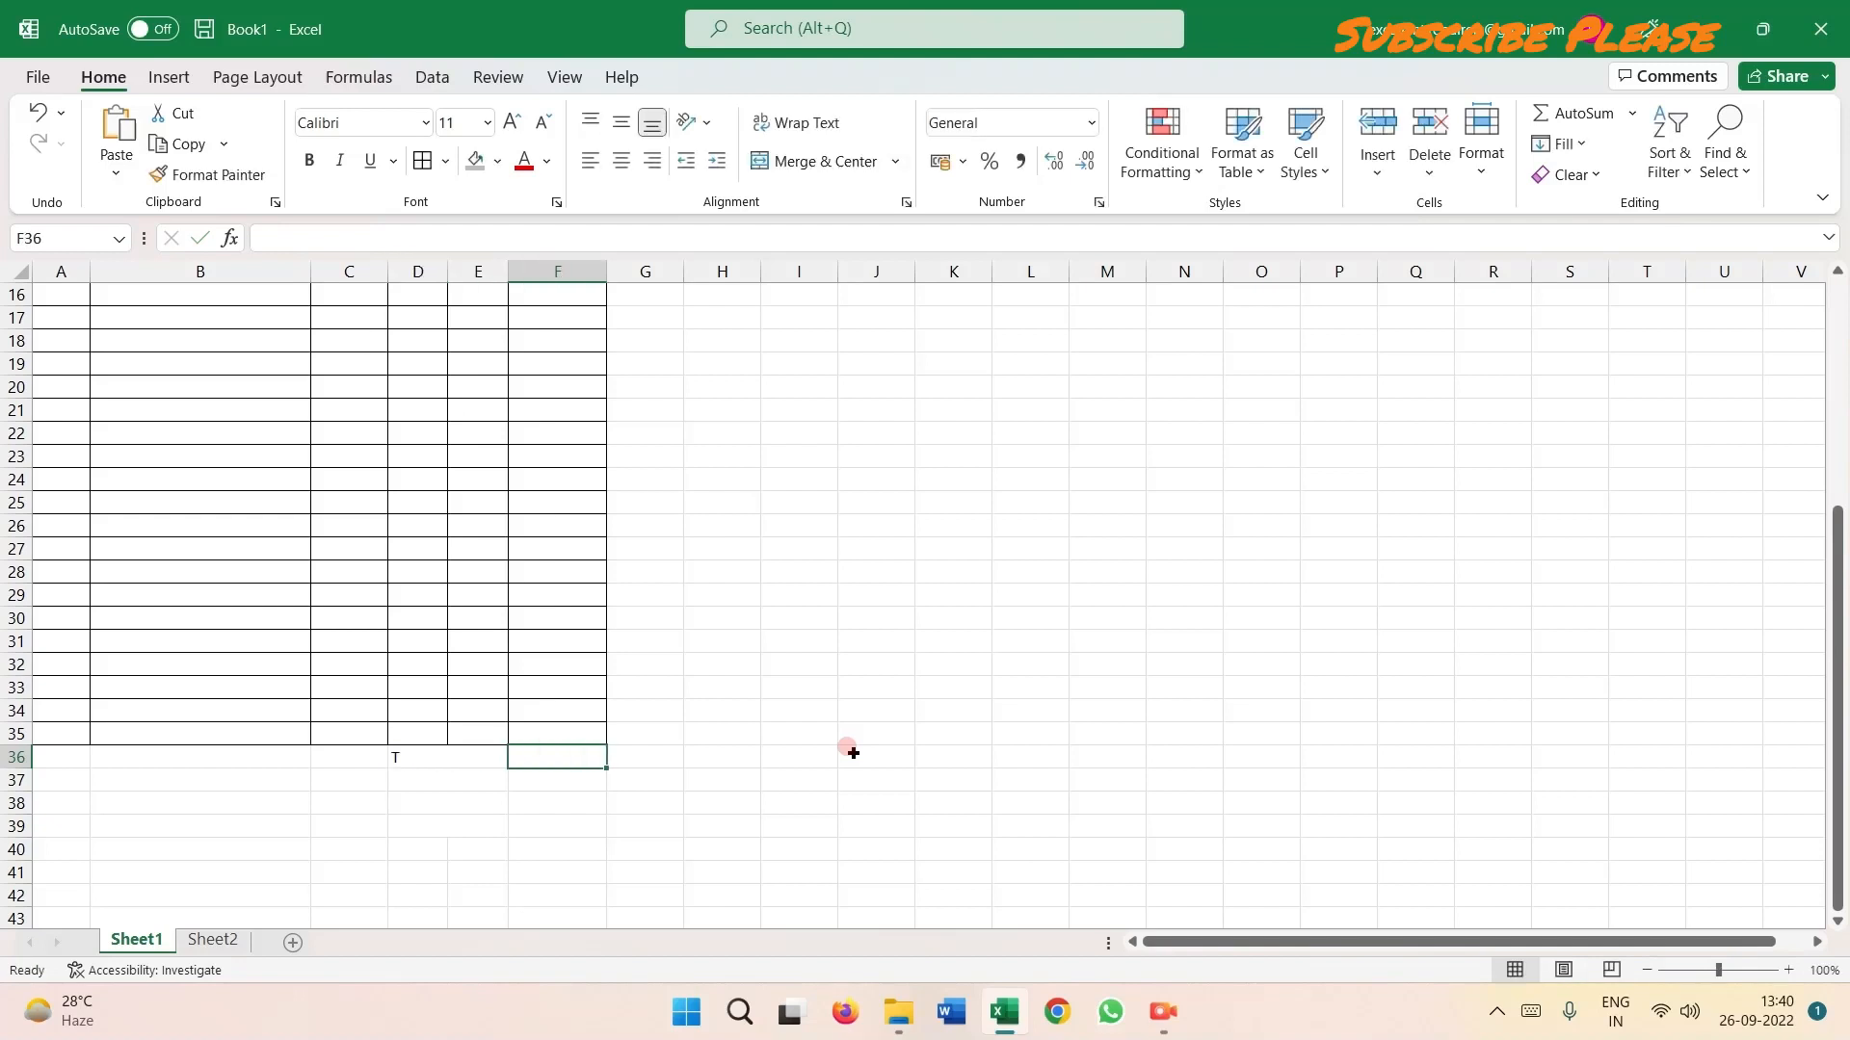
type("o")
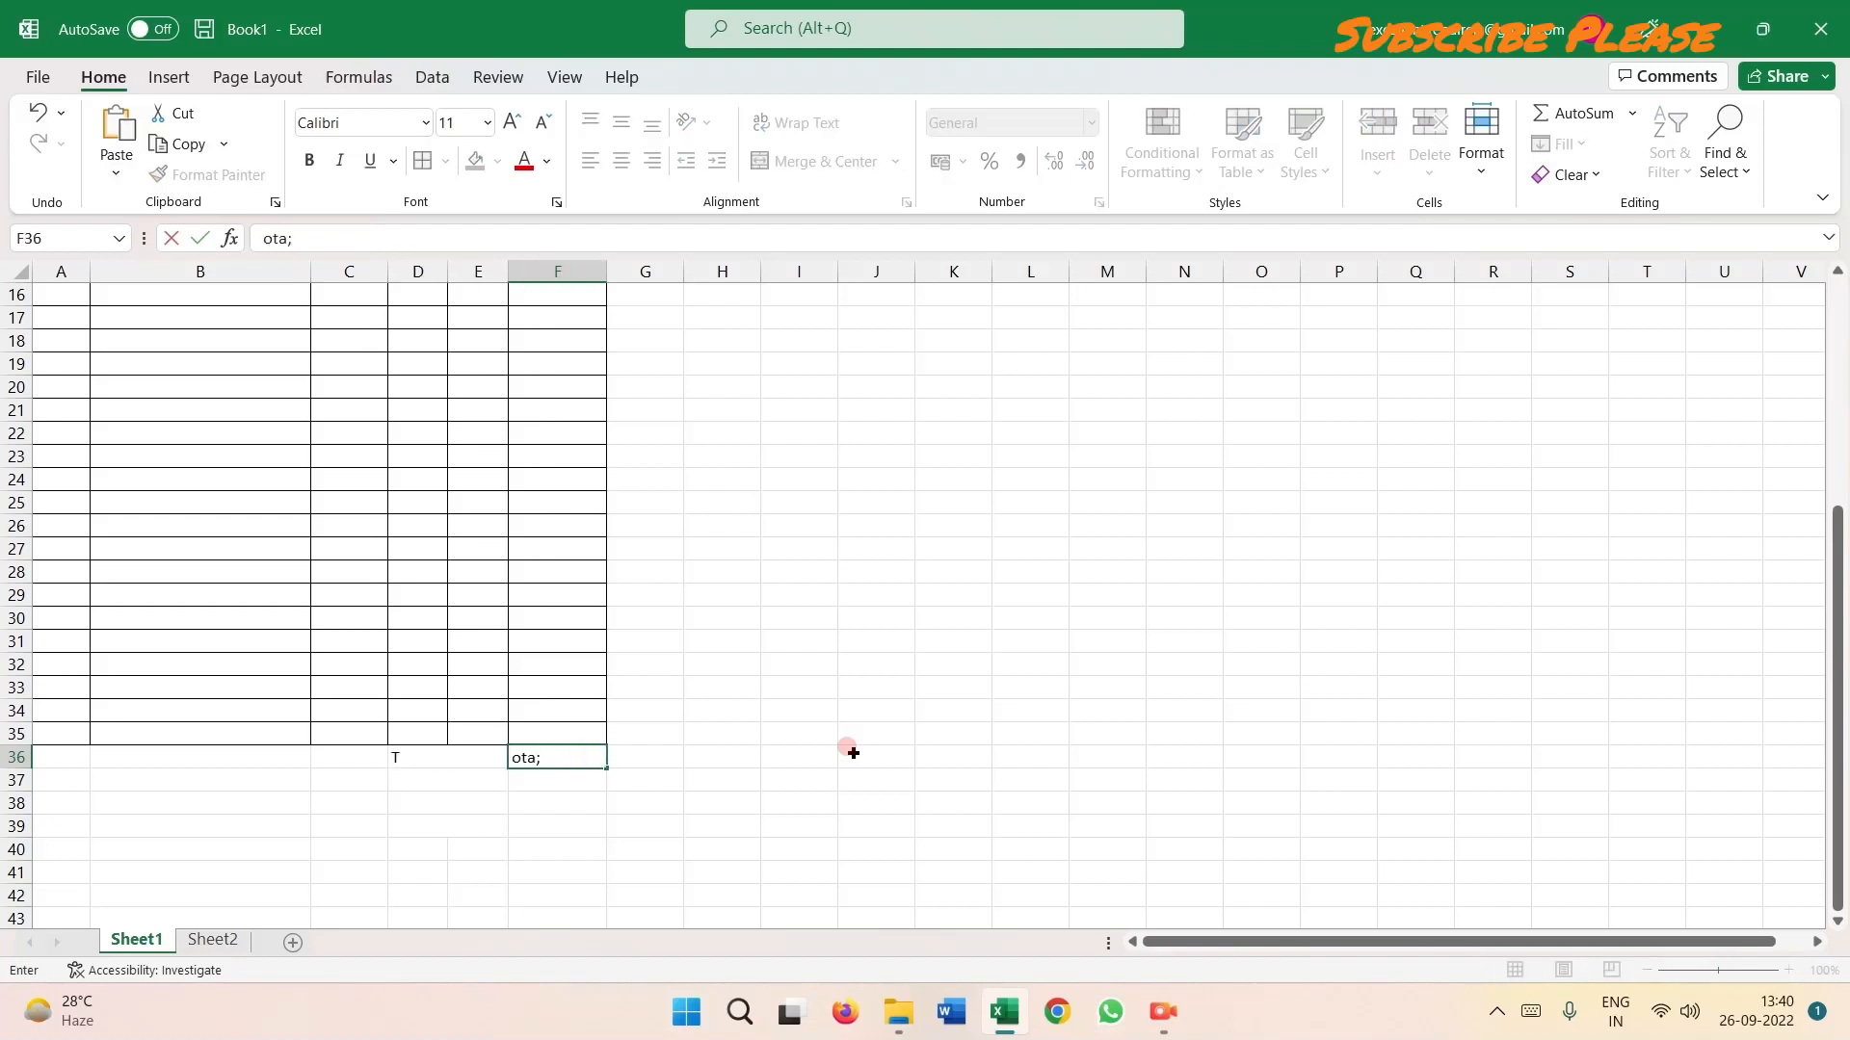
type("ta;")
key("shift+Tab")
key("Tab")
key("Delete")
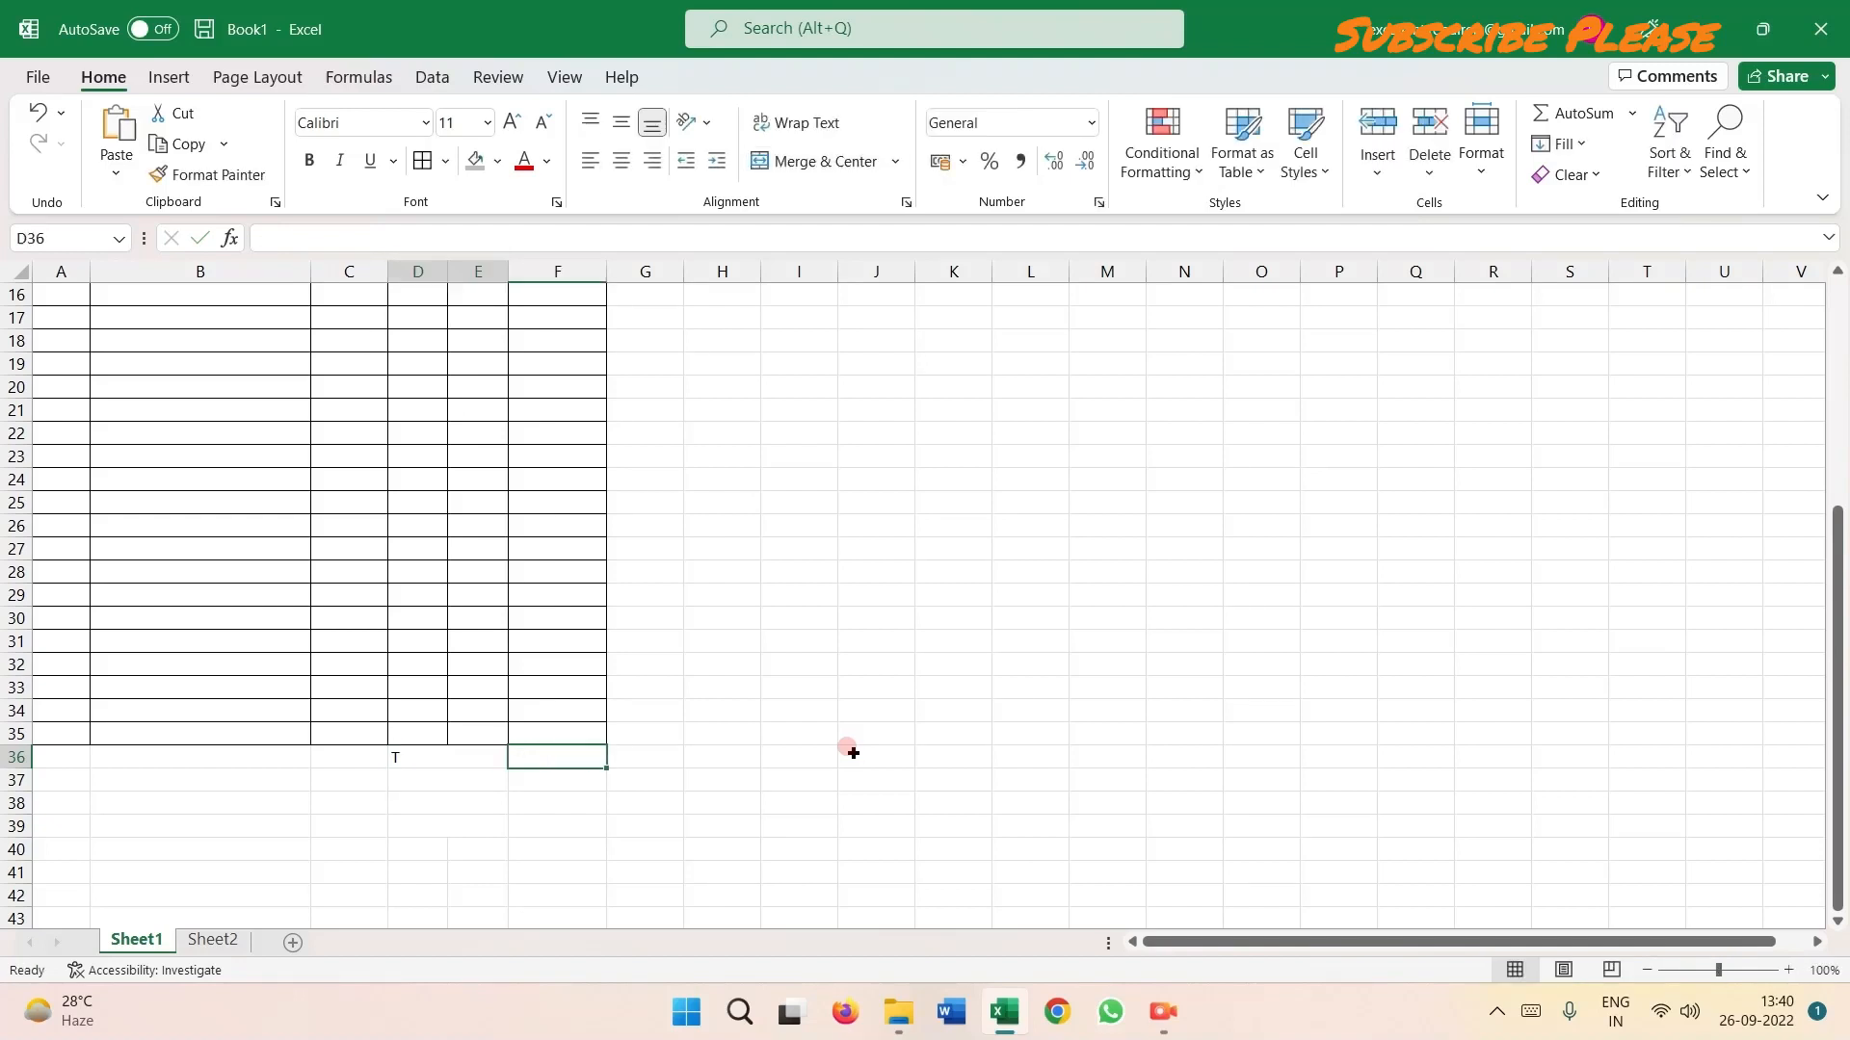
Enter the labels TOTAL, ADD CGST, ADD SGST and GRAND TOTAL in the merged cells D36 to D39.
key("shift+Tab")
type("to")
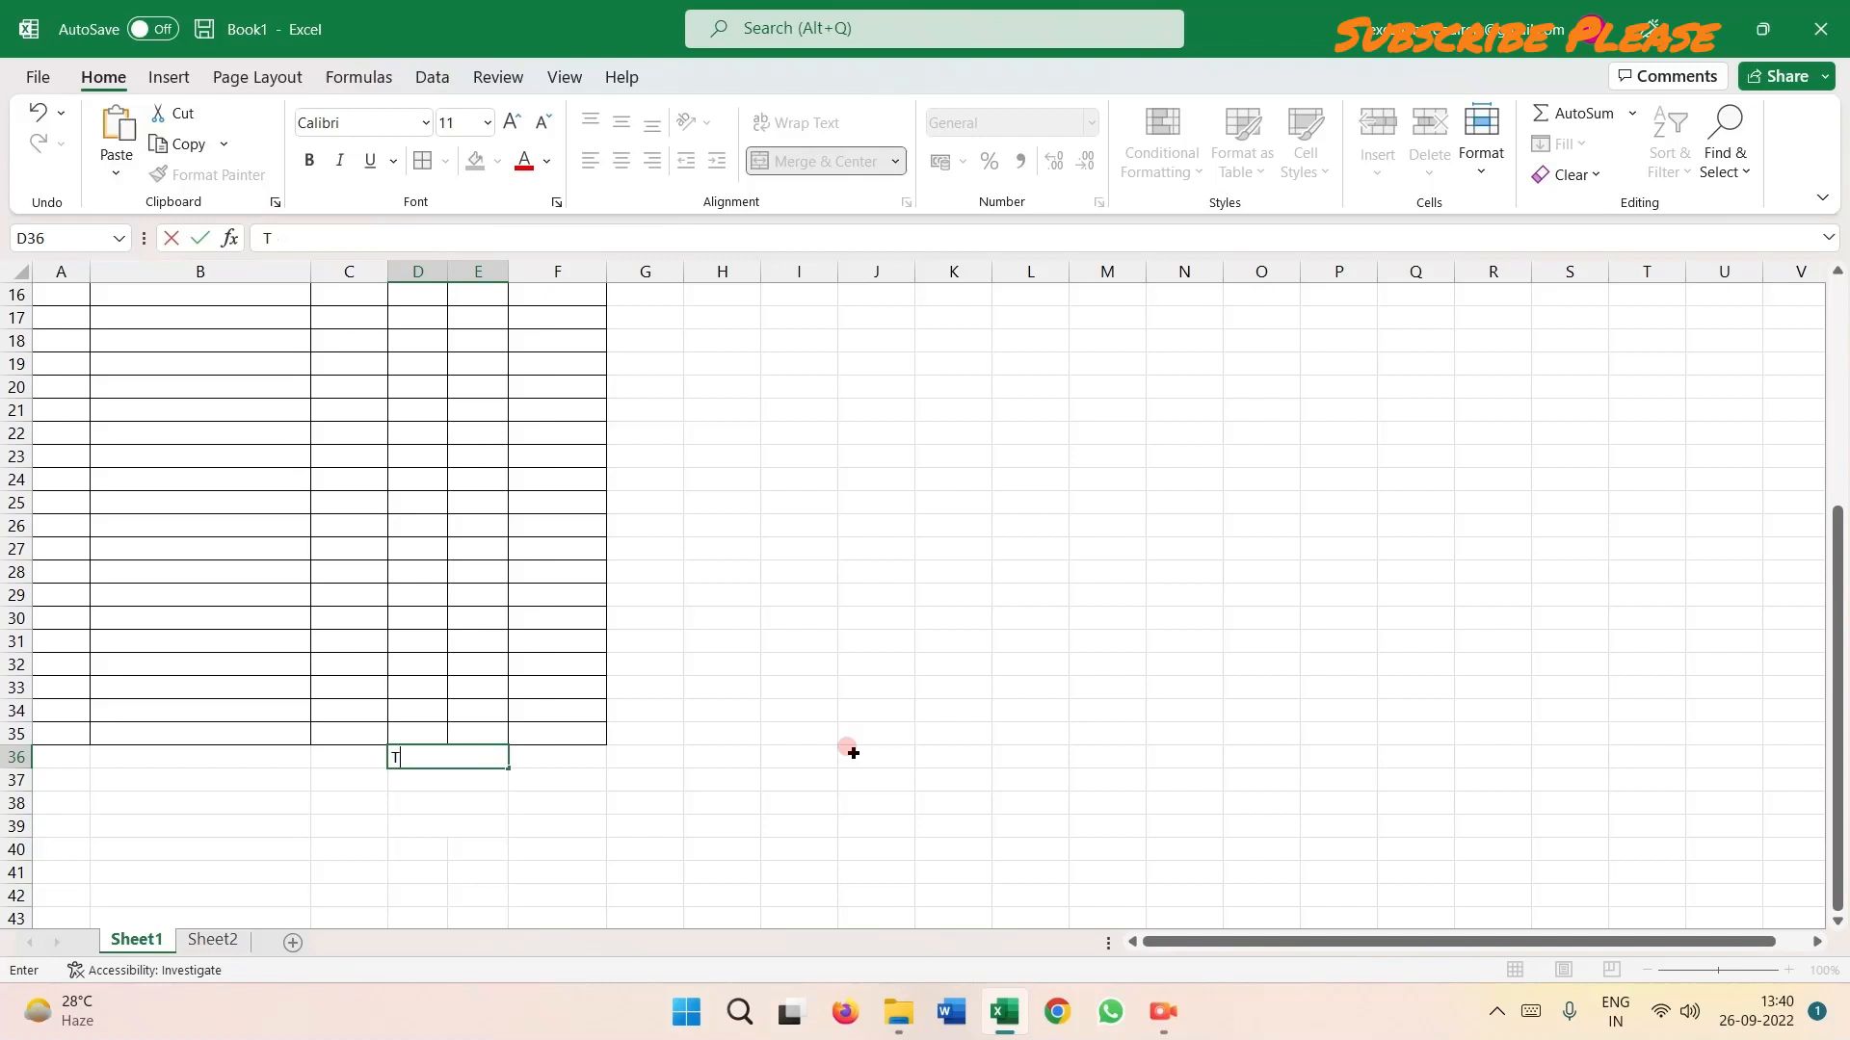
key("Return")
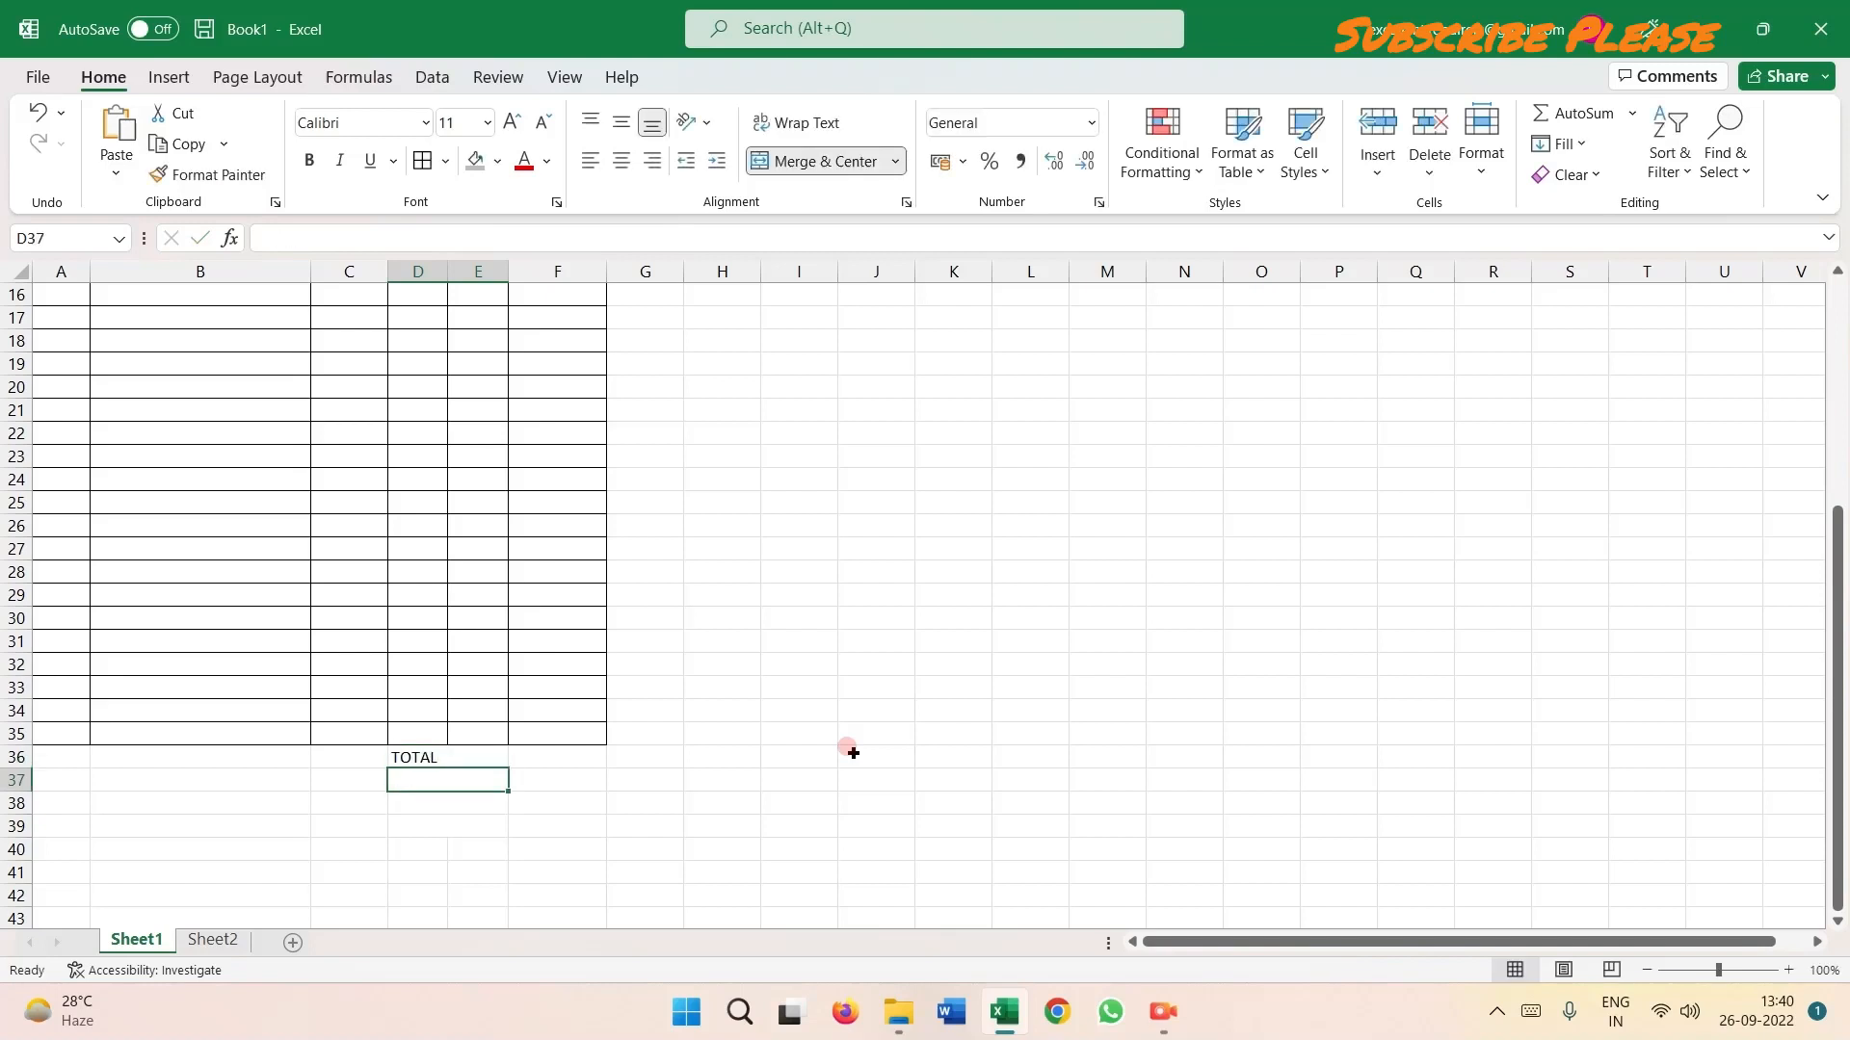
type("ADD CGST")
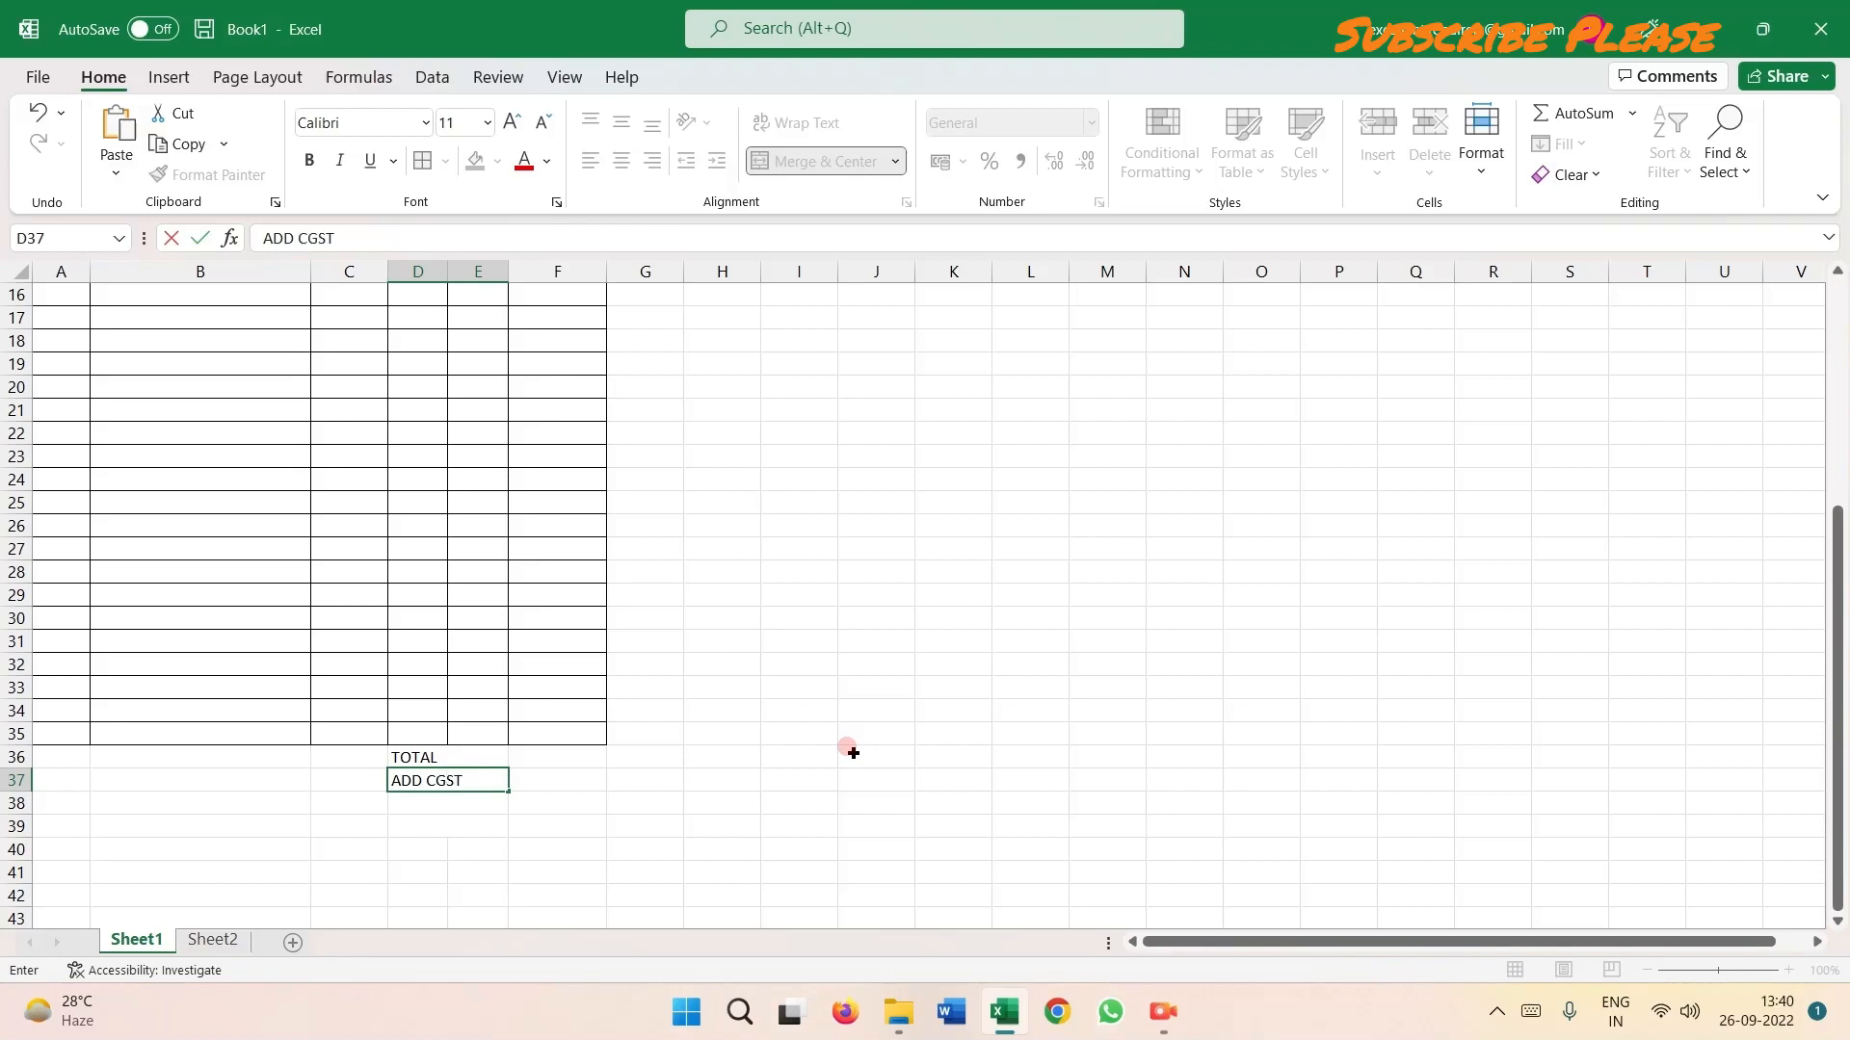
key("Return")
type("AD")
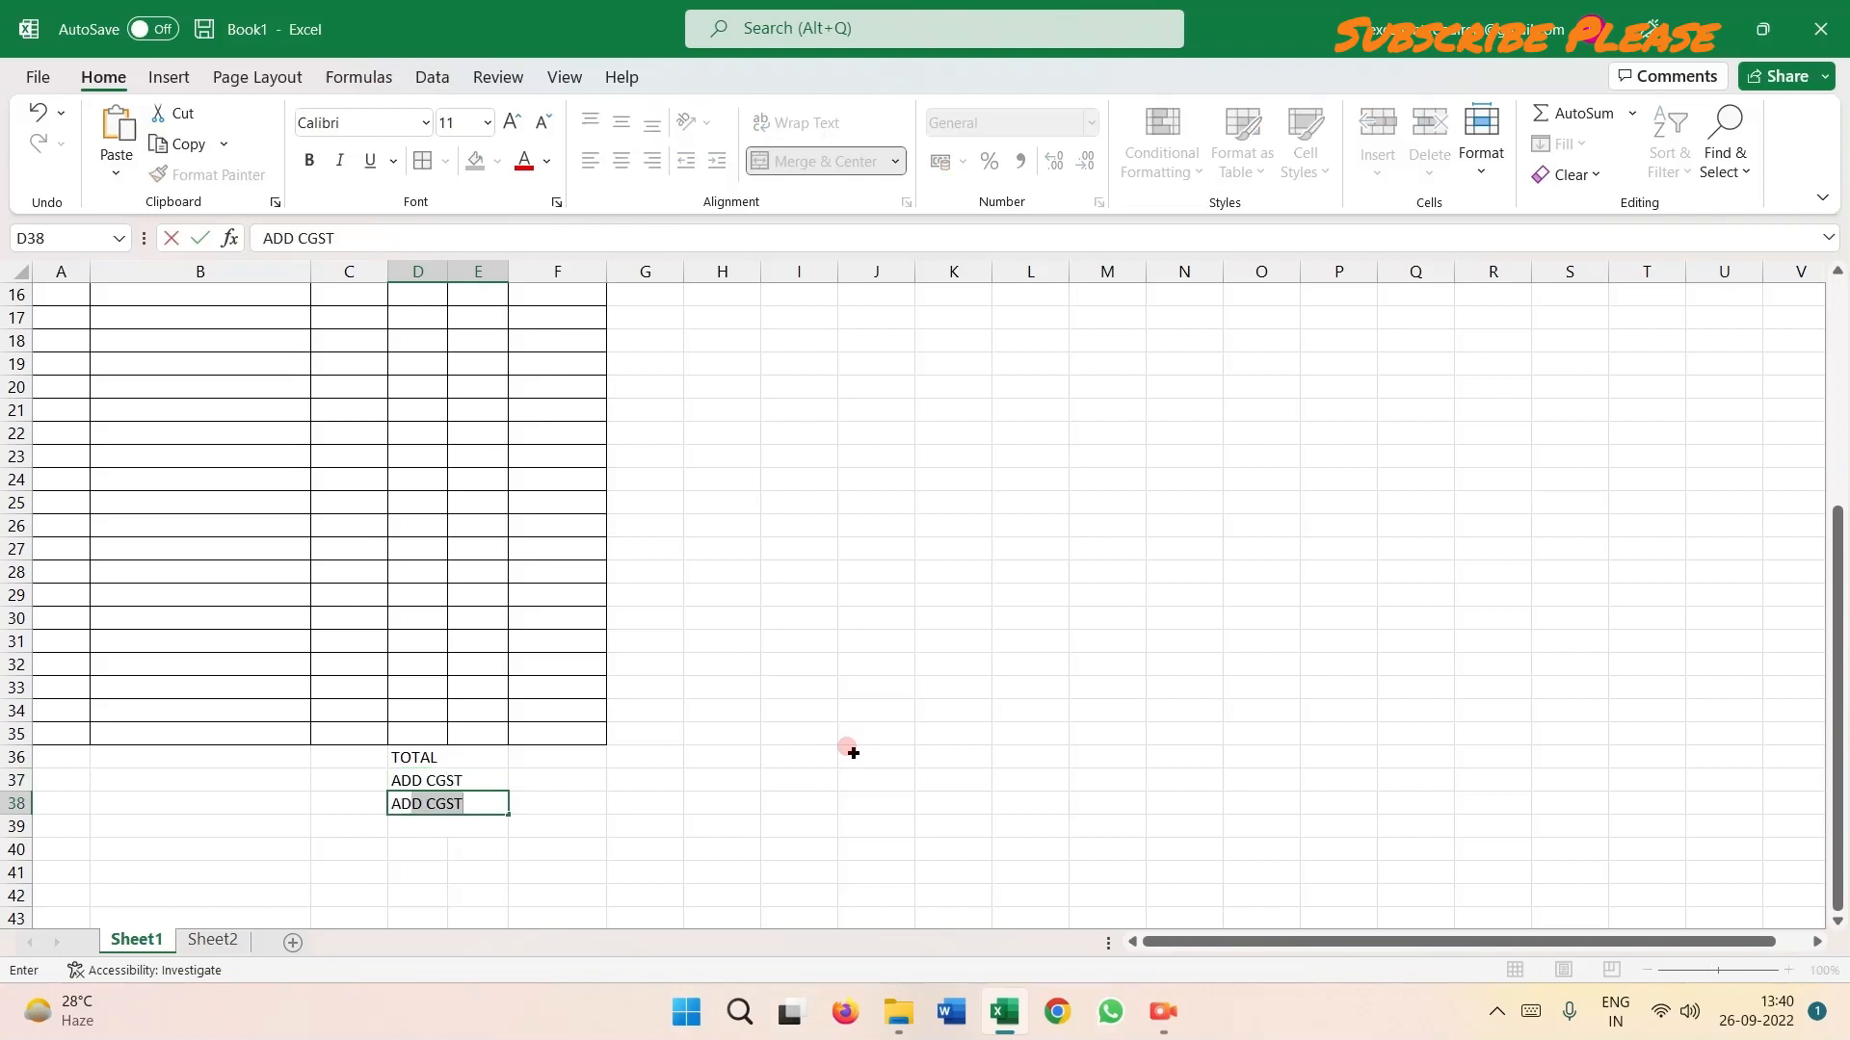
type("D SGST")
key("Return")
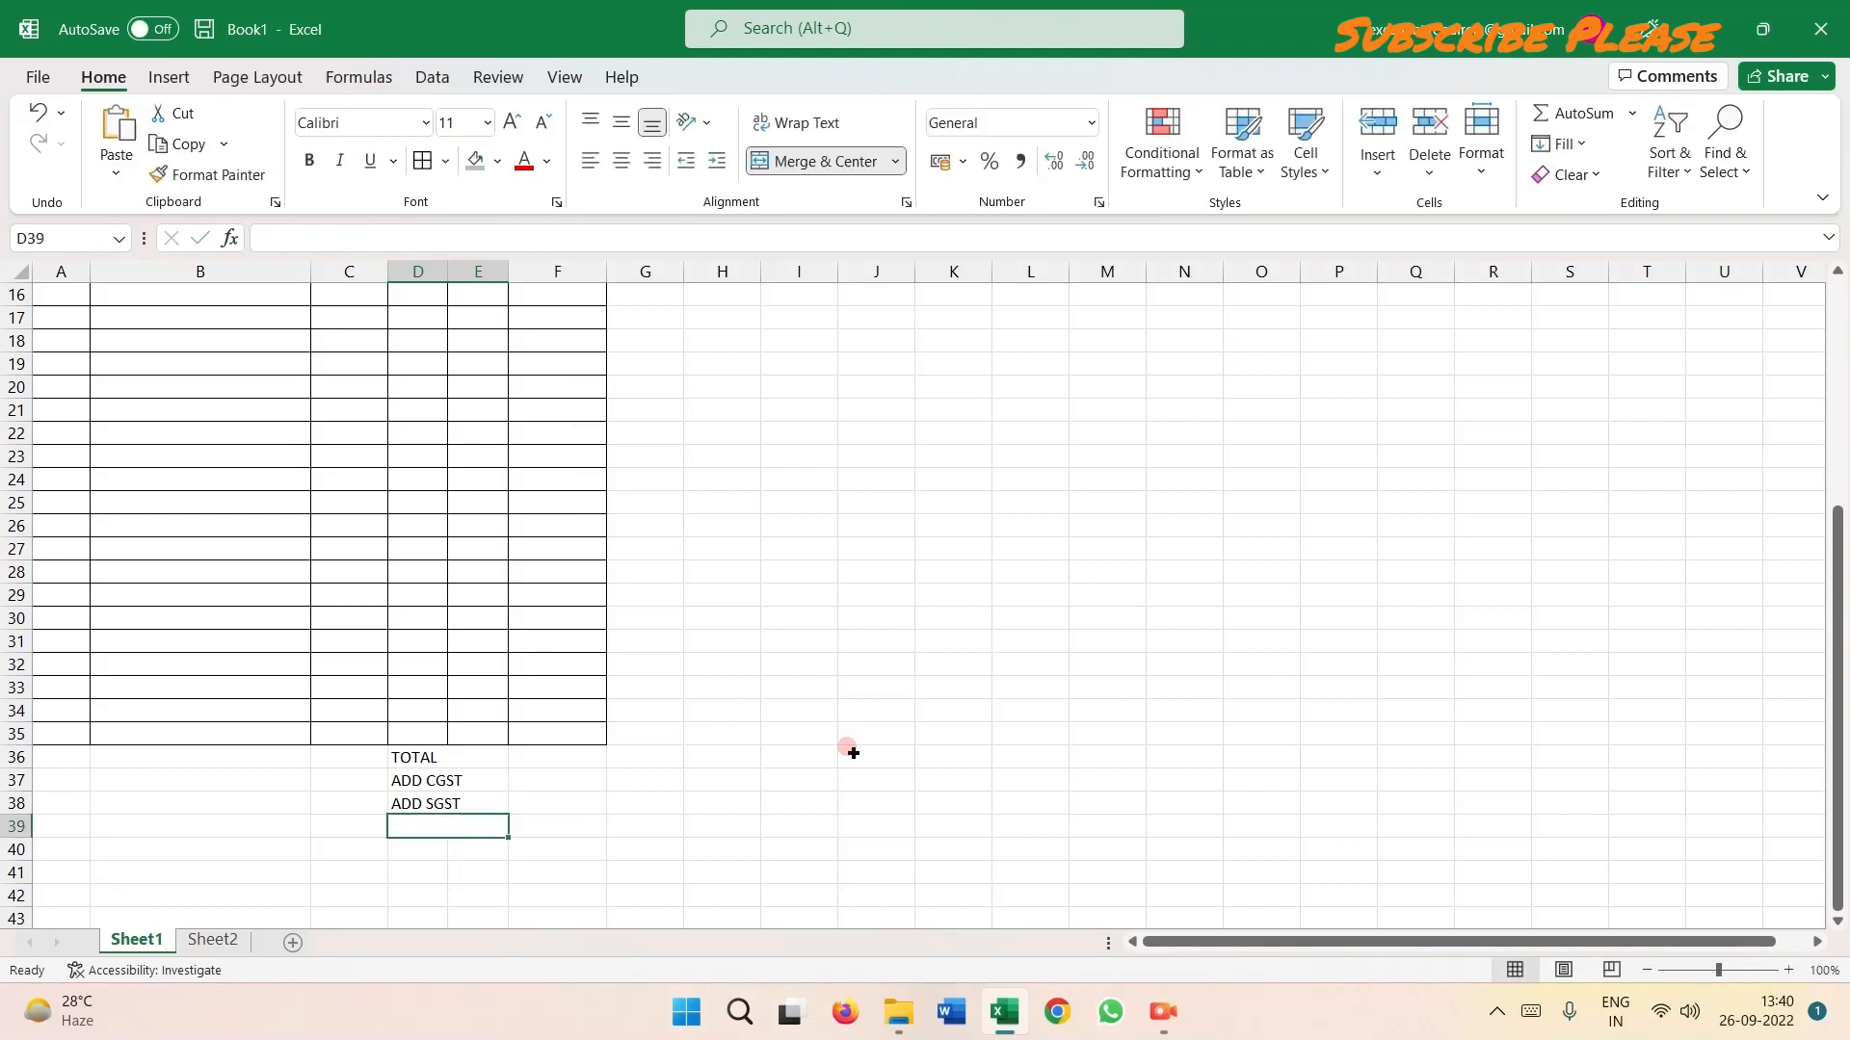
type("G")
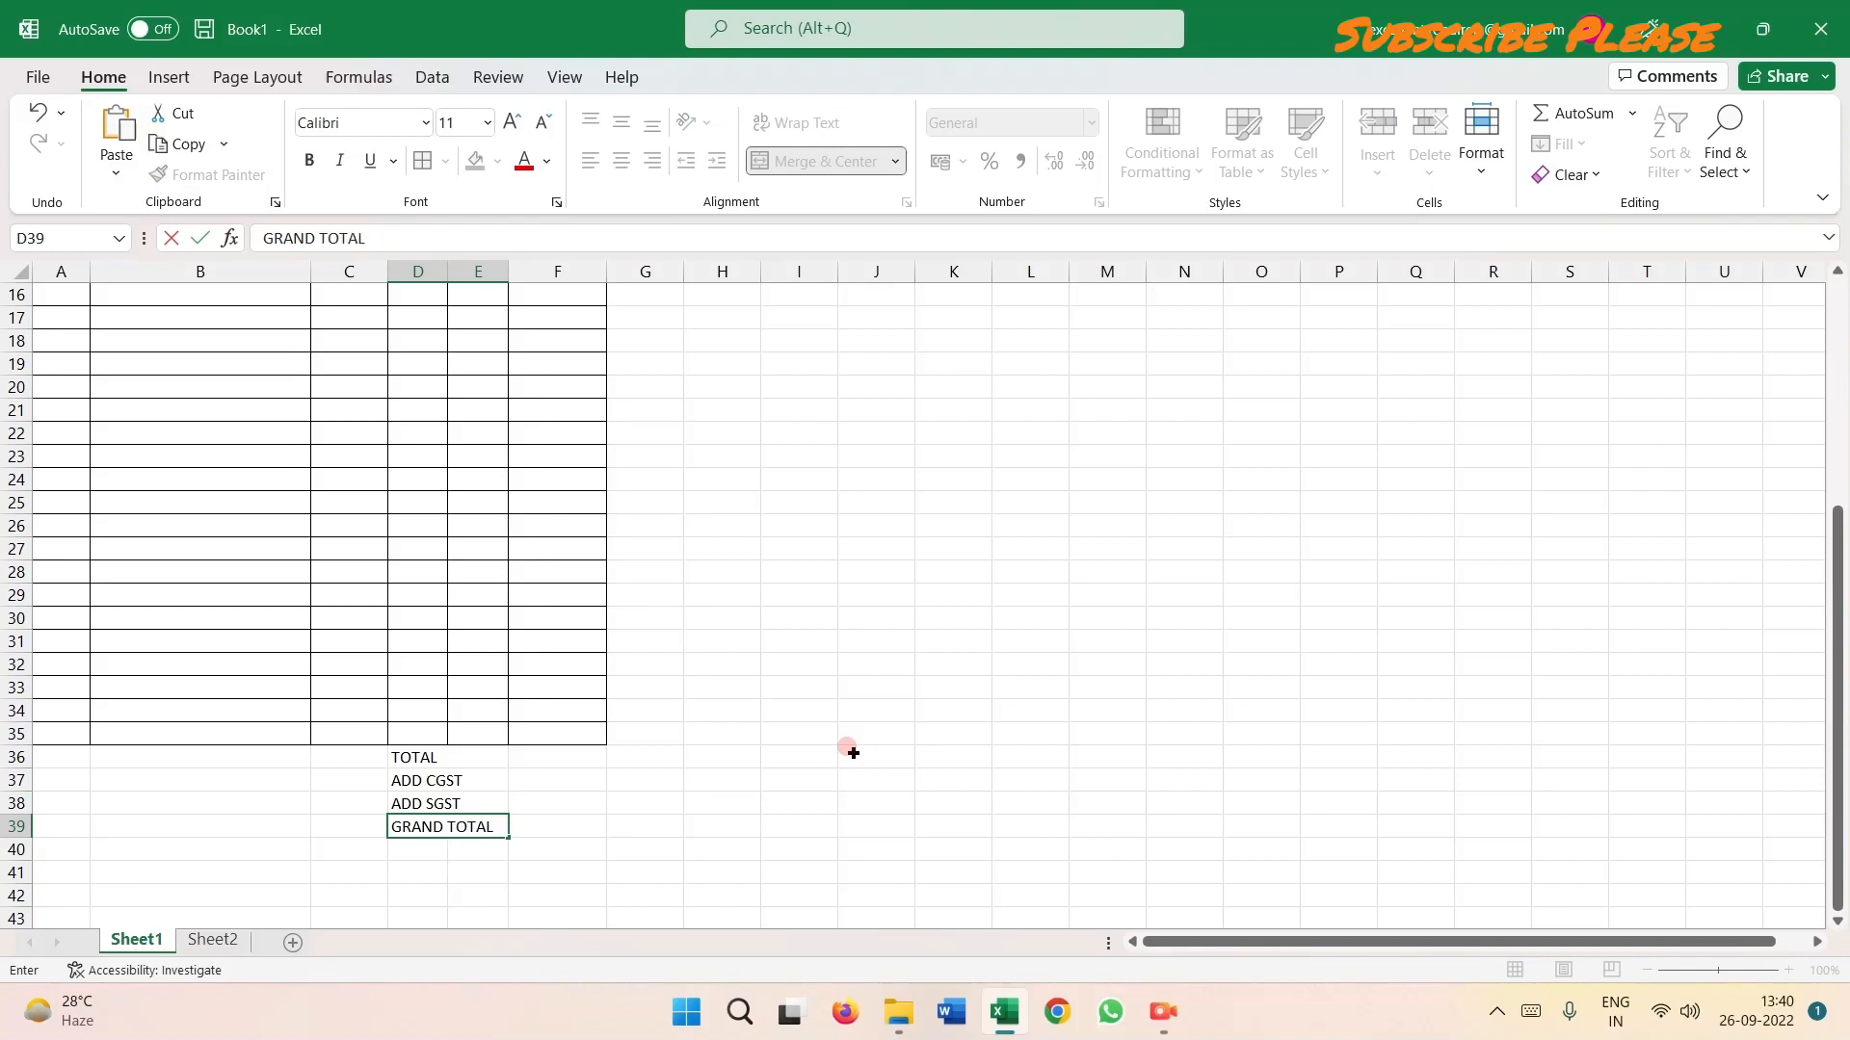
type("RAND TOTAL")
Append the rate 9% to both the ADD CGST and ADD SGST labels.
key("Up")
key("Up")
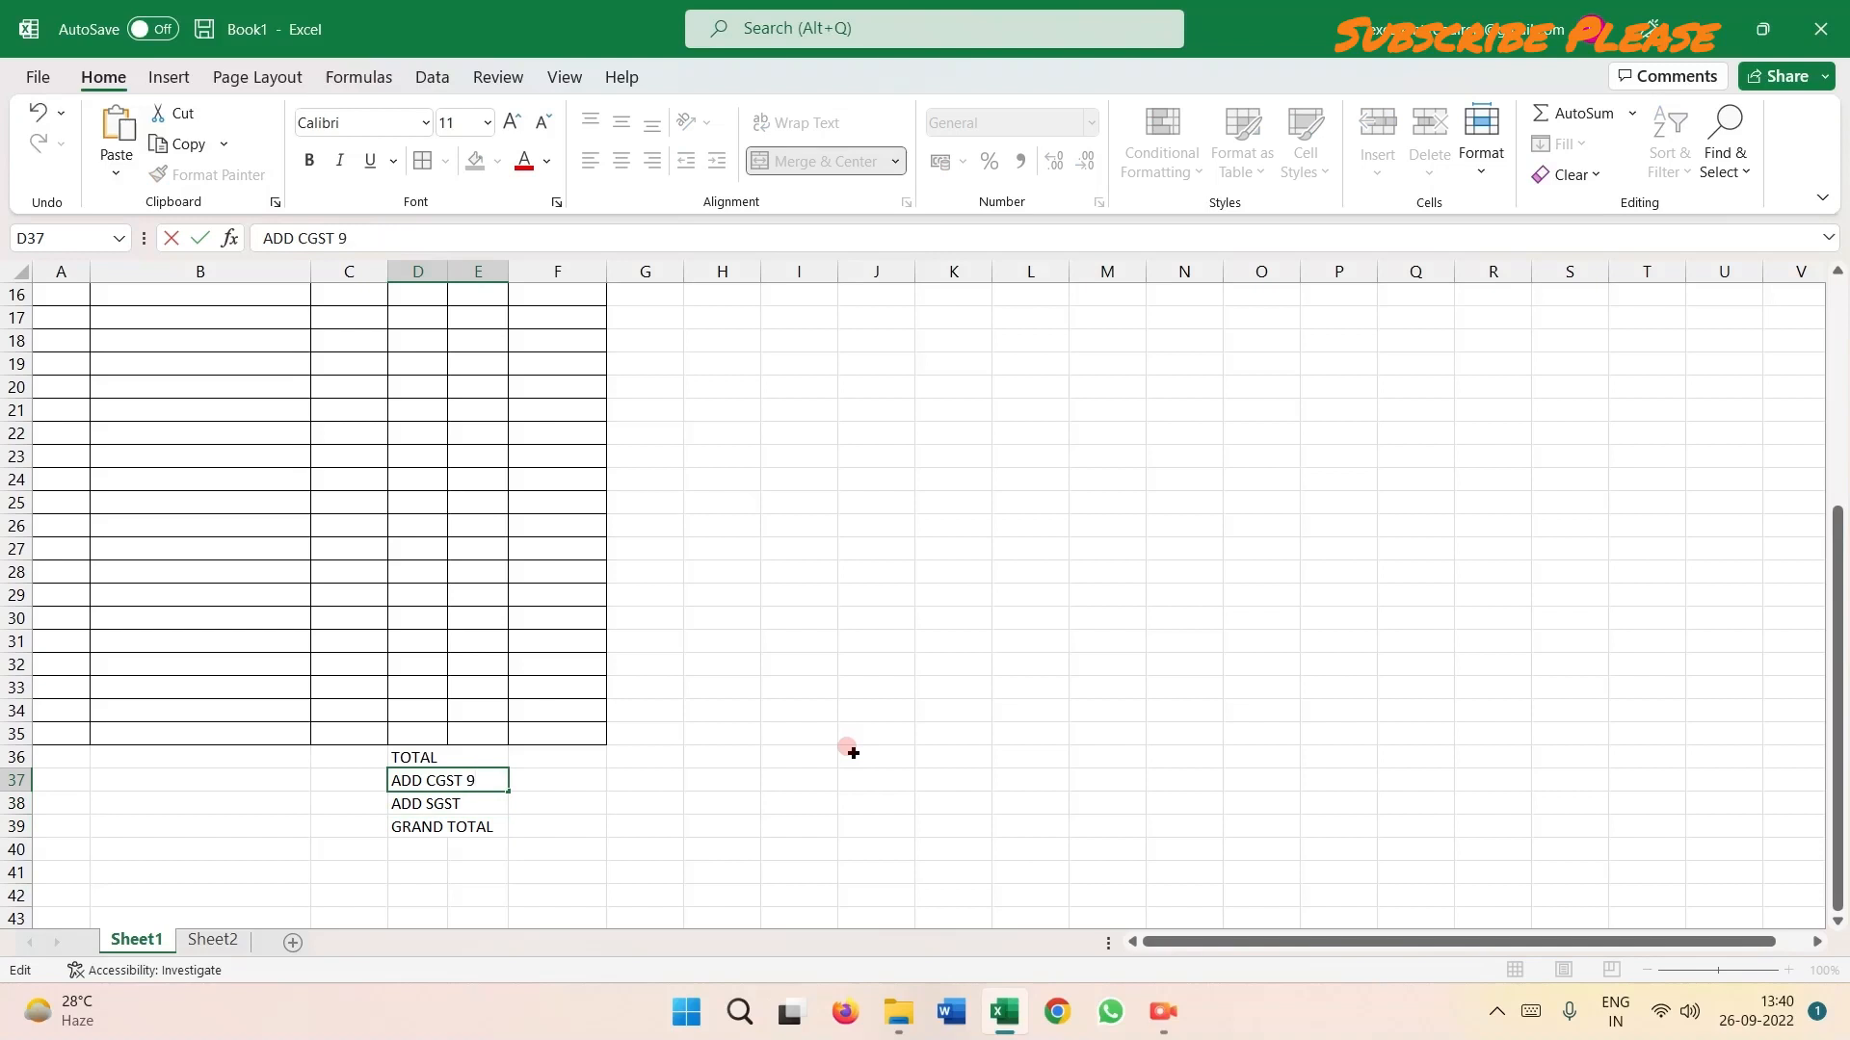
key("Return")
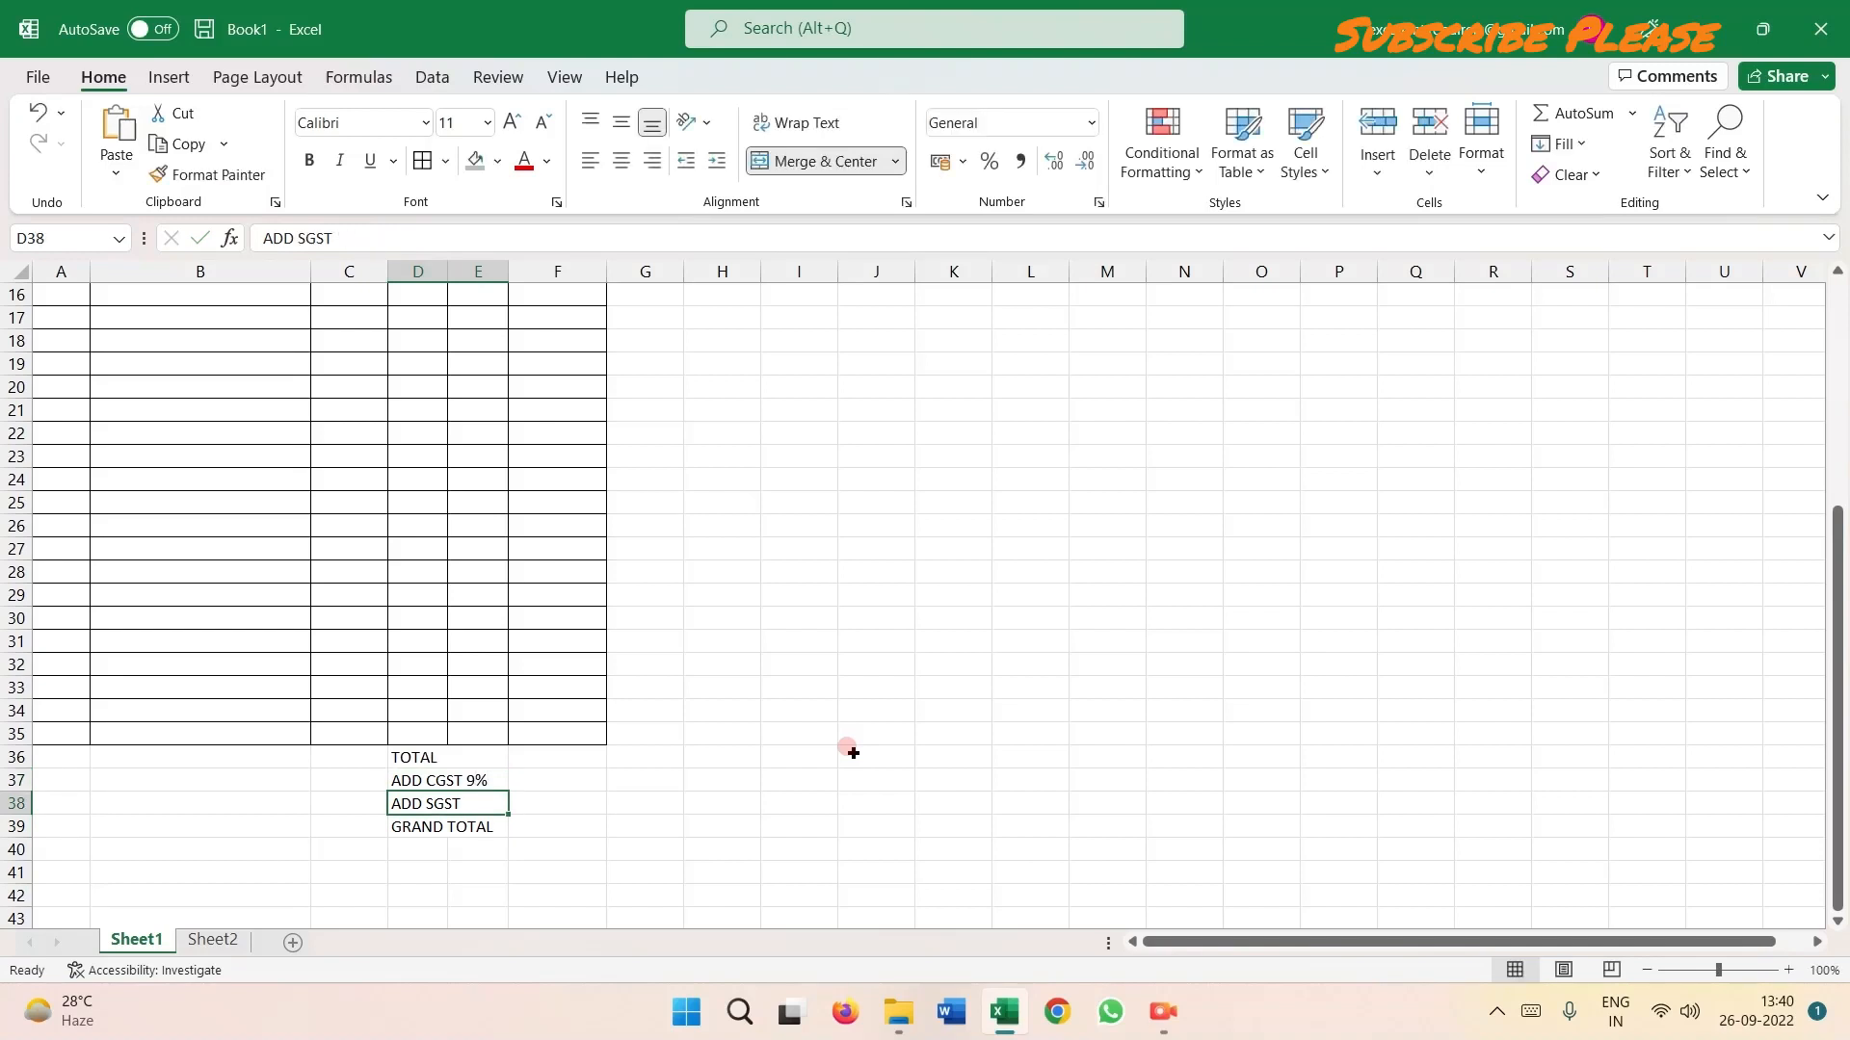
key("F2")
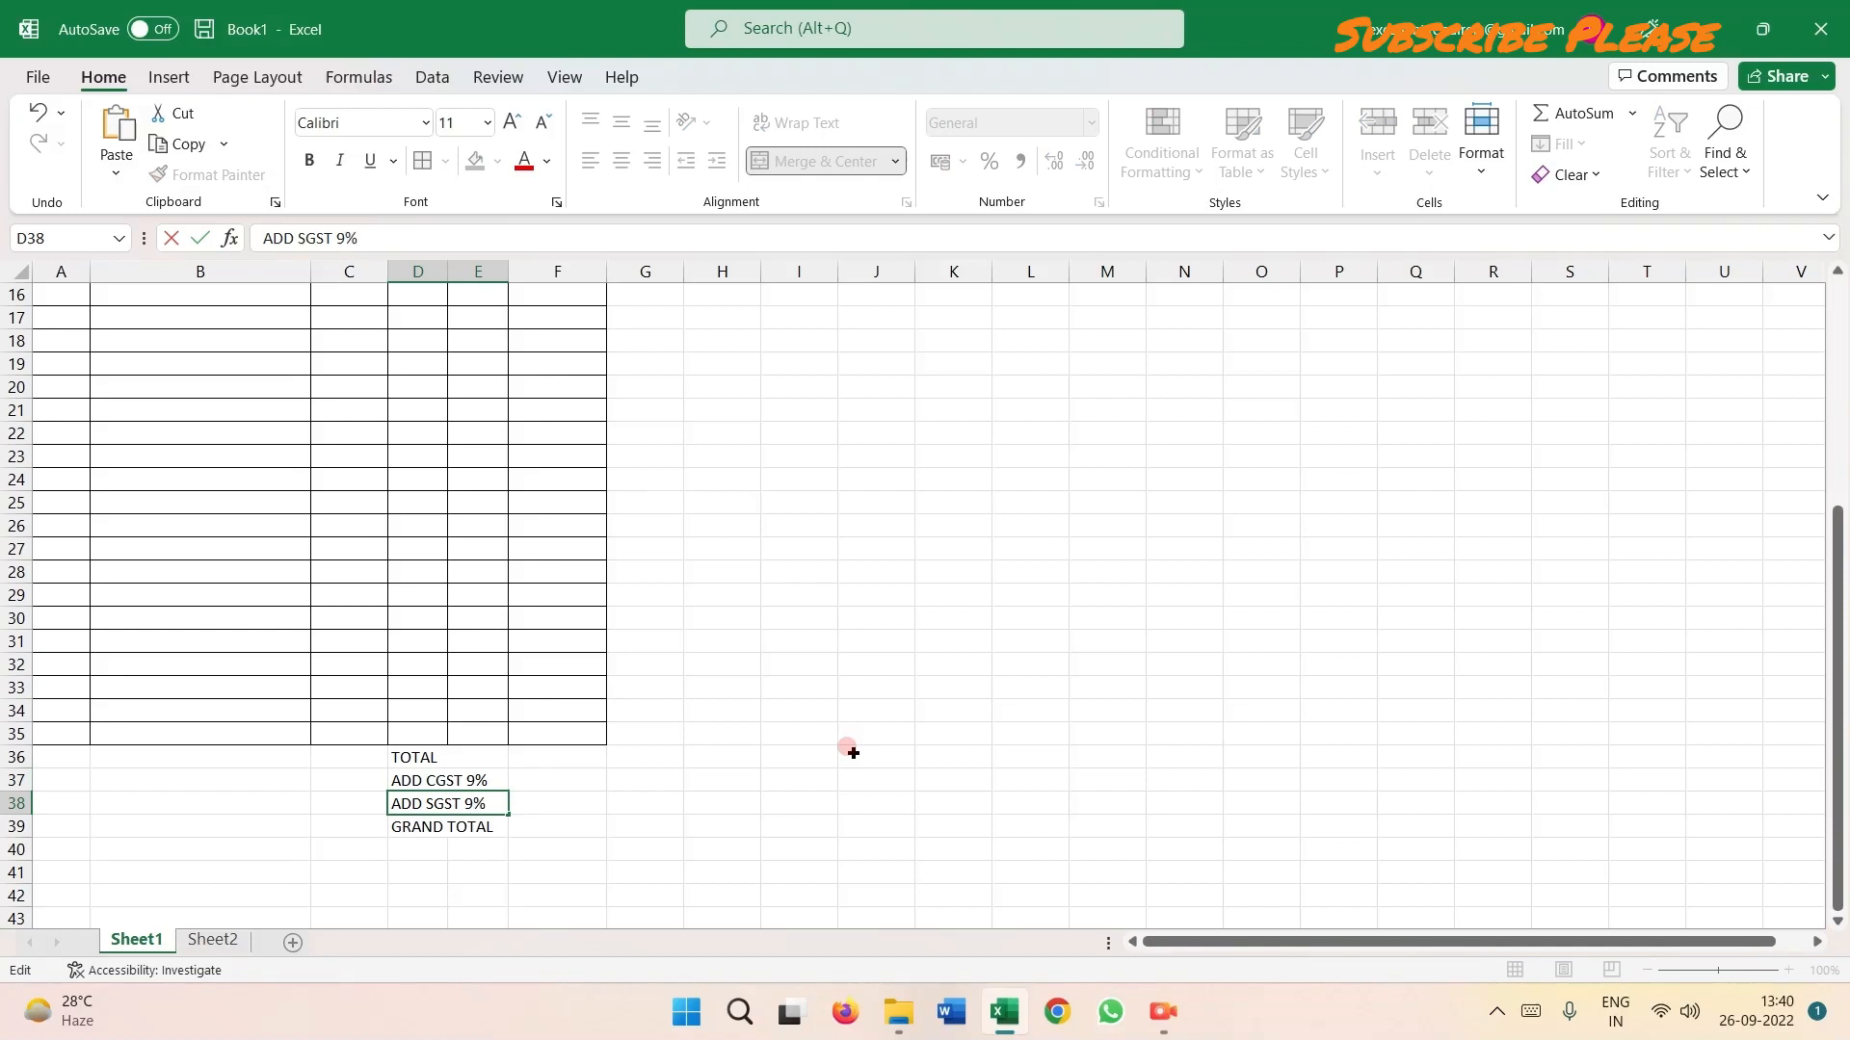
key("Return")
Make the TOTAL and GRAND TOTAL rows, D36:F36 and D39:F39, bold and shade them grey.
key("Up")
key("Up")
key("Up")
key("shift+Right")
key("shift+Right")
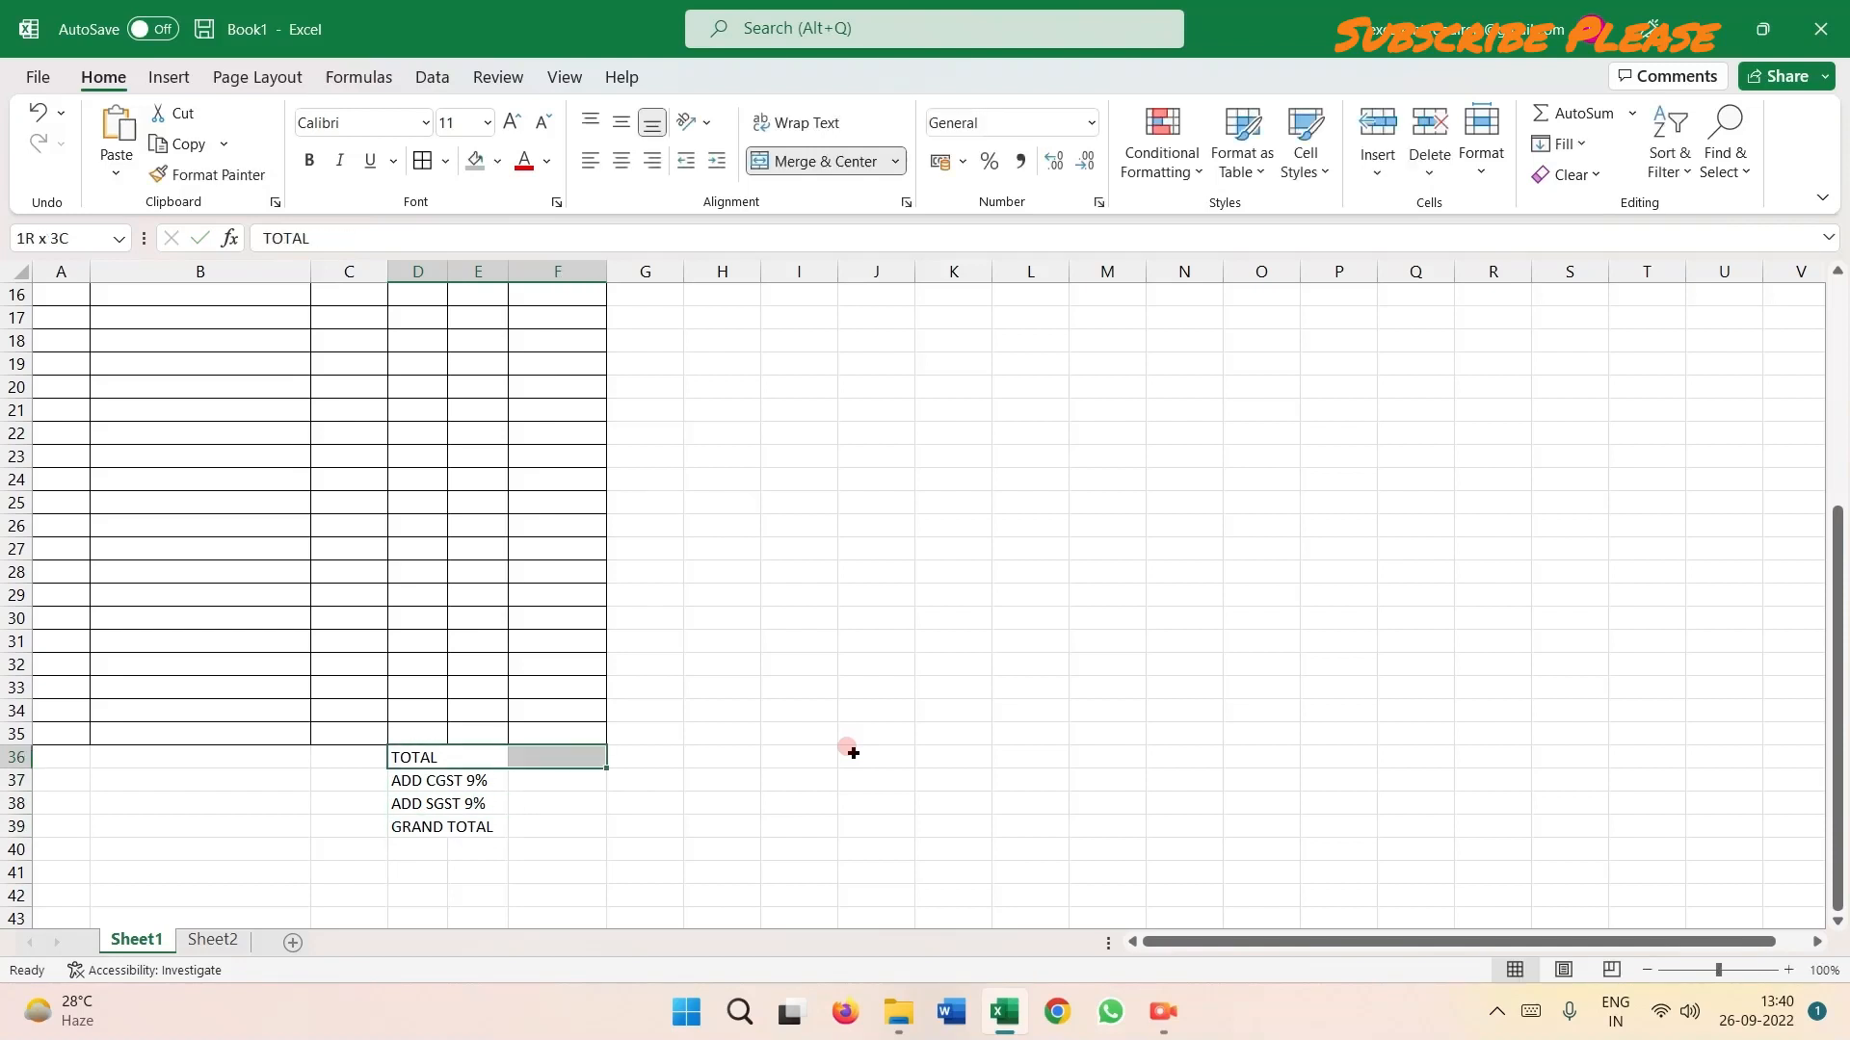
key("ctrl+v")
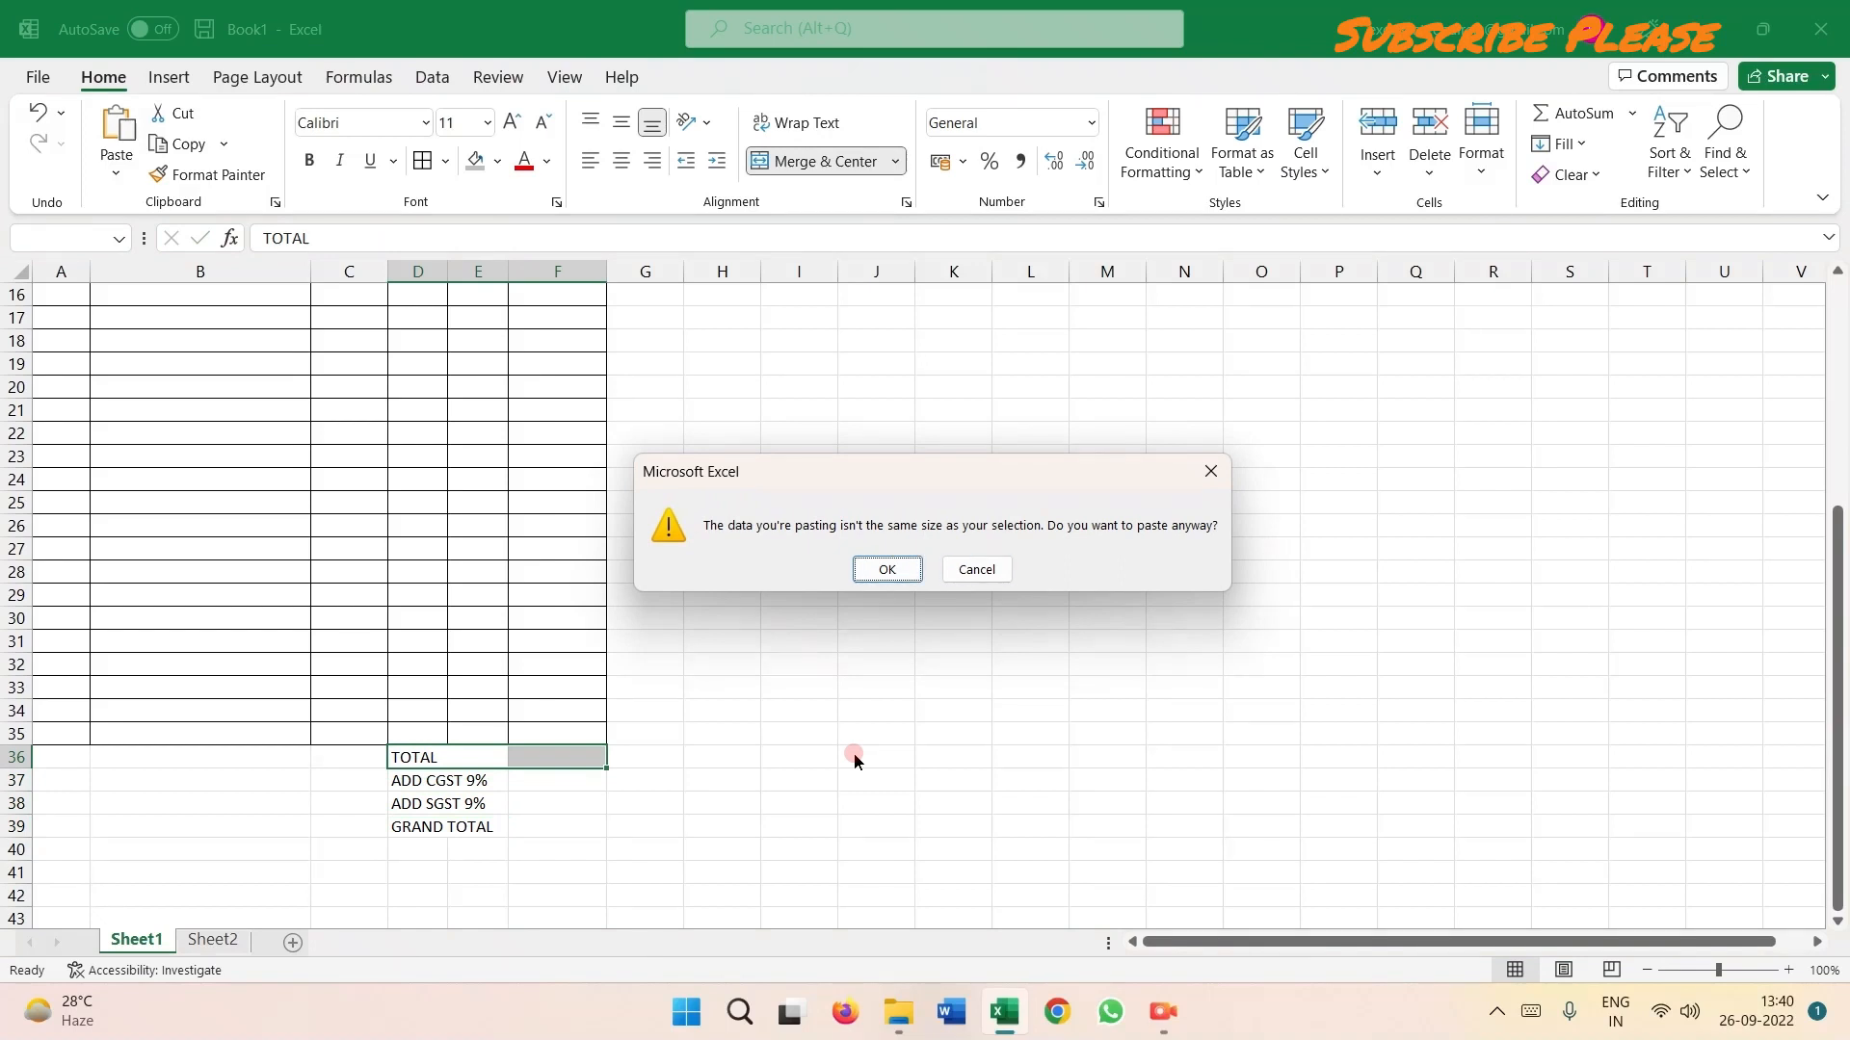
left_click(1211, 471)
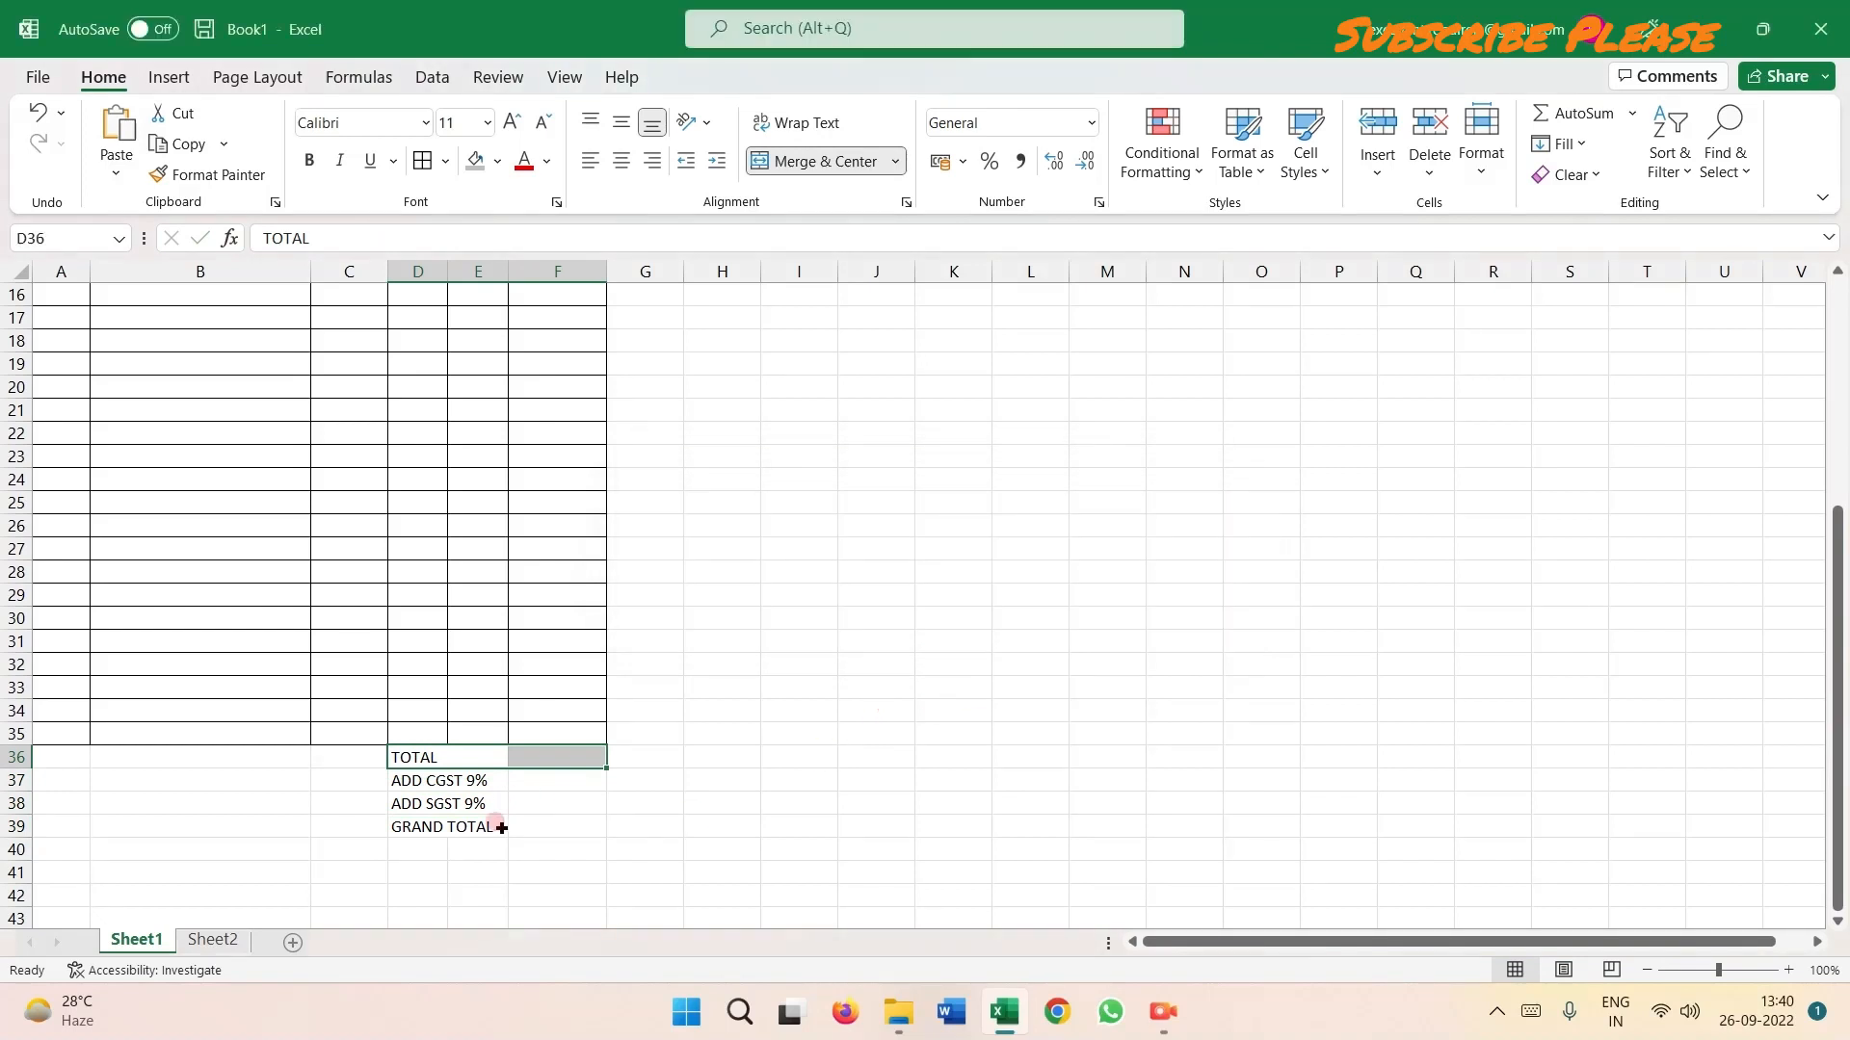
left_click(308, 160)
left_click_drag(414, 827, 557, 822)
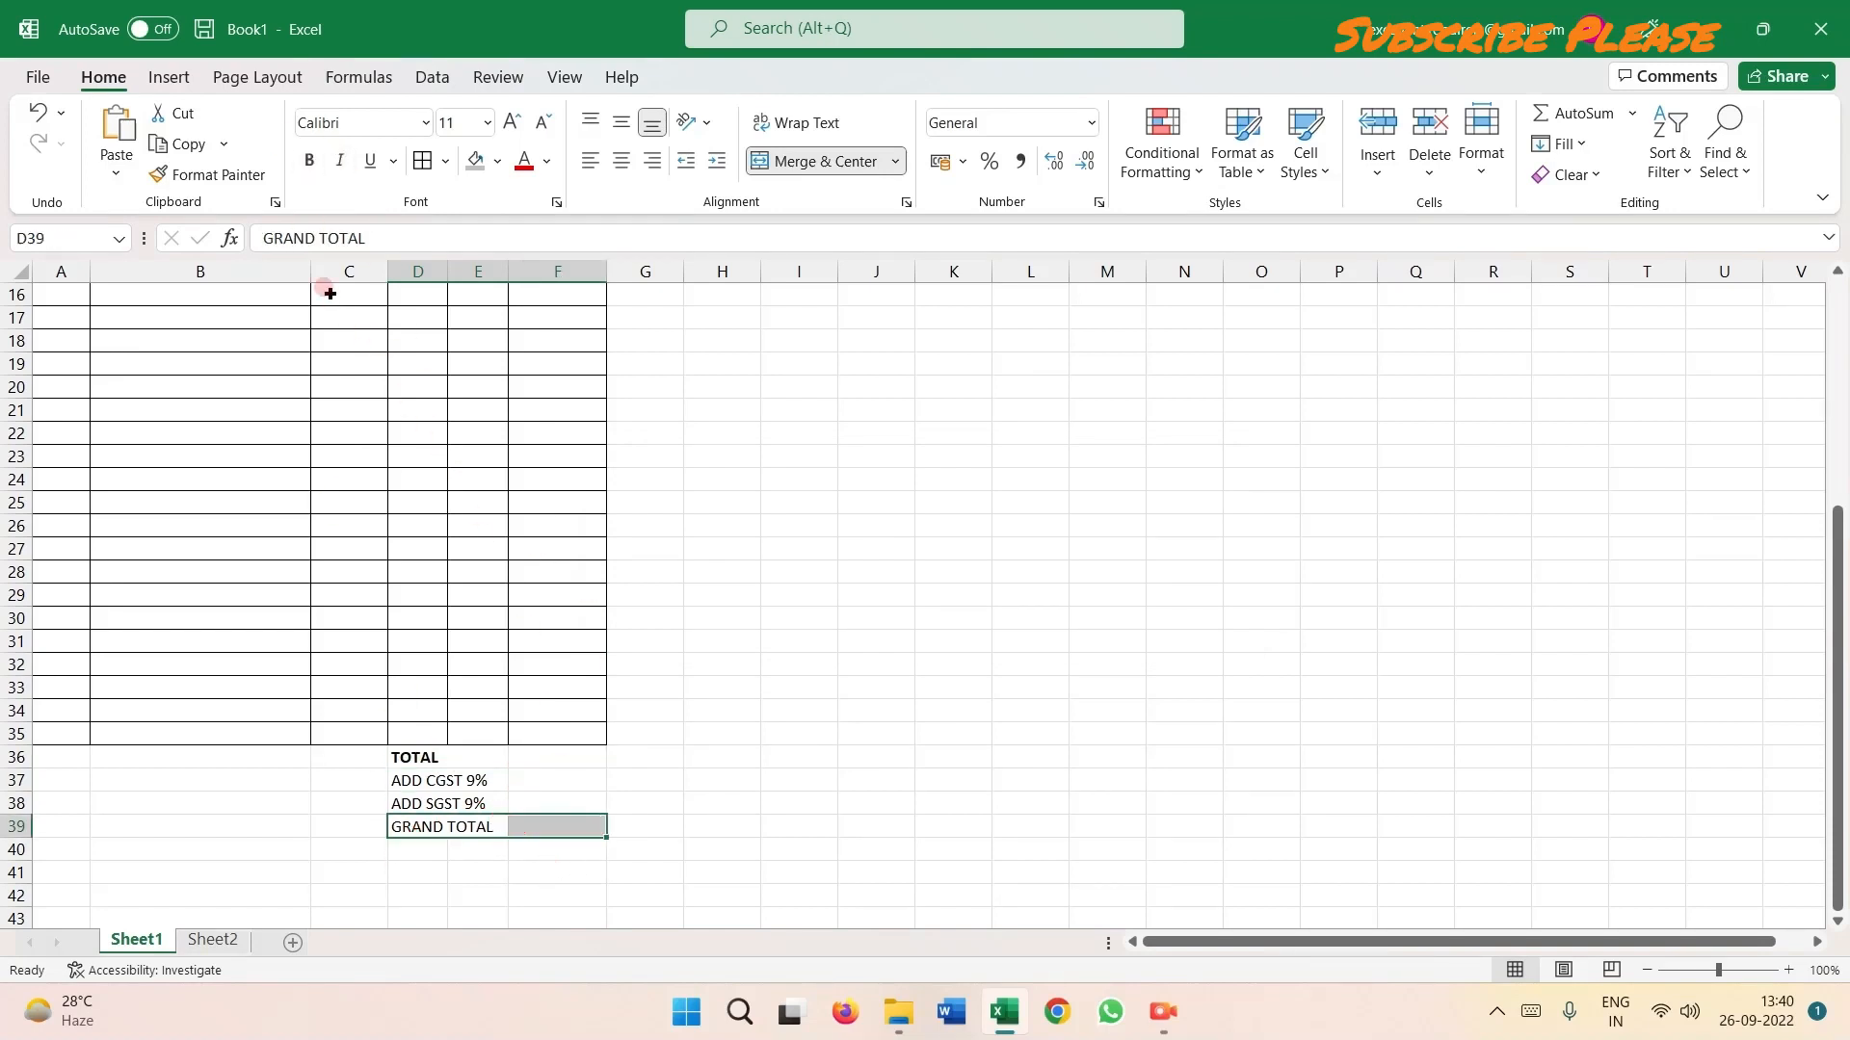
left_click(309, 160)
left_click_drag(417, 756, 520, 757)
left_click(920, 643)
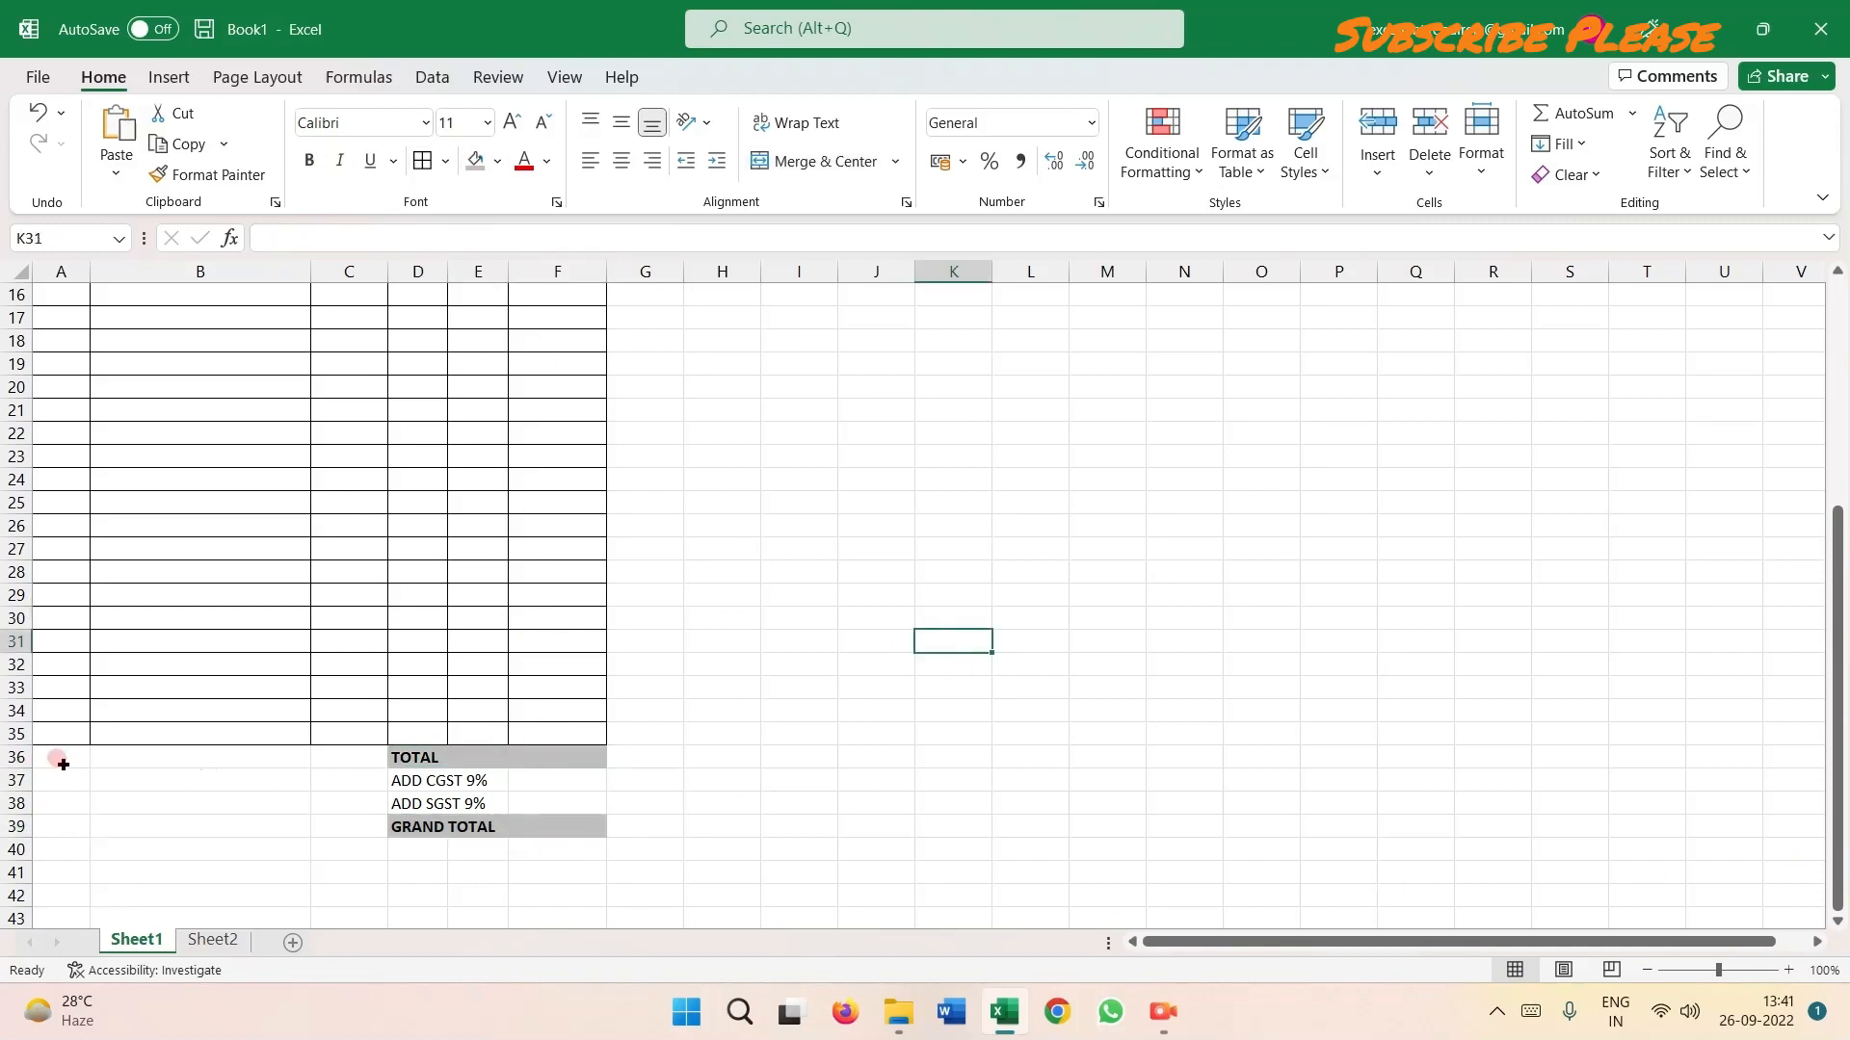
Merge and center the block A36:C39 beside the totals labels.
left_click_drag(53, 757, 323, 825)
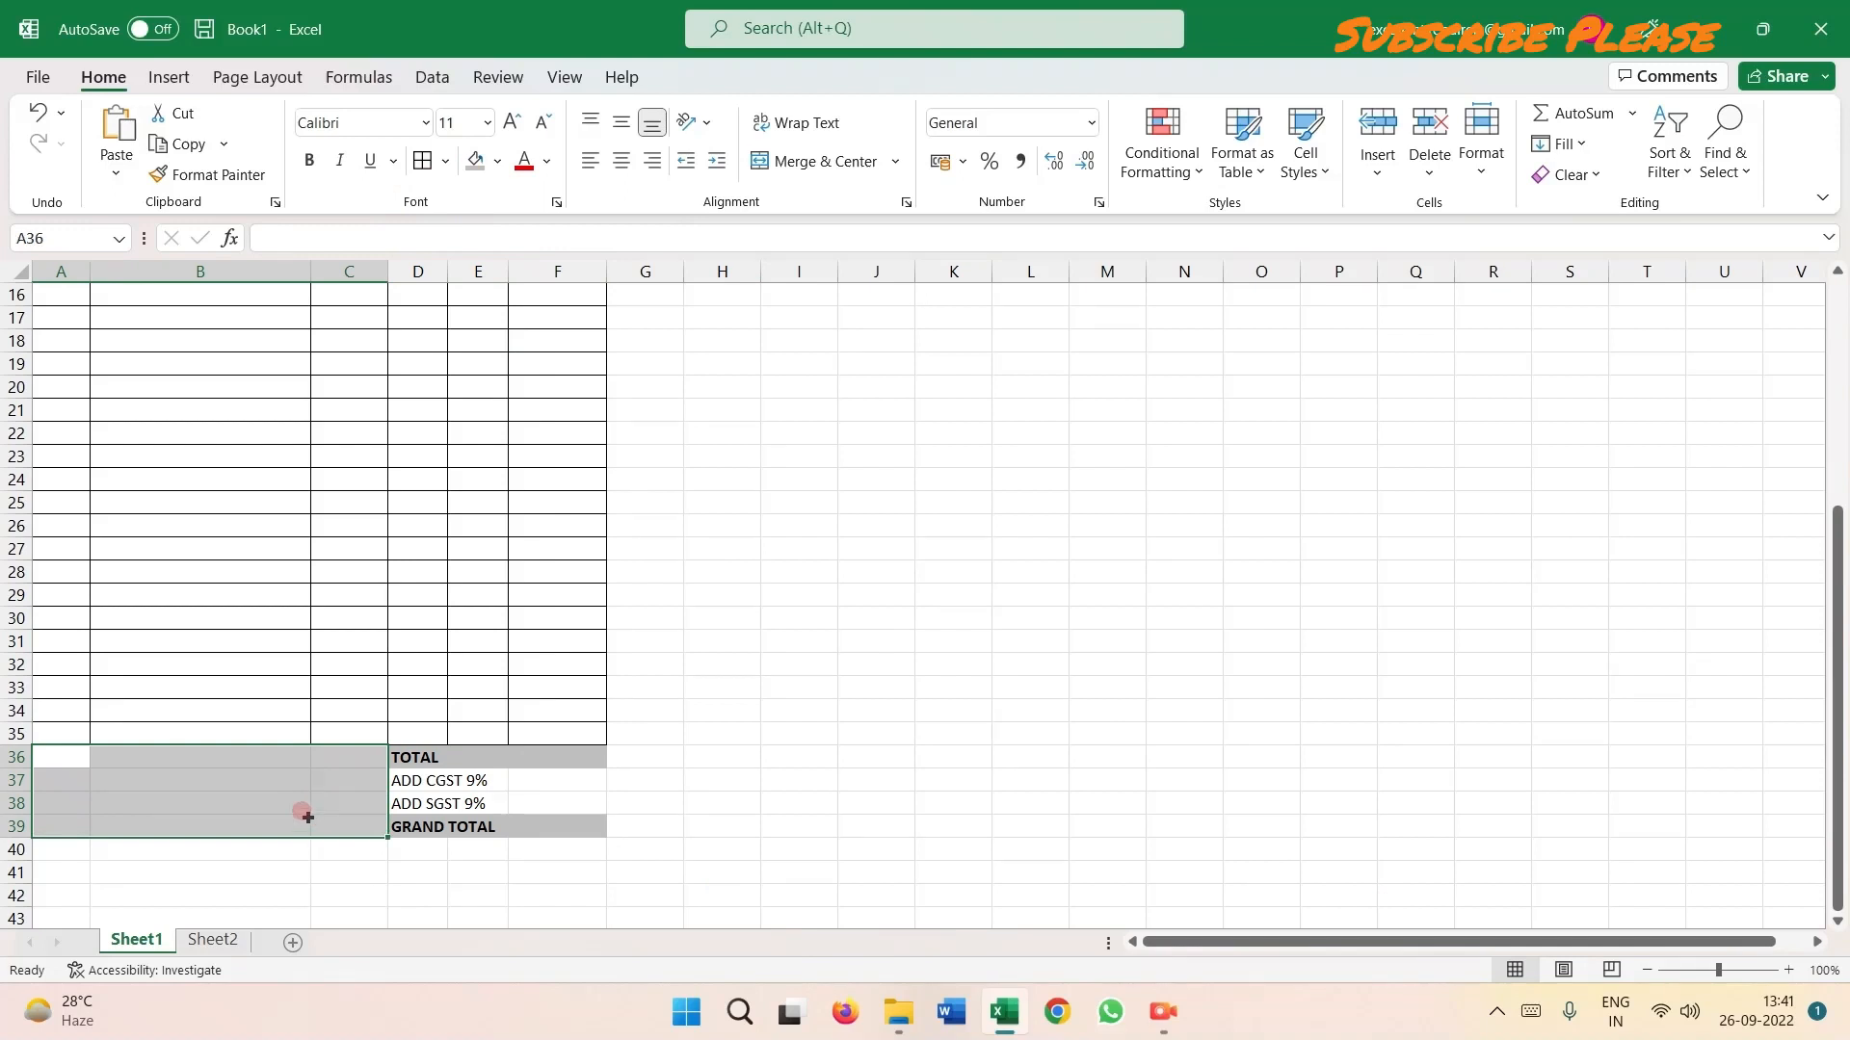
left_click(443, 163)
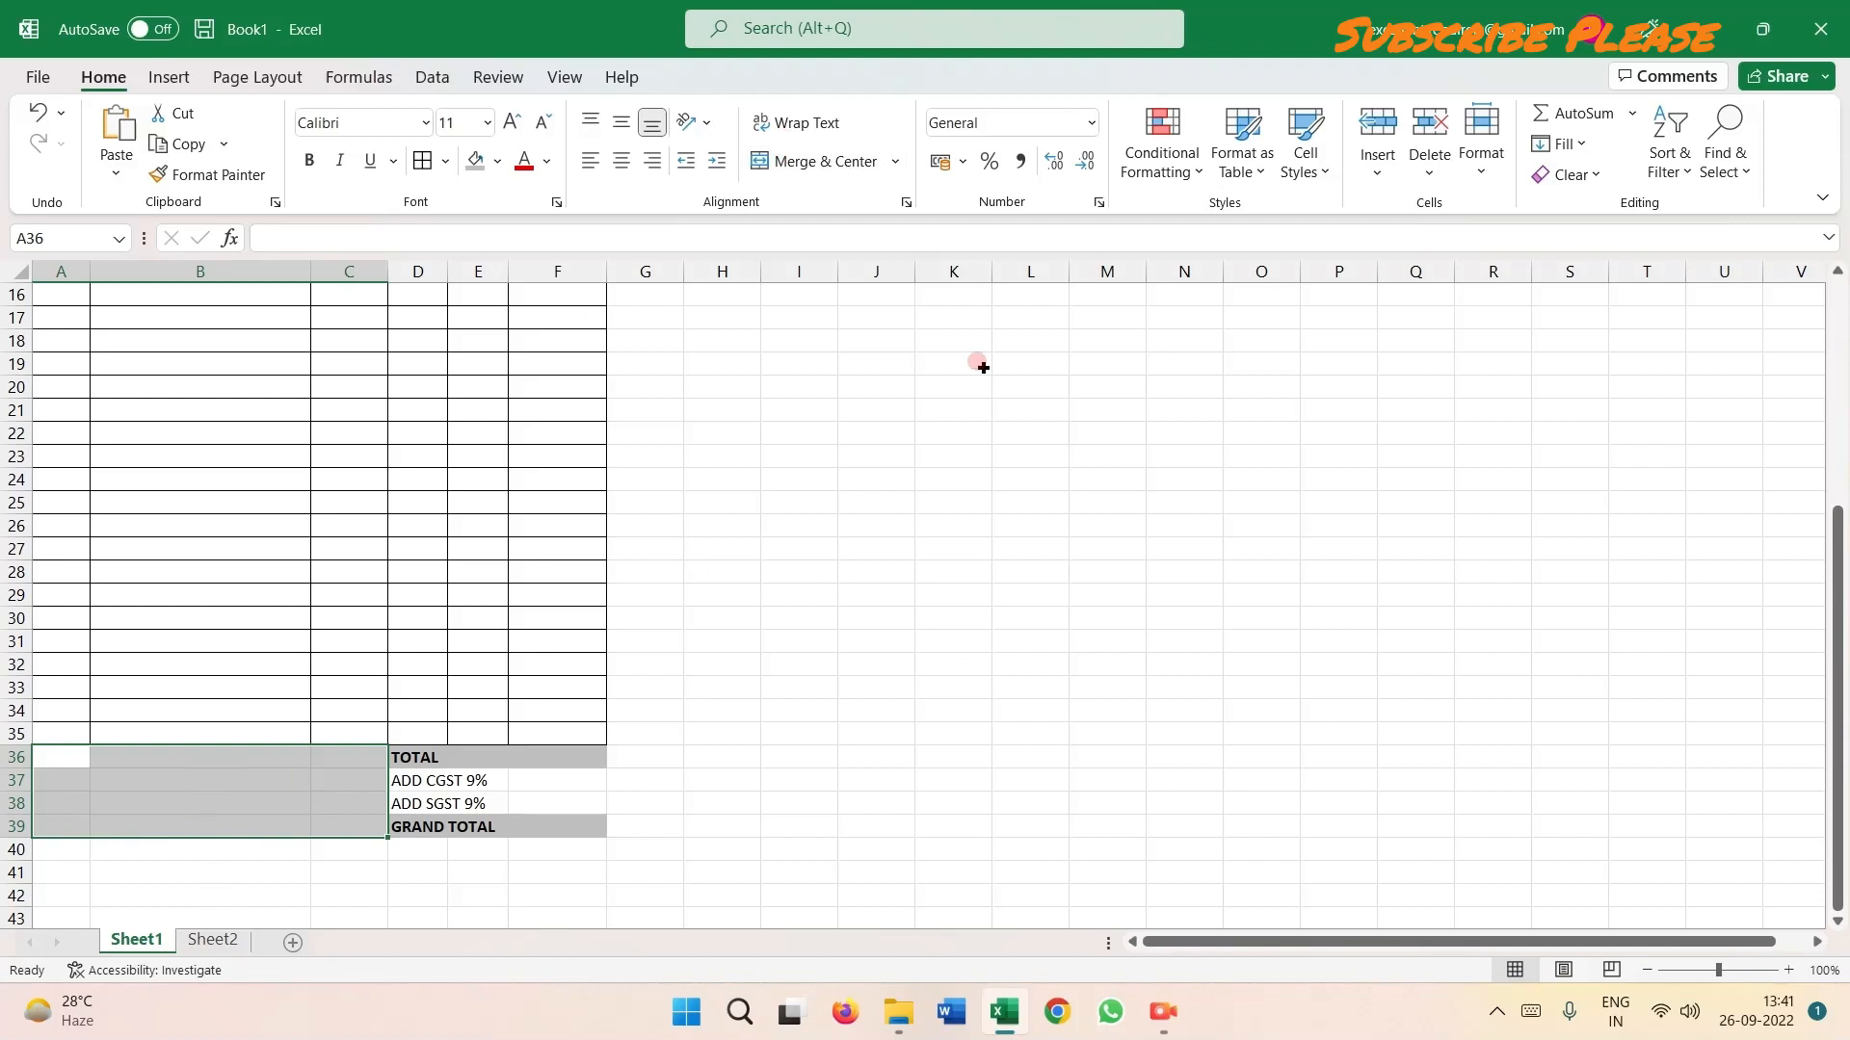
left_click(814, 160)
left_click(237, 914)
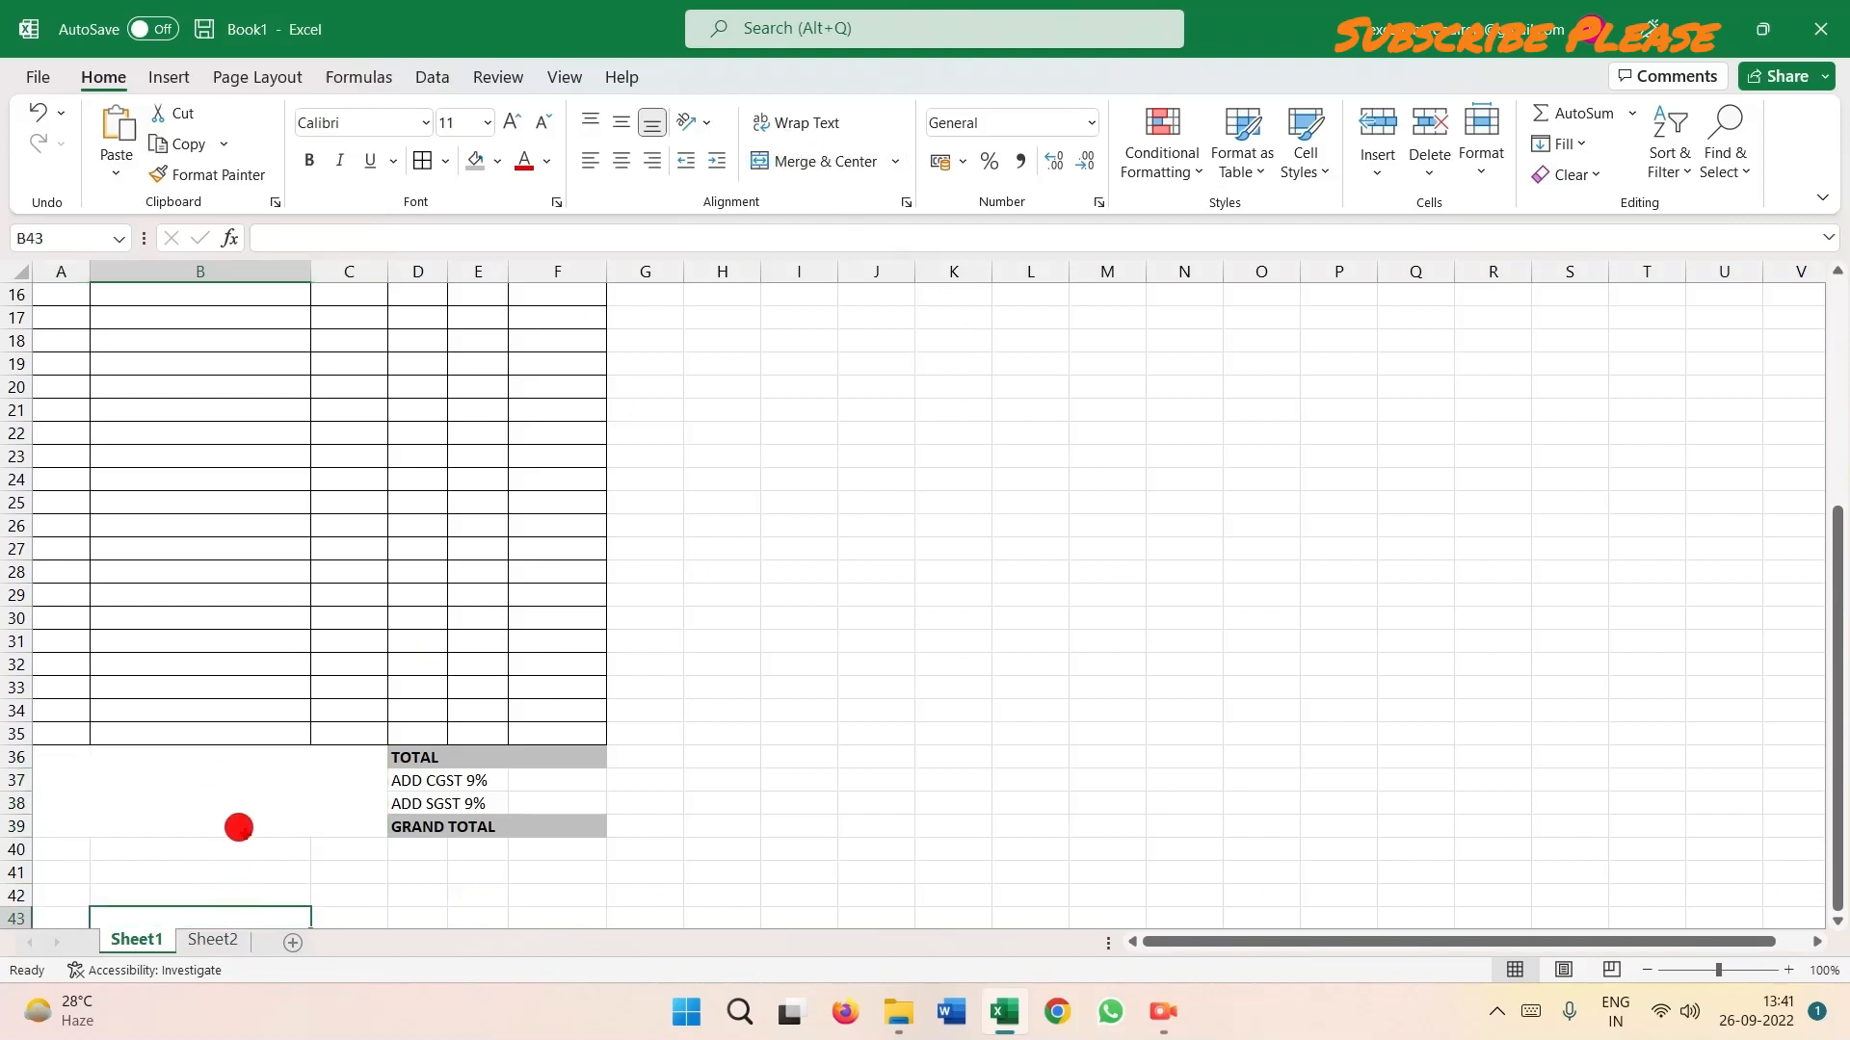
Enter "Amount in Words" in the merged A36:C39 block and align it to the cell's top left.
left_click(239, 830)
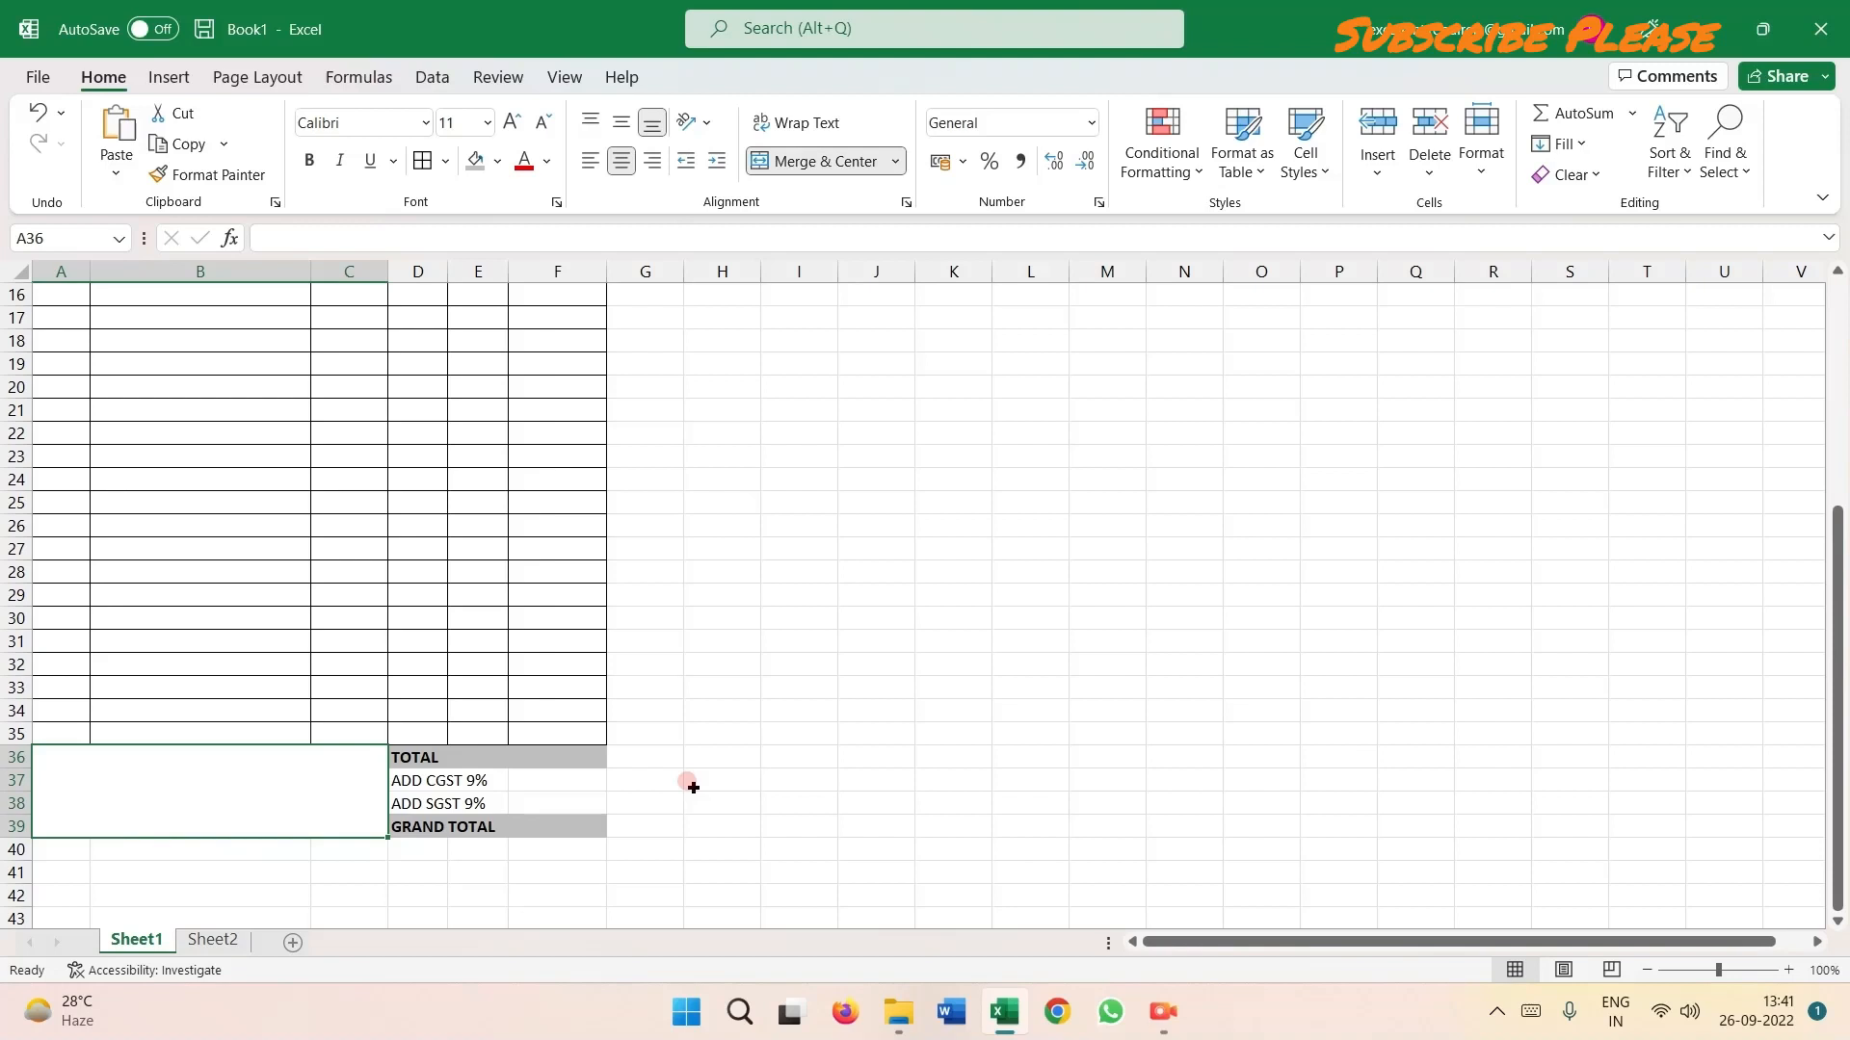
type("aMO")
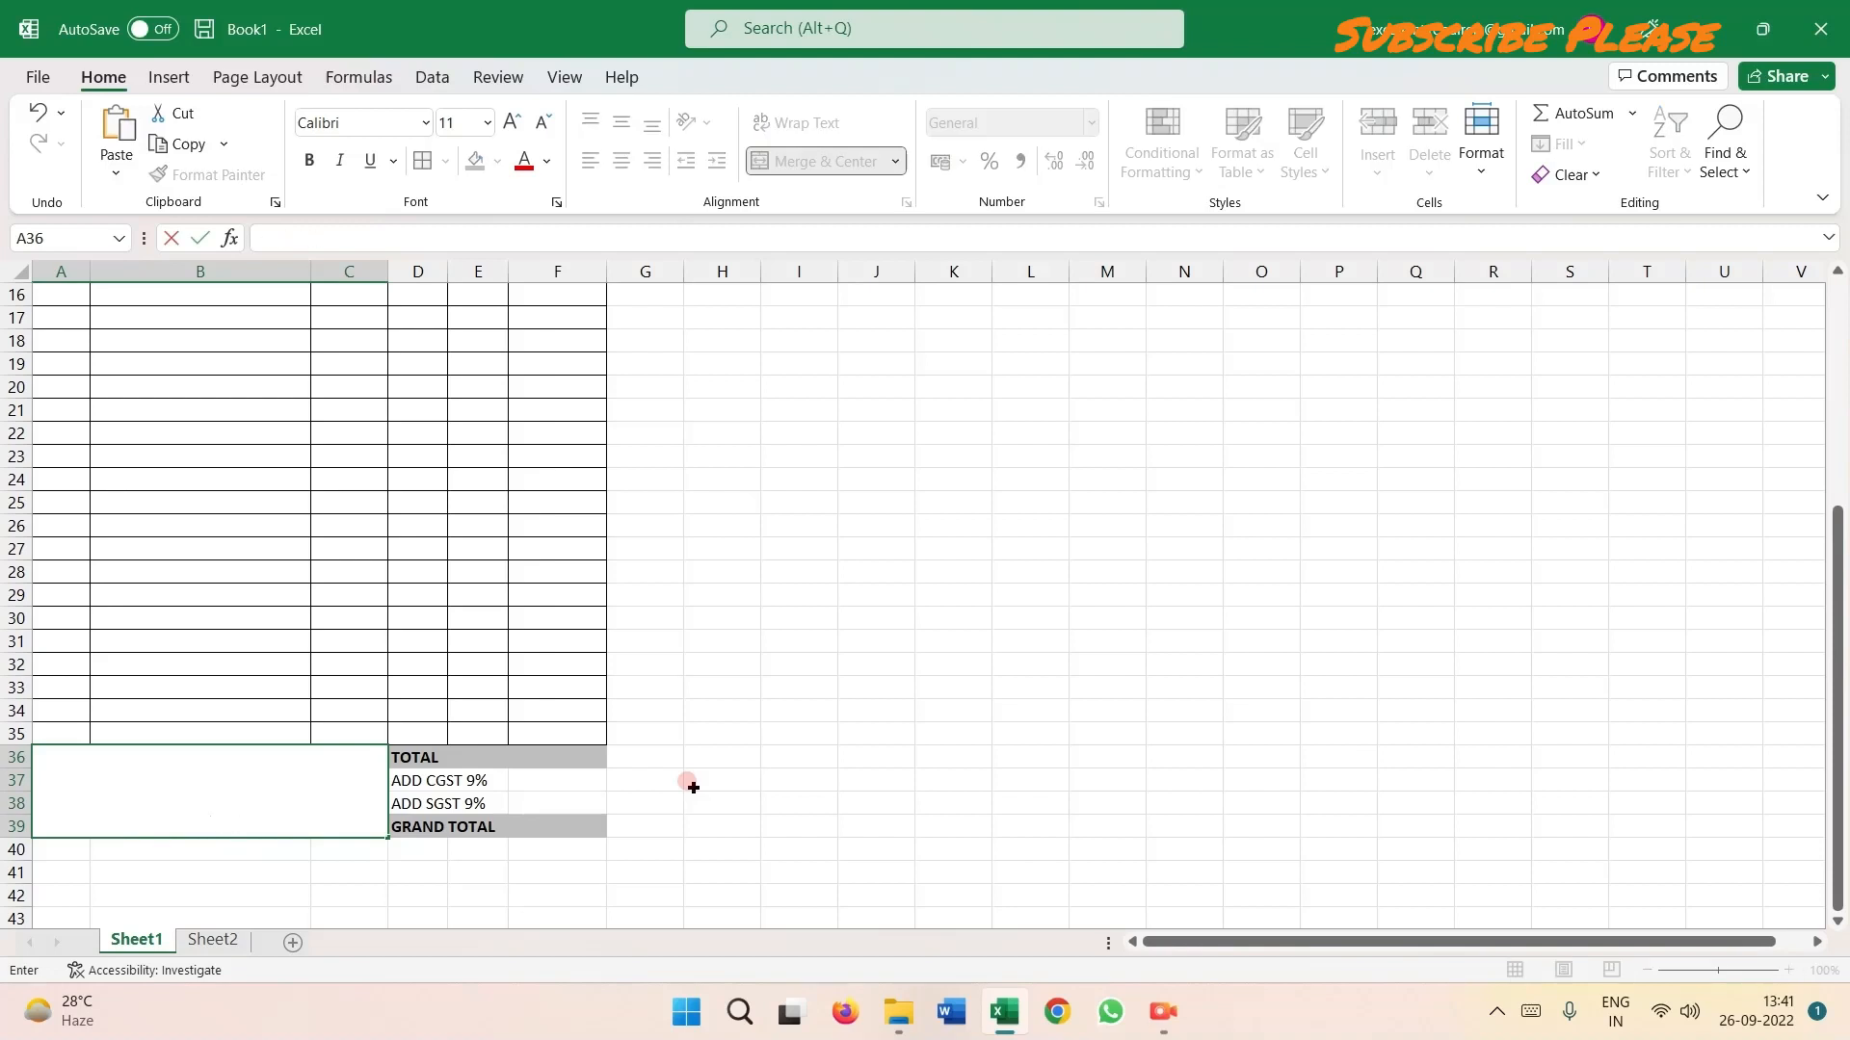
type("unt in Words")
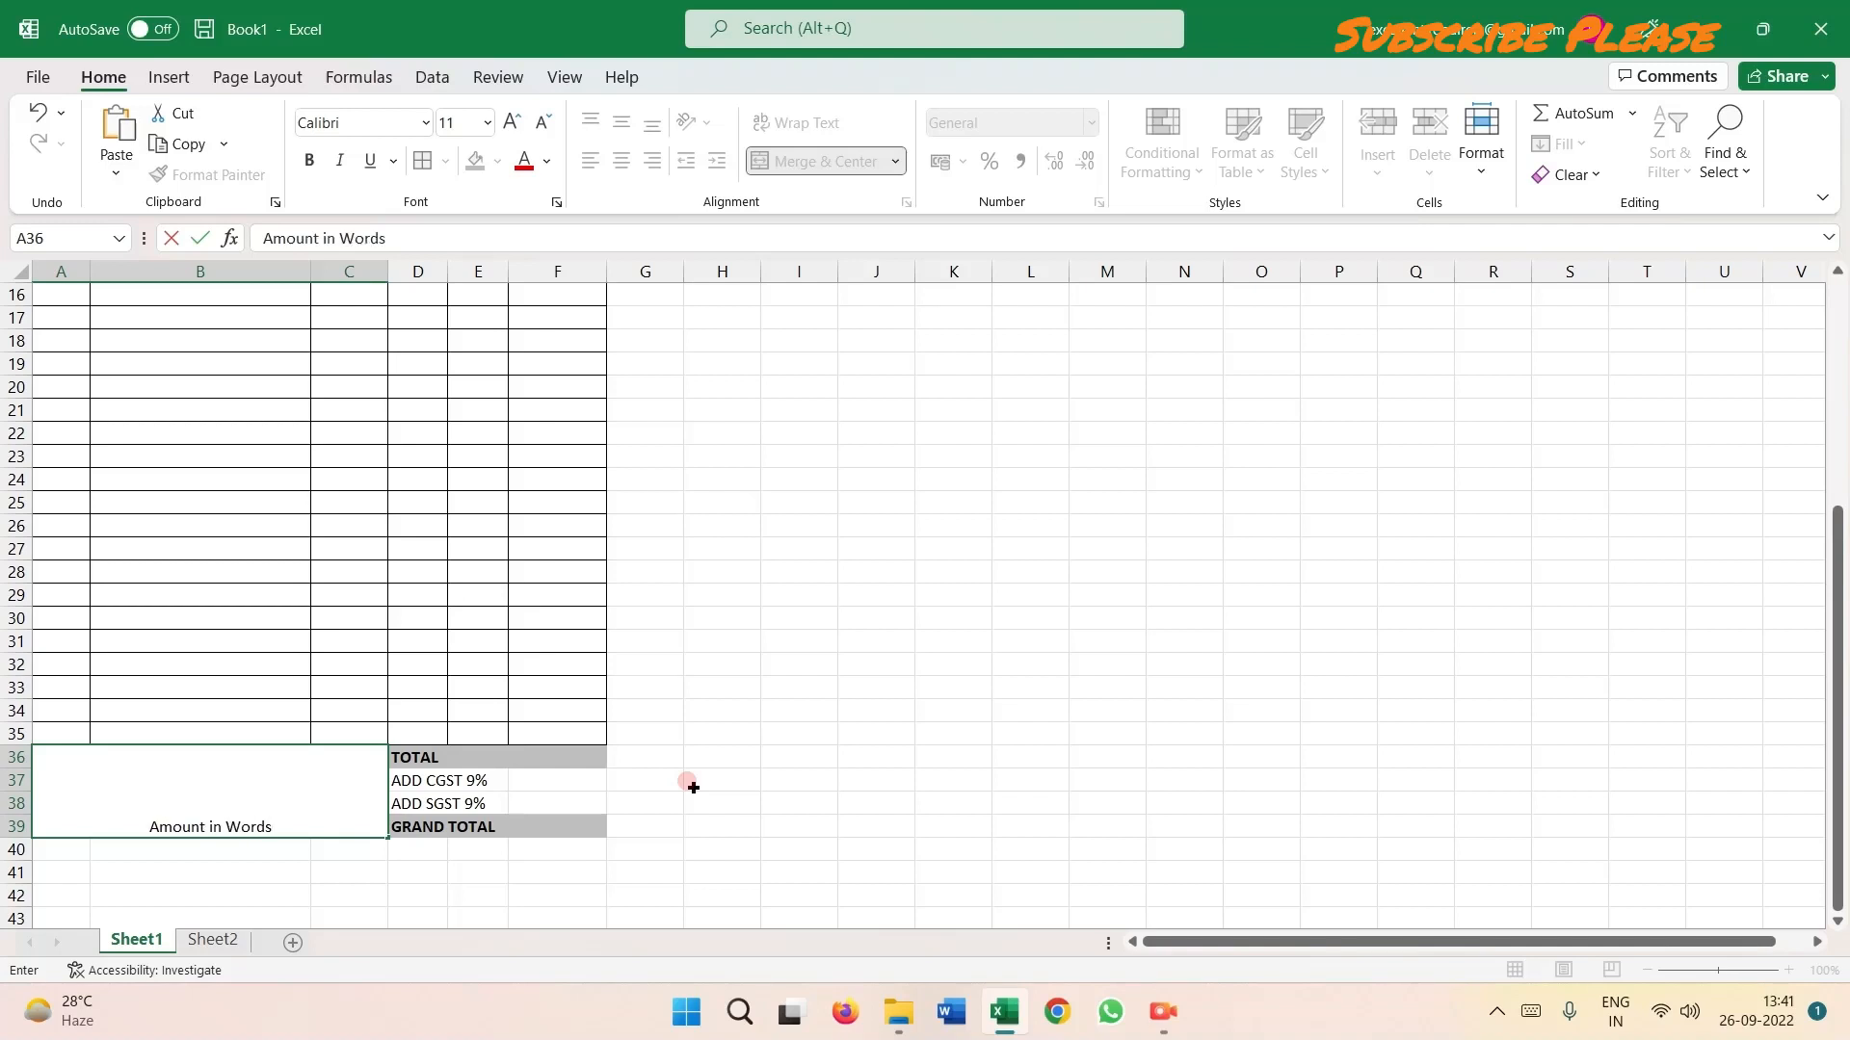
key("Return")
key("Up")
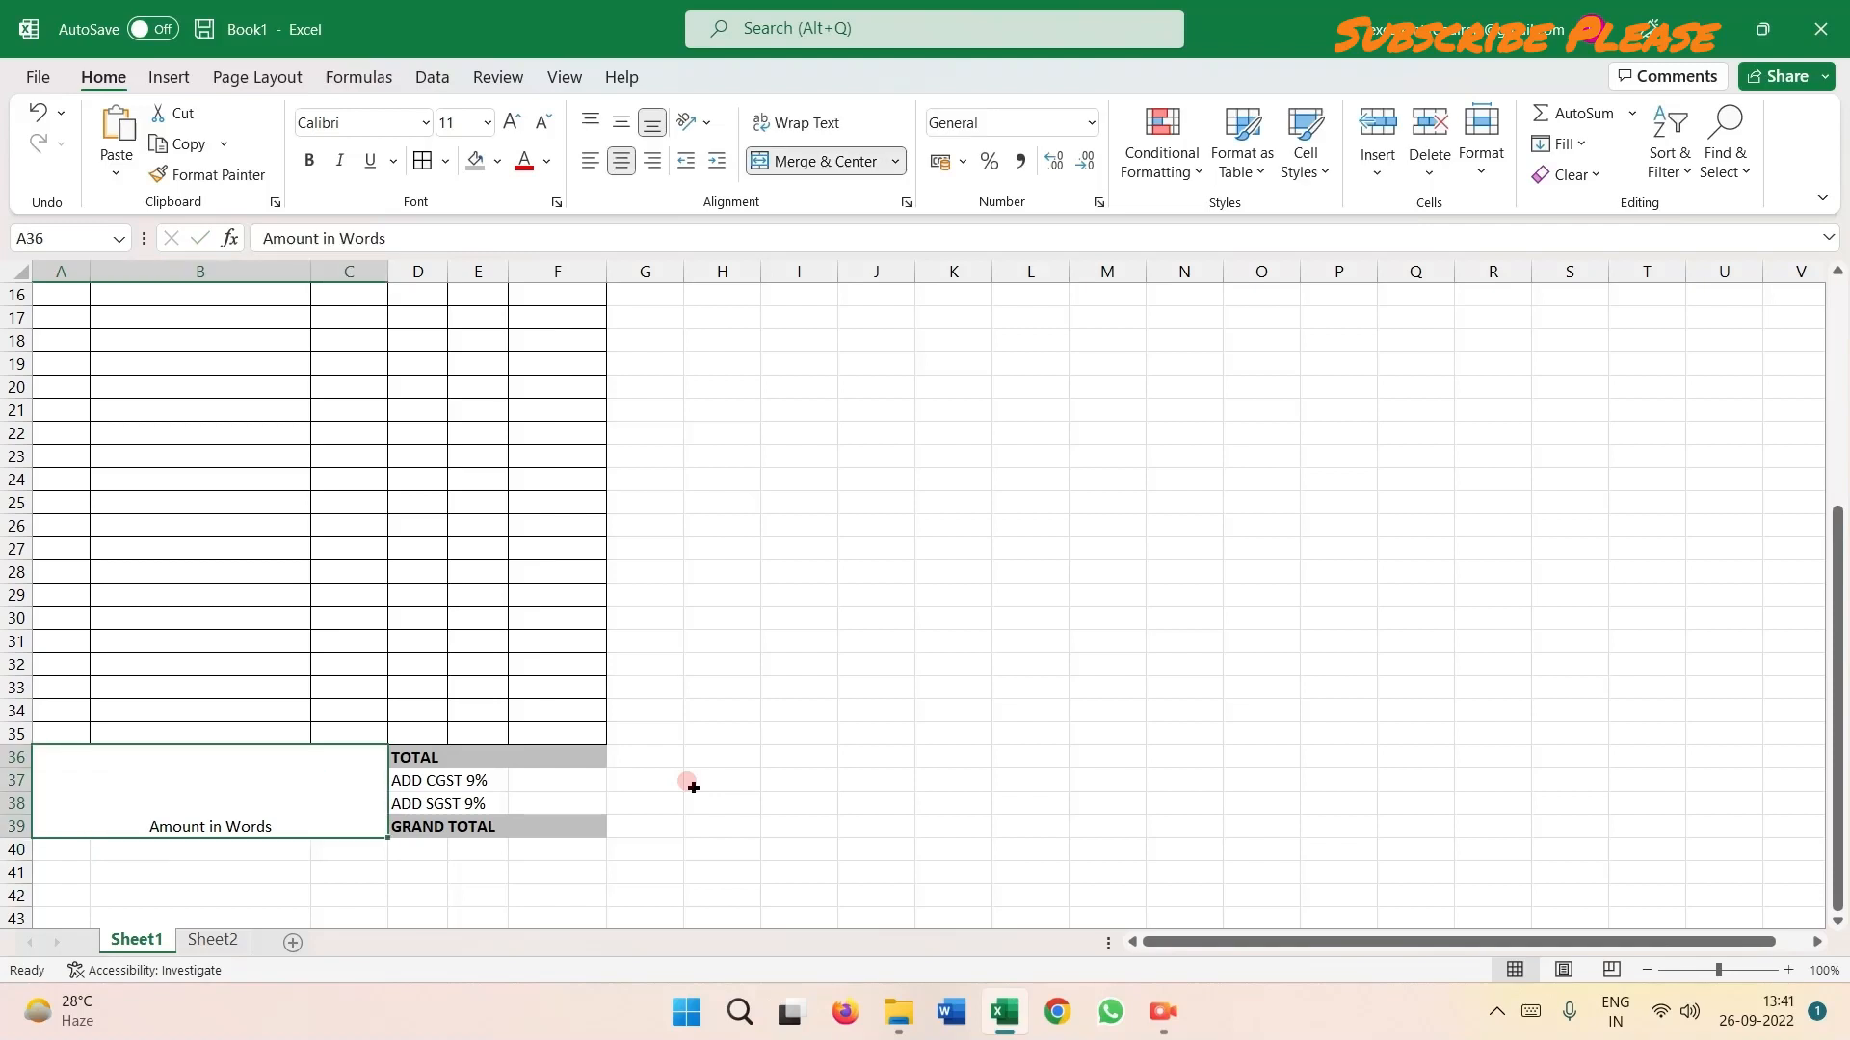
left_click(590, 160)
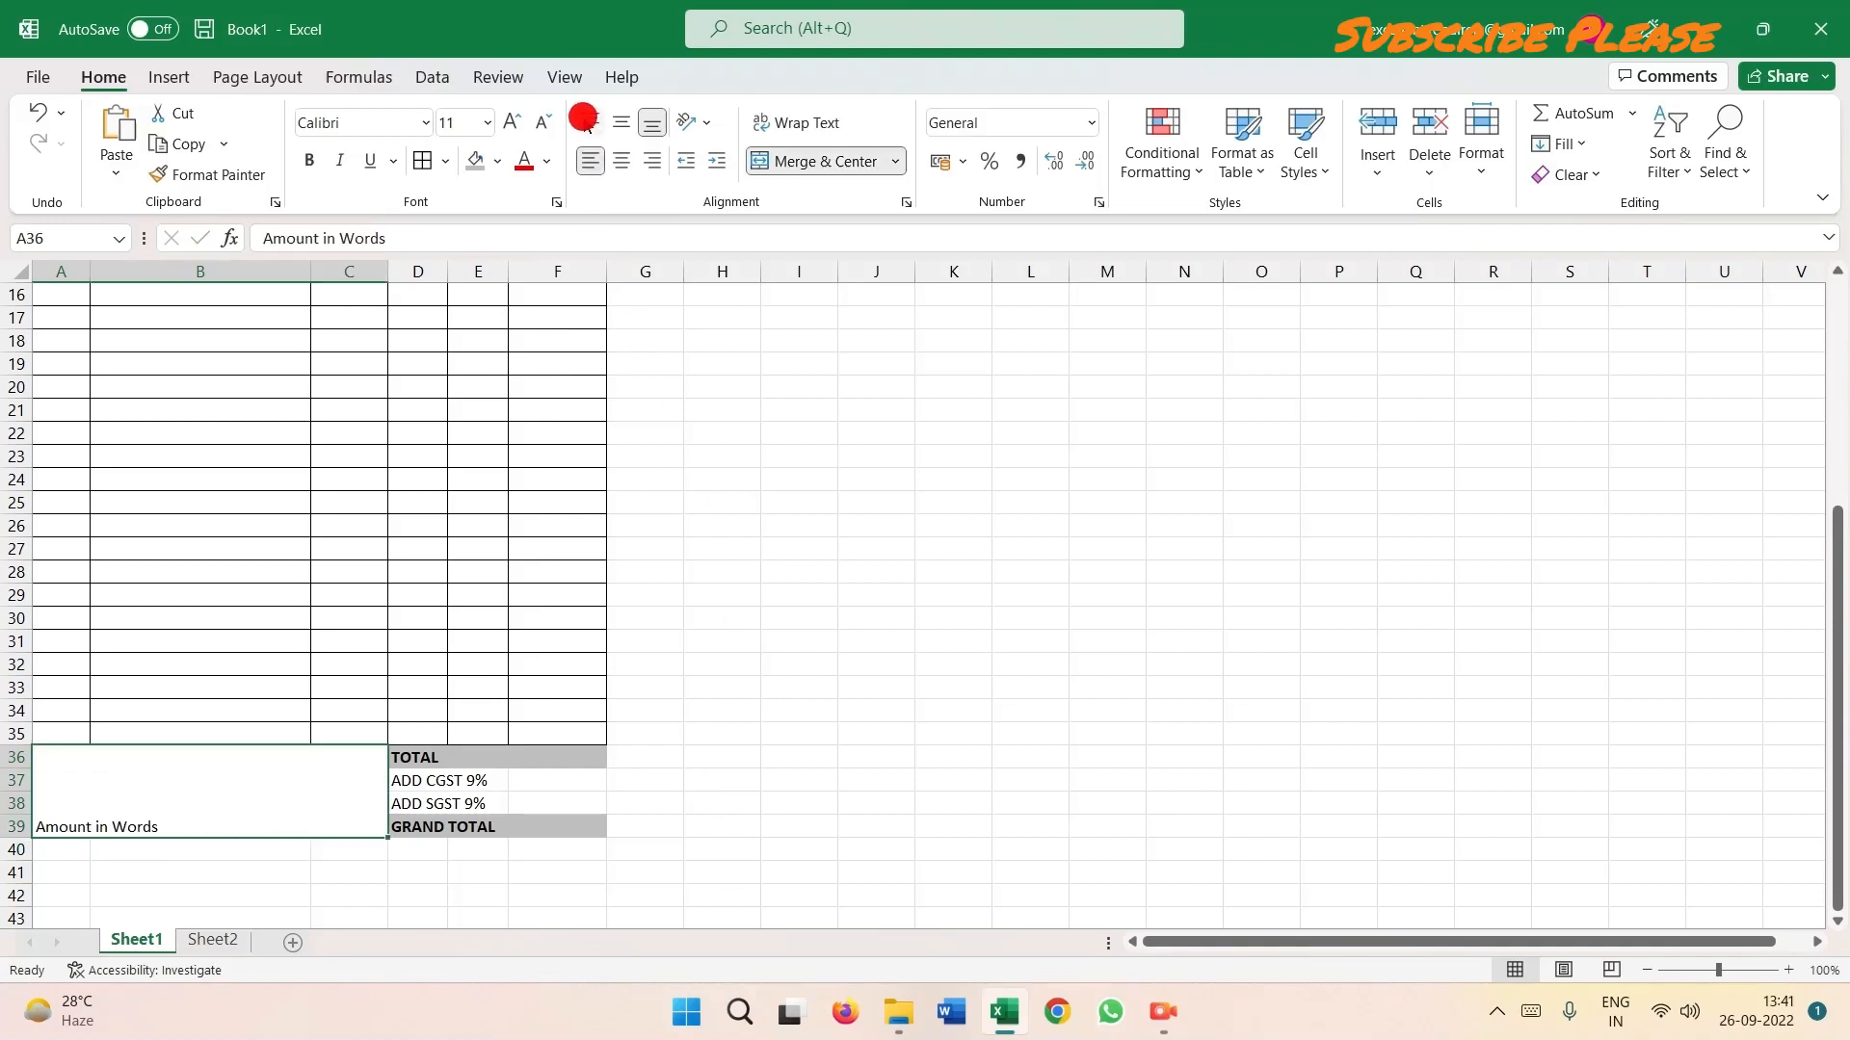
left_click(585, 122)
Add a colon and a fill-in line of underscores after "Amount in Words", reaching the cell's right edge.
double_click(269, 754)
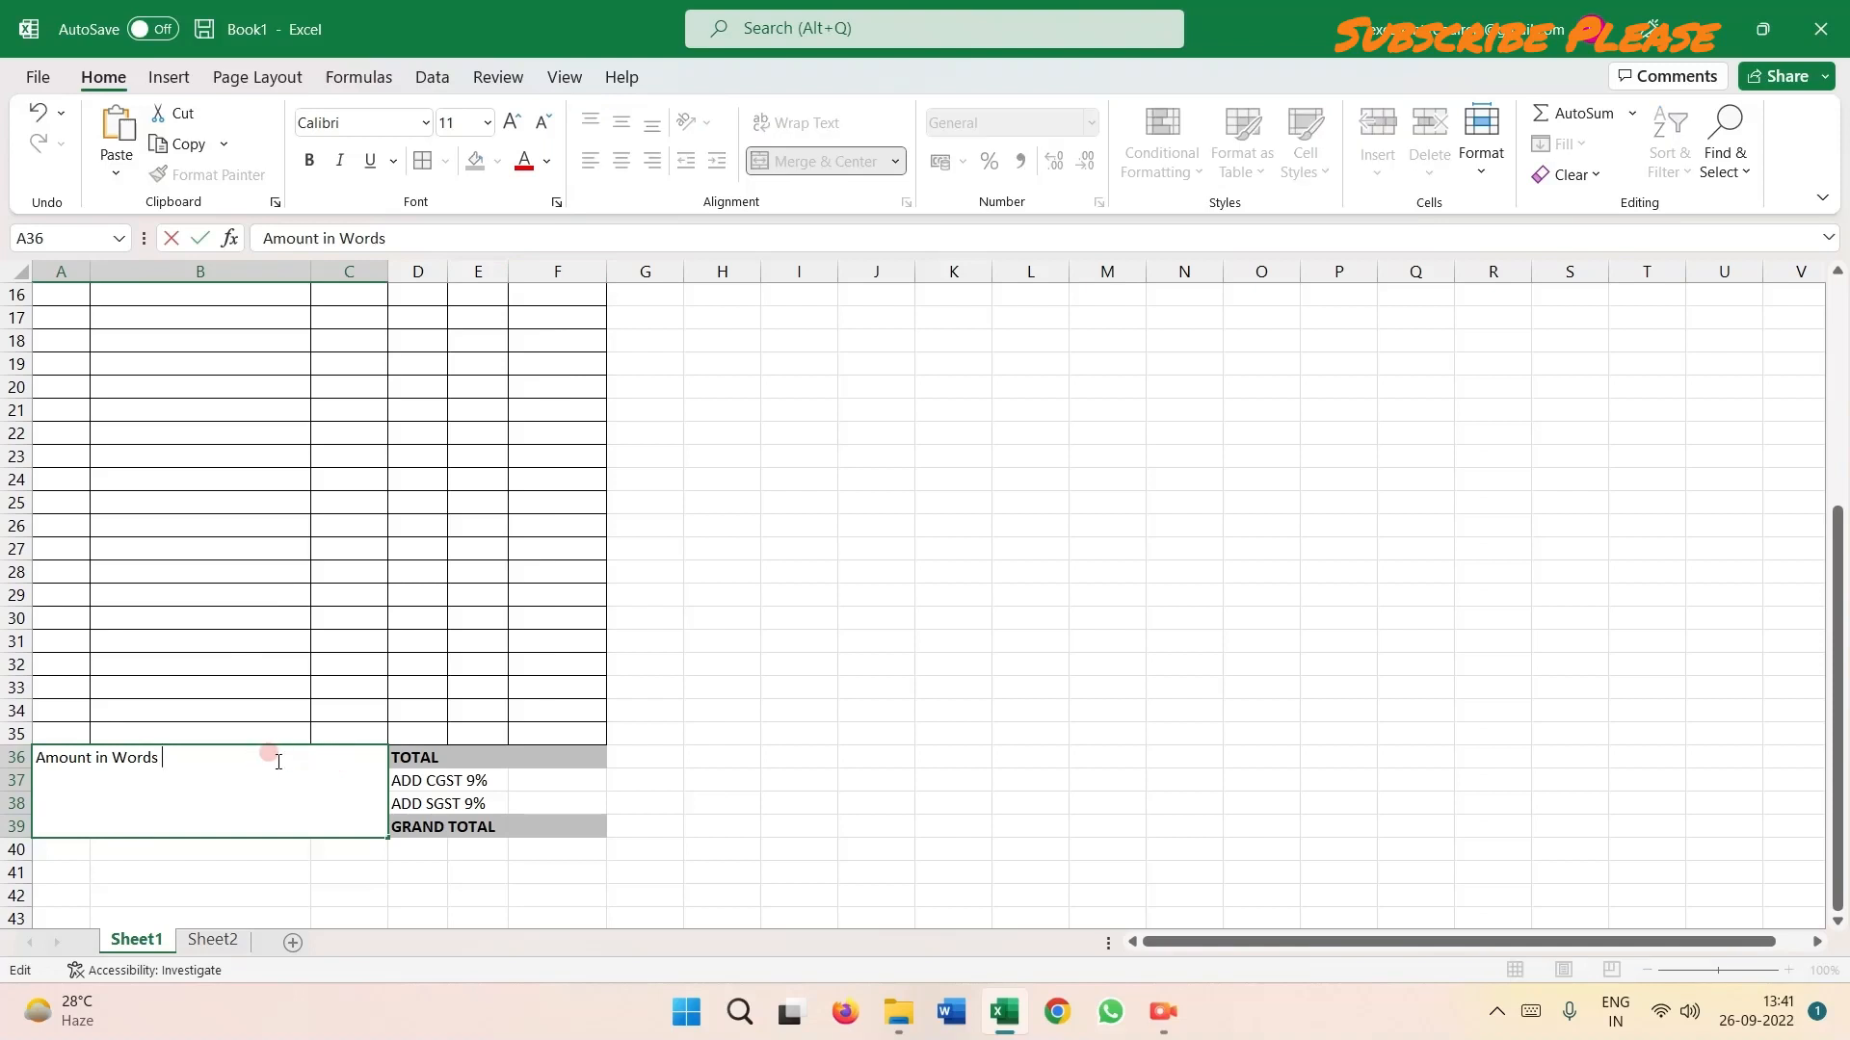
key("Return")
left_click(277, 761)
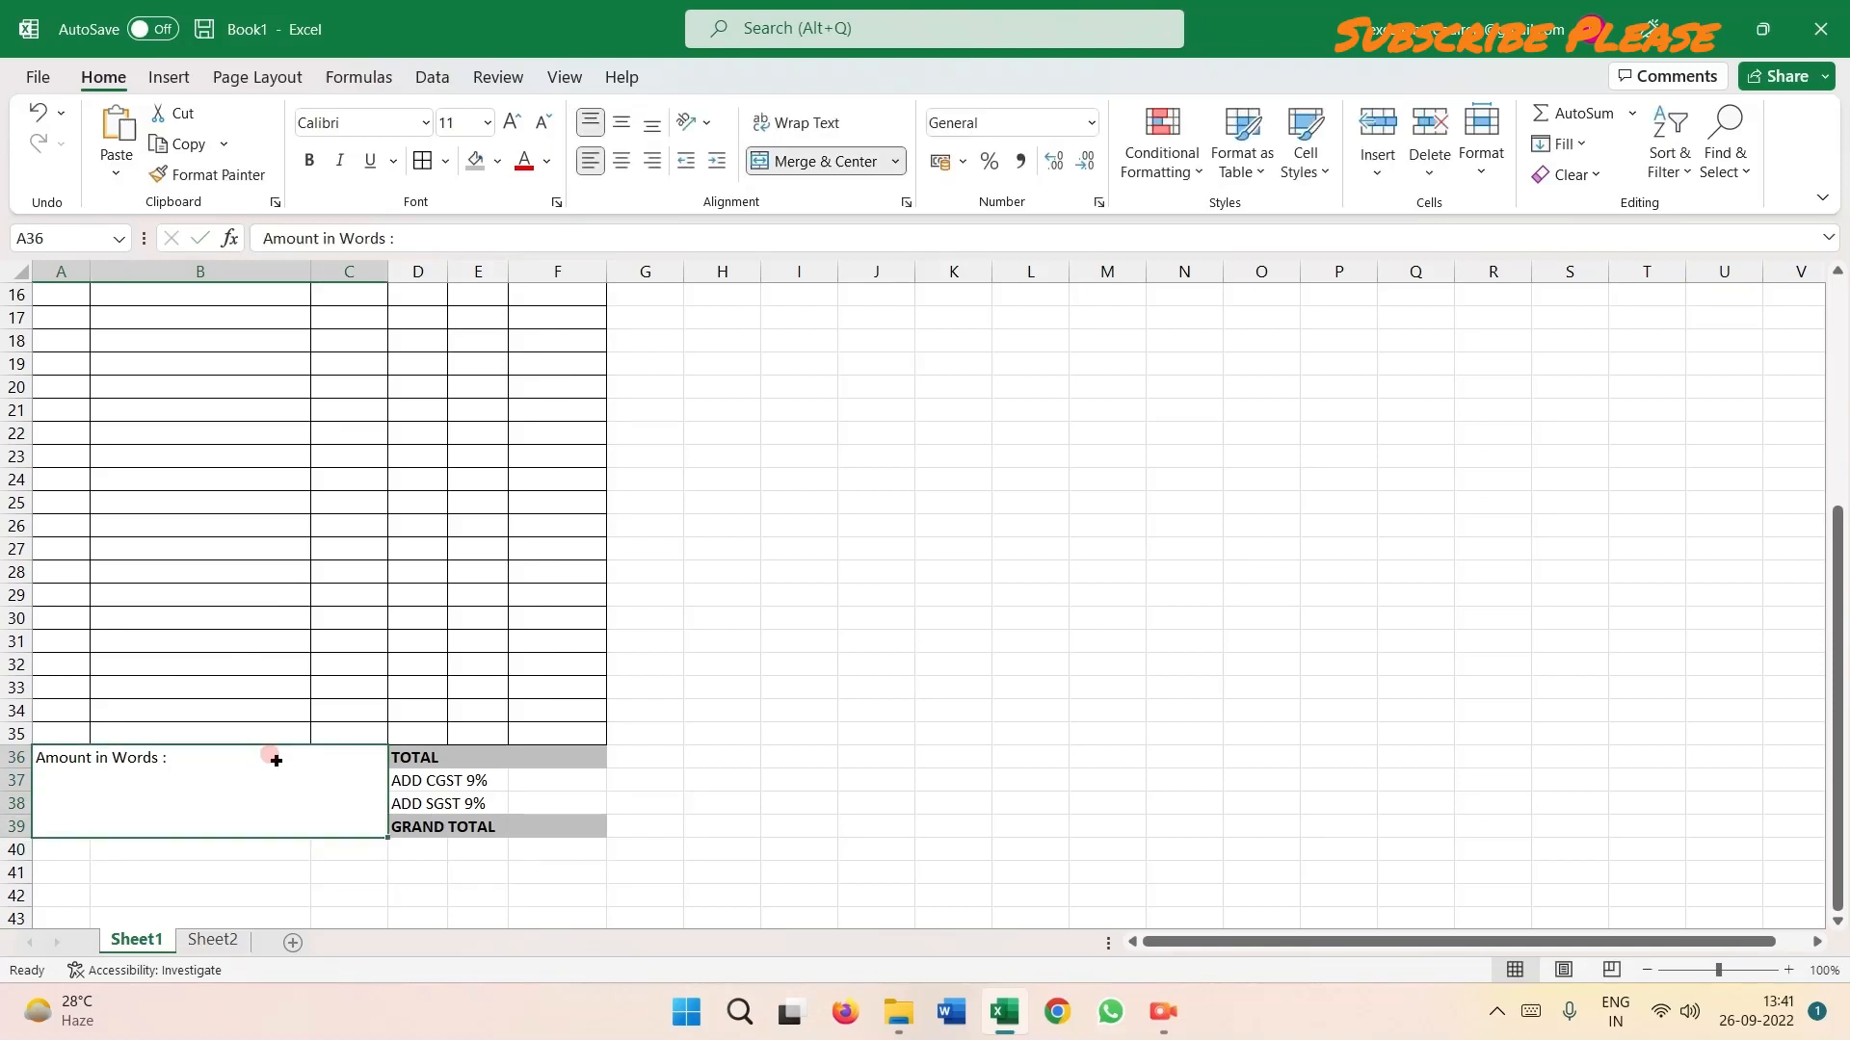
double_click(277, 761)
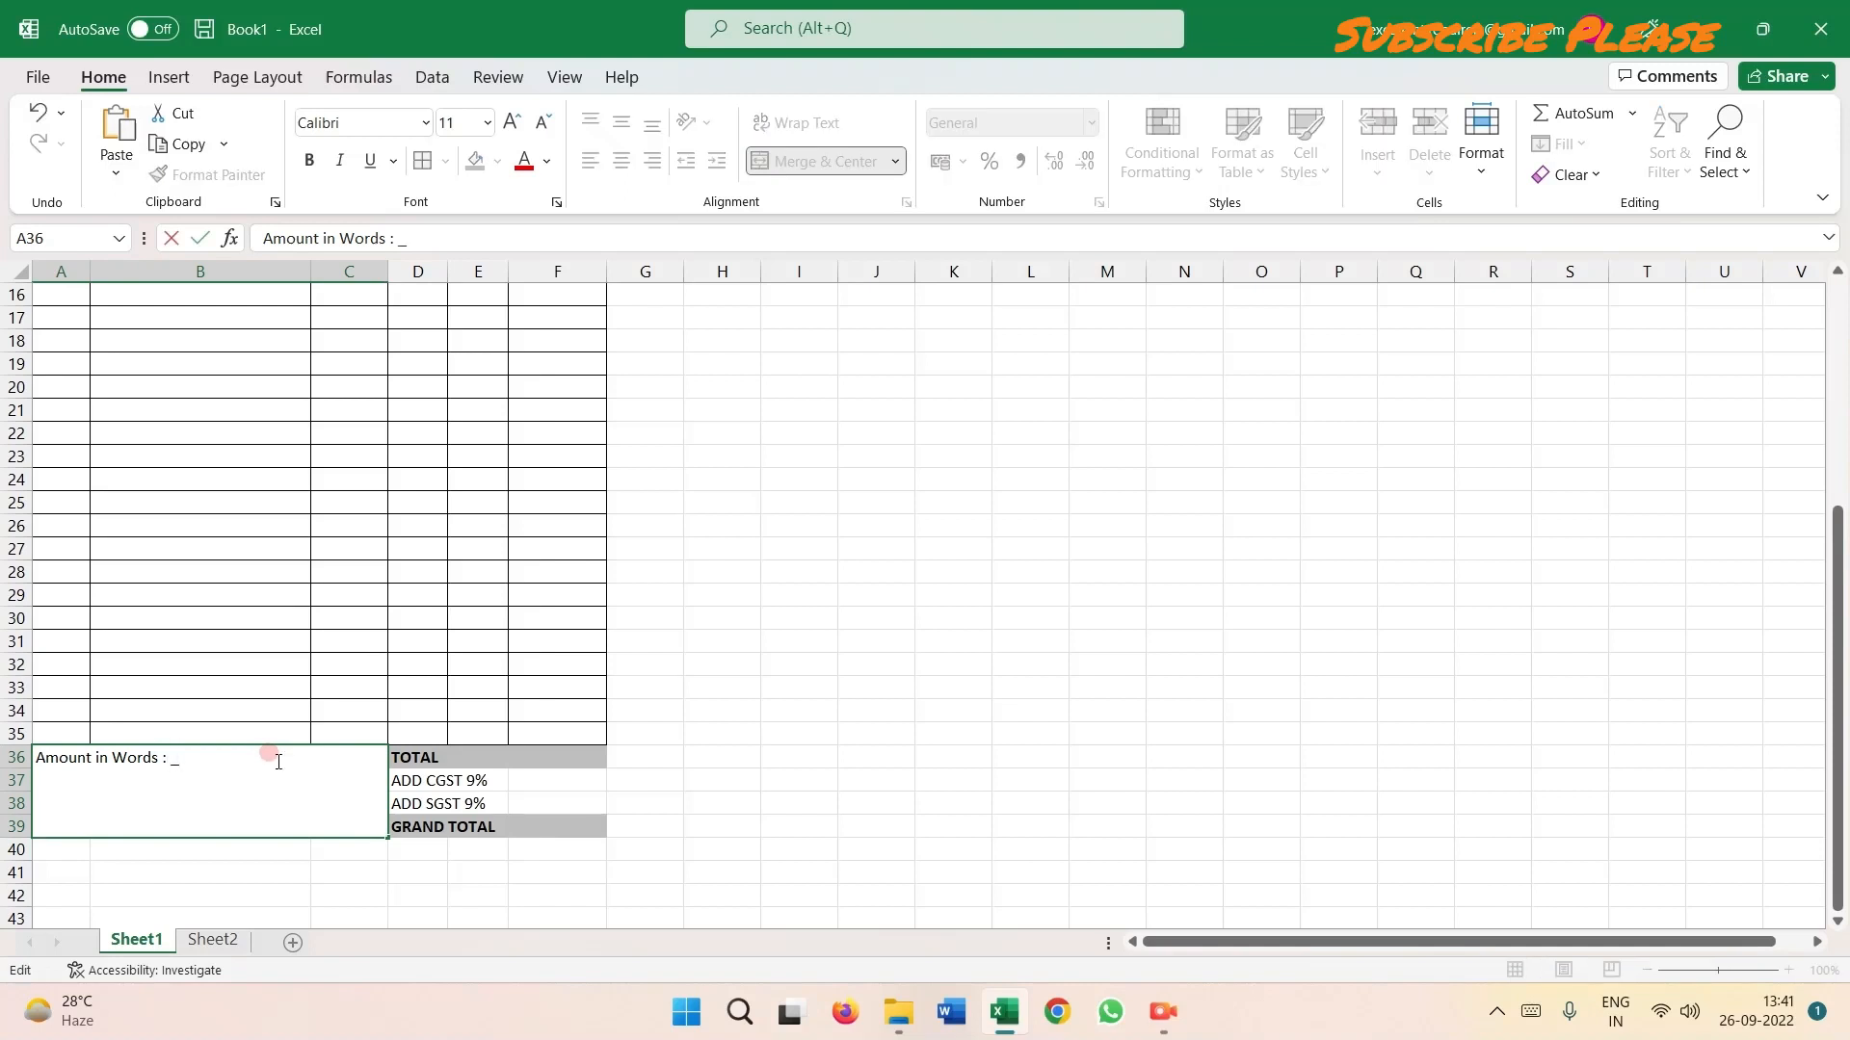
type("_______________________")
key("Return")
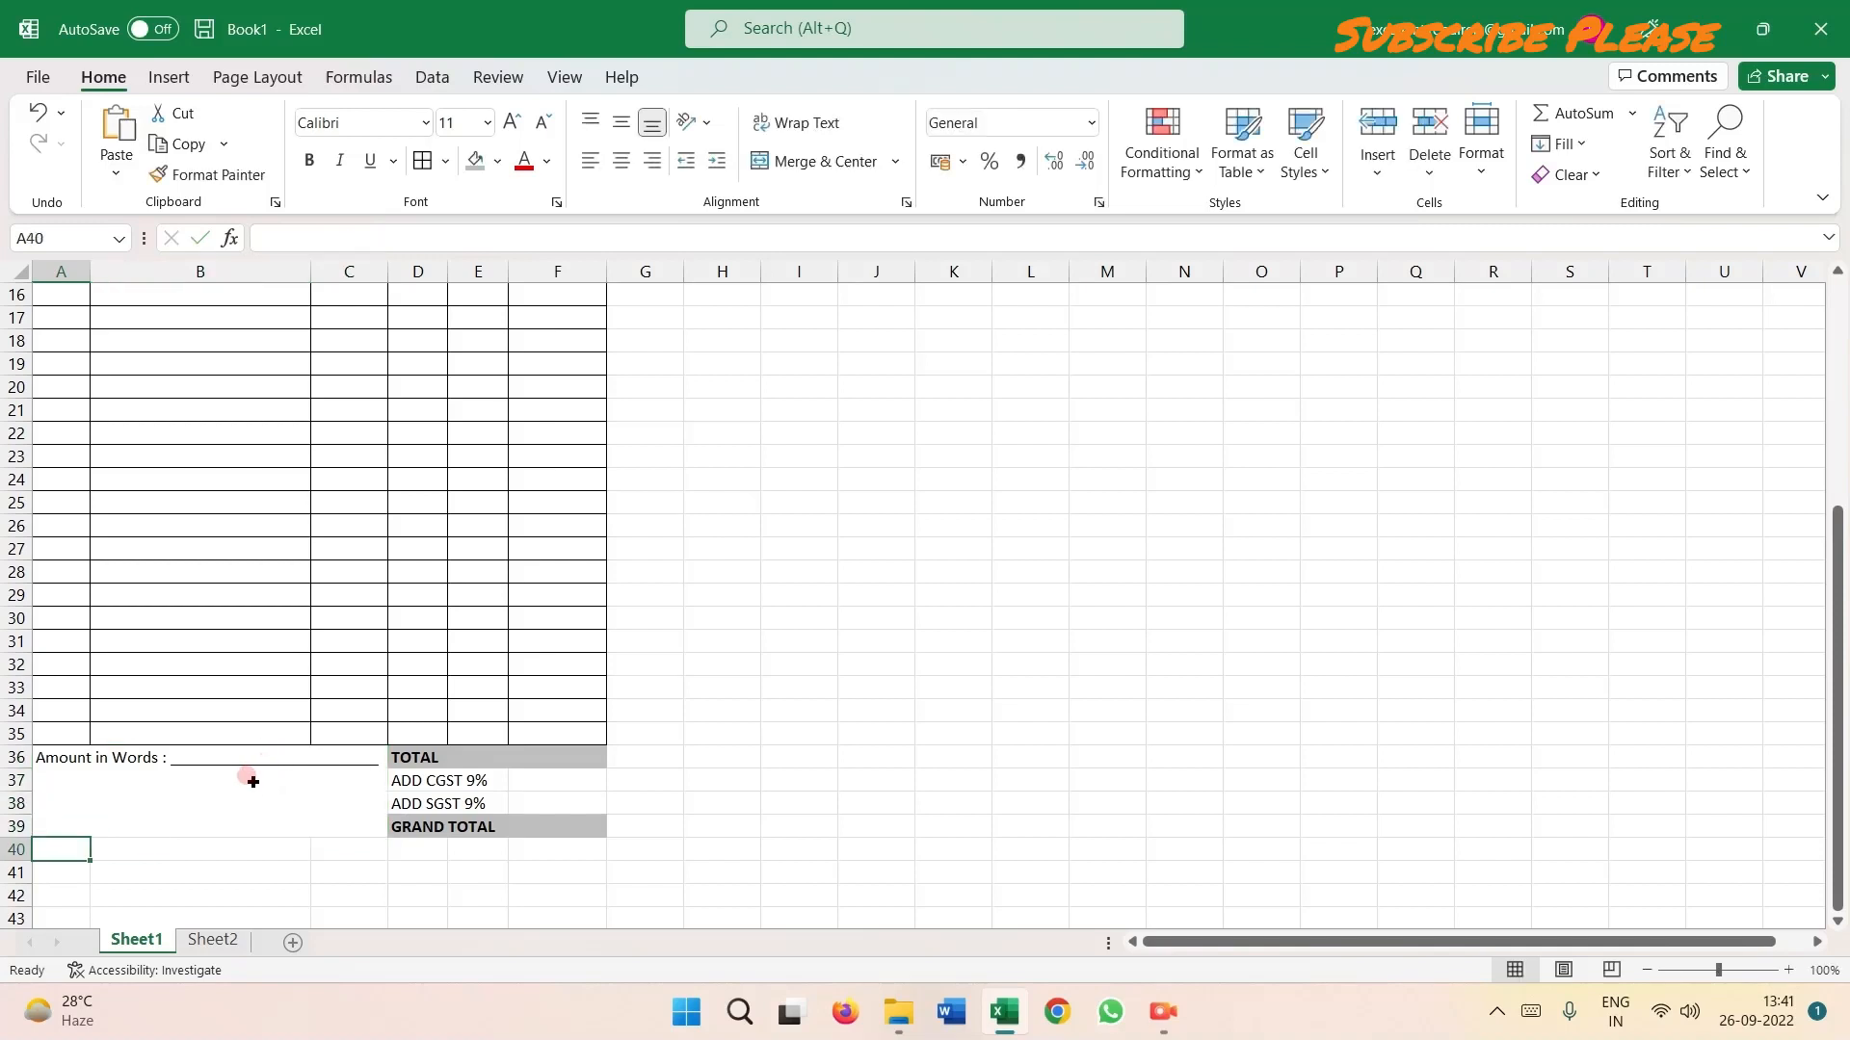
Wrap the text of the merged "Amount in Words" cell and add two more full-width underscore lines below the first.
left_click(252, 782)
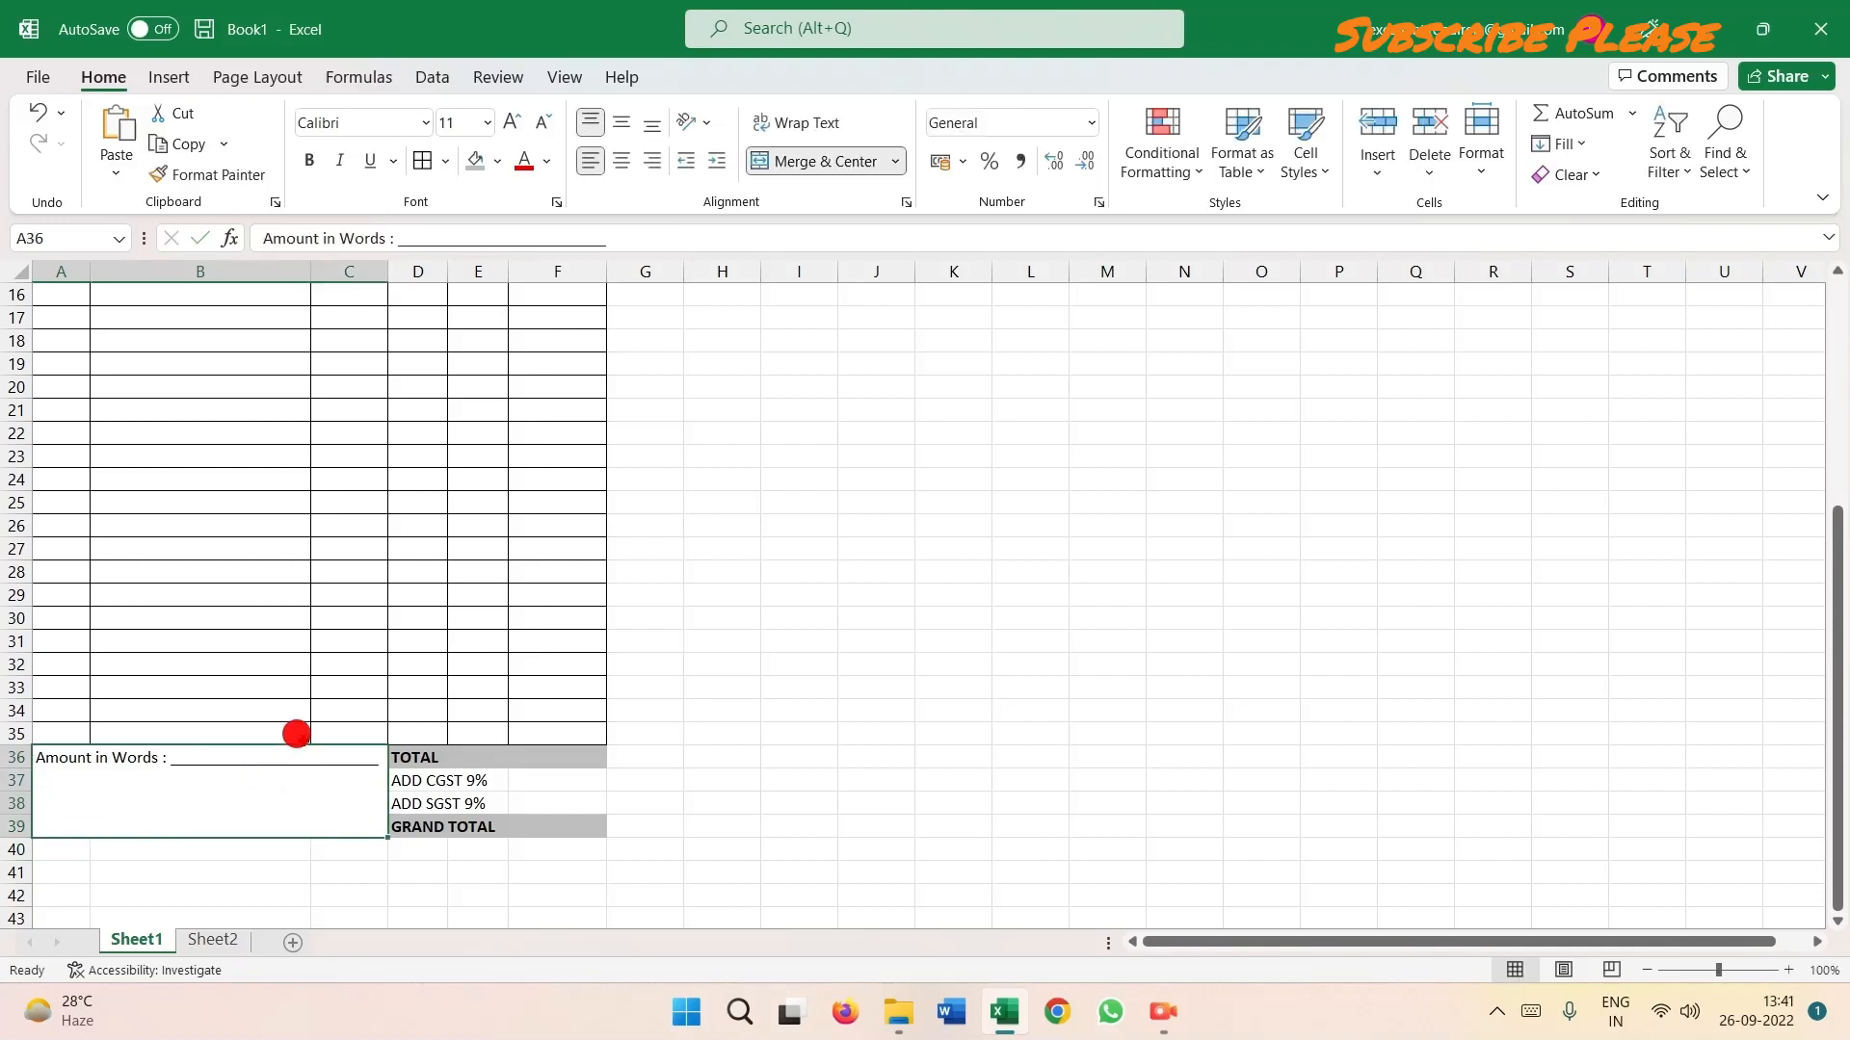
left_click(790, 119)
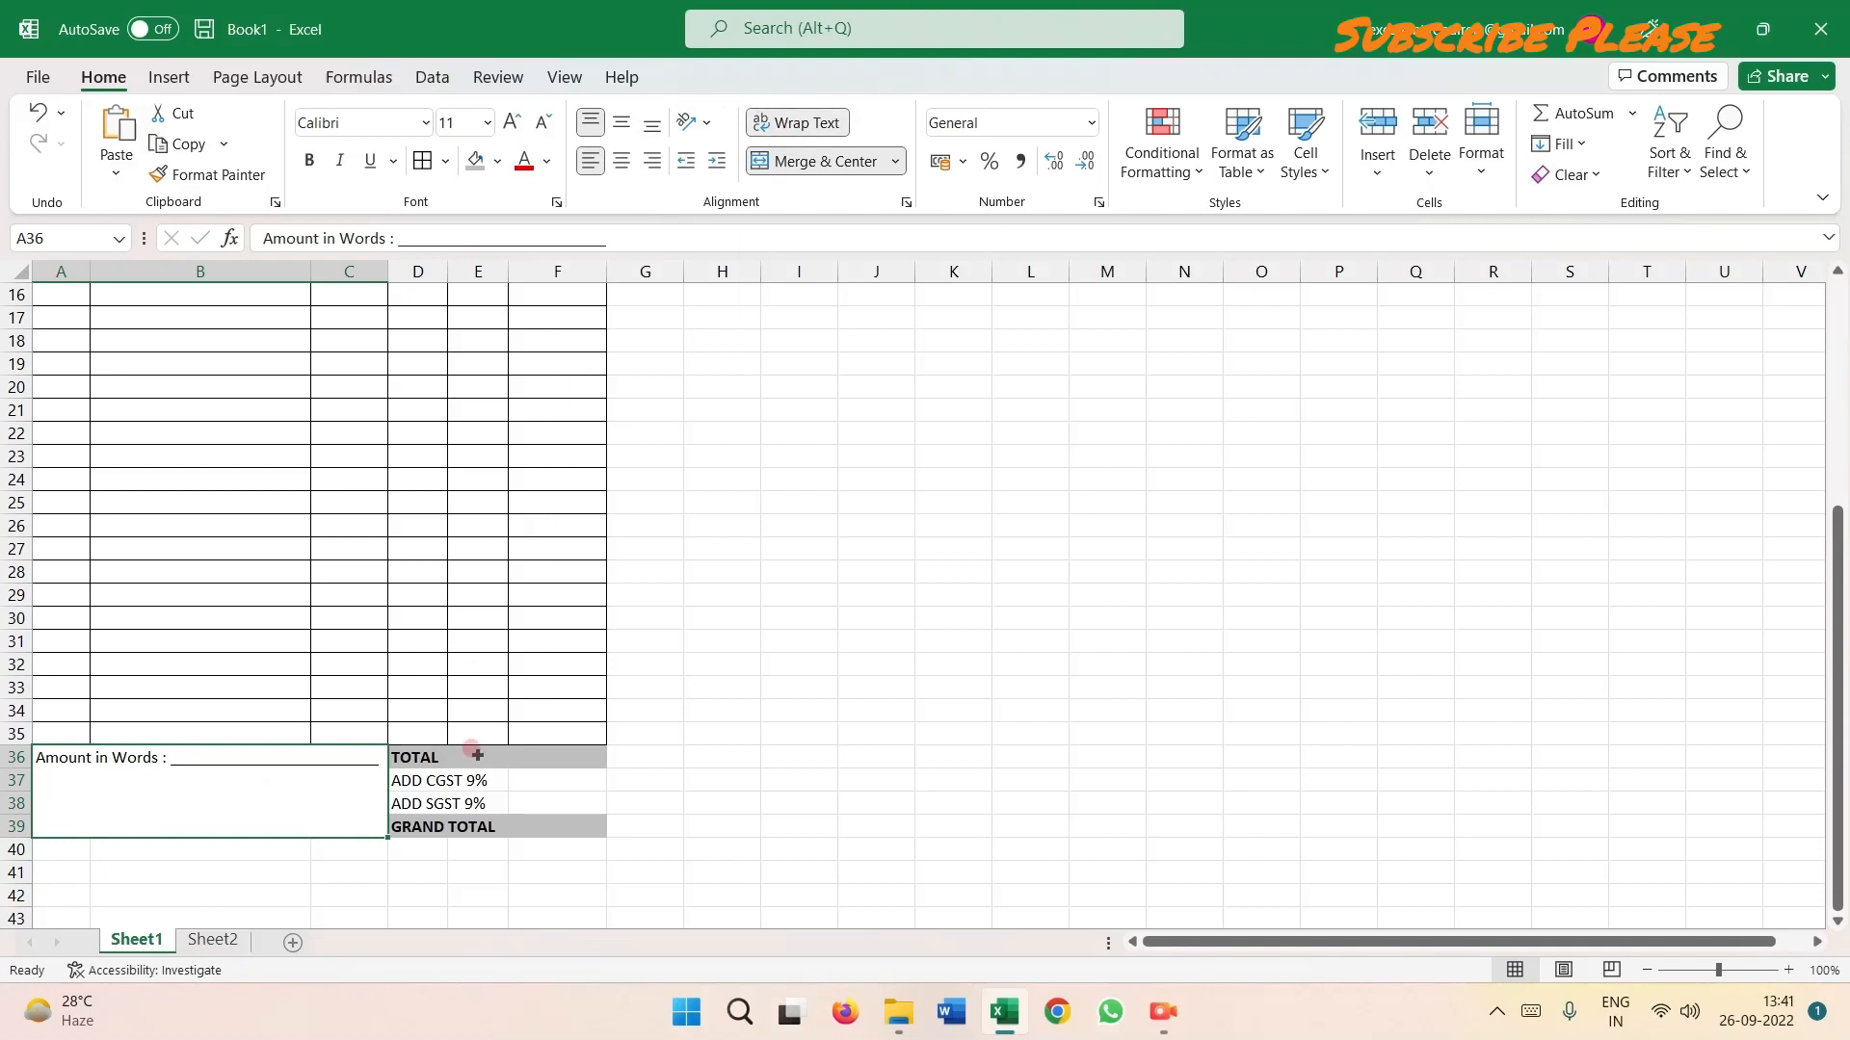
double_click(330, 763)
left_click(381, 755)
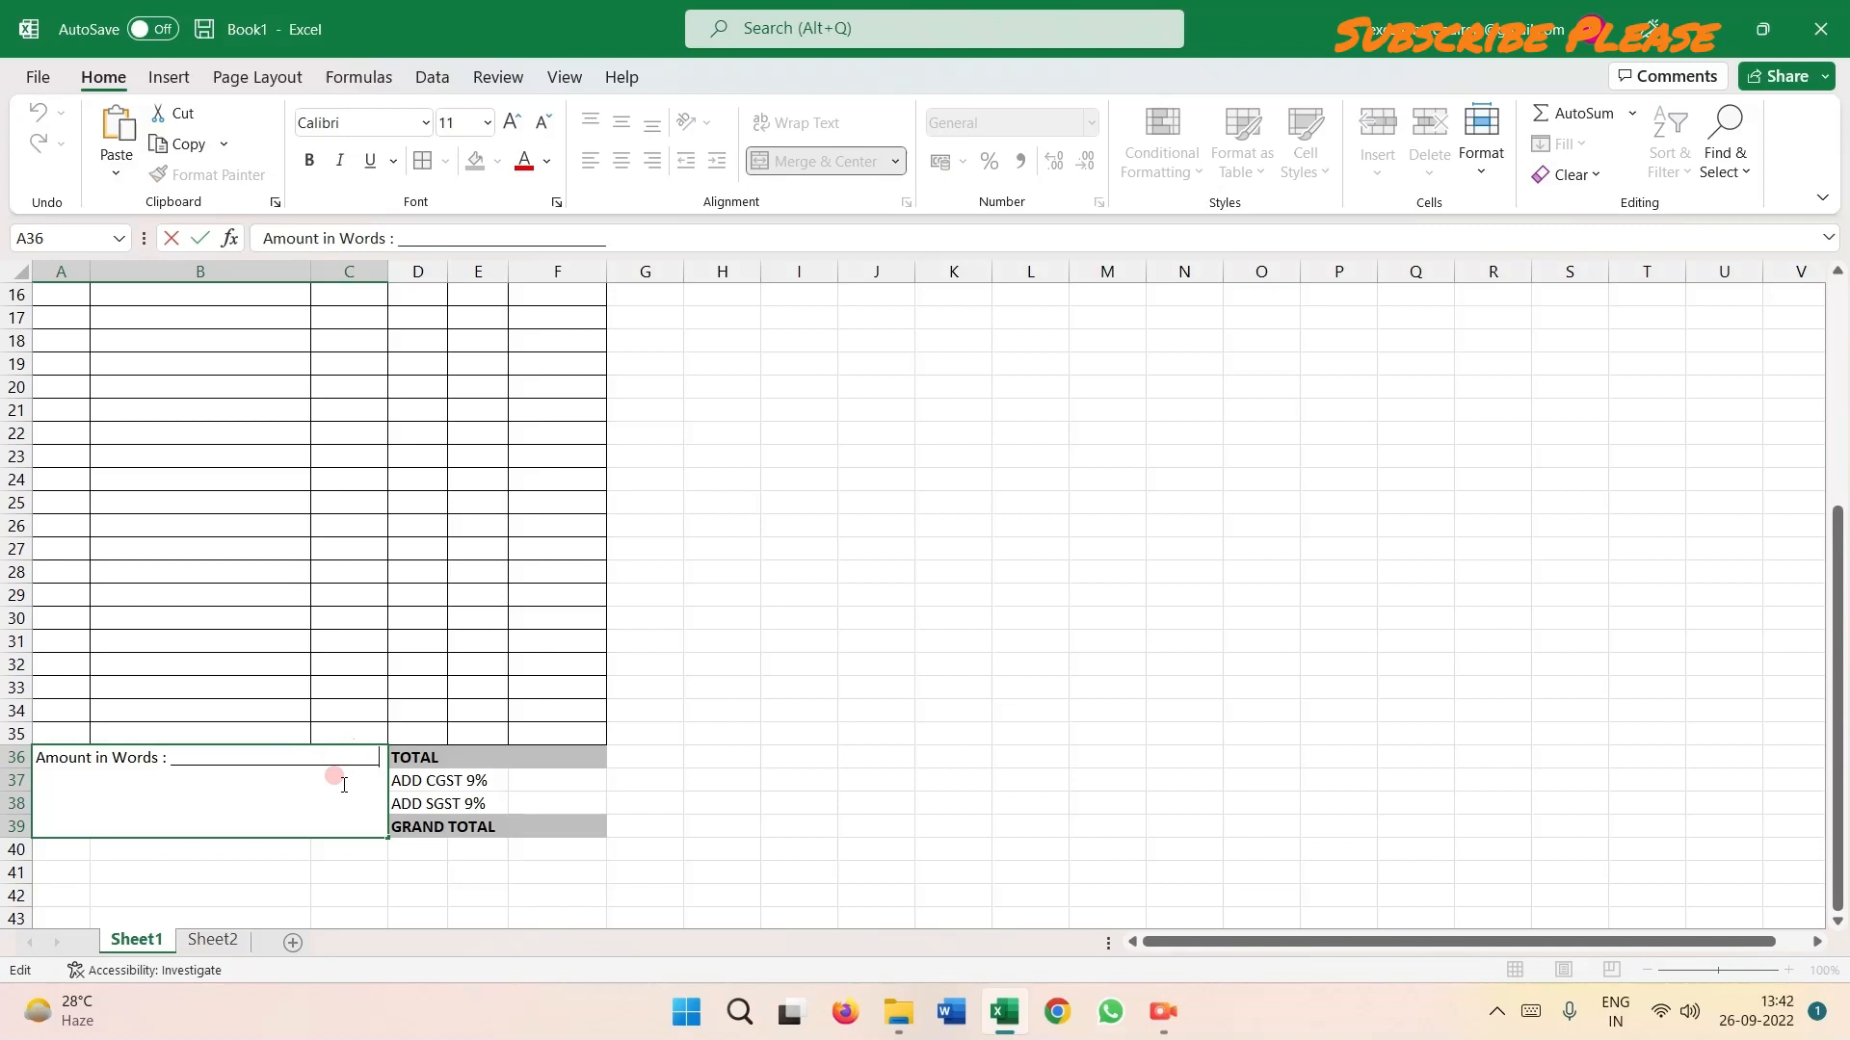
key("alt+Return")
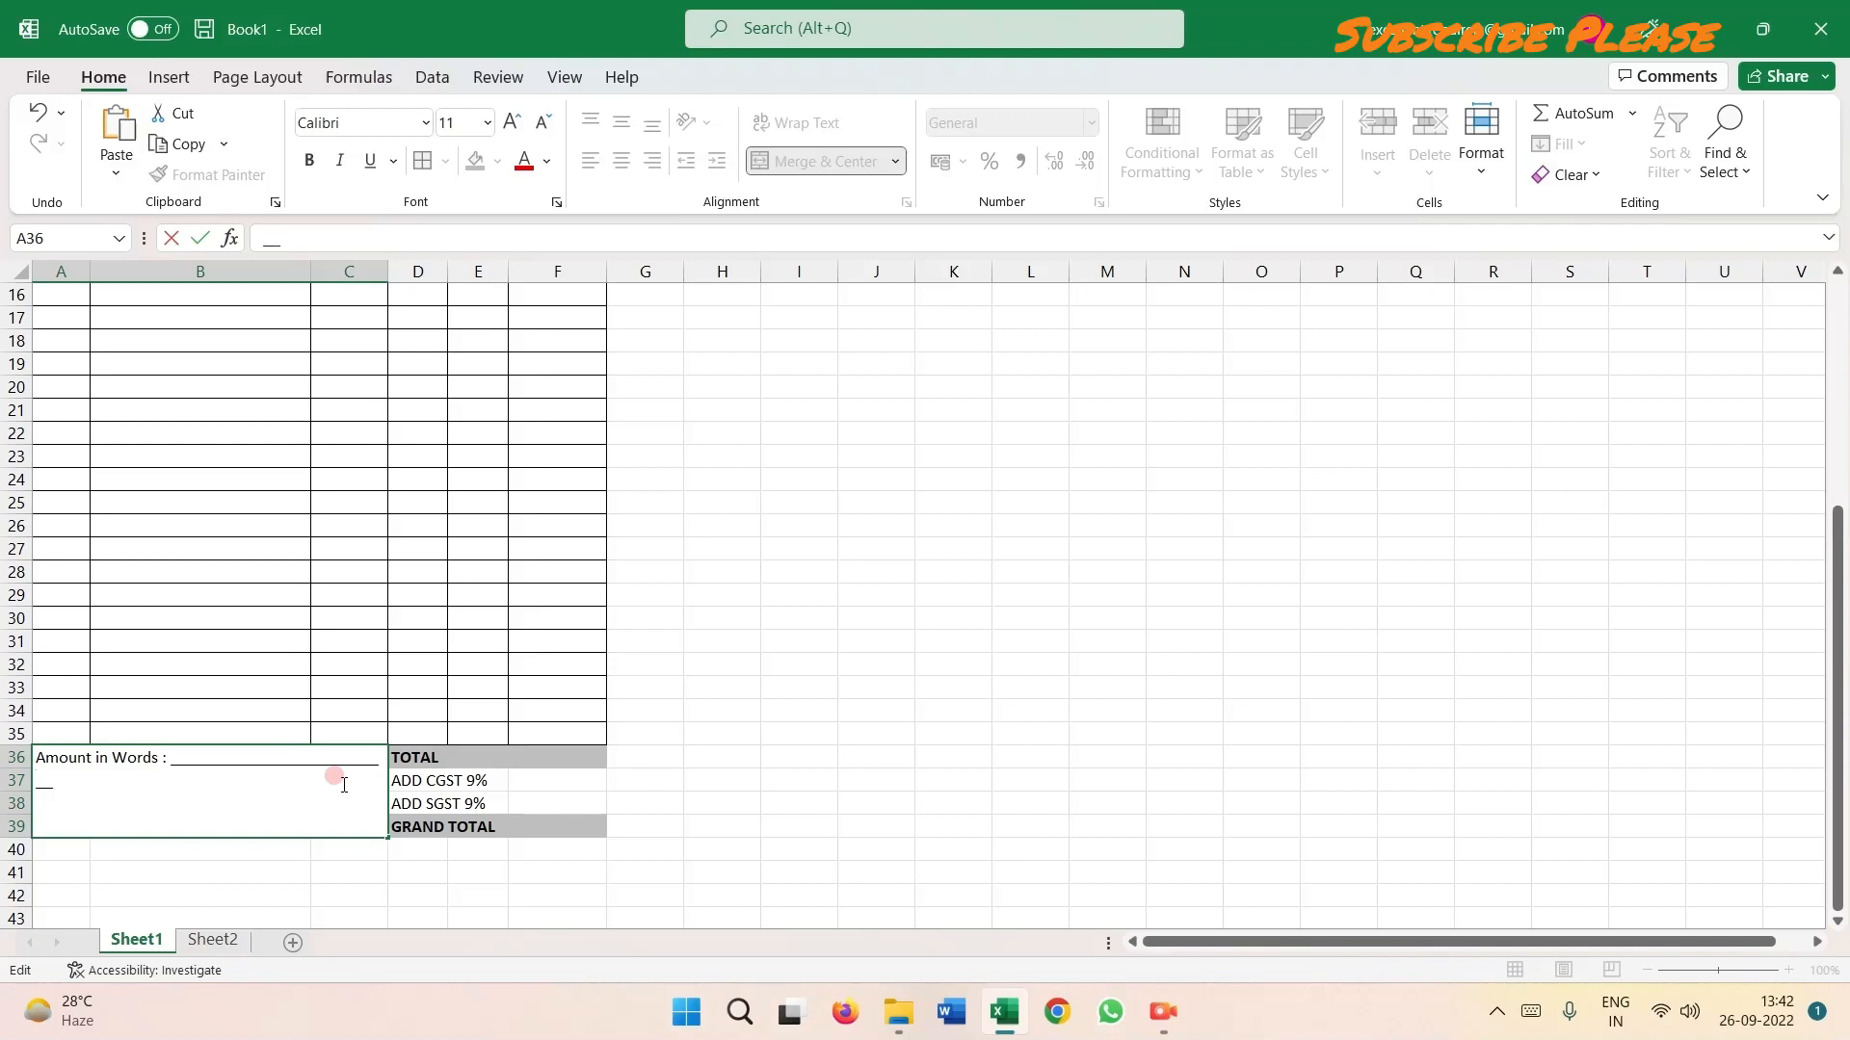
type("_______________________________")
key("alt+Return")
type("_____________________________")
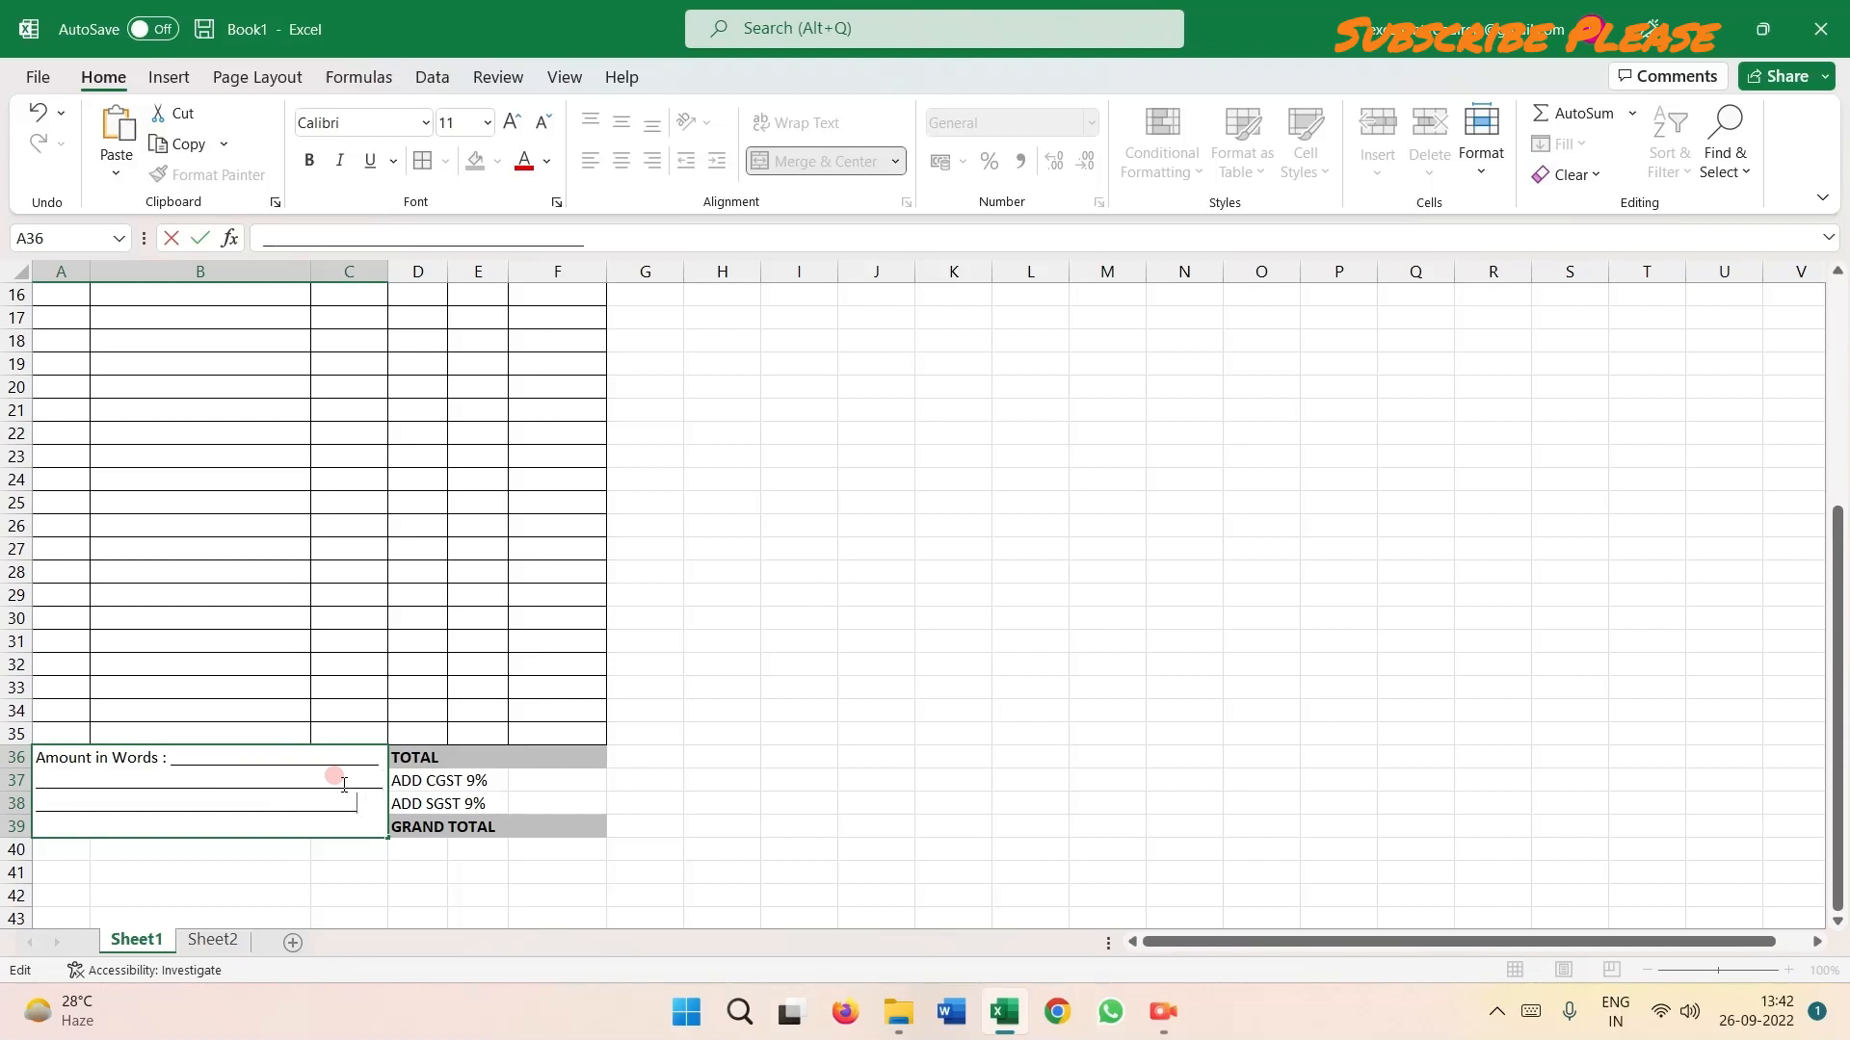
key("Return")
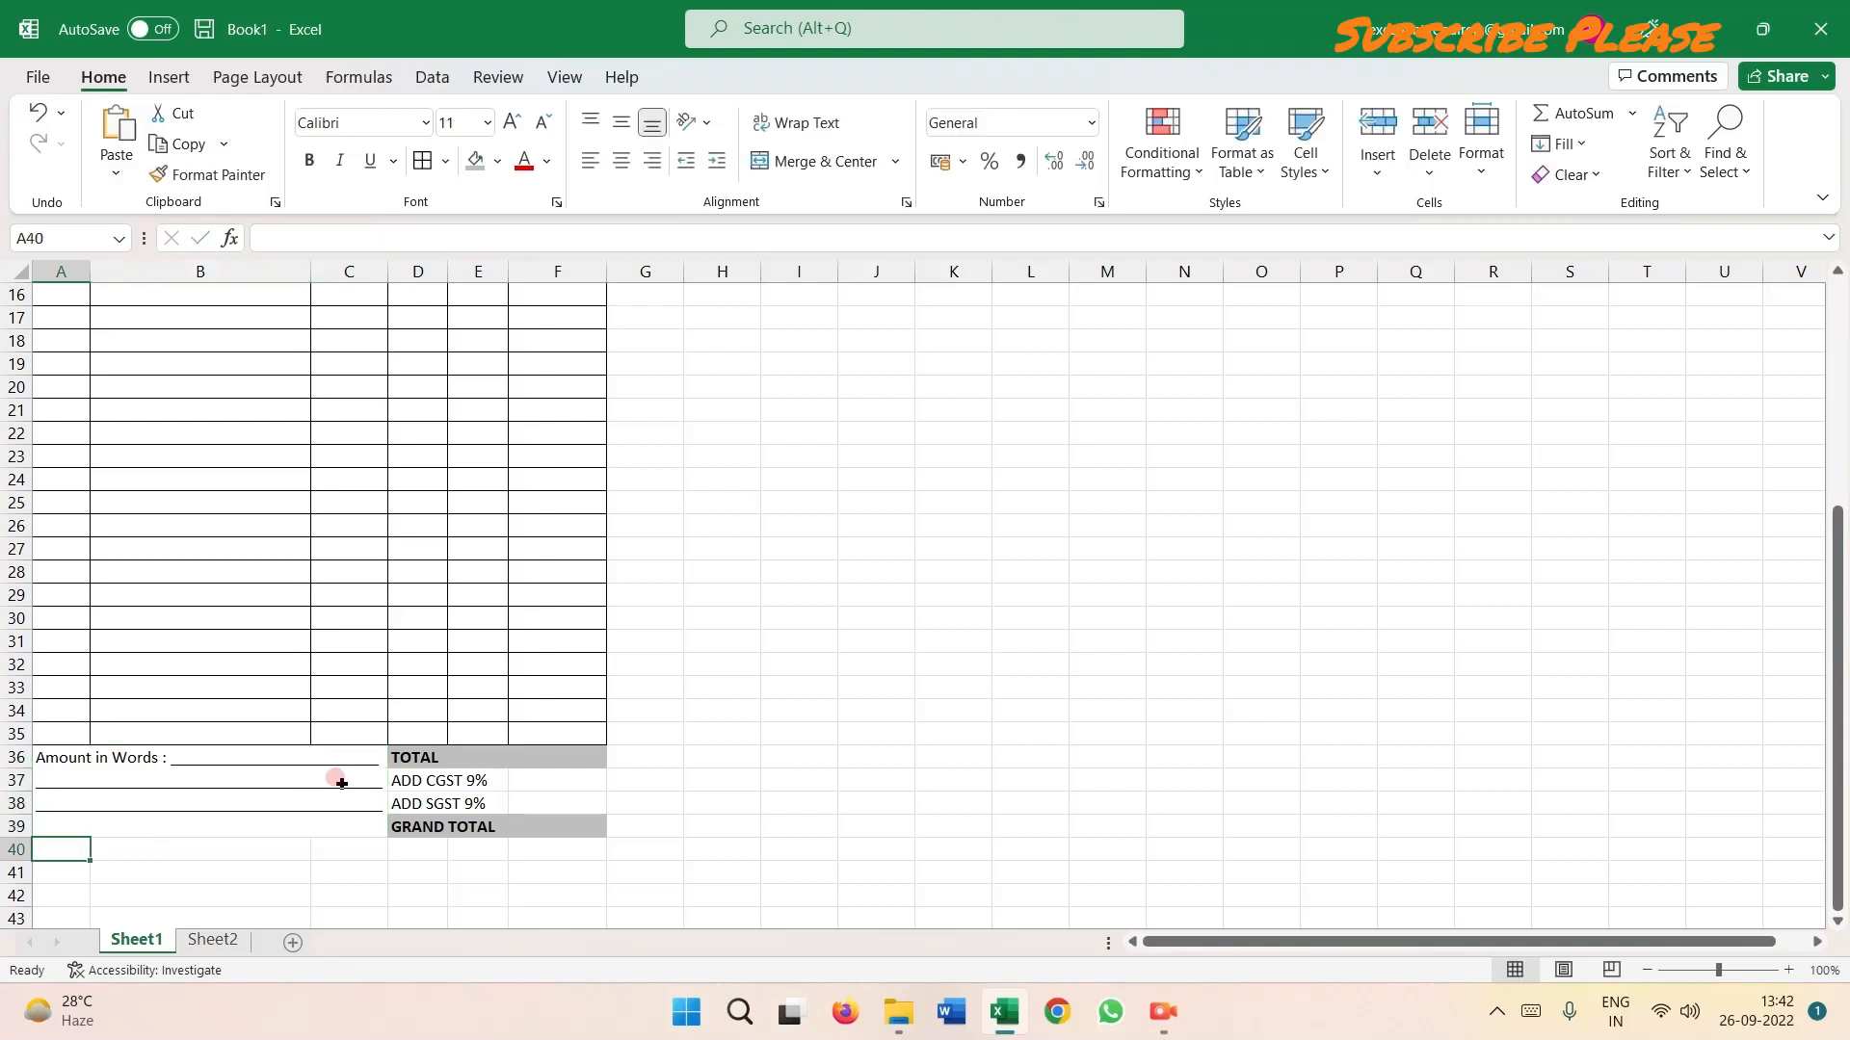
Apply all borders to the "Amount in Words" block A36:C39 and the totals block D36:F39.
left_click(309, 763)
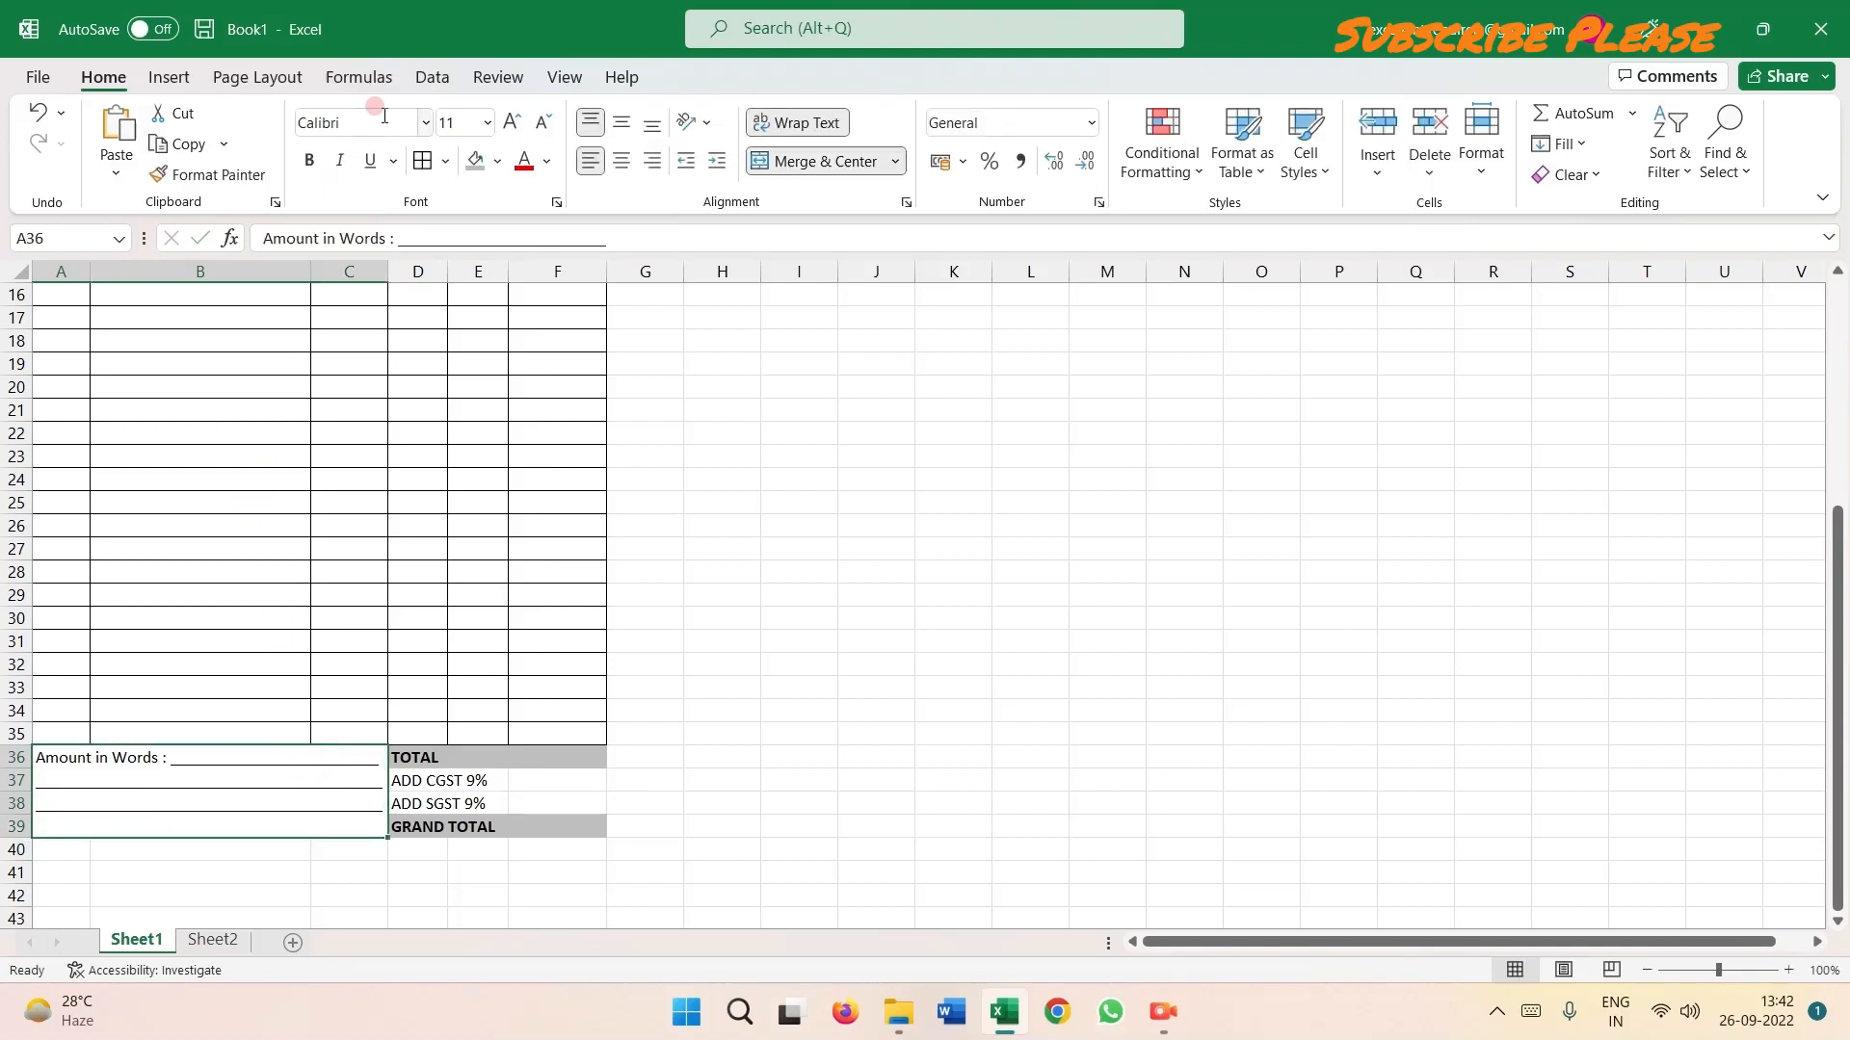
left_click(423, 160)
left_click(949, 686)
scroll(543, 844, "down", 3)
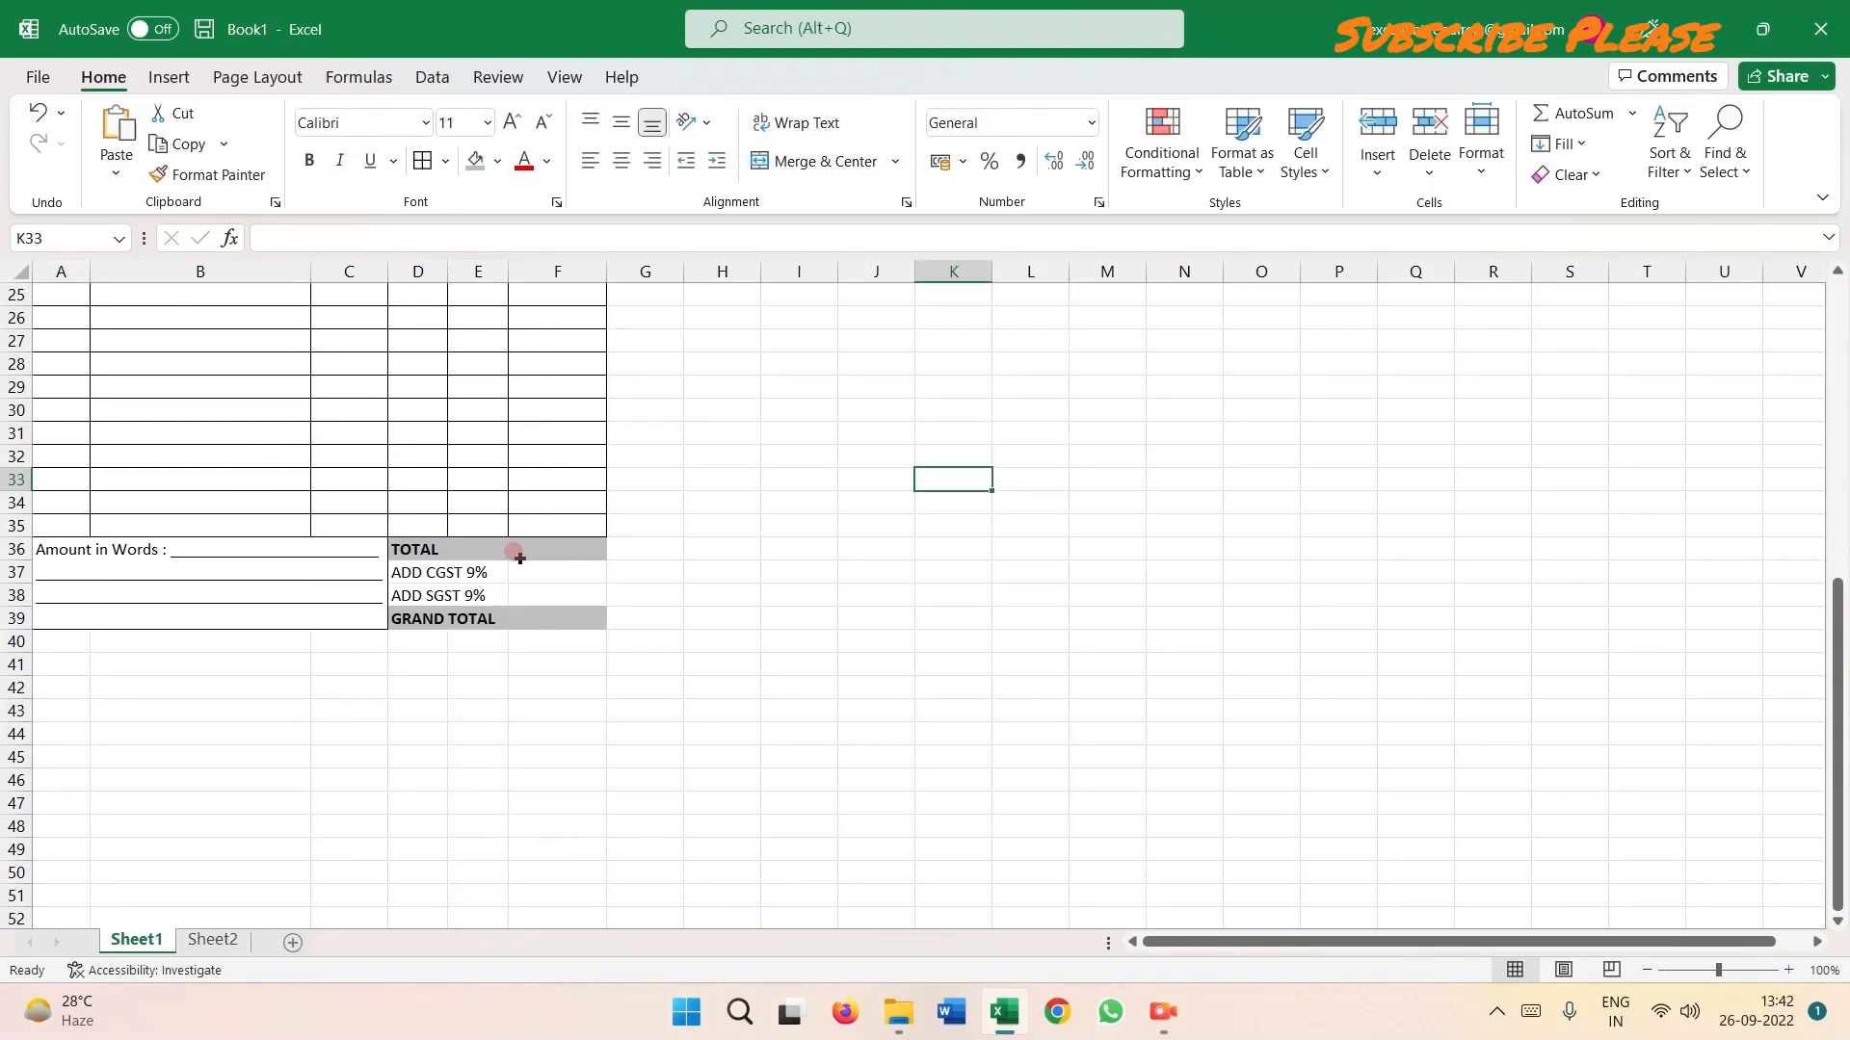
left_click_drag(482, 548, 557, 617)
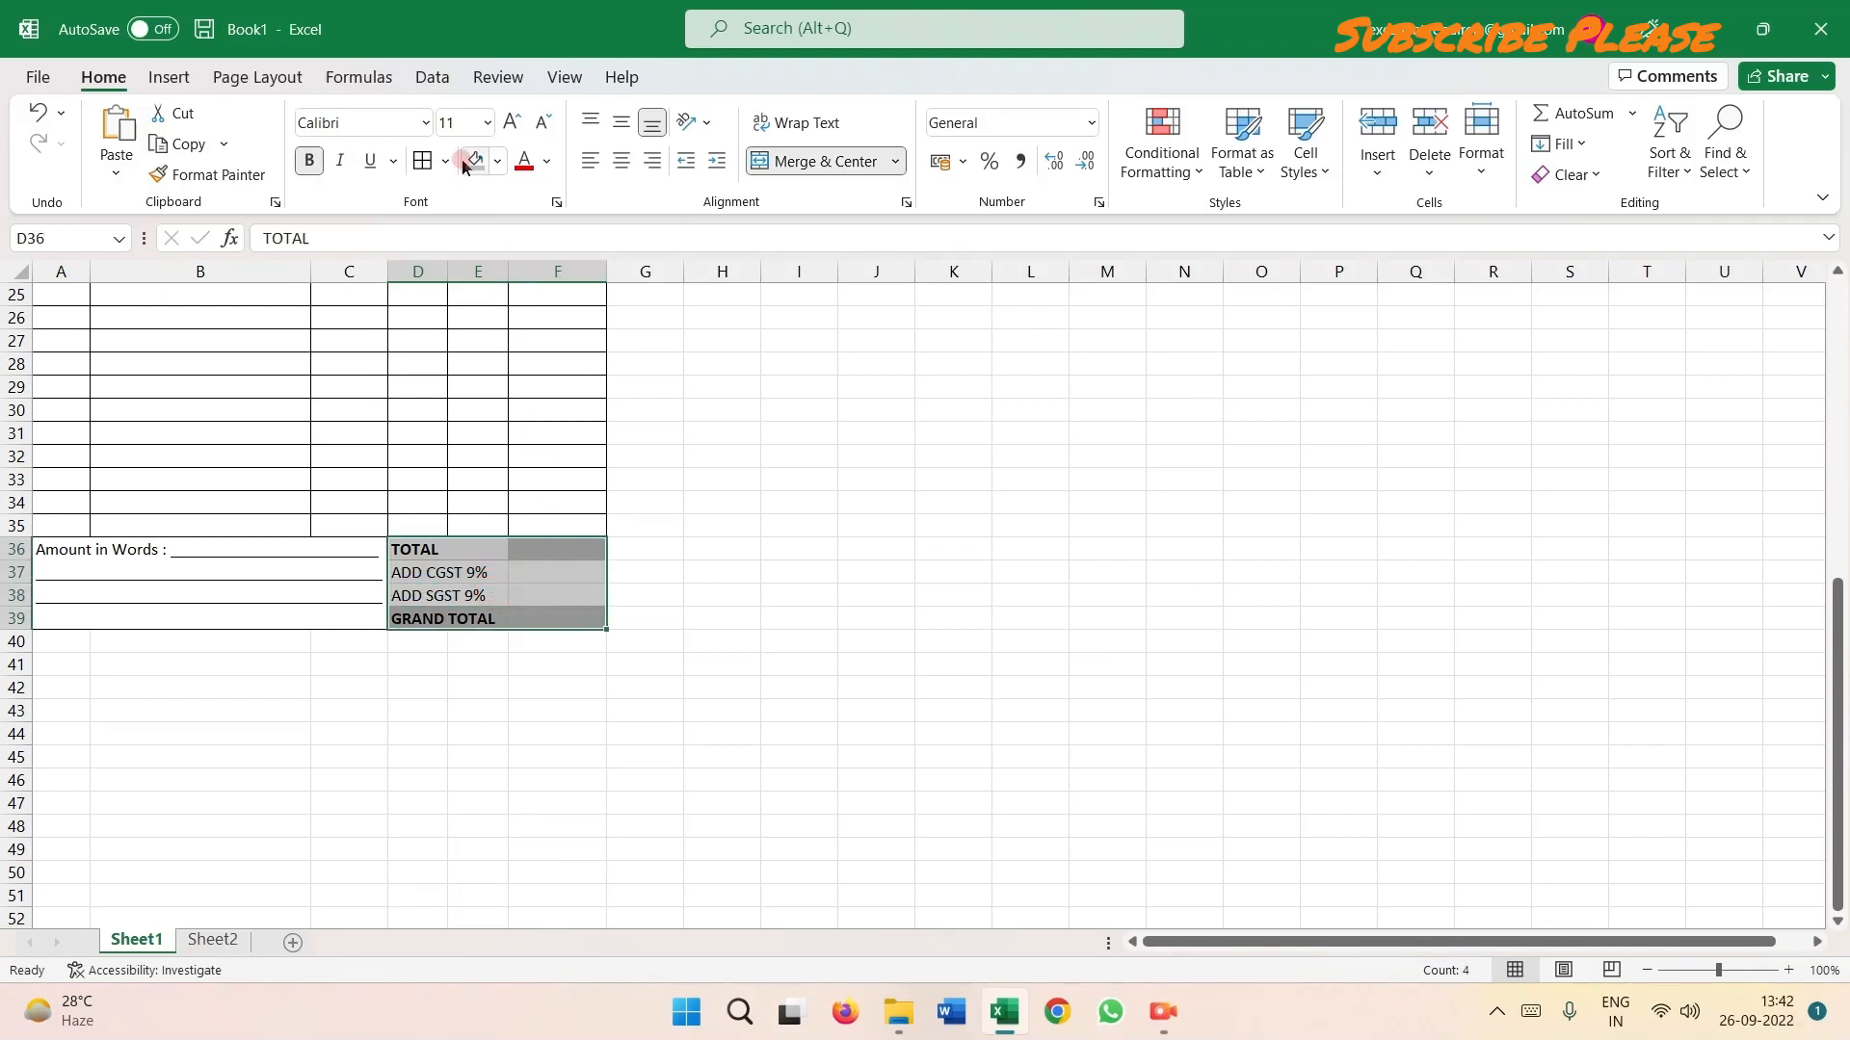
left_click(994, 546)
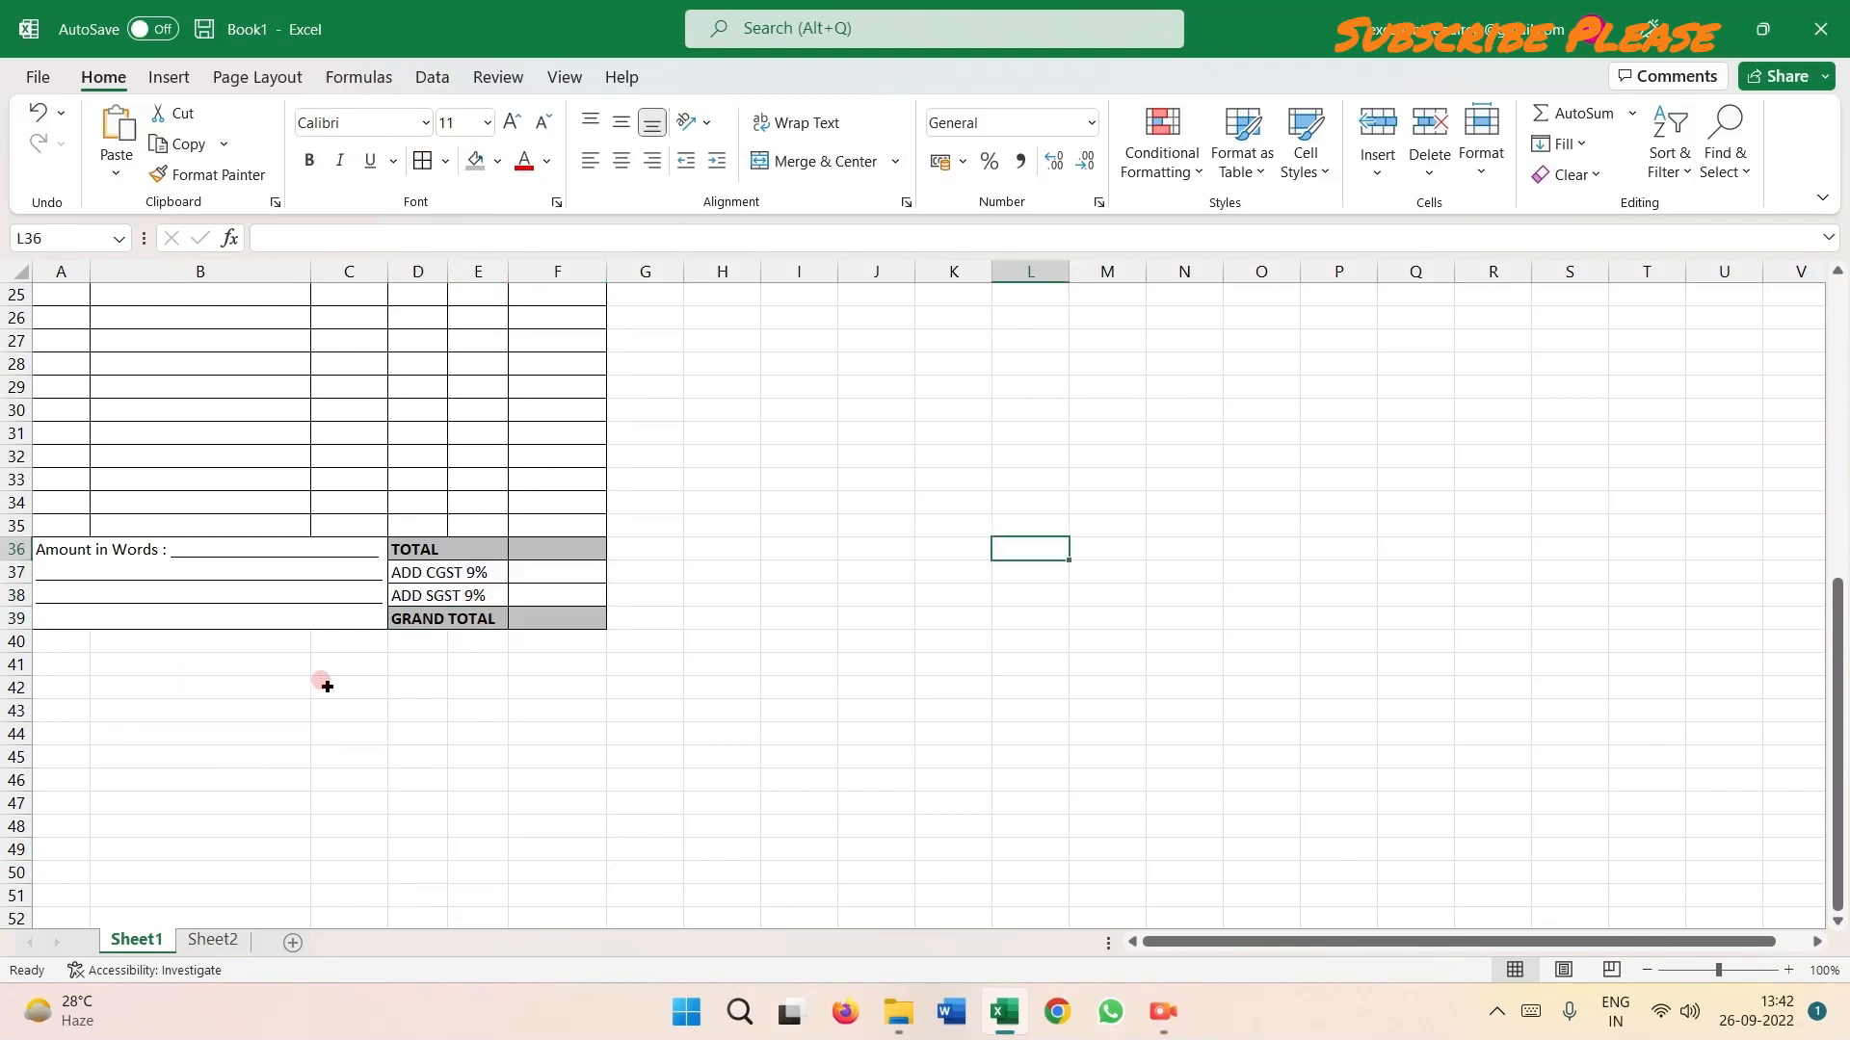
left_click_drag(81, 646, 318, 743)
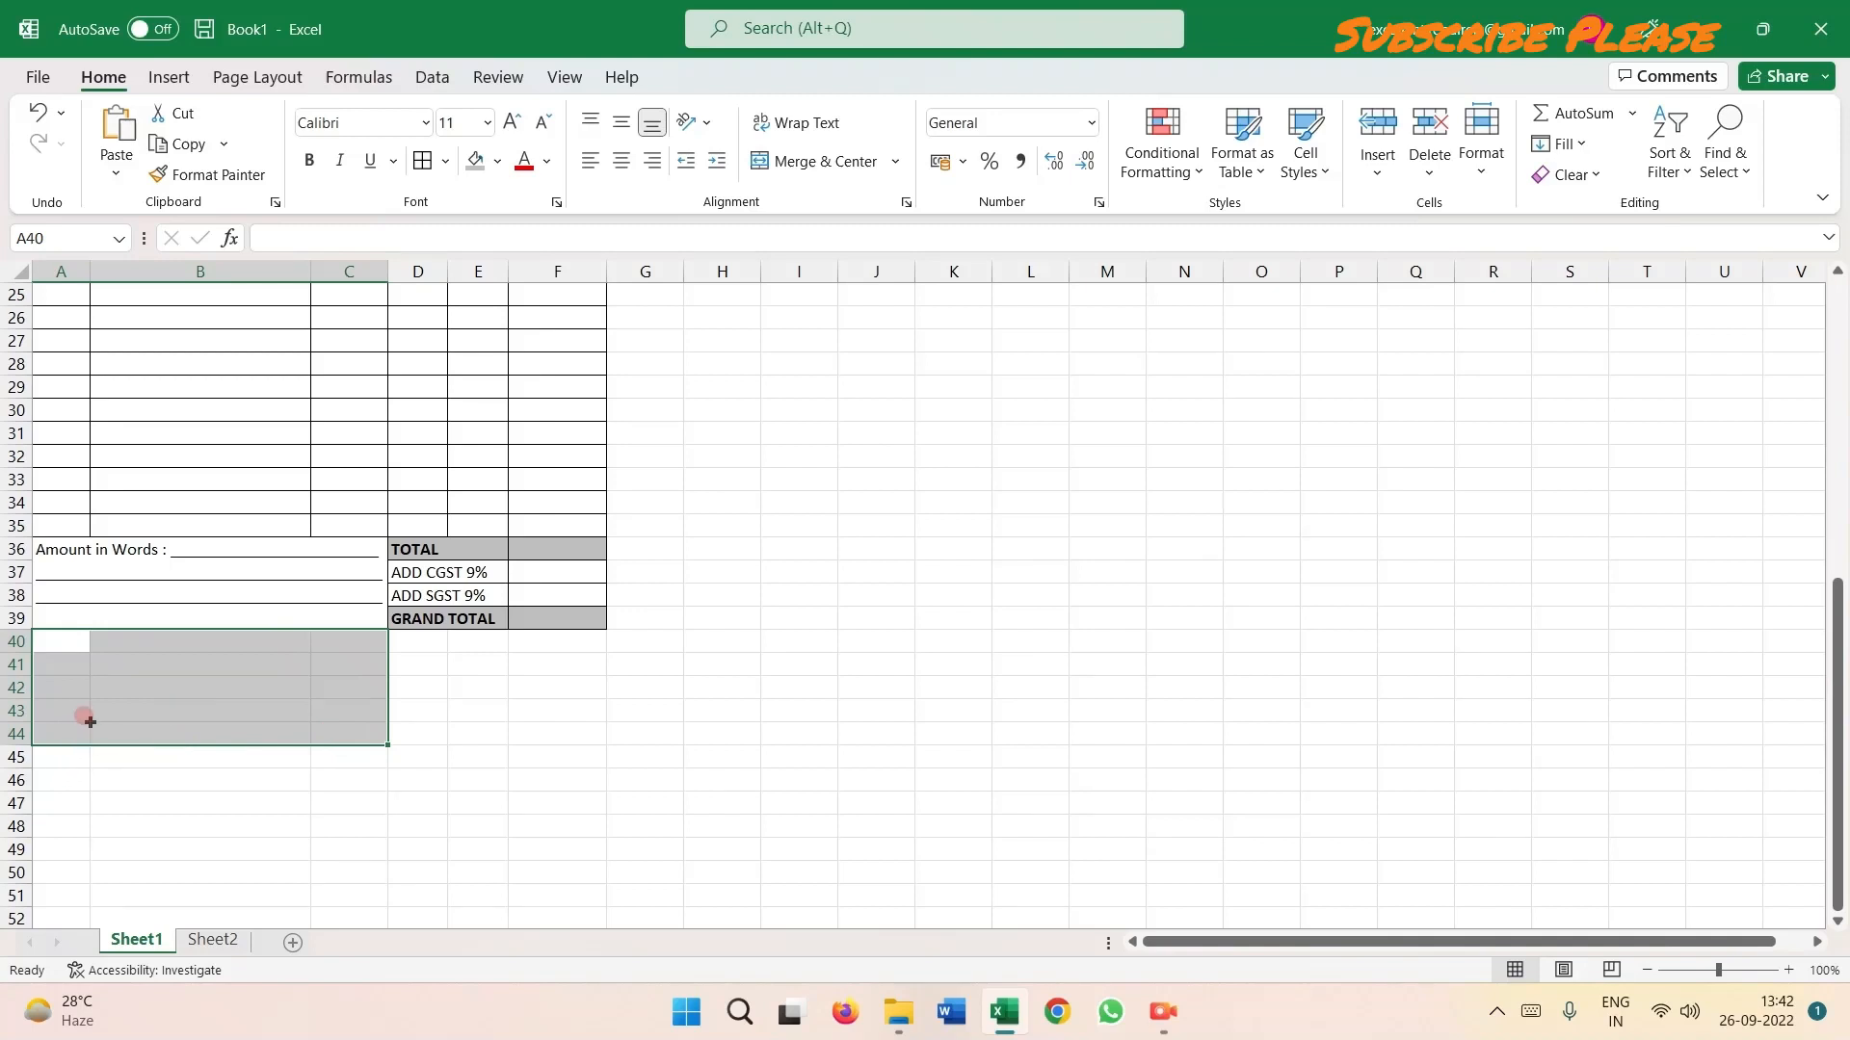
left_click(107, 691)
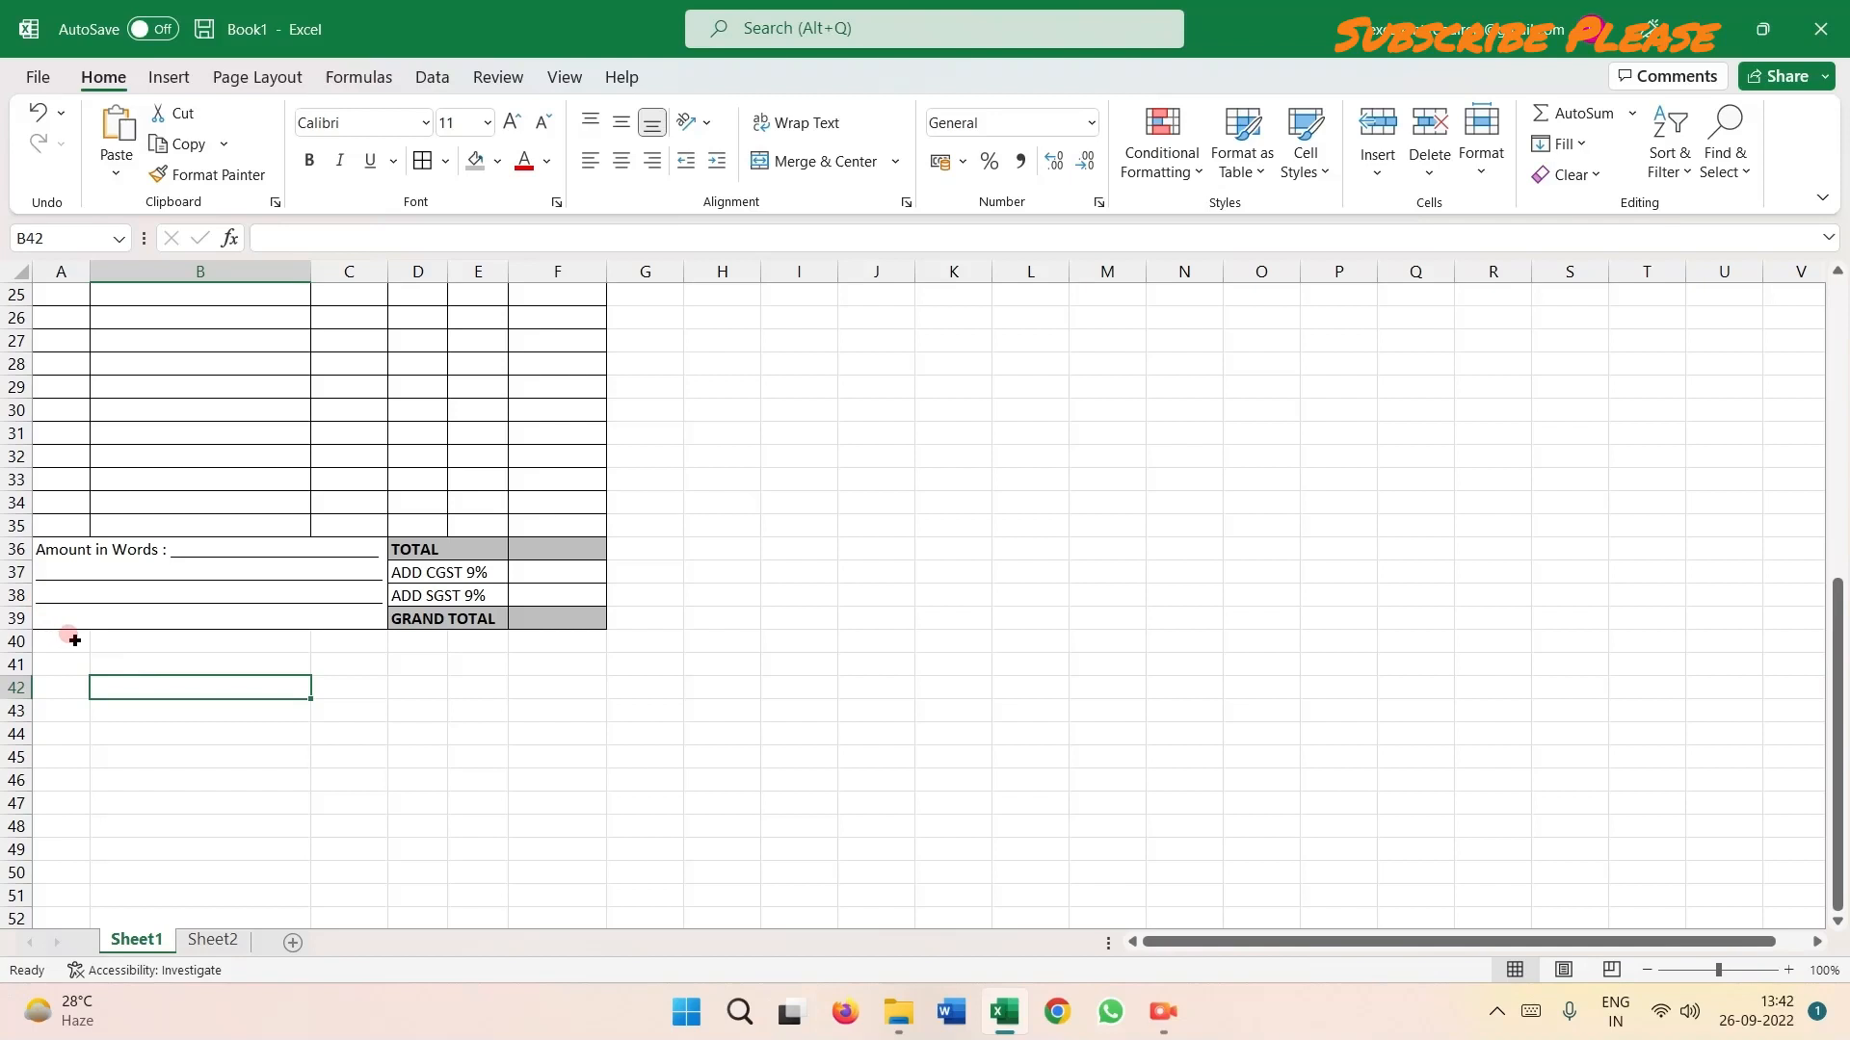
left_click_drag(75, 641, 165, 692)
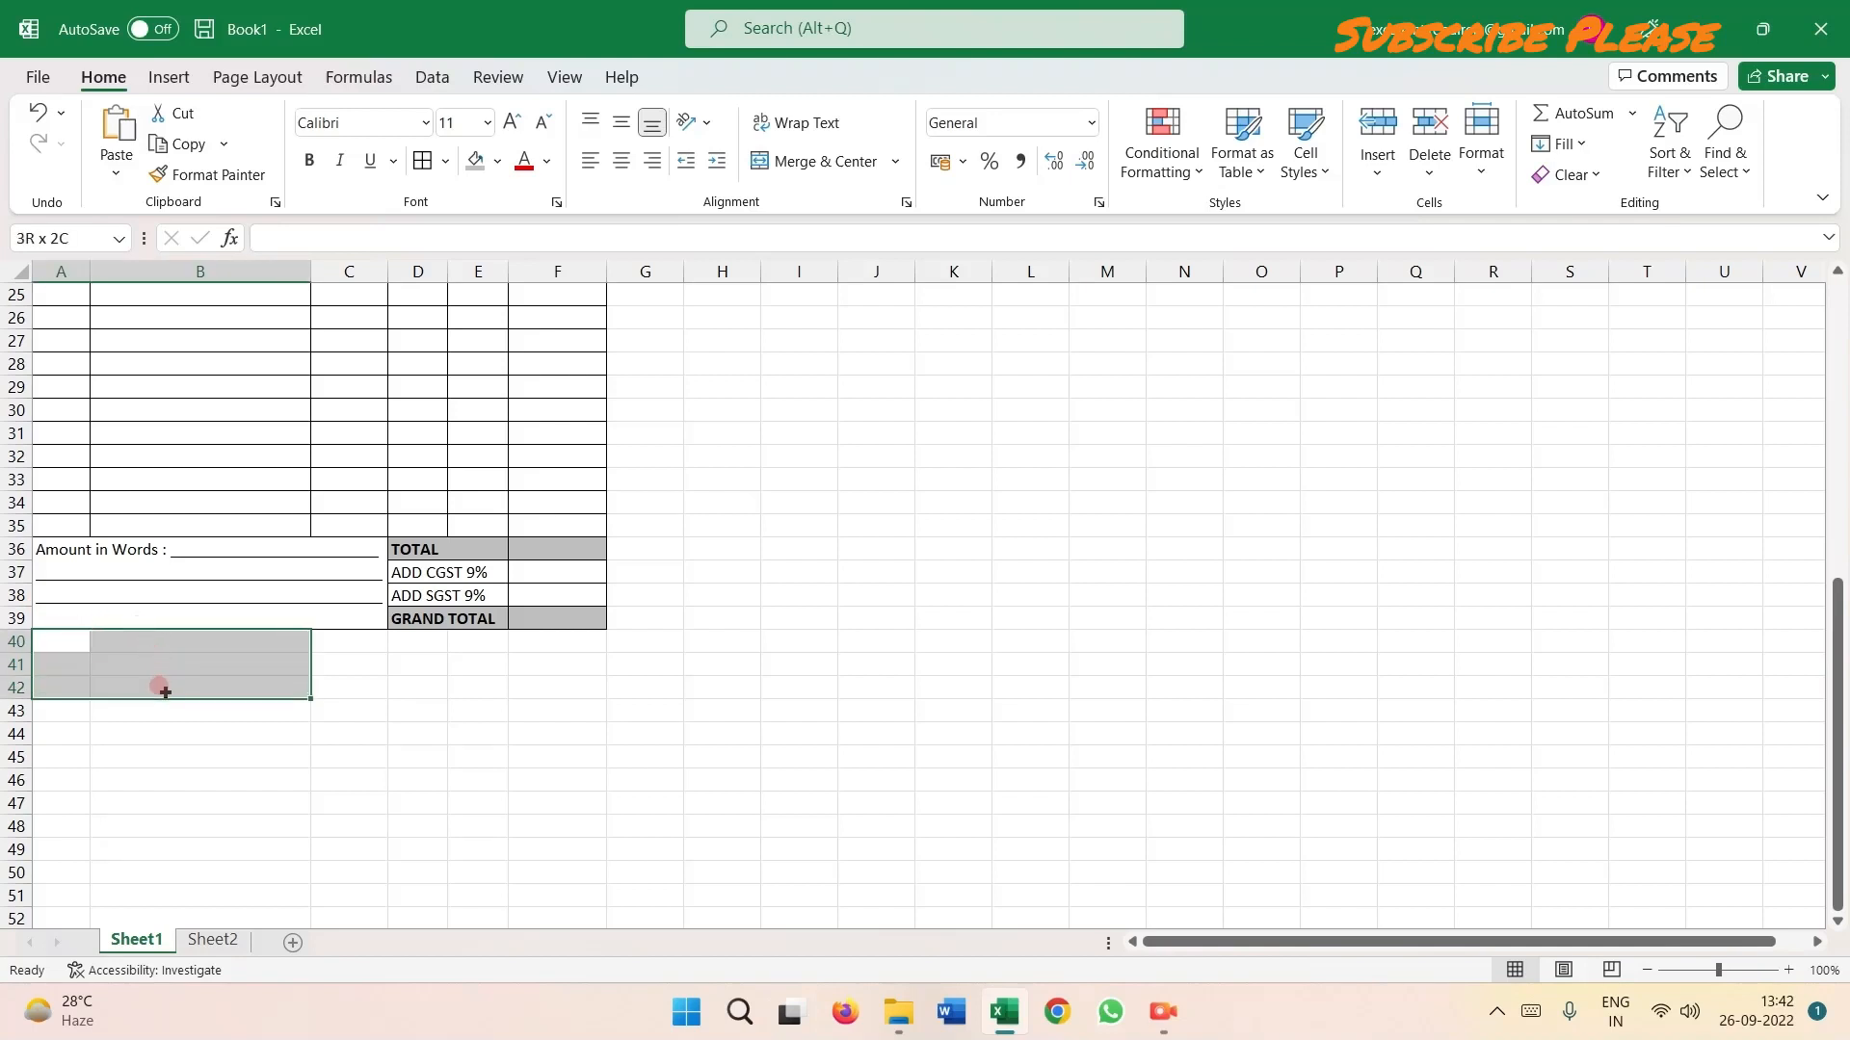
left_click(380, 814)
left_click(85, 640)
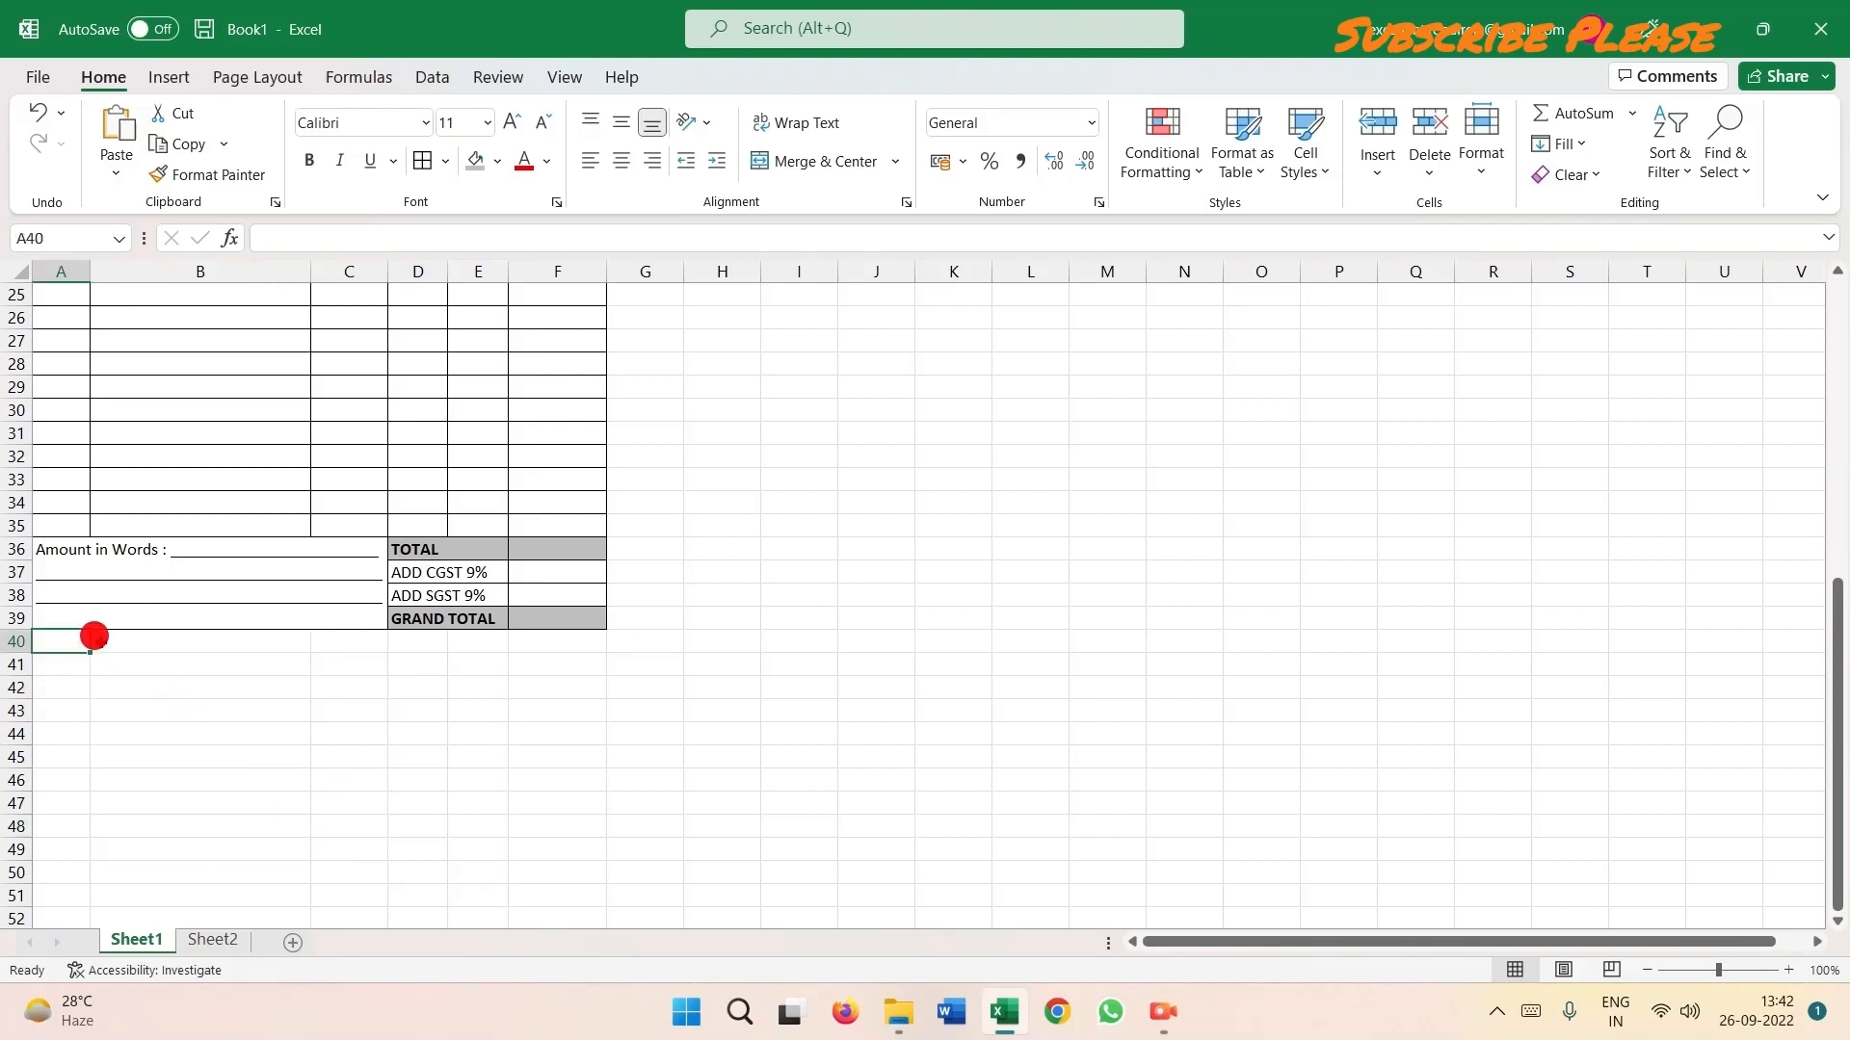
left_click_drag(94, 636, 247, 598)
left_click(211, 695)
left_click_drag(71, 643, 158, 638)
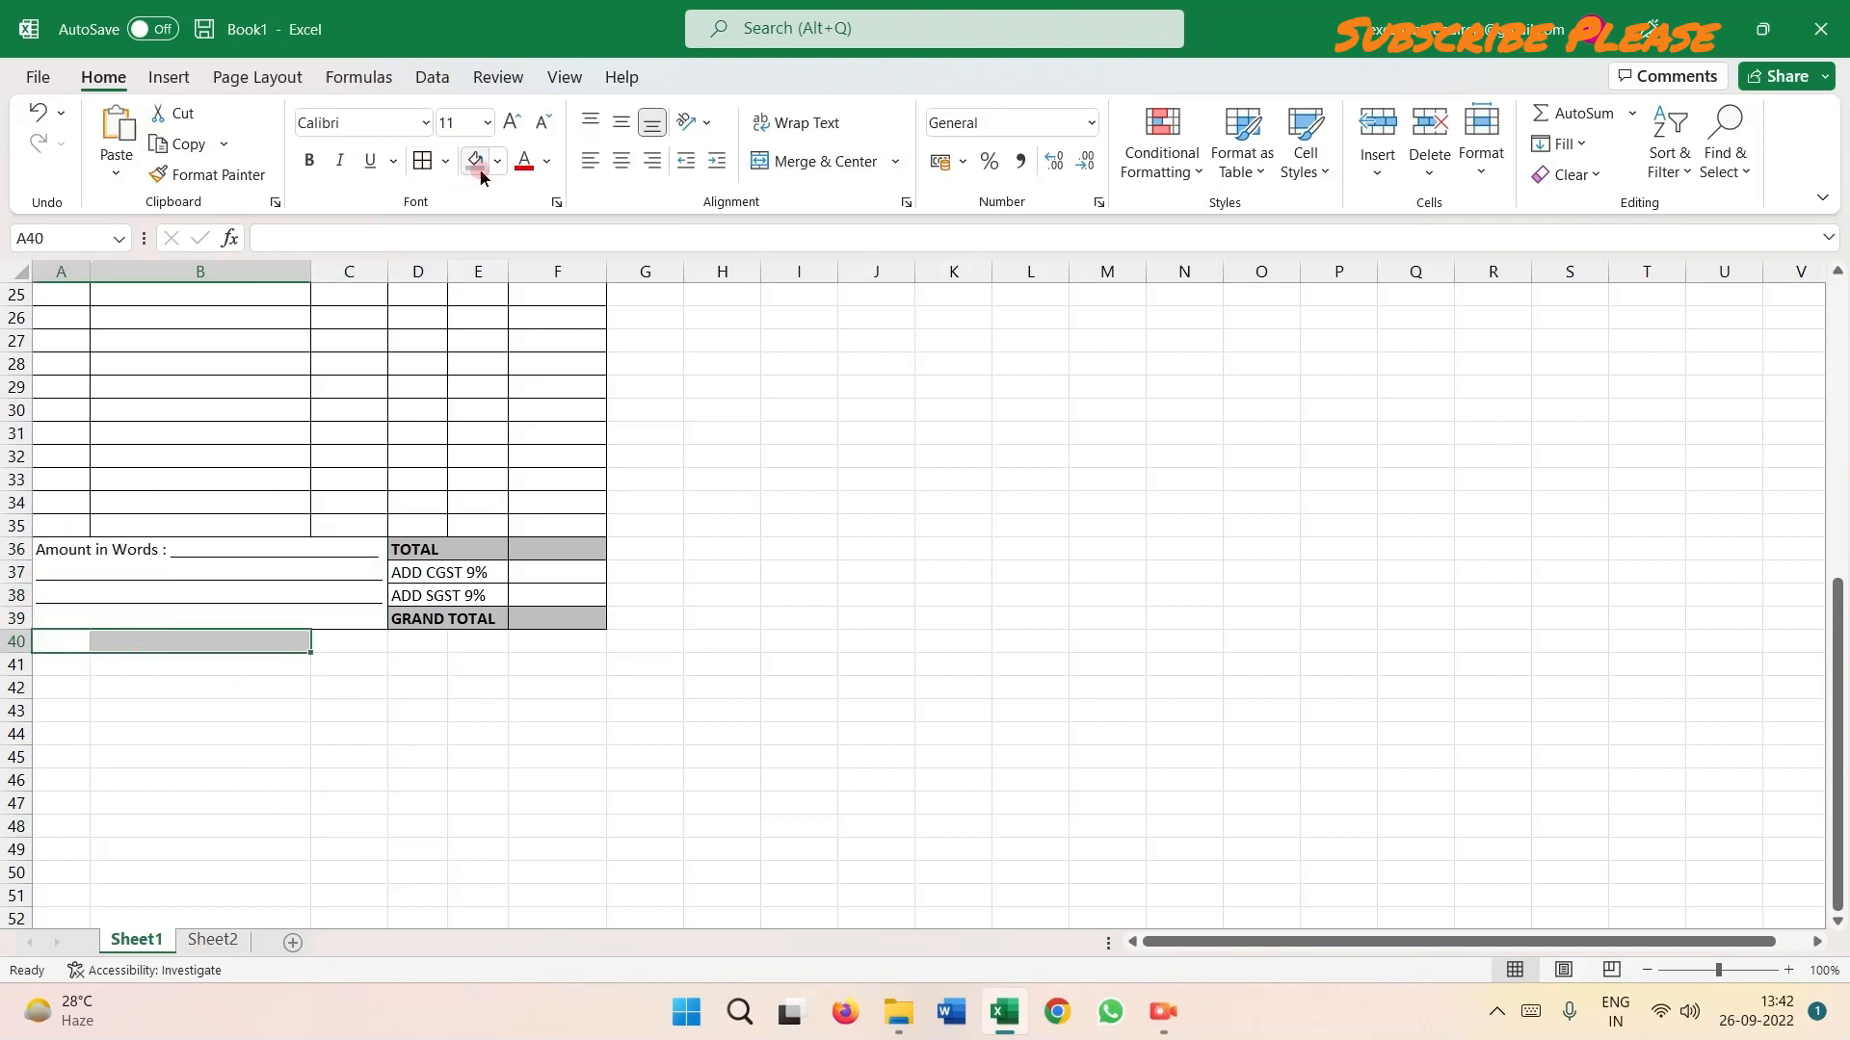
left_click(144, 939)
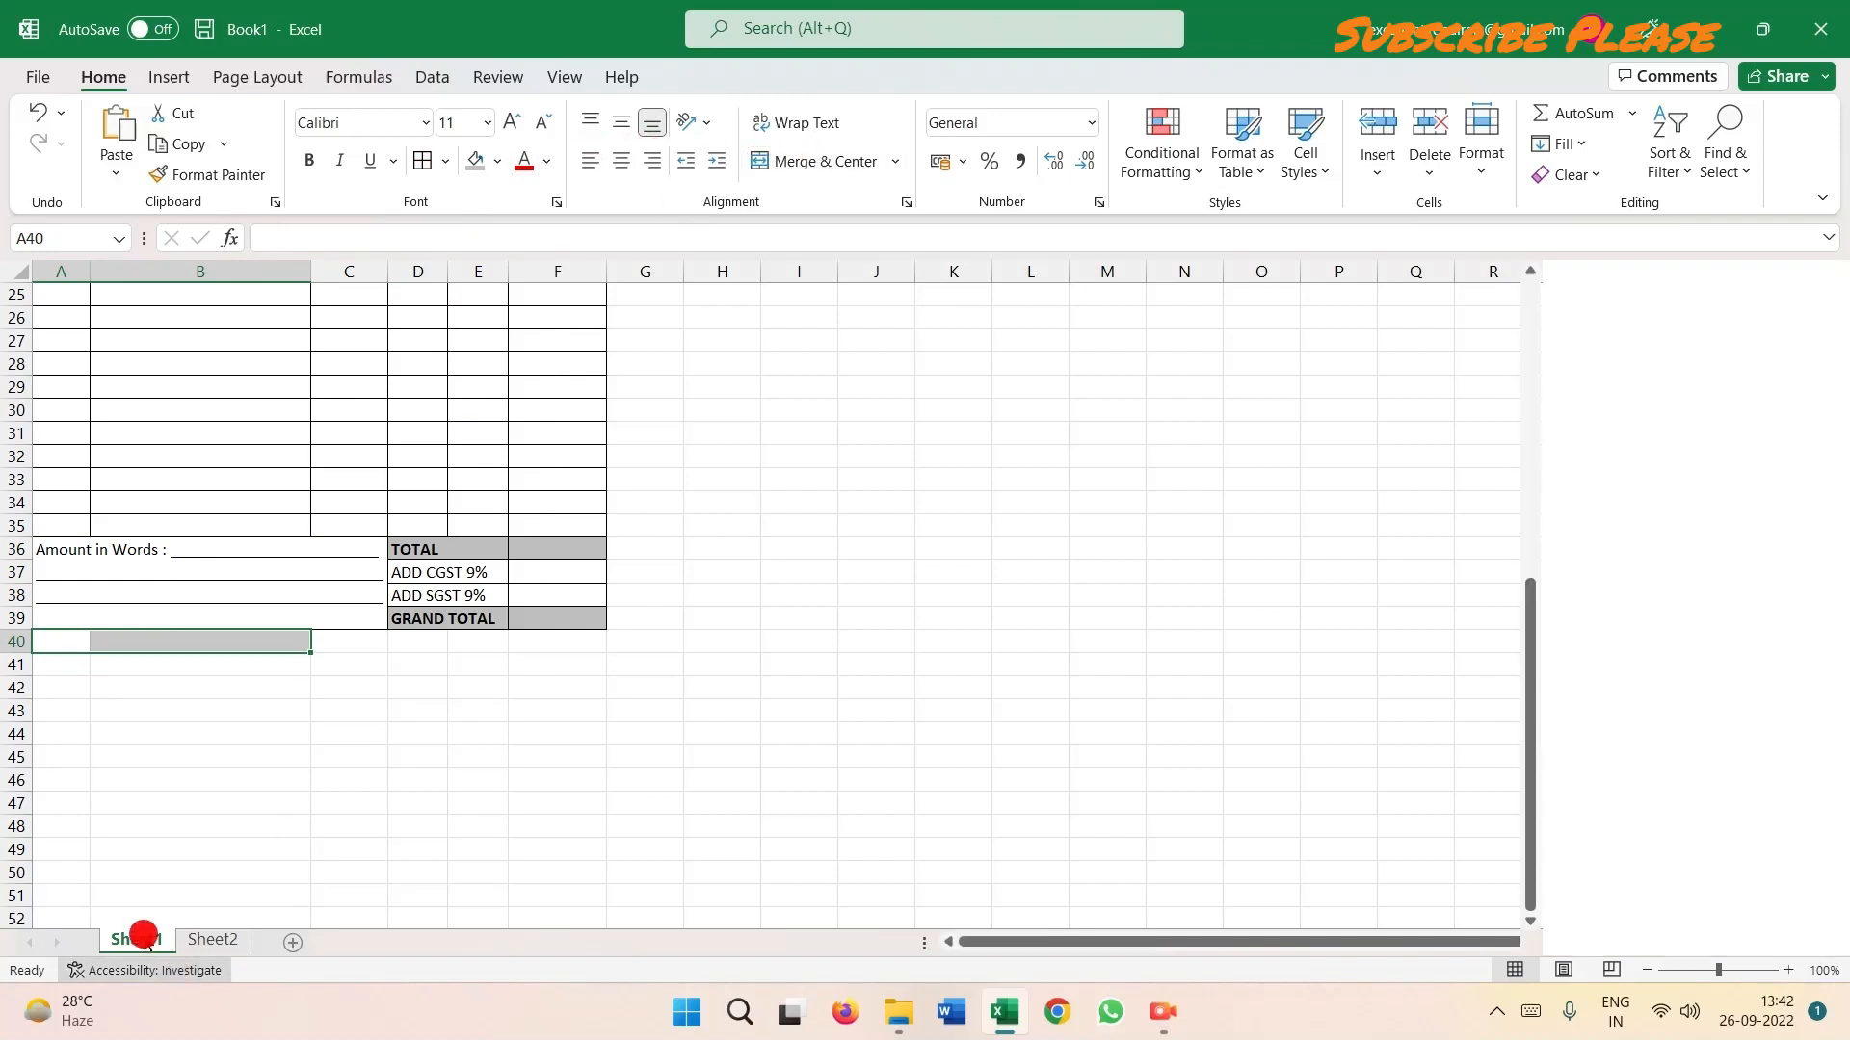
left_click(202, 735)
left_click(1767, 282)
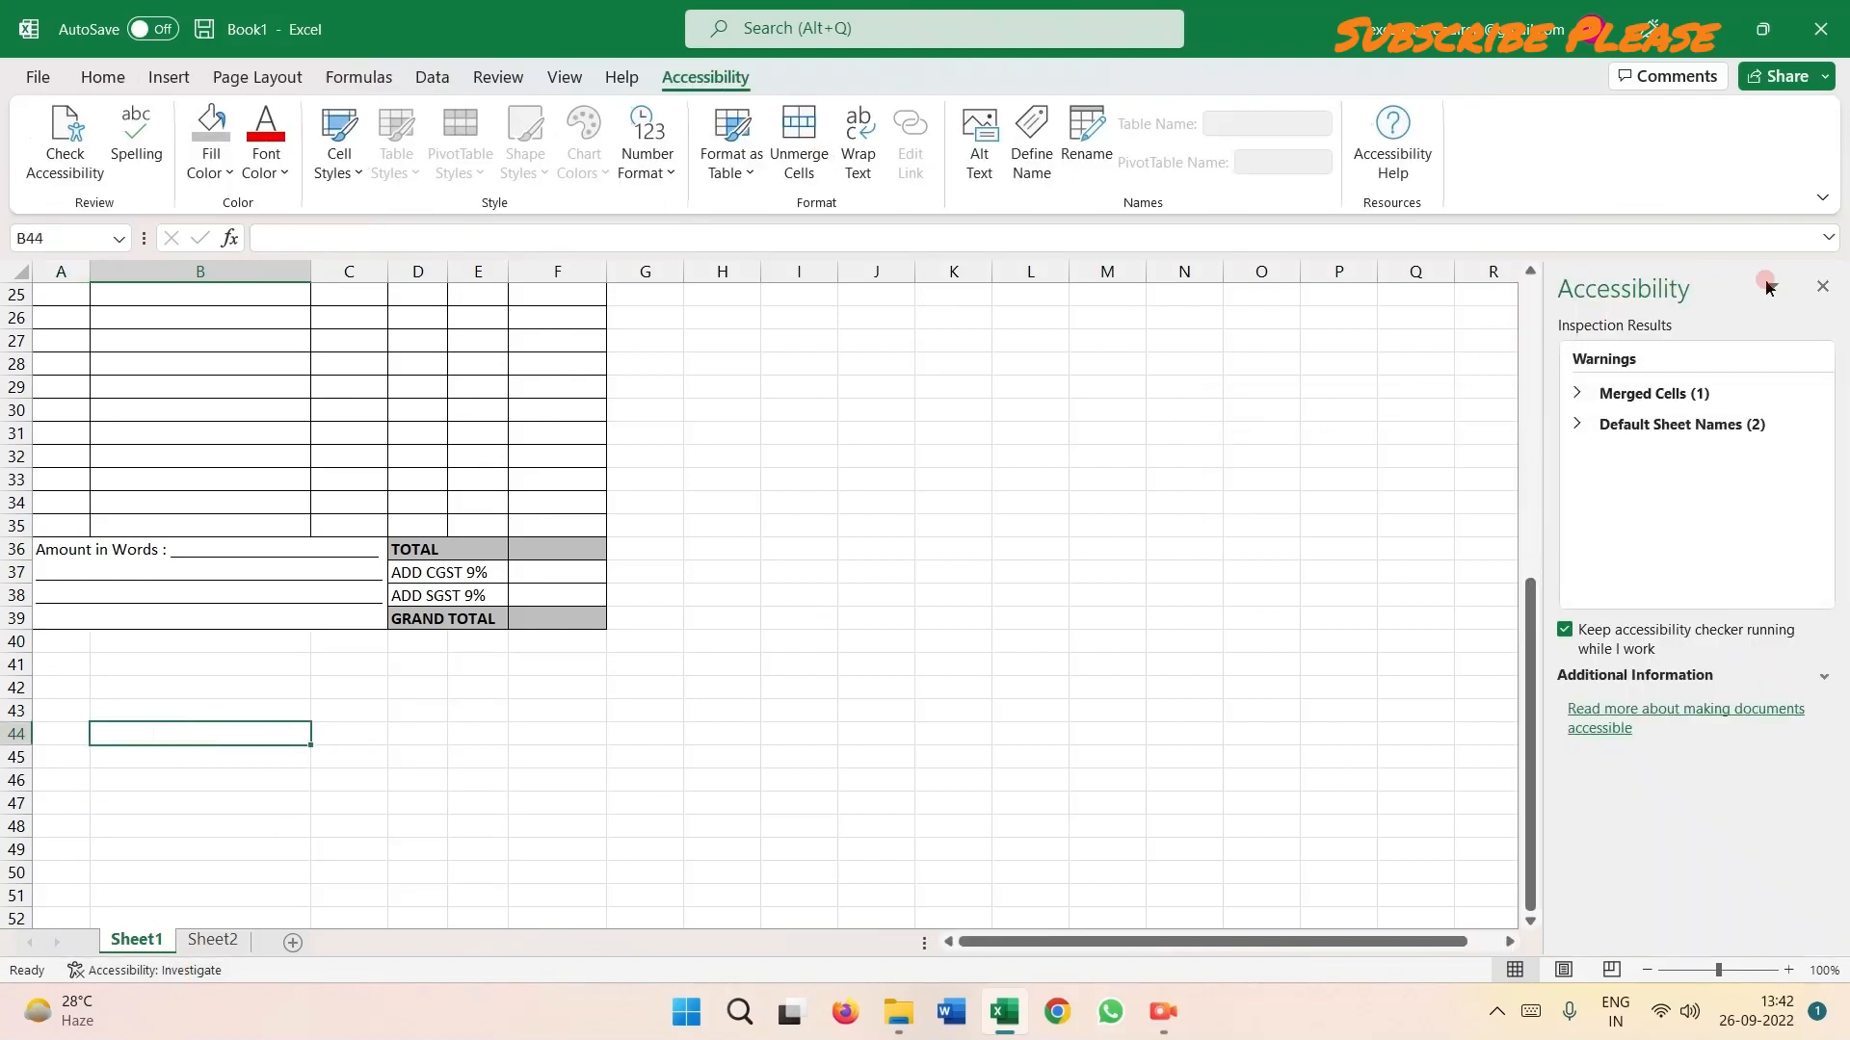
left_click(1821, 286)
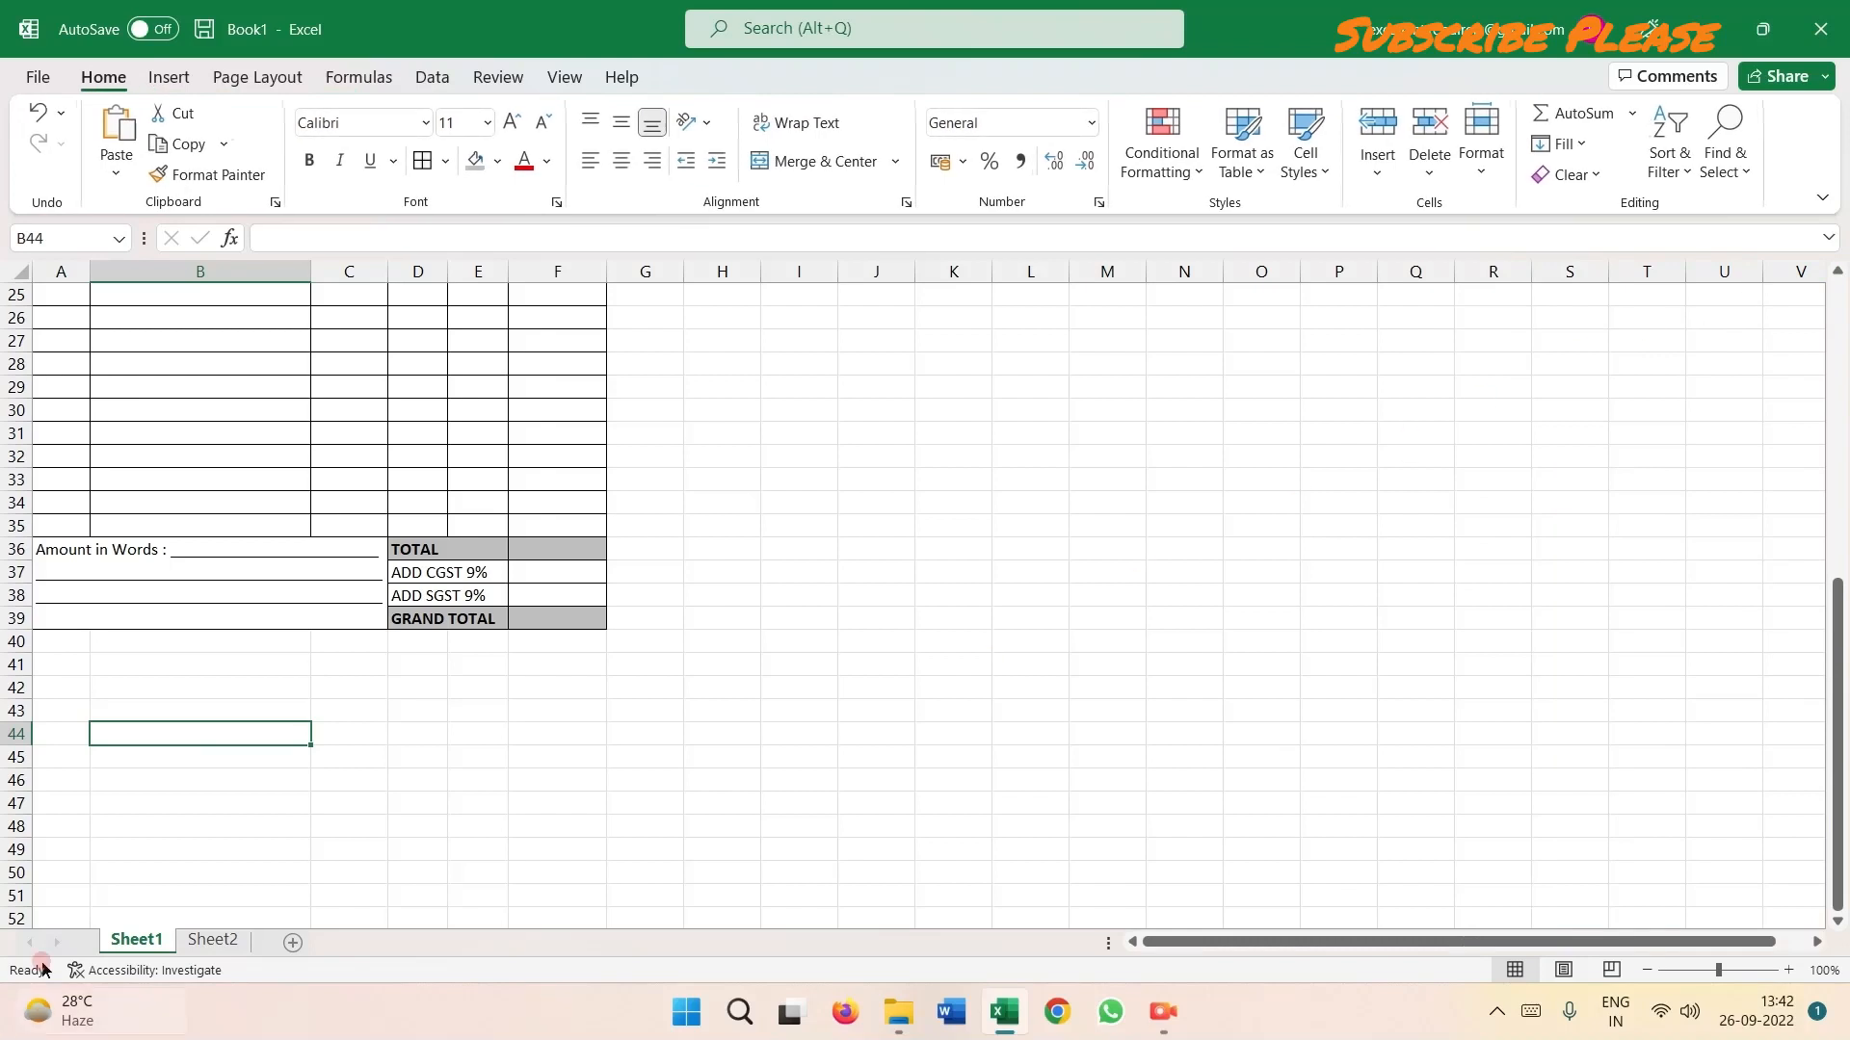
Merge the range A40:C44 across, row by row, below the "Amount in Words" block.
left_click_drag(58, 640, 339, 742)
left_click(895, 161)
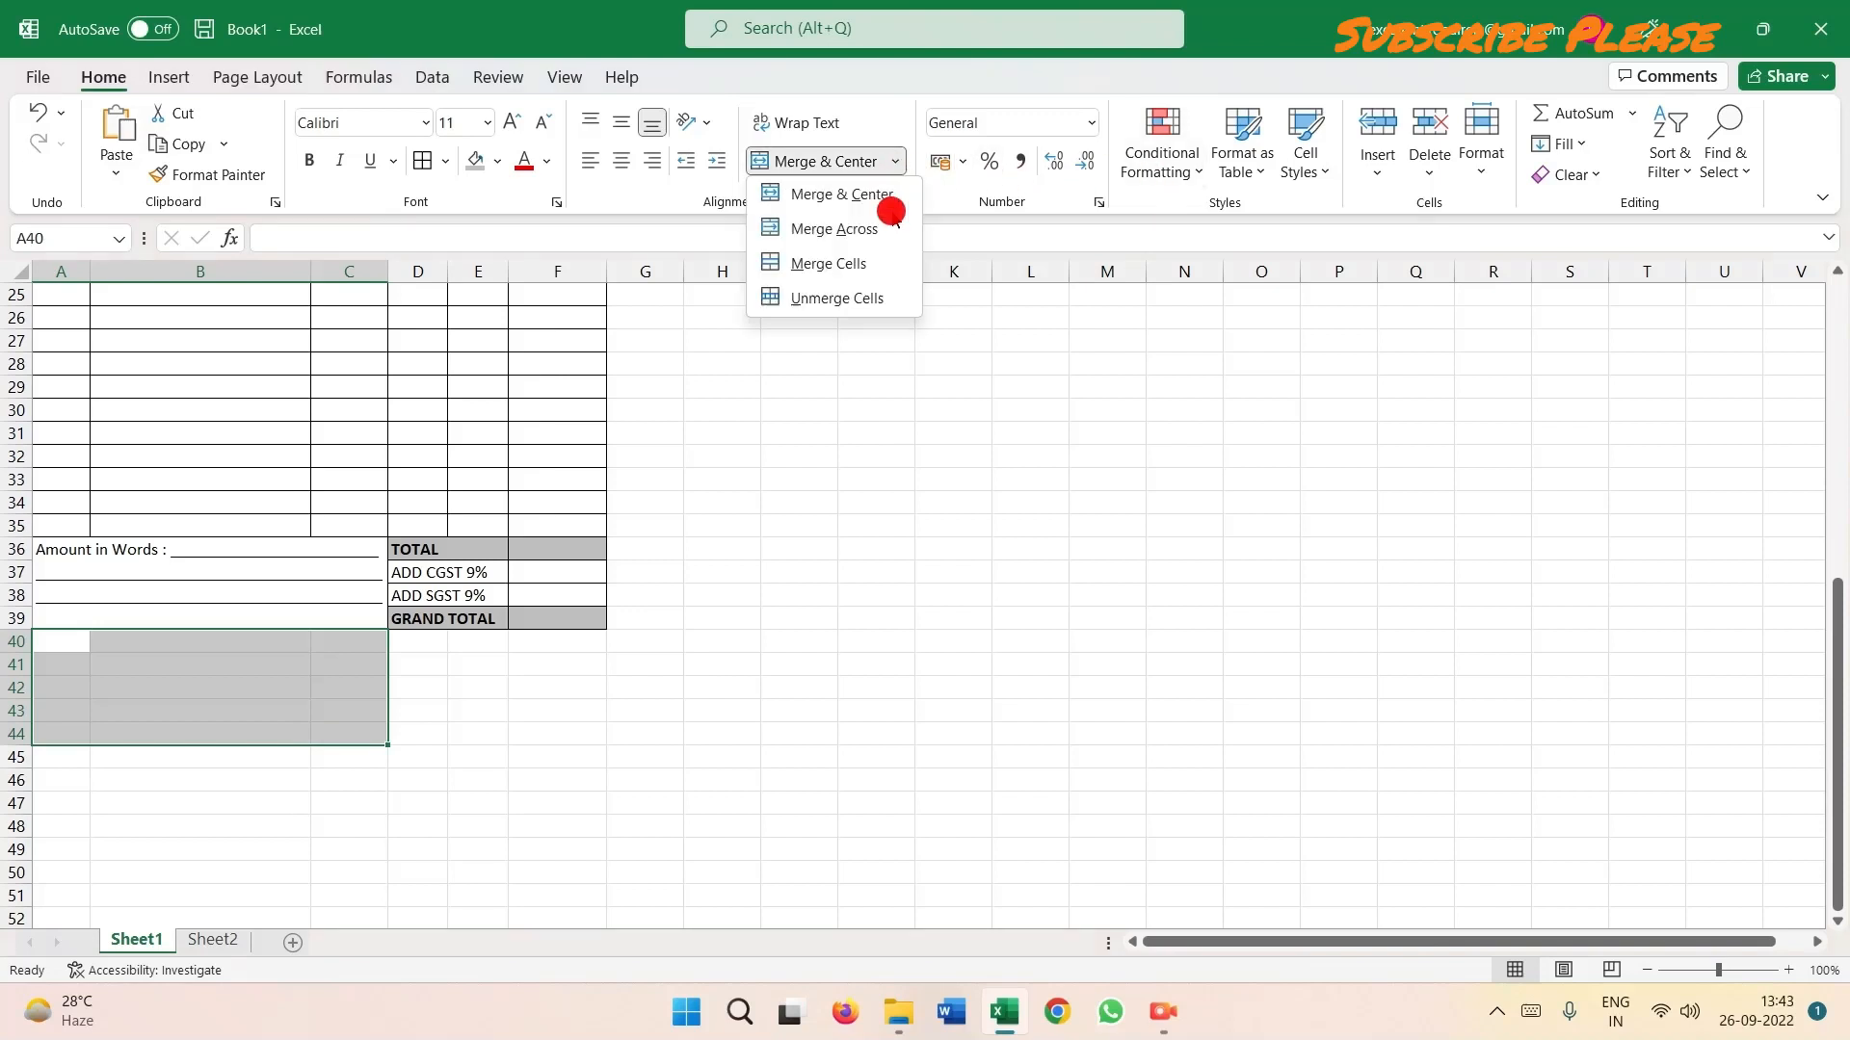
left_click(840, 229)
Enter "Bank Details" in the merged row A40 and "Bank Name" in row A41.
left_click(208, 659)
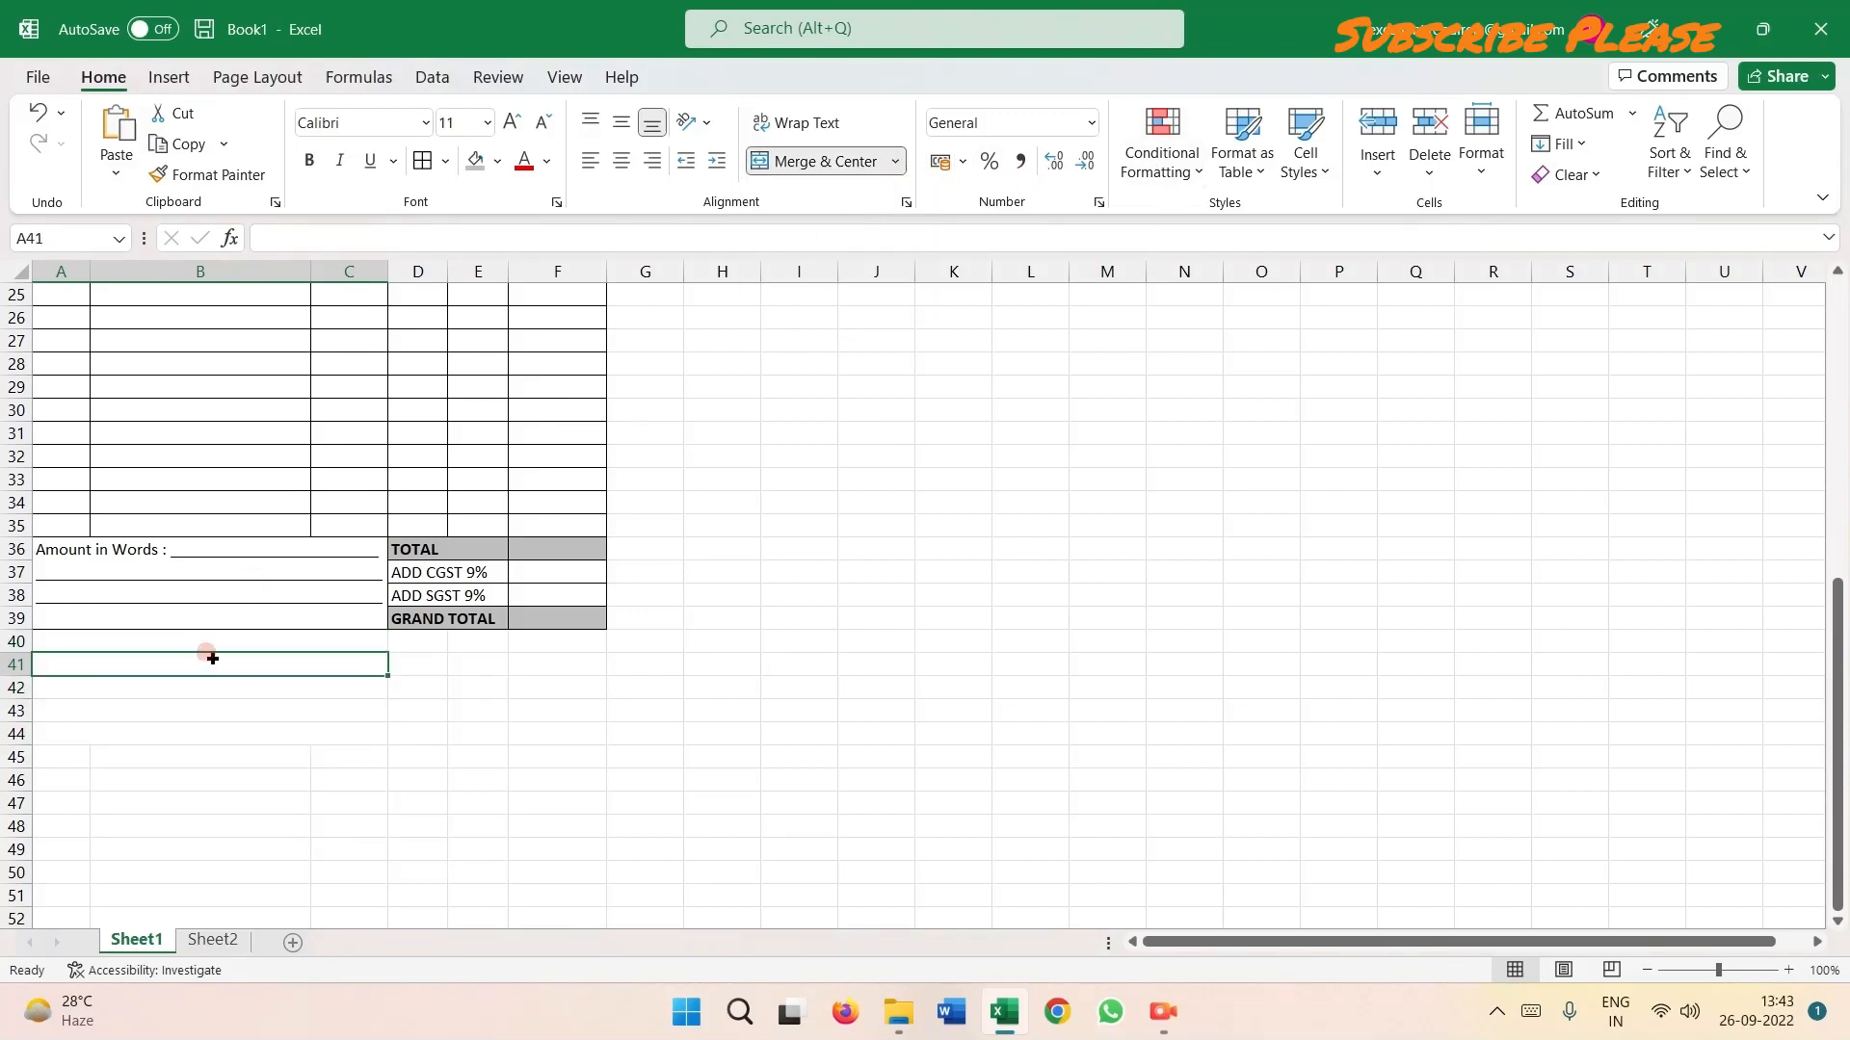
left_click(210, 643)
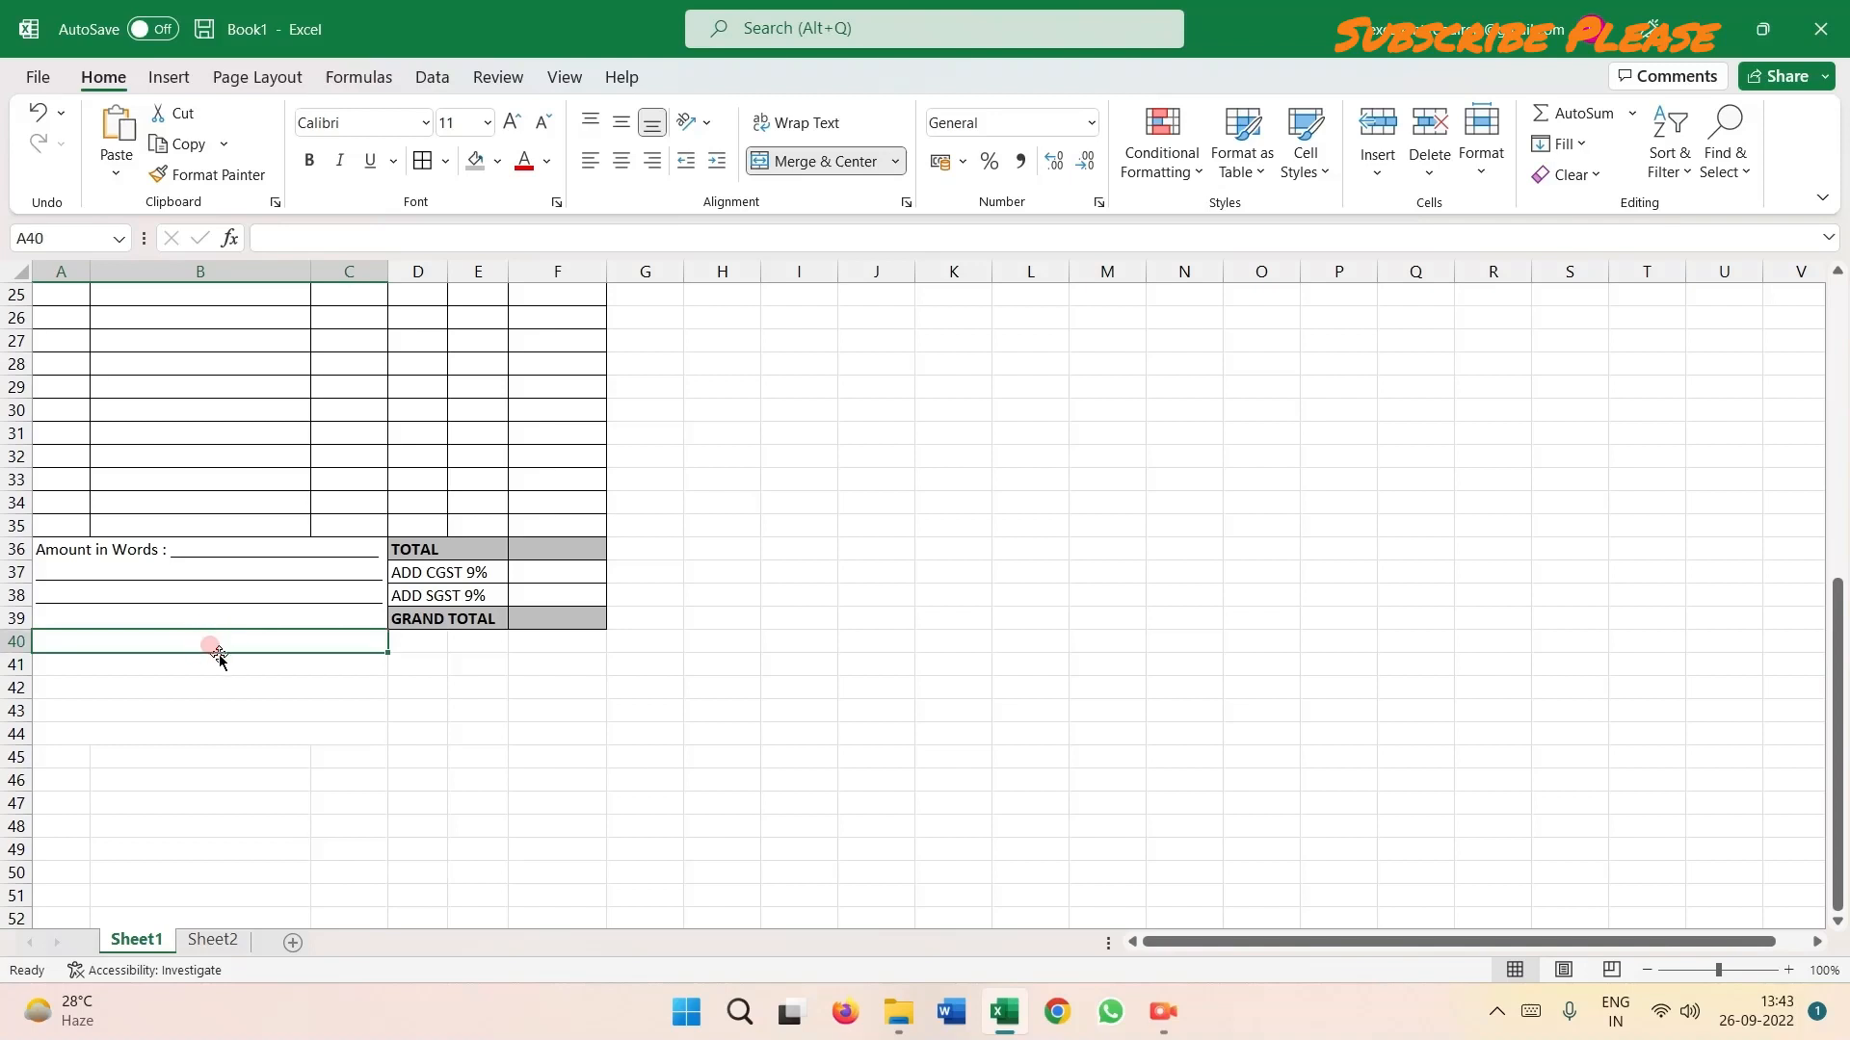
type("Bank Details")
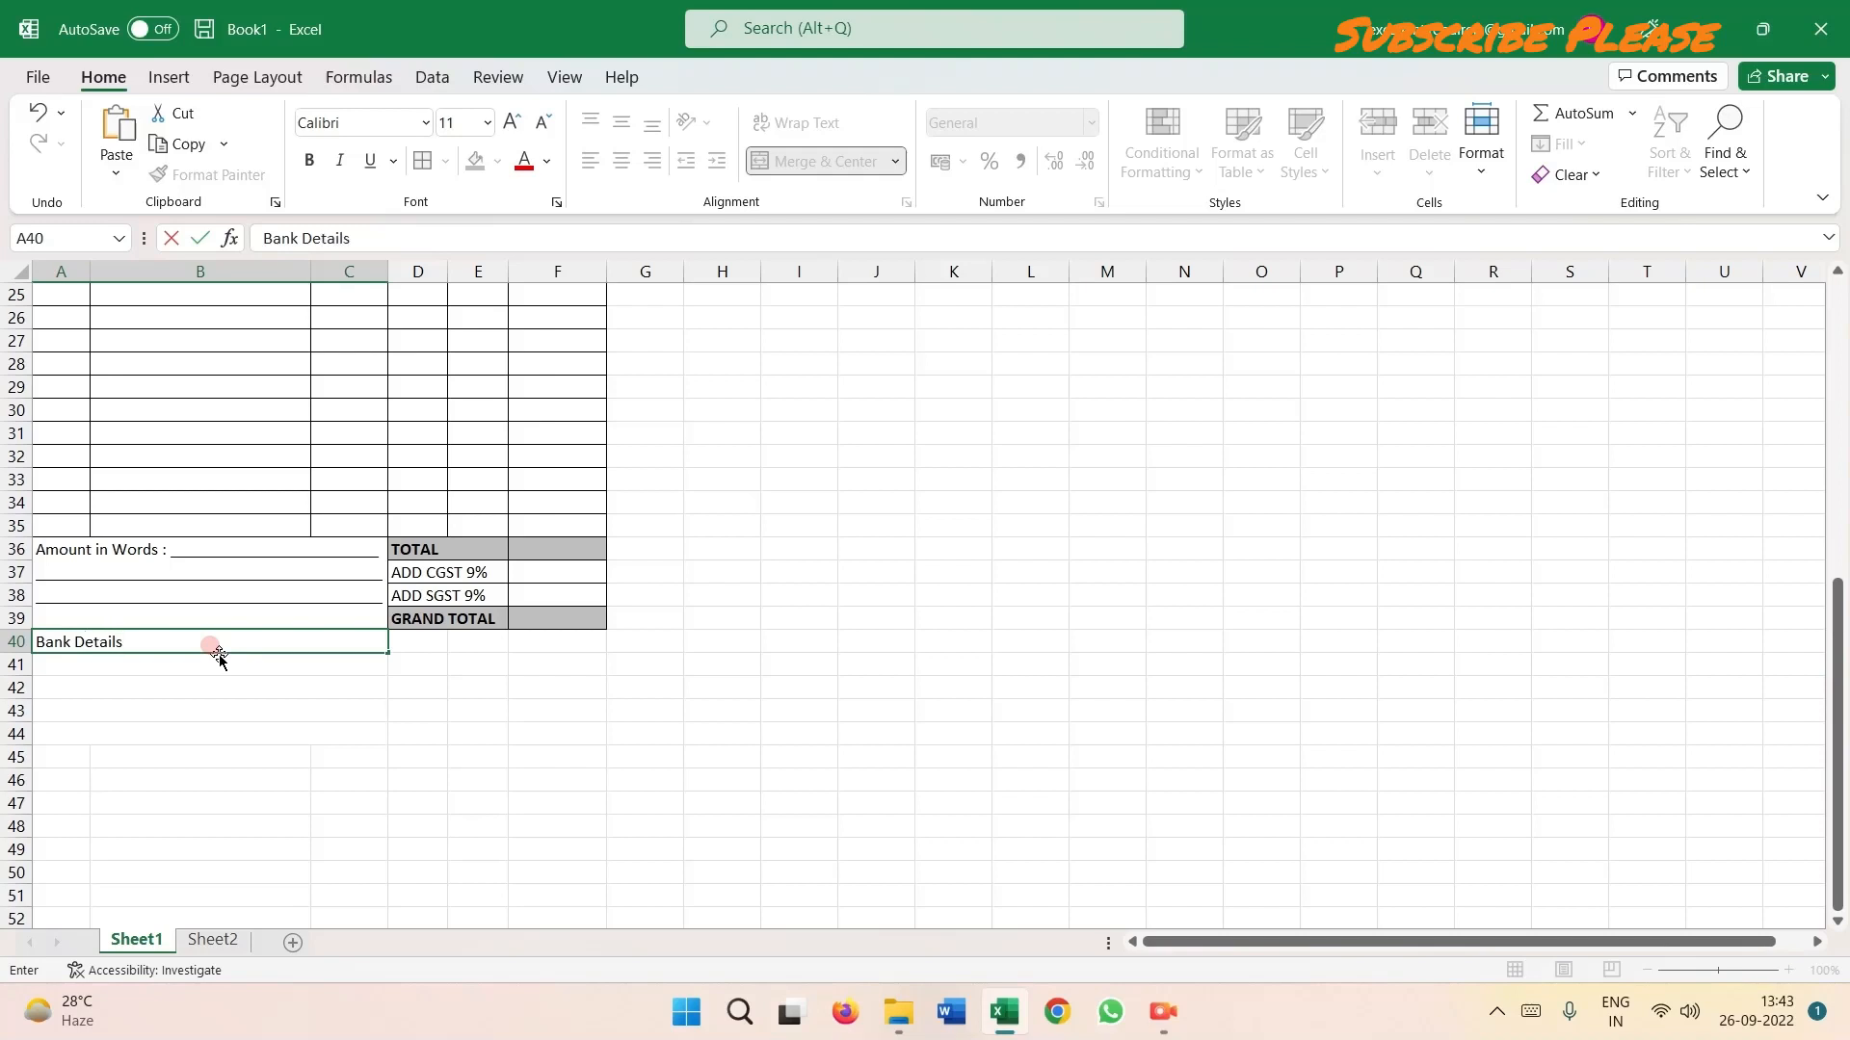
key("Return")
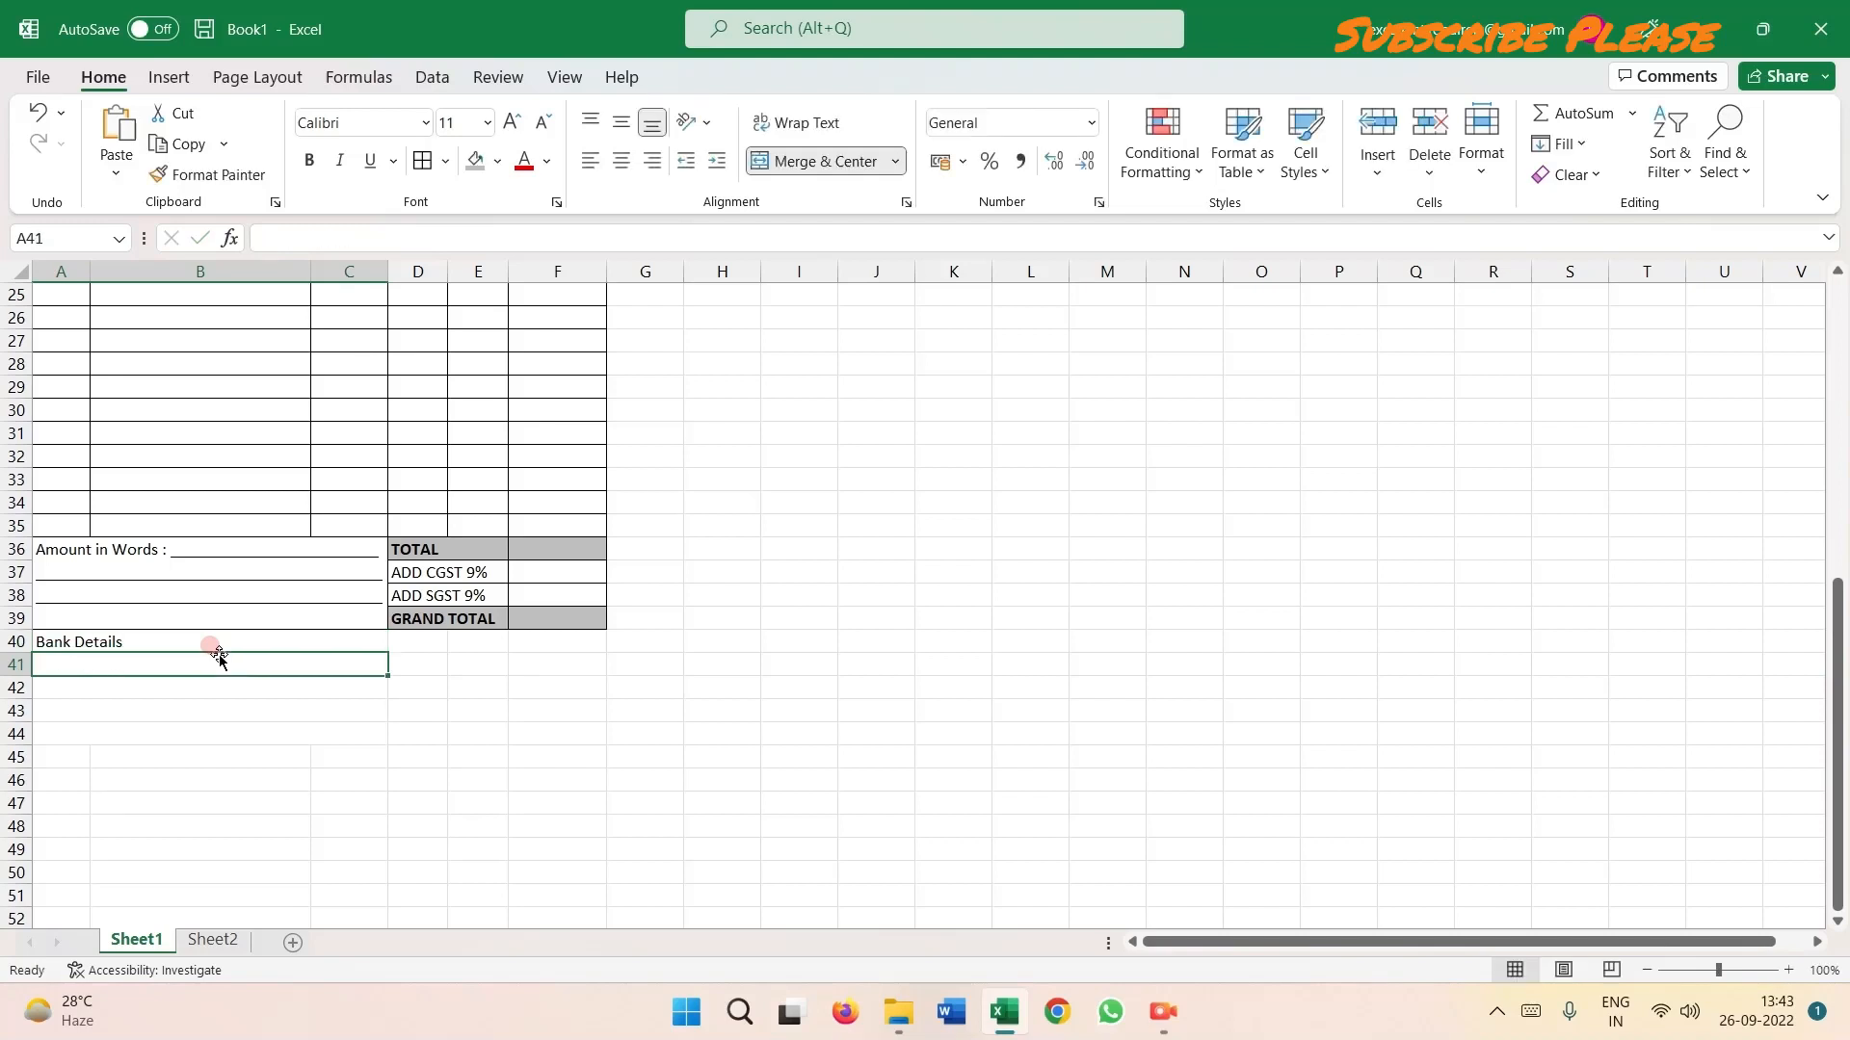
type("Bank ")
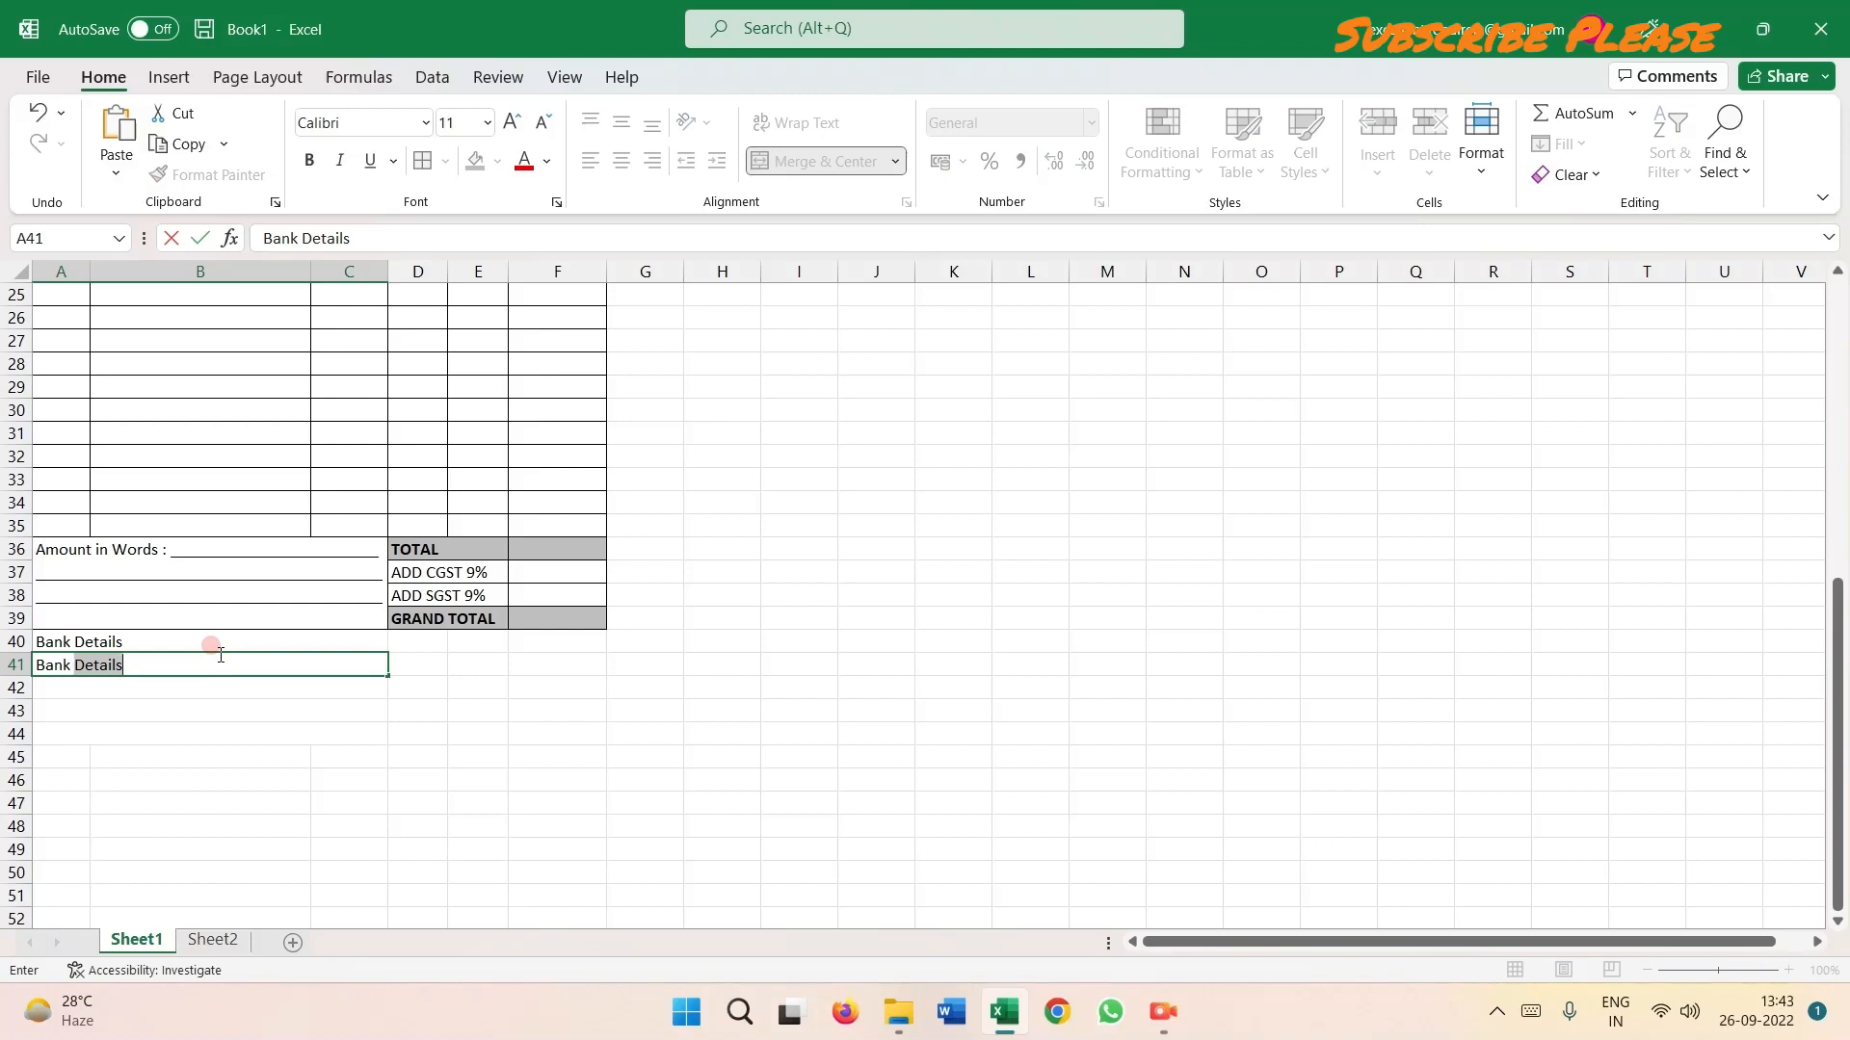
type("Name")
key("Return")
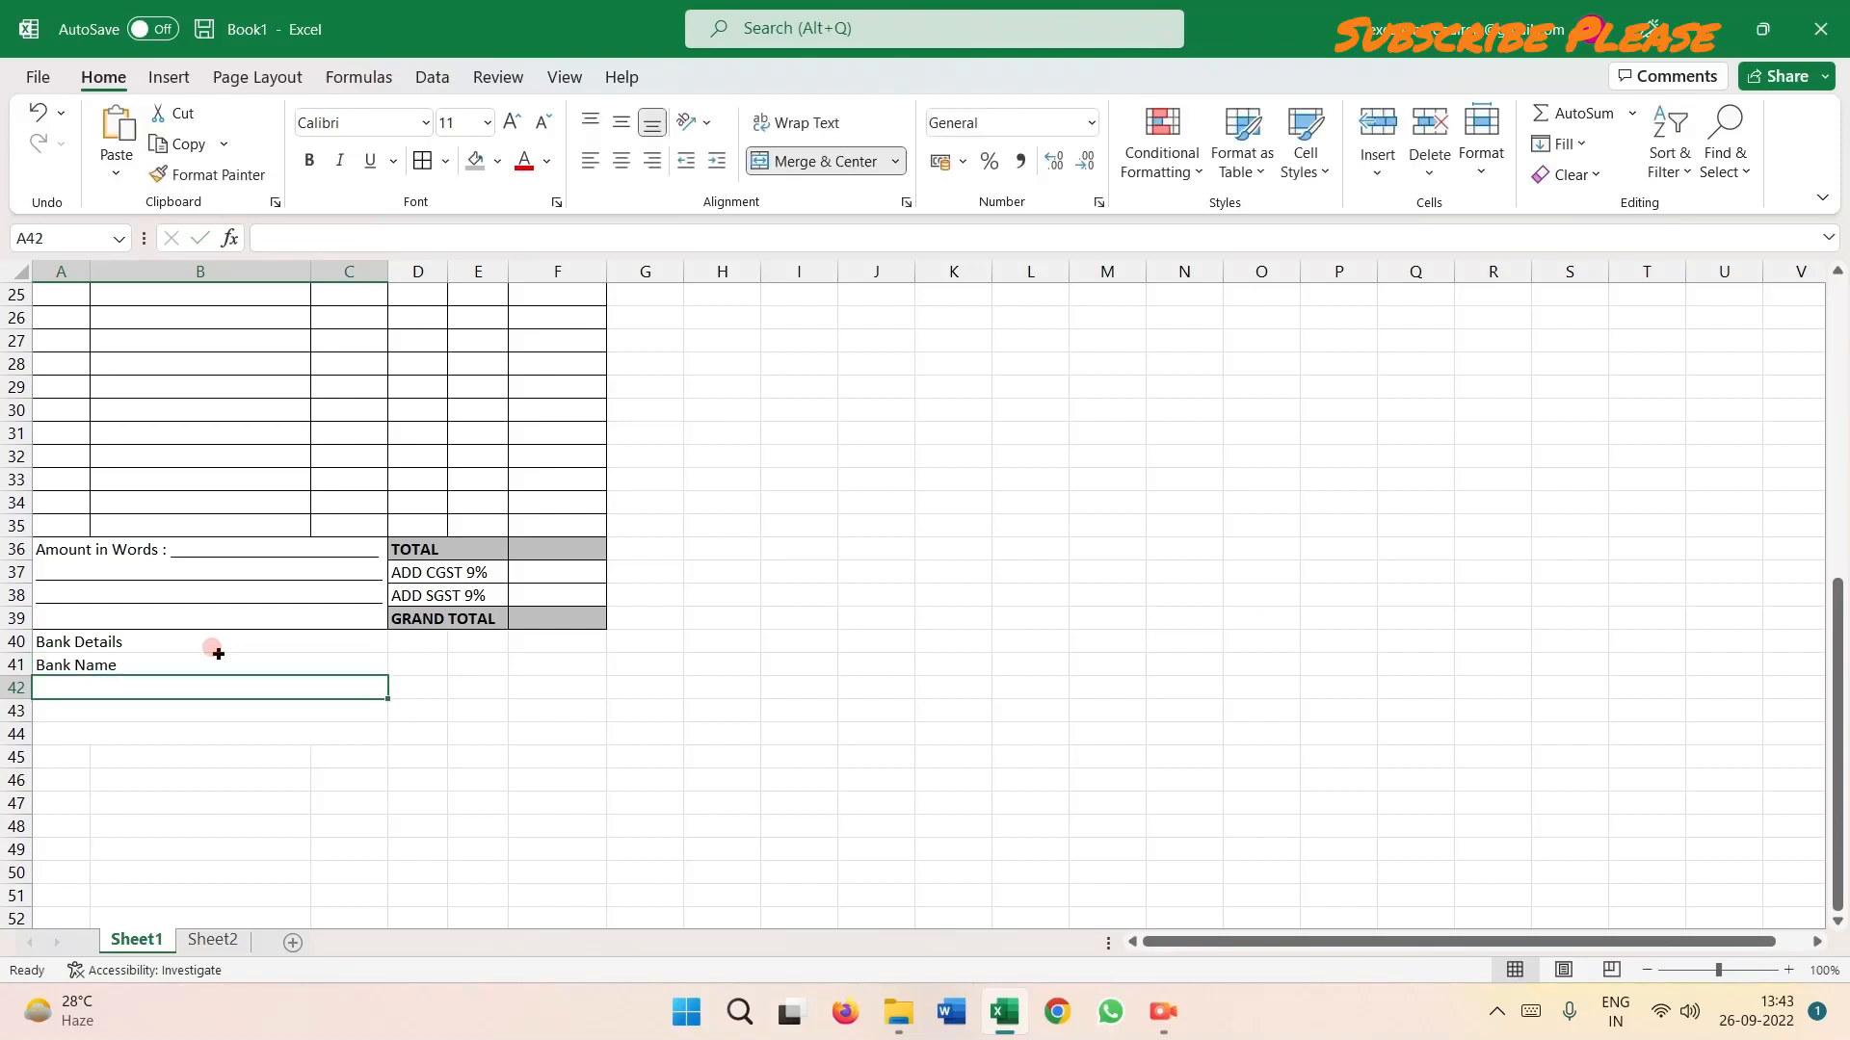
Enter the labels "Bank AC No.", "IFSC NO." and "Branch" in A42, A43 and A44.
type("Bank AC No.")
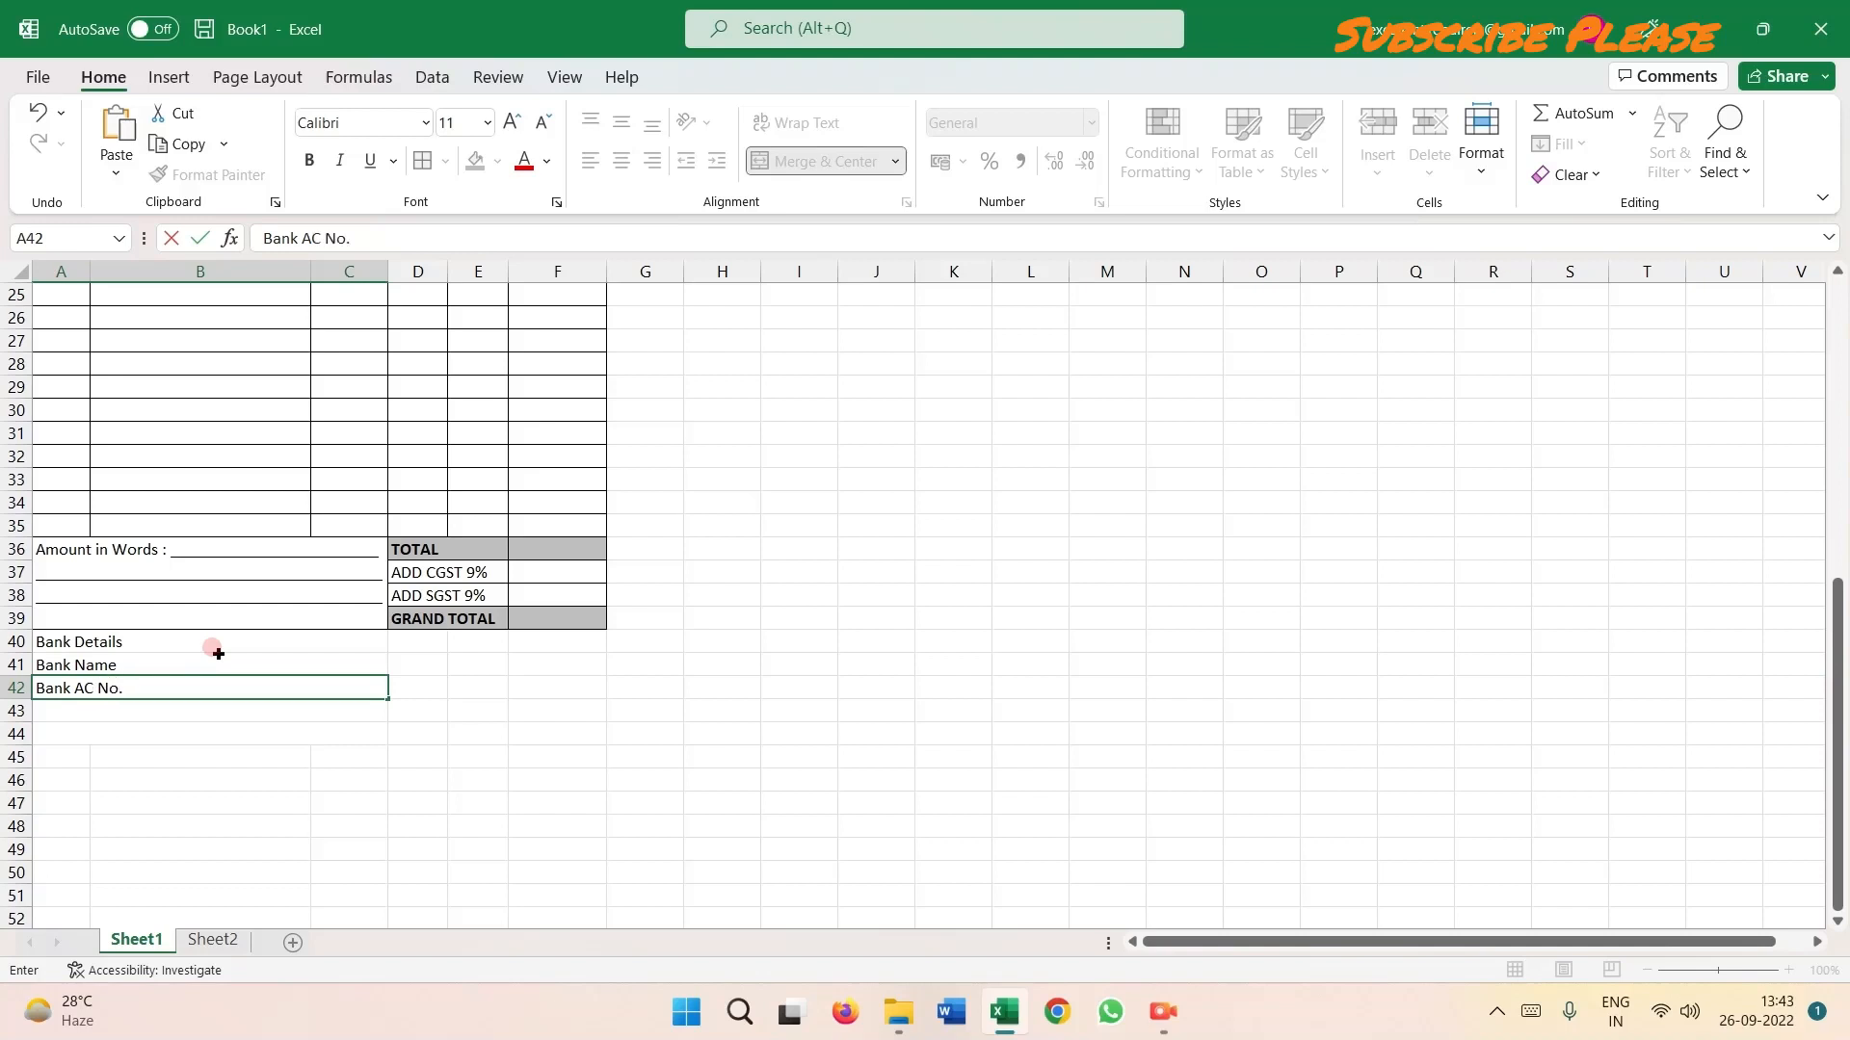
key("Return")
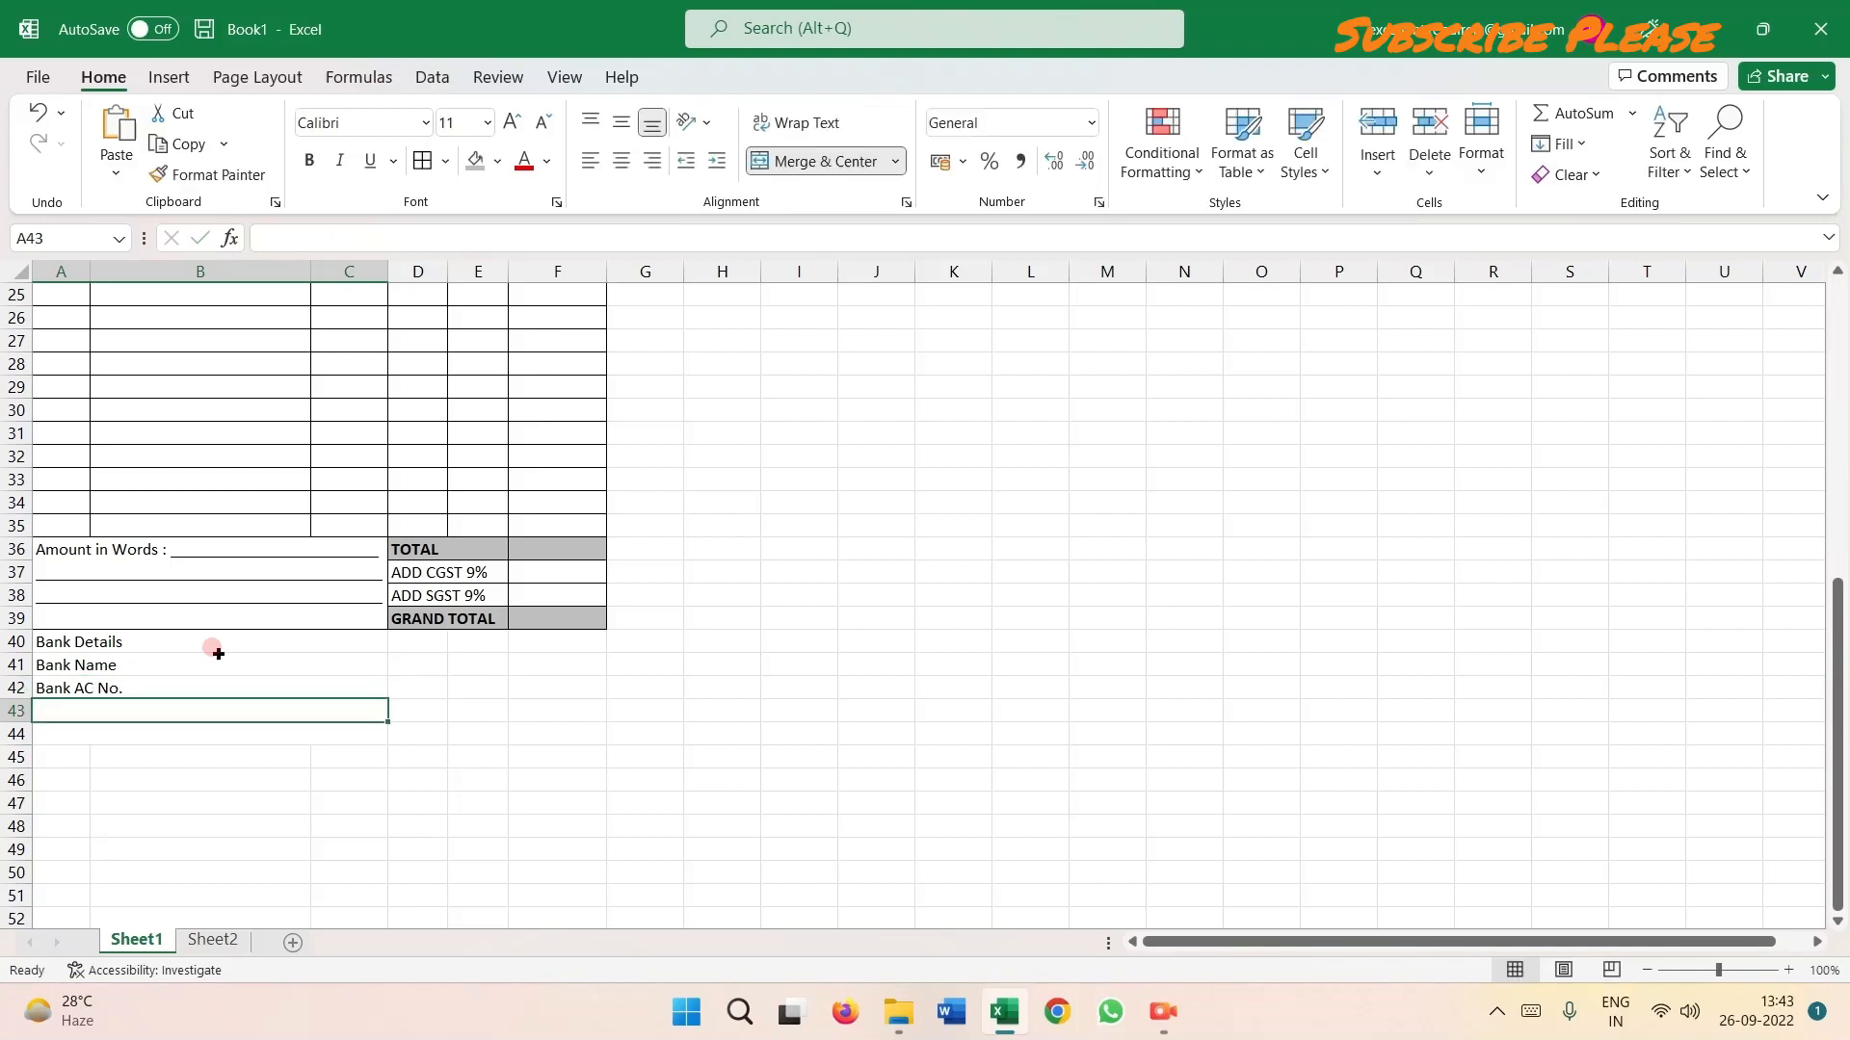
type("IFSC NO.")
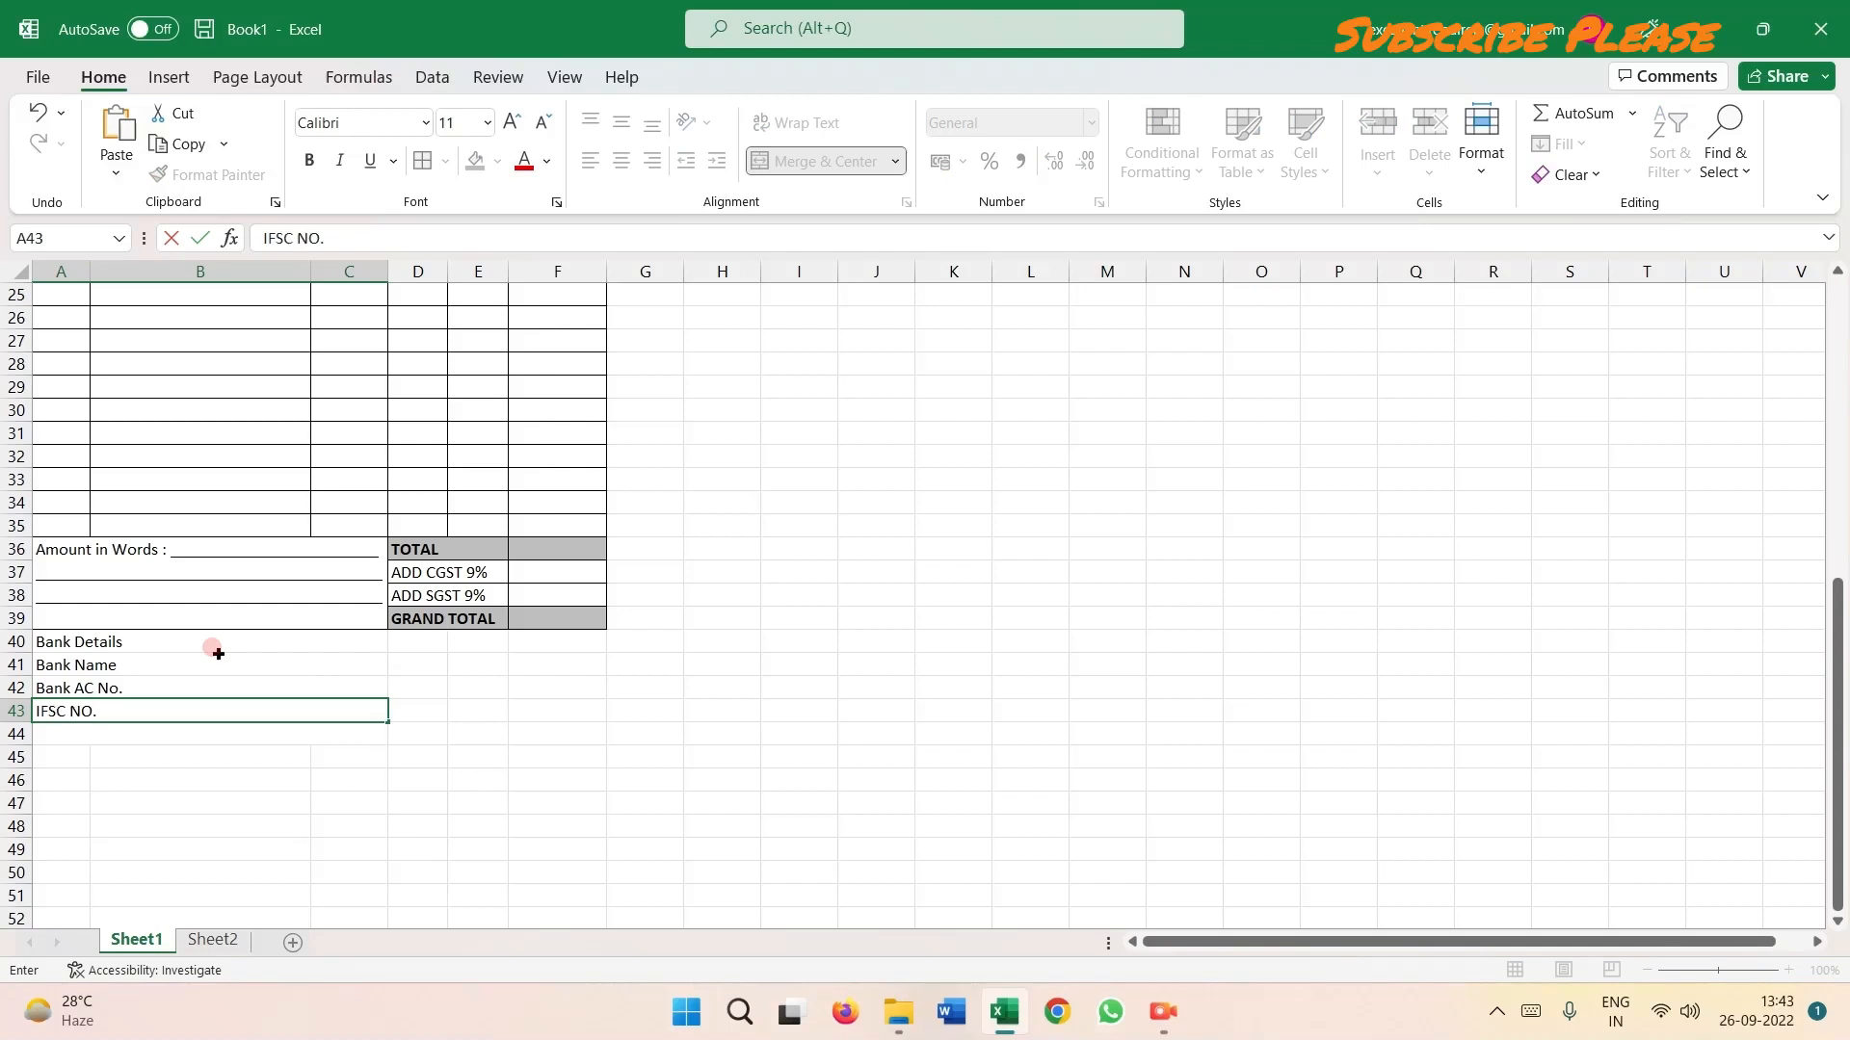
key("Return")
type("Branch")
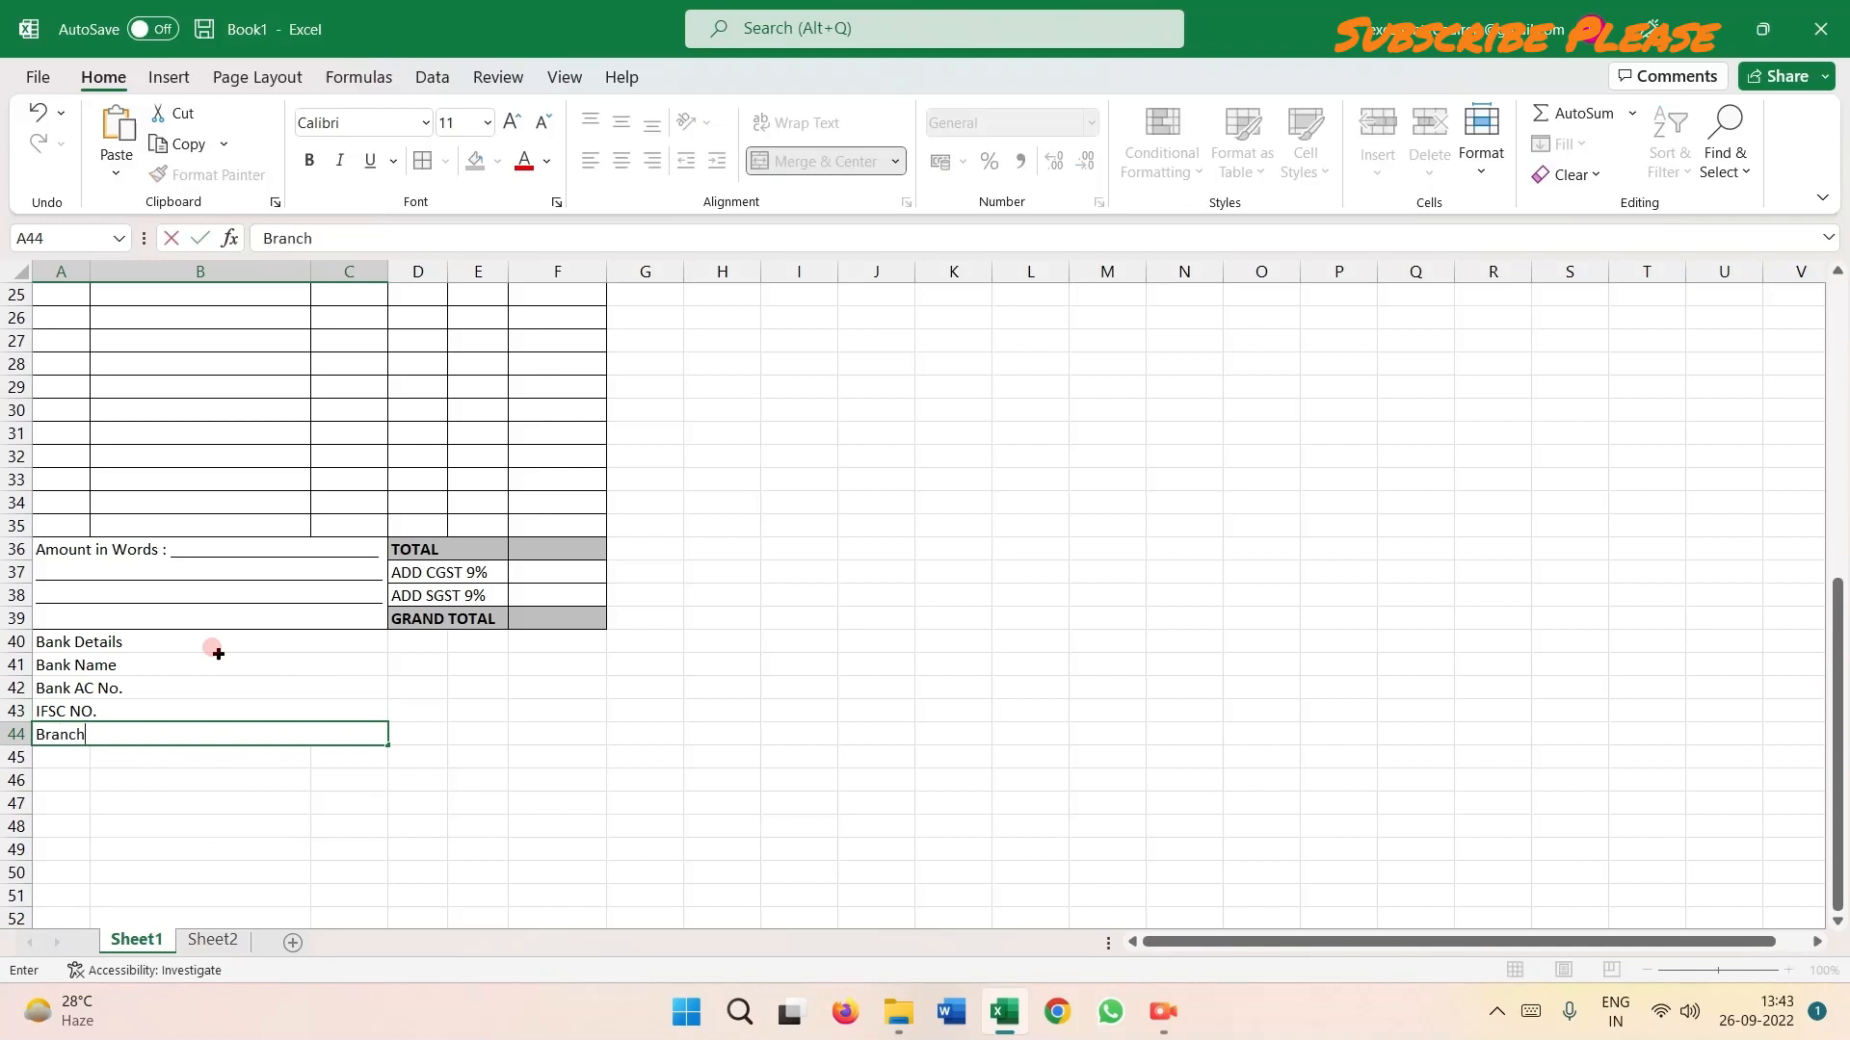
key("Return")
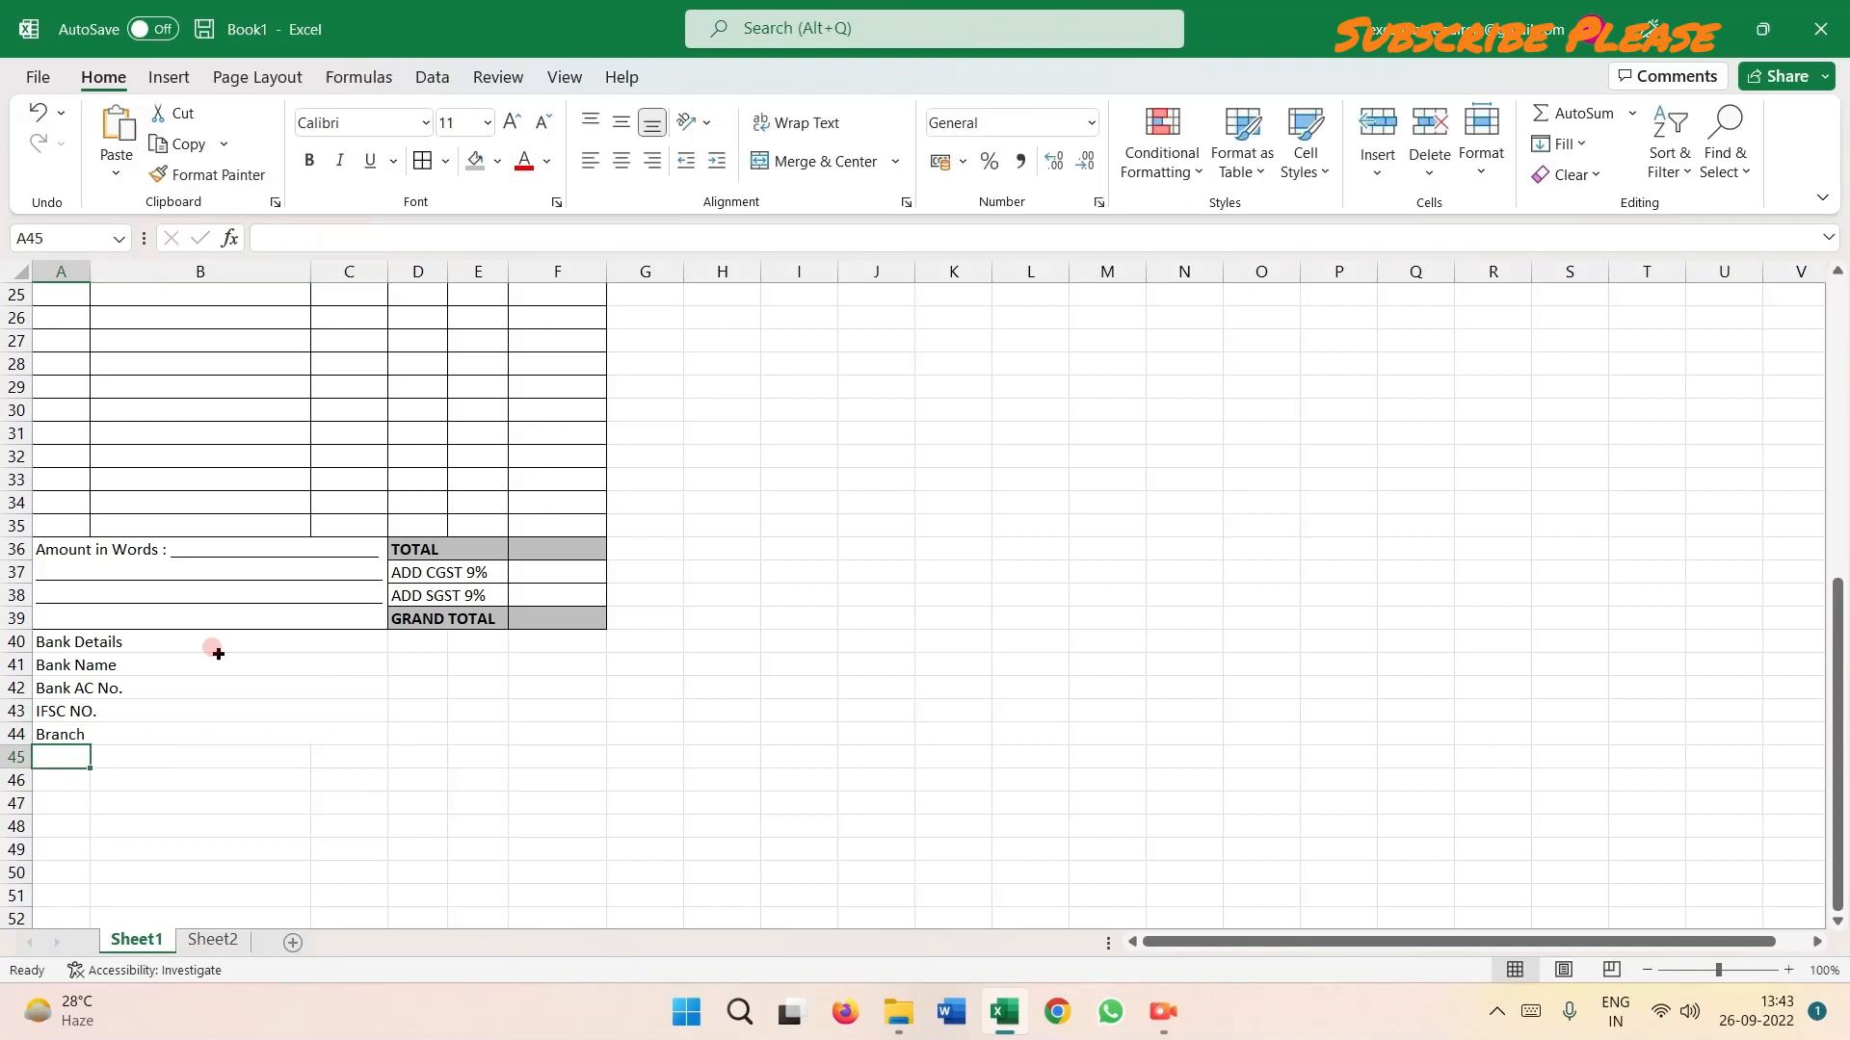
Merge and center cells D44:F44, beside the "Branch" row.
key("Up")
key("Down")
key("Up")
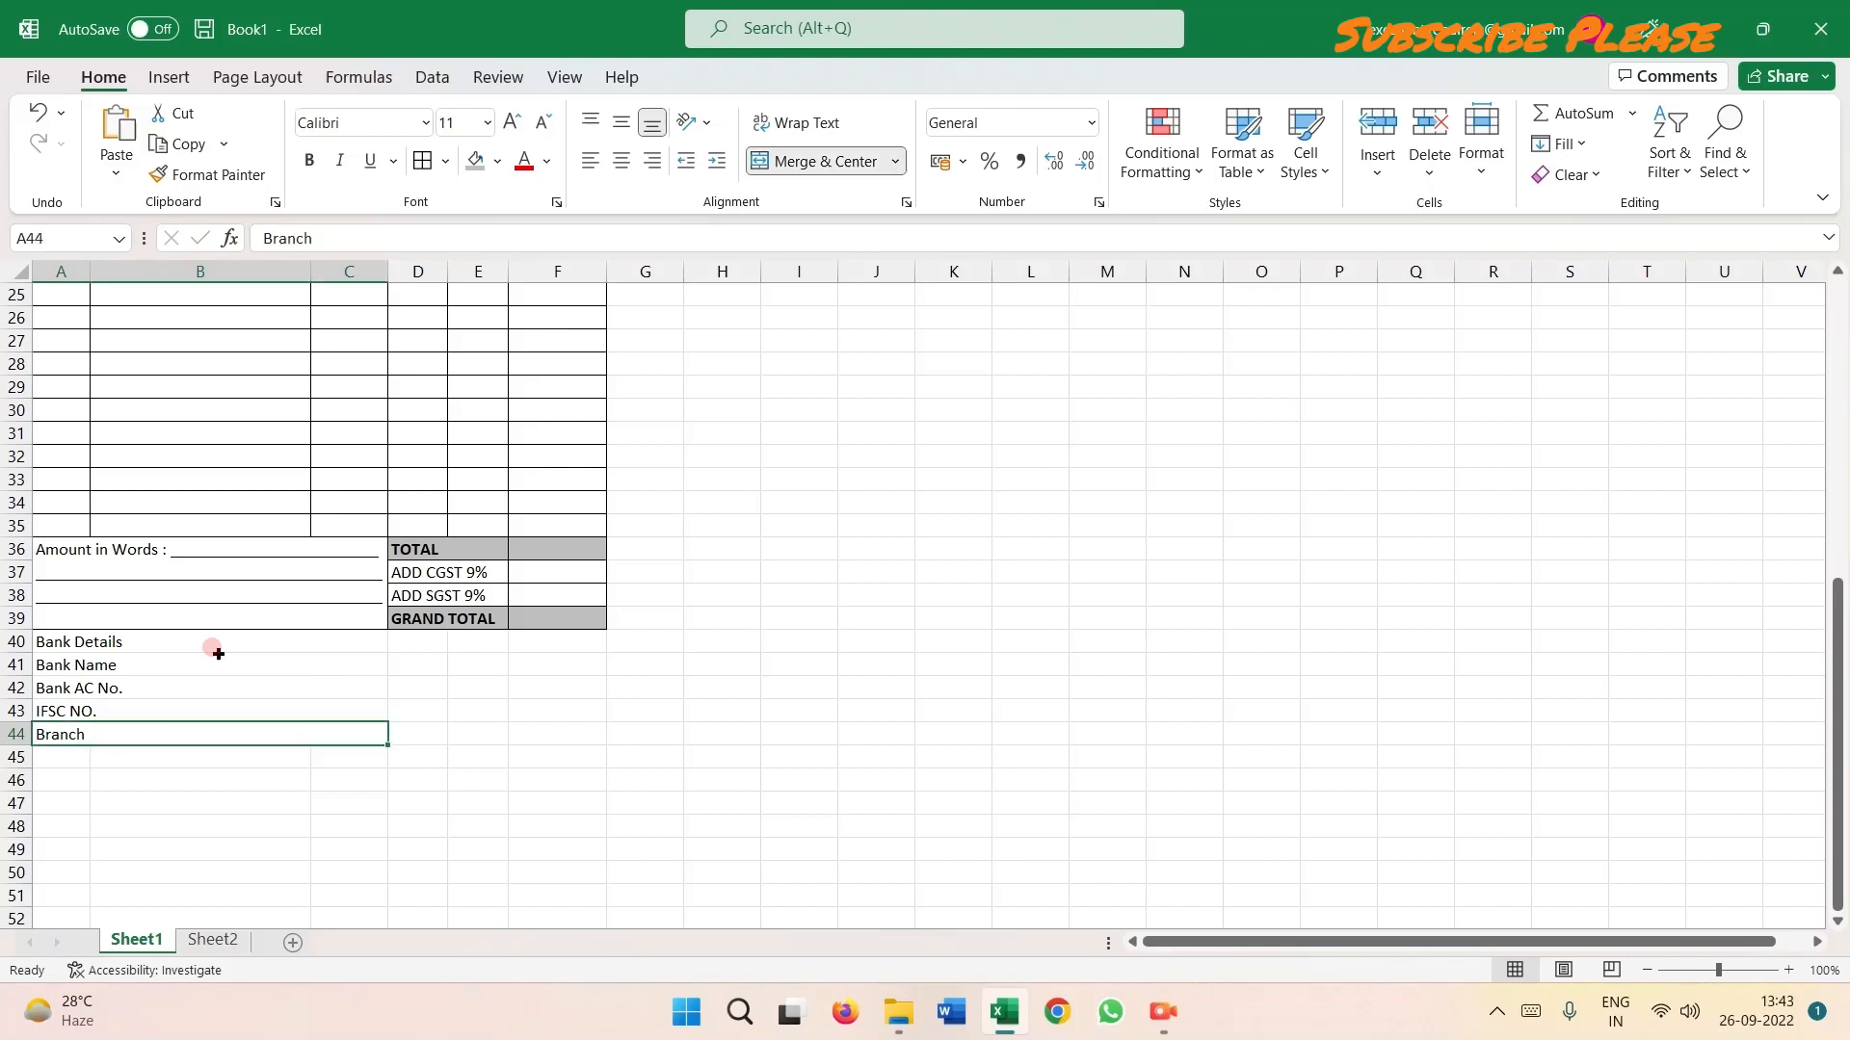
key("Right")
key("shift+Right")
key("shift+Right")
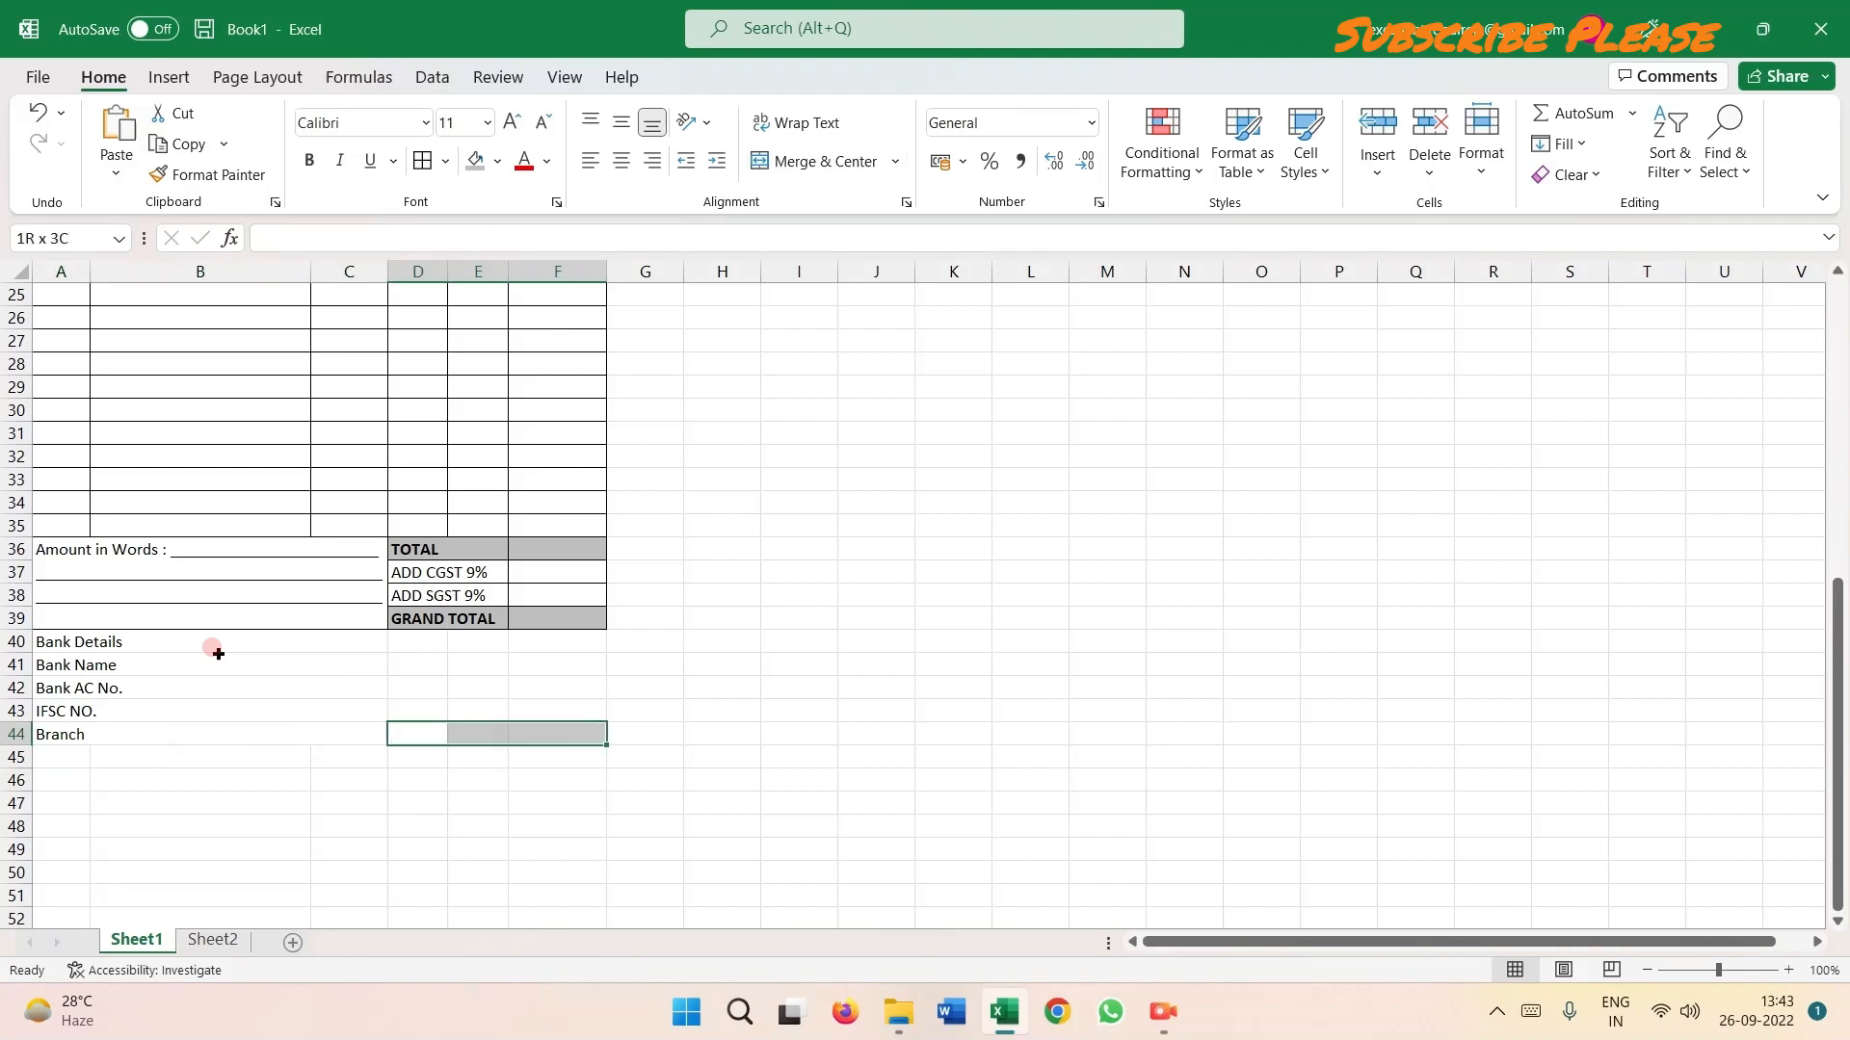
left_click(797, 161)
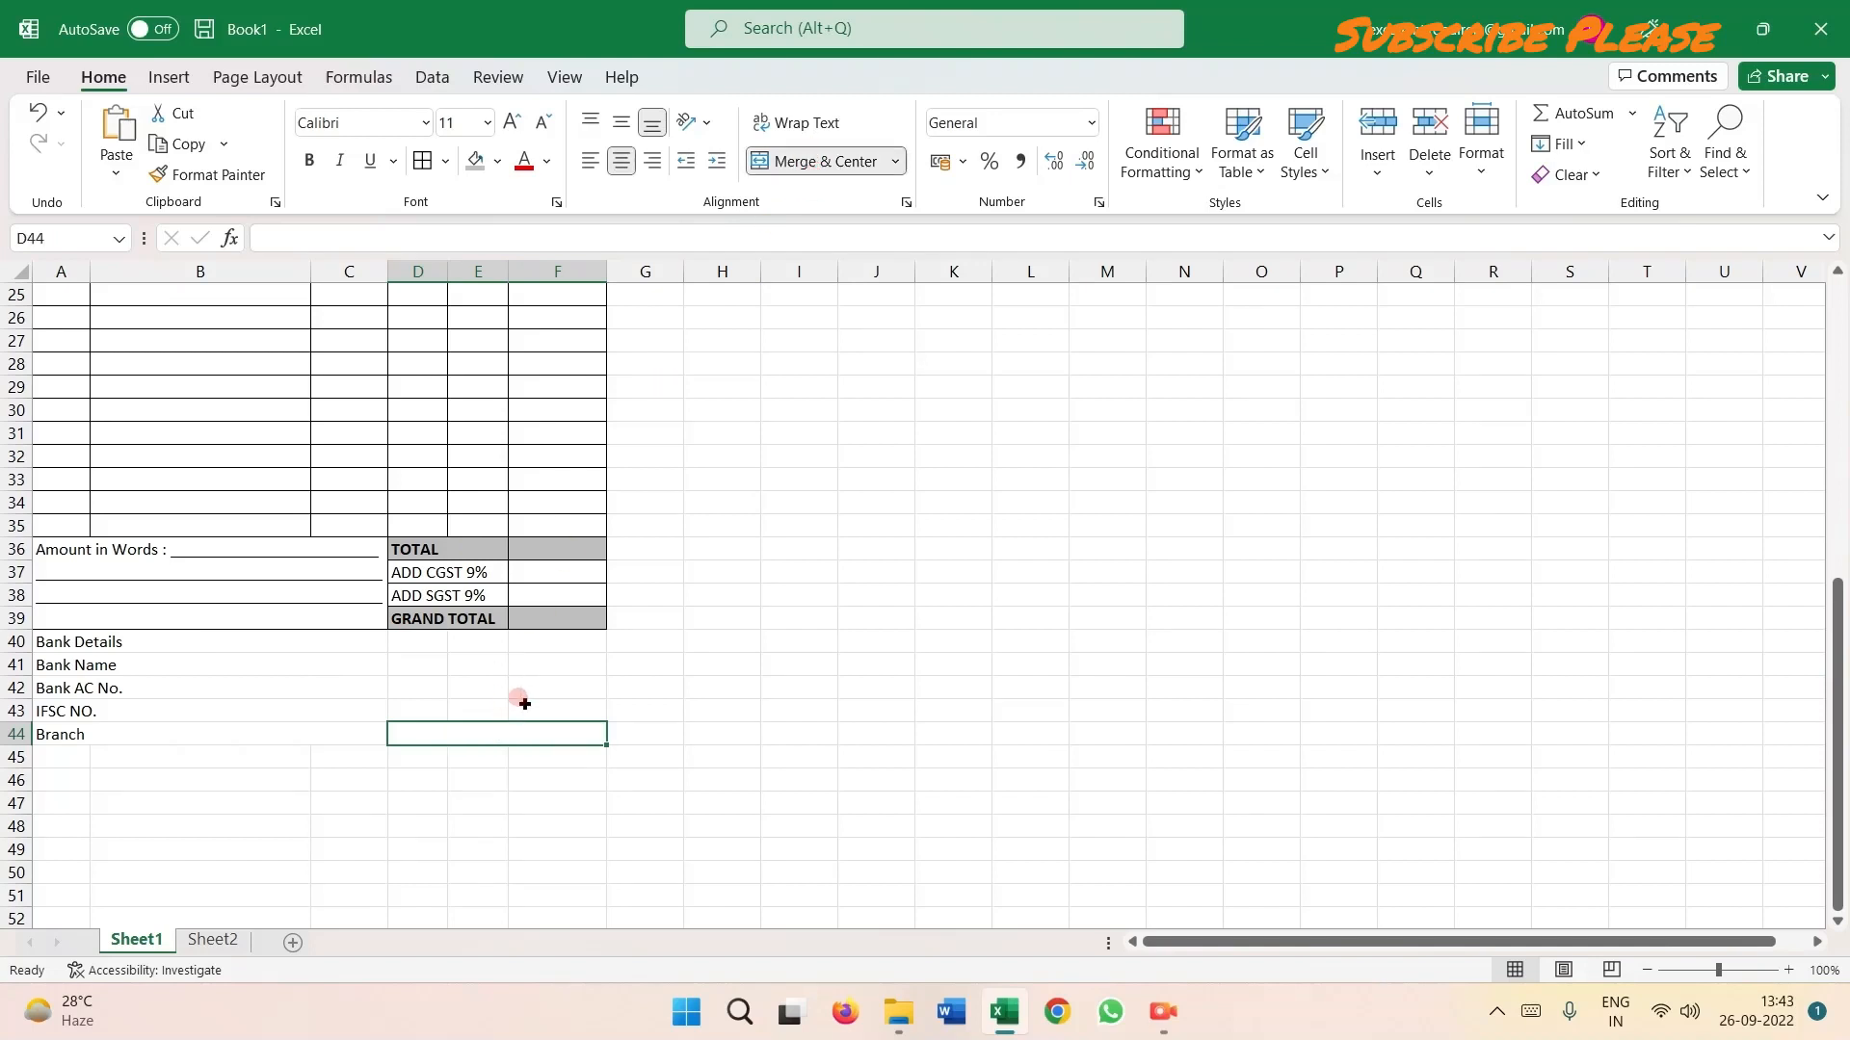
Enter "For On-Line iNfo." in the merged cell D44, copying the company name from the heading in A2.
type("For")
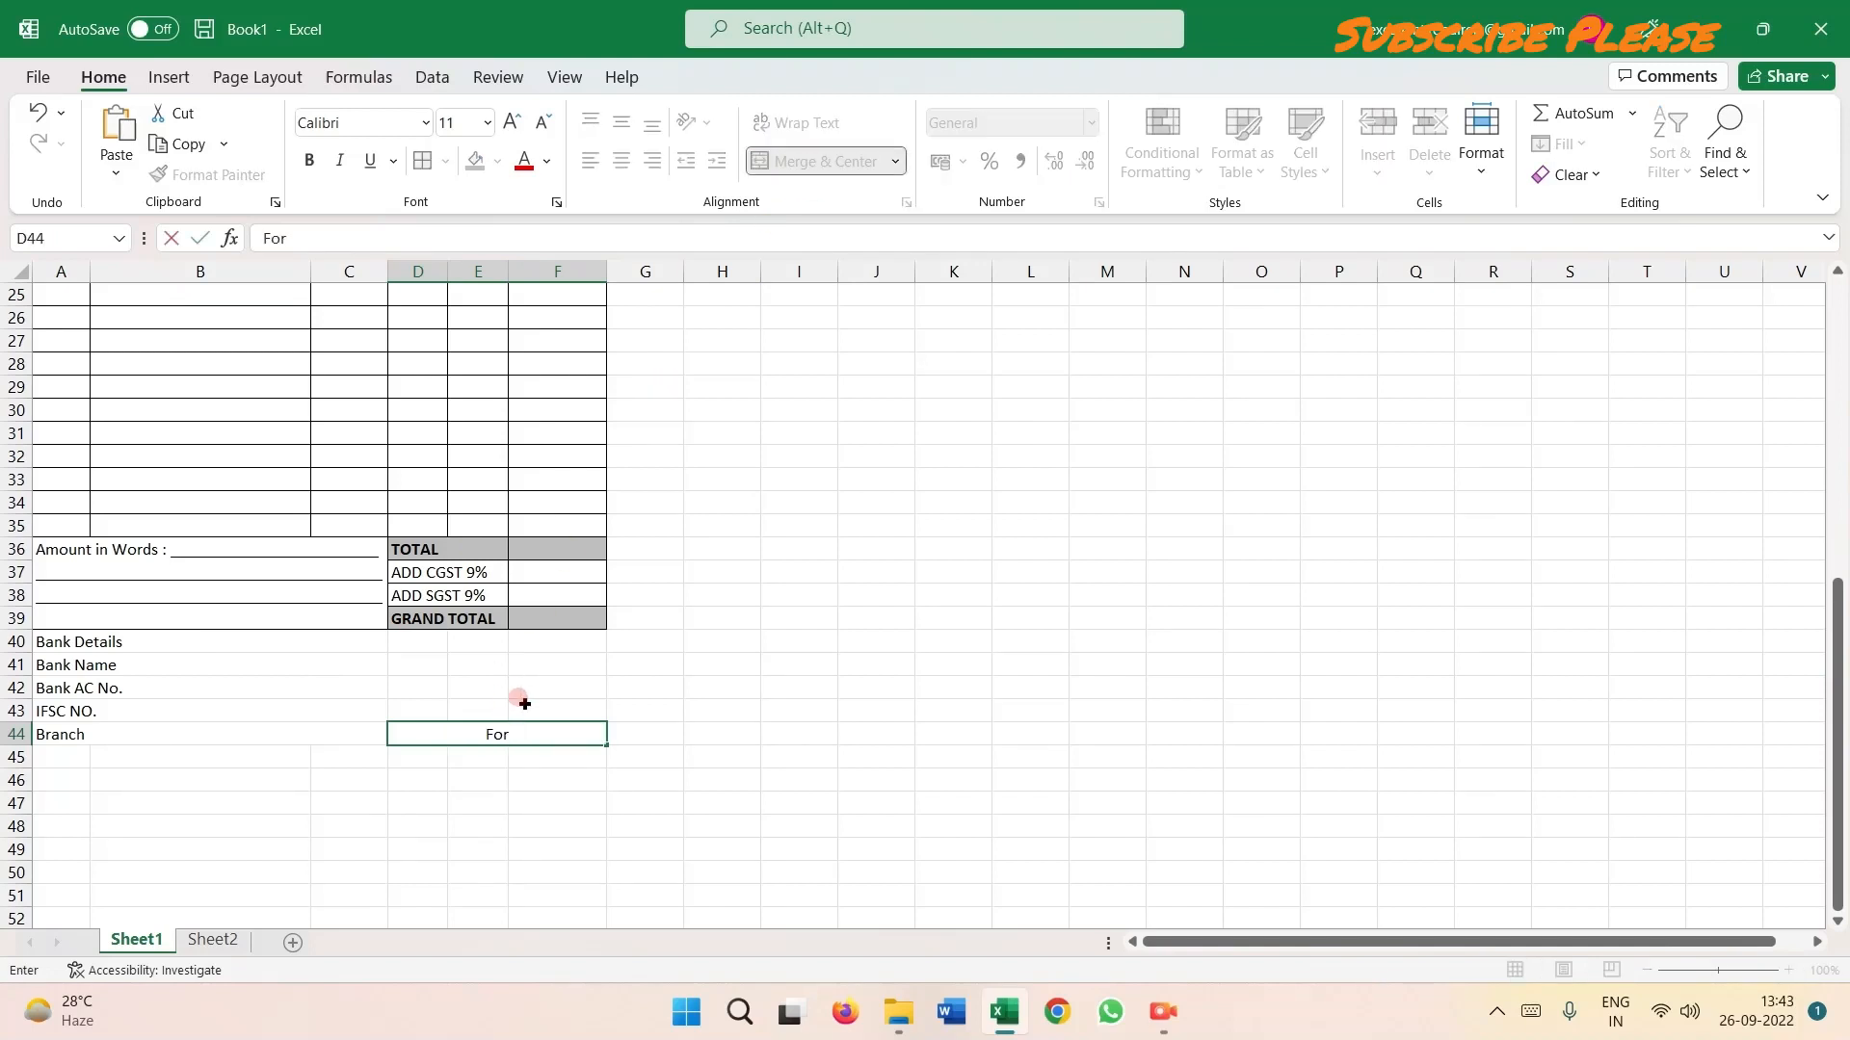
scroll(525, 636, "up", 8)
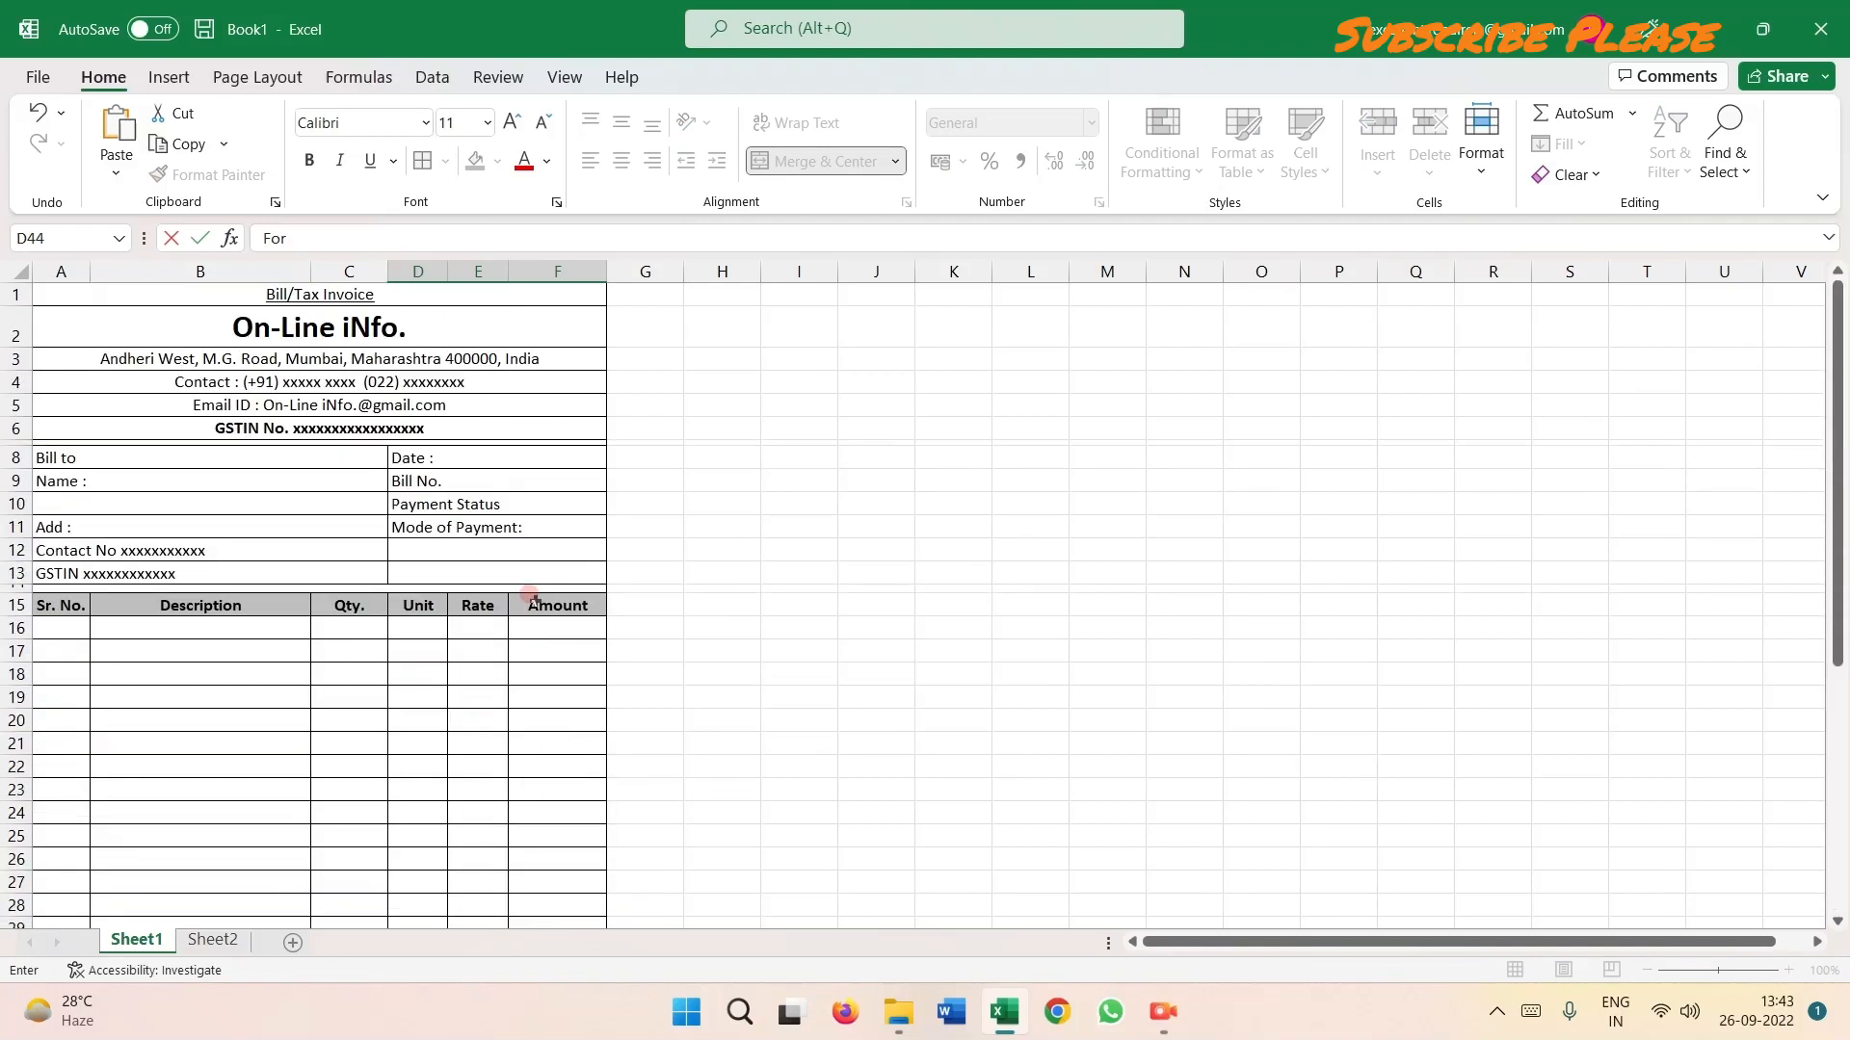
left_click(335, 313)
left_click_drag(452, 241, 263, 238)
key("ctrl+c")
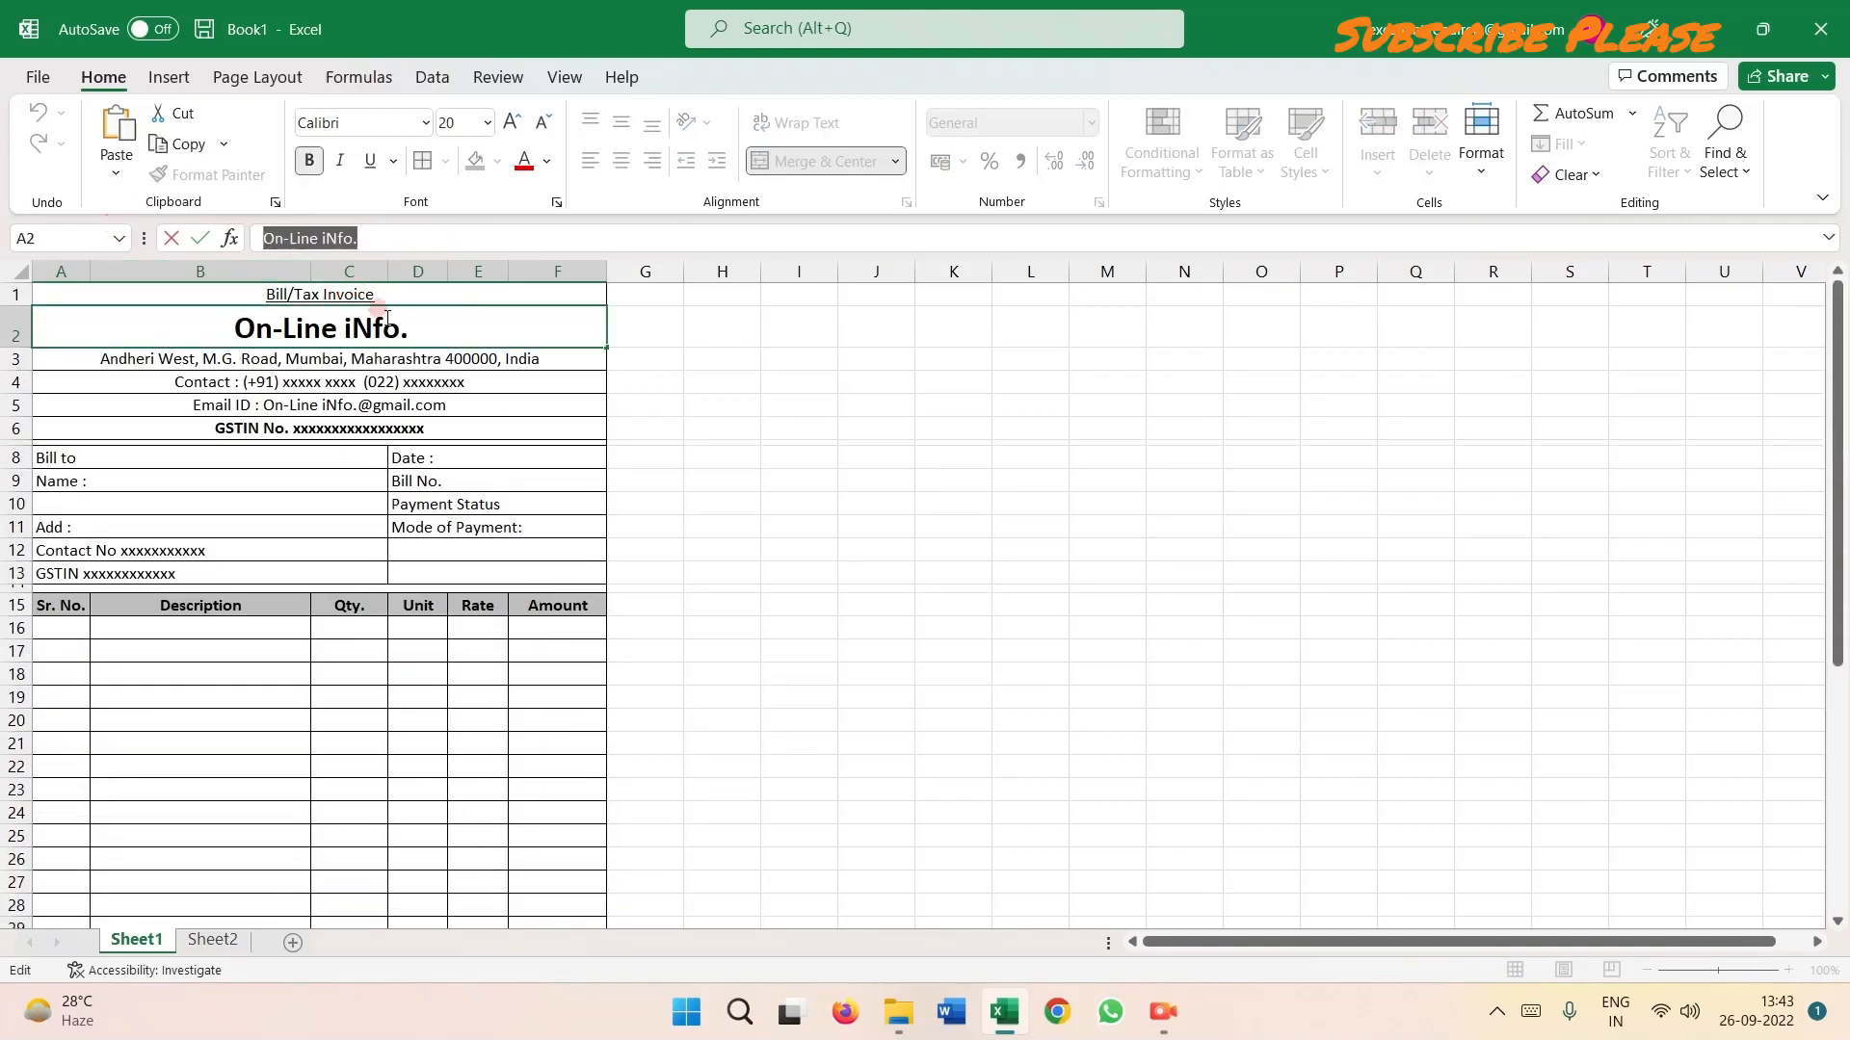
scroll(578, 674, "down", 7)
left_click(501, 800)
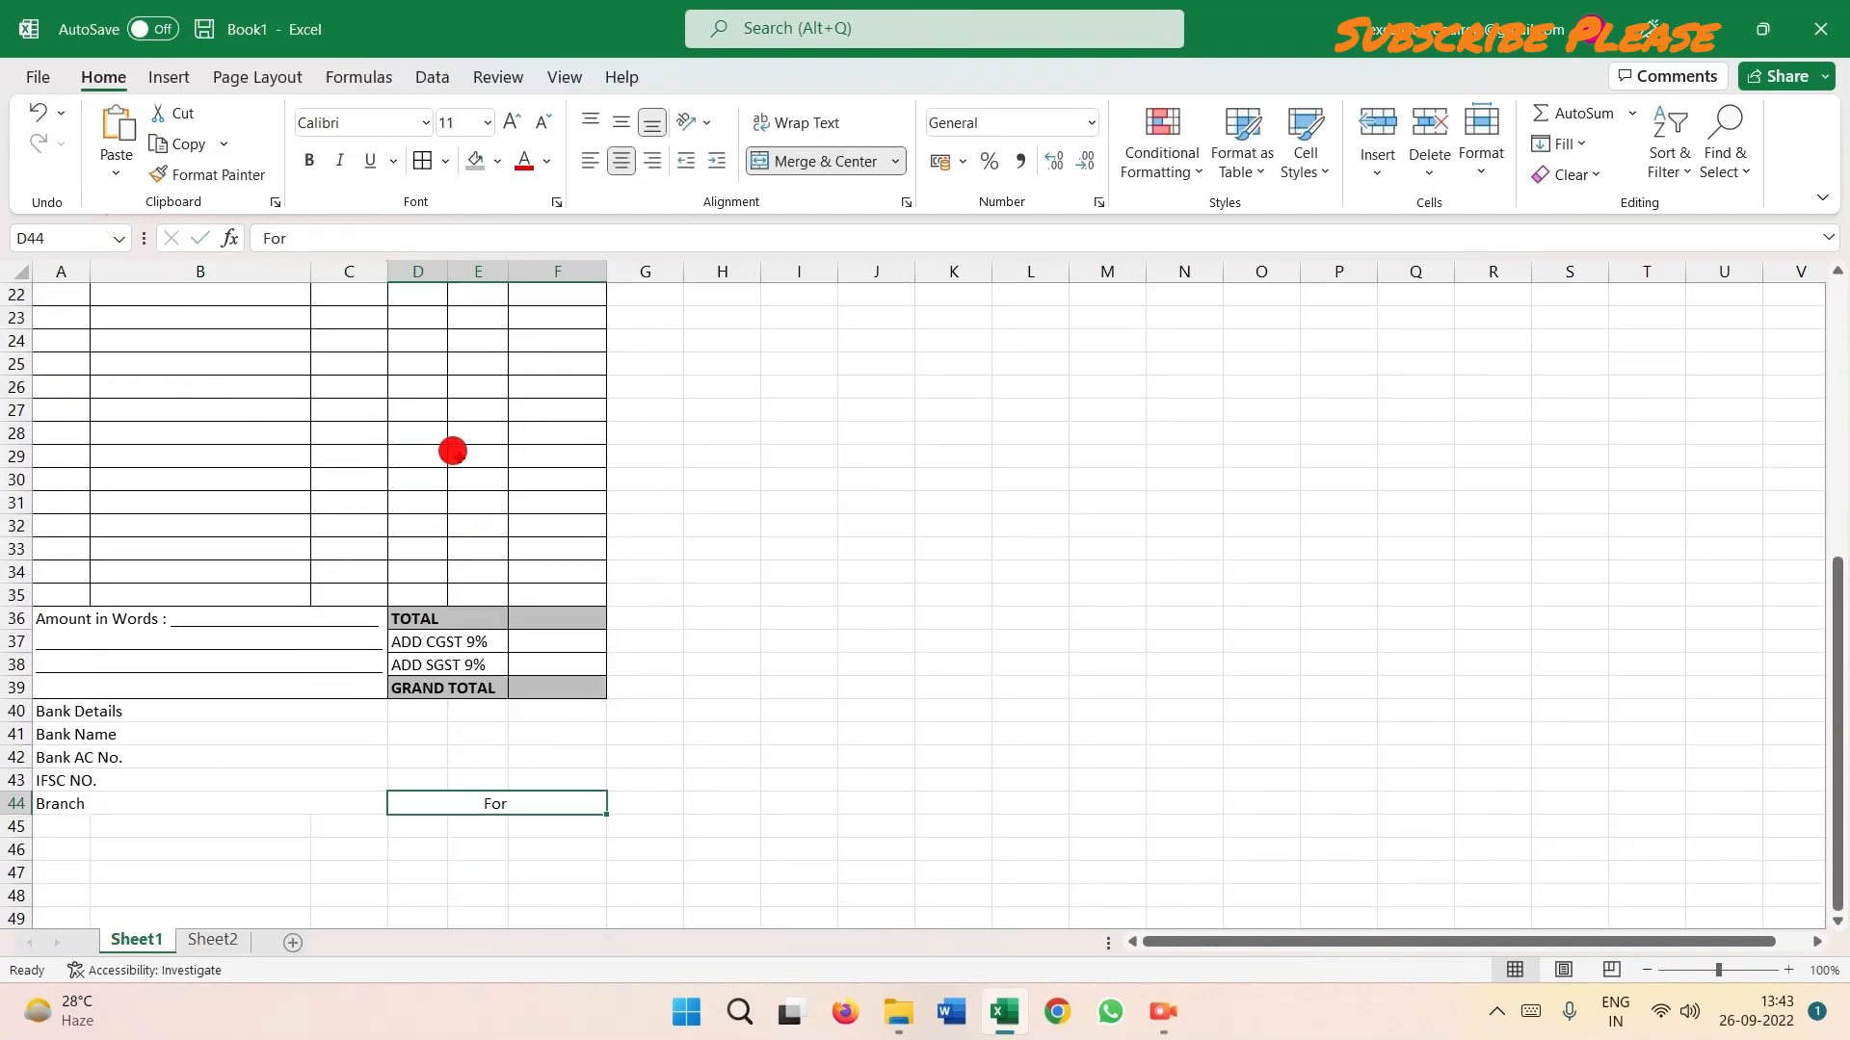
left_click(388, 238)
key("ctrl+v")
left_click(688, 710)
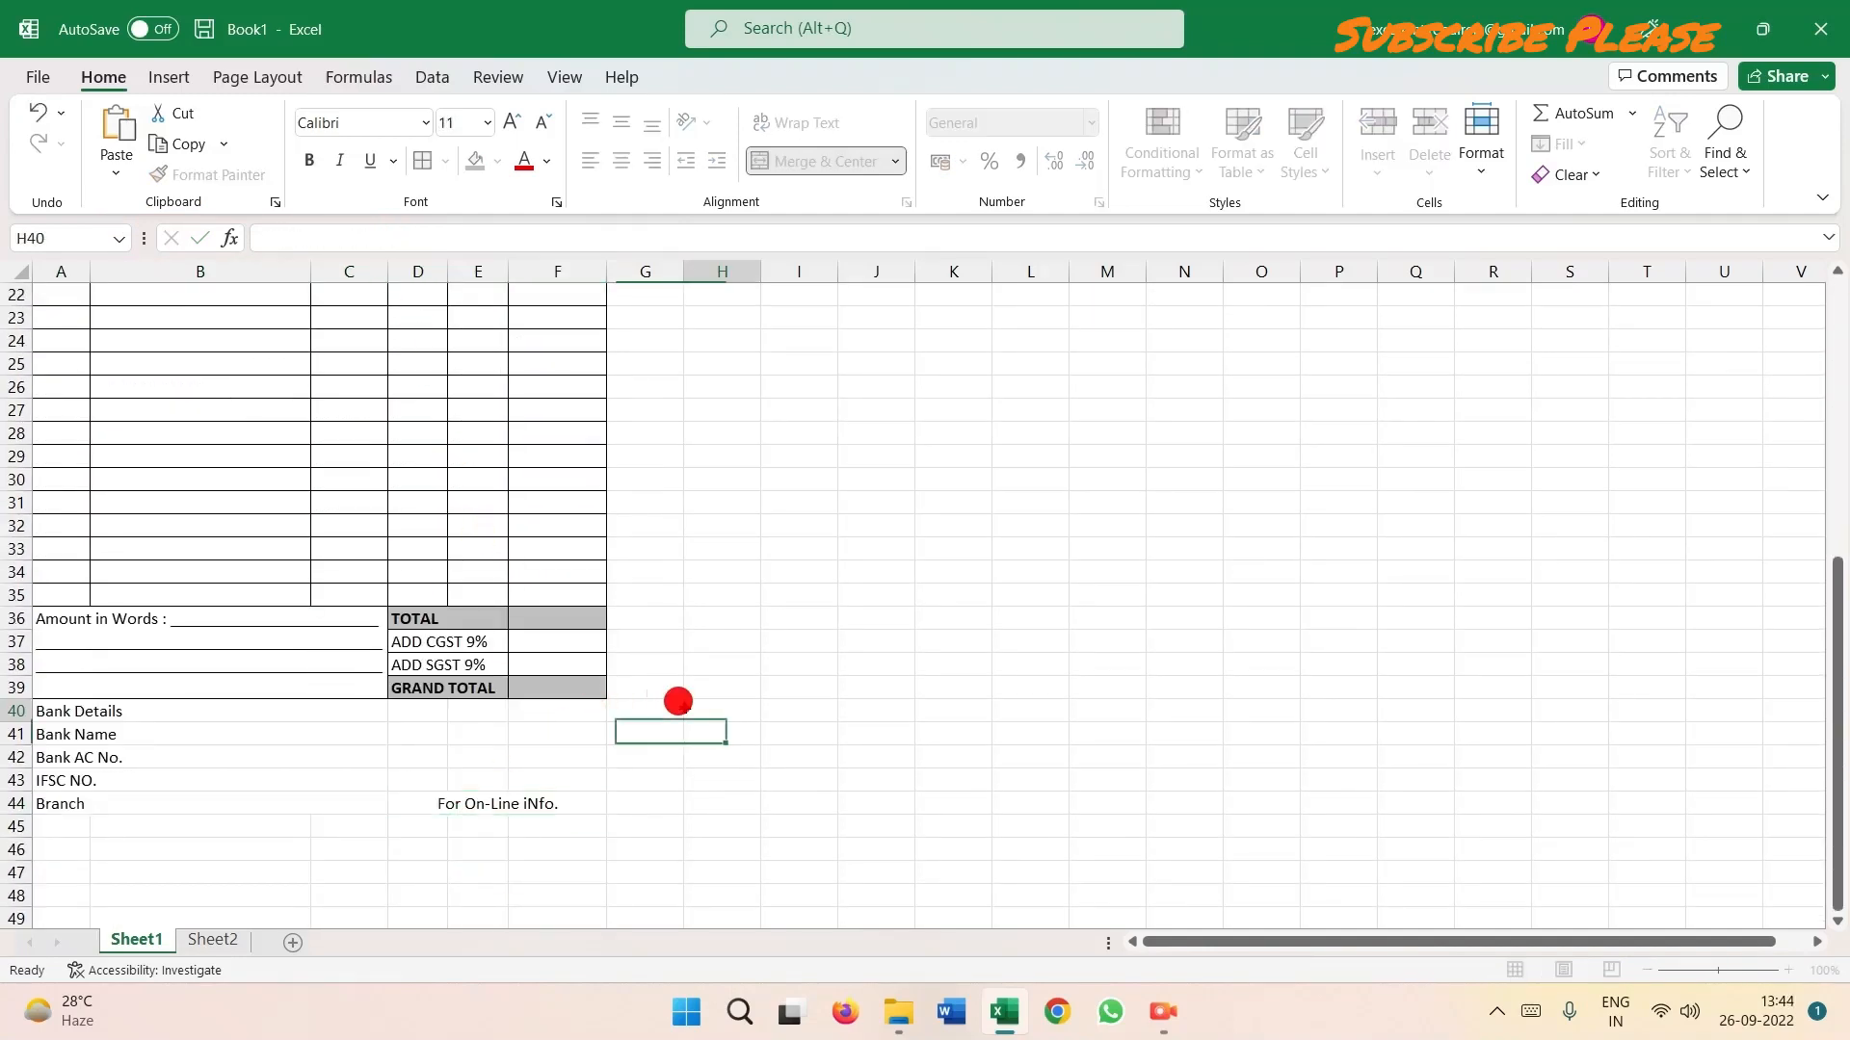
Apply all borders to the bank details block A40:C44.
left_click_drag(322, 803, 256, 710)
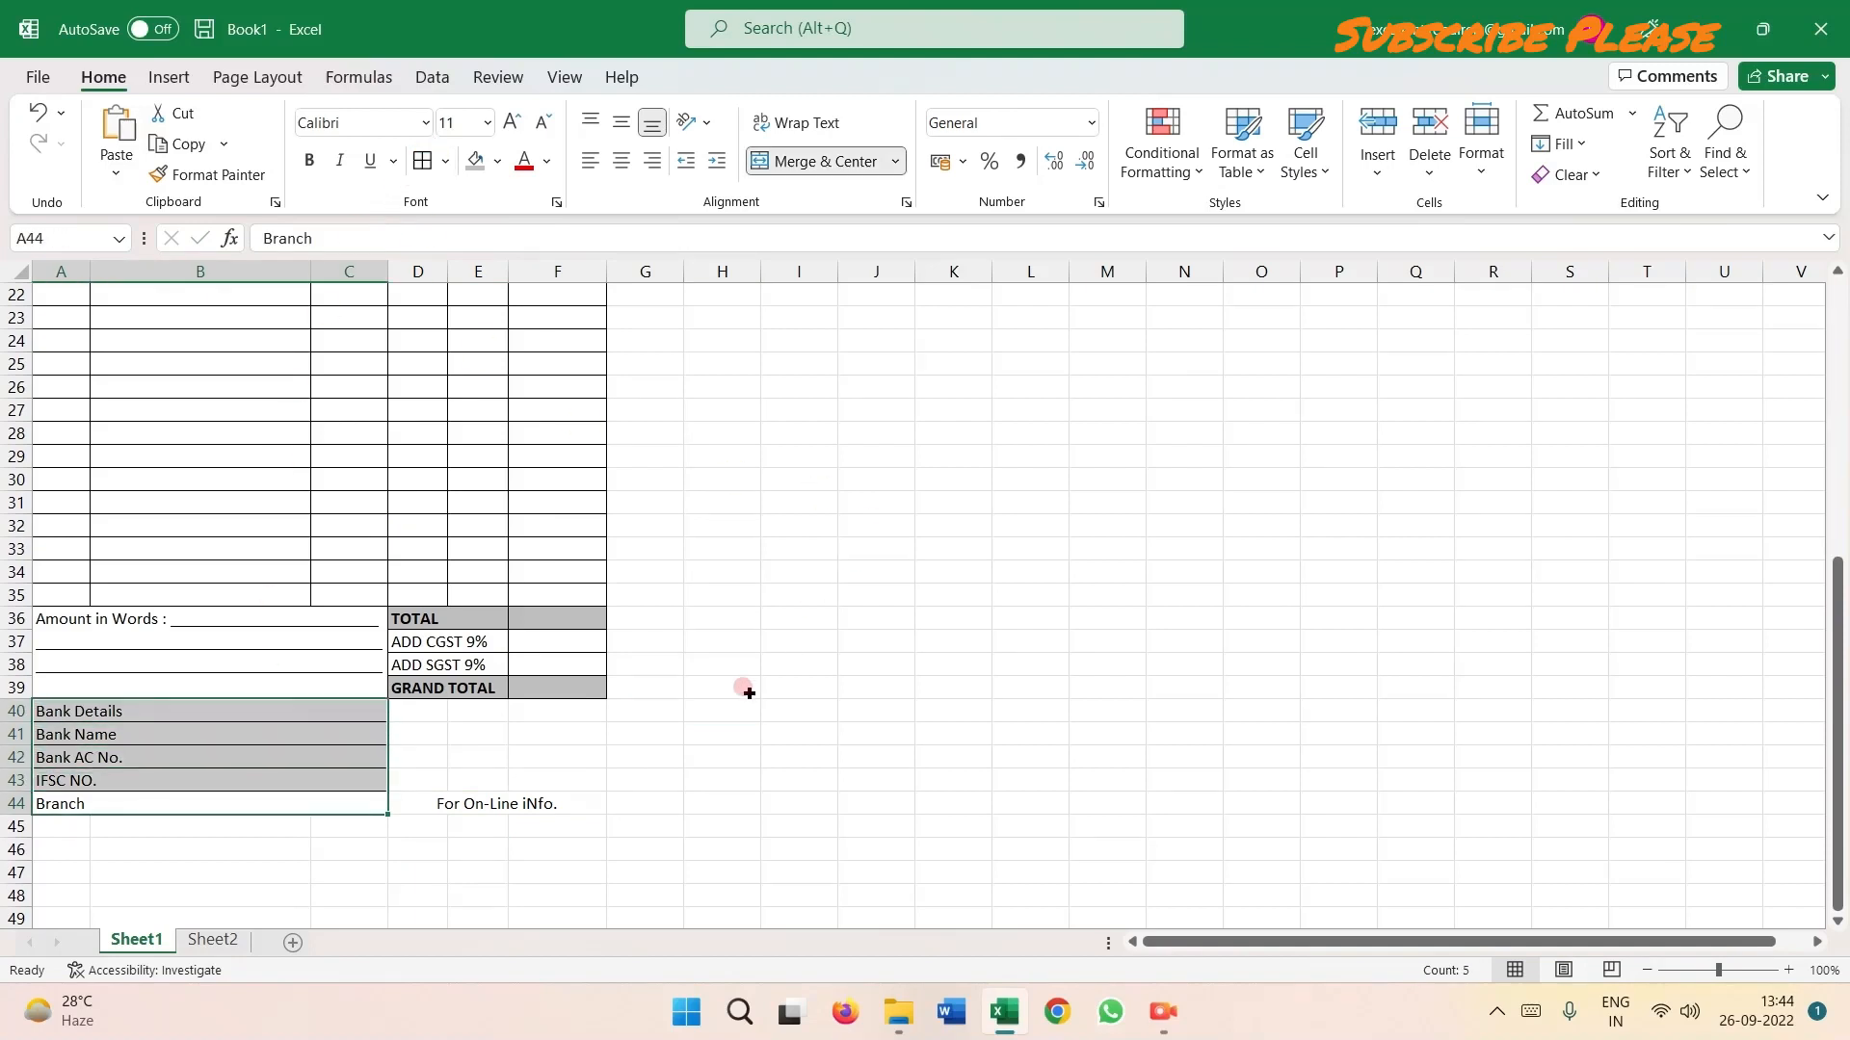
left_click(490, 804)
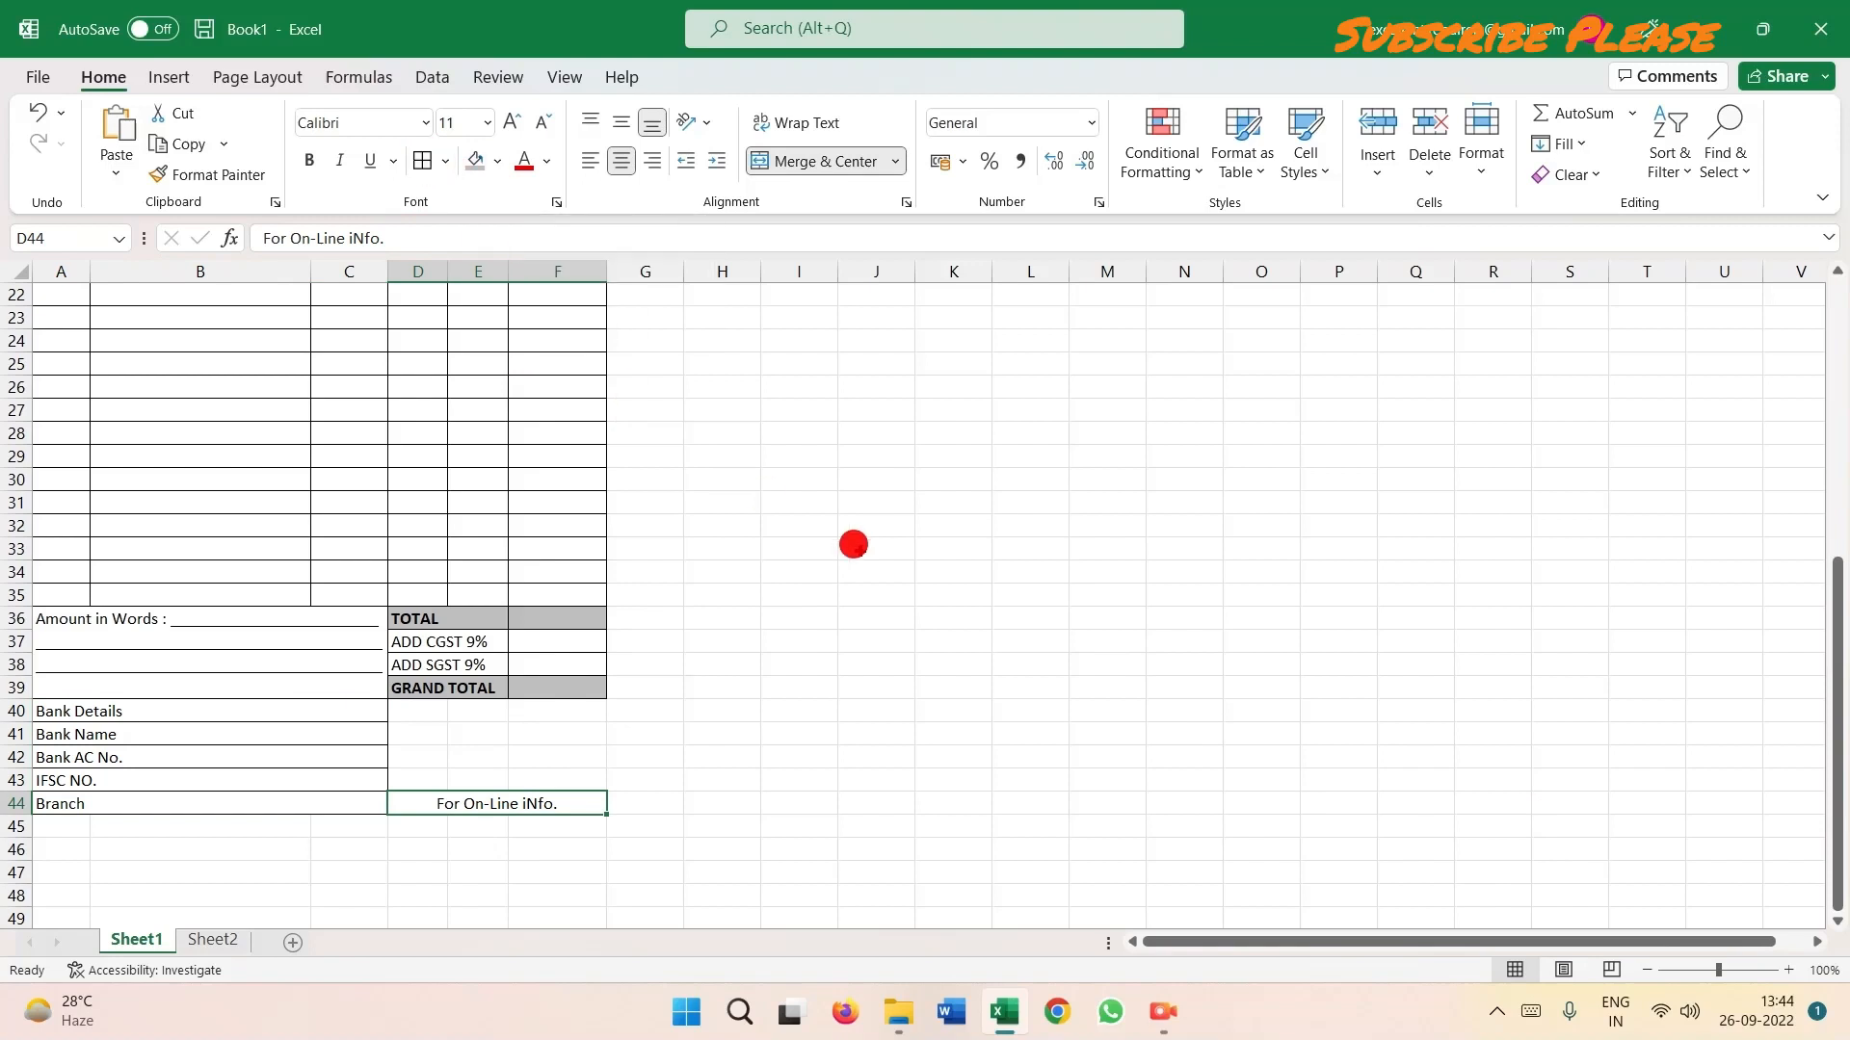
left_click(963, 594)
Apply thick outside borders around the whole invoice, A1:F44.
left_click_drag(588, 799, 43, 270)
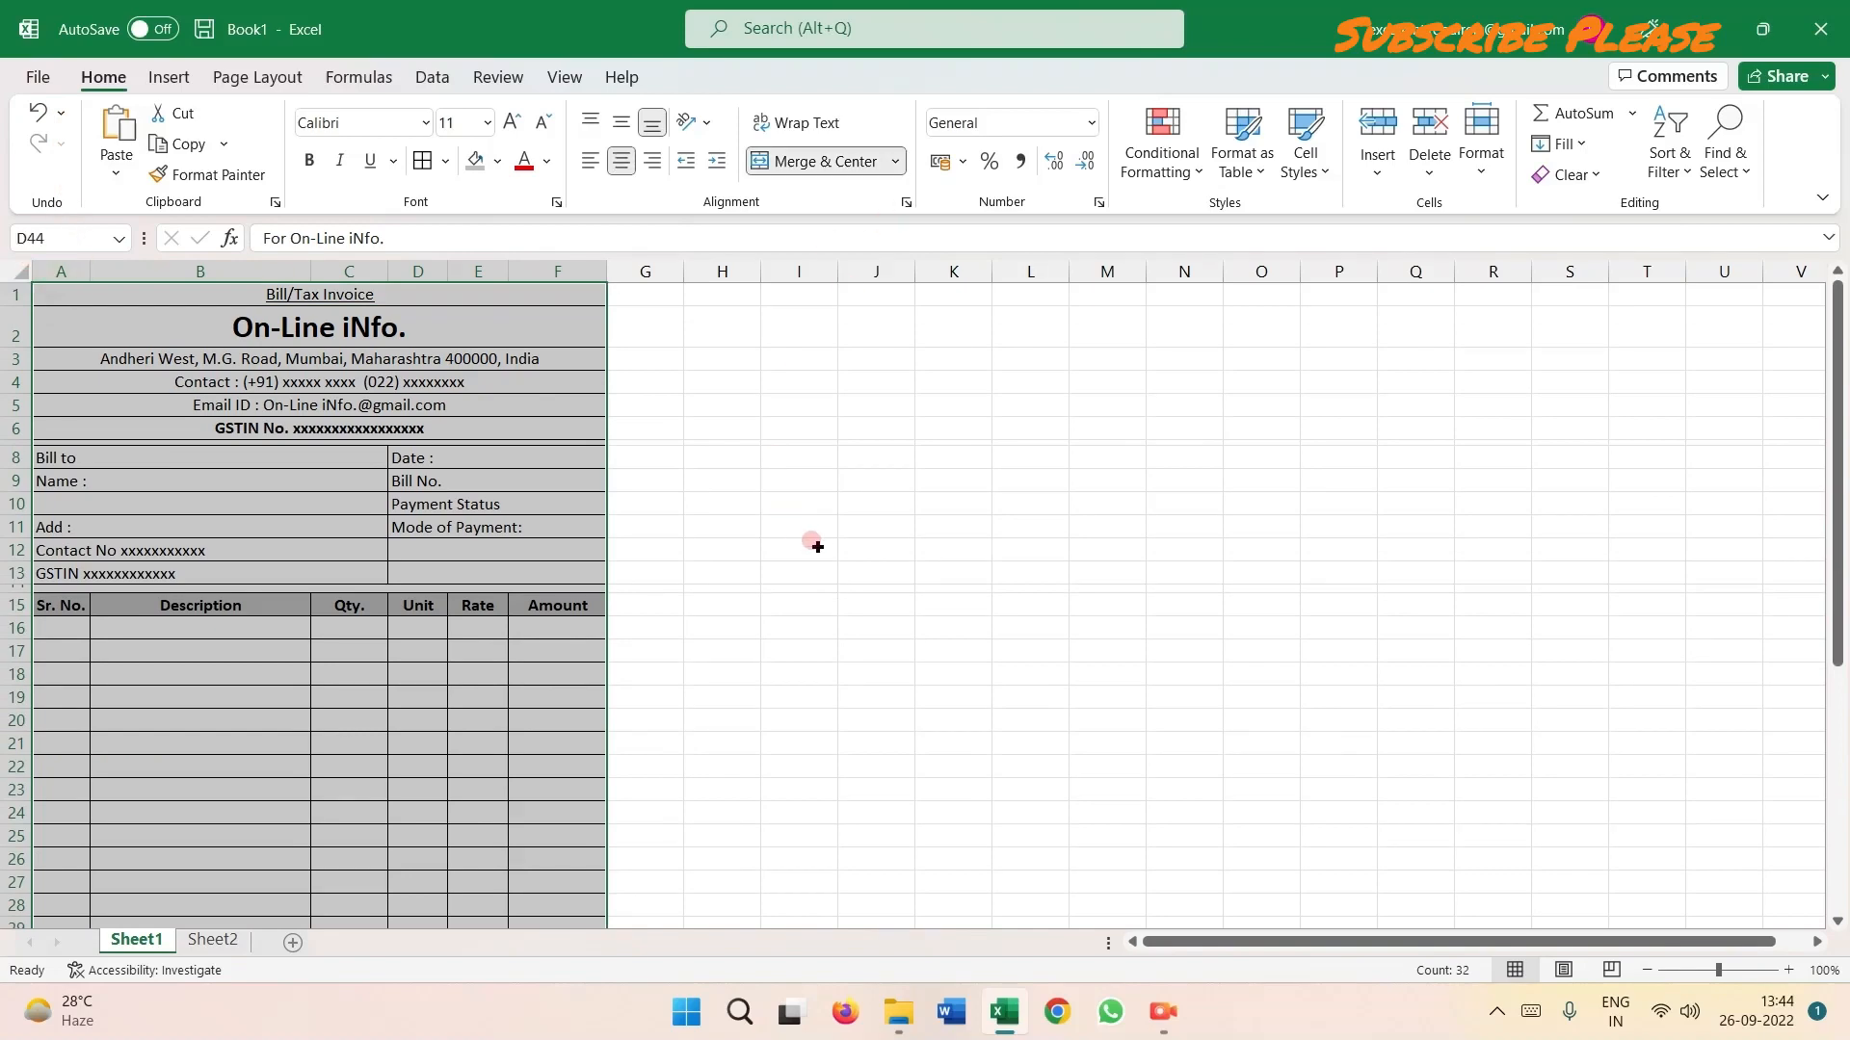
scroll(818, 535, "down", 4)
scroll(822, 528, "up", 4)
scroll(822, 528, "down", 8)
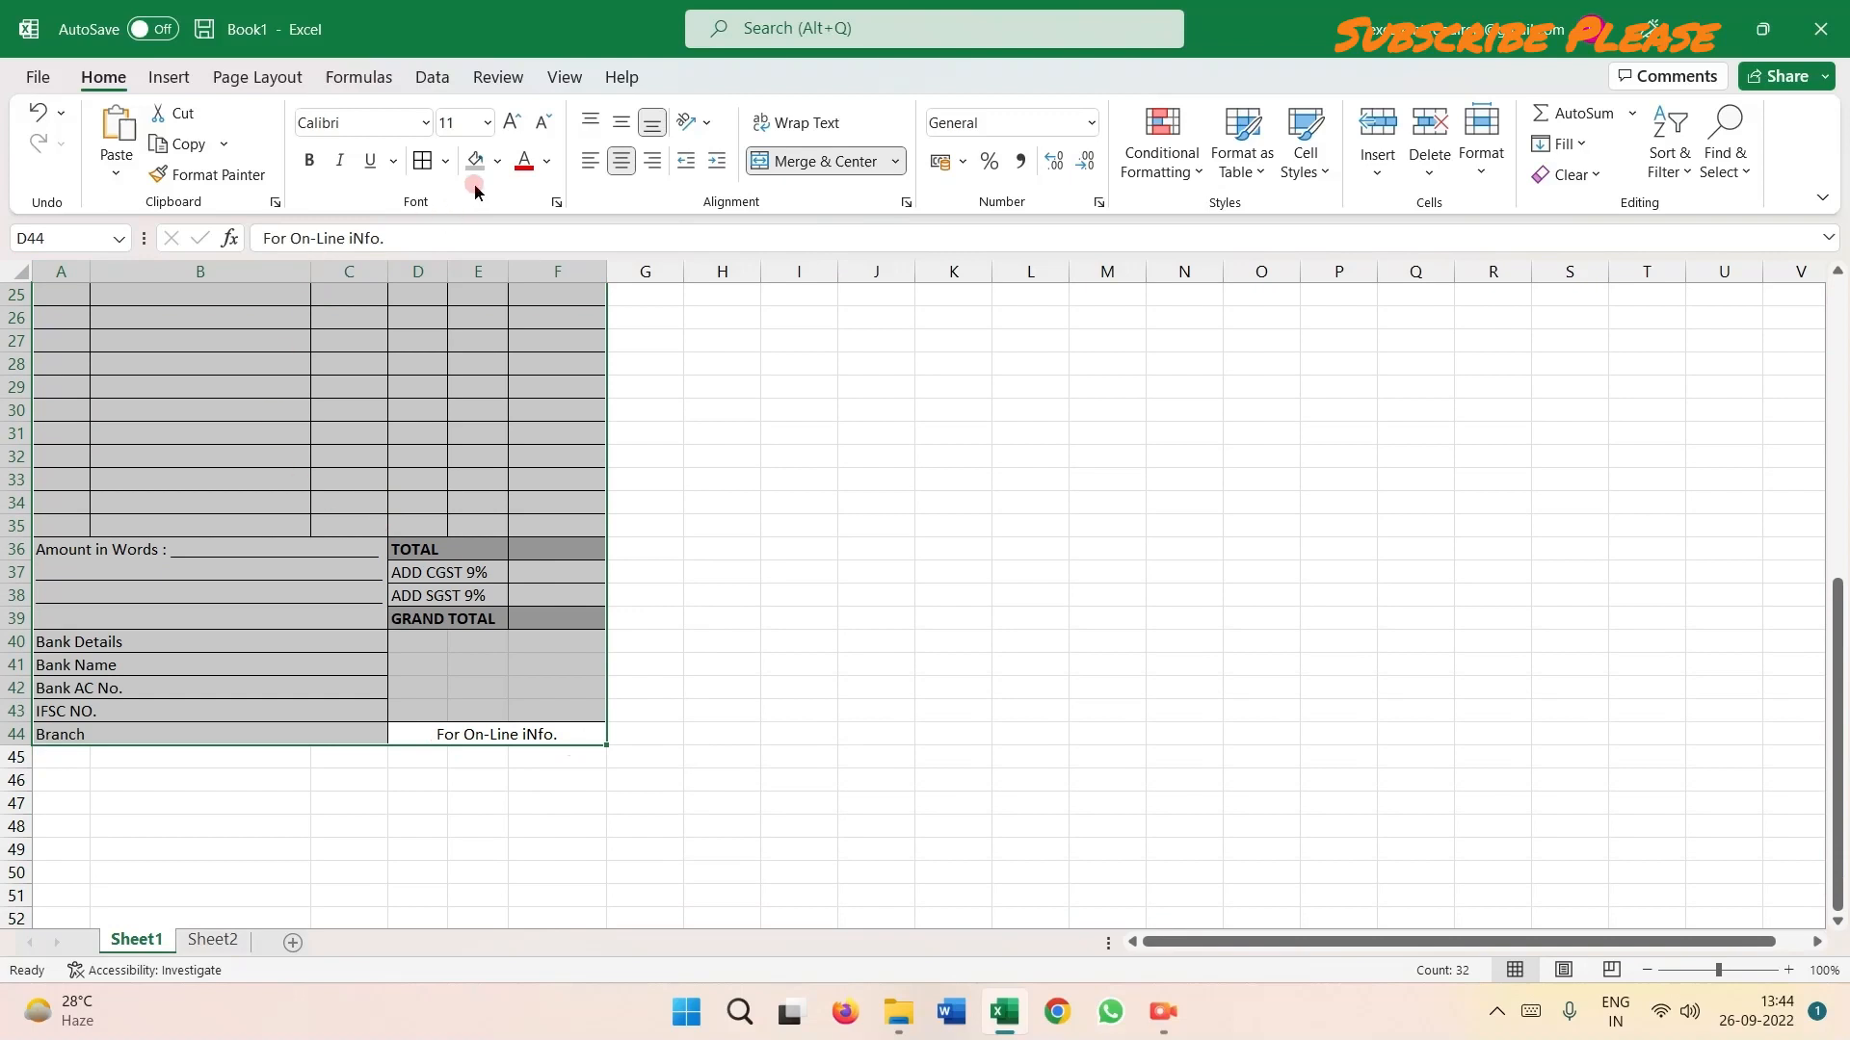
left_click(445, 164)
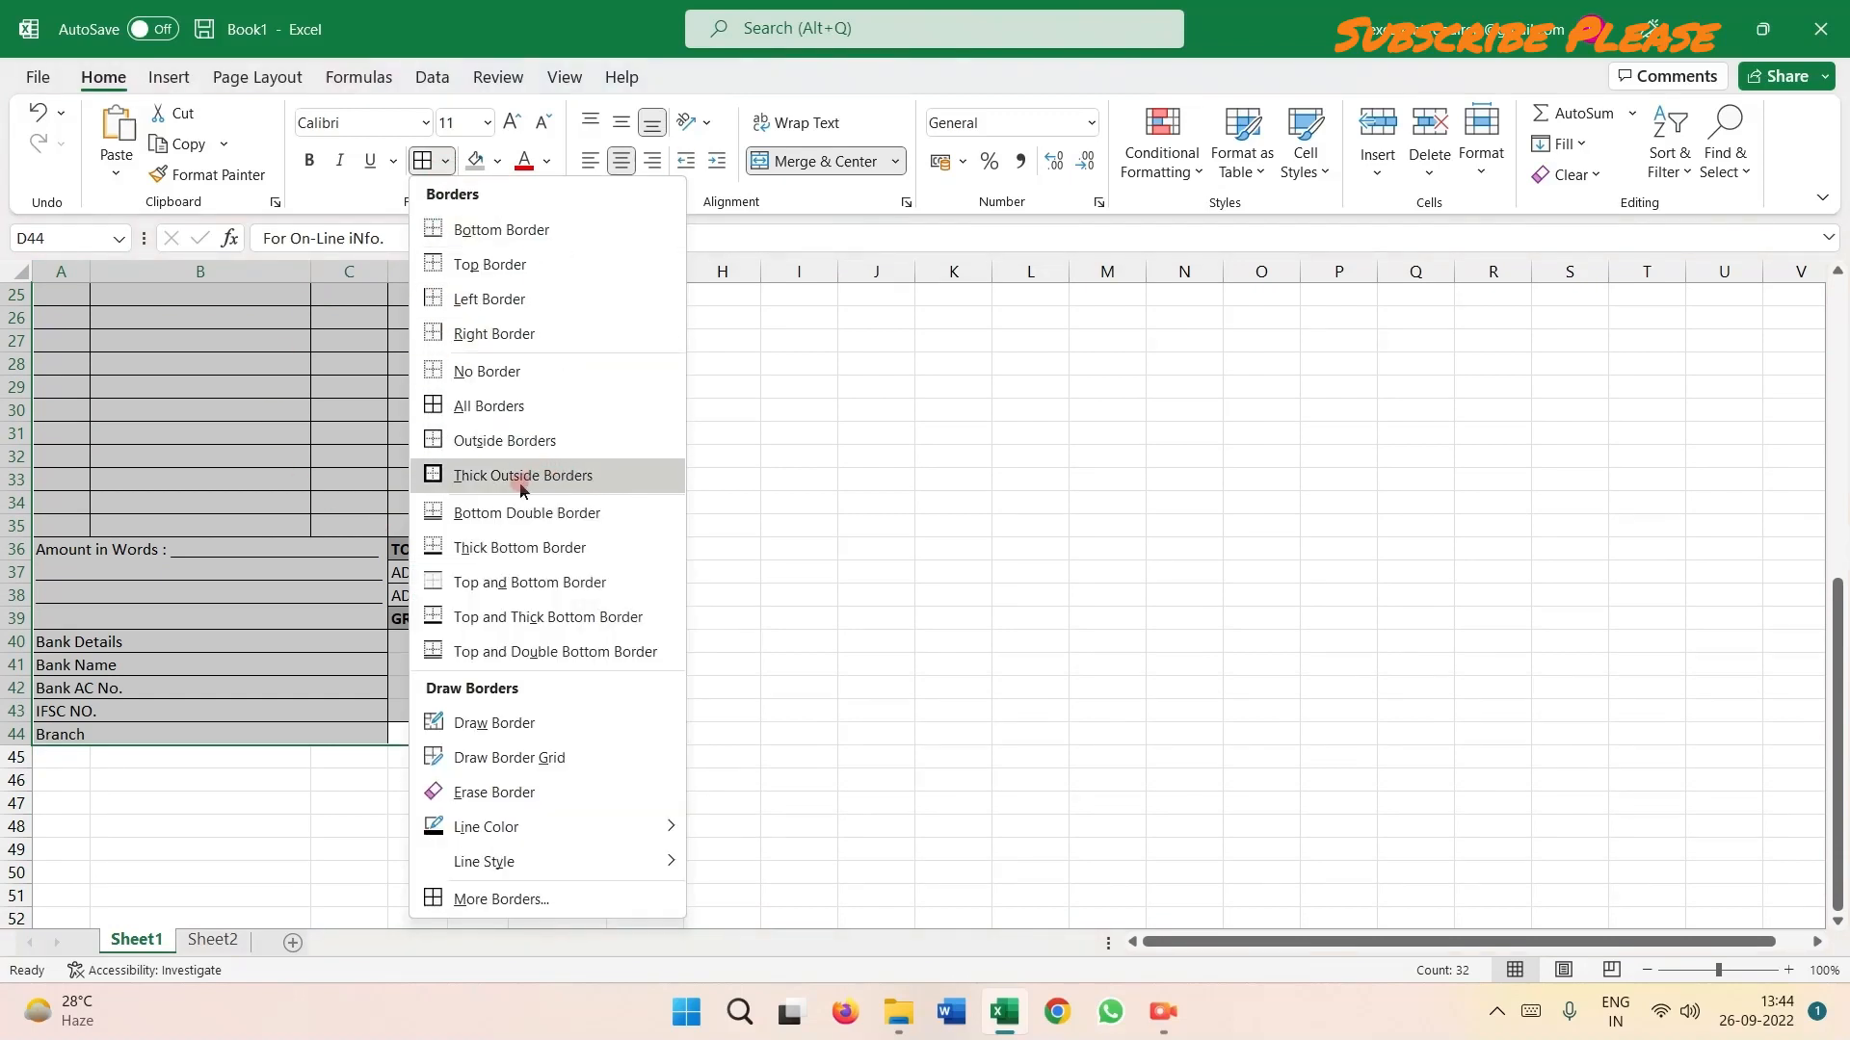
left_click(501, 482)
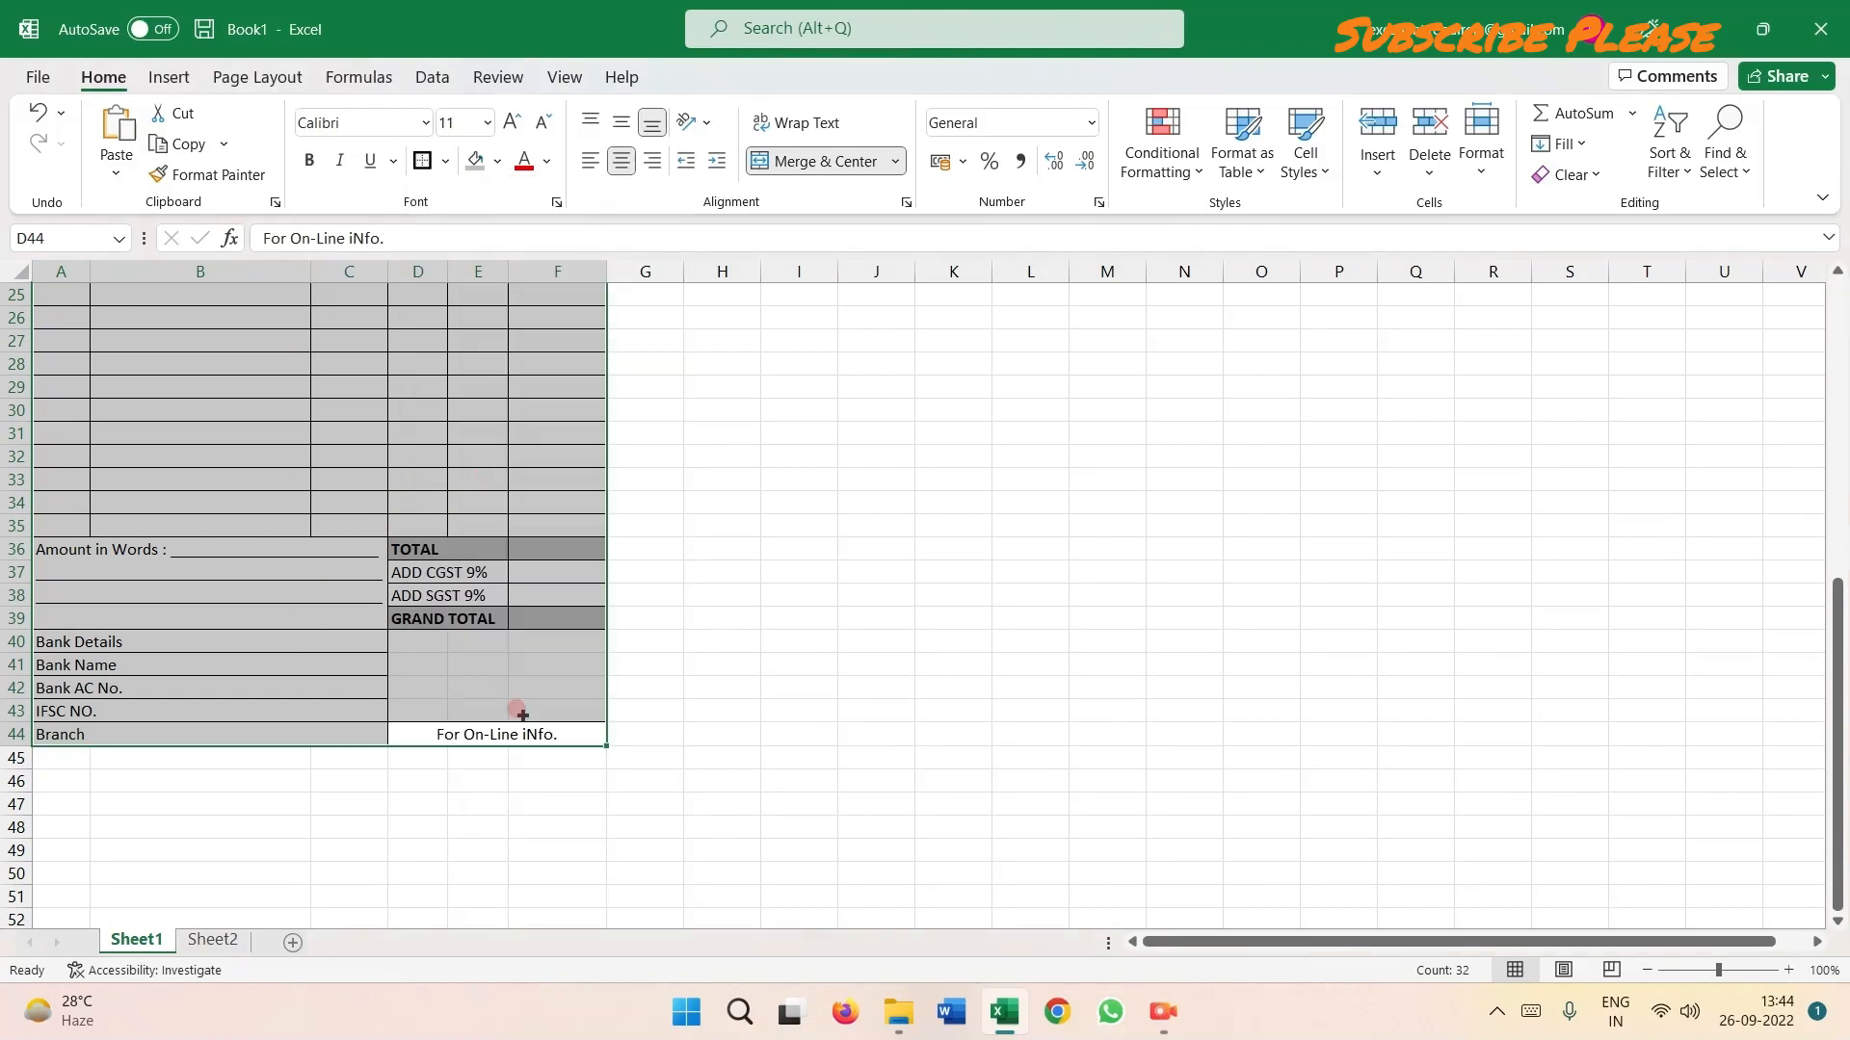
left_click(801, 564)
Check the invoice's page layout in the print preview, zoomed in from heading to signatory area, and return to the worksheet.
scroll(760, 834, "up", 8)
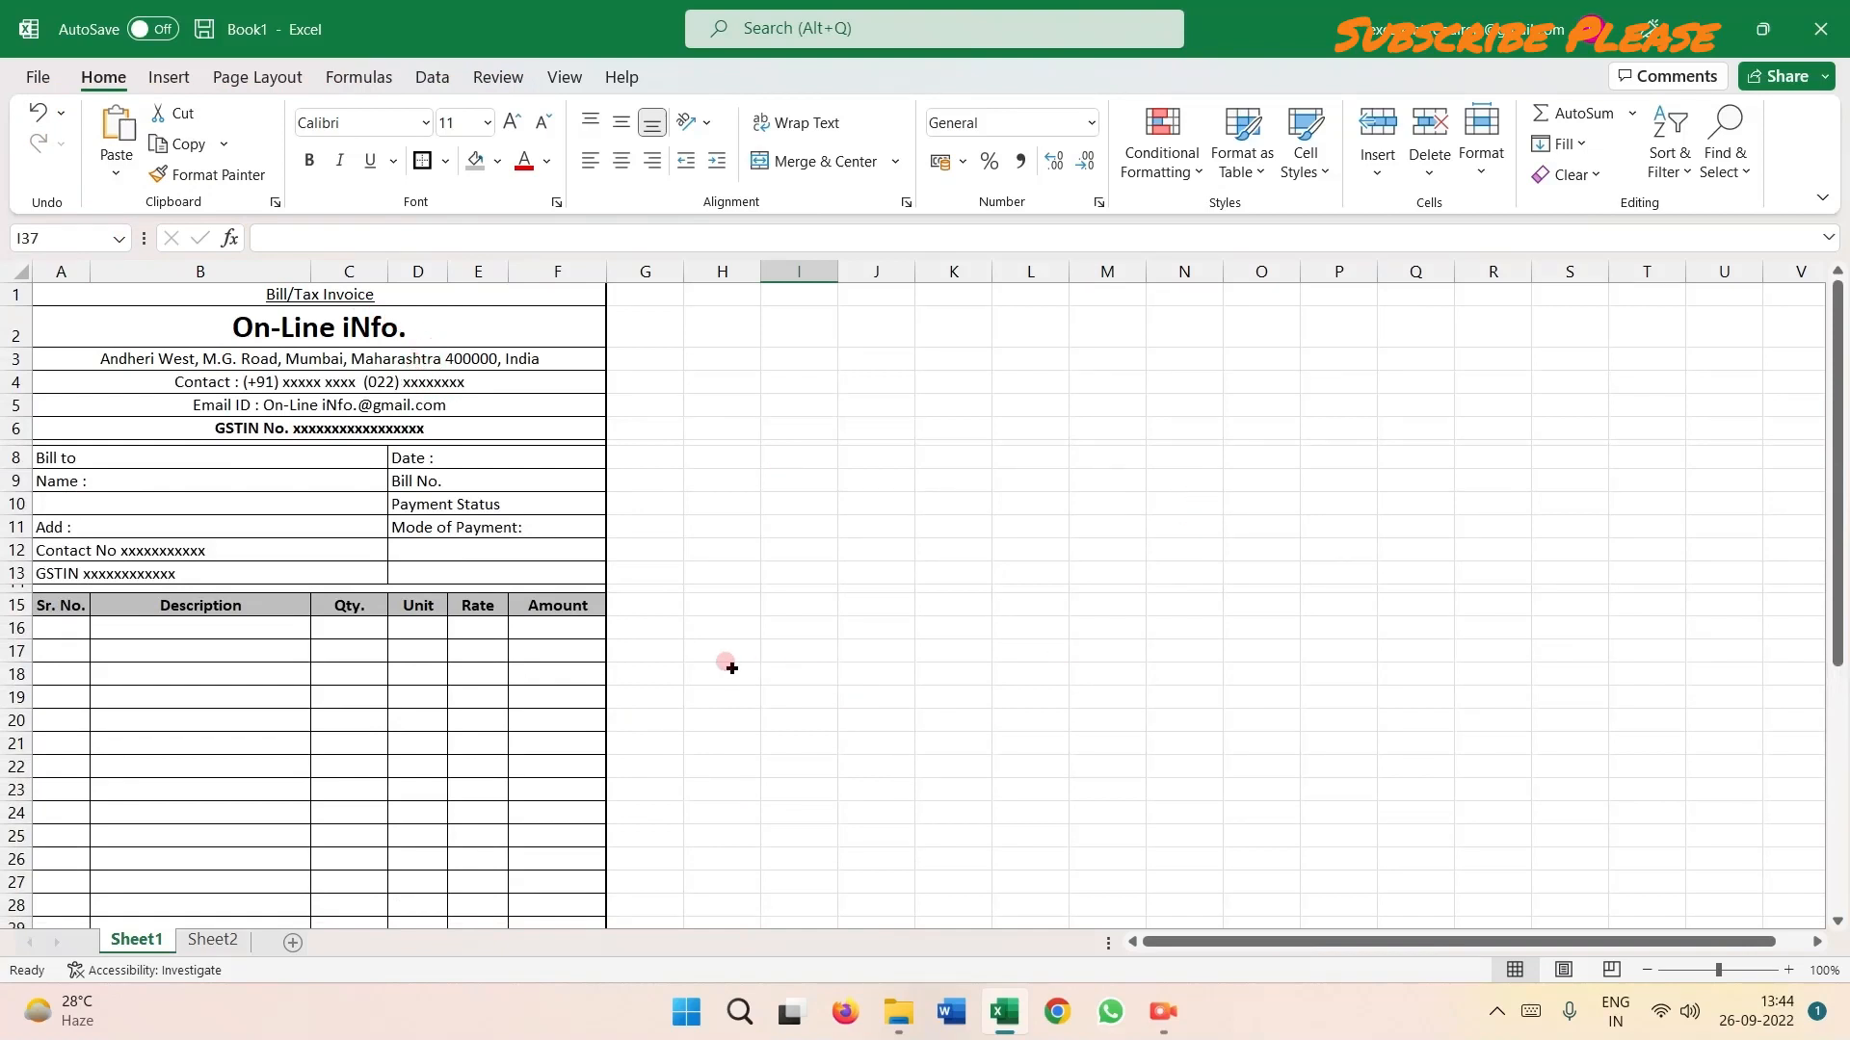
left_click(38, 77)
left_click(67, 444)
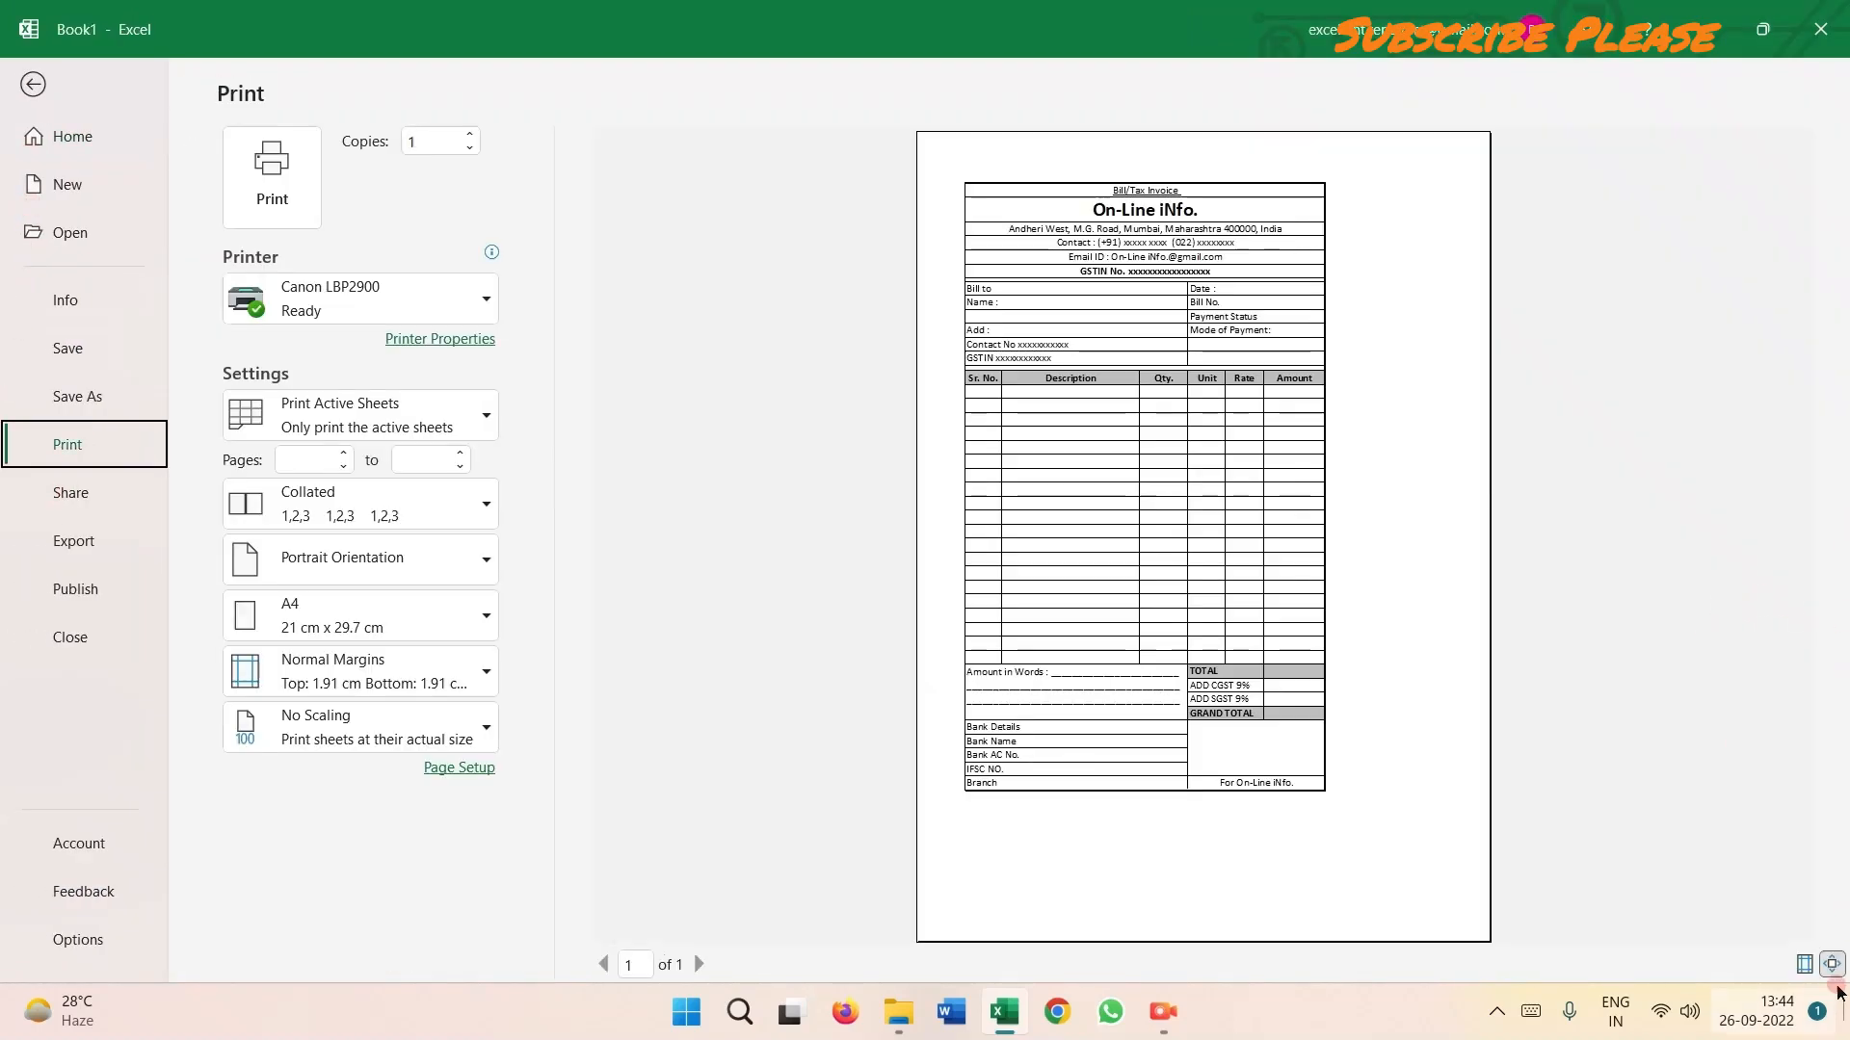
left_click(1832, 964)
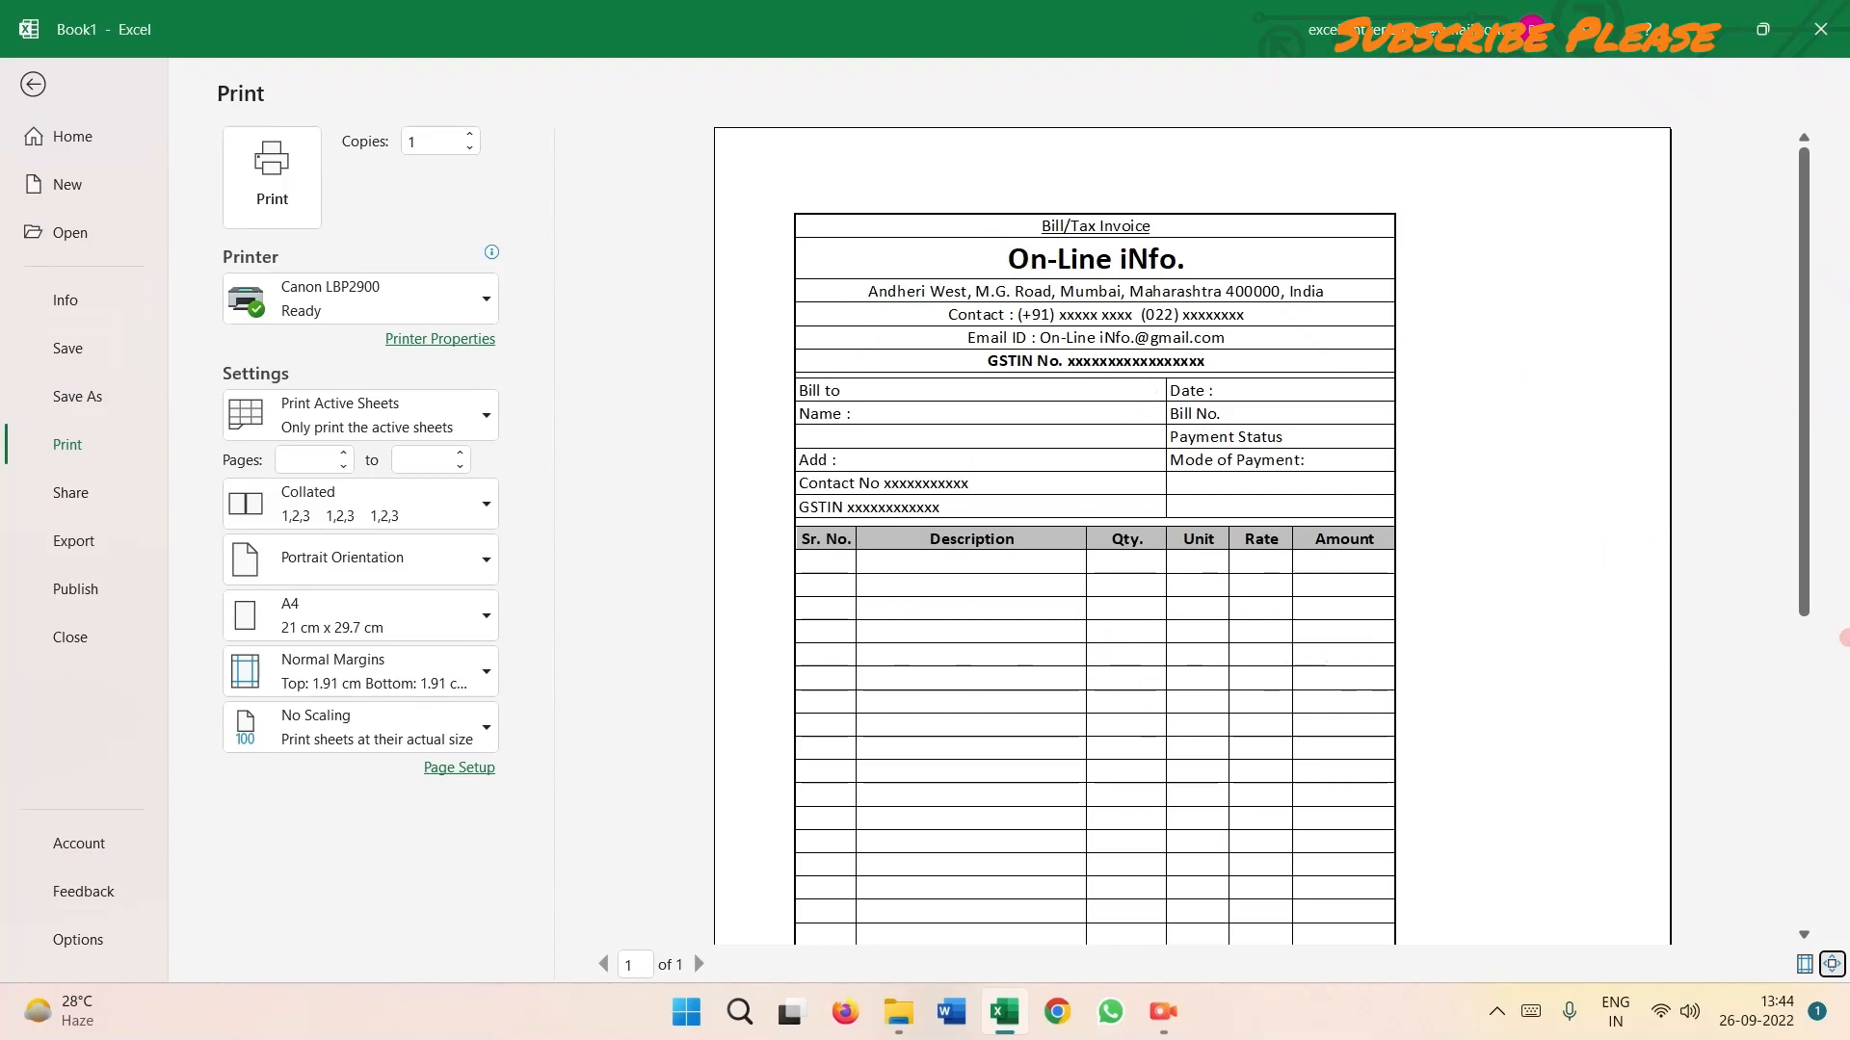
scroll(1176, 627, "down", 5)
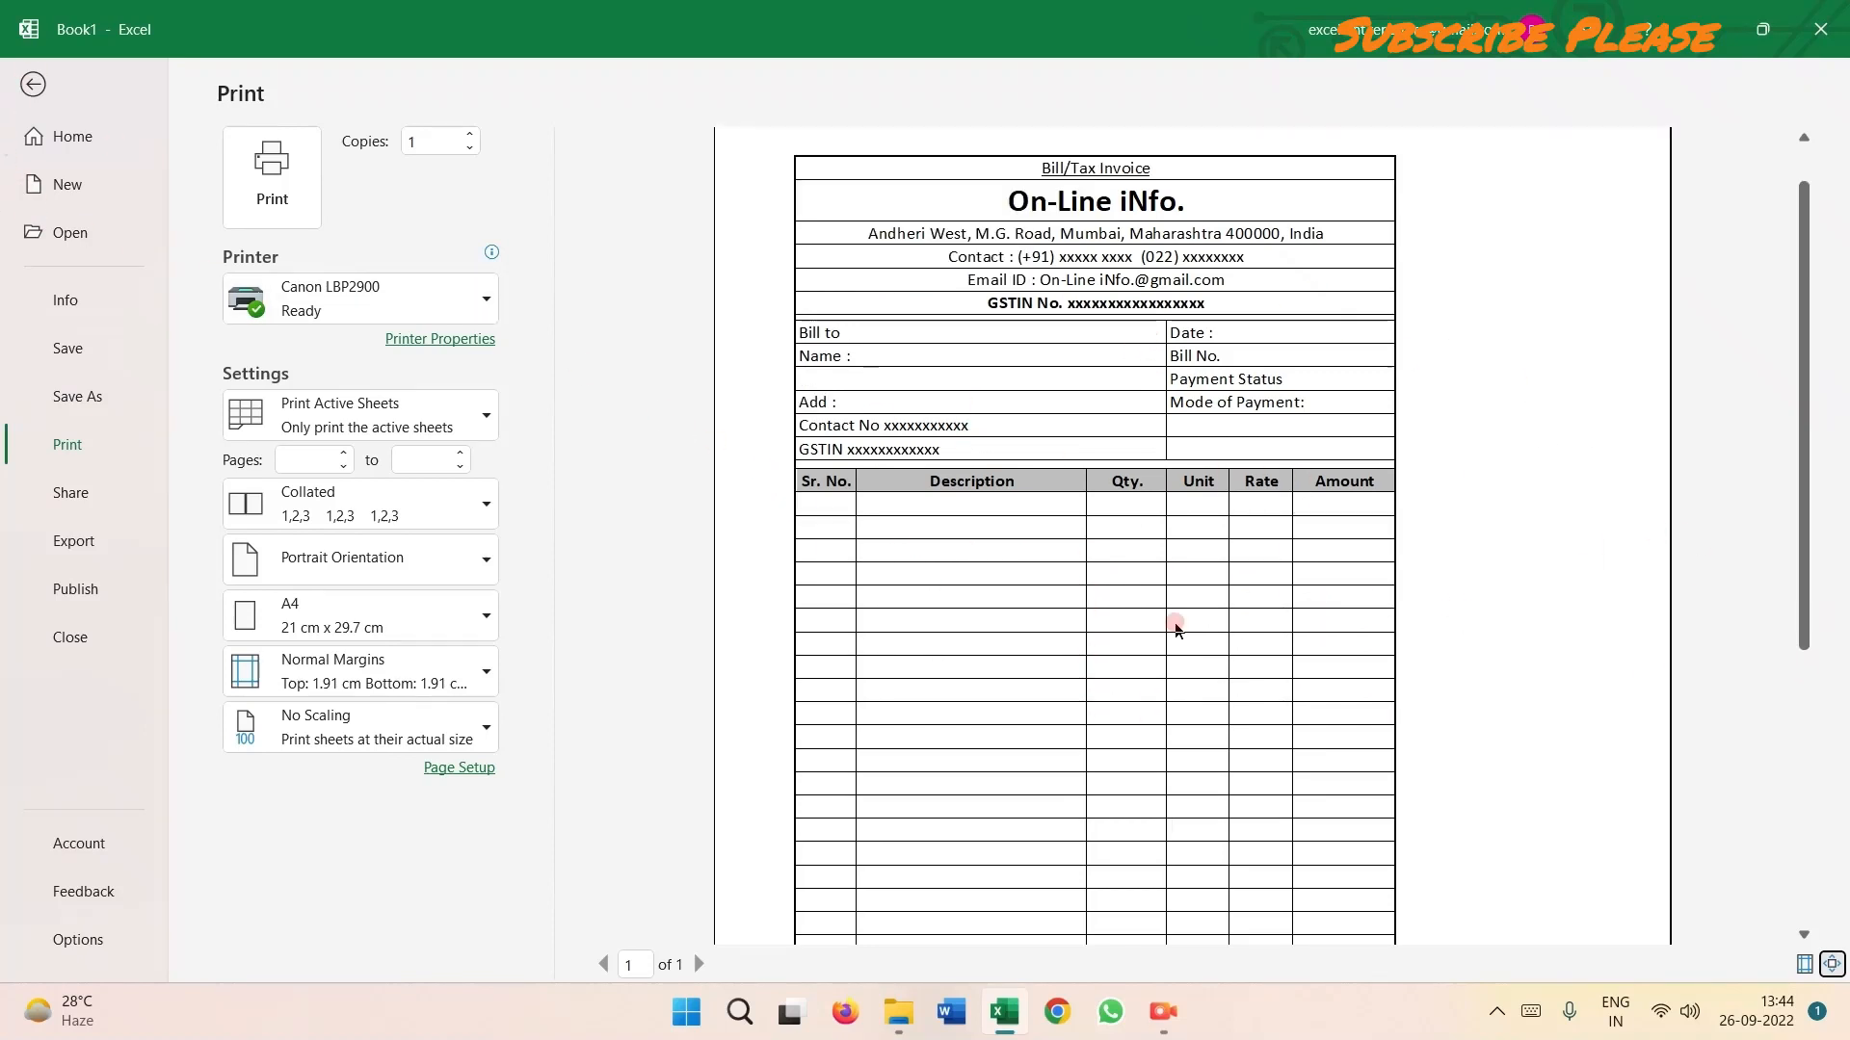
scroll(1312, 687, "down", 2)
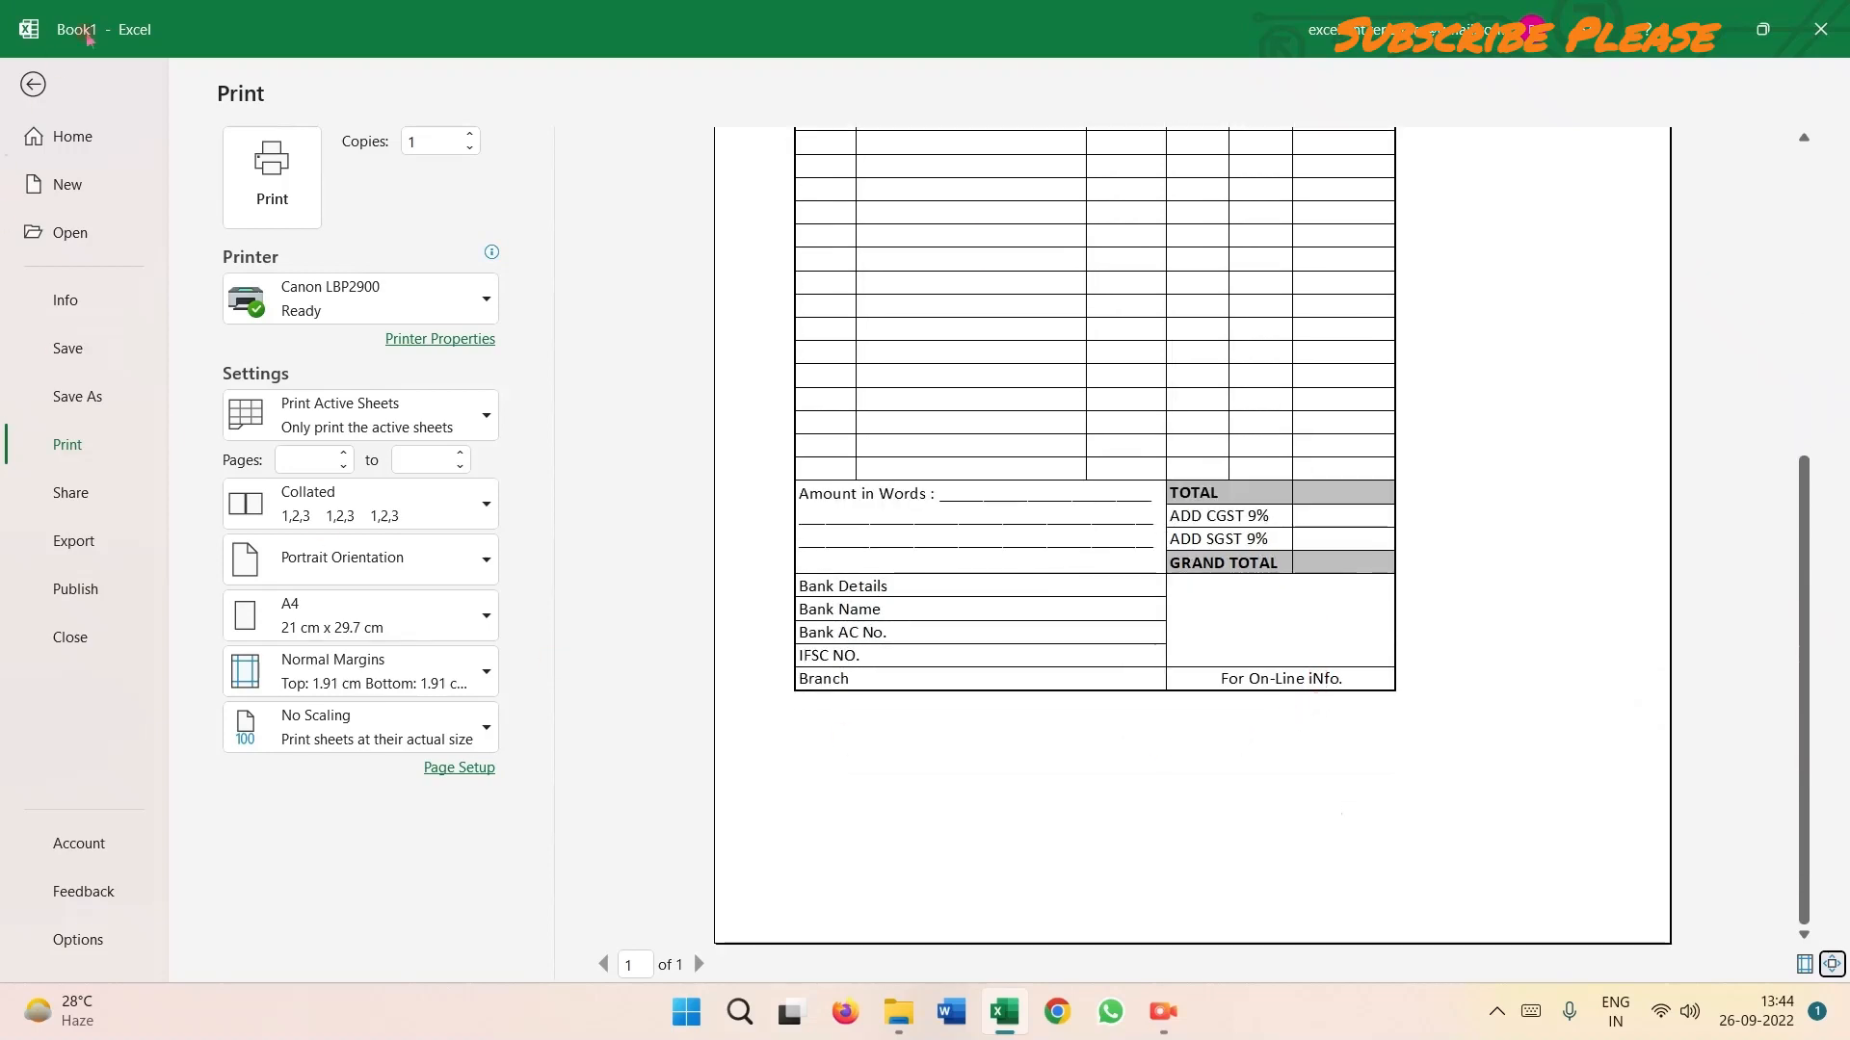
left_click(35, 84)
Increase the height of the empty item rows 16 to 35 evenly to fill more of the page.
scroll(771, 578, "down", 3)
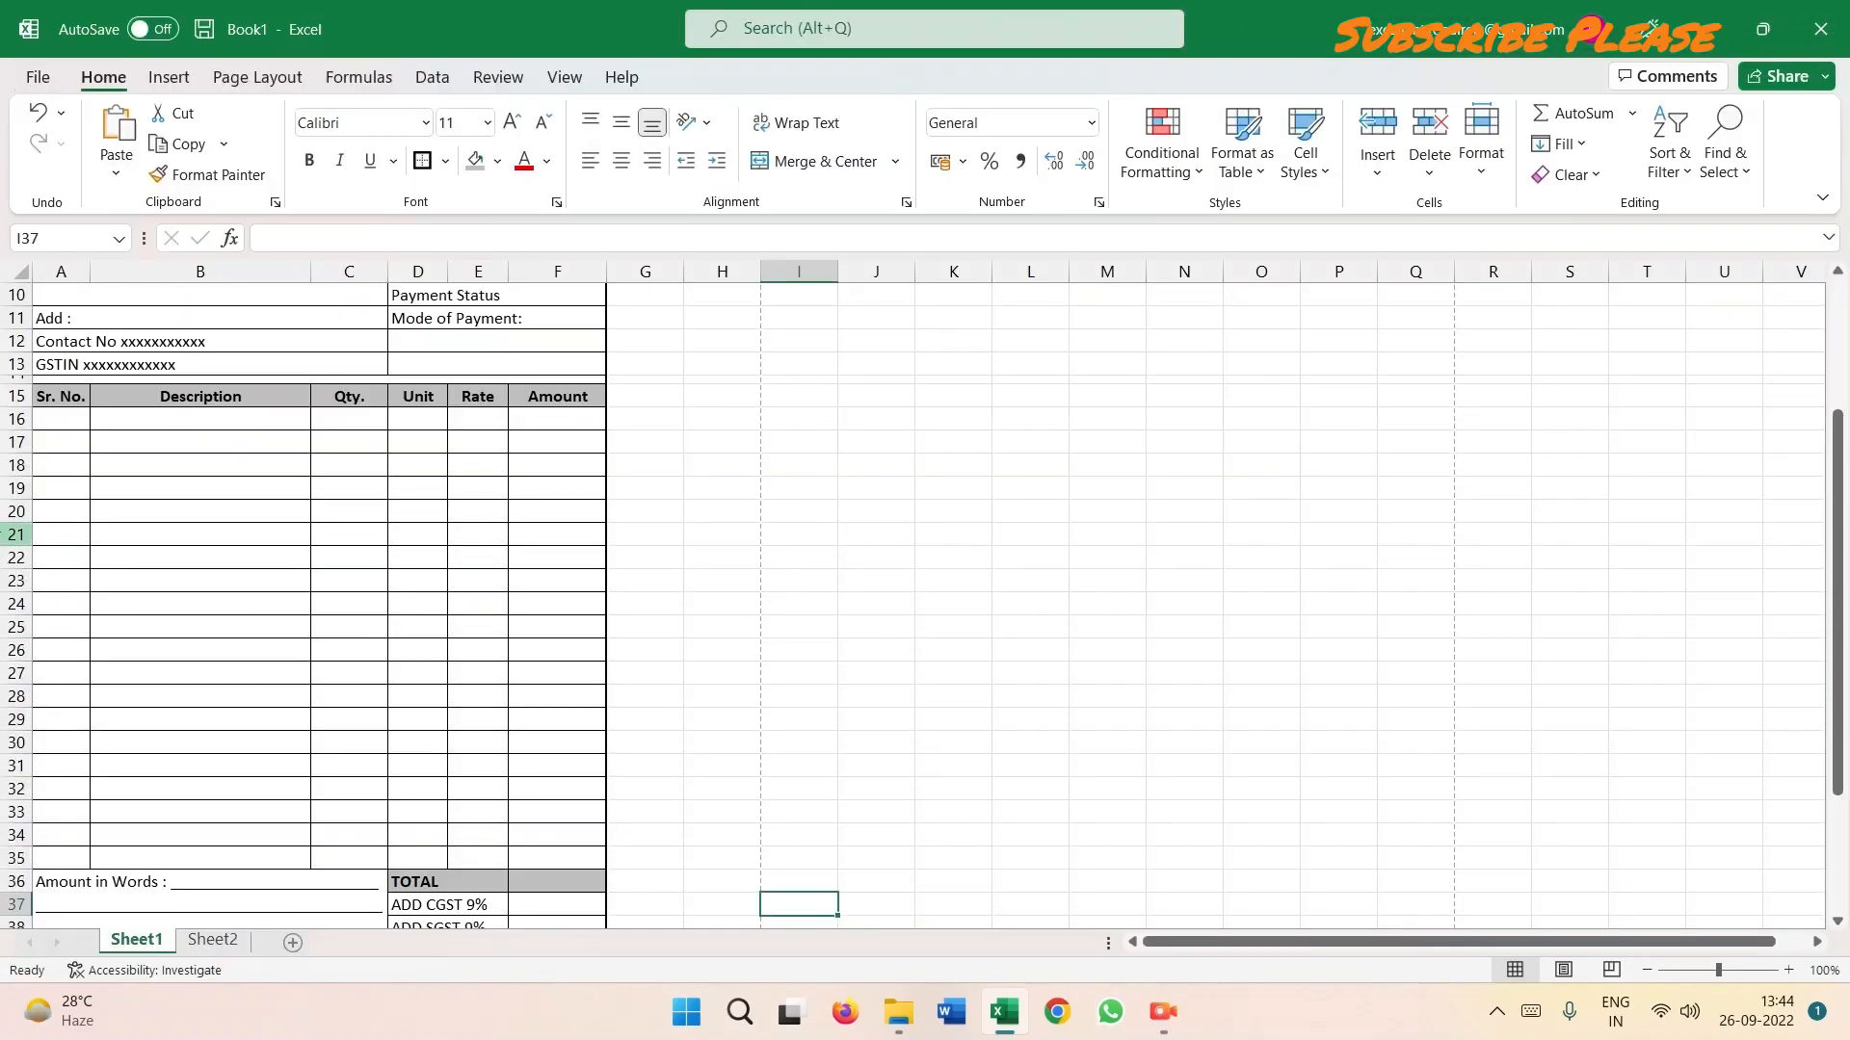
left_click_drag(11, 420, 45, 848)
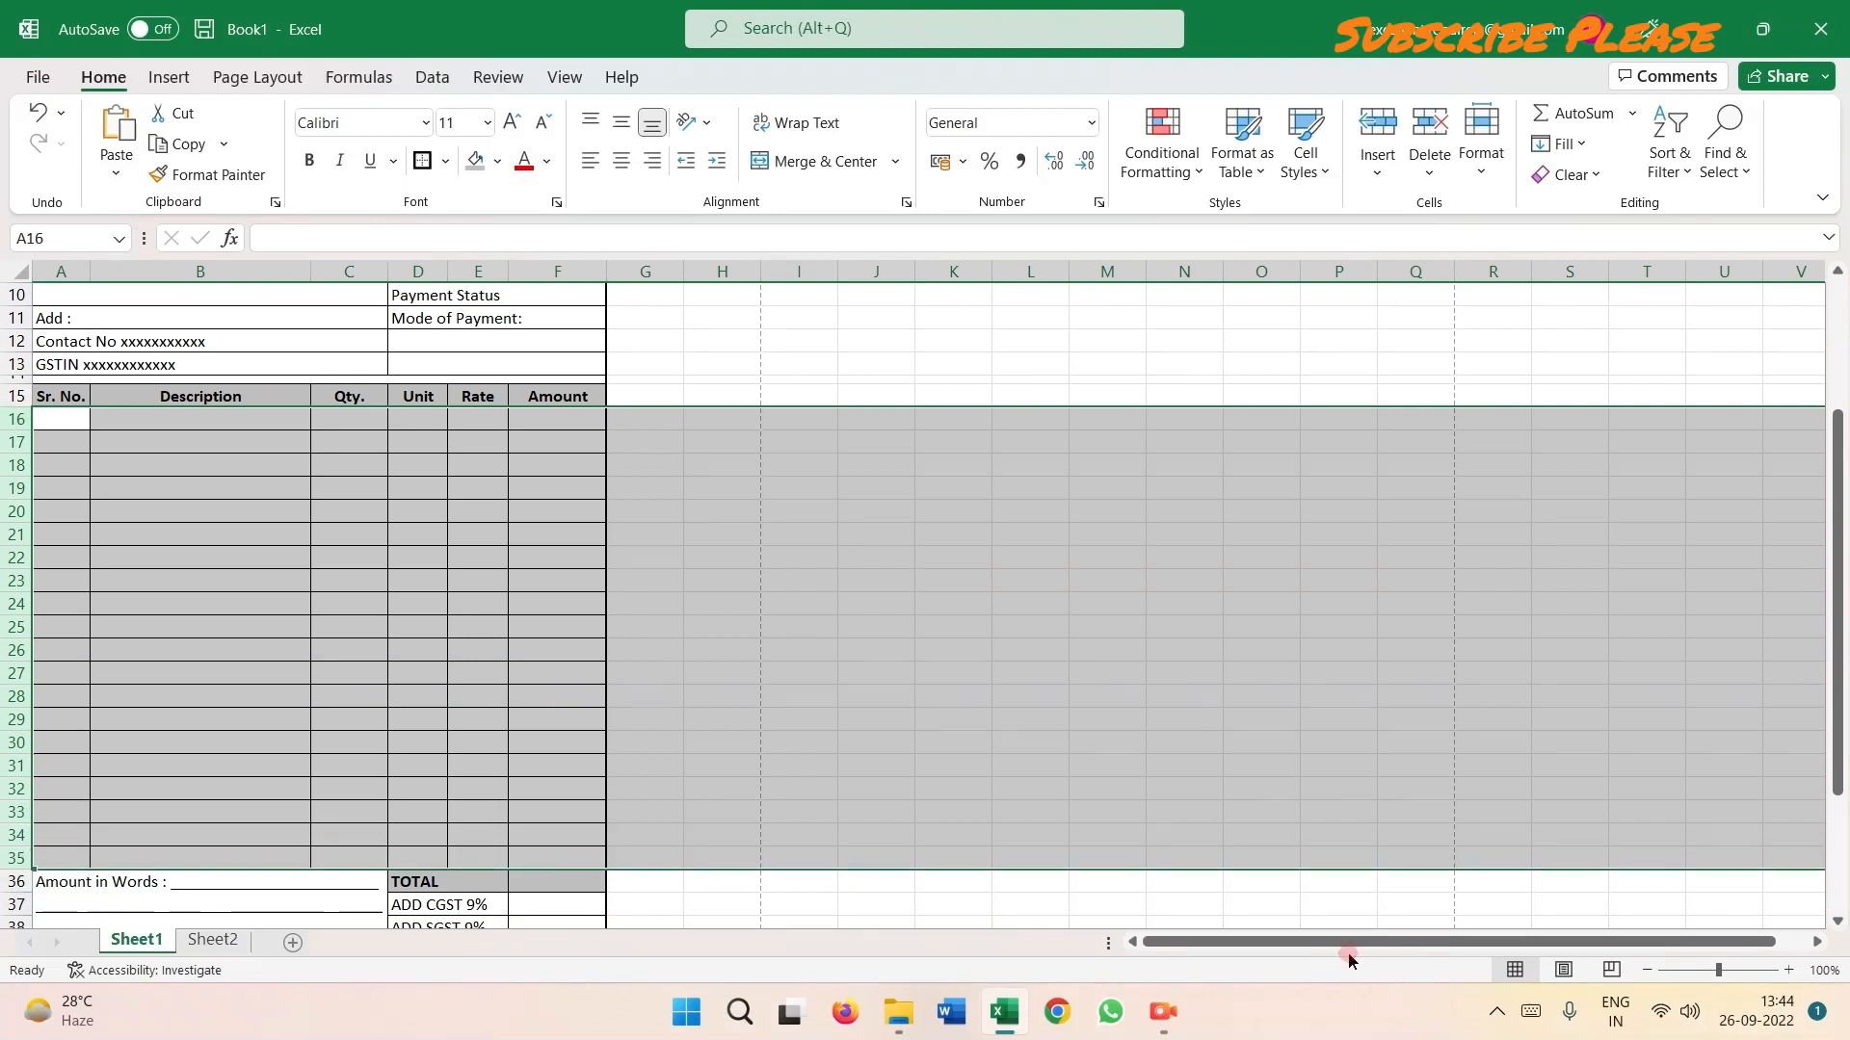
left_click_drag(1339, 941, 1061, 941)
left_click_drag(14, 869, 13, 875)
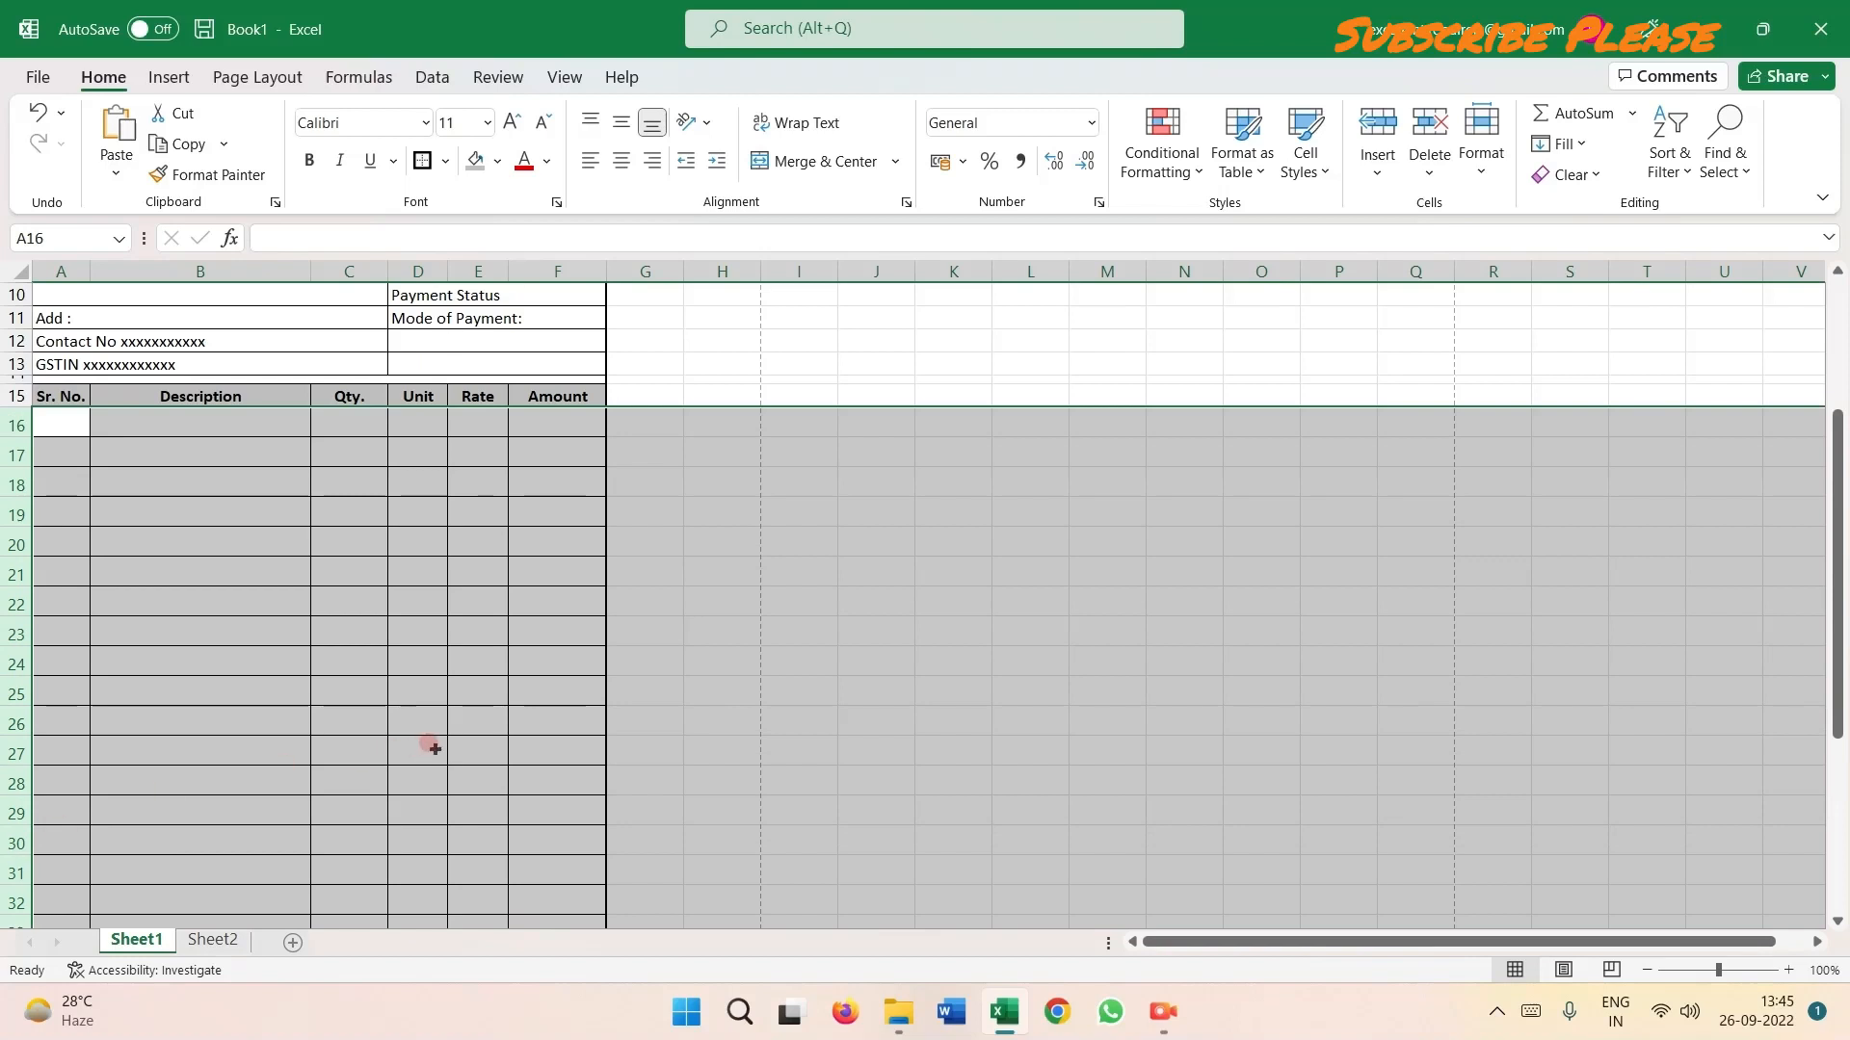
scroll(385, 746, "down", 2)
scroll(154, 602, "down", 2)
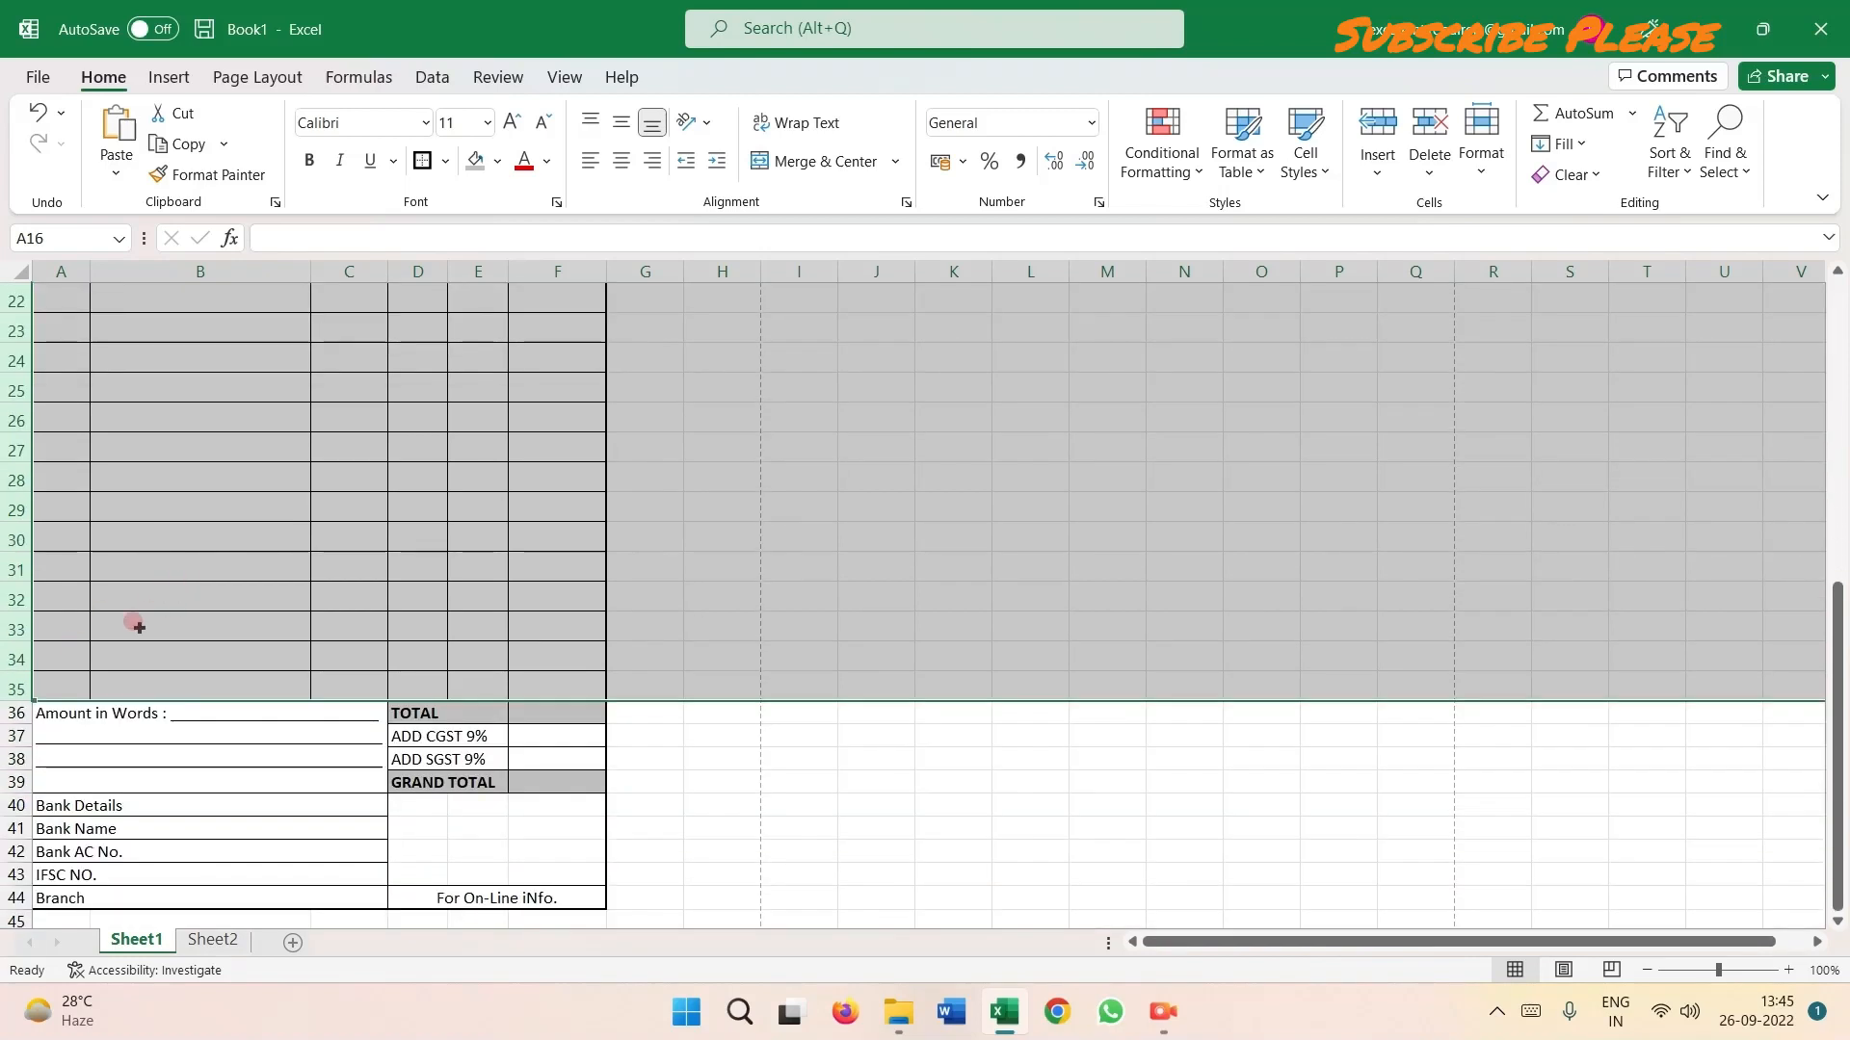
left_click_drag(16, 701, 16, 717)
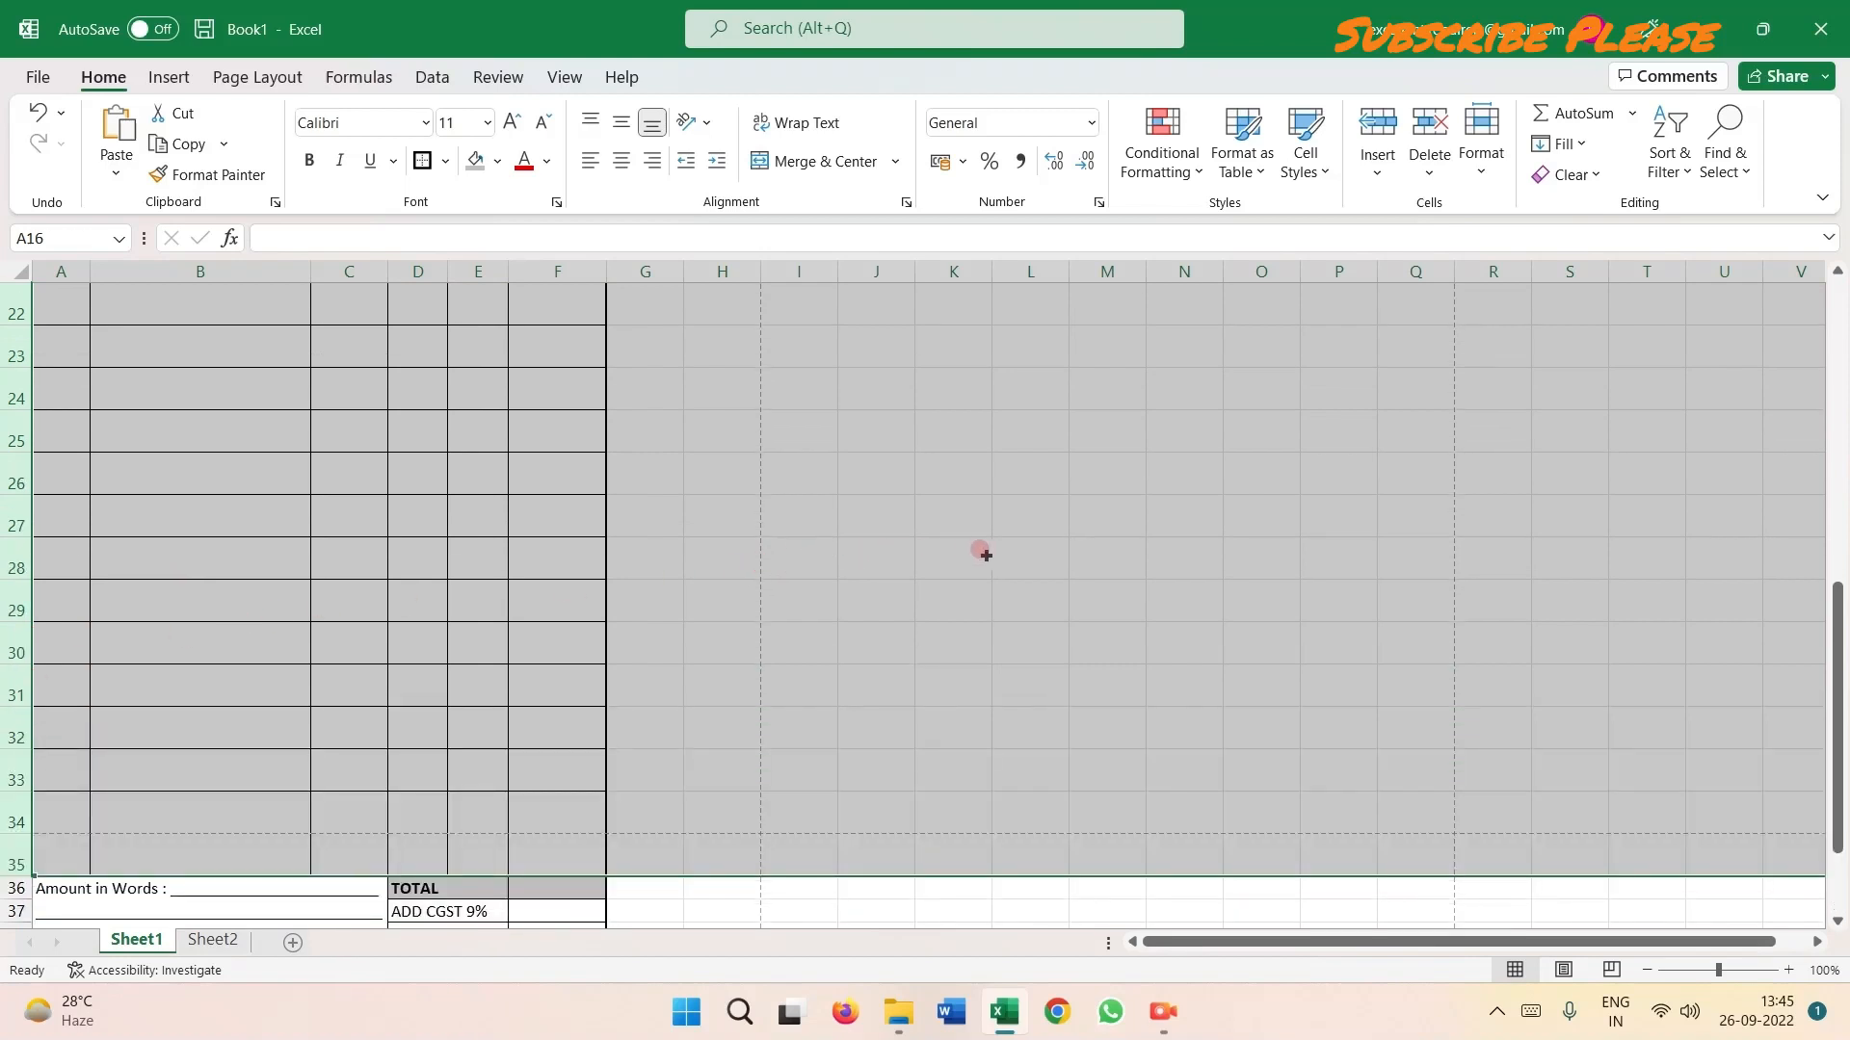
scroll(980, 551, "down", 3)
left_click(644, 457)
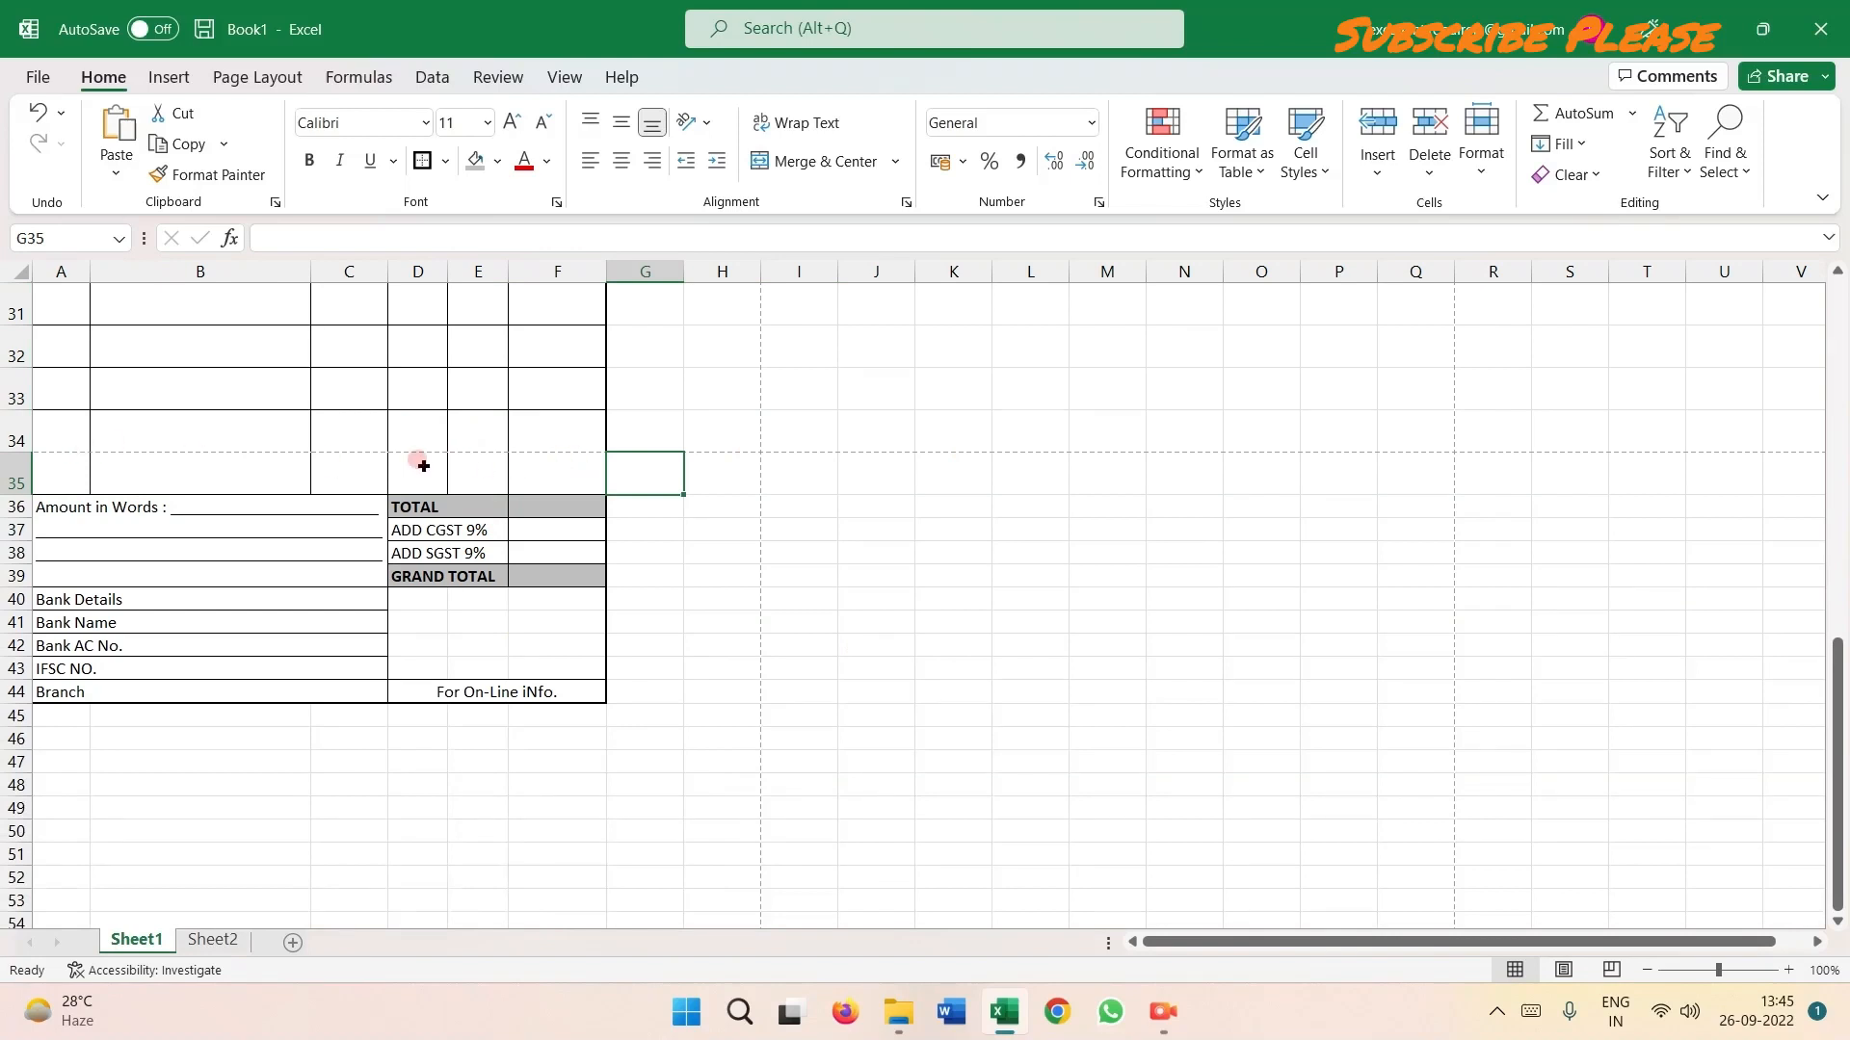
Delete the four empty item rows 28 to 31 to shorten the item table.
scroll(665, 520, "up", 7)
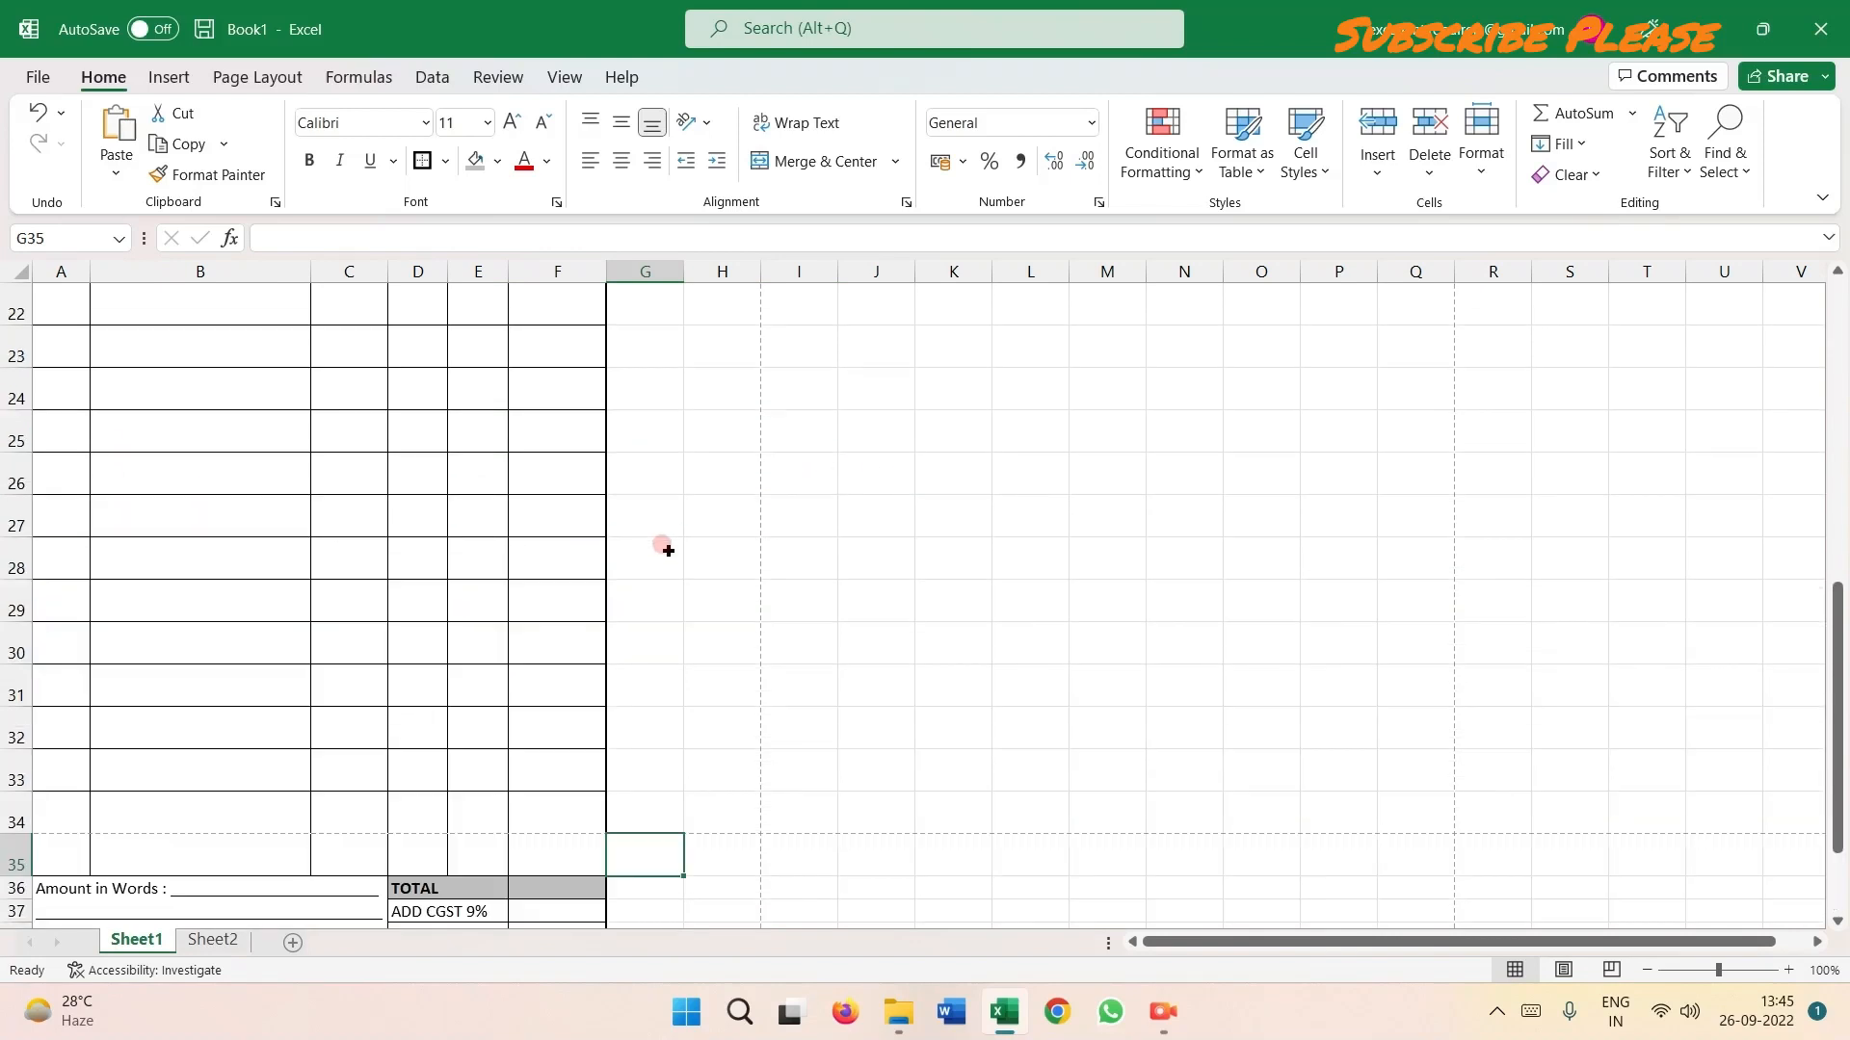
scroll(657, 554, "down", 5)
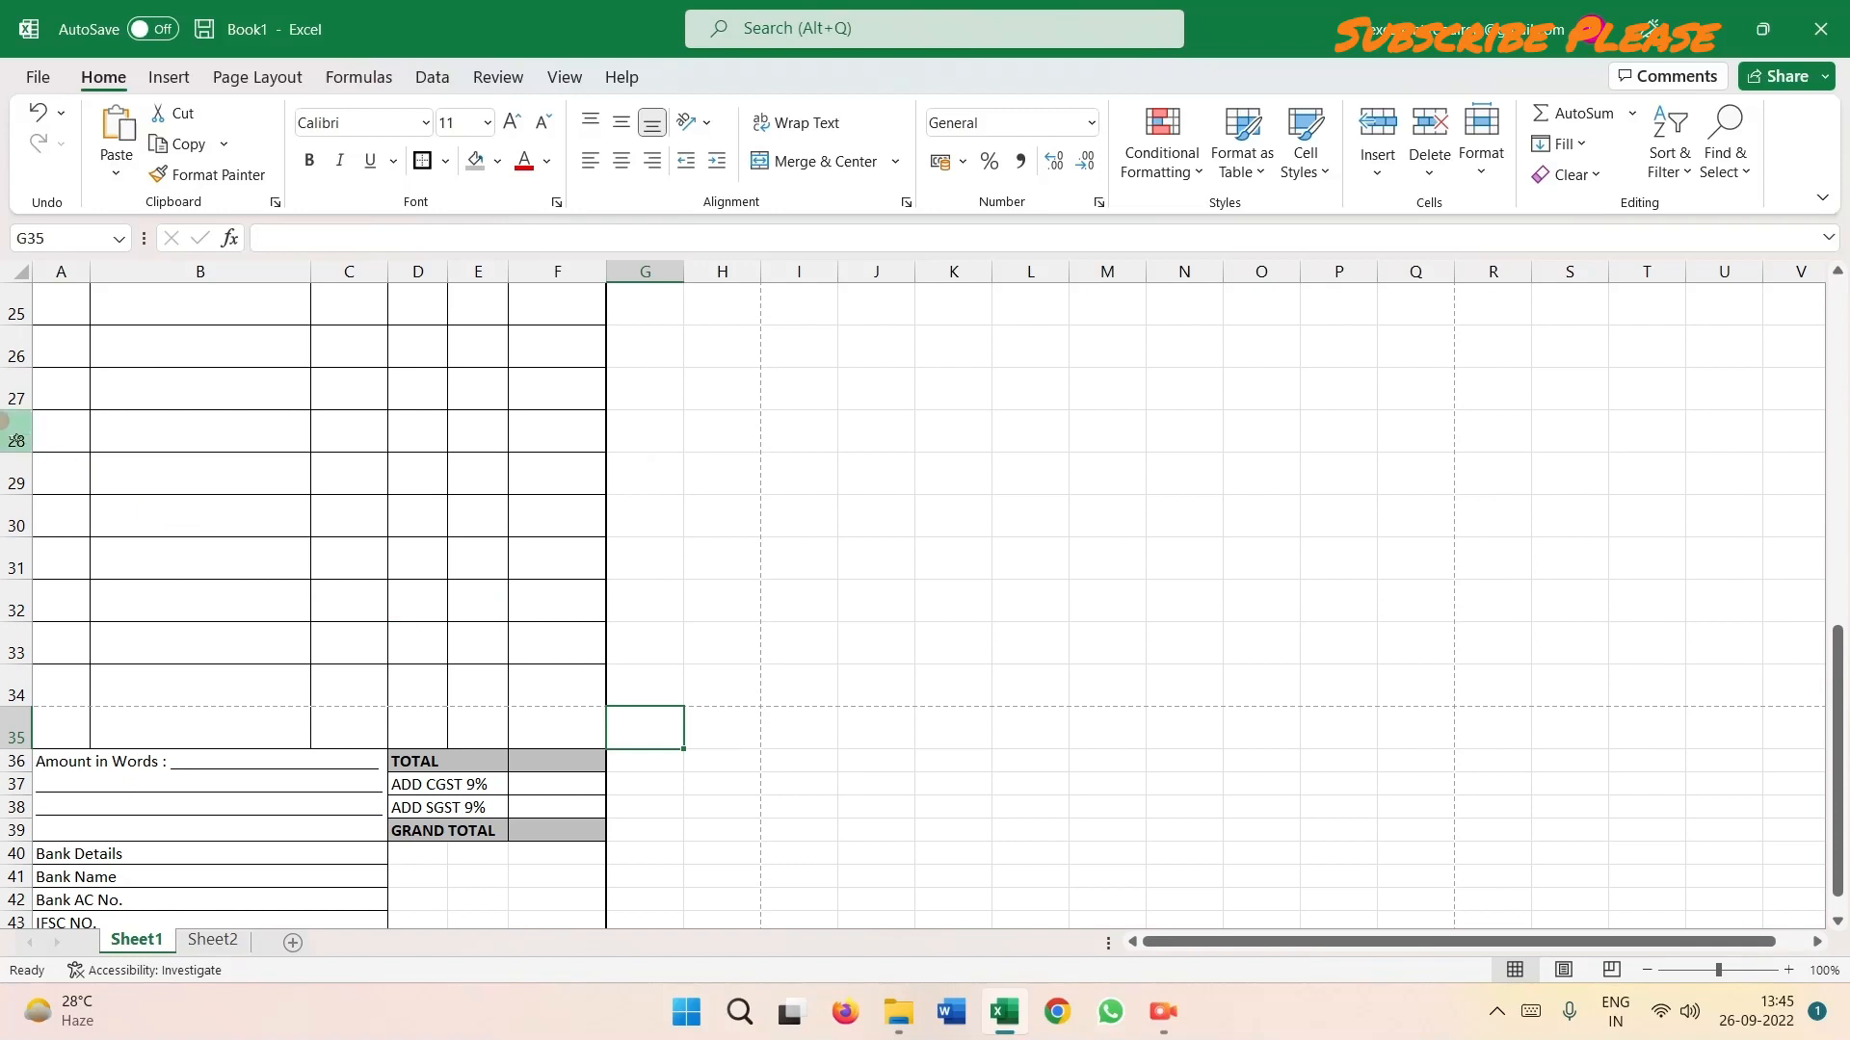
left_click_drag(17, 434, 16, 554)
right_click(205, 478)
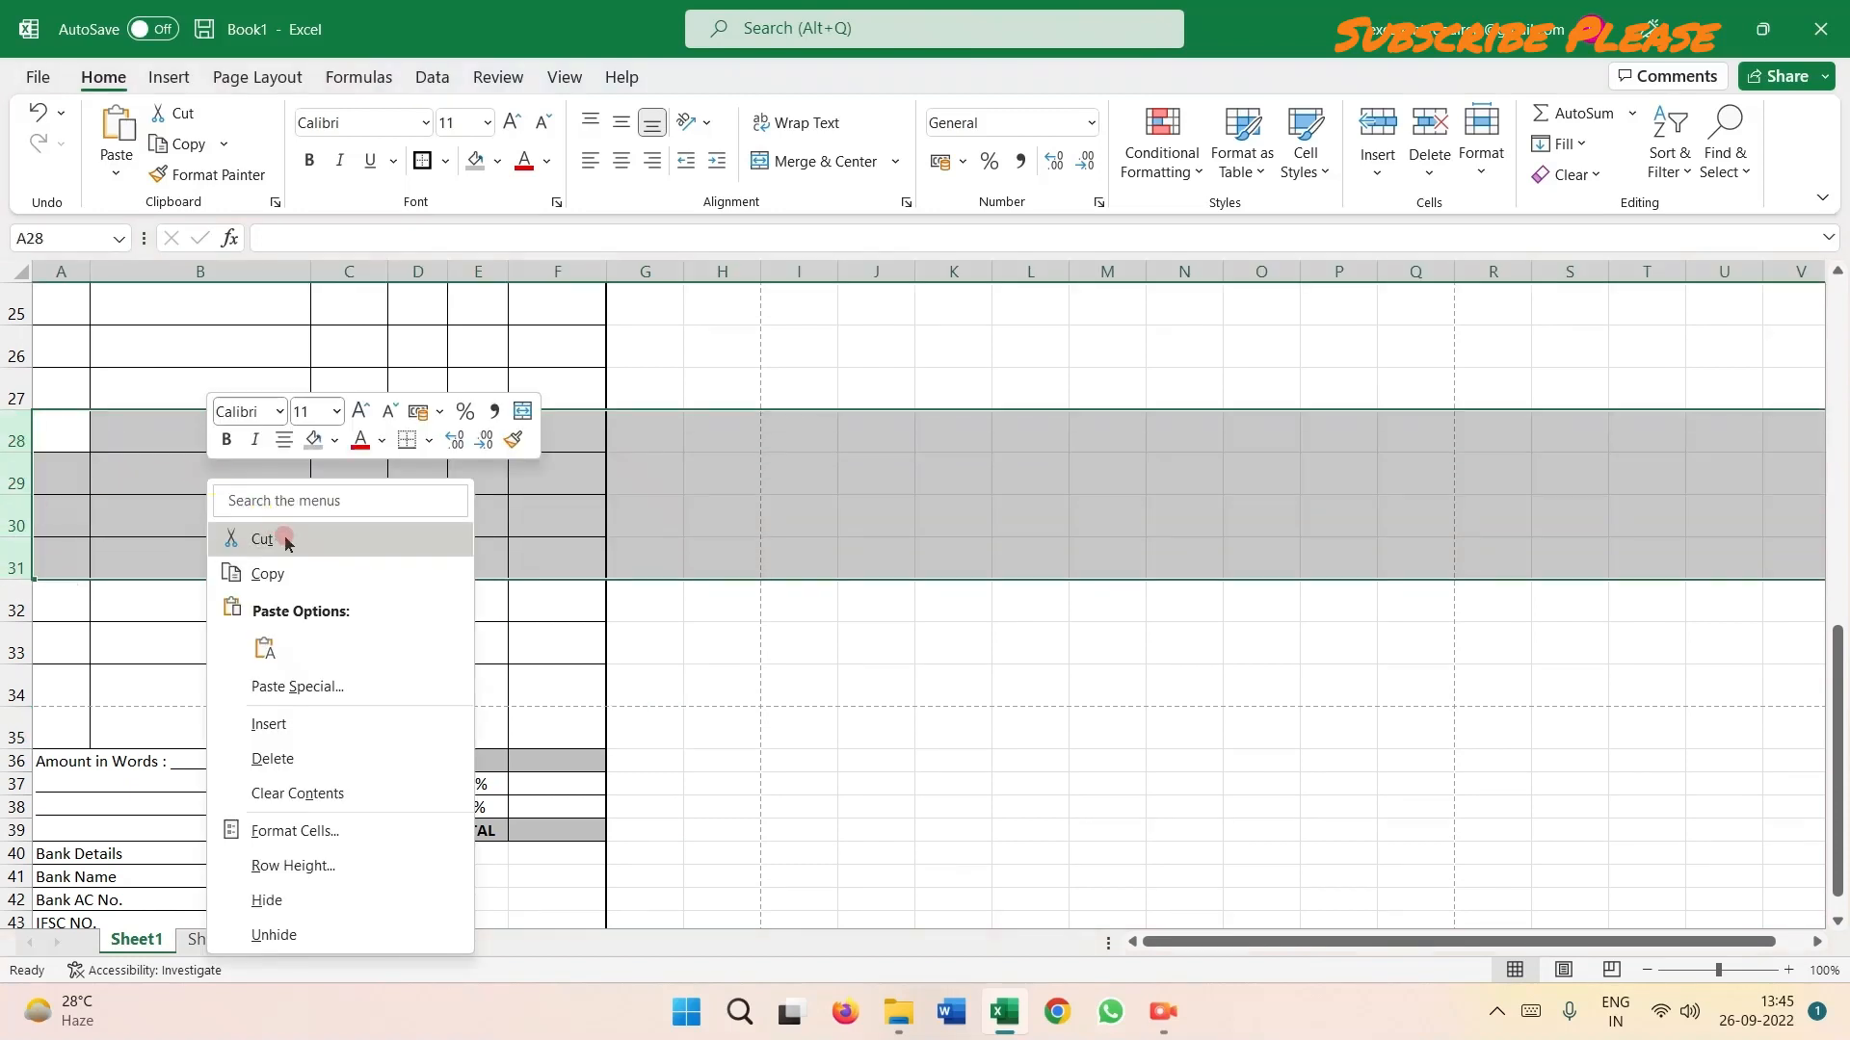
left_click(297, 758)
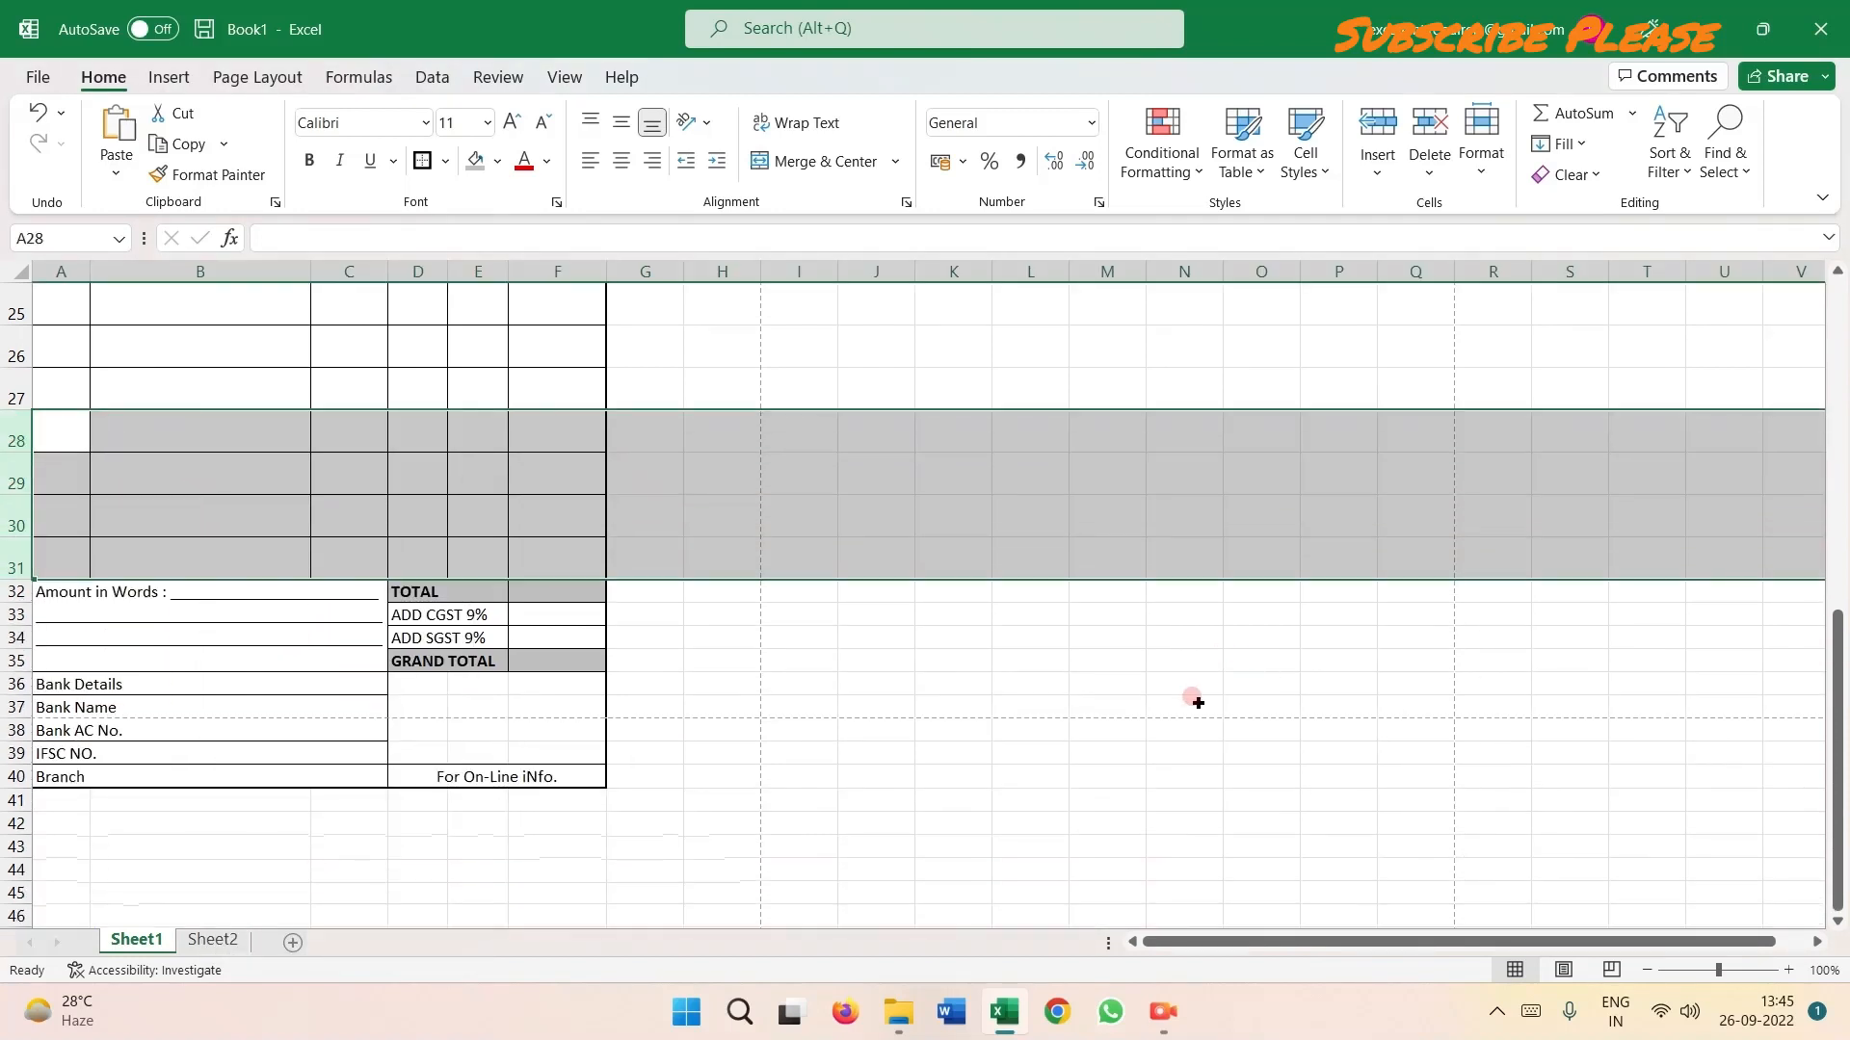
left_click(1110, 720)
Delete two more empty item rows, 27 and 28, so the invoice fits above the page break.
scroll(832, 612, "down", 2)
scroll(830, 617, "up", 2)
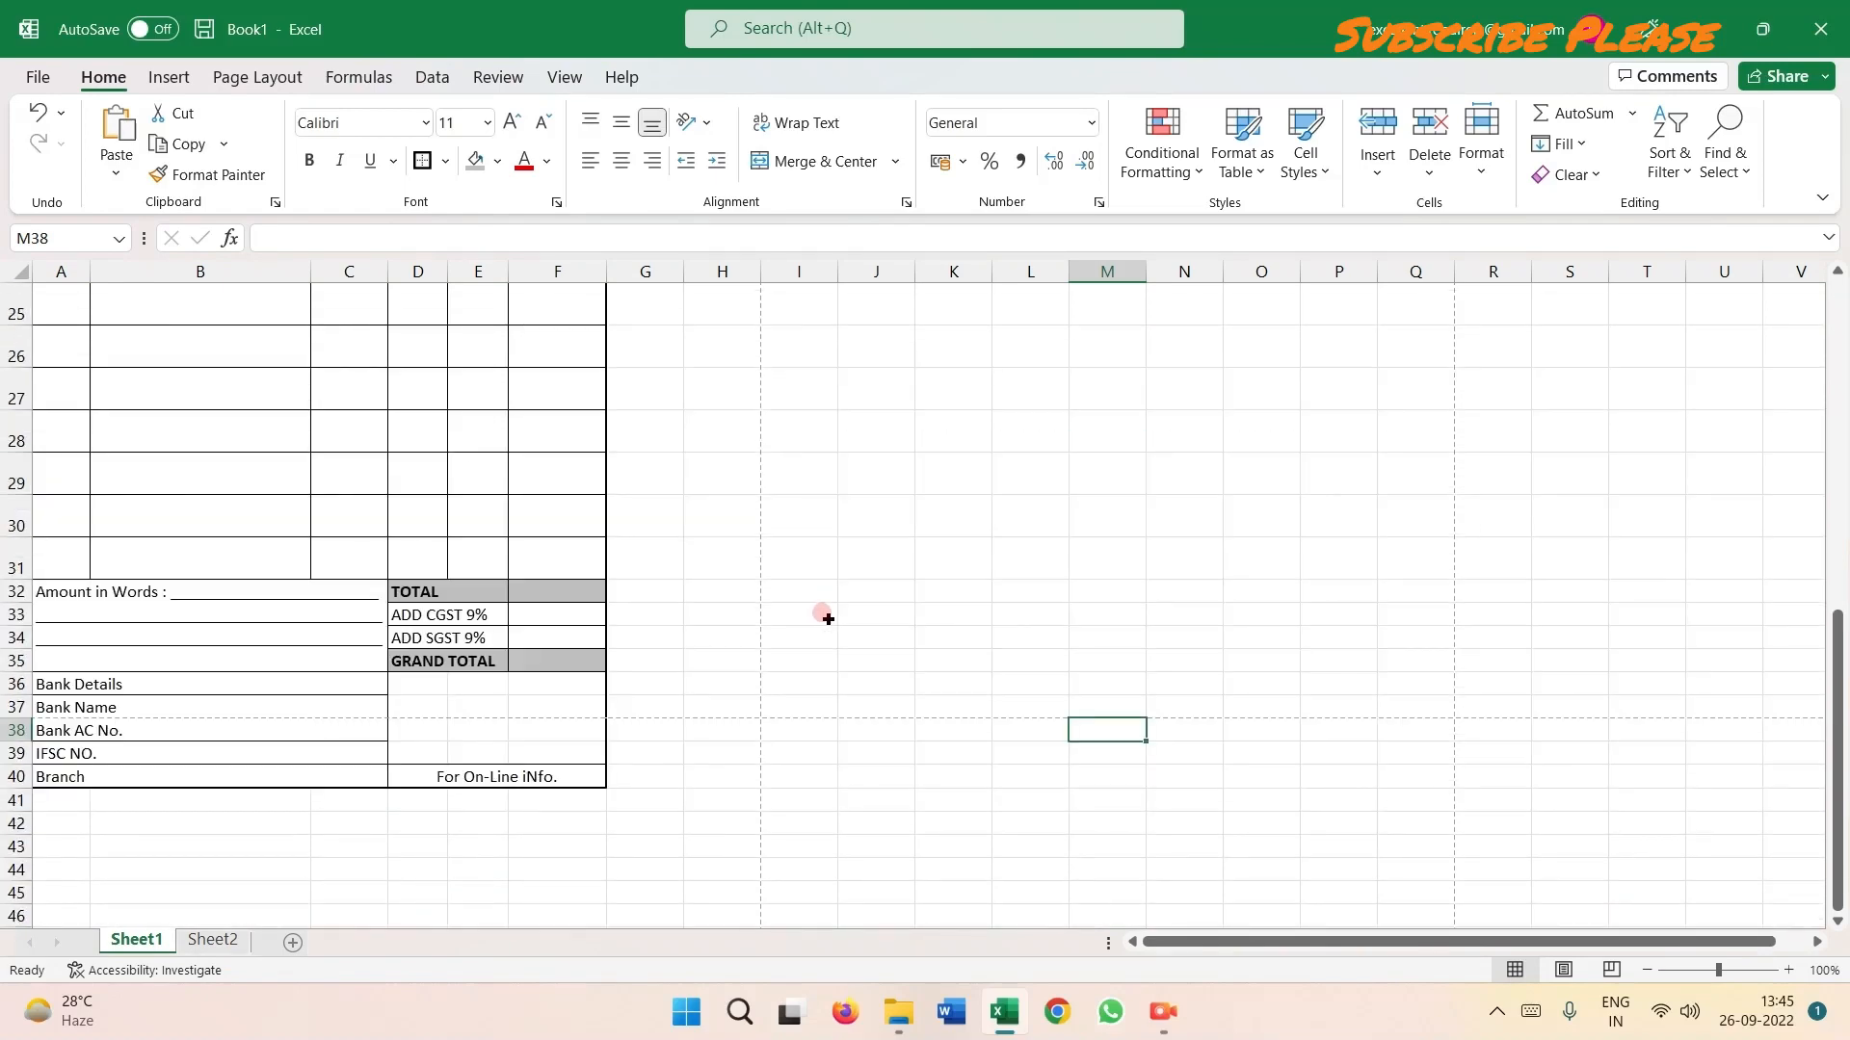
scroll(1180, 621, "up", 7)
scroll(1070, 616, "down", 6)
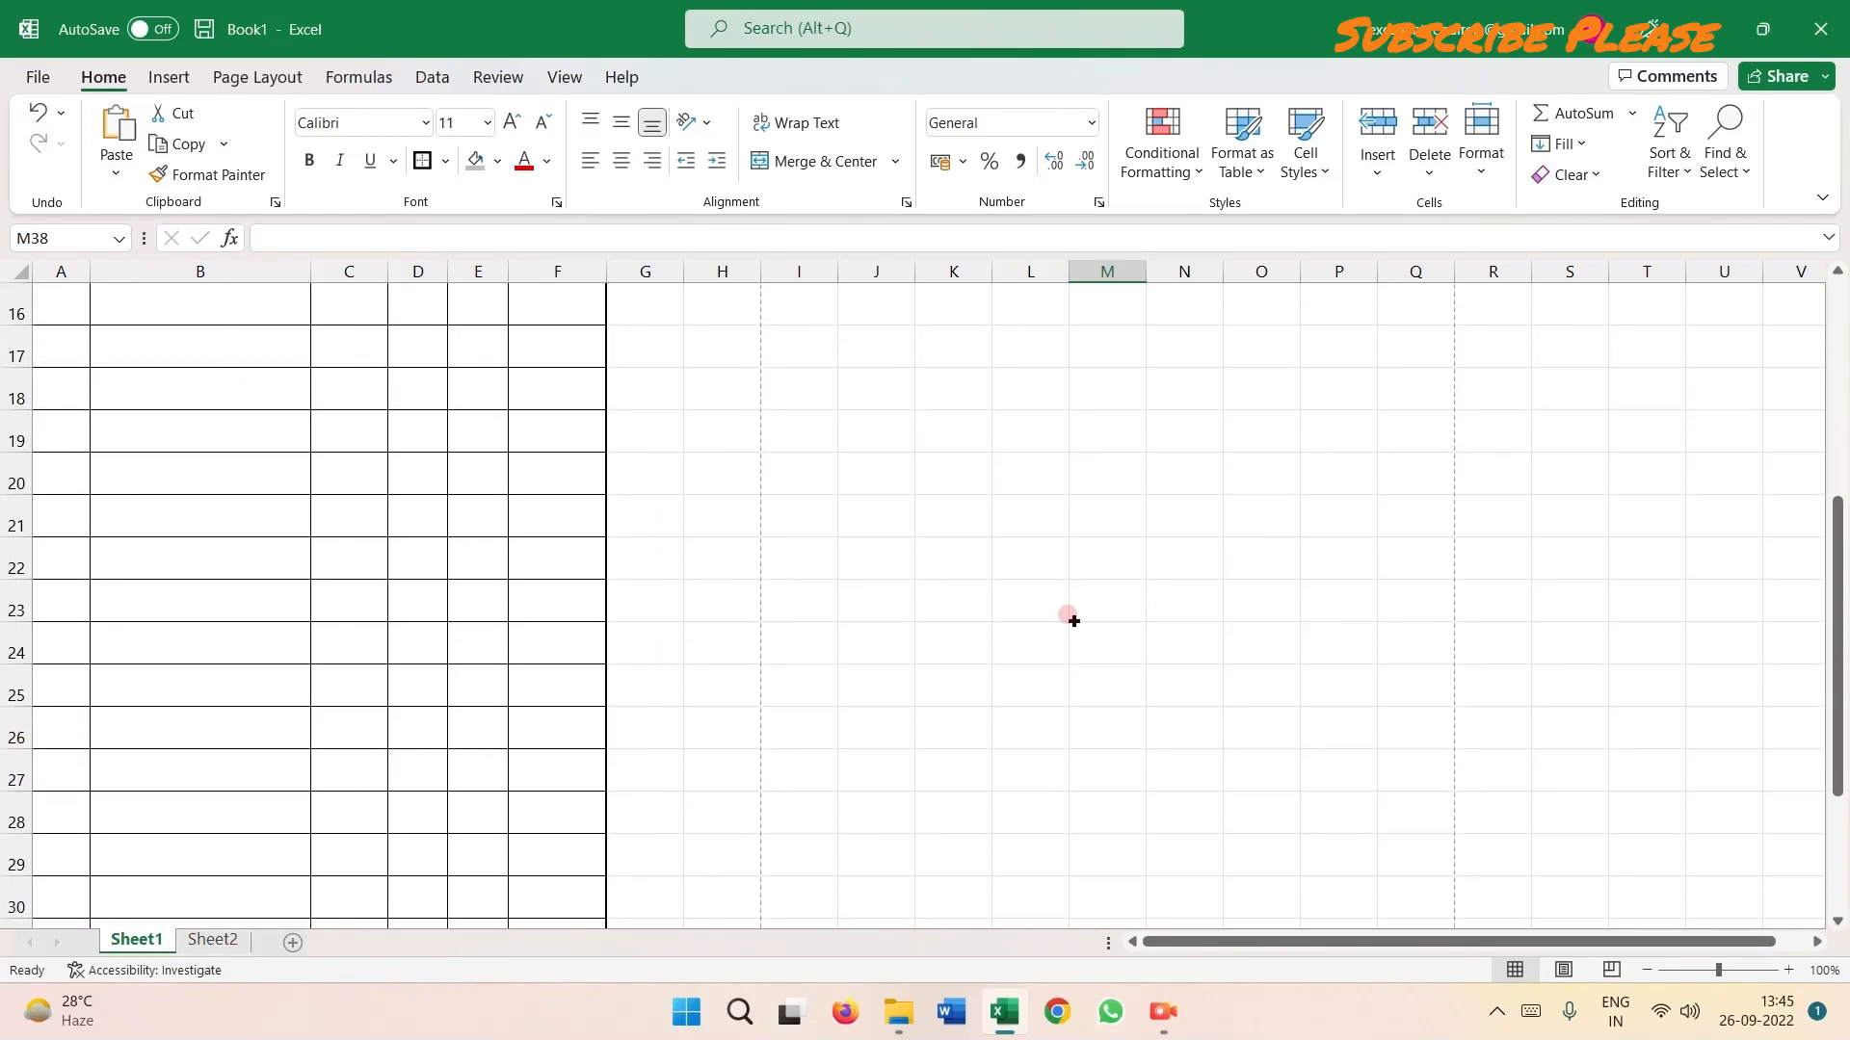
left_click_drag(17, 516, 19, 557)
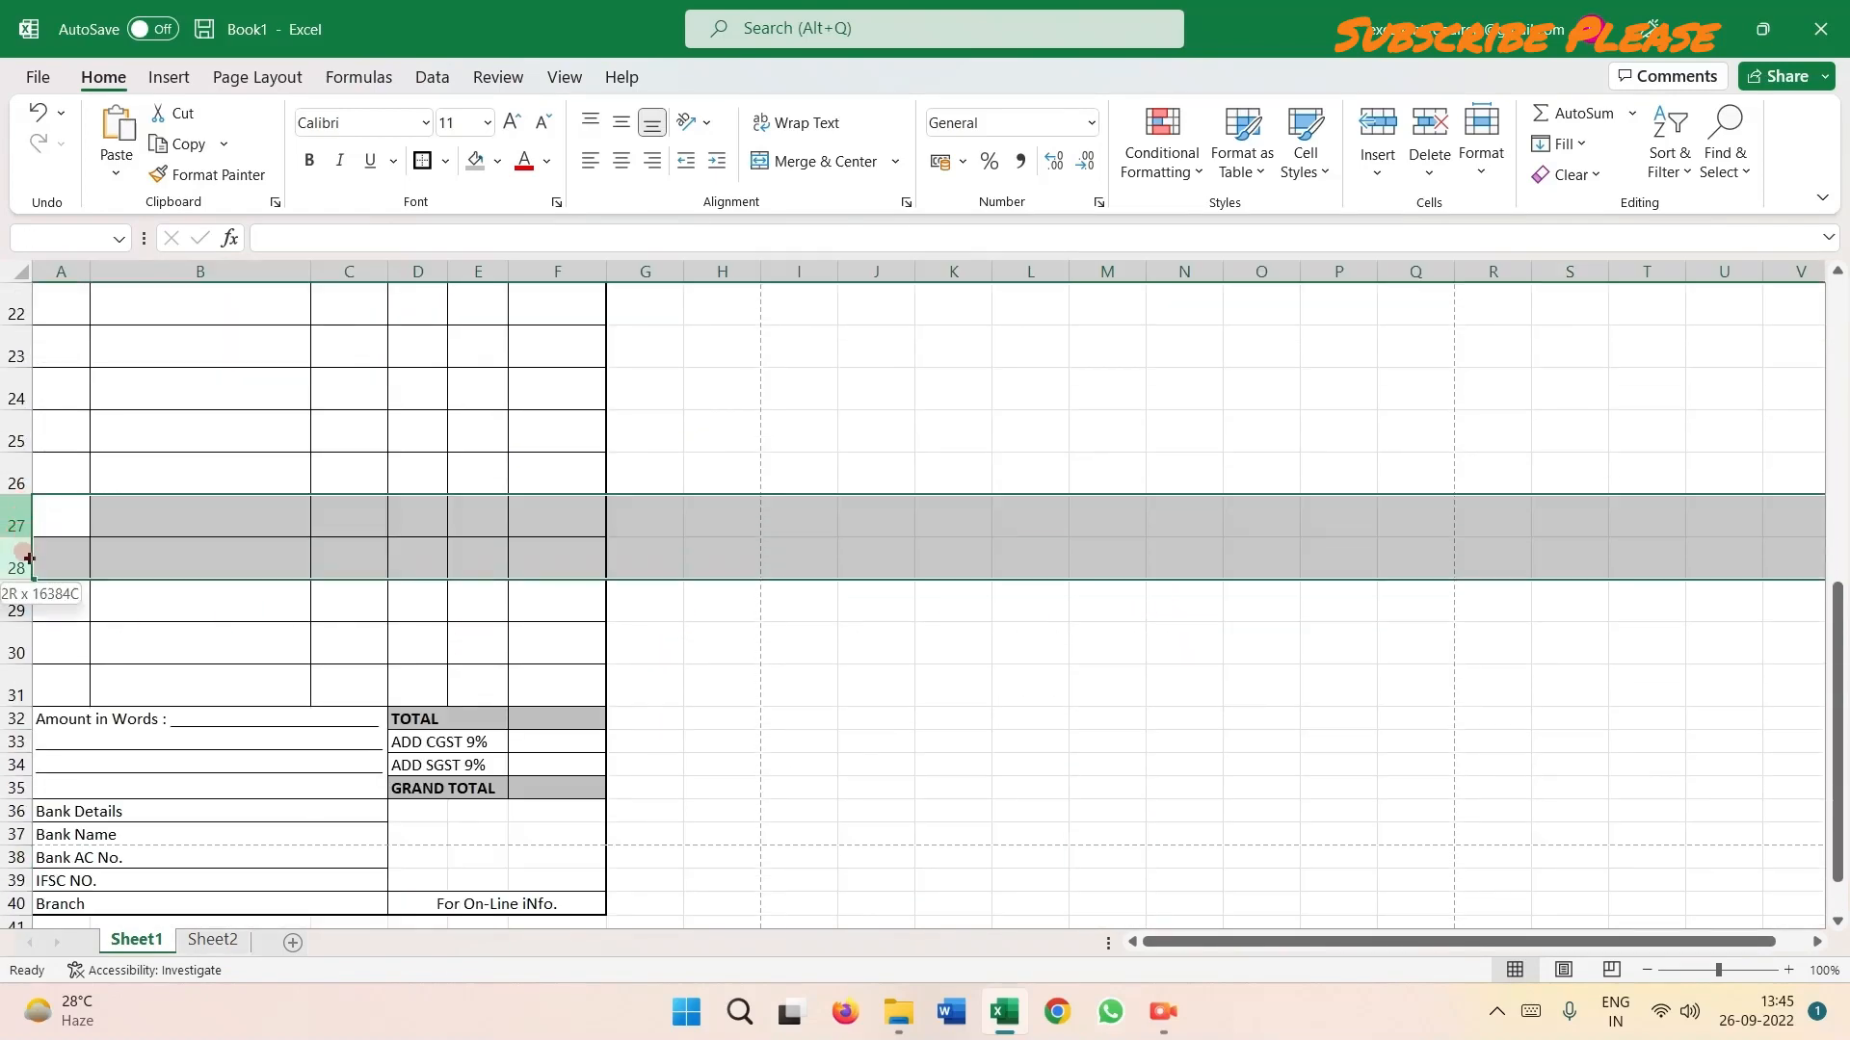
right_click(293, 535)
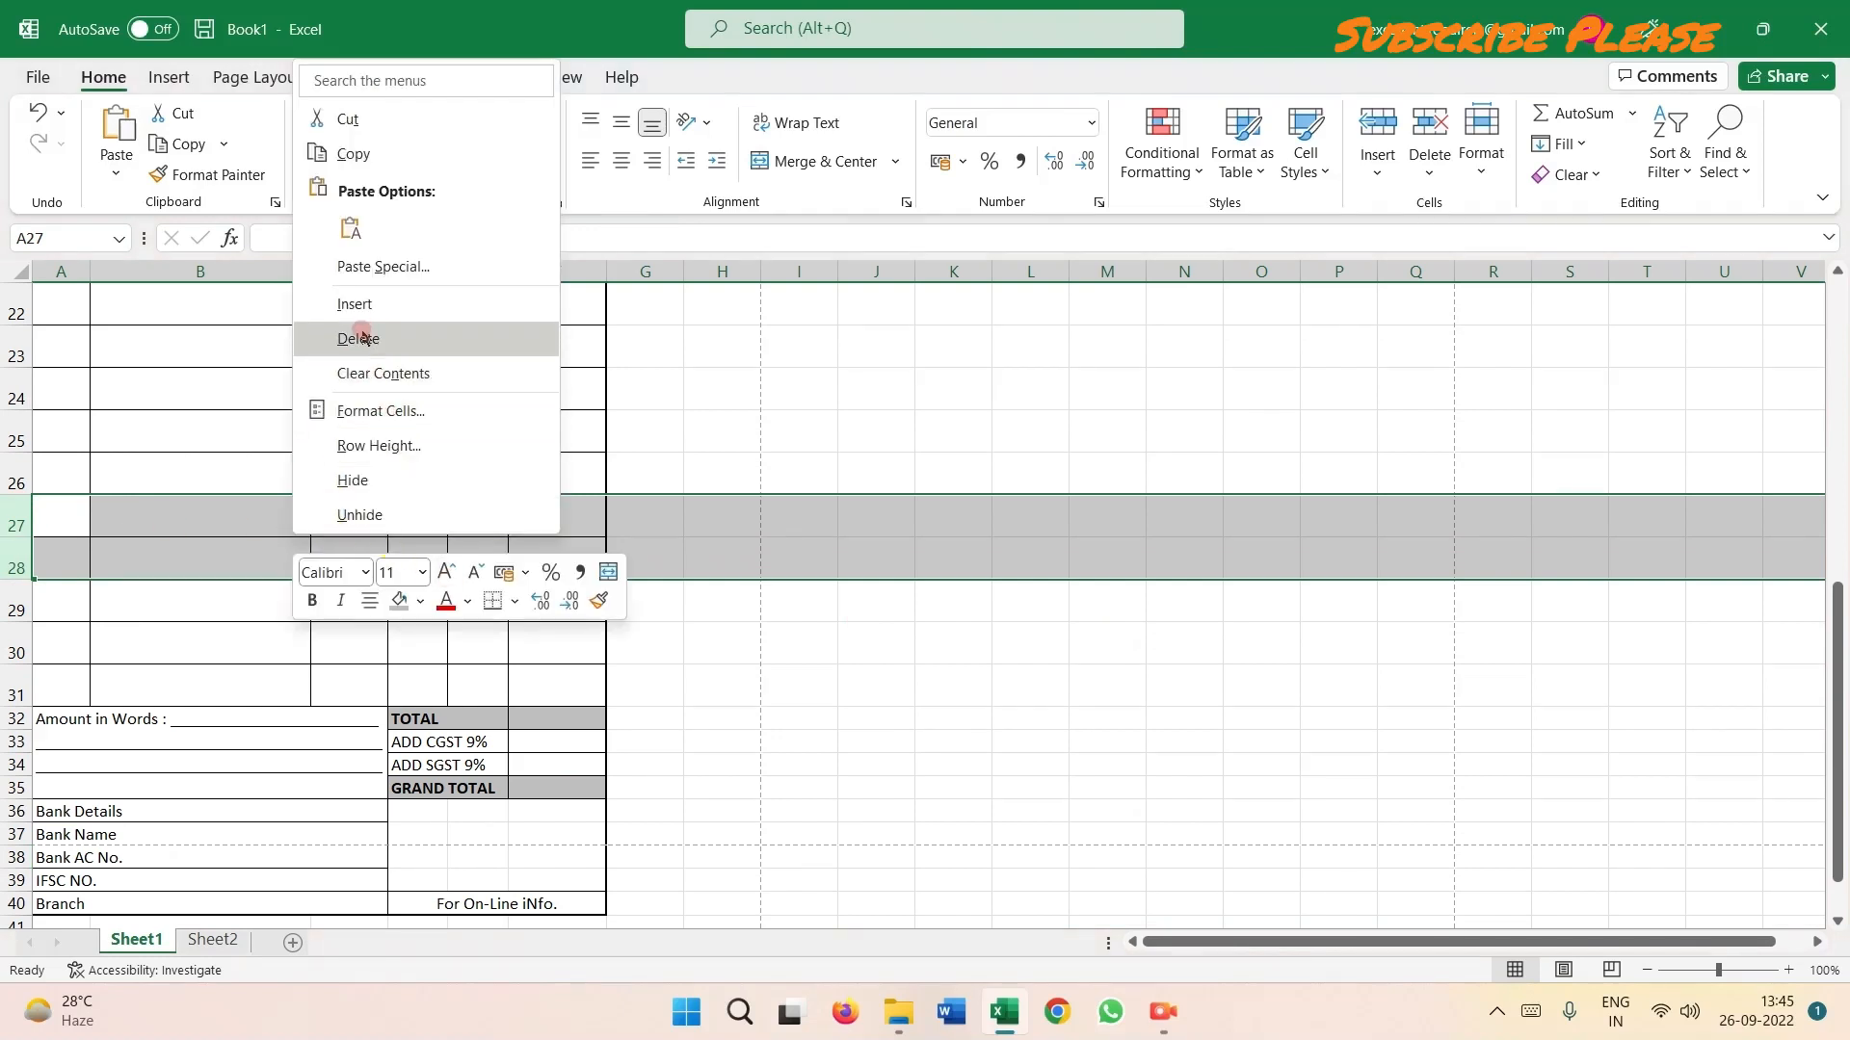
left_click(437, 349)
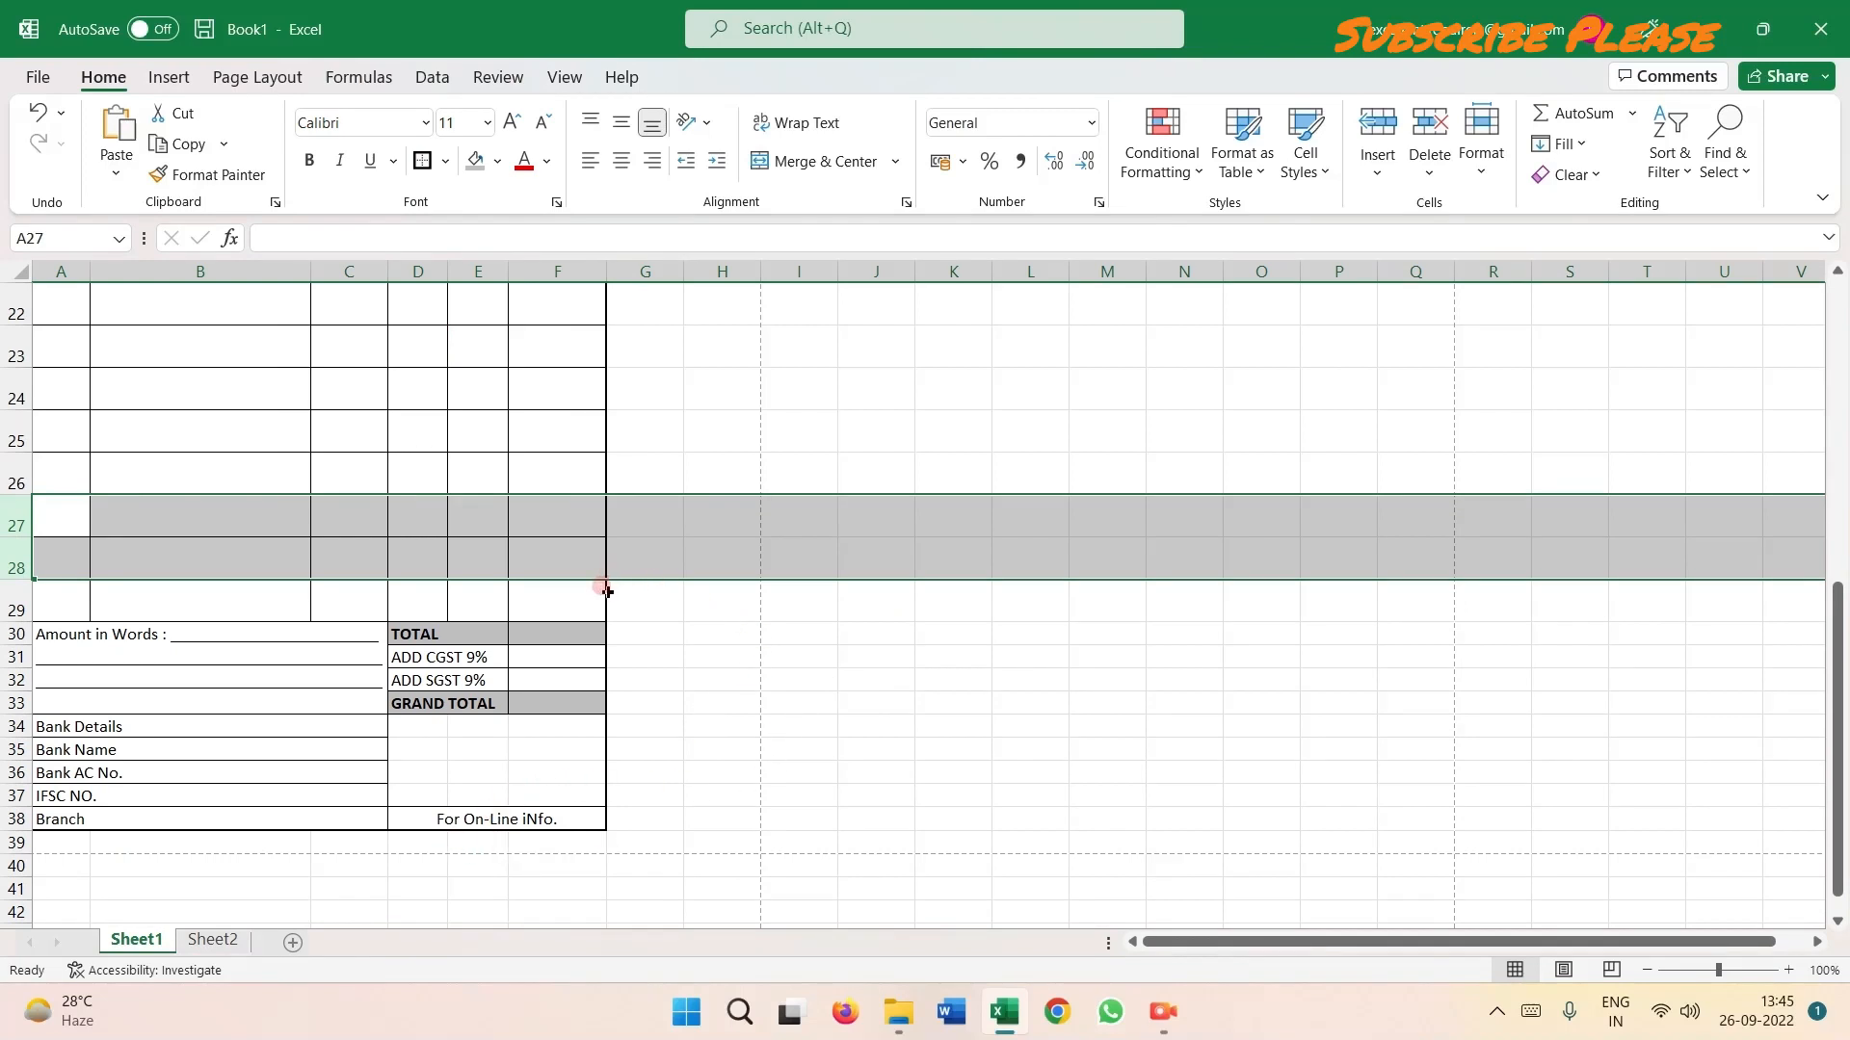
scroll(901, 718, "up", 7)
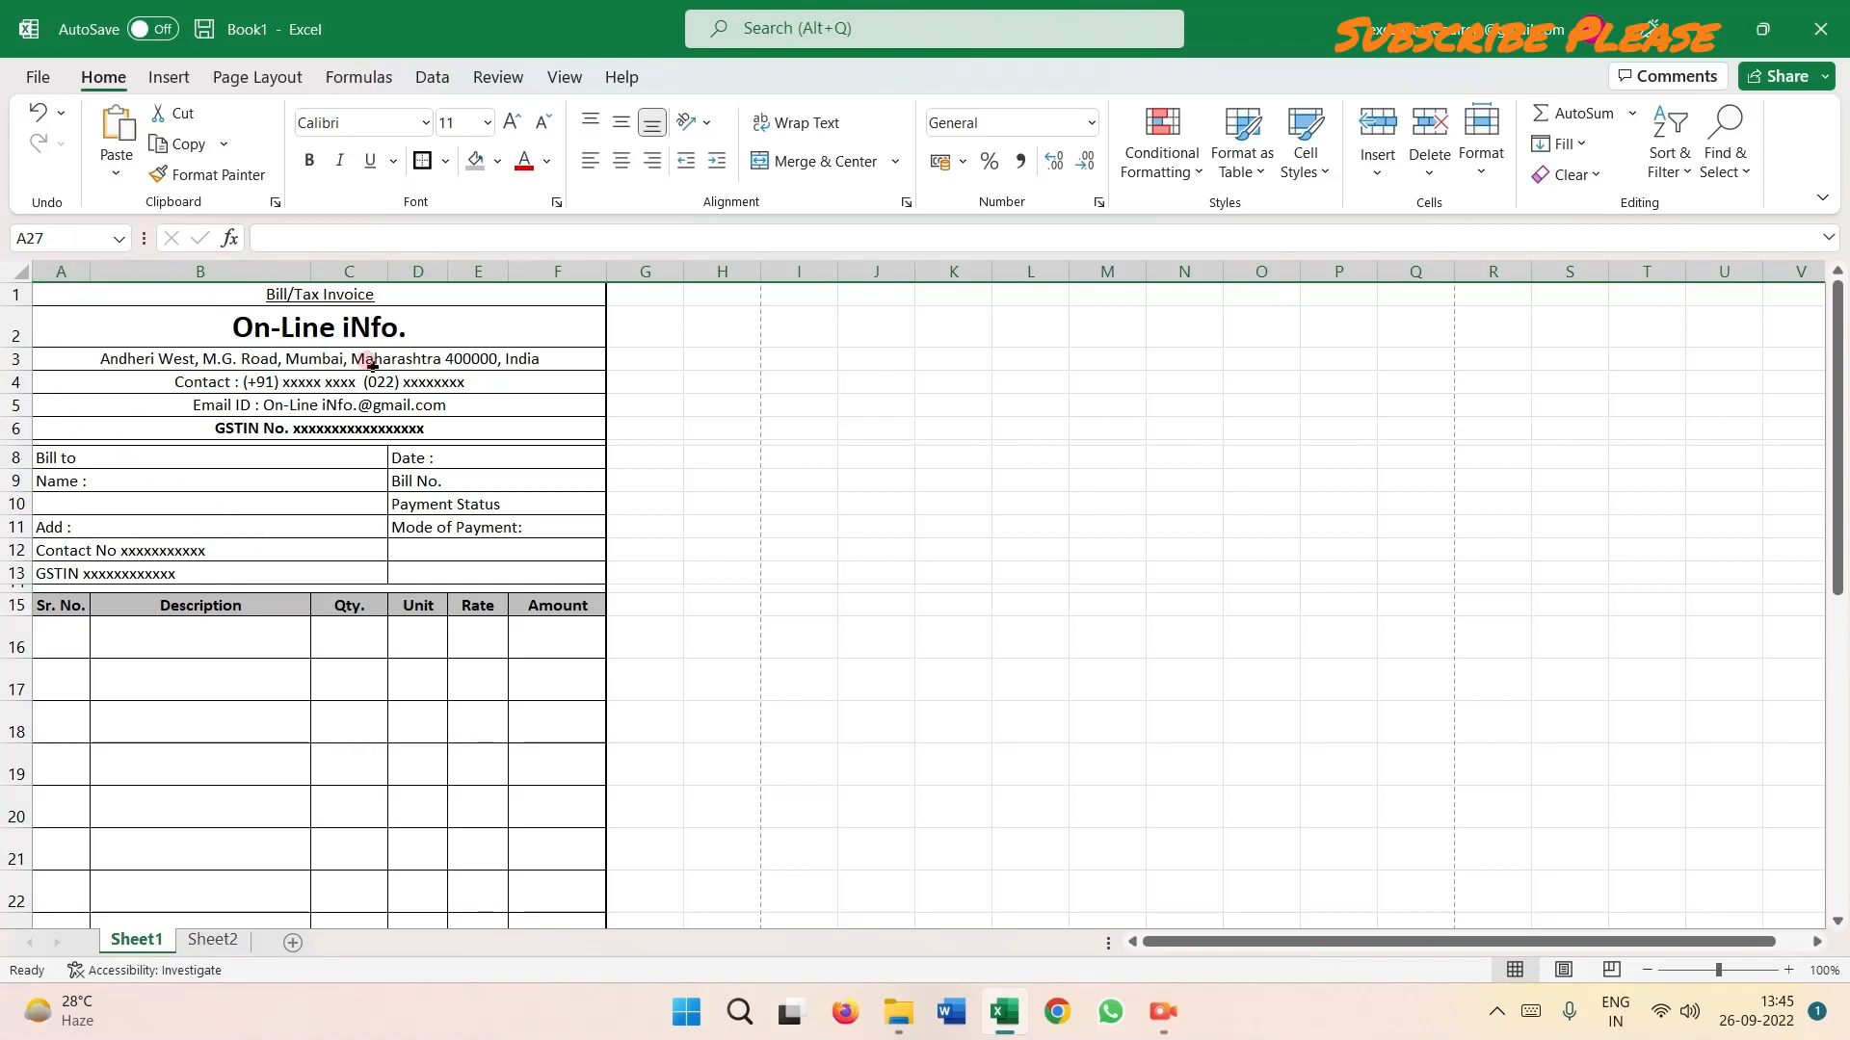
Widen the Description, Amount and Rate columns so the invoice fills the page width up to the page break.
left_click_drag(304, 267, 370, 267)
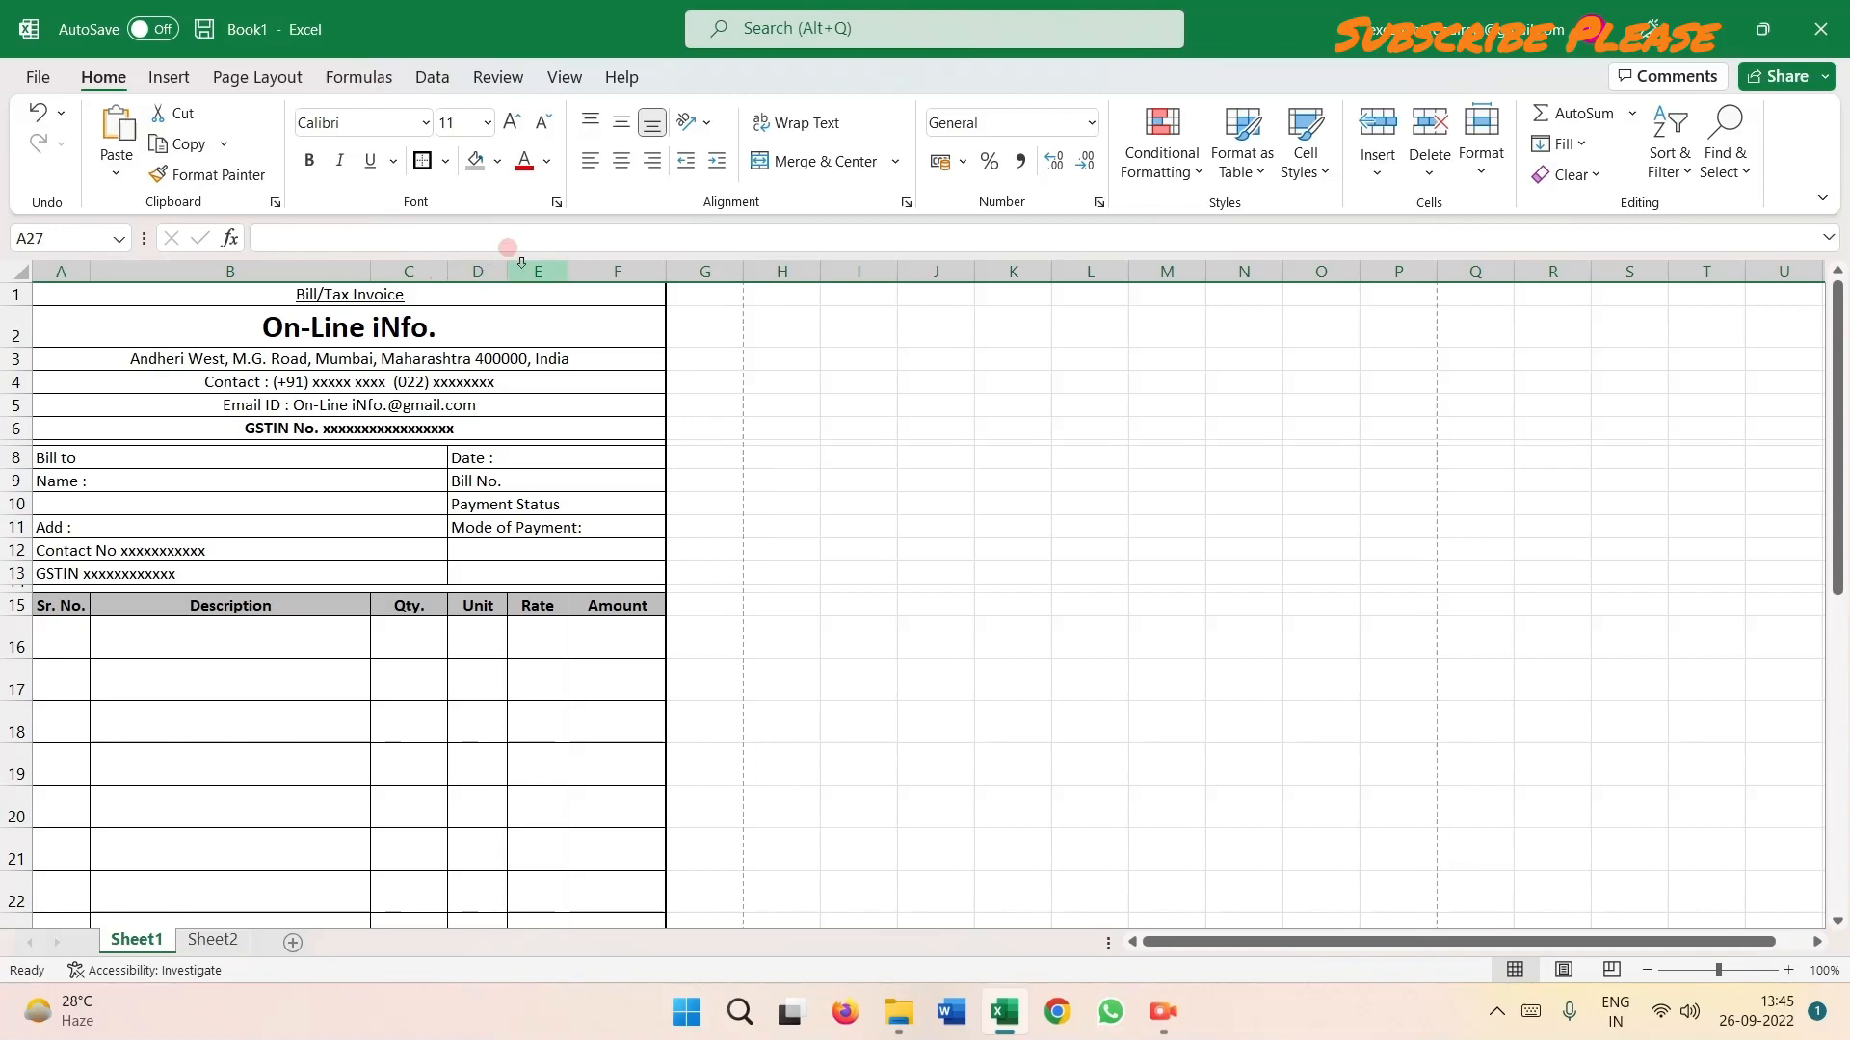
left_click_drag(666, 271, 716, 281)
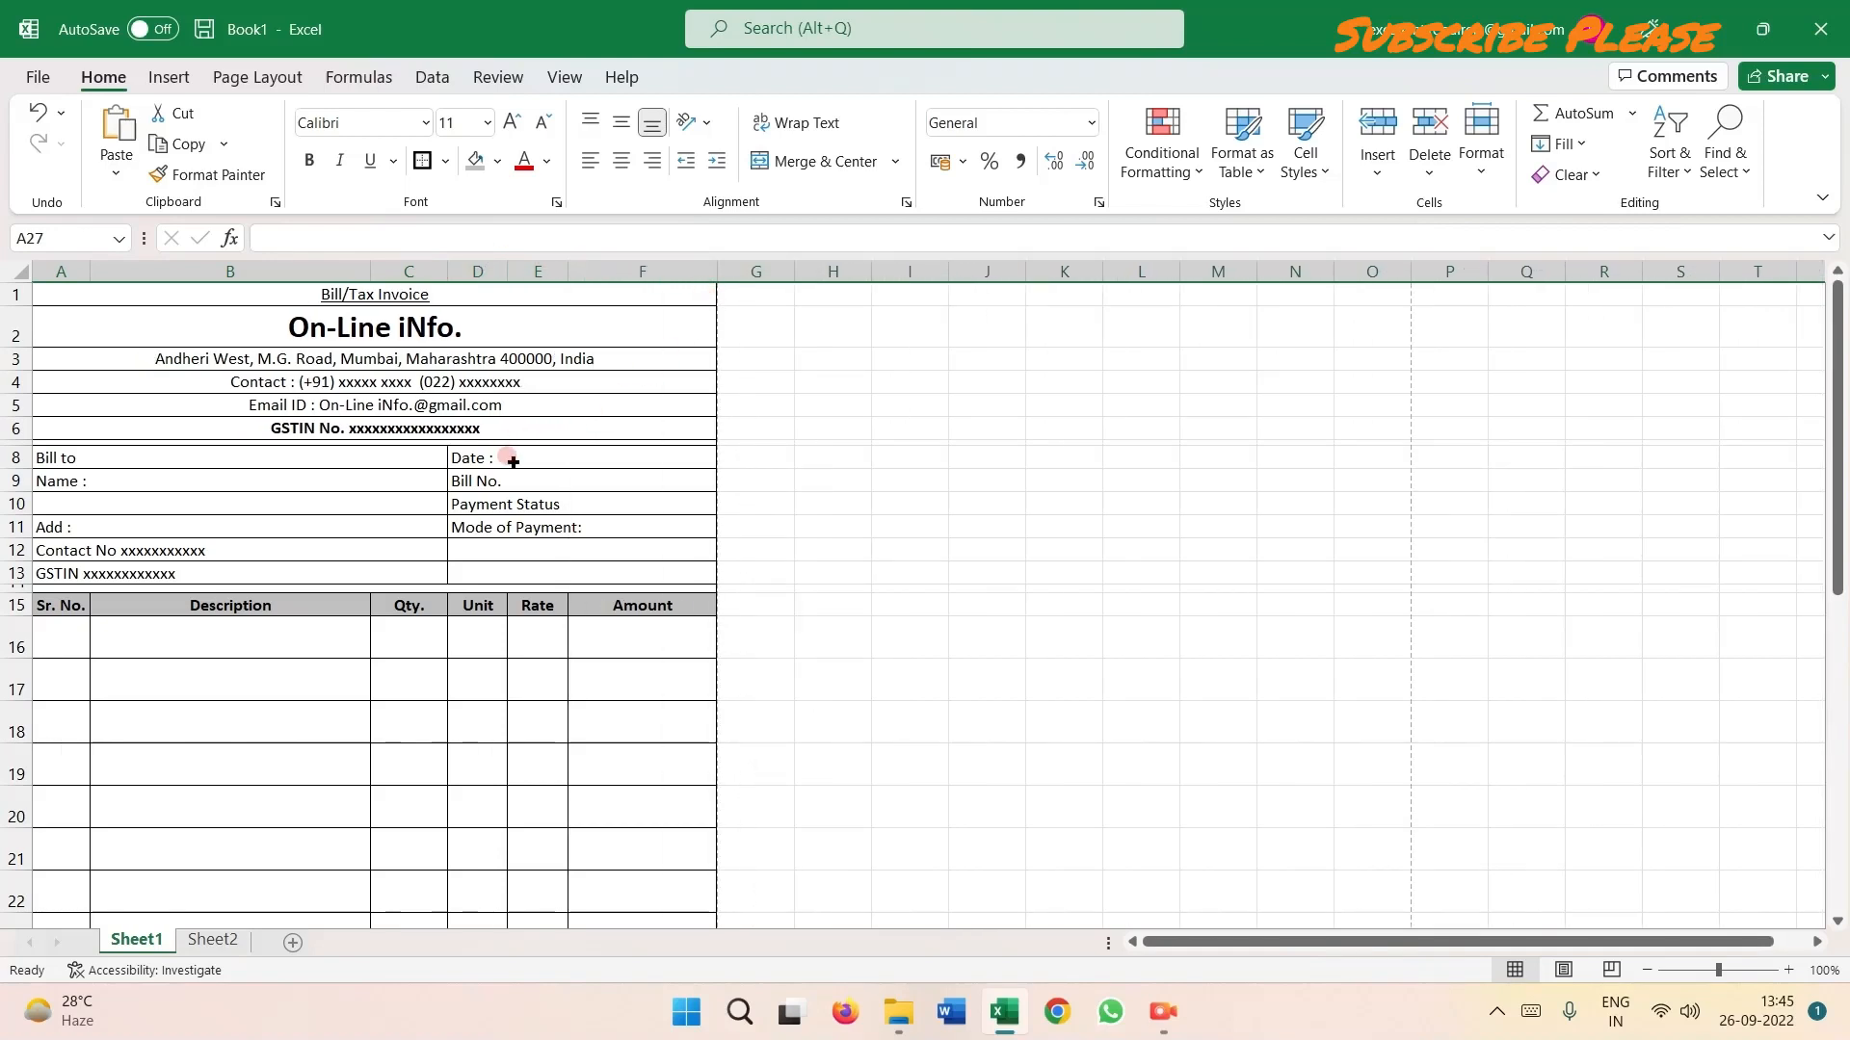
left_click_drag(569, 272, 592, 273)
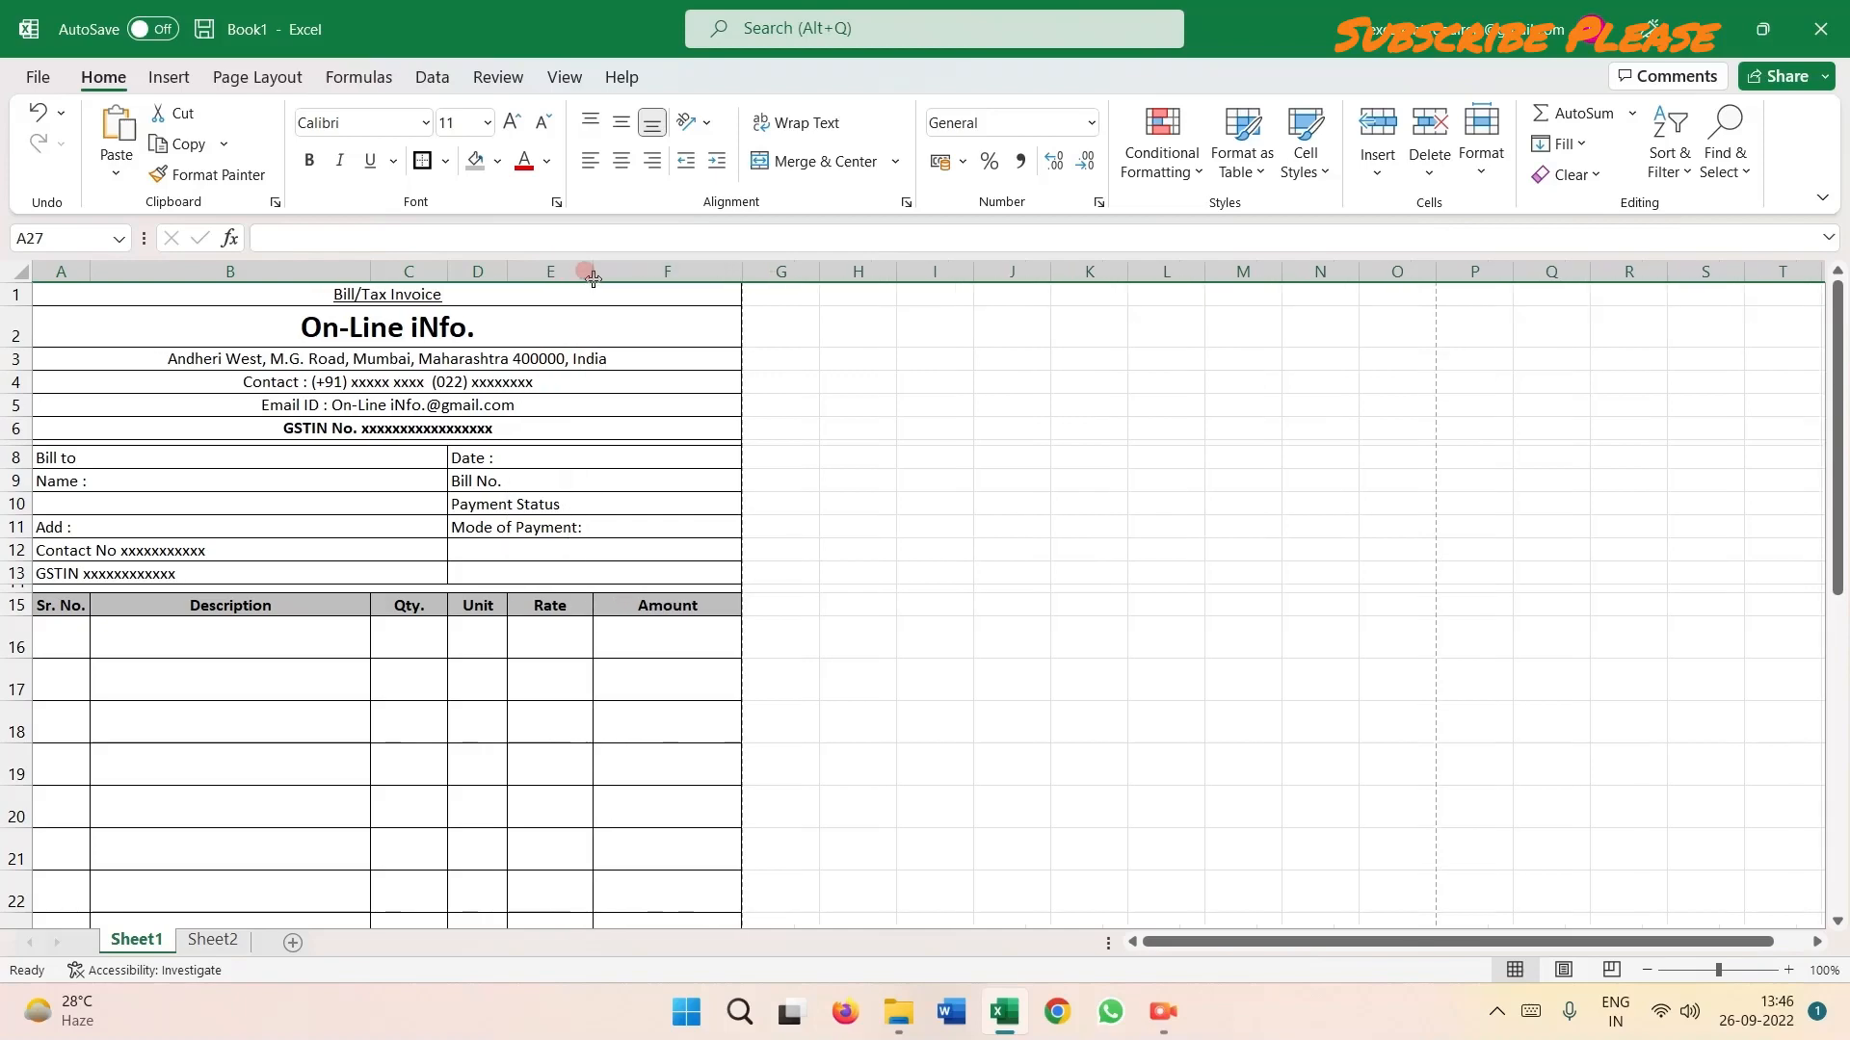
scroll(599, 608, "down", 4)
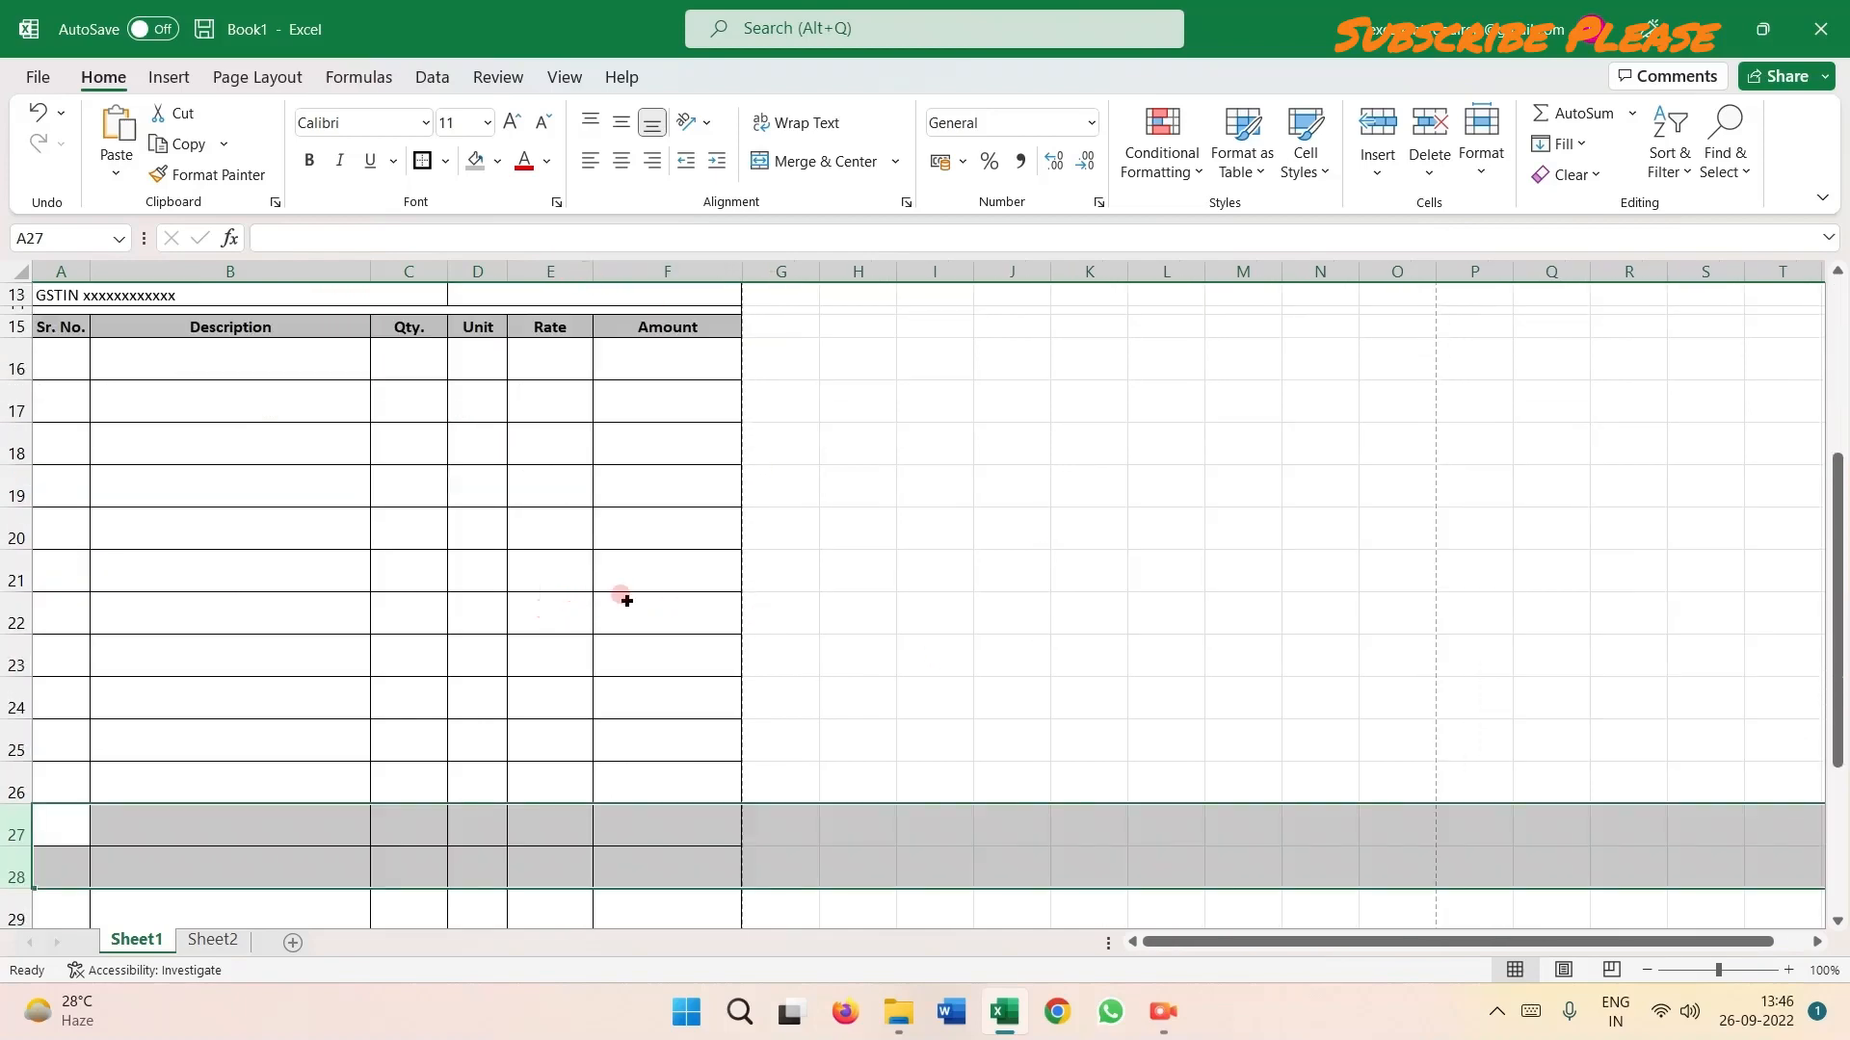
scroll(626, 601, "down", 3)
left_click(901, 672)
scroll(858, 690, "down", 2)
scroll(865, 664, "up", 10)
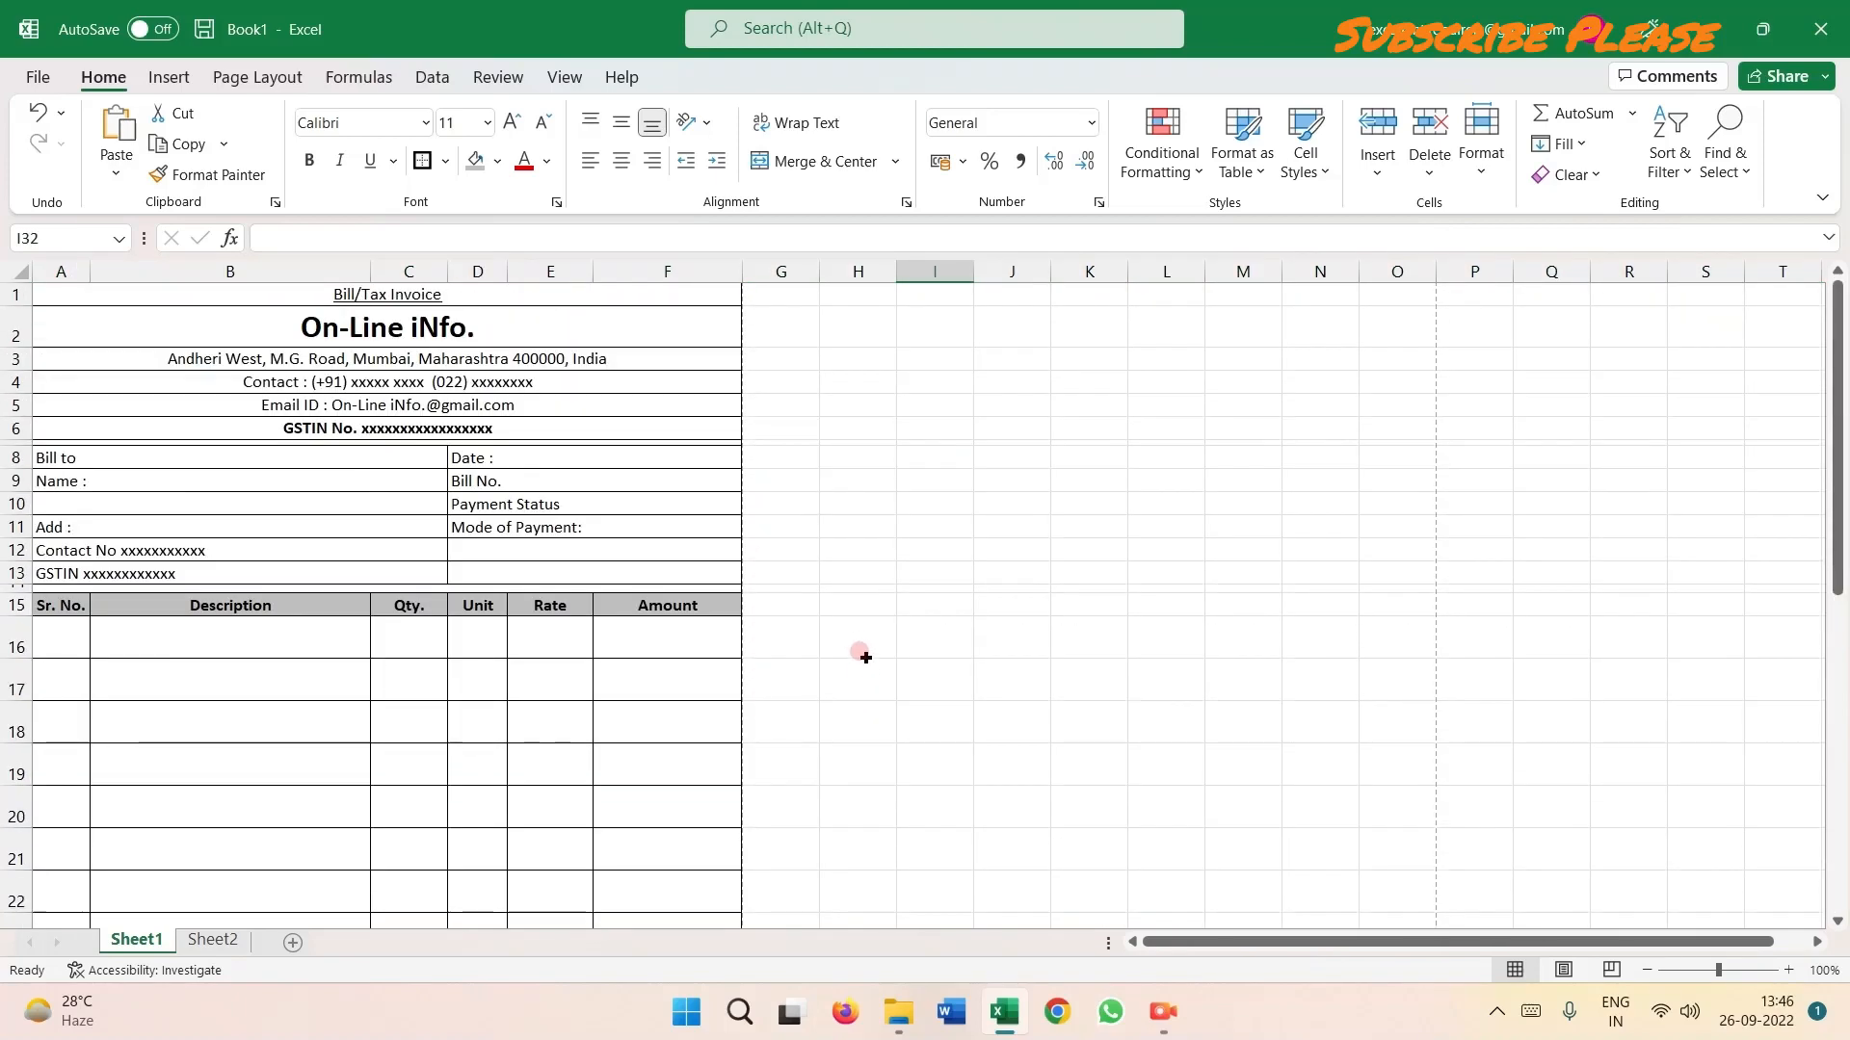
Check the whole invoice page in the print preview, and slightly widen the Unit and Description columns.
left_click(38, 77)
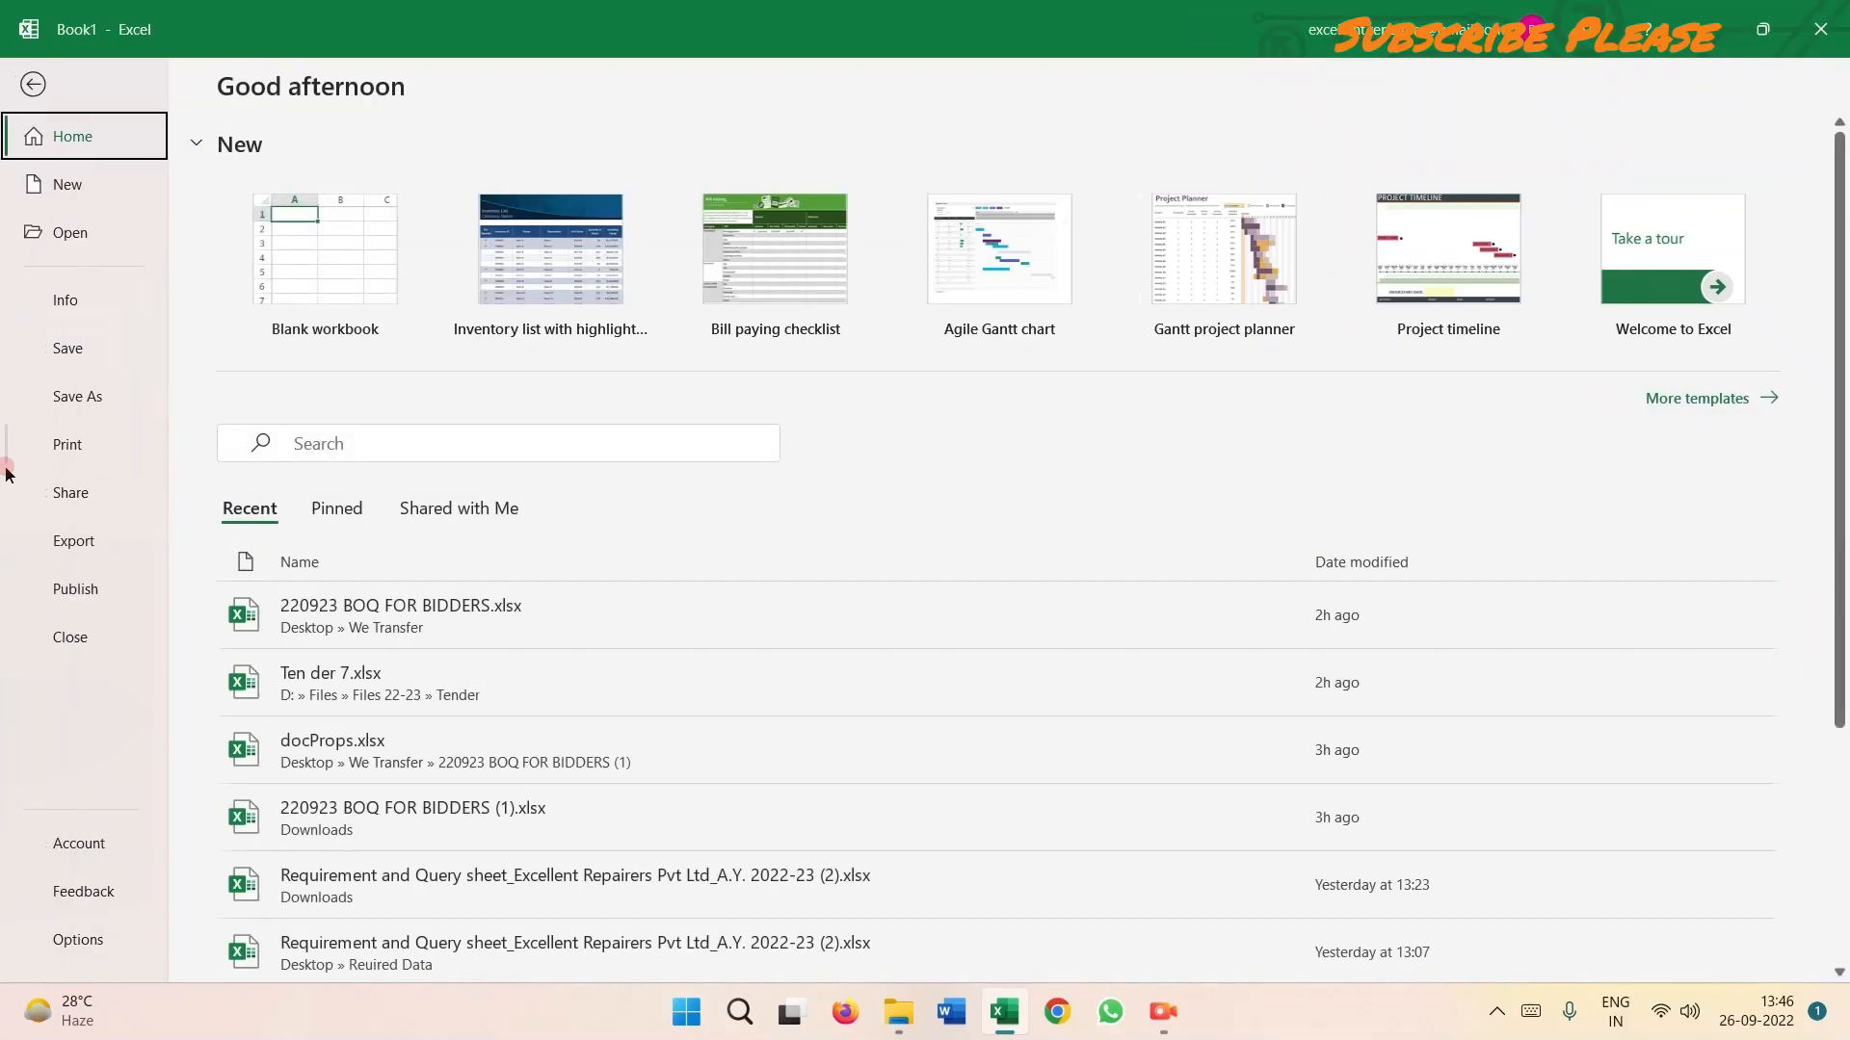
left_click(67, 444)
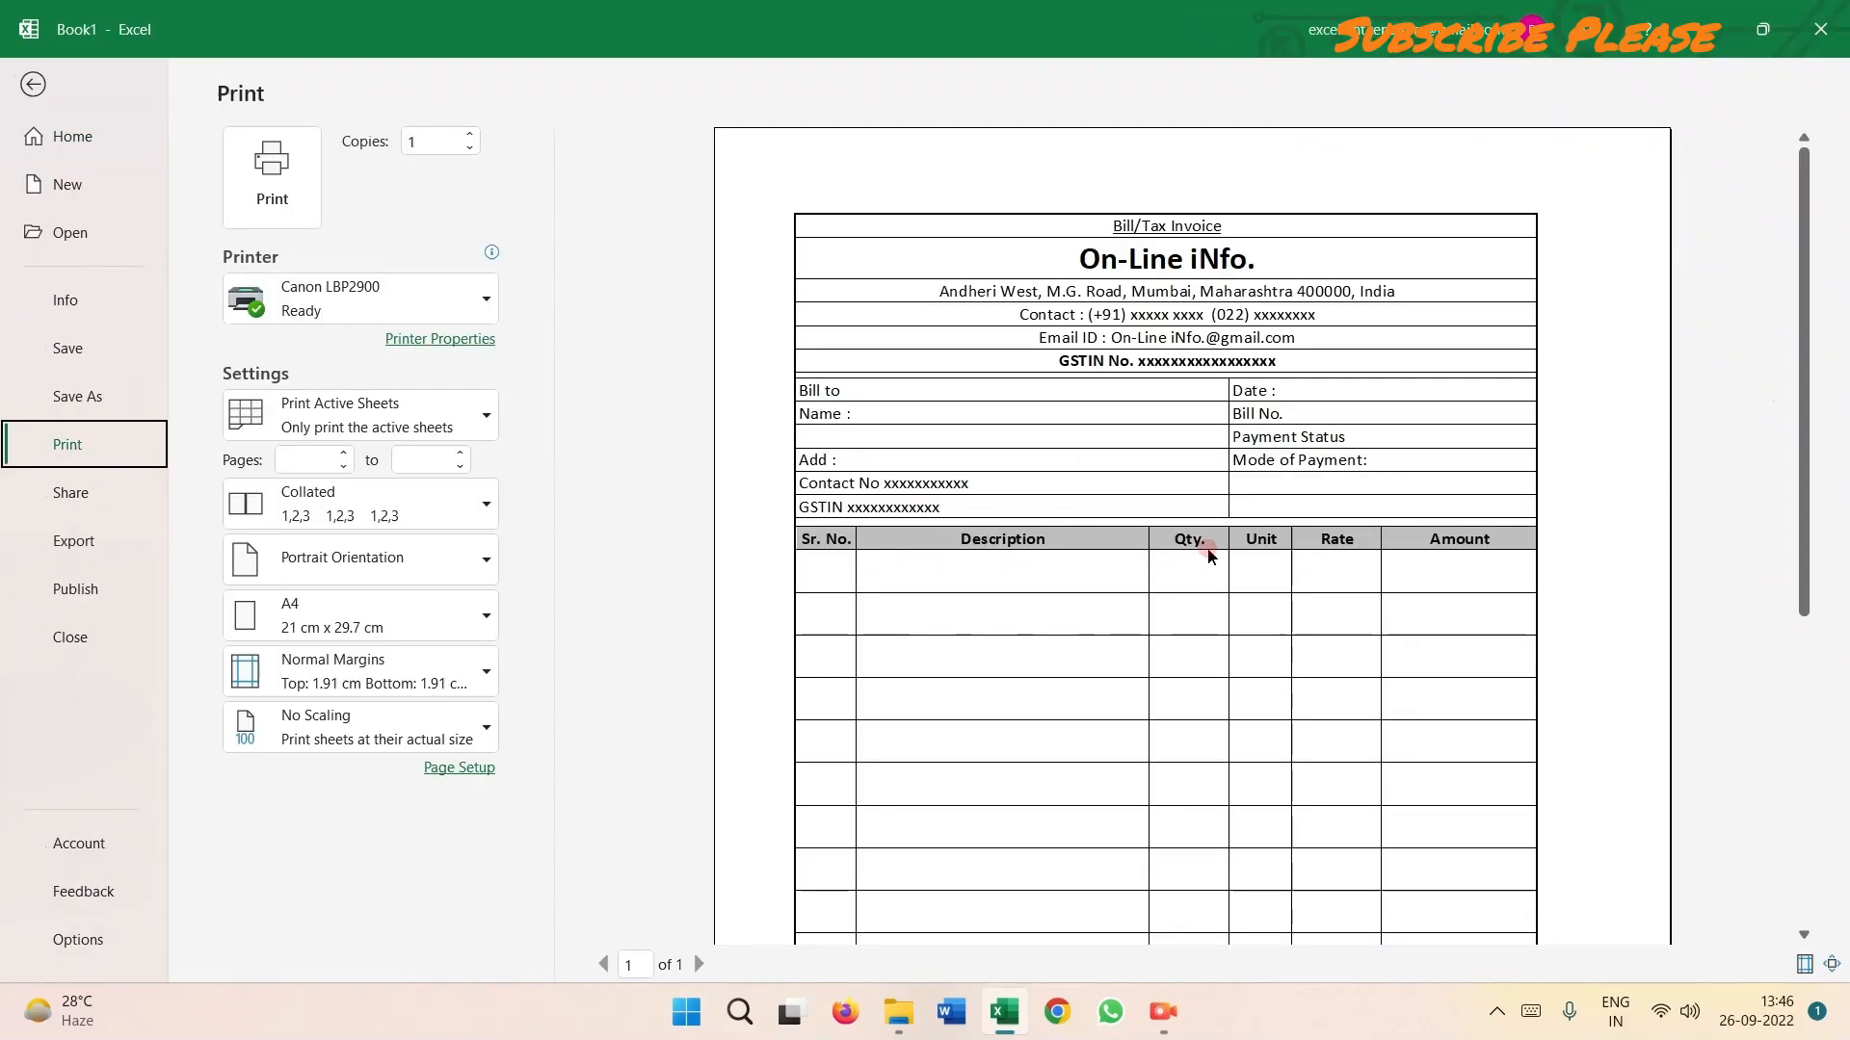
scroll(1461, 689, "down", 8)
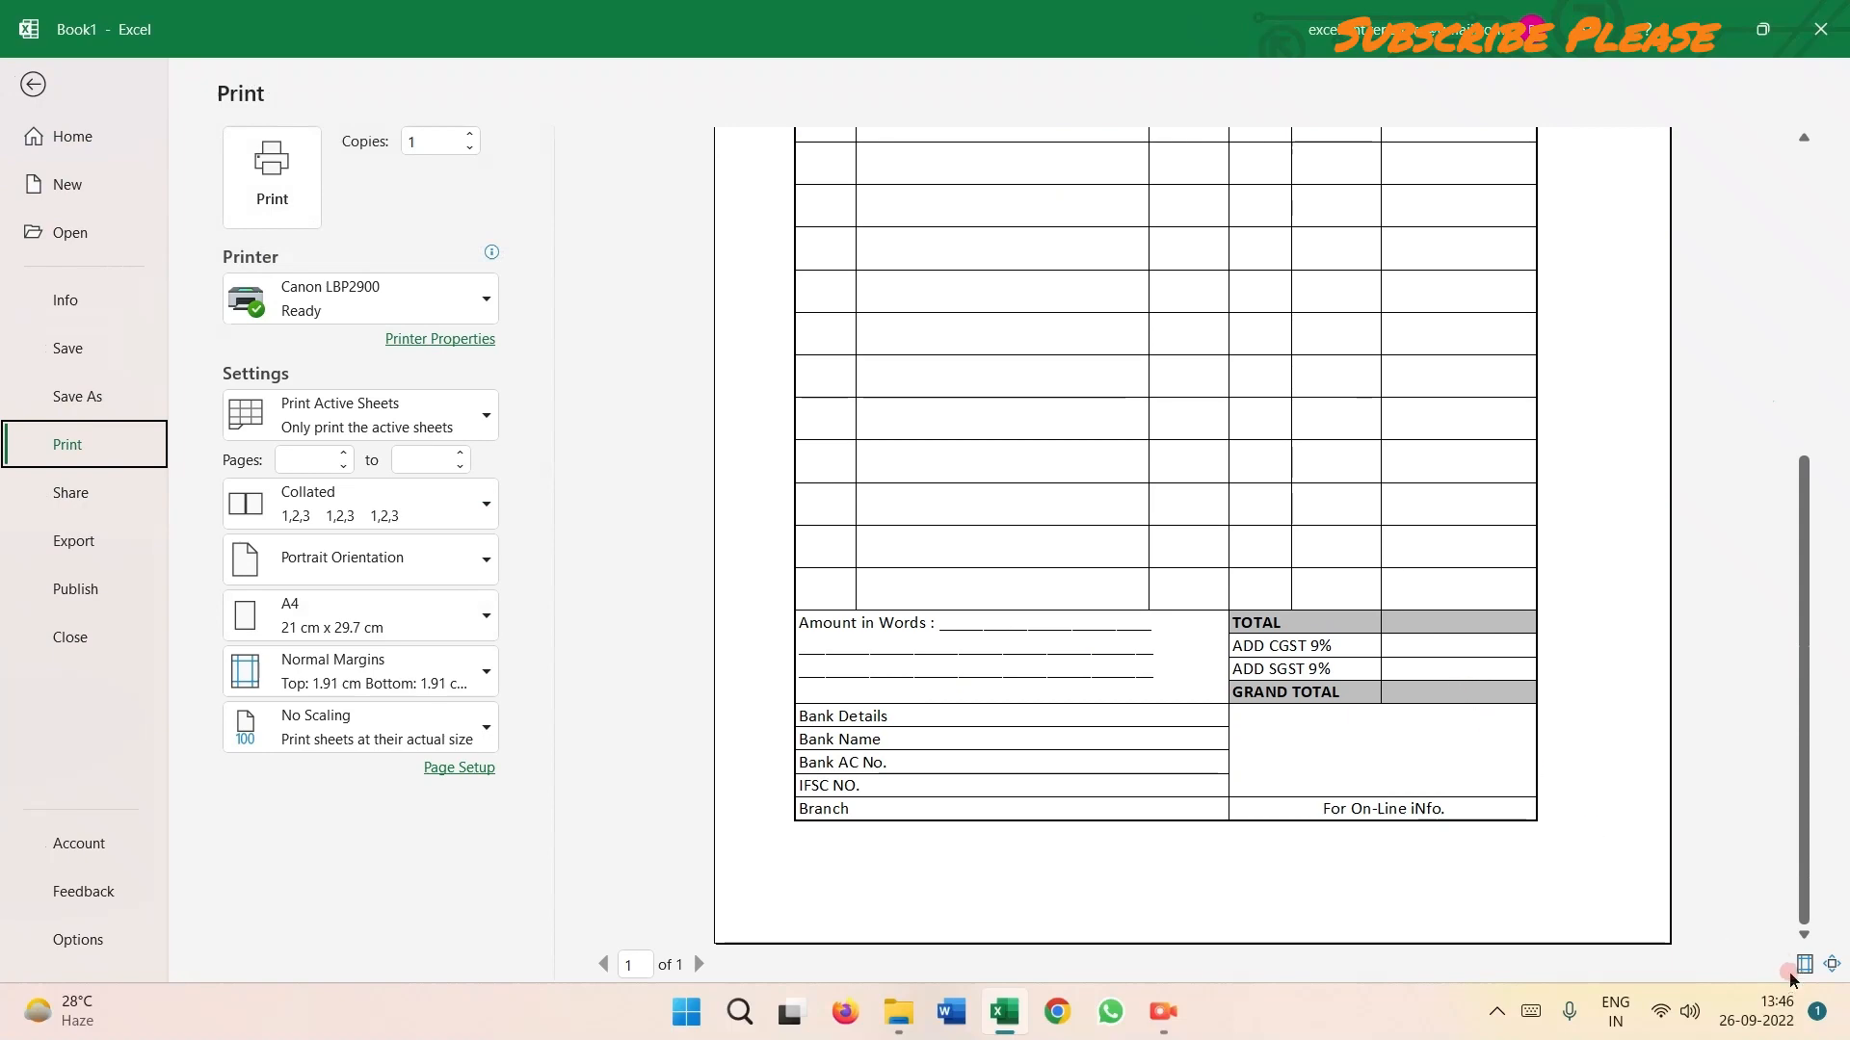
left_click(1832, 964)
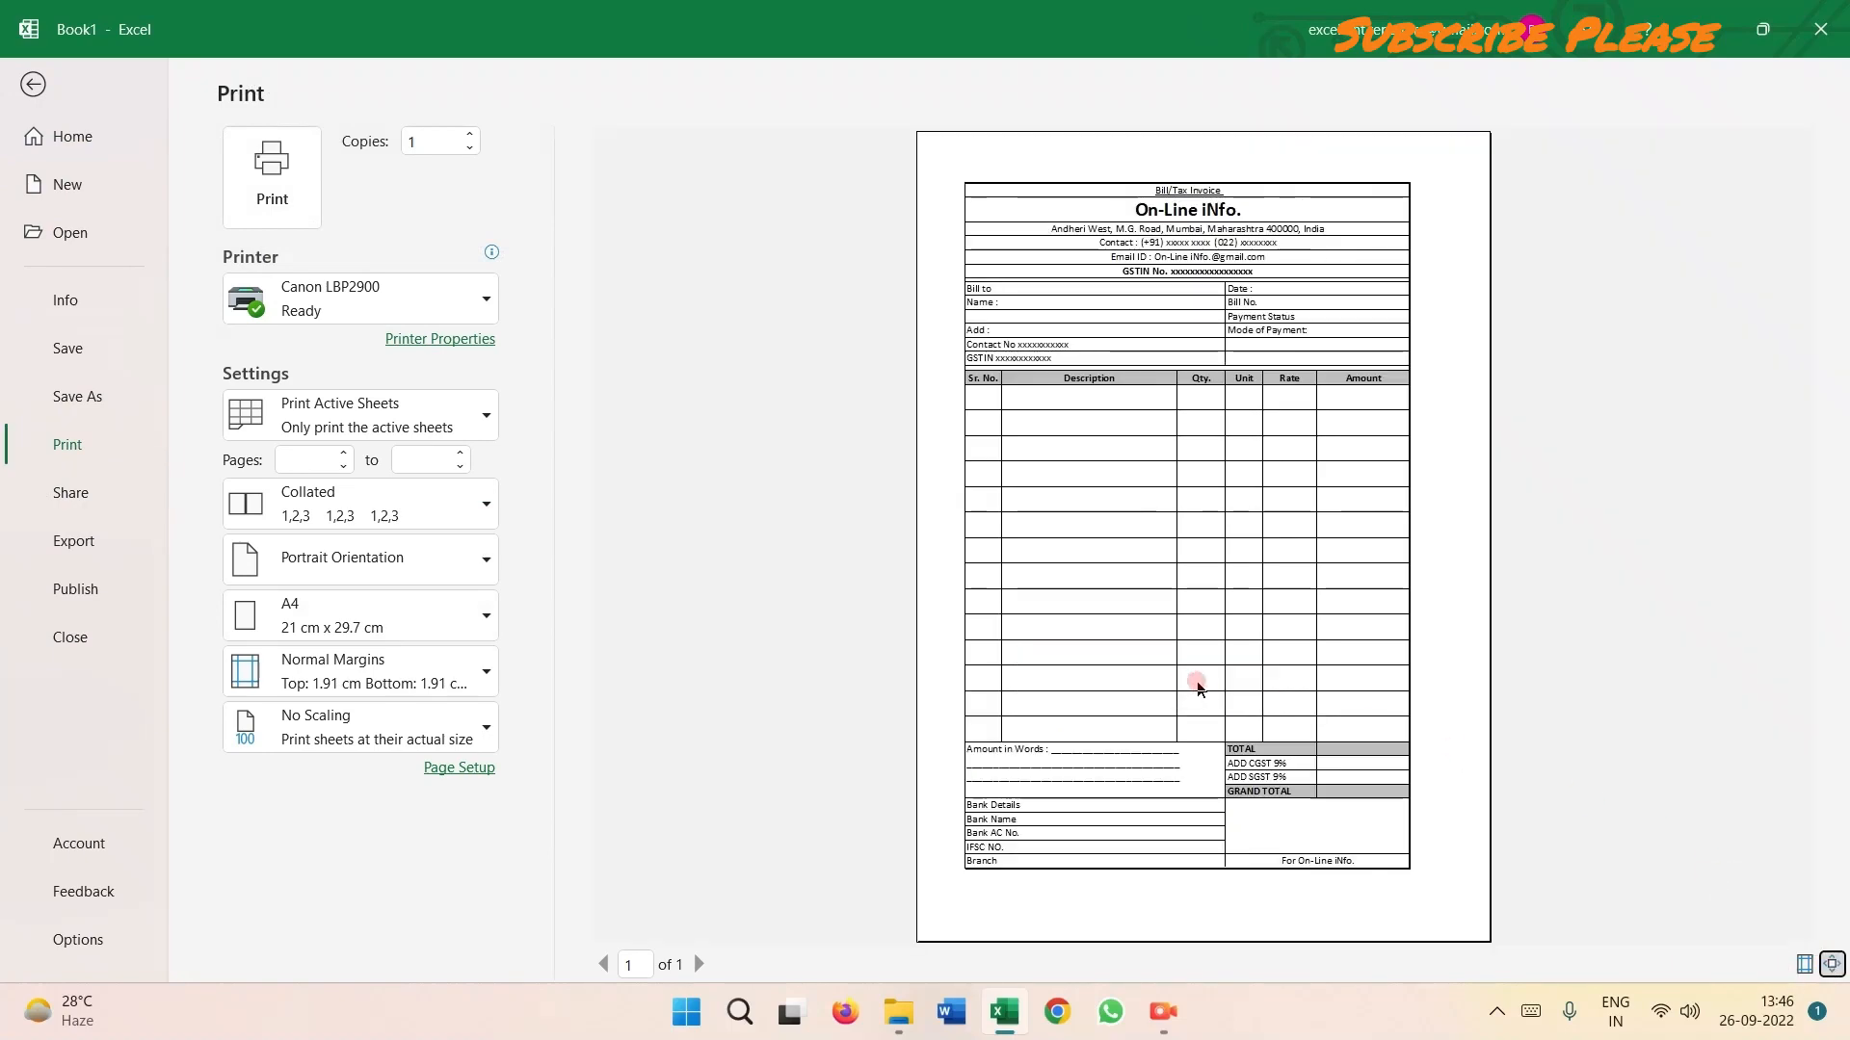
left_click(33, 84)
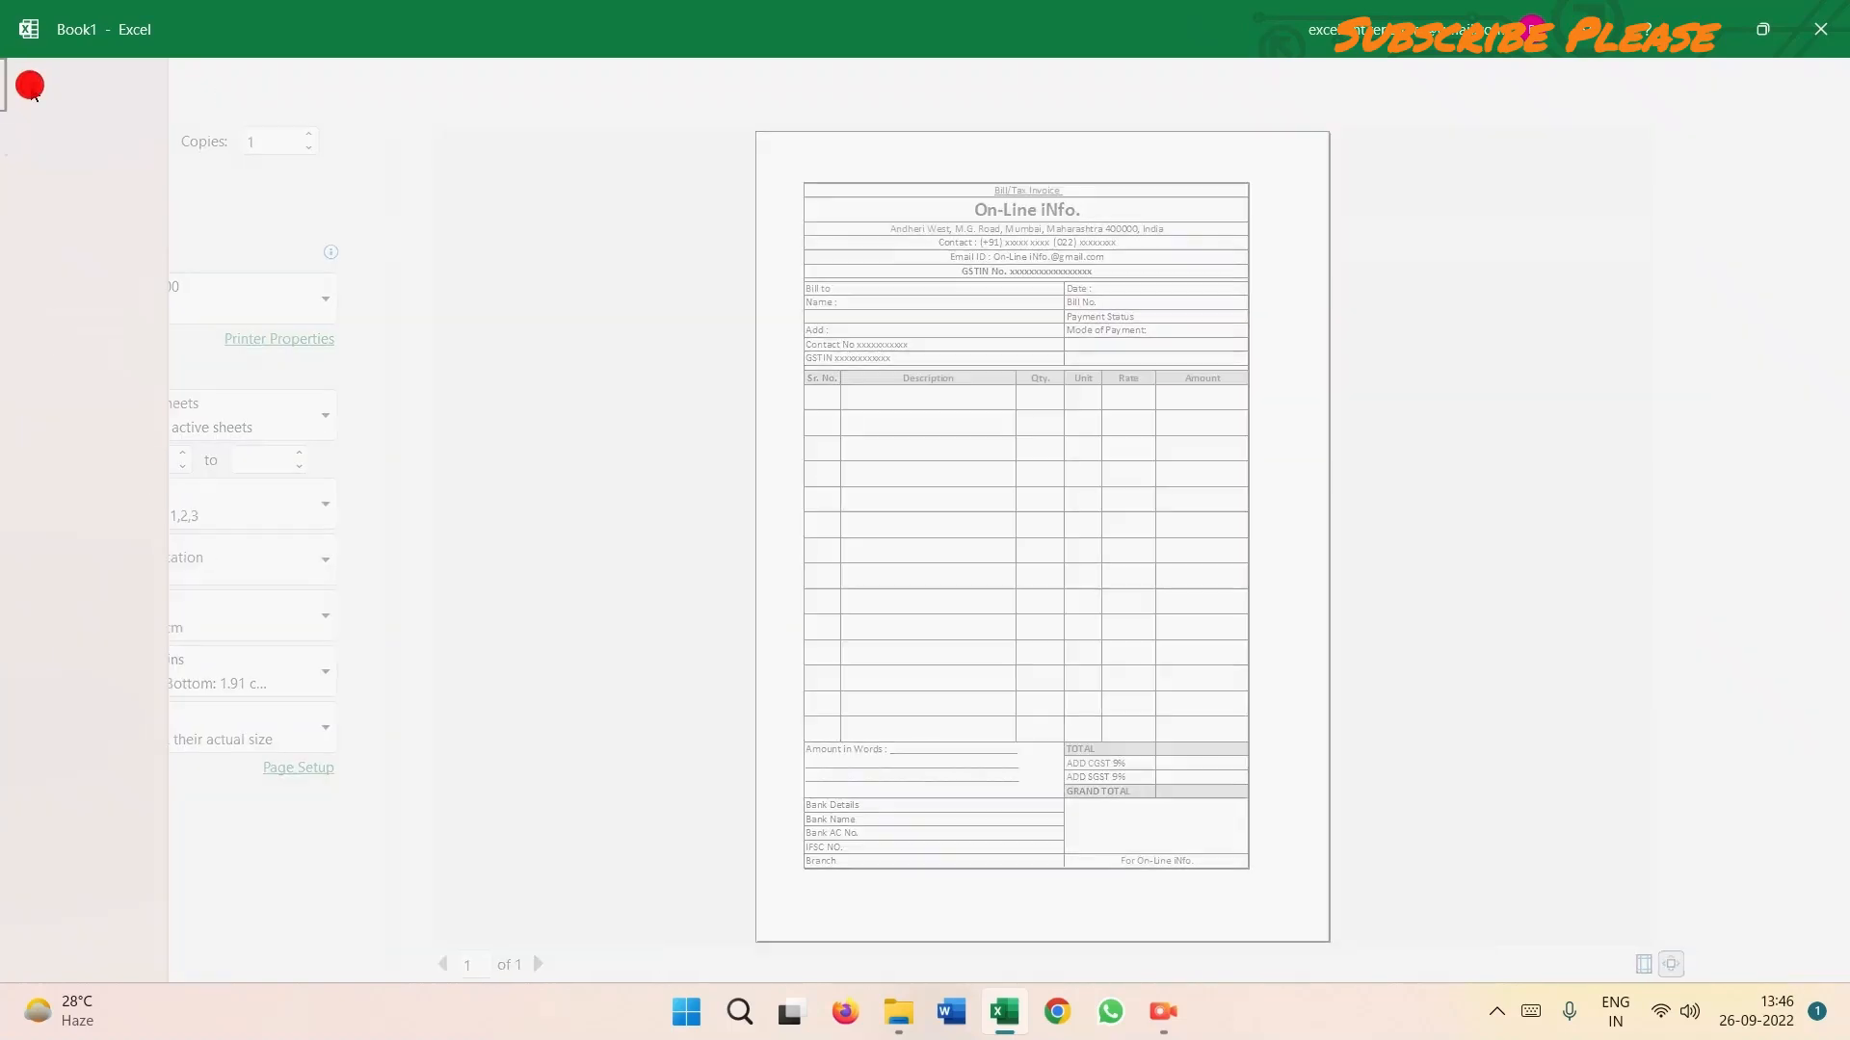
left_click_drag(508, 273, 516, 272)
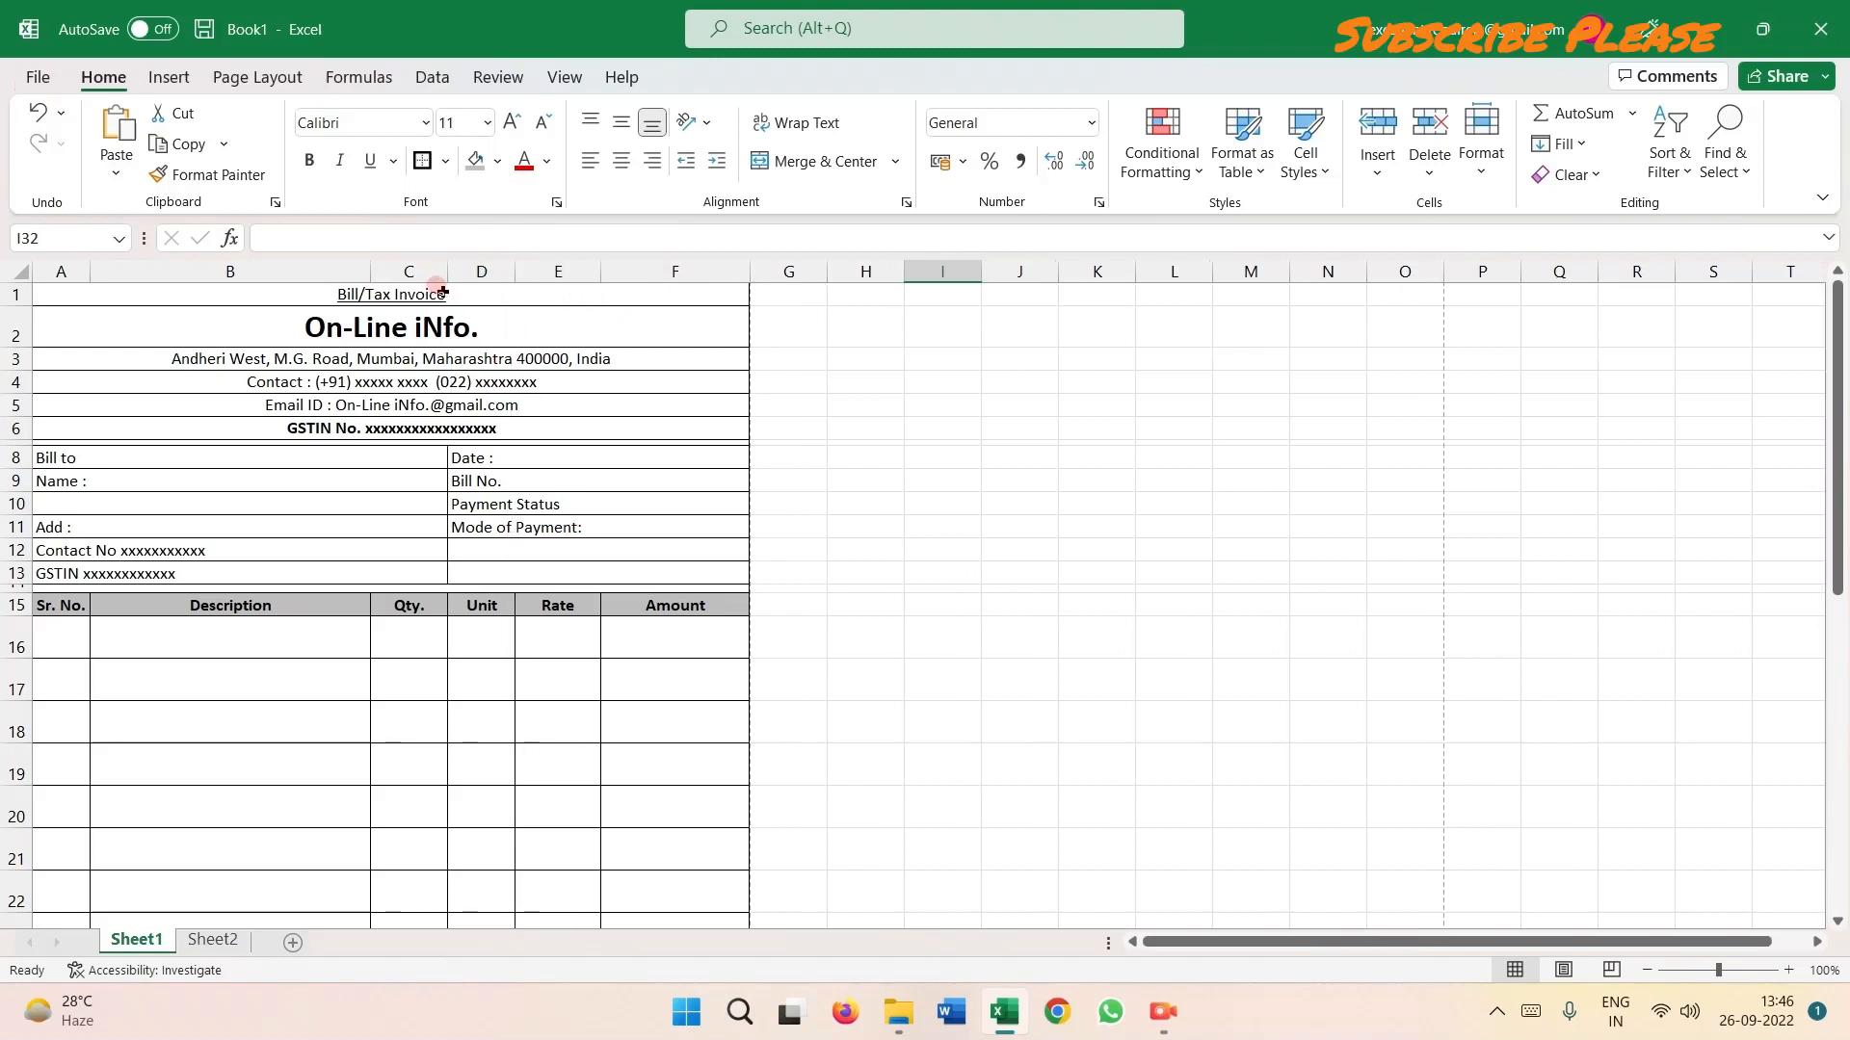
left_click_drag(369, 273, 390, 267)
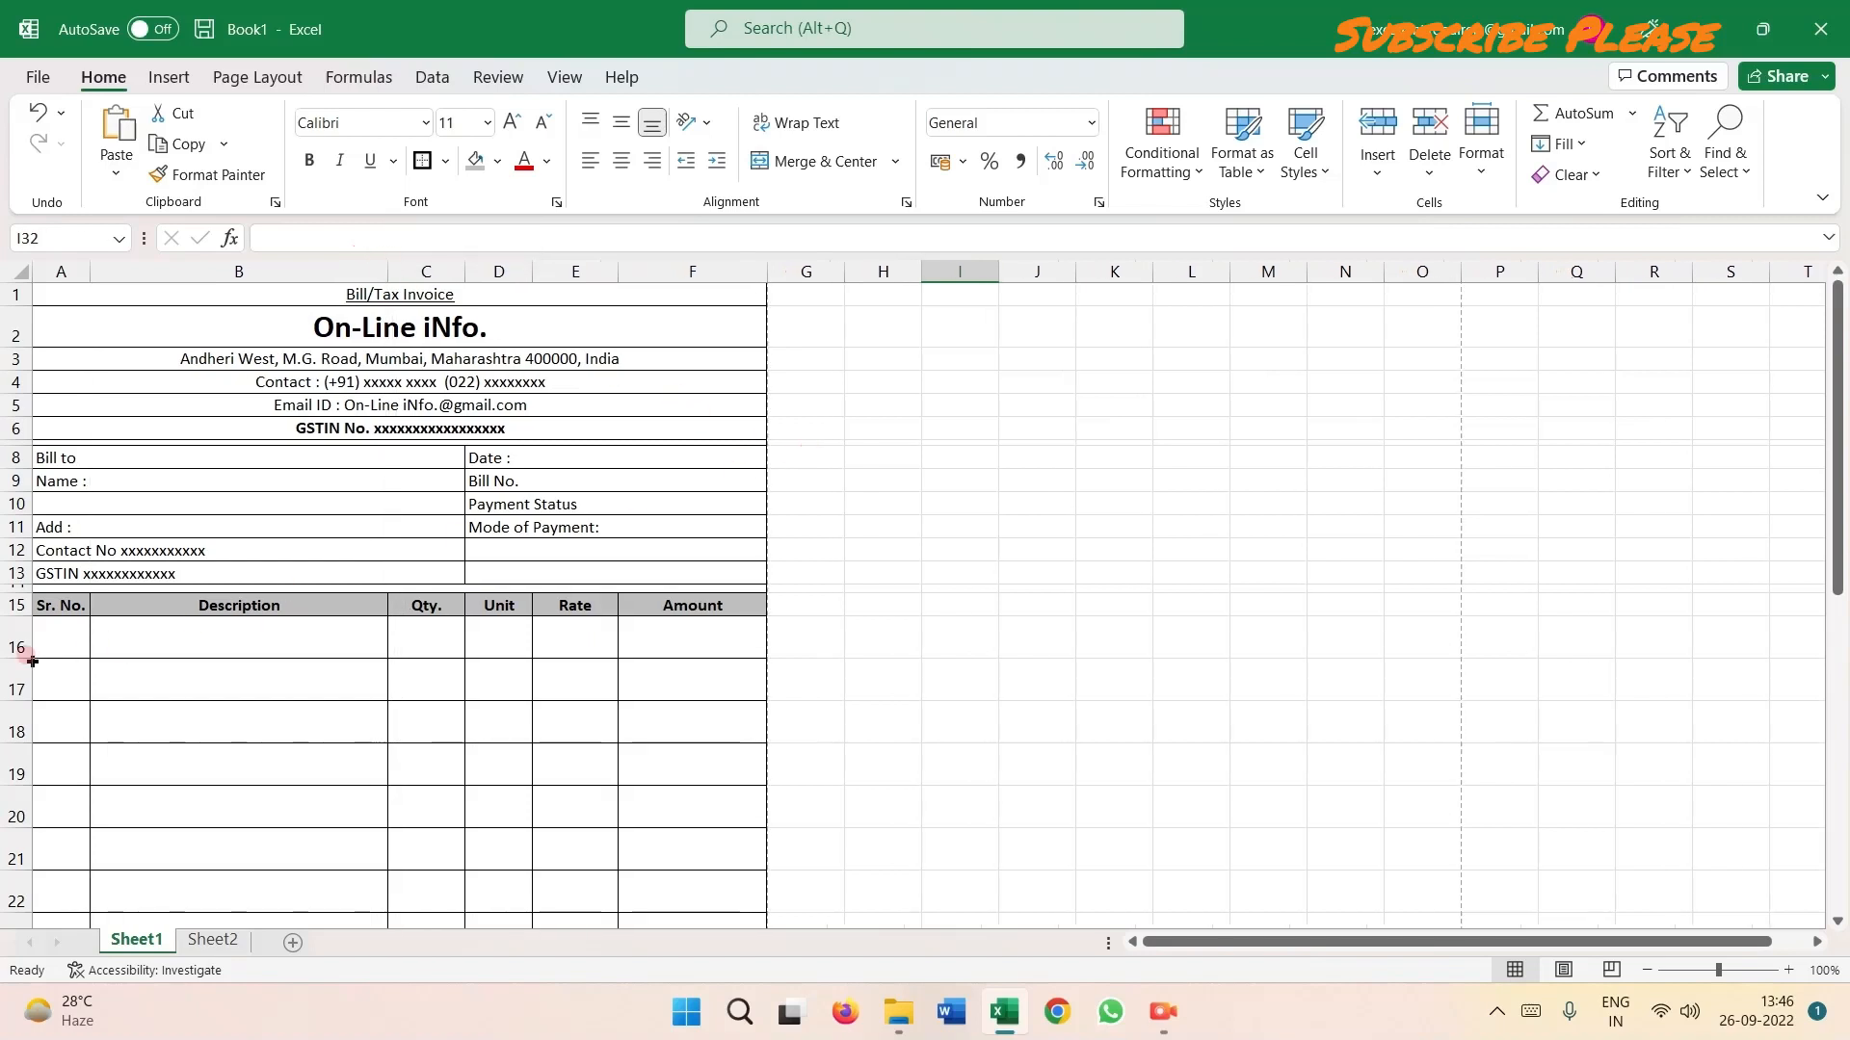
Enlarge the item table's header row 15 to font size 14 and wrap its text.
left_click(16, 604)
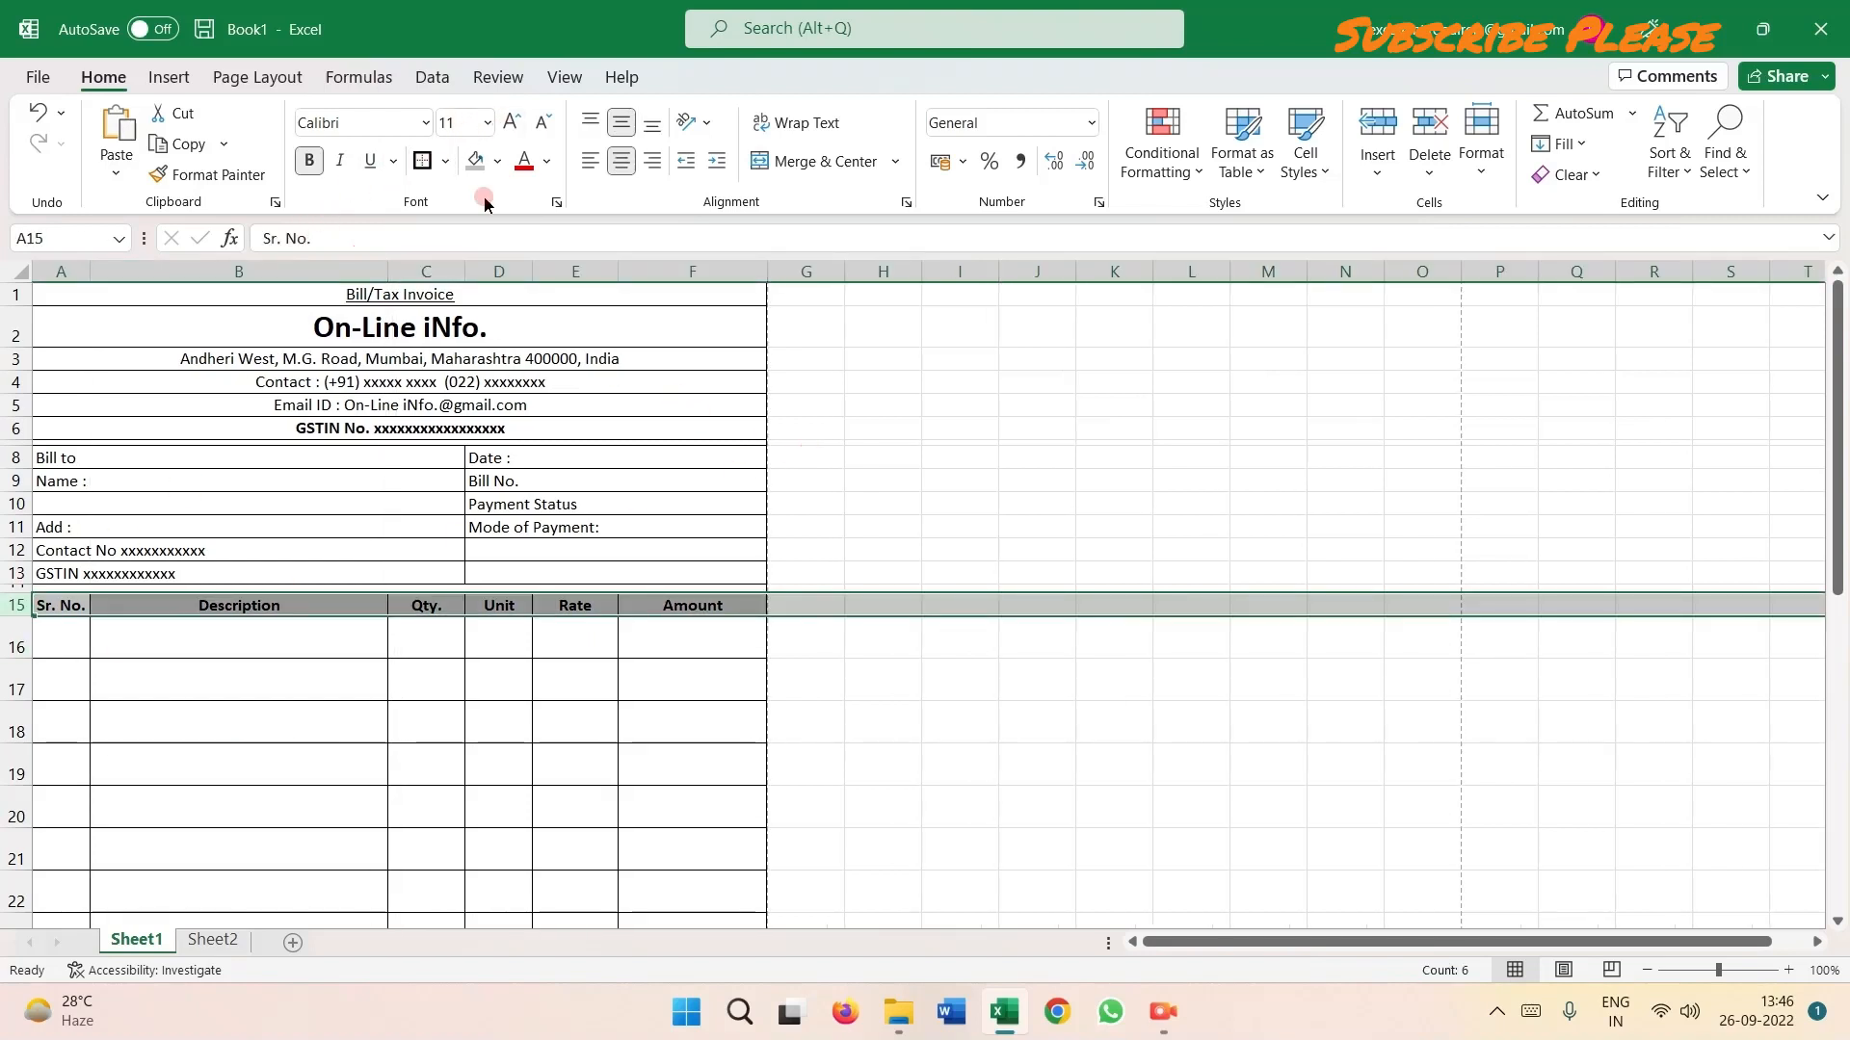
left_click(515, 122)
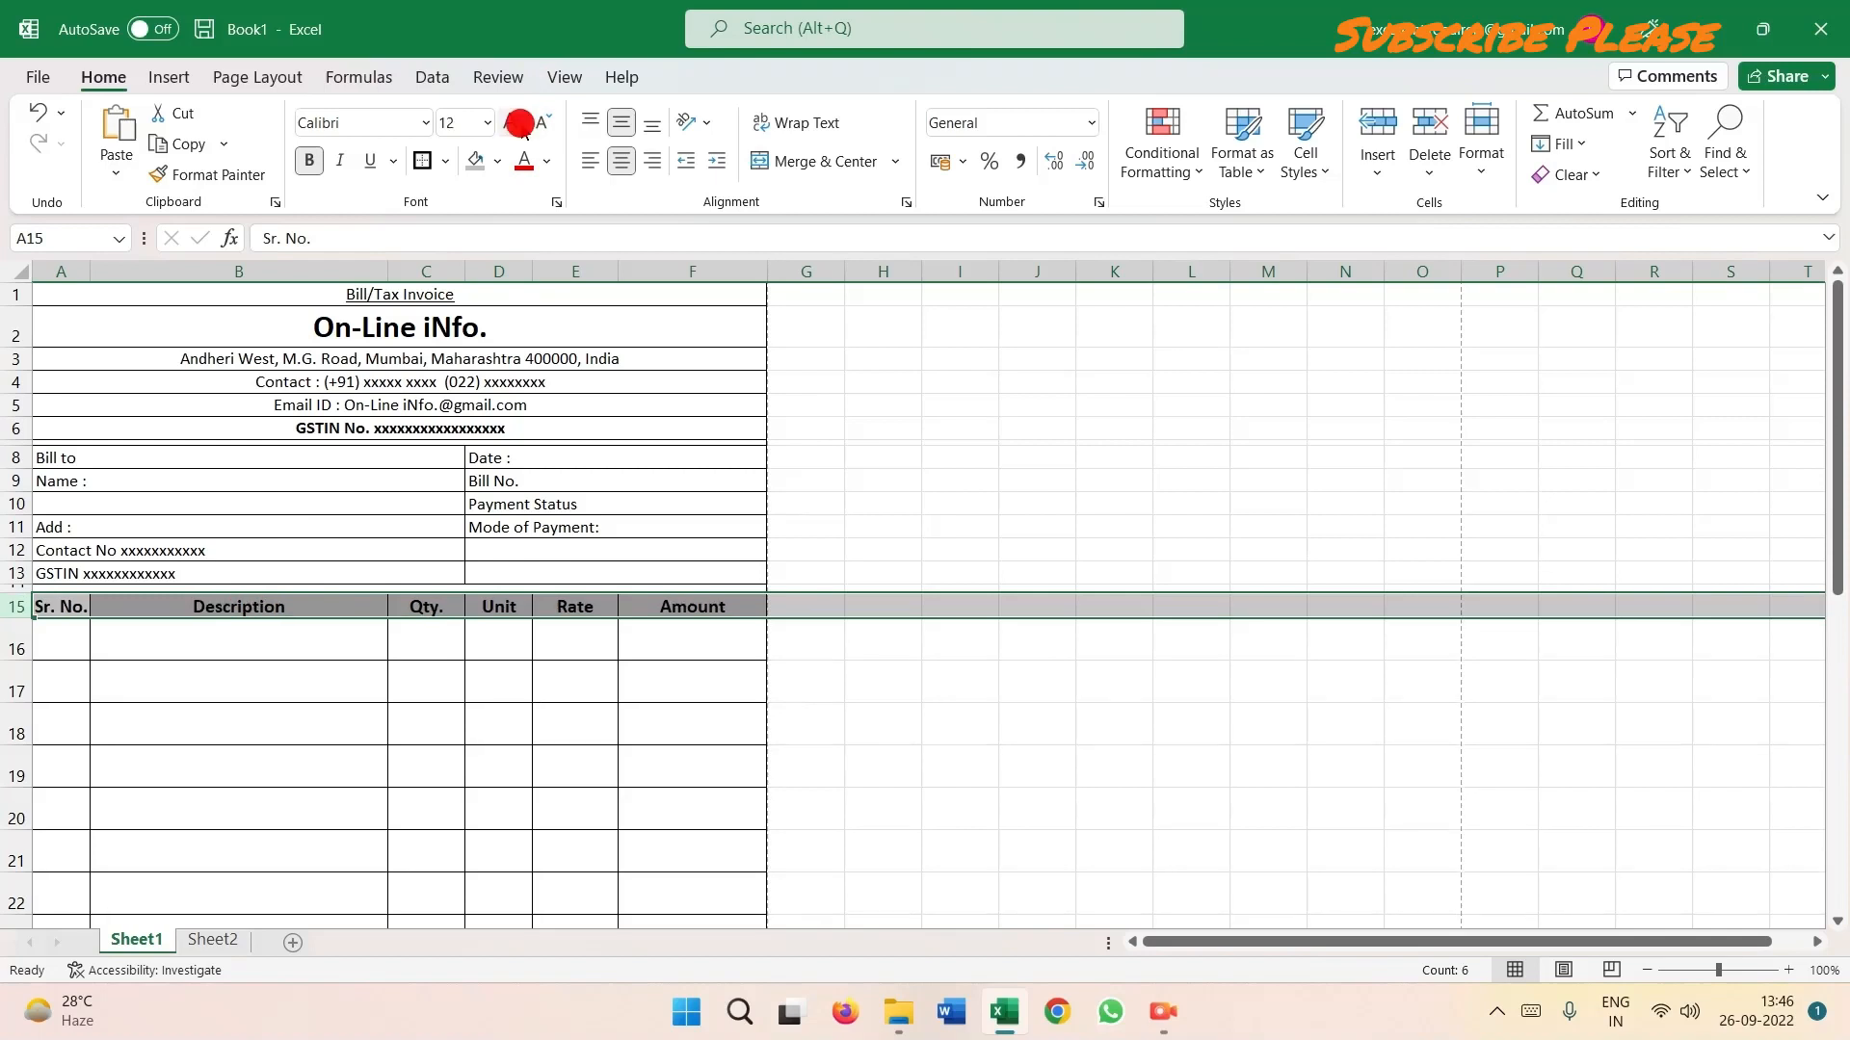
left_click(518, 122)
left_click_drag(14, 619, 15, 628)
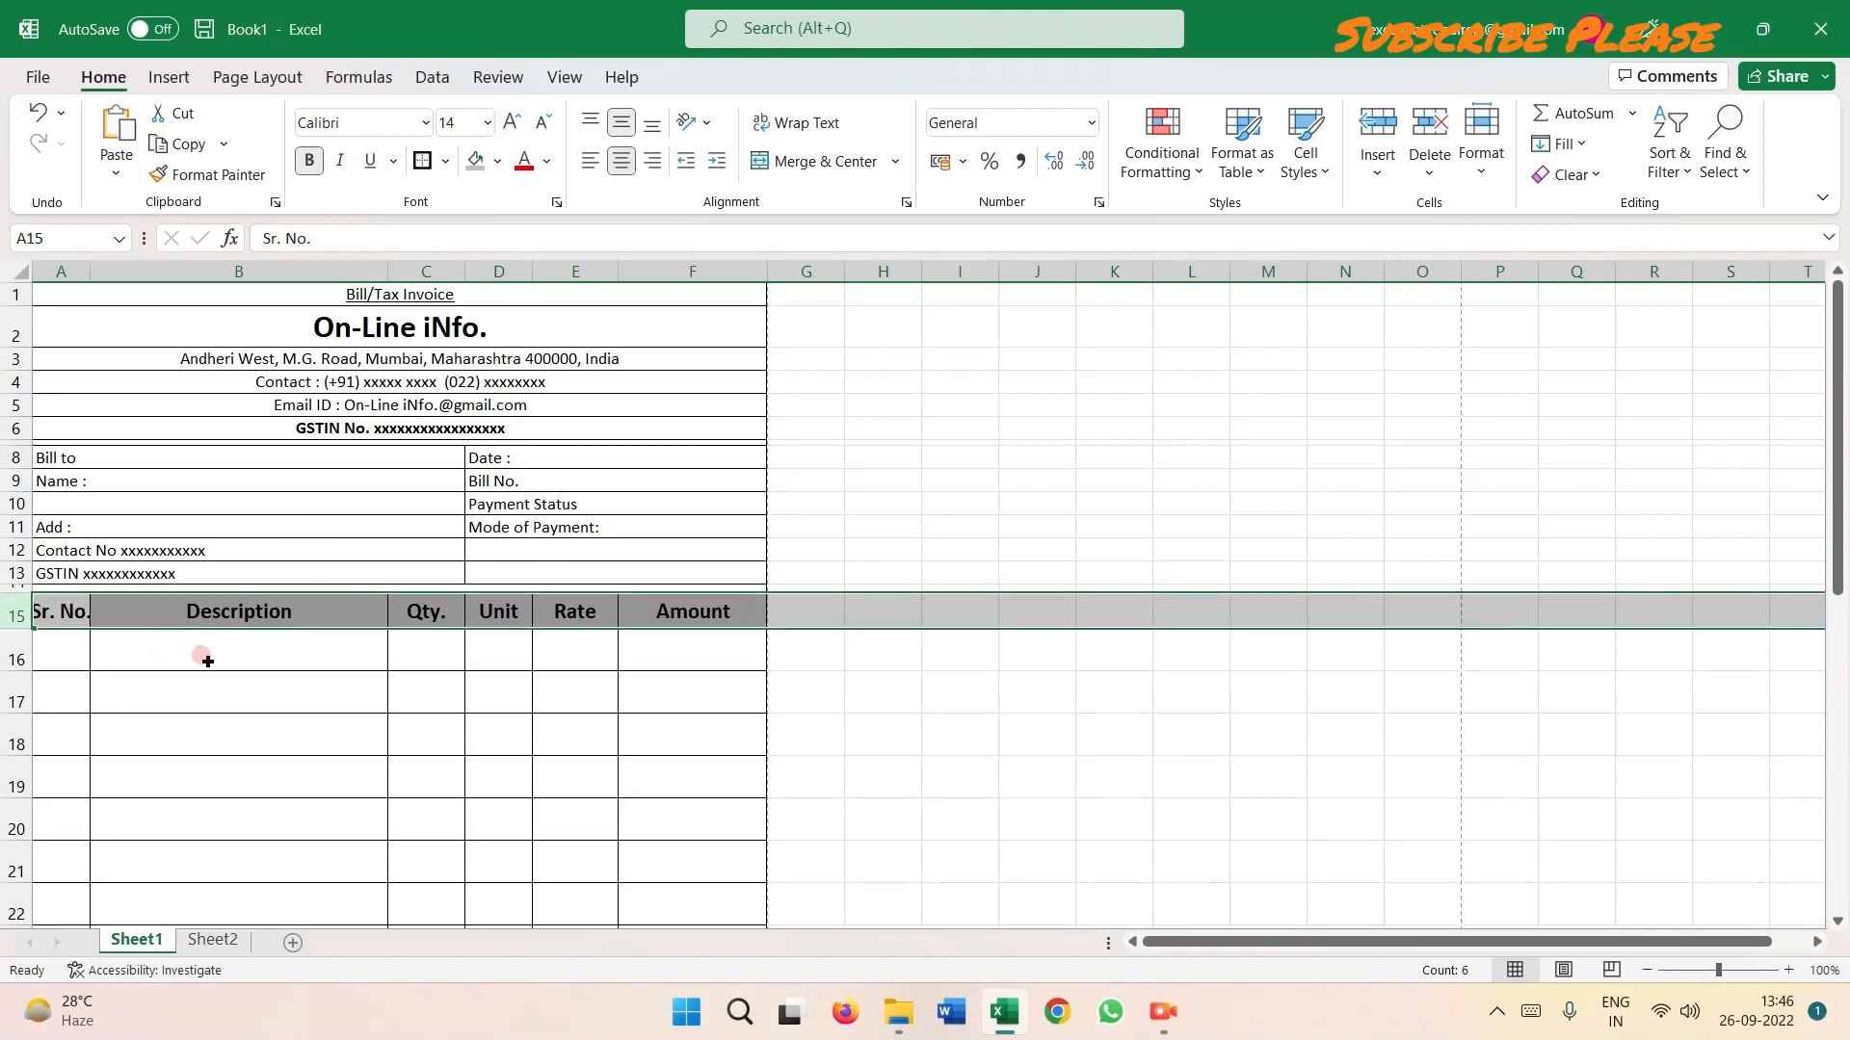
left_click(796, 123)
left_click(1127, 547)
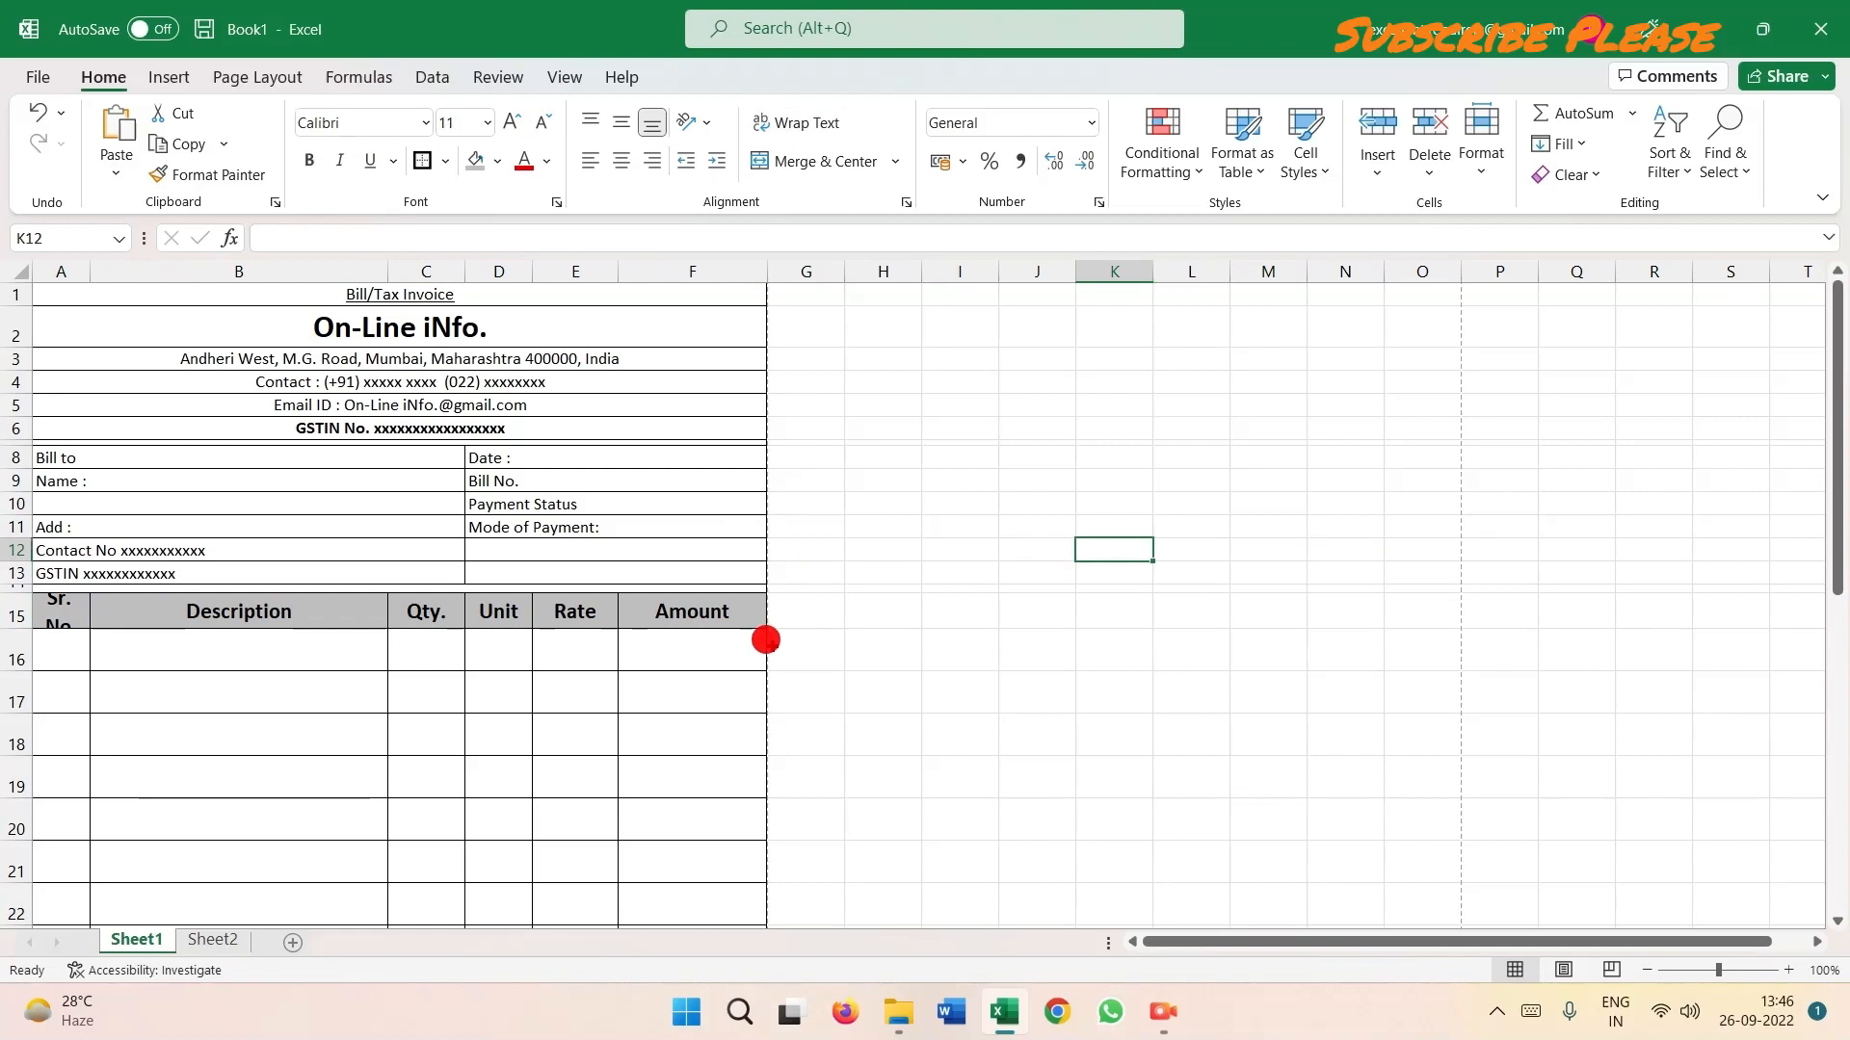
AutoFit the height of header row 15 to its wrapped text.
left_click(17, 614)
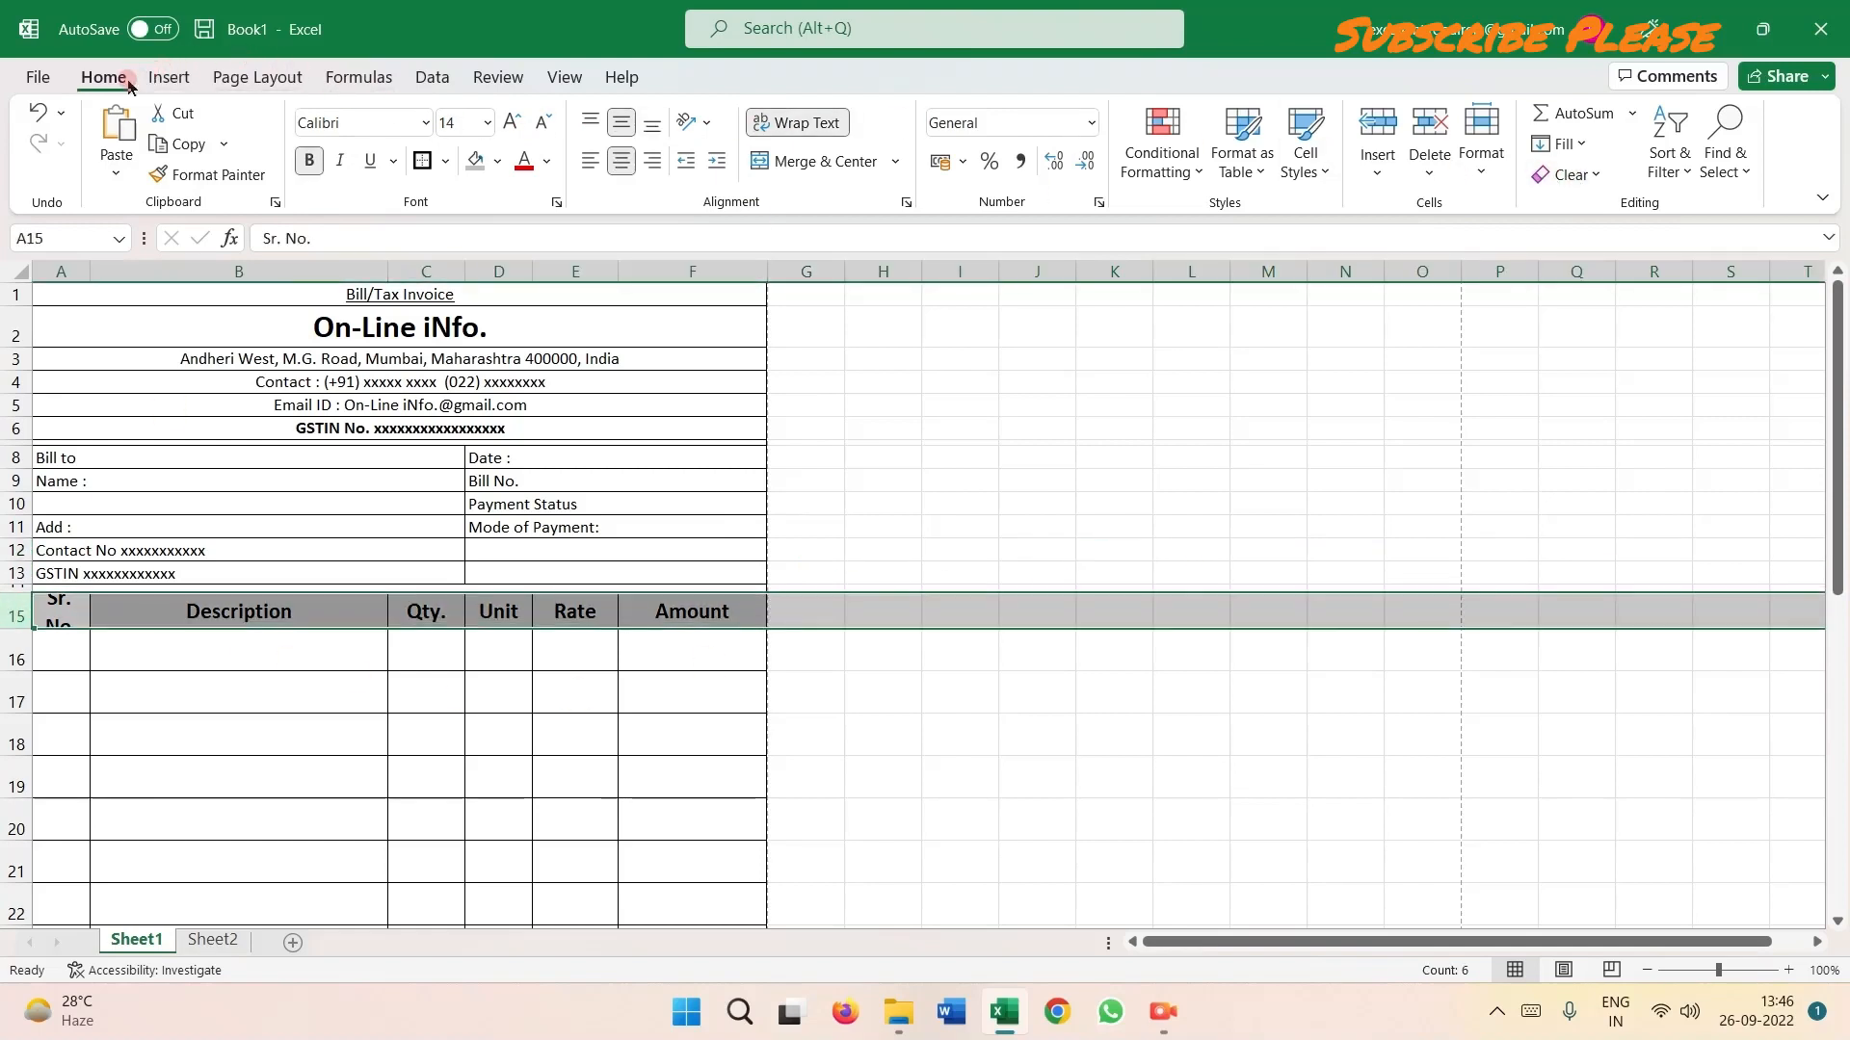
left_click(1469, 170)
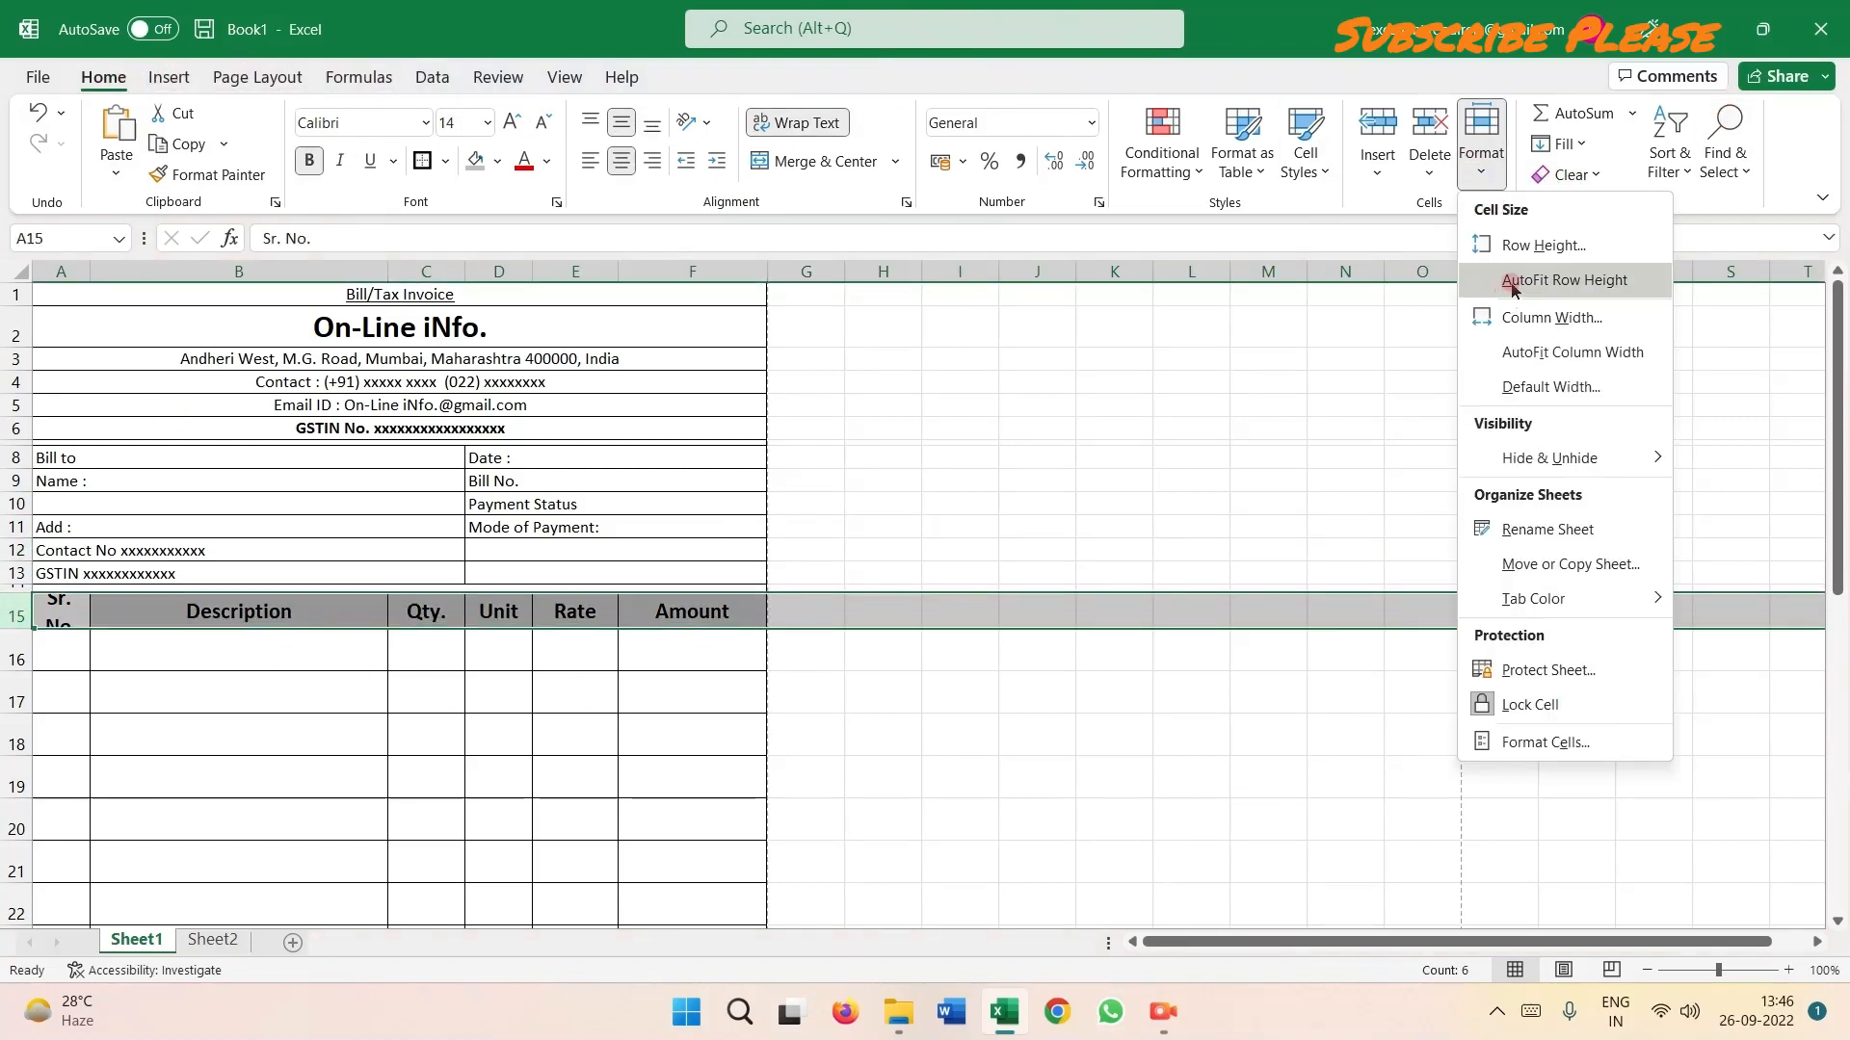
left_click(1556, 280)
left_click(1045, 457)
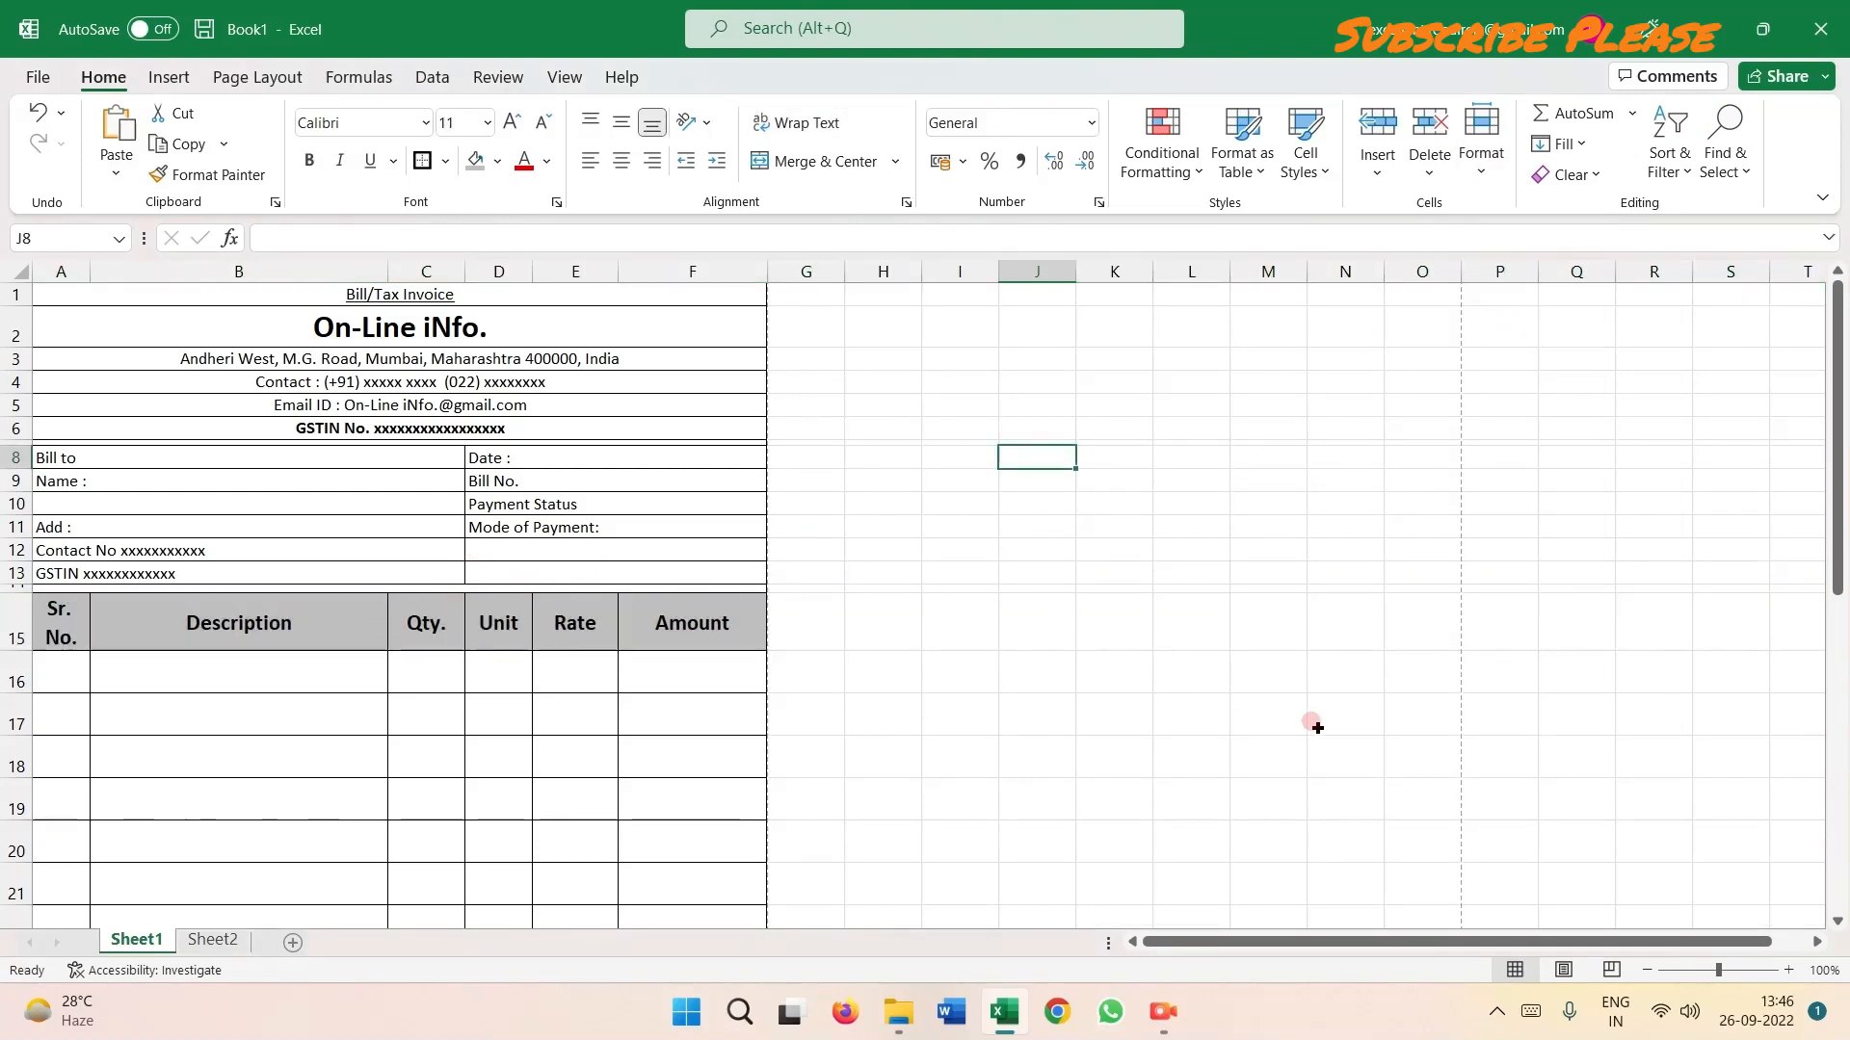
Check the invoice in the print preview, zoomed in down to the bank details, and return to the worksheet.
left_click(13, 81)
left_click(53, 442)
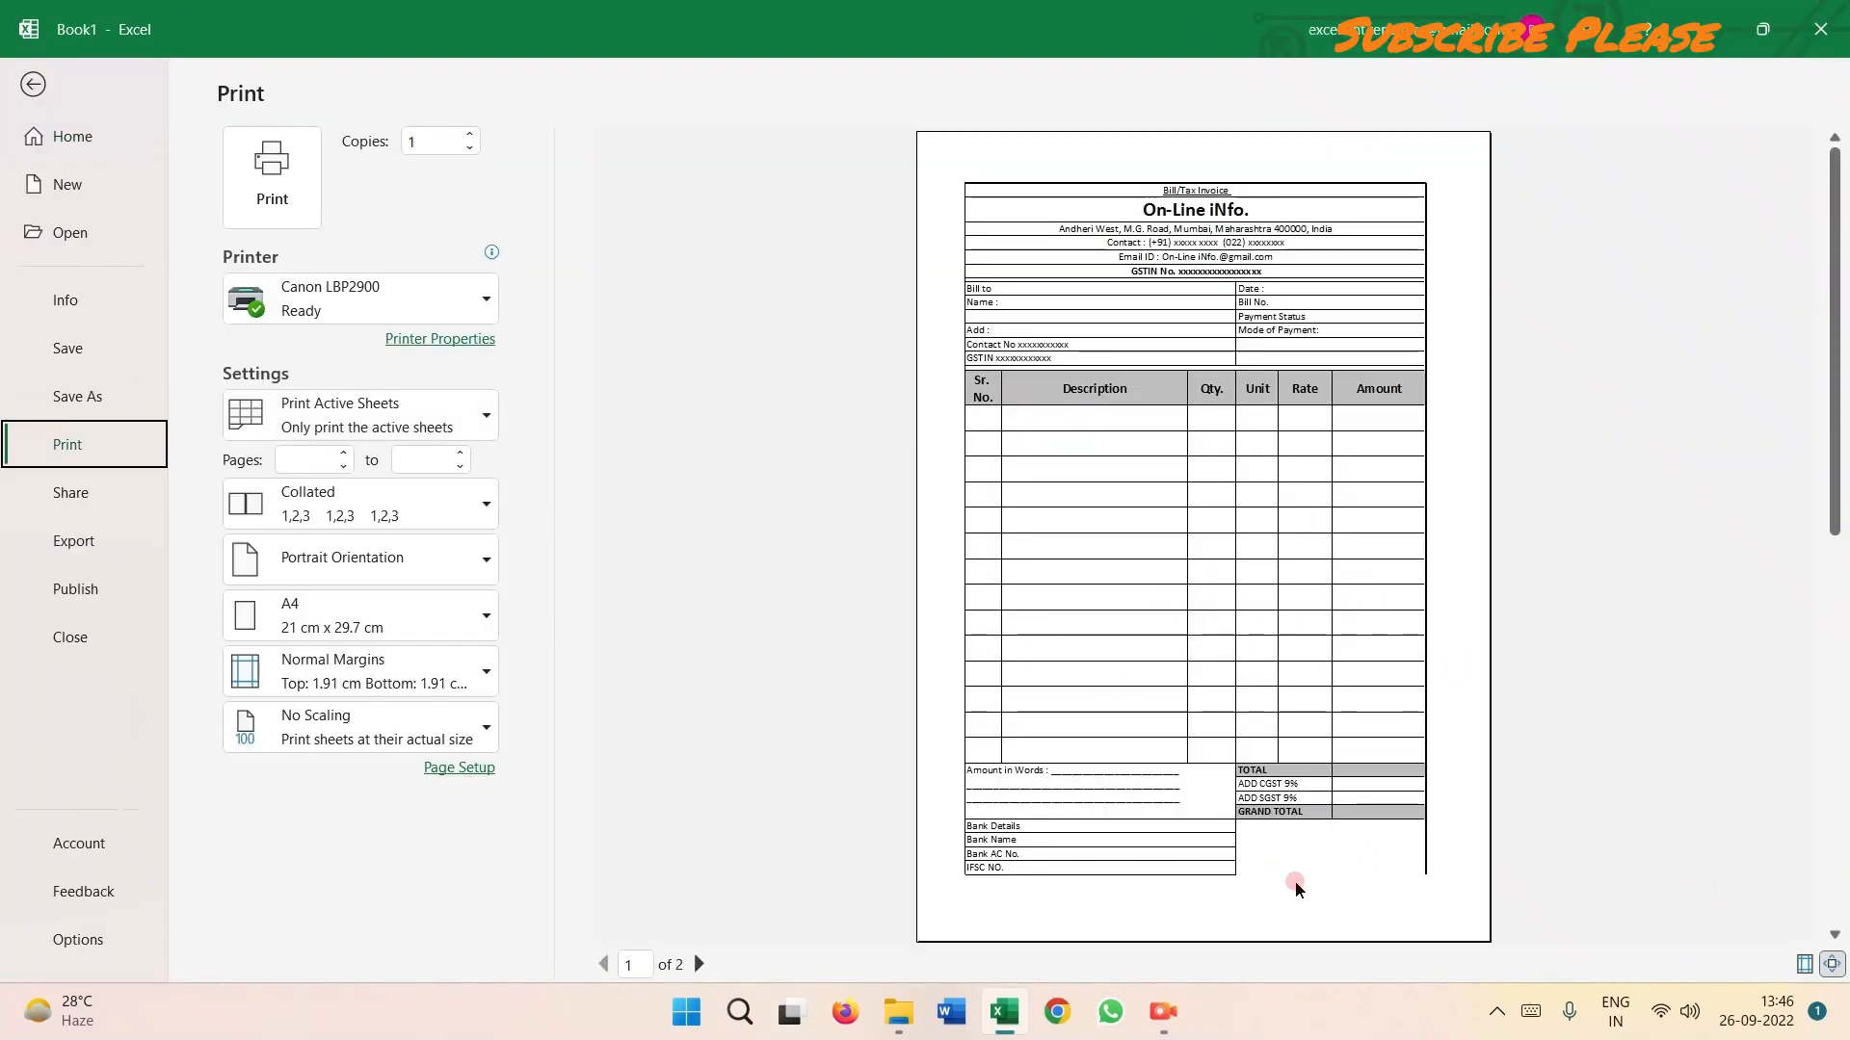
left_click(1832, 964)
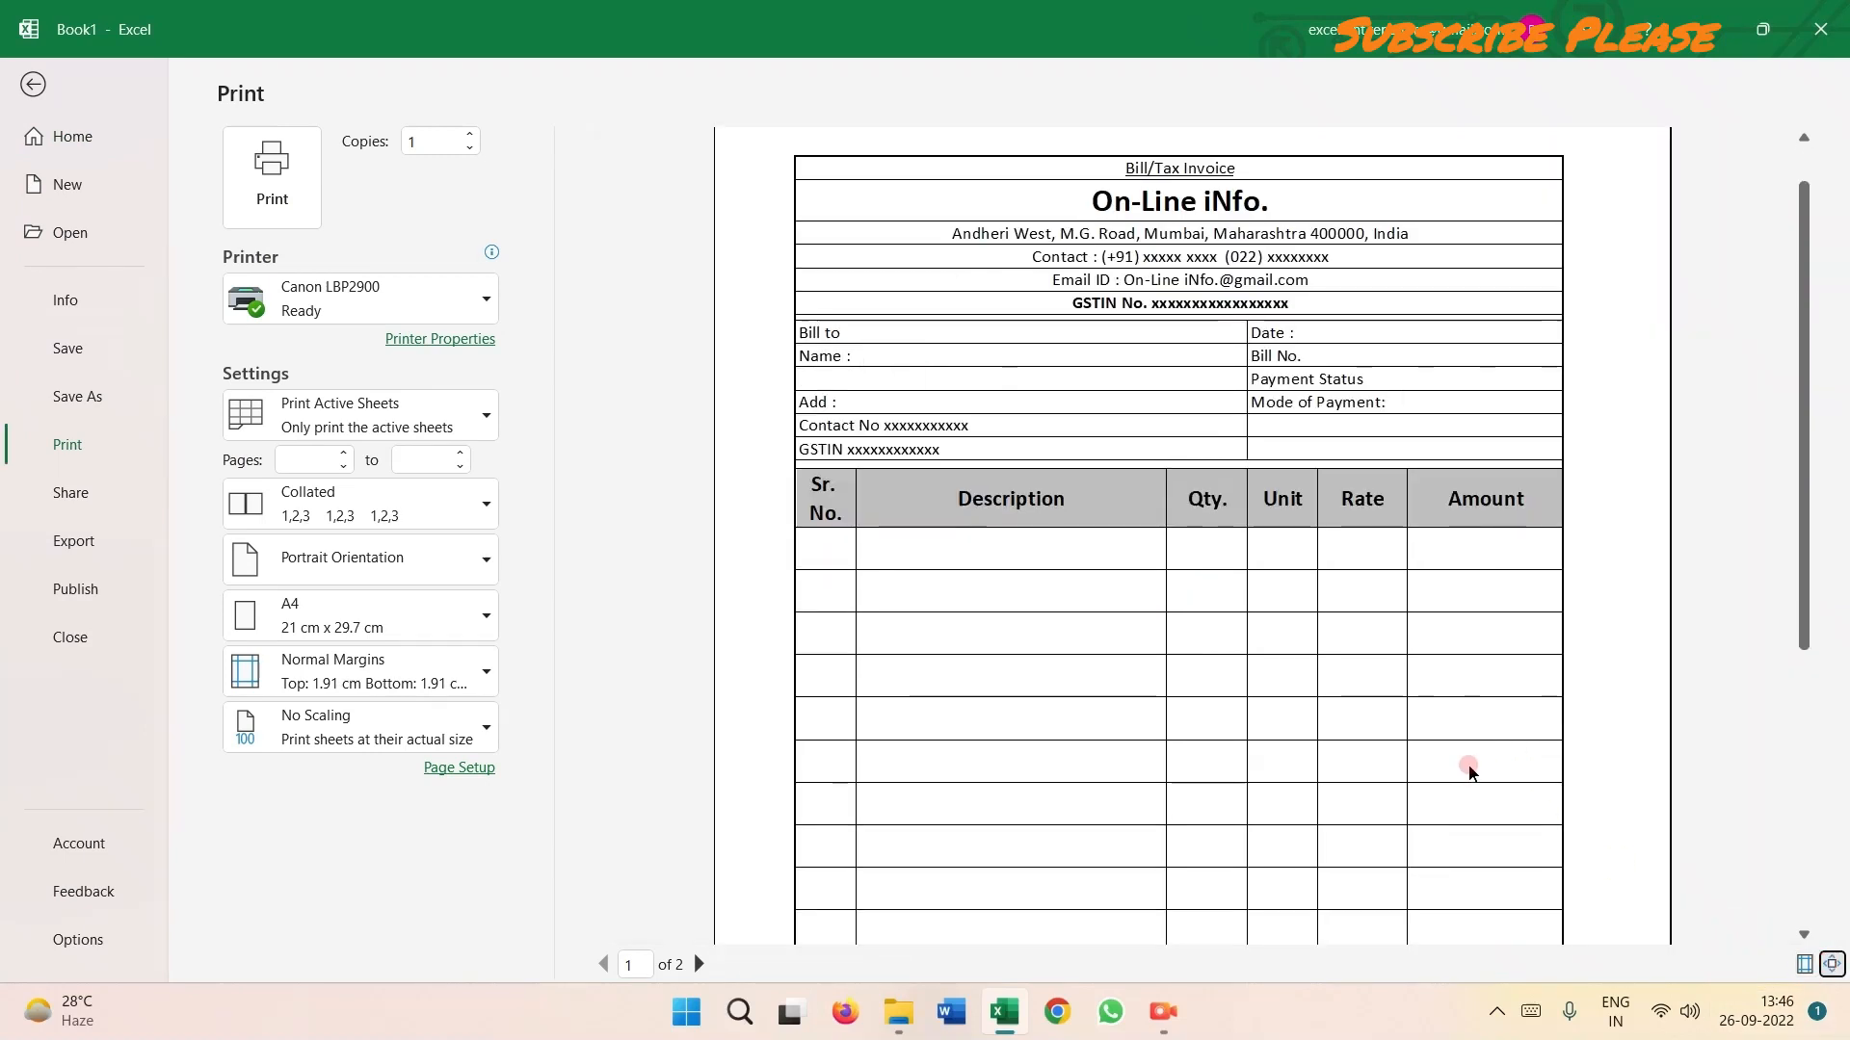
scroll(1465, 764, "down", 5)
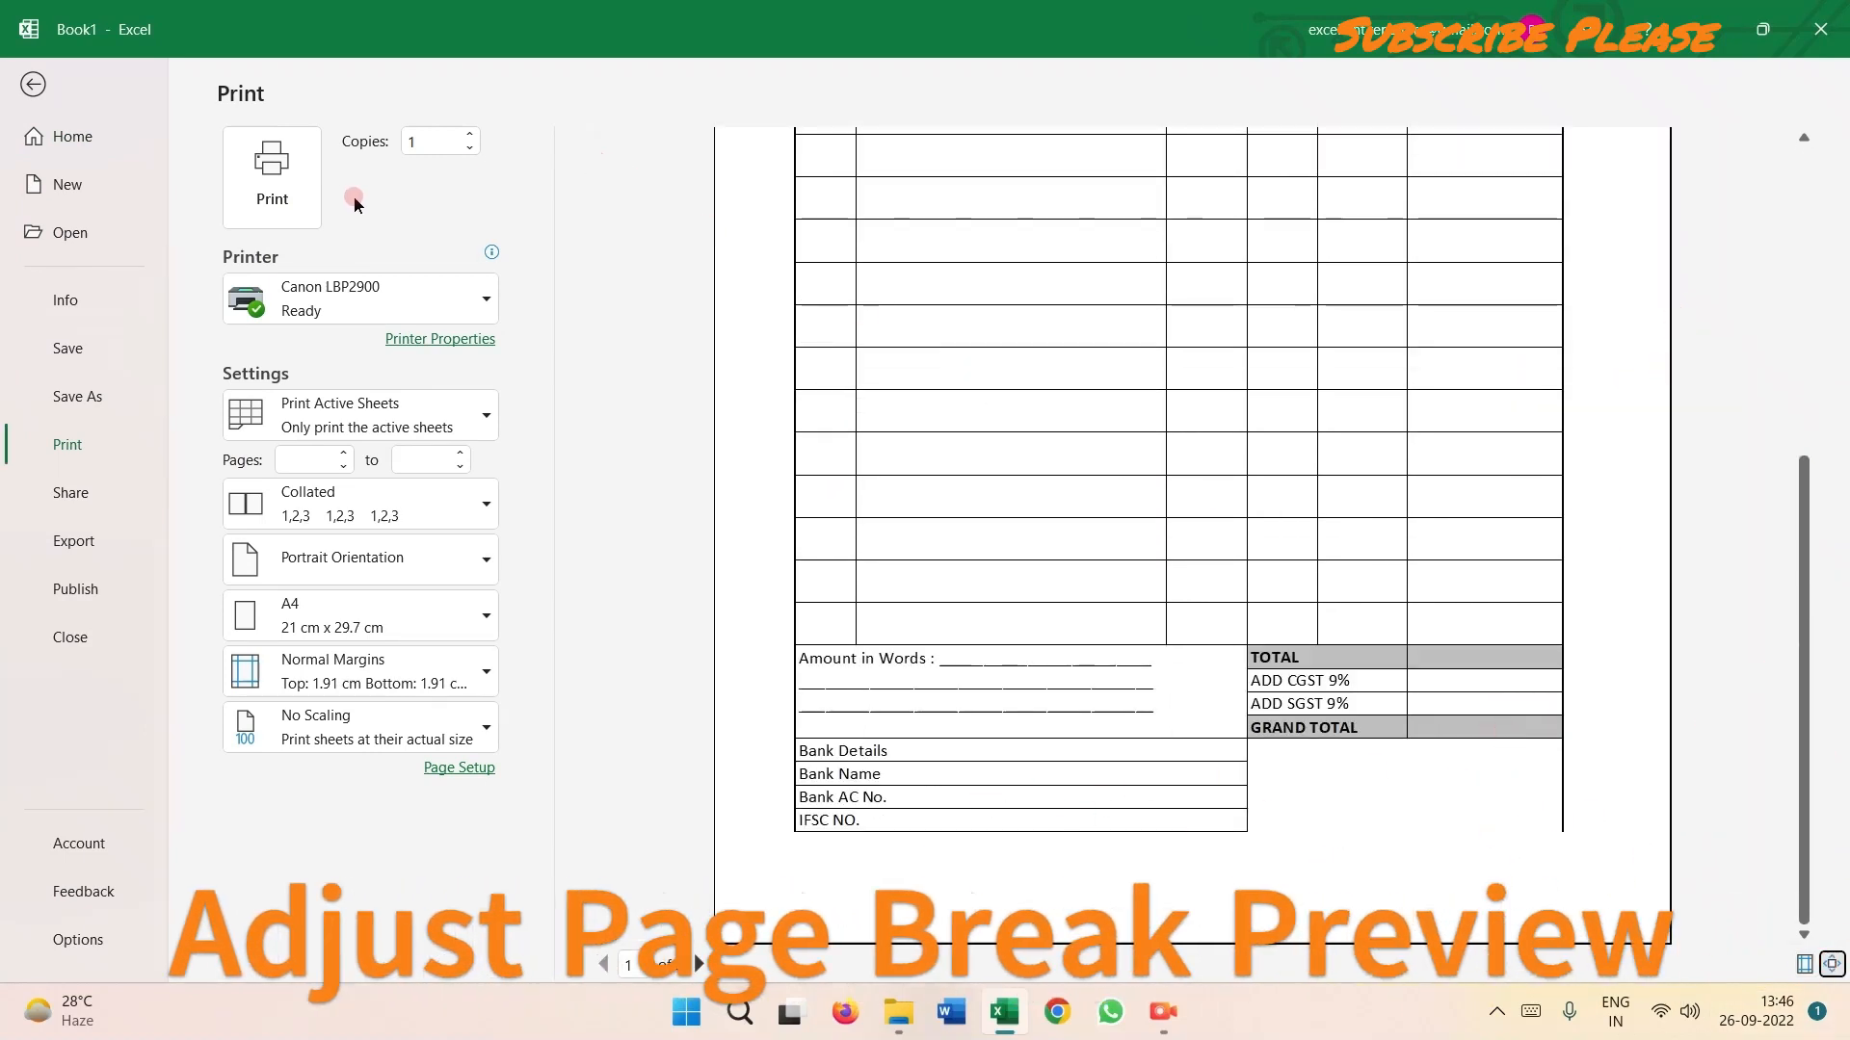
left_click(32, 84)
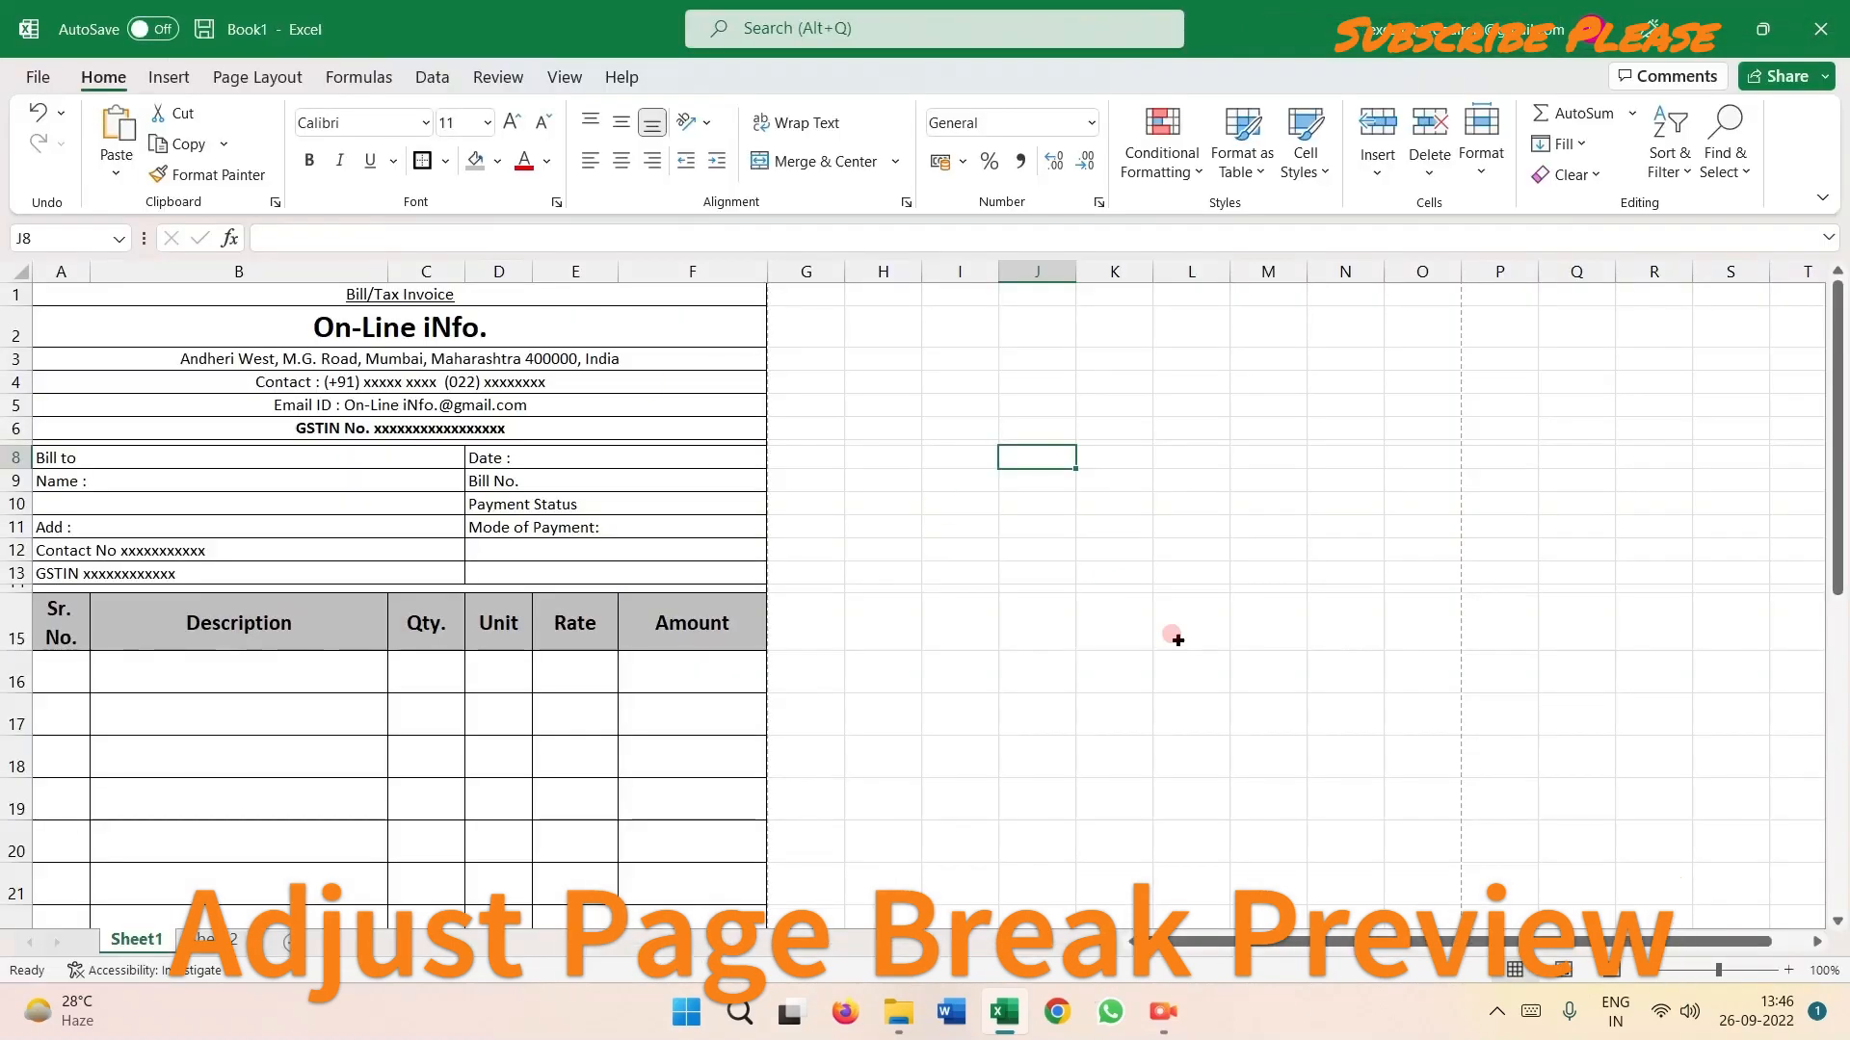
Switch to Page Break Preview and move the horizontal page break below row 38 to include the Branch row on page 1.
scroll(369, 639, "down", 10)
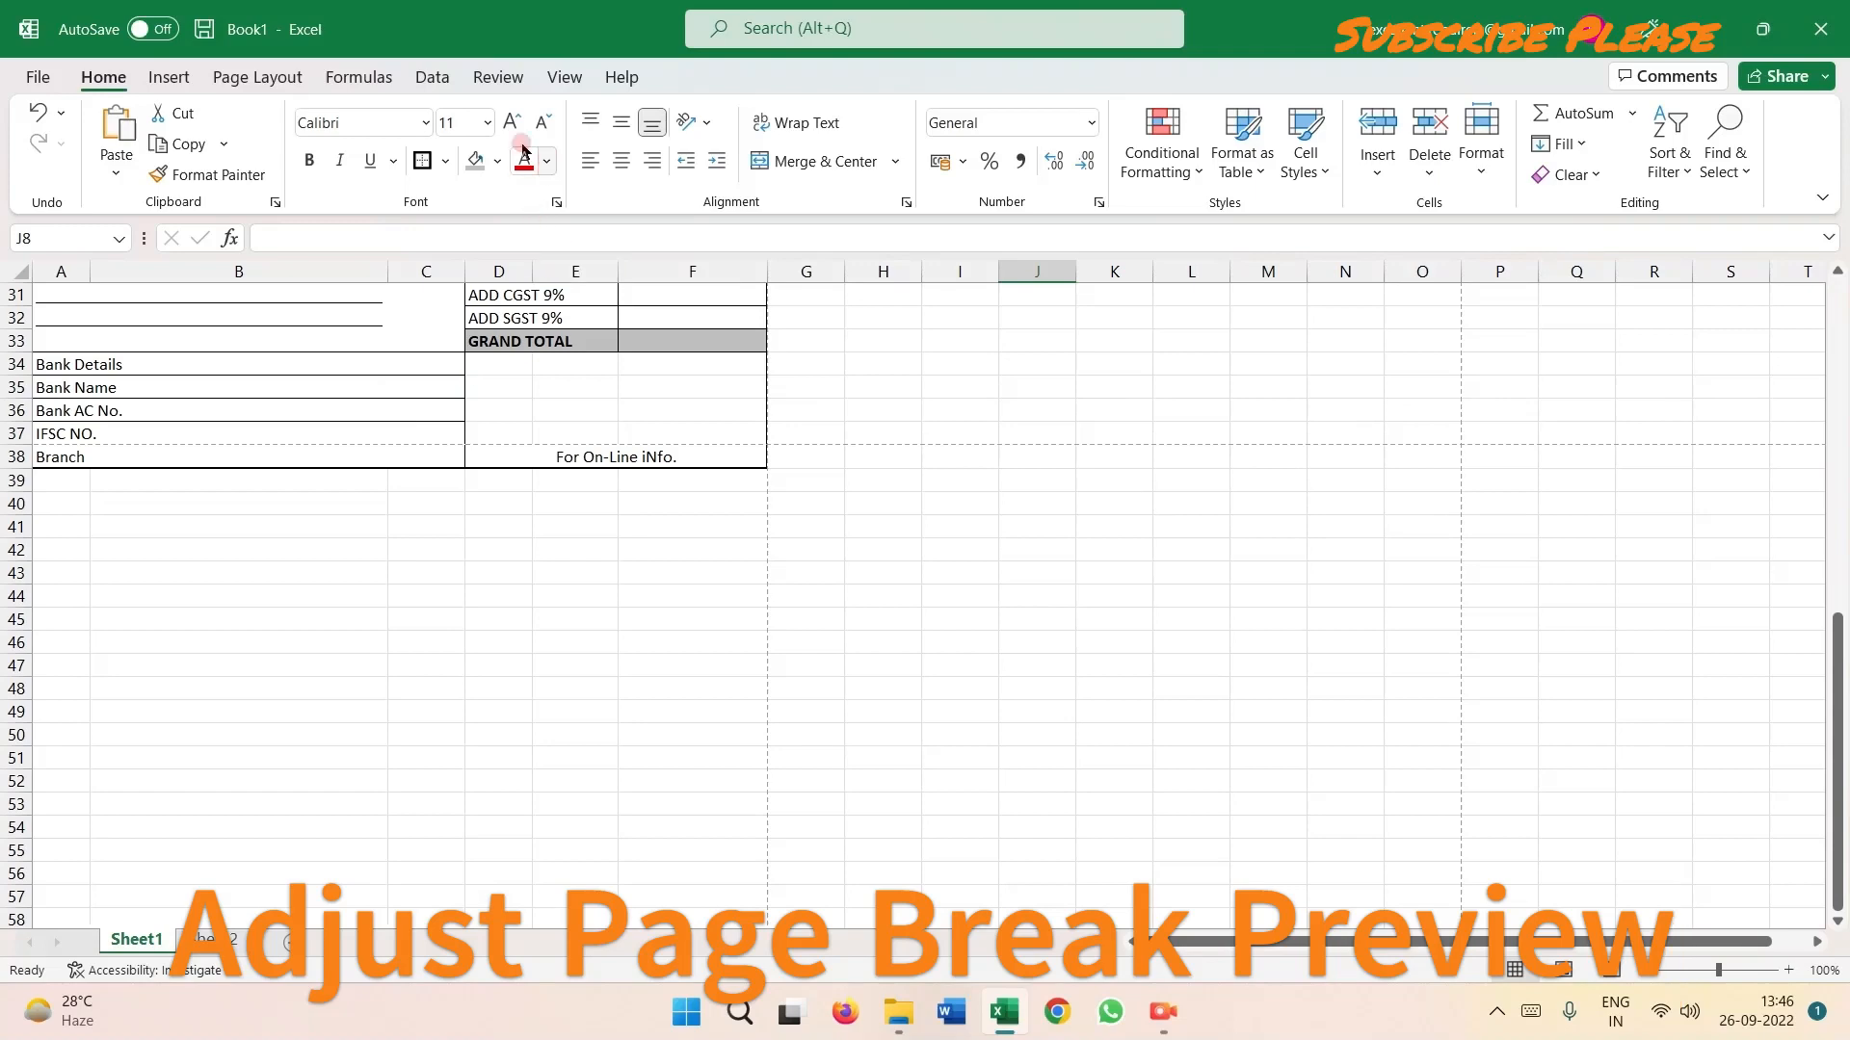
left_click(564, 77)
left_click(433, 150)
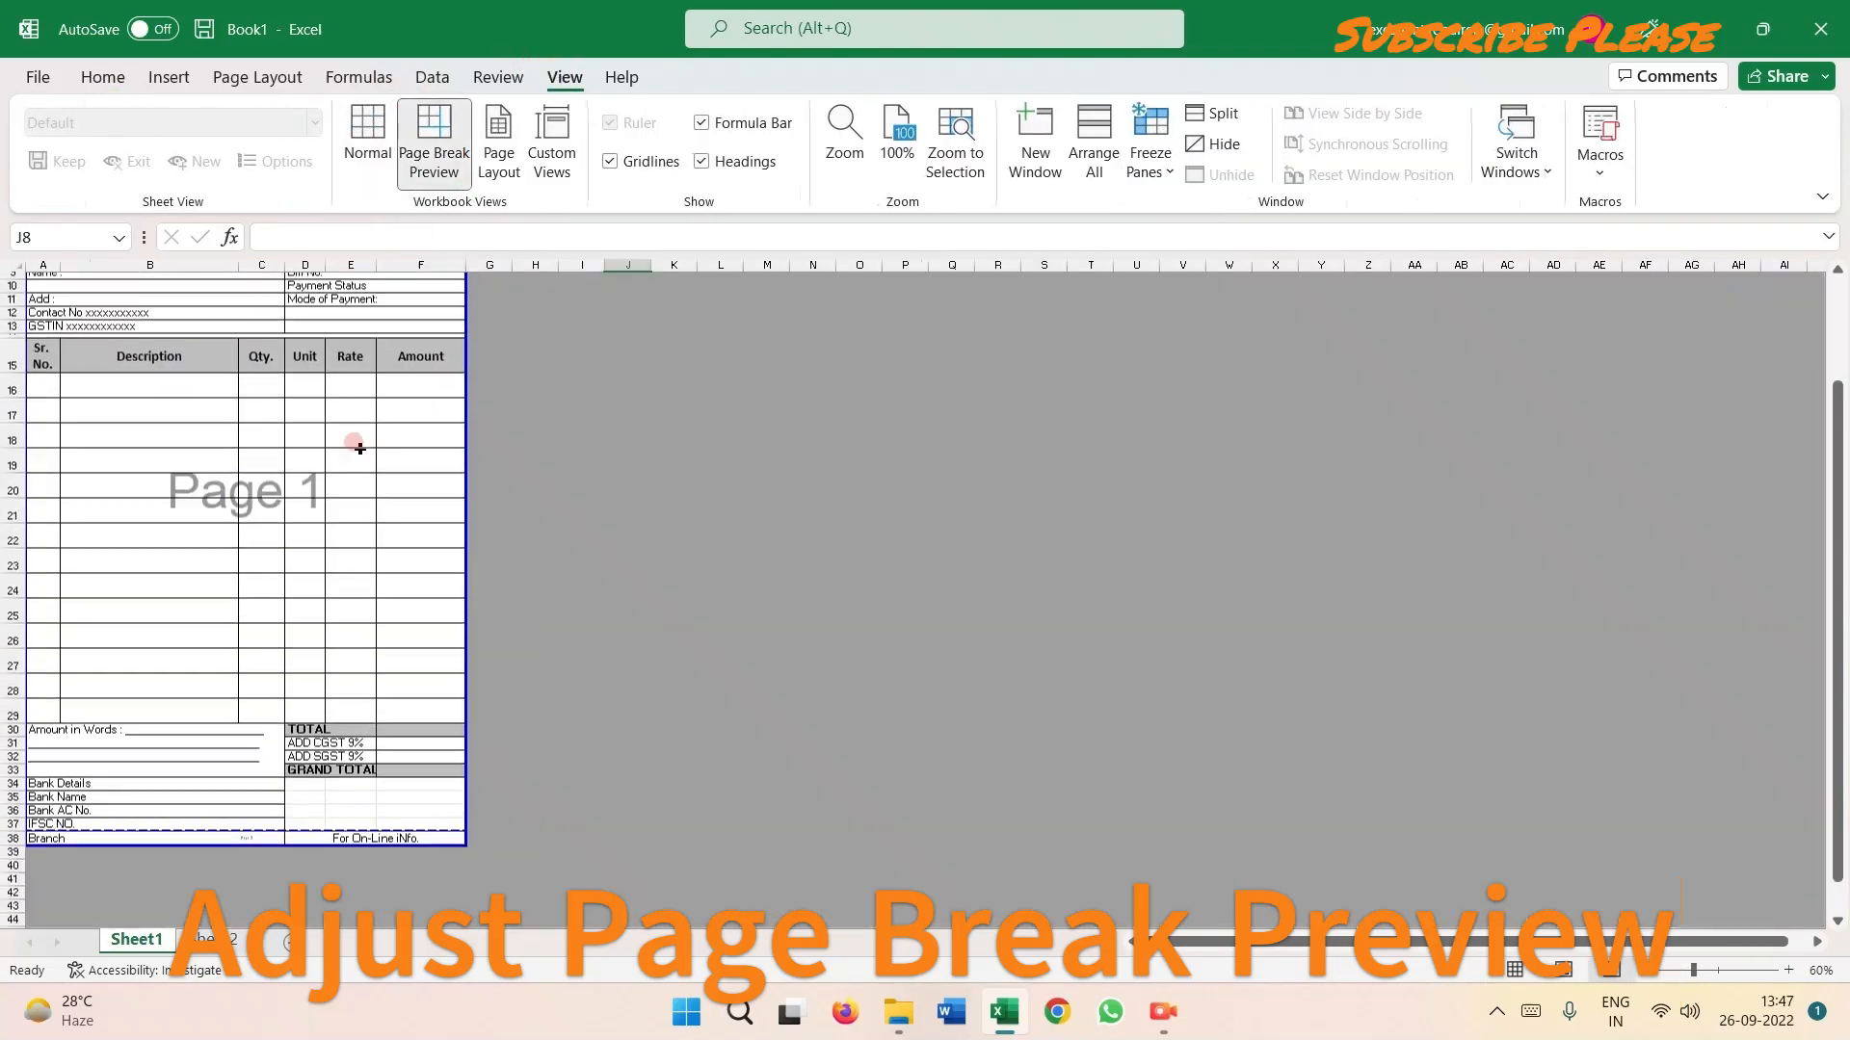
scroll(359, 448, "up", 1)
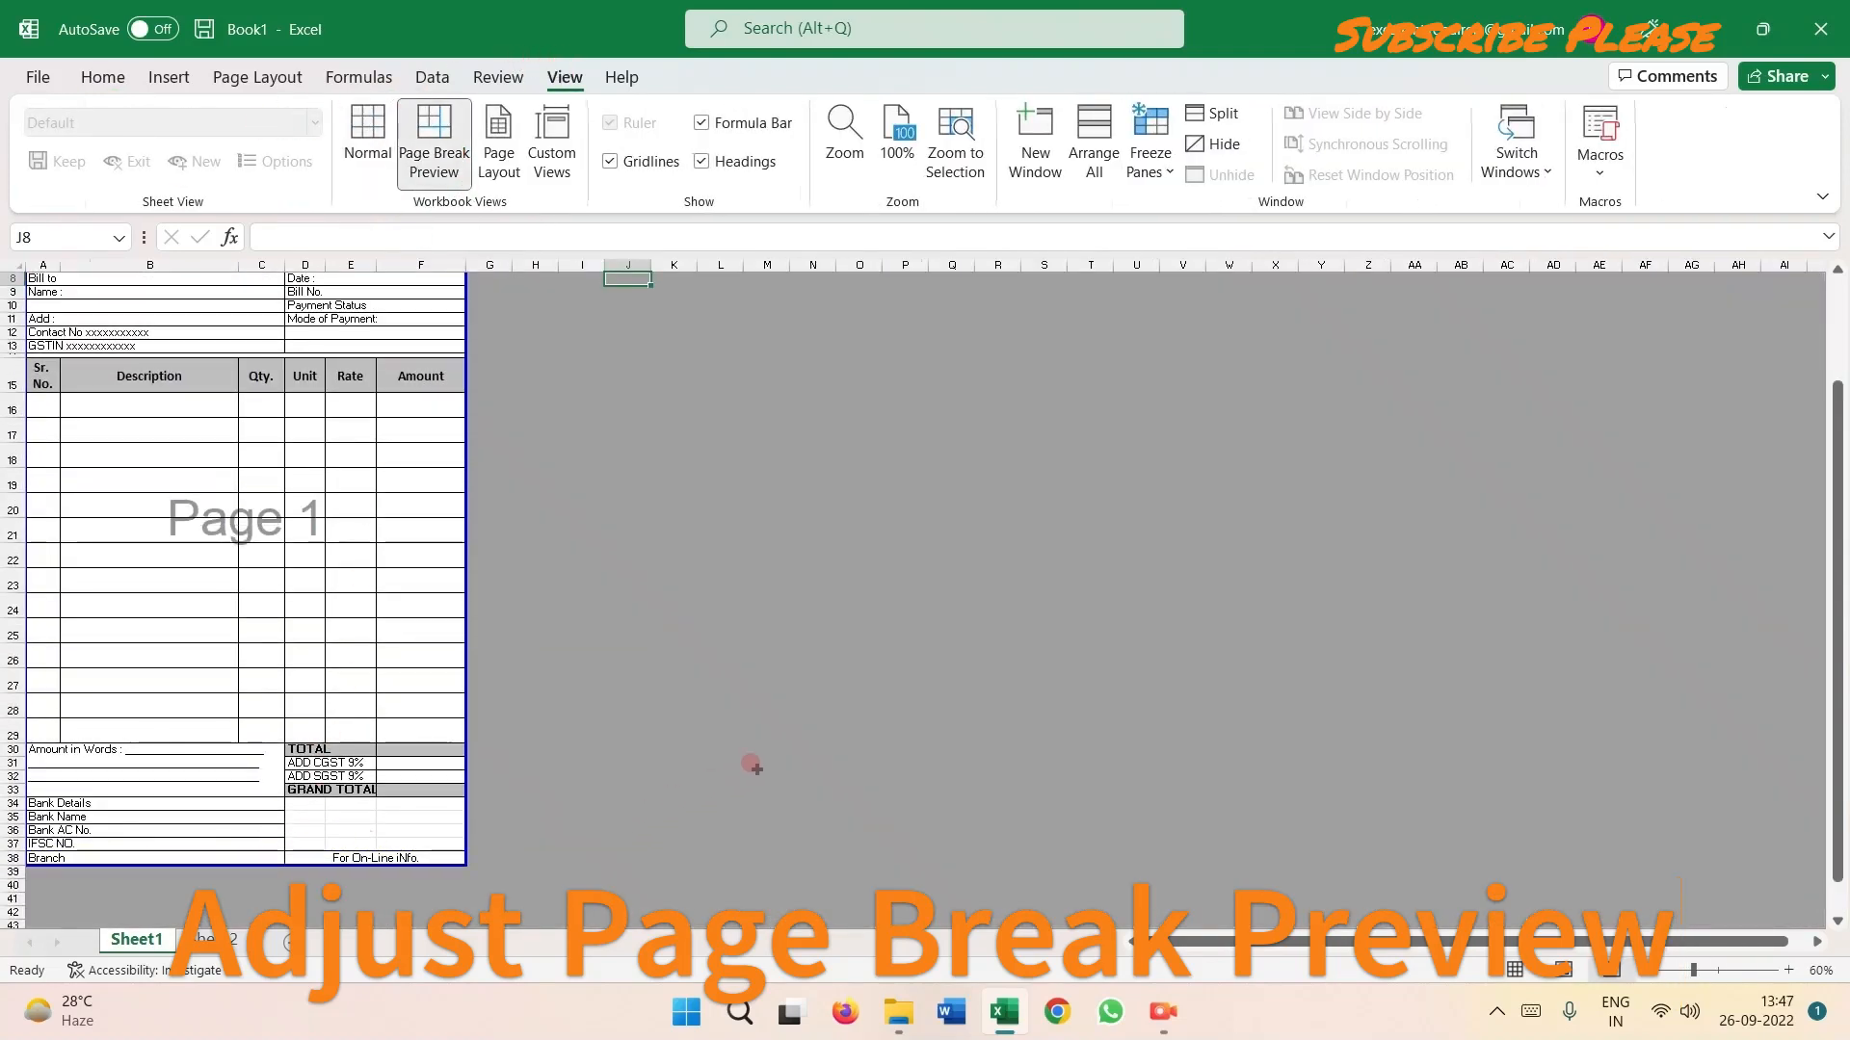
Examine the invoice in the print preview, both as a whole page and zoomed in.
left_click(37, 77)
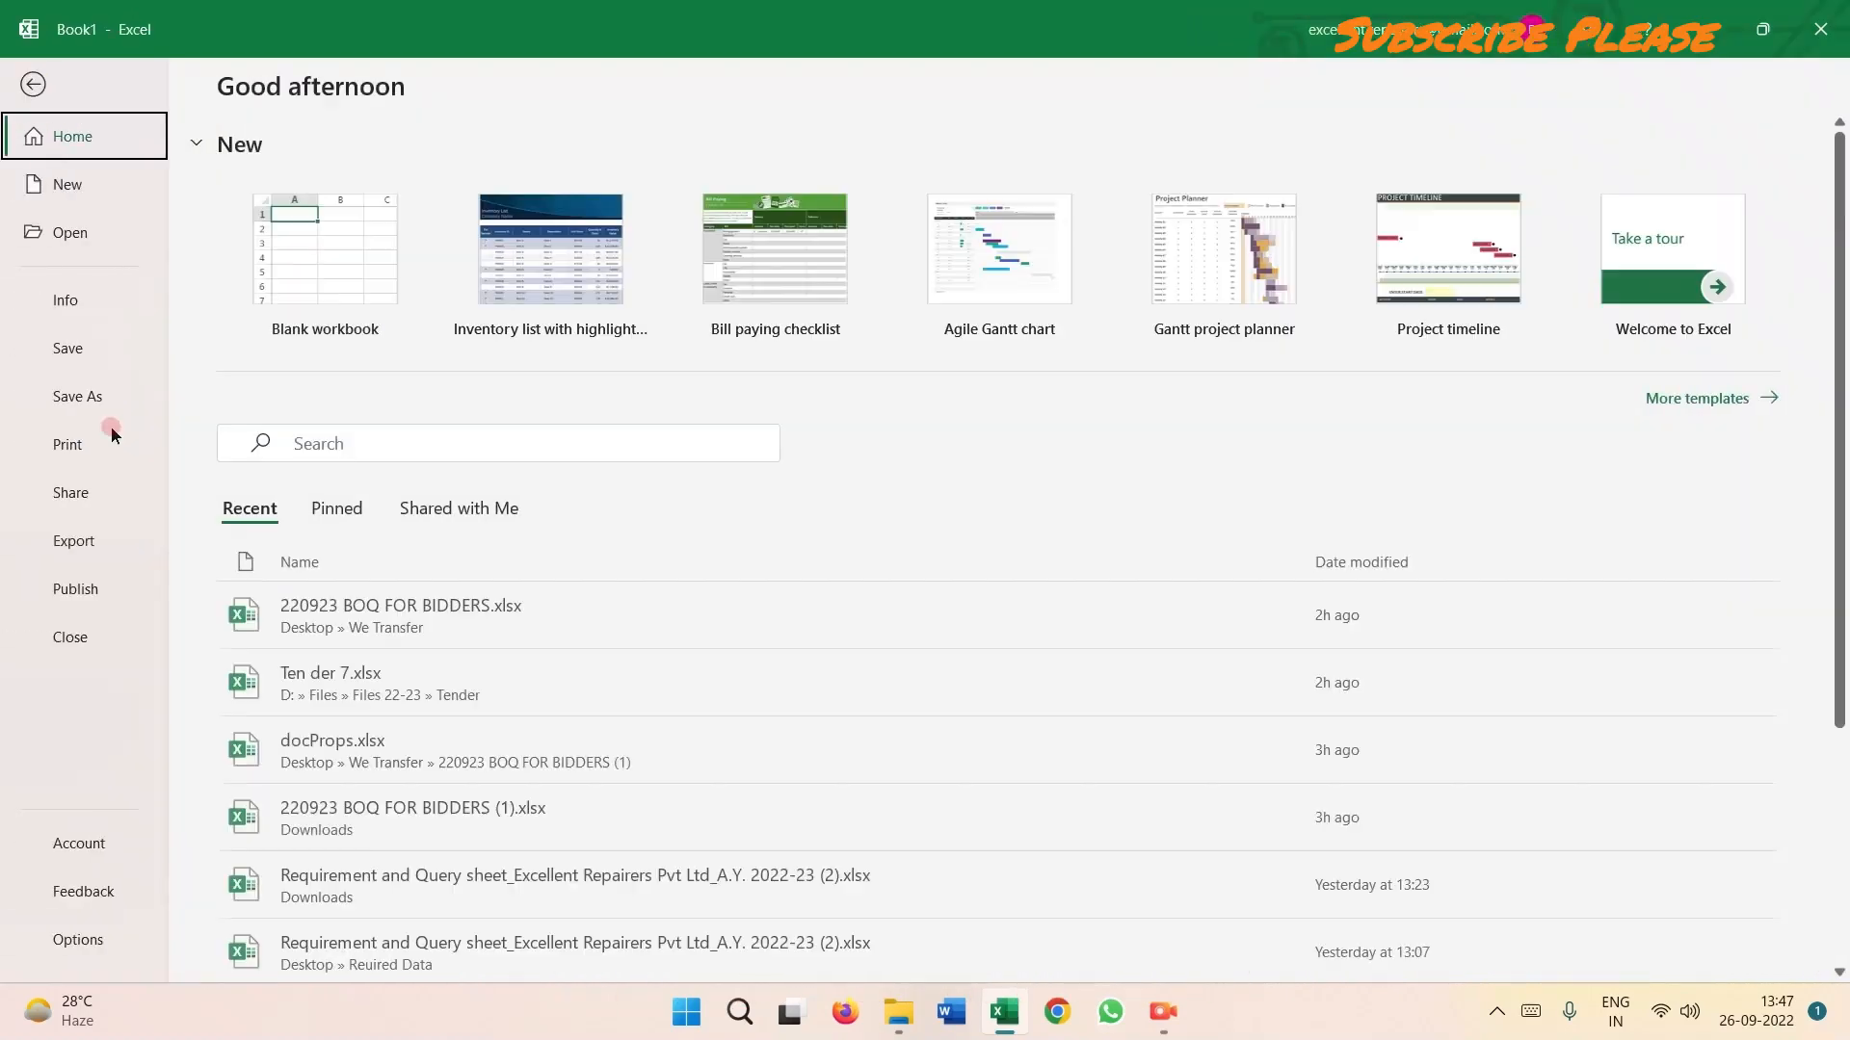
left_click(88, 449)
scroll(1730, 858, "down", 5)
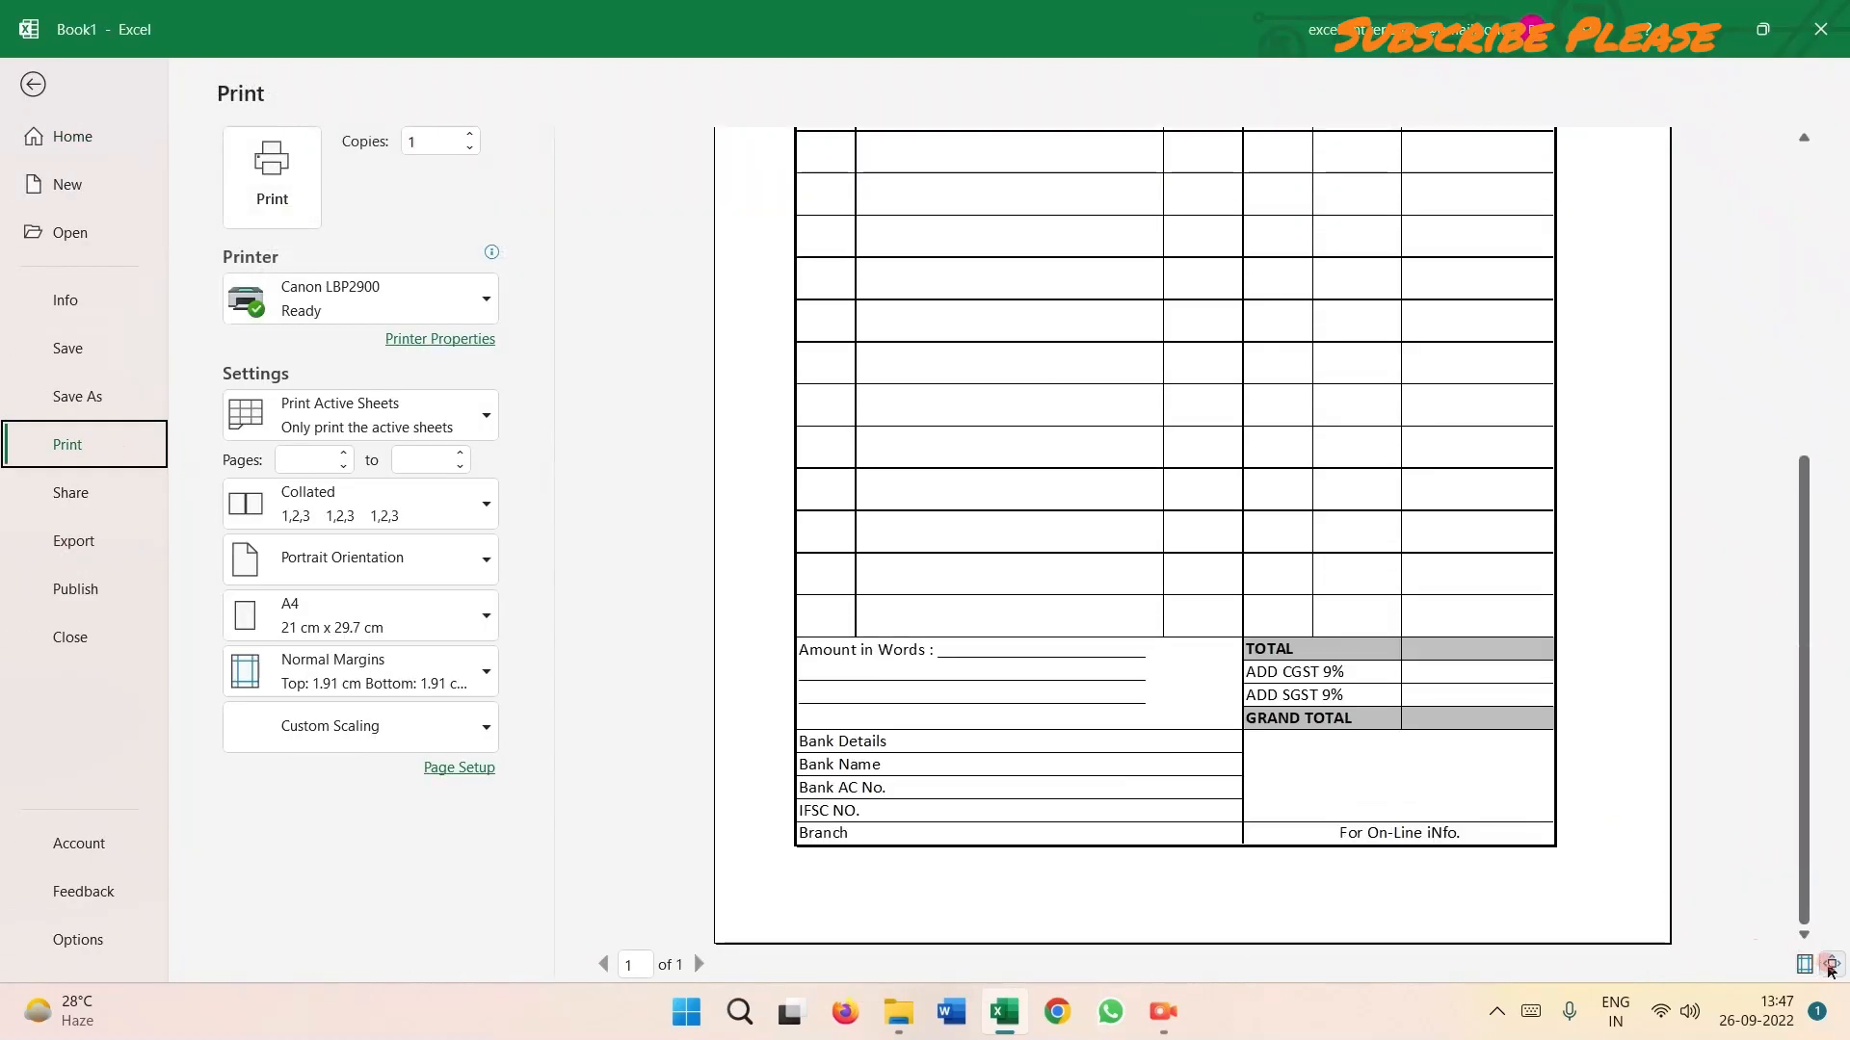
left_click(1831, 964)
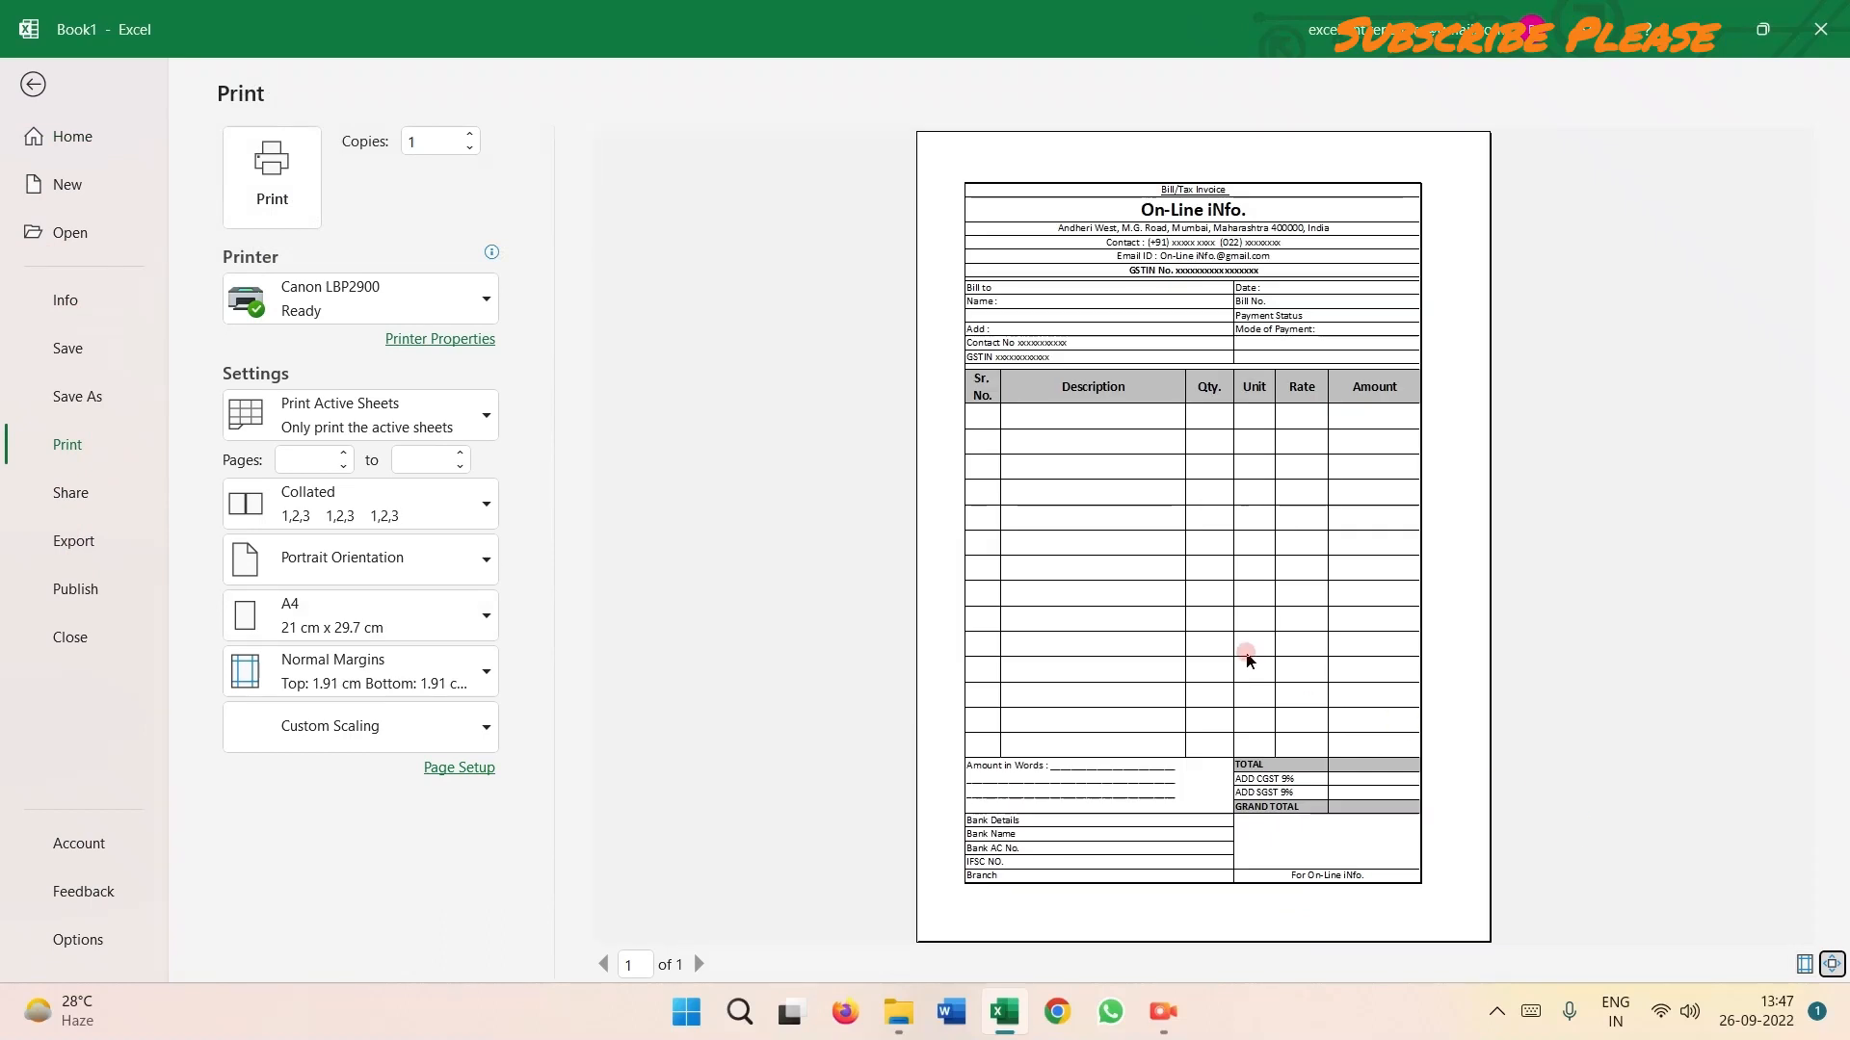
left_click(1198, 774)
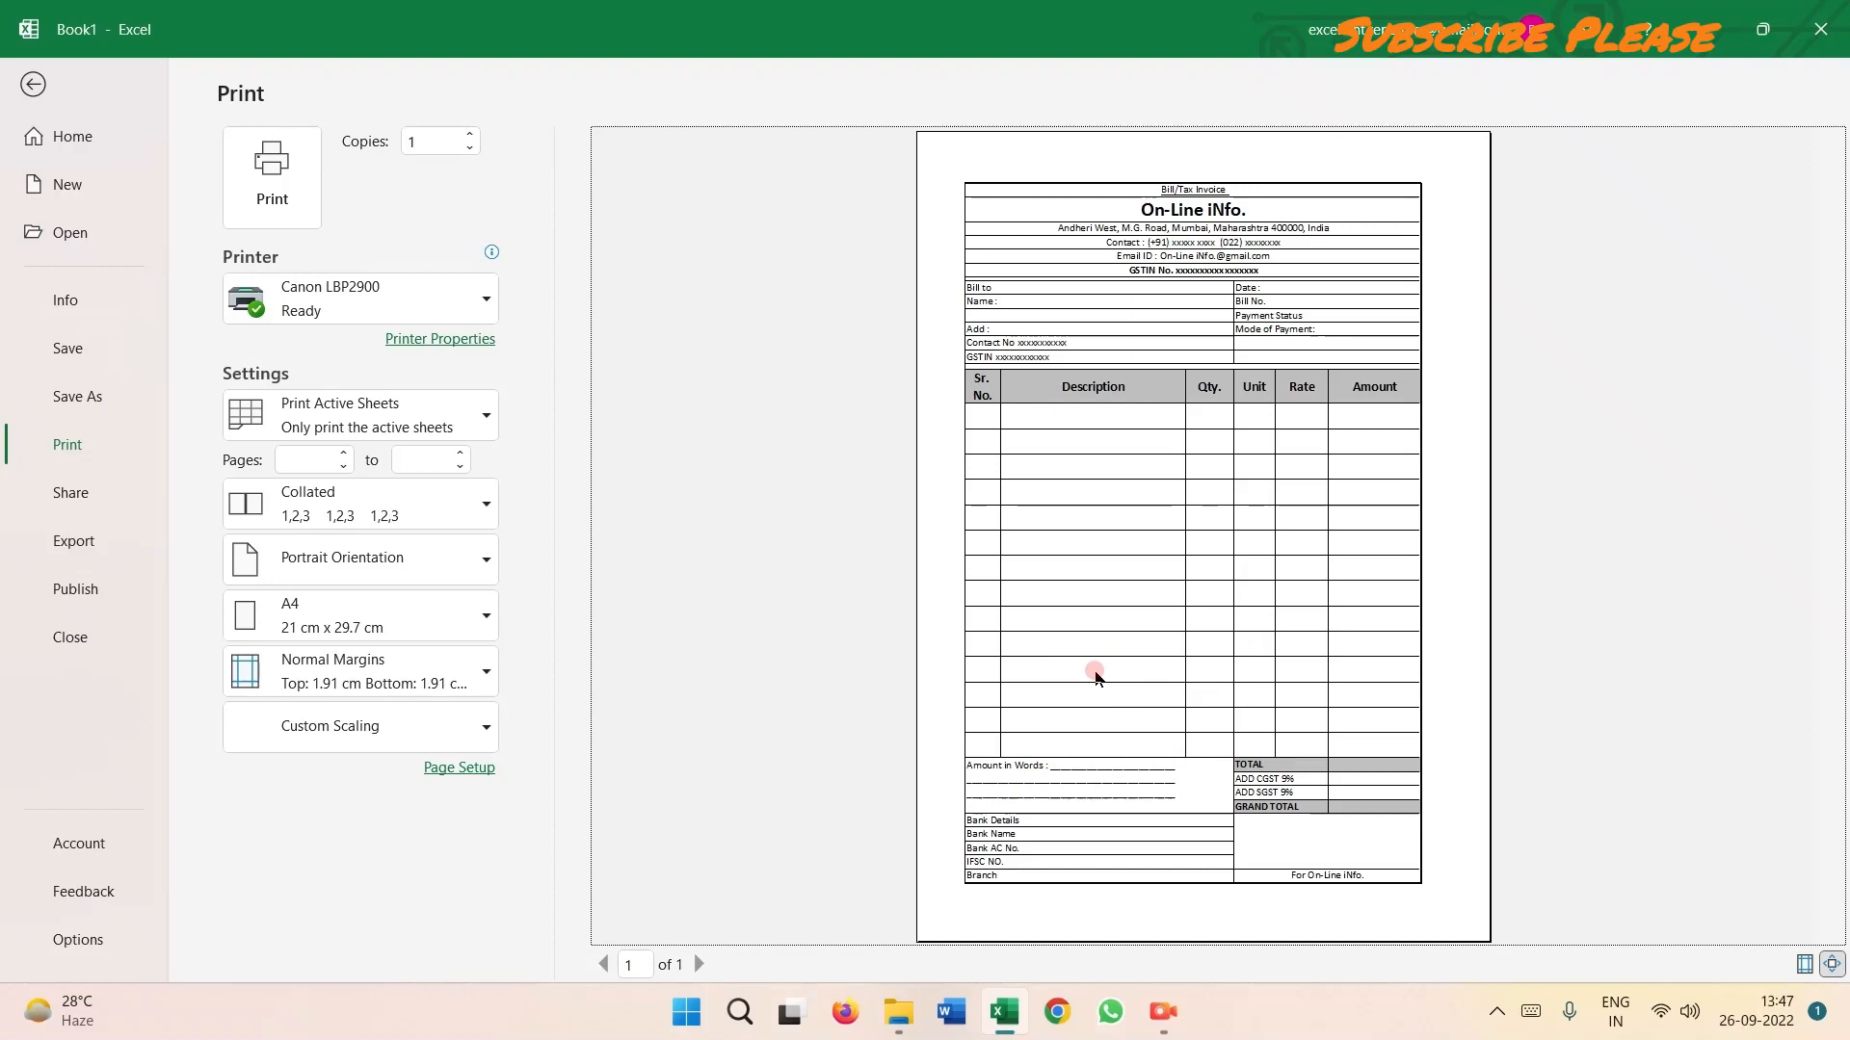
left_click(1832, 965)
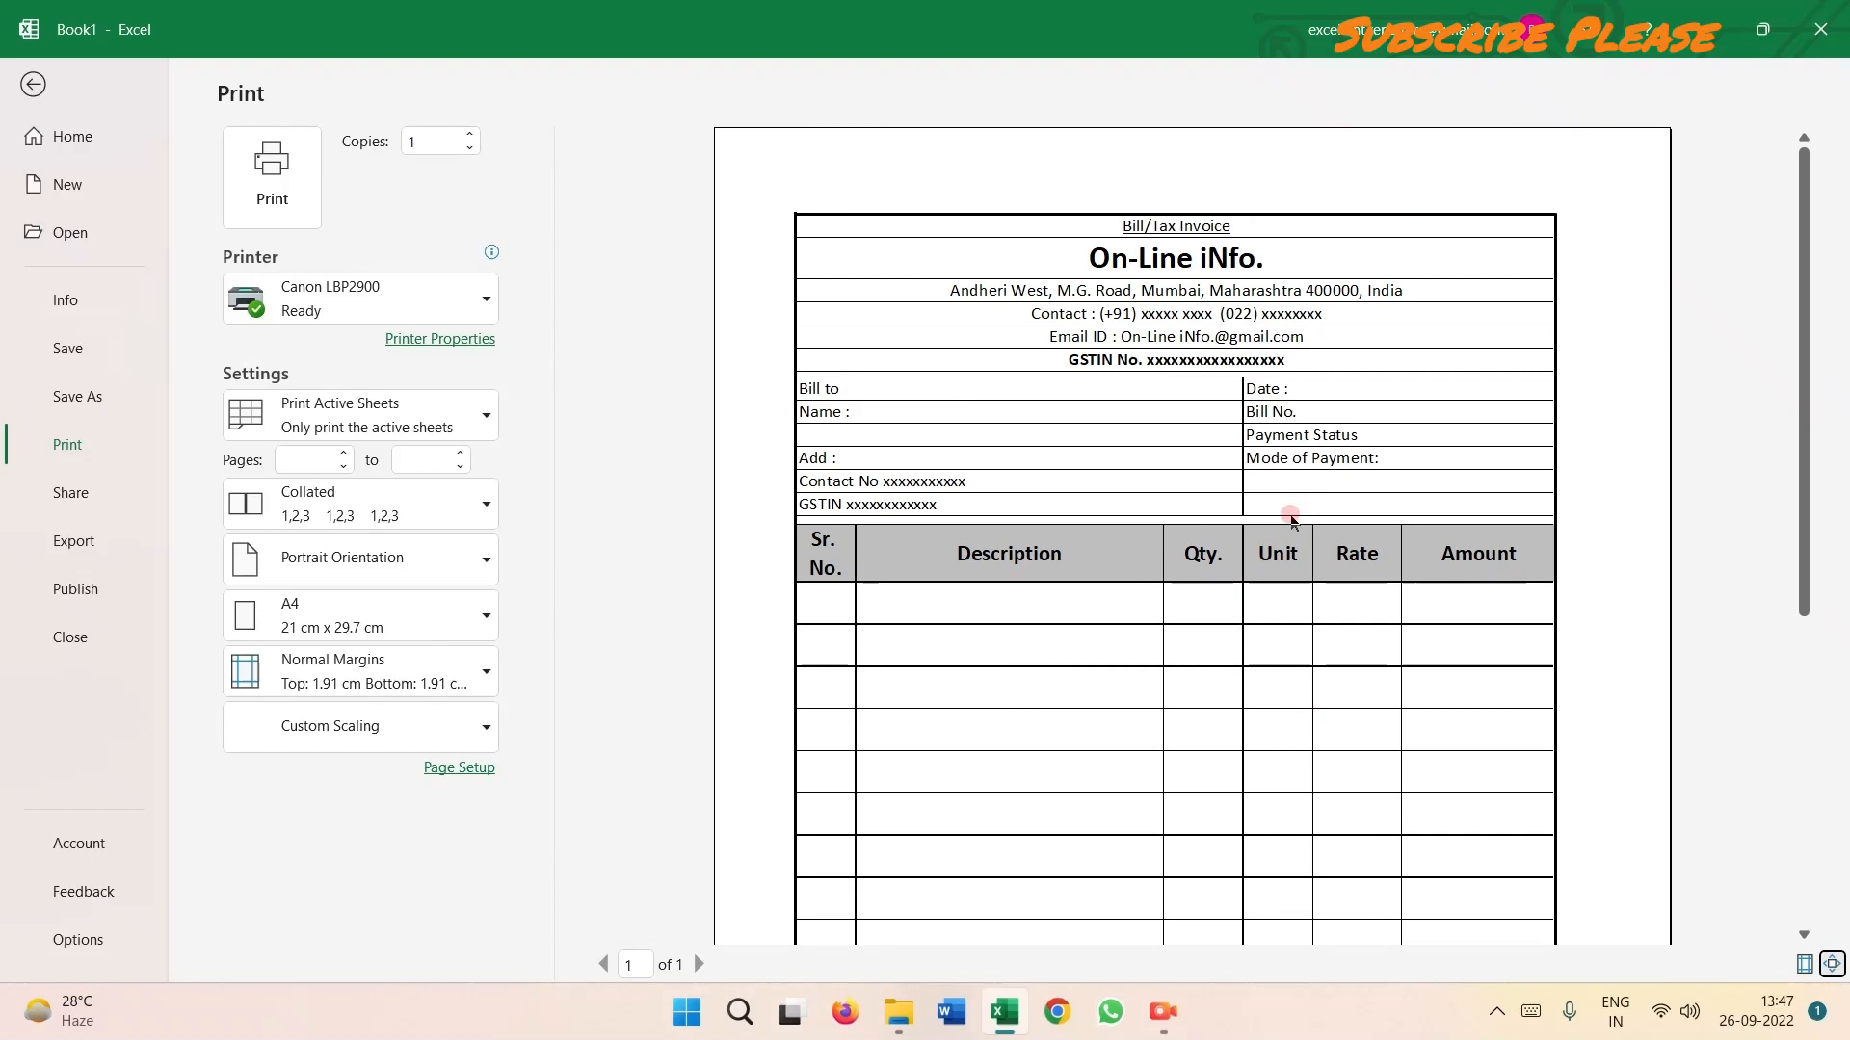
left_click(1152, 1008)
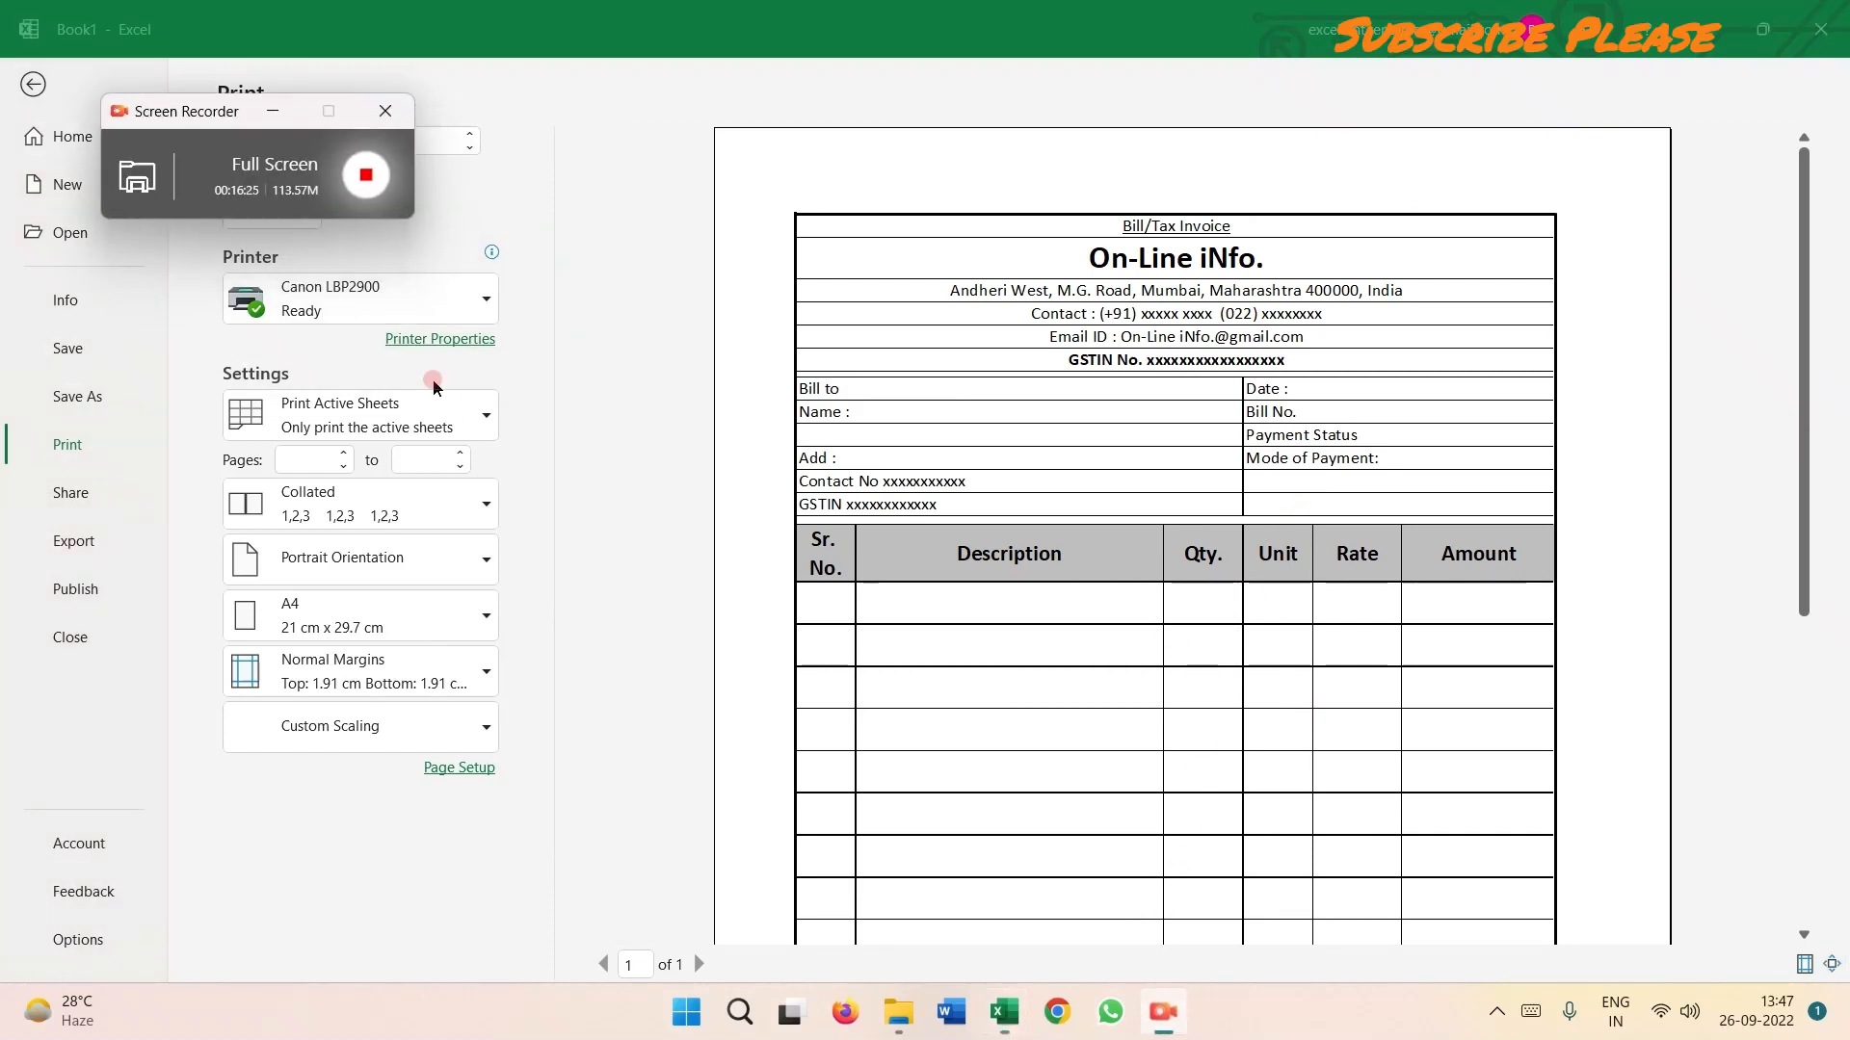
left_click(345, 177)
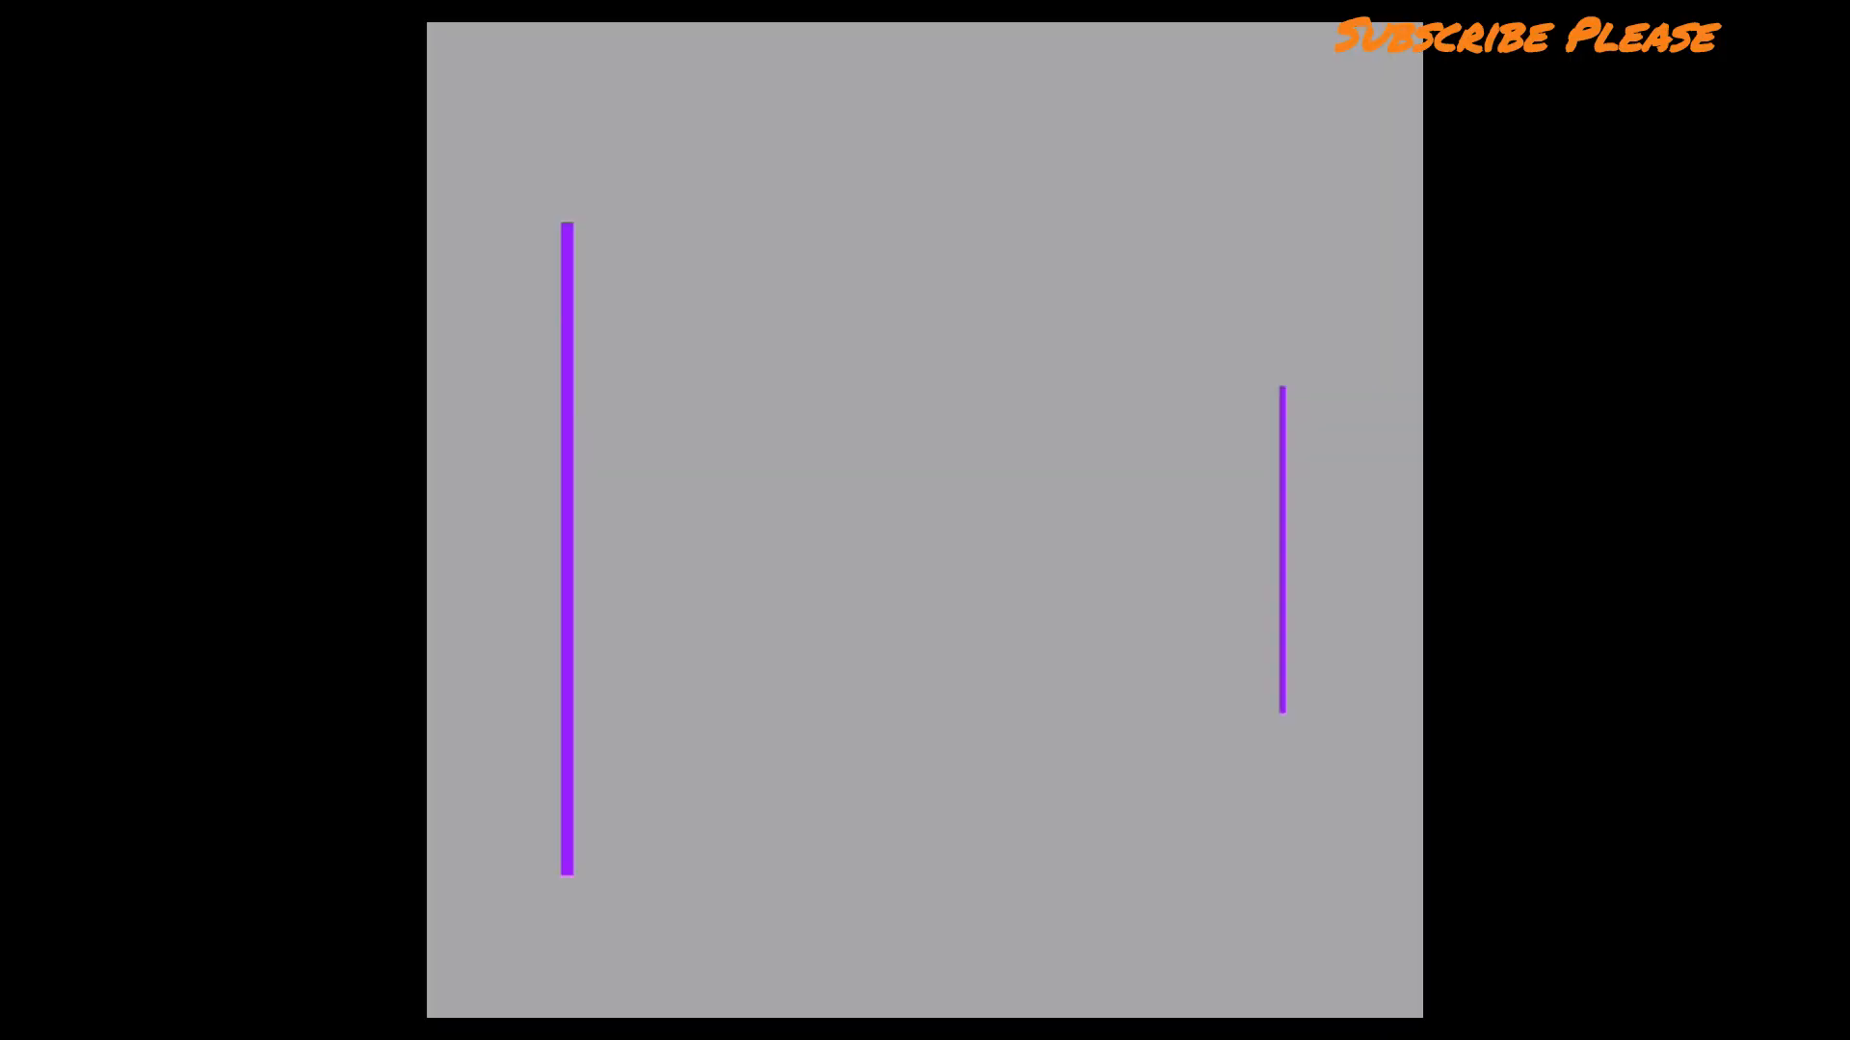